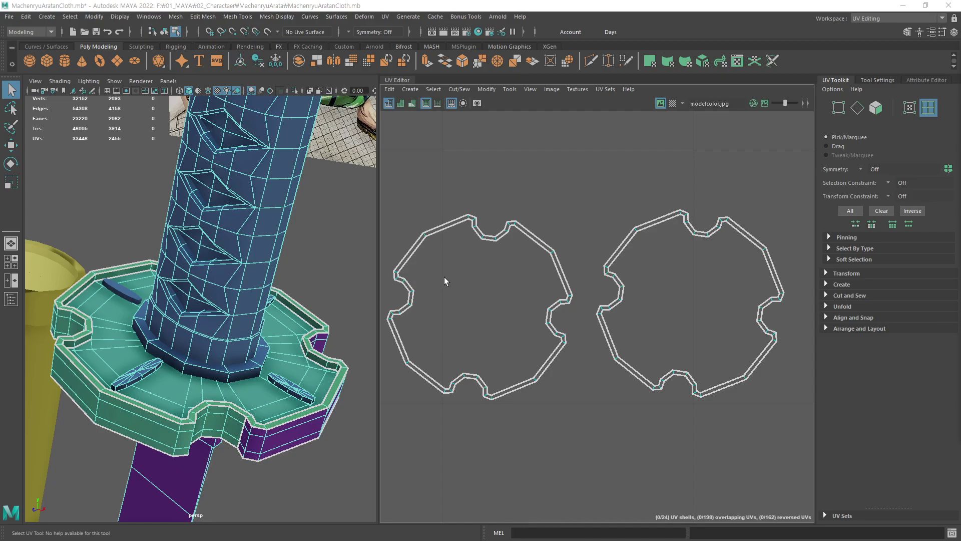
Move the seven cog and bar UV shells past the right edge of the 0–1 tile
scroll(130, 378, "down", 5)
middle_click_drag(635, 322, 734, 297, "alt")
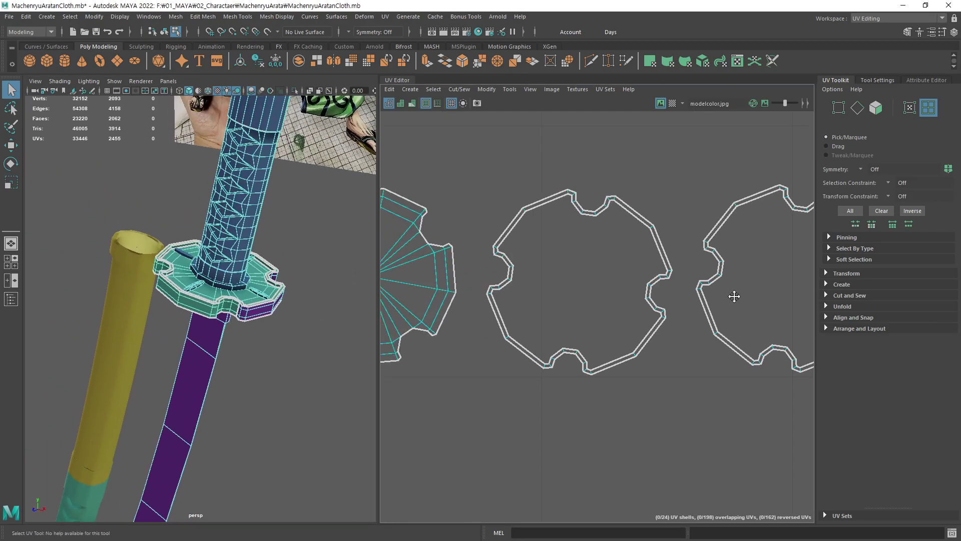
mouse_move(734, 296)
right_mouse_down("alt")
mouse_move(522, 325)
mouse_move(531, 320)
right_mouse_up("alt")
mouse_move(792, 274)
left_mouse_down()
mouse_move(470, 357)
mouse_move(485, 357)
left_mouse_up()
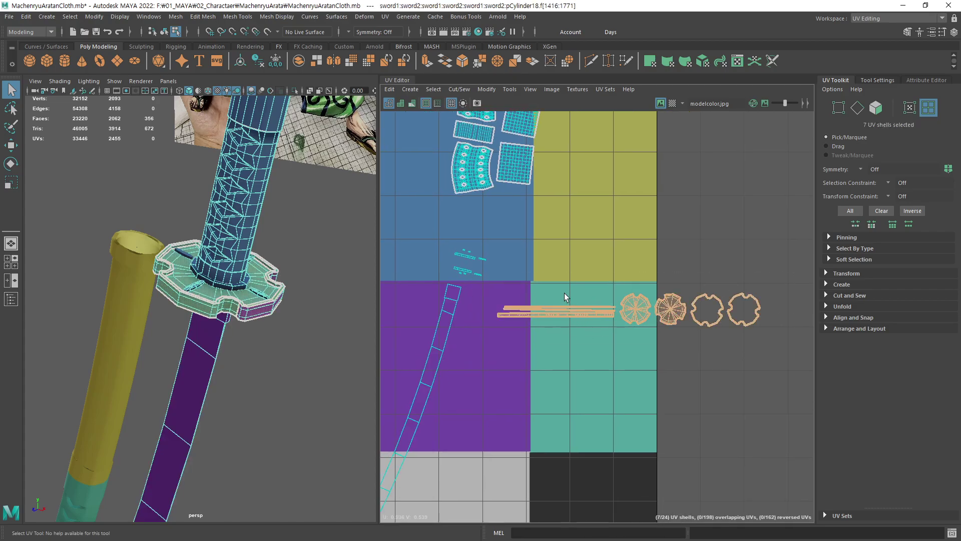
mouse_move(531, 378)
middle_mouse_down("alt")
mouse_move(511, 360)
mouse_move(692, 311)
middle_mouse_up("alt")
In object mode, select the right, left and upper-left bars on the guard
key("w")
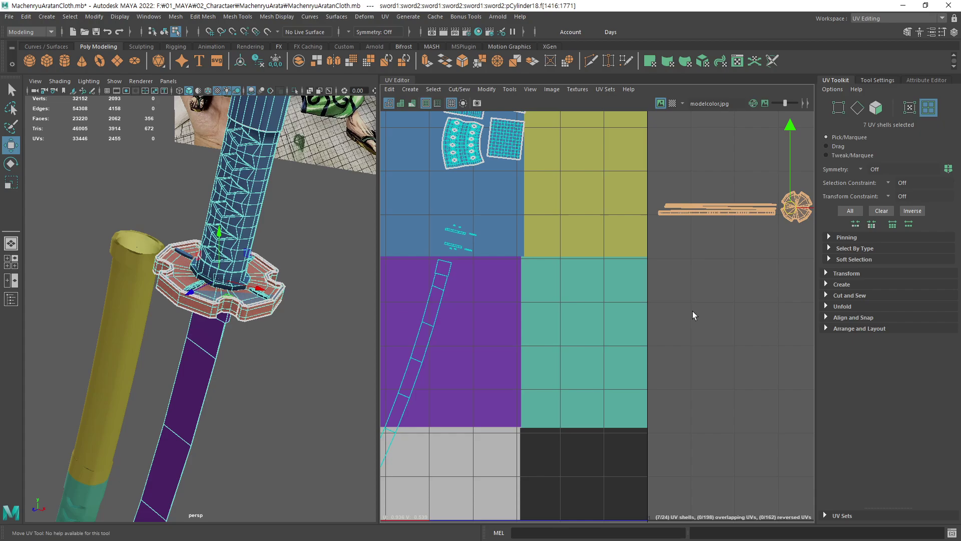
scroll(566, 334, "down", 1)
scroll(762, 317, "up", 2)
scroll(476, 350, "up", 2)
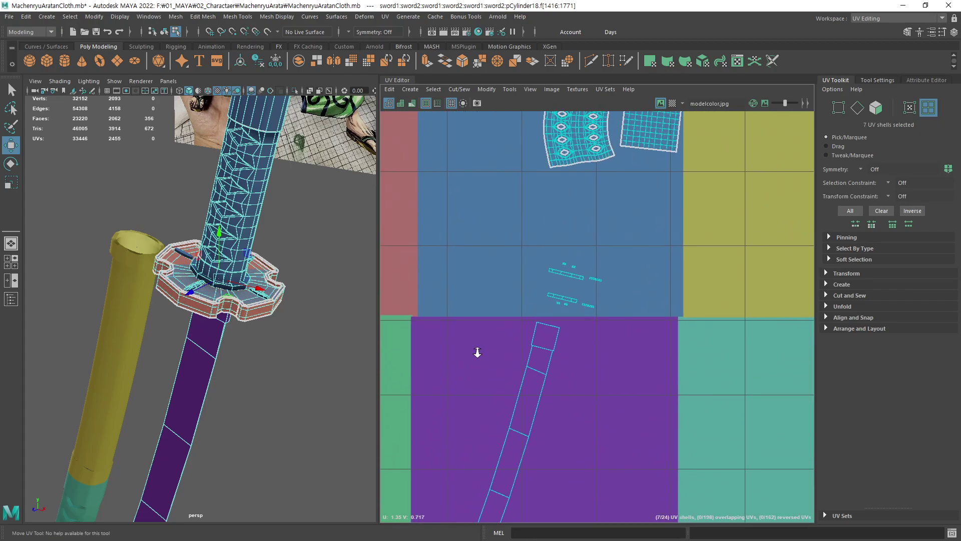
scroll(387, 387, "up", 3)
scroll(292, 355, "up", 5)
scroll(293, 356, "up", 2)
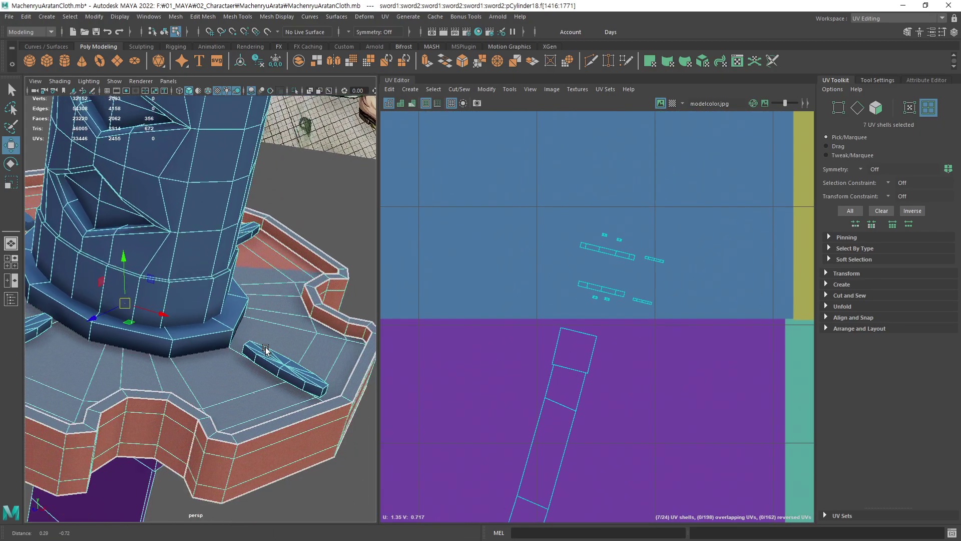
scroll(293, 356, "up", 2)
scroll(293, 356, "down", 3)
scroll(293, 355, "down", 1)
key("F8")
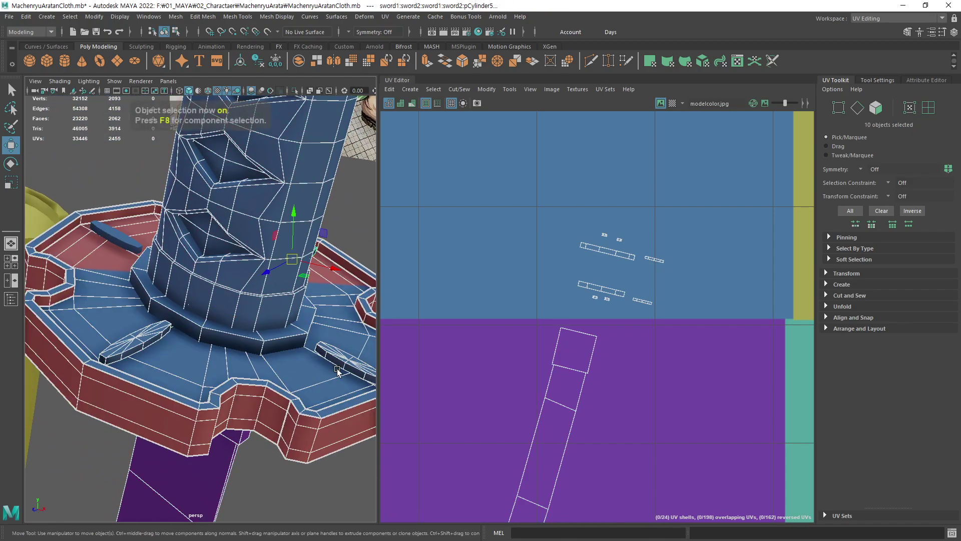
left_click(341, 366)
left_click(146, 331, "shift")
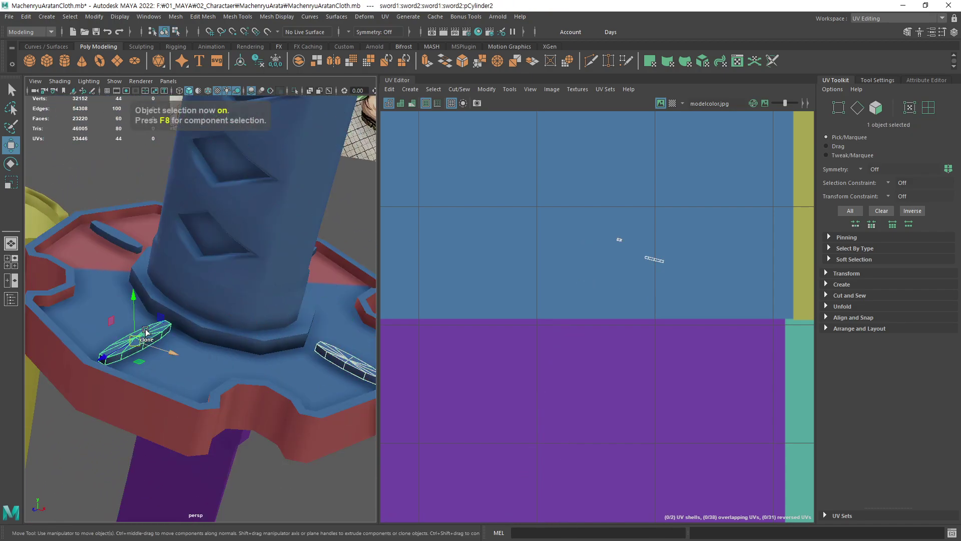
left_click(129, 240, "shift")
Add another right bar and the octagonal collar band to the selection
left_click_drag(262, 300, 291, 335, "alt")
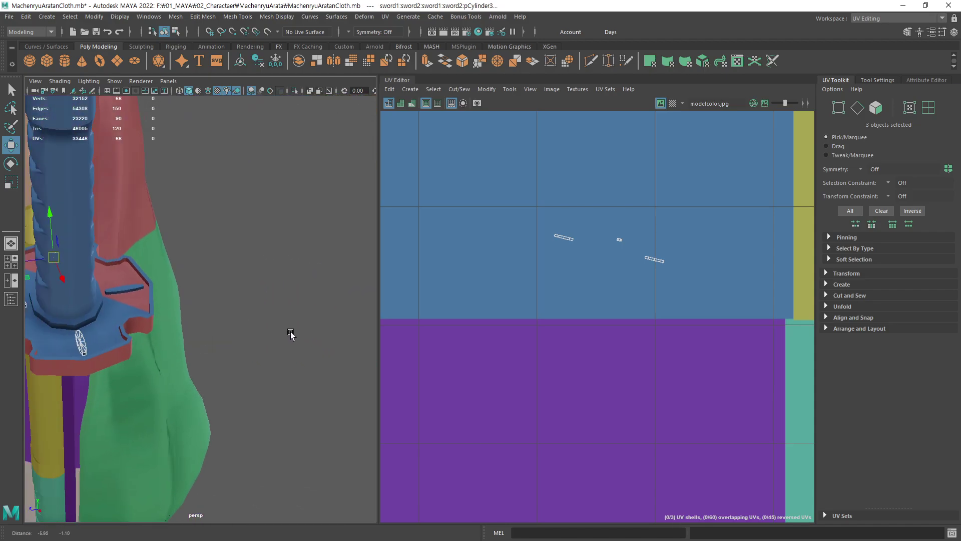
right_click_drag(188, 322, 300, 332, "alt")
left_click_drag(300, 333, 235, 337, "alt")
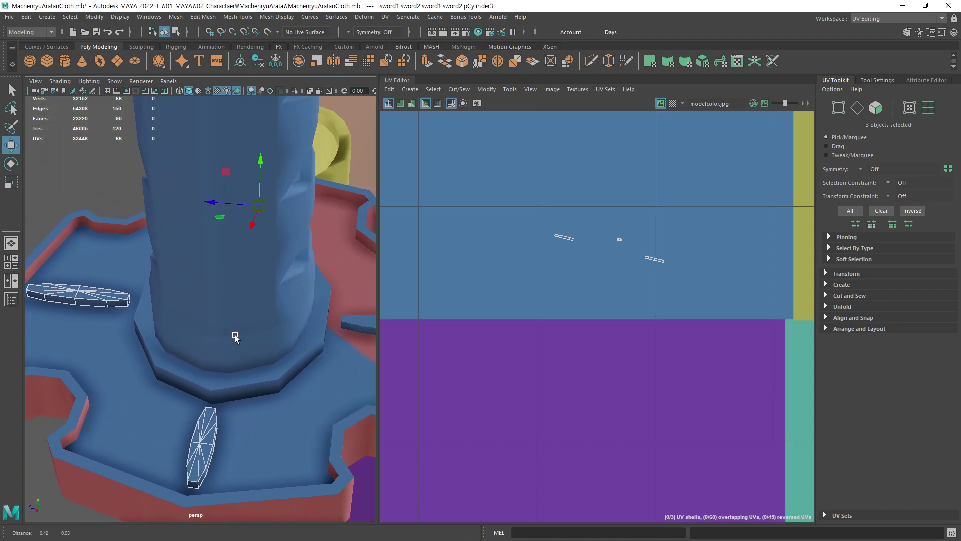
right_click_drag(235, 337, 237, 317, "alt")
left_click(321, 322, "shift")
mouse_move(321, 322)
left_mouse_down("alt")
mouse_move(264, 369)
mouse_move(266, 337)
left_mouse_up("alt")
left_click(252, 350, "shift")
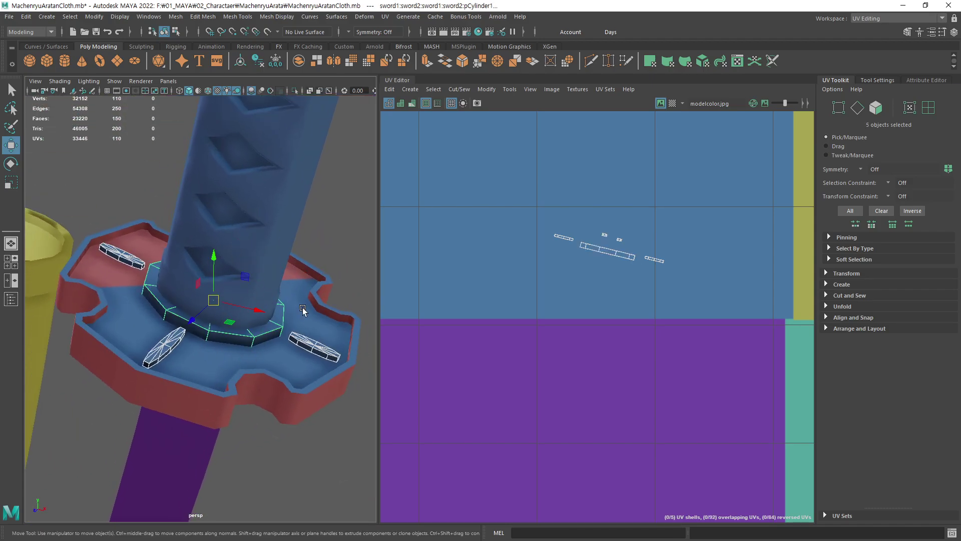
Add the vertical sliver, the flat rings and the curved strip from the guard's underside
left_click_drag(302, 310, 196, 257, "alt")
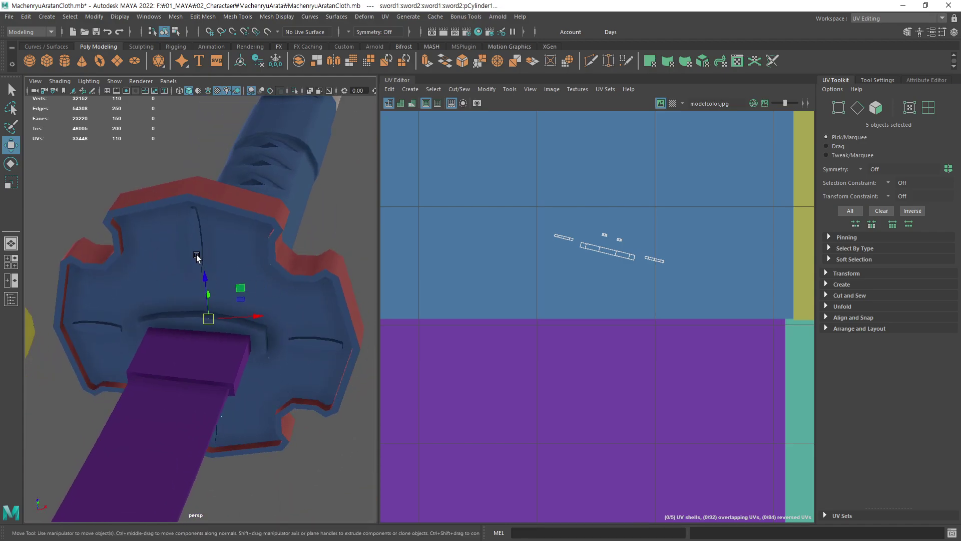
left_click(196, 255, "shift")
left_click(241, 332, "shift")
left_click(331, 345, "shift")
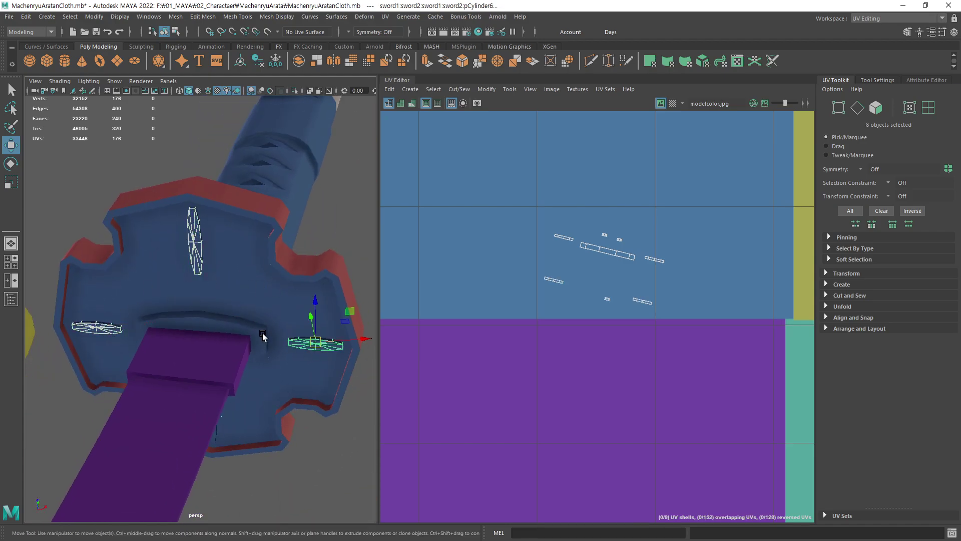
left_click(265, 338, "shift")
left_click_drag(301, 378, 300, 329, "alt")
left_click(307, 321, "shift")
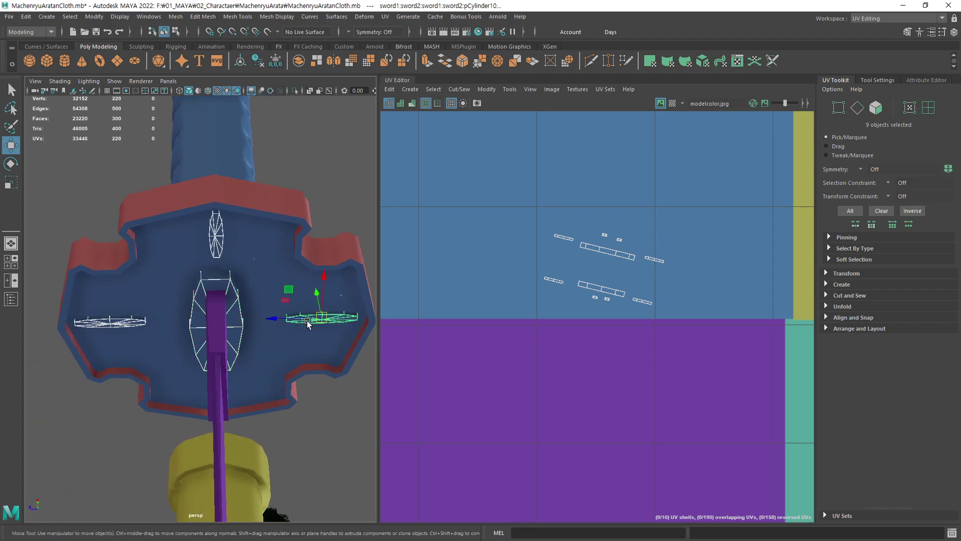
left_click_drag(211, 353, 256, 320, "alt")
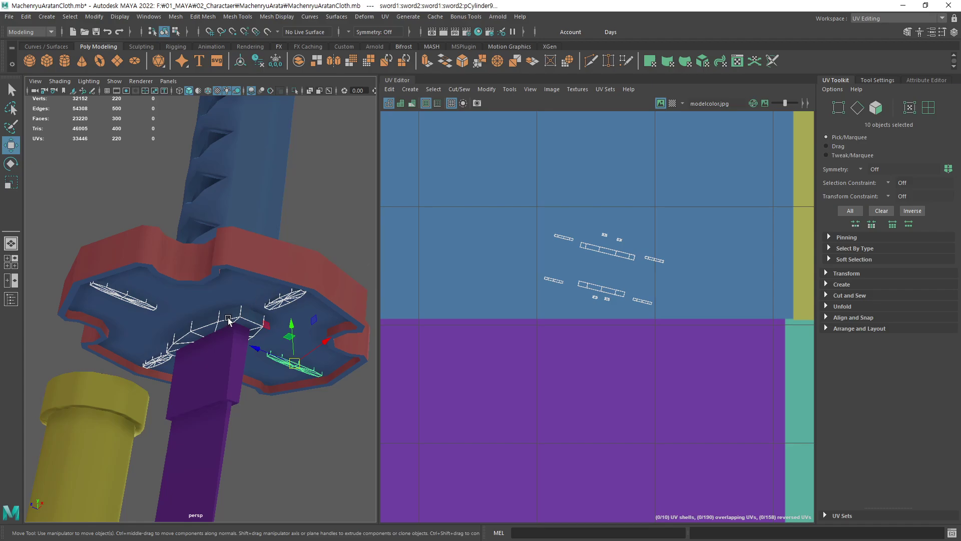
mouse_move(229, 320)
left_mouse_down("alt")
mouse_move(203, 373)
mouse_move(241, 385)
left_mouse_up("alt")
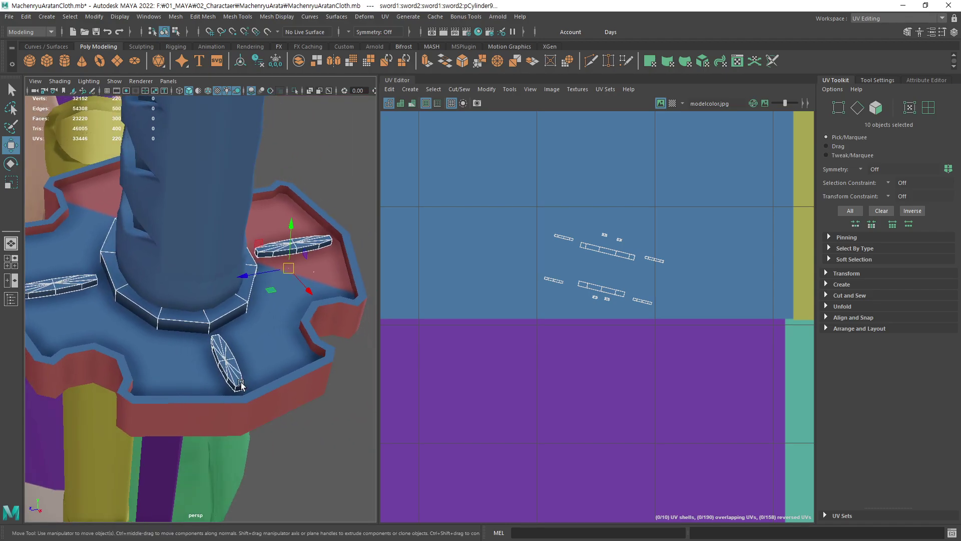
key("F11")
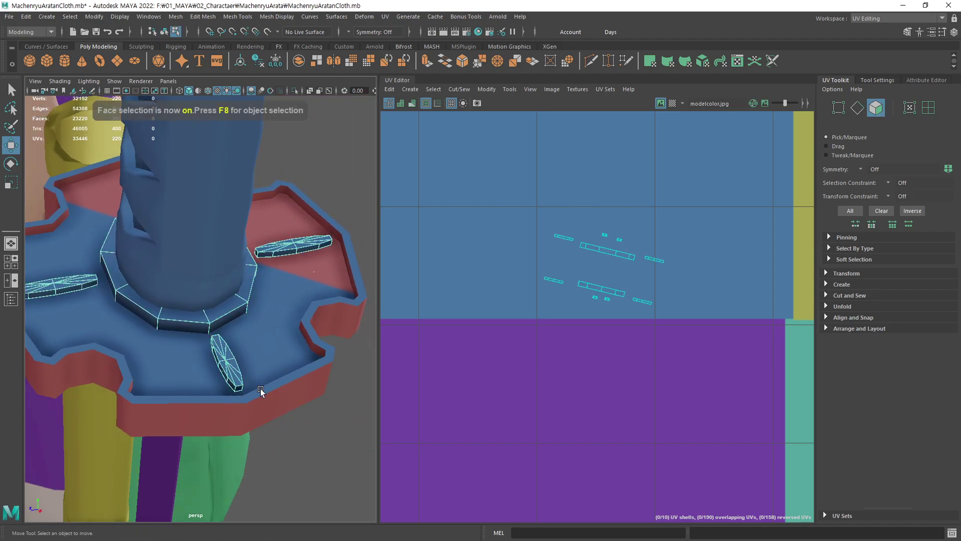
Marquee-select all faces of the ten guard pieces and show the model in wireframe
left_click(235, 369)
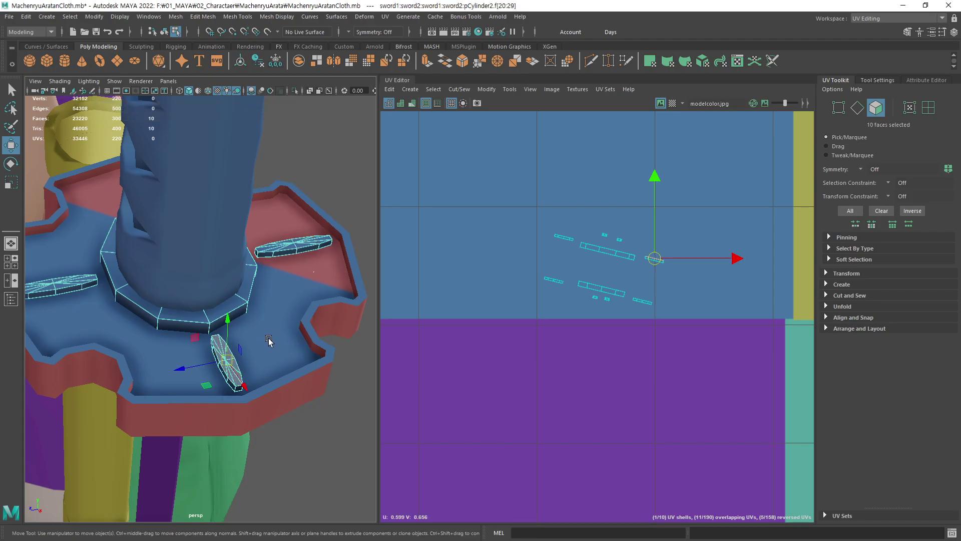
key("q")
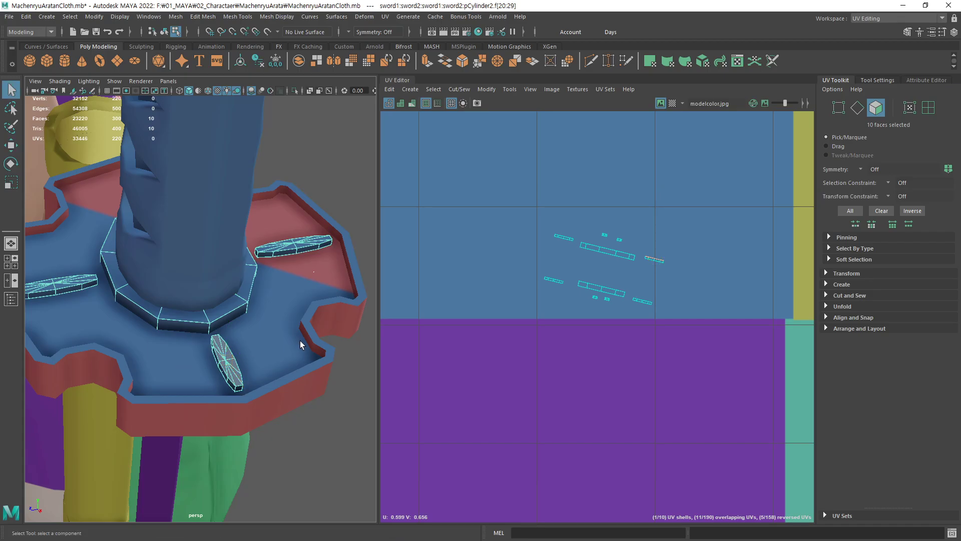
mouse_move(299, 344)
left_mouse_down("alt")
mouse_move(234, 394)
mouse_move(317, 365)
mouse_move(208, 392)
left_mouse_up("alt")
key("4")
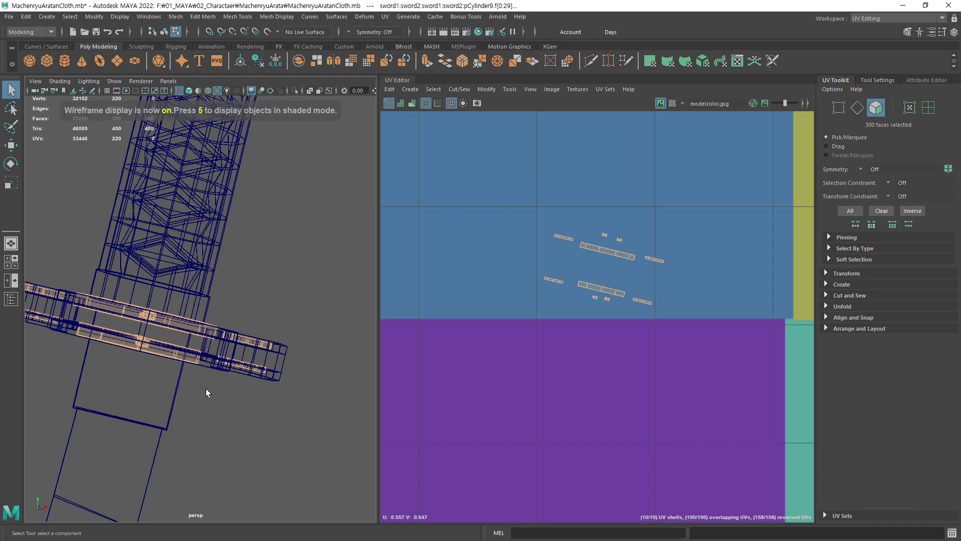
mouse_move(208, 392)
right_mouse_down("alt")
mouse_move(256, 388)
mouse_move(247, 344)
right_mouse_up("alt")
Deselect the upper and lower band and strip faces, leaving 200 faces selected
left_click(246, 343, "ctrl")
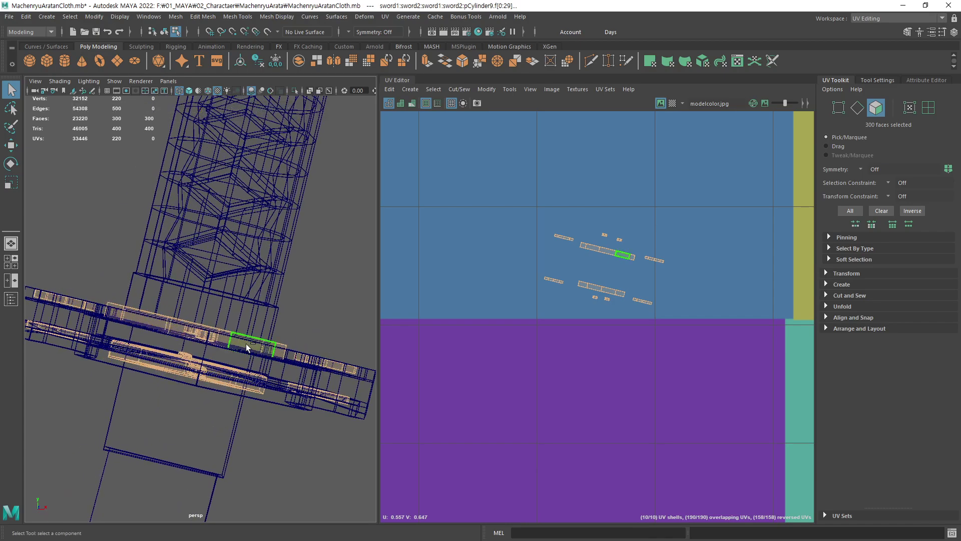
double_click(215, 340, "ctrl")
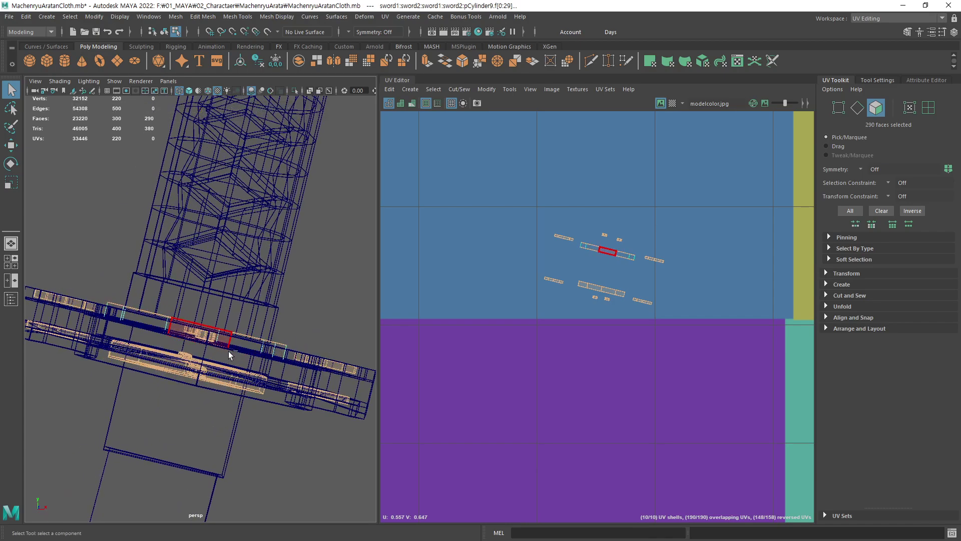
double_click(228, 384, "ctrl")
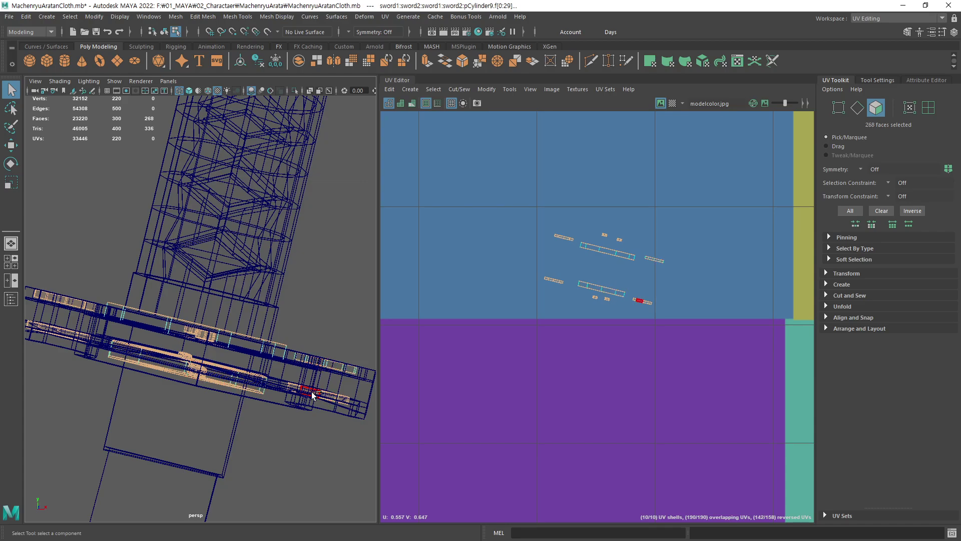
left_click_drag(166, 393, 251, 390, "alt")
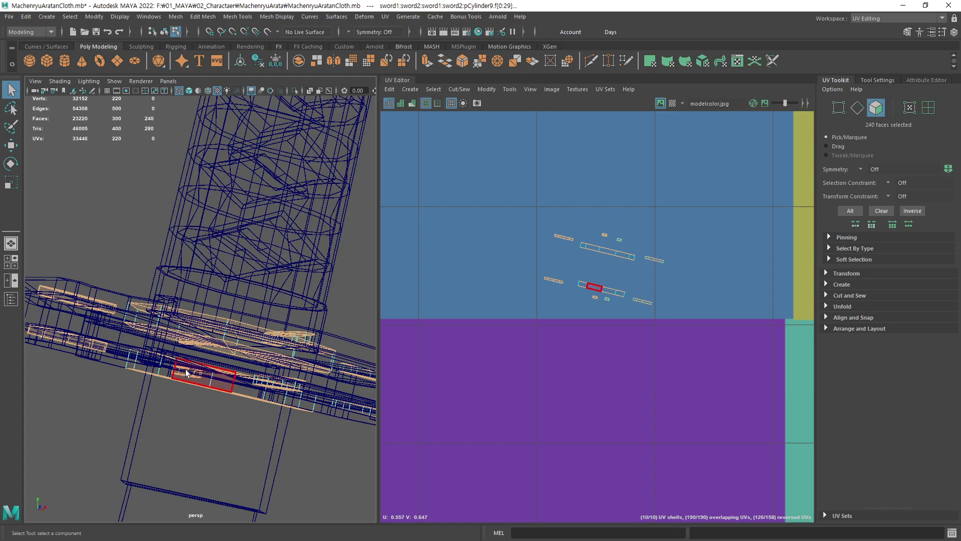
left_click_drag(140, 350, 220, 338, "alt")
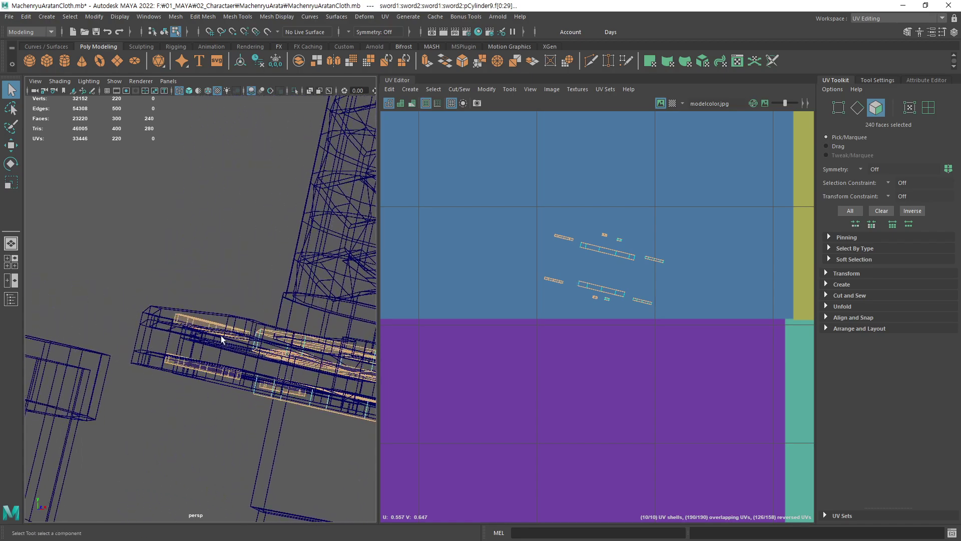
left_click(186, 320, "ctrl")
left_click(177, 364, "ctrl")
mouse_move(188, 377)
left_mouse_down("alt")
mouse_move(259, 394)
mouse_move(316, 289)
left_mouse_up("alt")
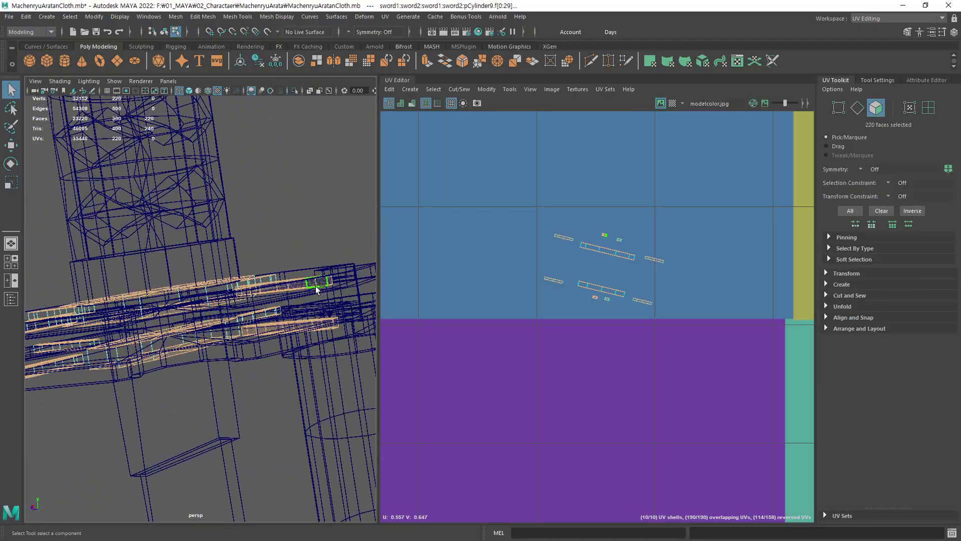
left_click(306, 330, "ctrl")
mouse_move(307, 330)
left_mouse_down("alt")
mouse_move(213, 362)
mouse_move(225, 346)
left_mouse_up("alt")
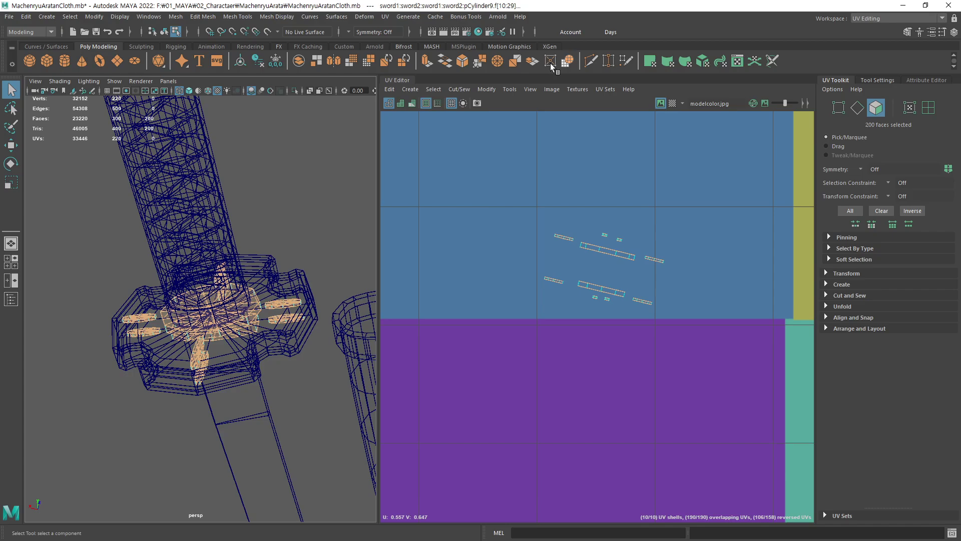
Apply a camera-based UV projection to the selected guard faces
left_click(388, 19)
left_click(442, 94)
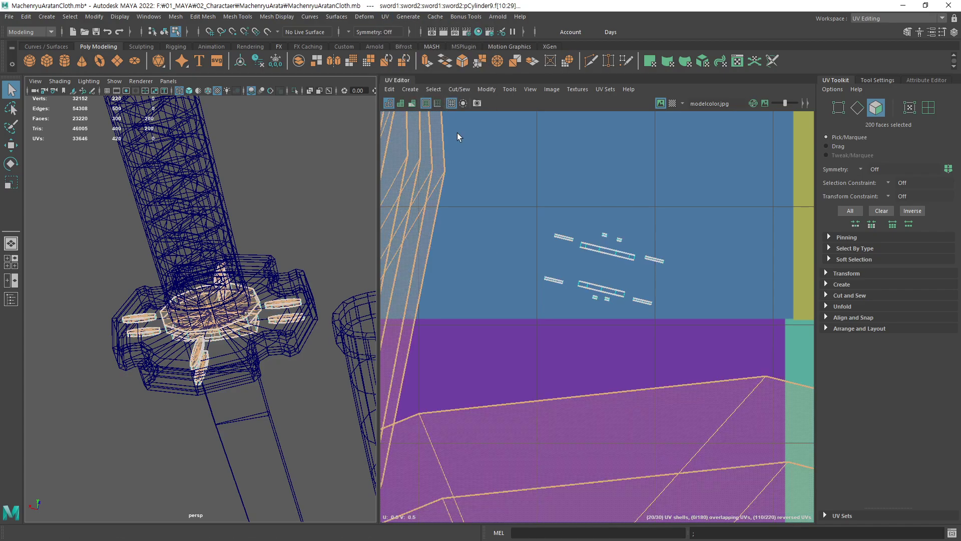
scroll(620, 302, "down", 2)
scroll(620, 302, "down", 2)
middle_click_drag(620, 303, 614, 296, "alt")
scroll(614, 295, "down", 3)
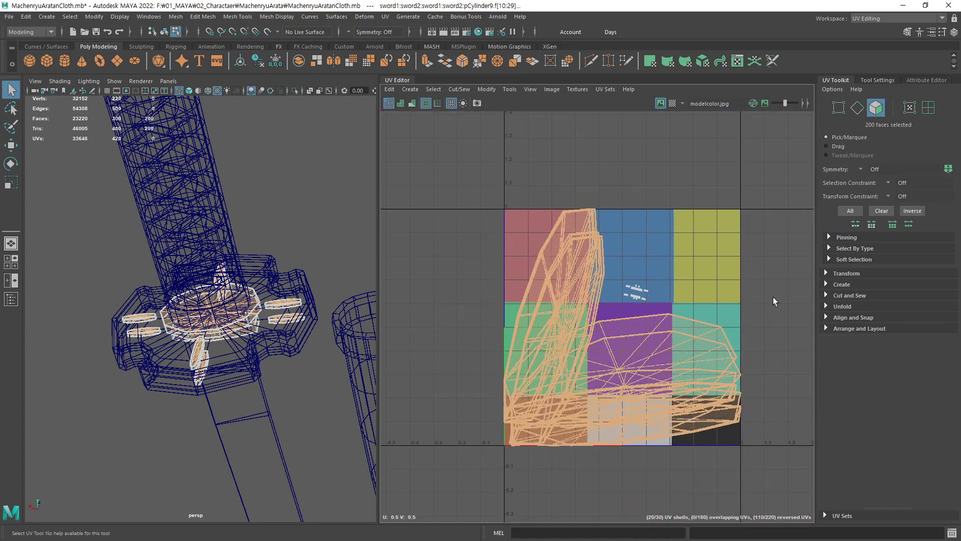
Unfold the guard faces' UVs and move the shells out of the 0–1 tile
left_click(841, 306)
left_click(856, 333)
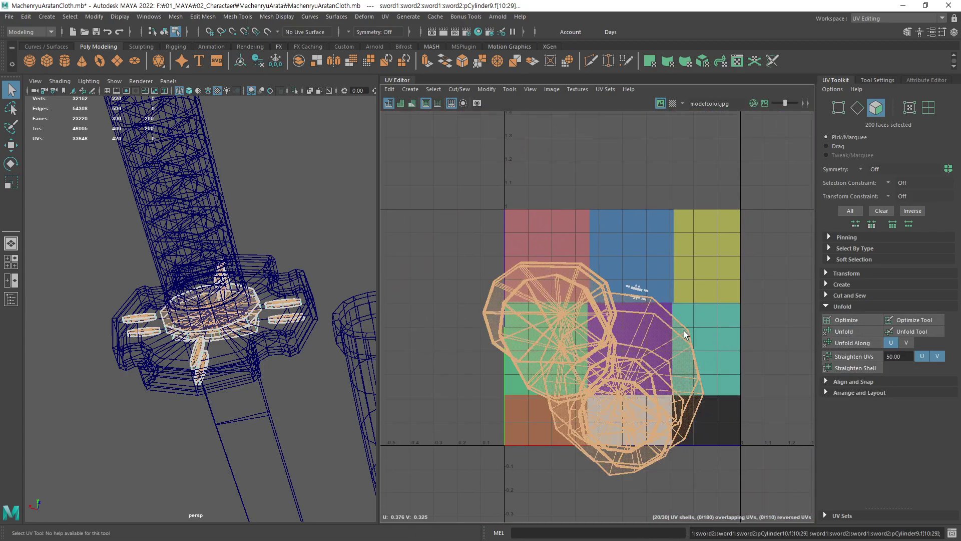
scroll(684, 330, "down", 2)
key("w")
mouse_move(486, 393)
middle_mouse_down()
mouse_move(649, 281)
mouse_move(643, 299)
middle_mouse_up()
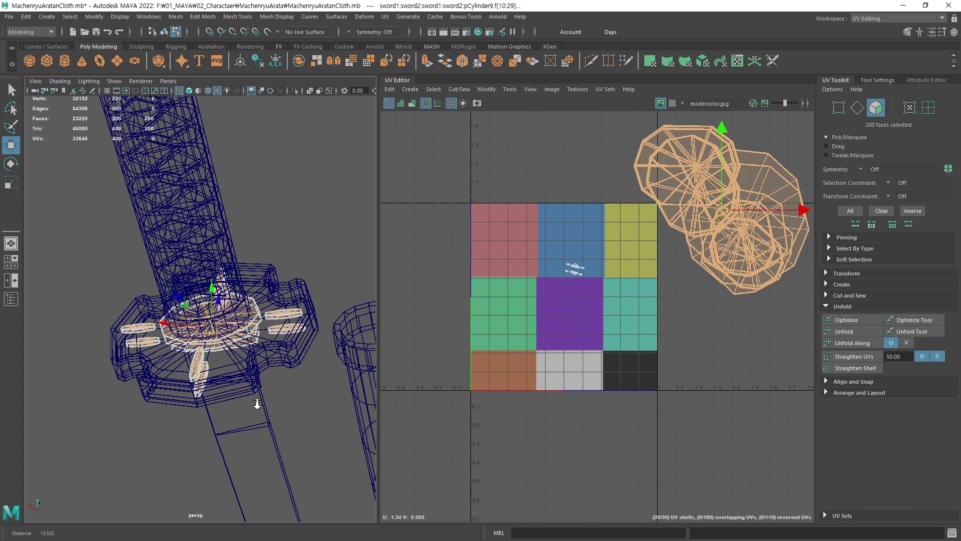
left_click_drag(254, 396, 259, 400, "alt")
middle_click_drag(491, 323, 460, 319, "alt")
Lay out the shells with Ctrl+L, then scale them down and return to object mode
key("ctrl+l")
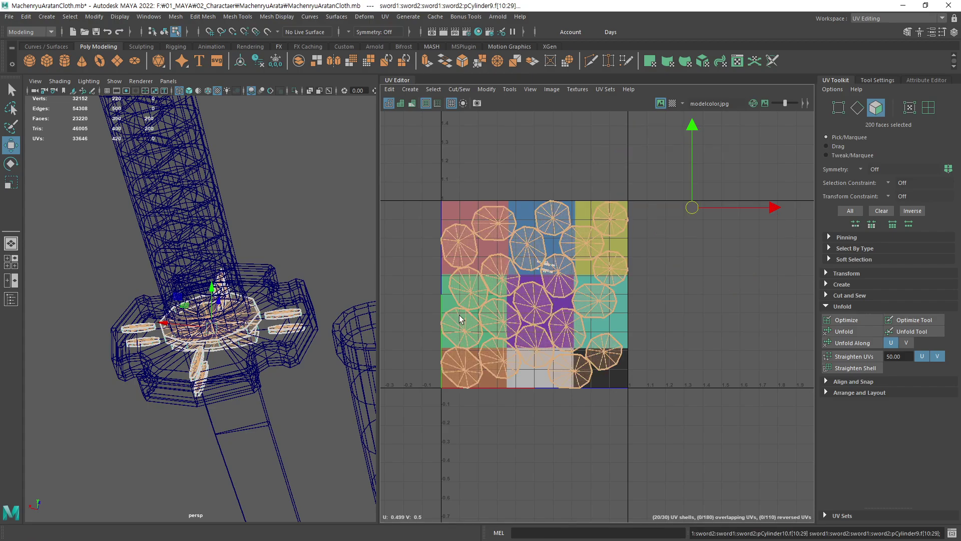
middle_click_drag(436, 418, 487, 414, "alt")
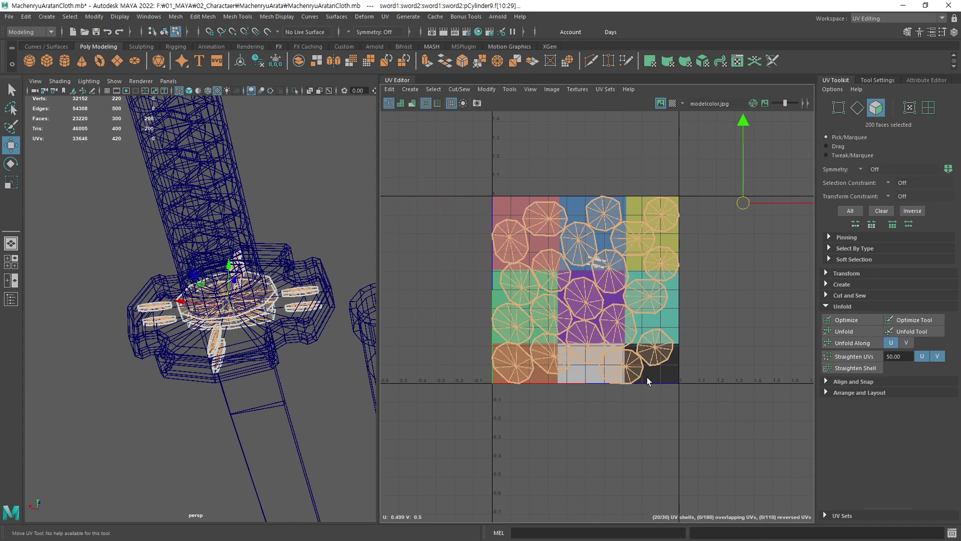
key("r")
mouse_move(674, 405)
middle_mouse_down()
mouse_move(635, 423)
mouse_move(673, 408)
middle_mouse_up()
key("w")
left_click_drag(240, 380, 219, 390, "alt")
key("F8")
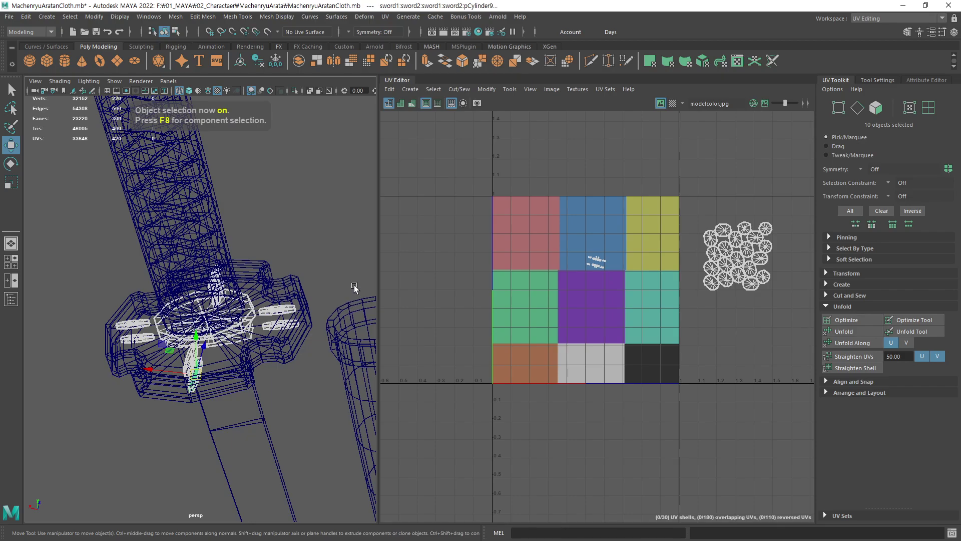
middle_click_drag(608, 301, 542, 300, "alt")
right_click_drag(691, 331, 668, 320)
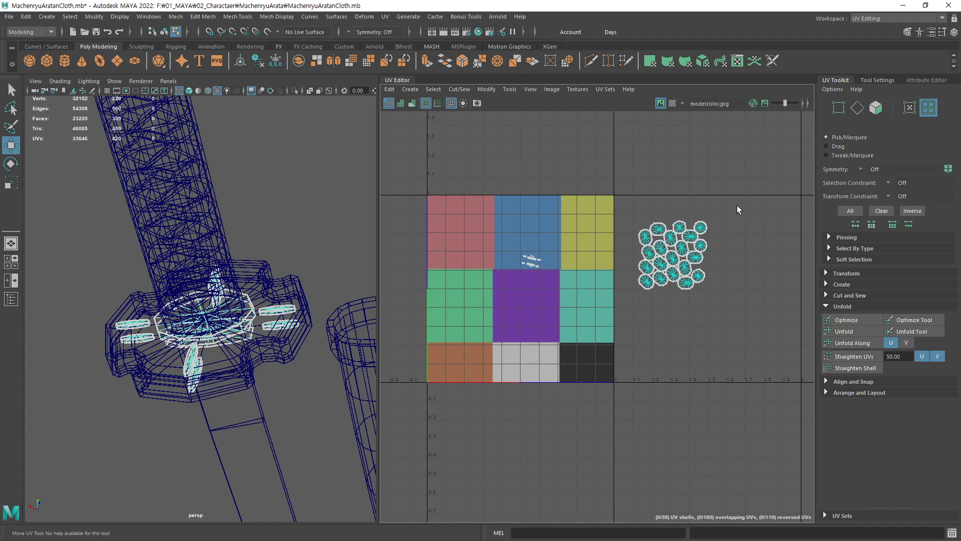
left_click_drag(737, 206, 626, 292)
left_click(857, 331)
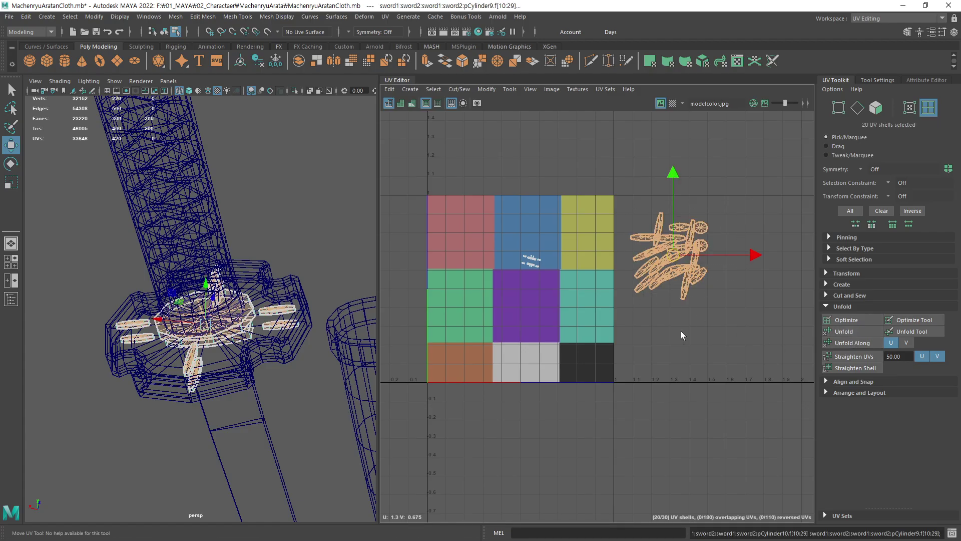
right_click_drag(255, 428, 298, 272, "alt")
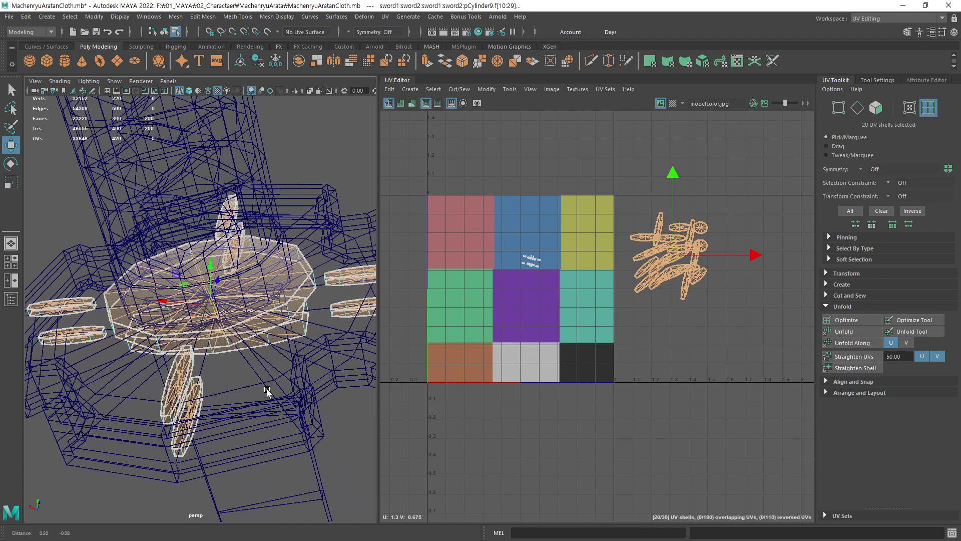
middle_click_drag(646, 333, 609, 332, "alt")
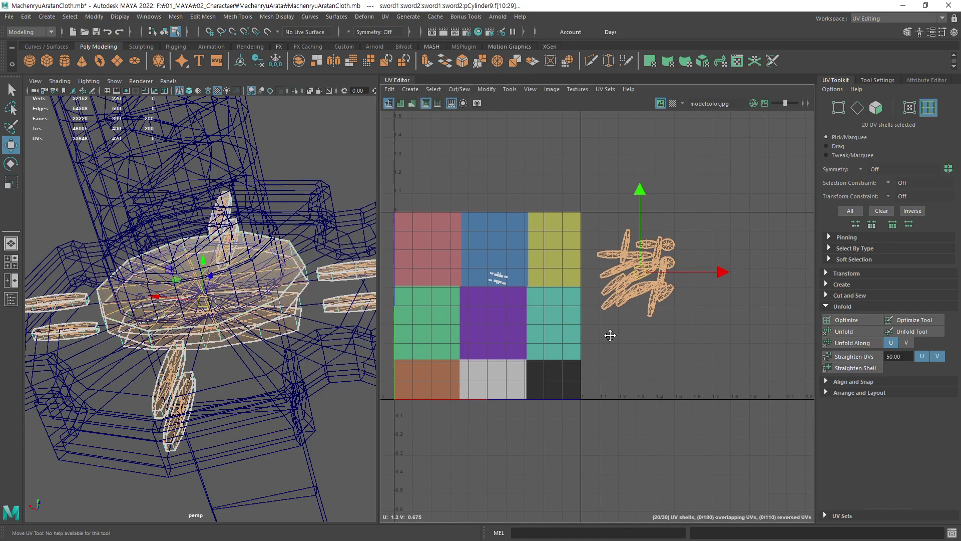
right_click_drag(609, 333, 815, 342, "alt")
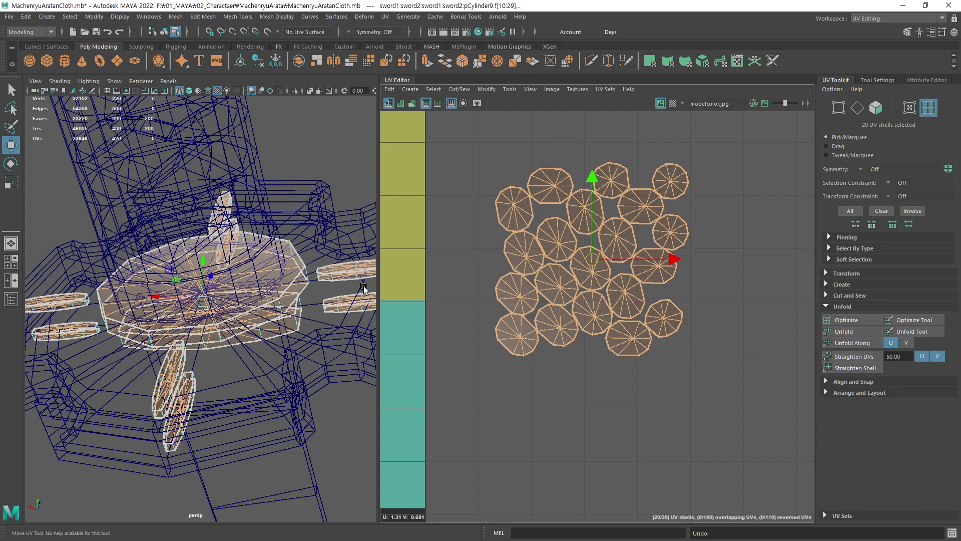
left_click_drag(332, 326, 338, 328, "alt")
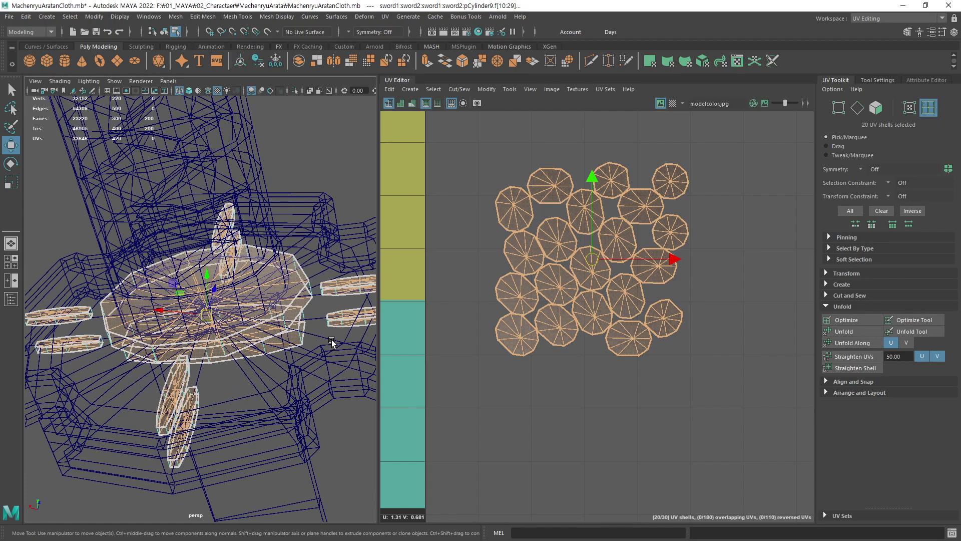
key("F8")
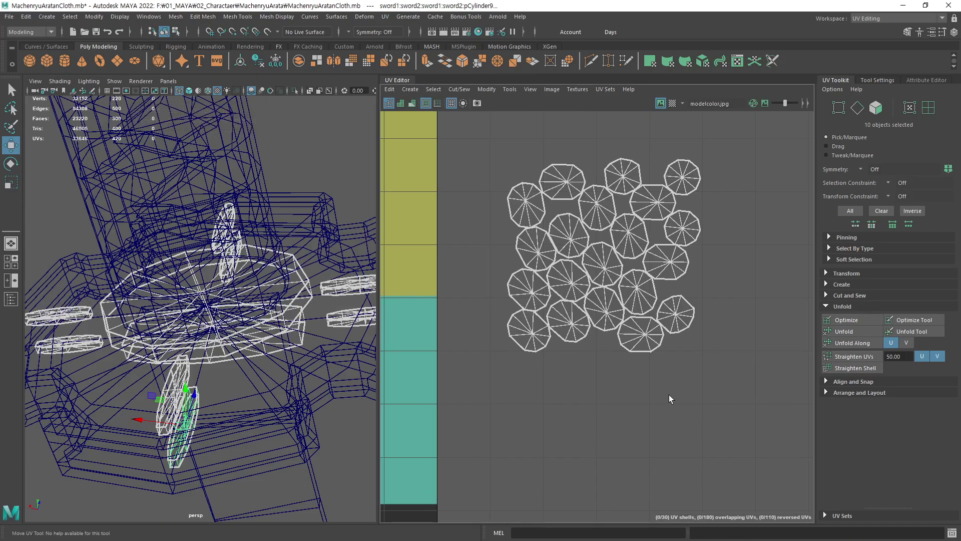
In UV Shell mode, select all 20 guard shells and unfold them
right_click_drag(686, 379, 661, 366)
left_click_drag(743, 134, 486, 382)
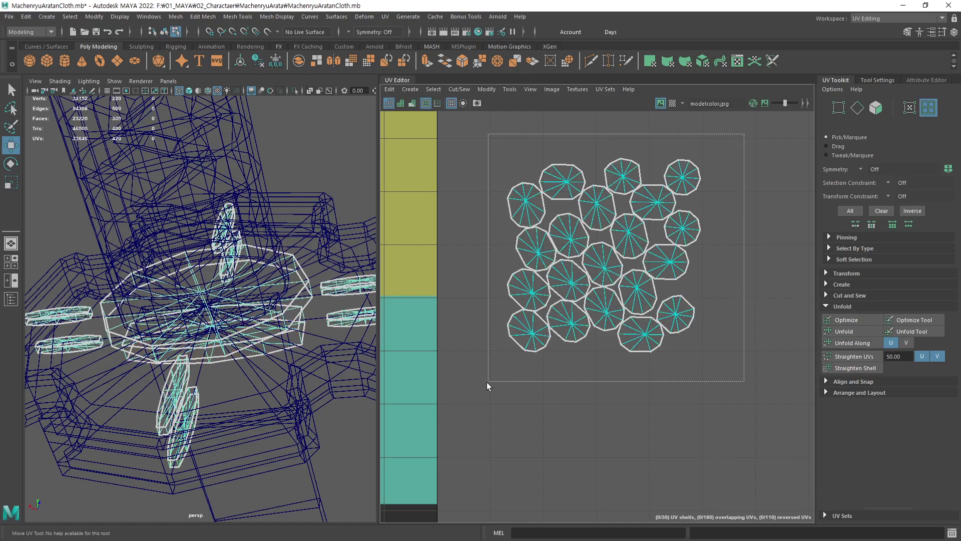
left_click(858, 333)
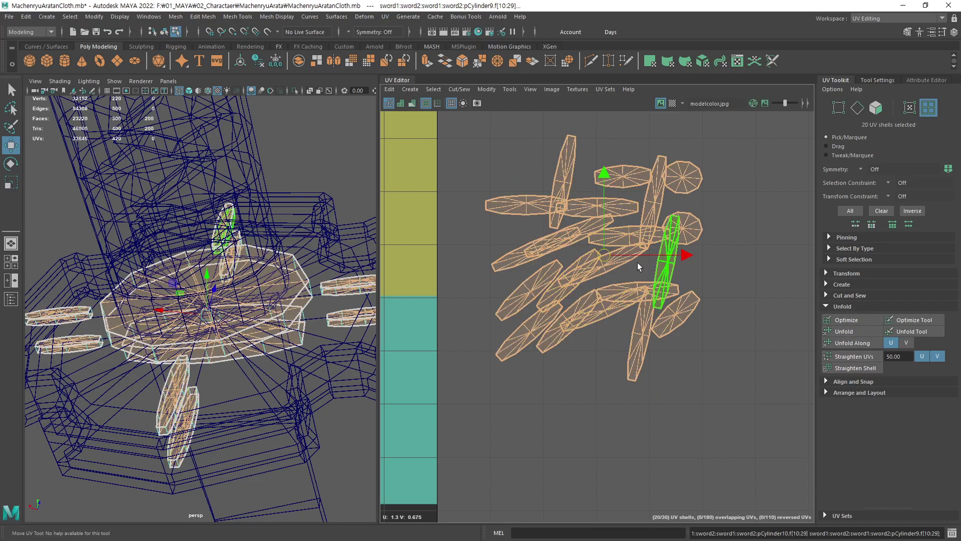
scroll(560, 364, "down", 3)
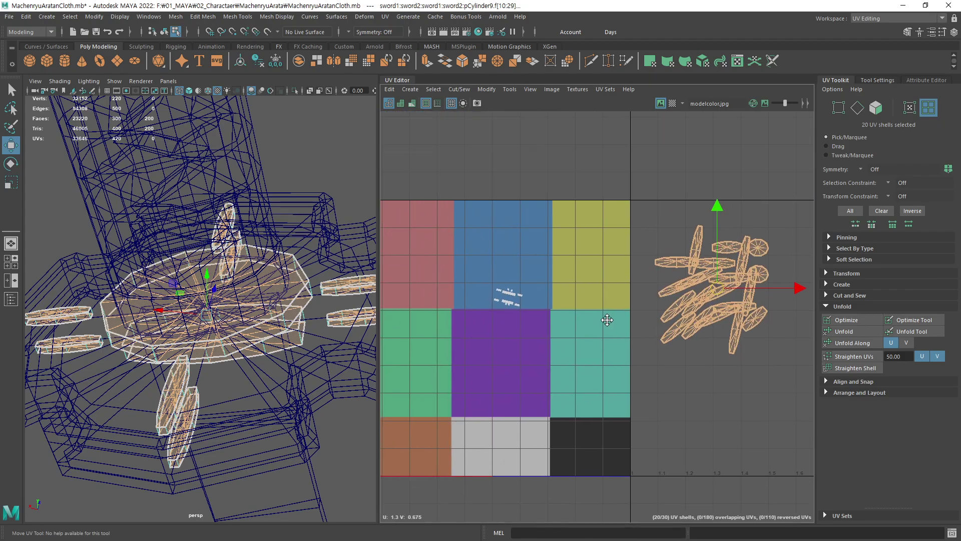
scroll(607, 319, "down", 2)
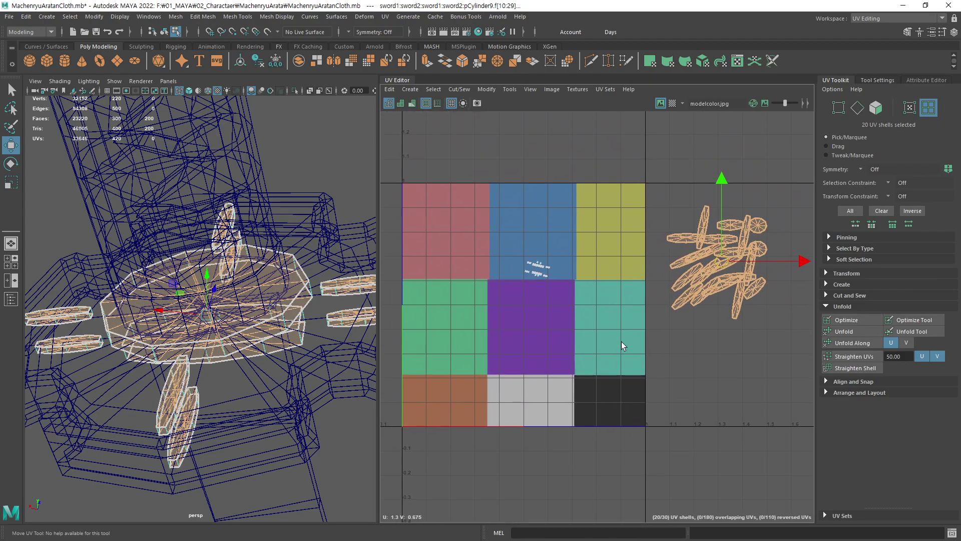
Undo the move so the unfolded shells sit back over the 0–1 tile
middle_click_drag(623, 345, 639, 331, "alt")
scroll(665, 330, "up", 2)
scroll(661, 326, "up", 1)
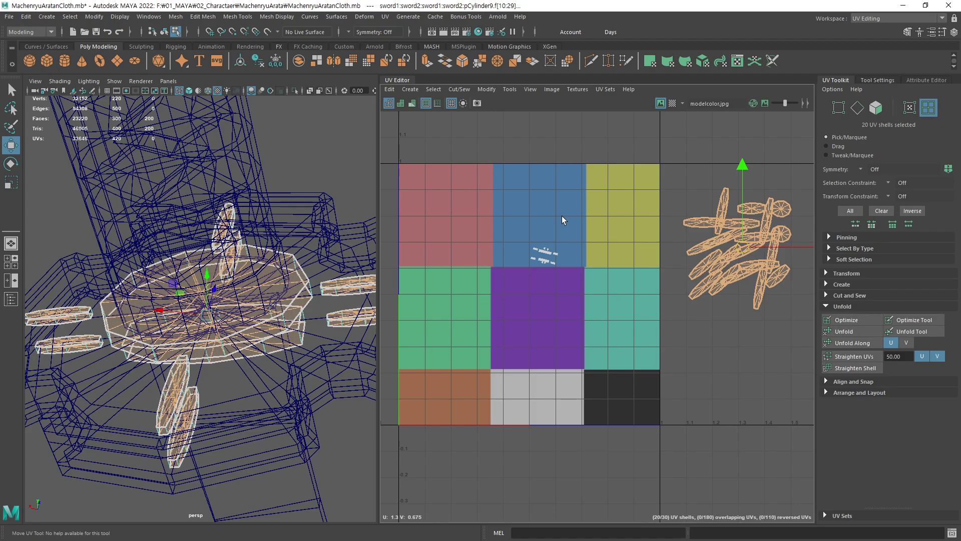
key("ctrl+z")
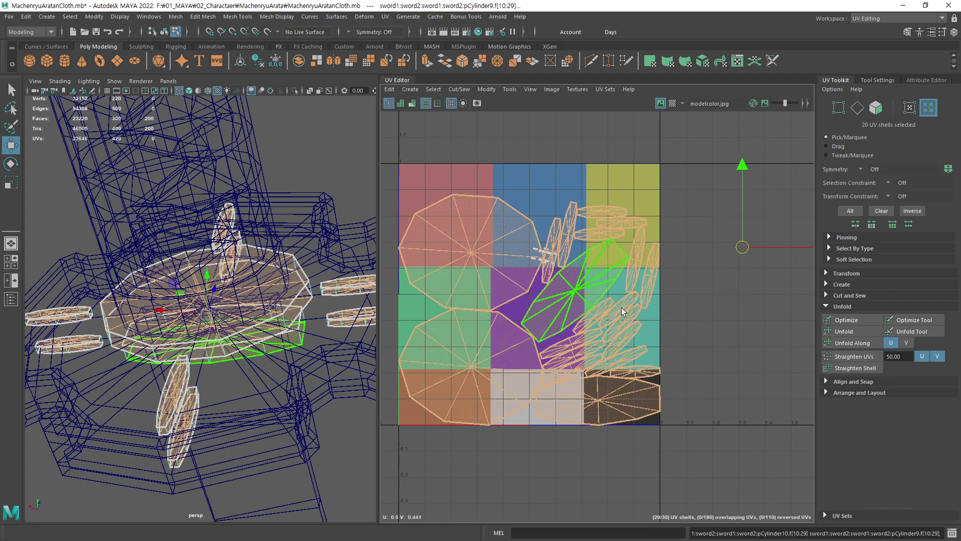
scroll(539, 402, "down", 3)
Scale the guard shells down and park them beside the tile's right edge, then deselect
key("shift+z")
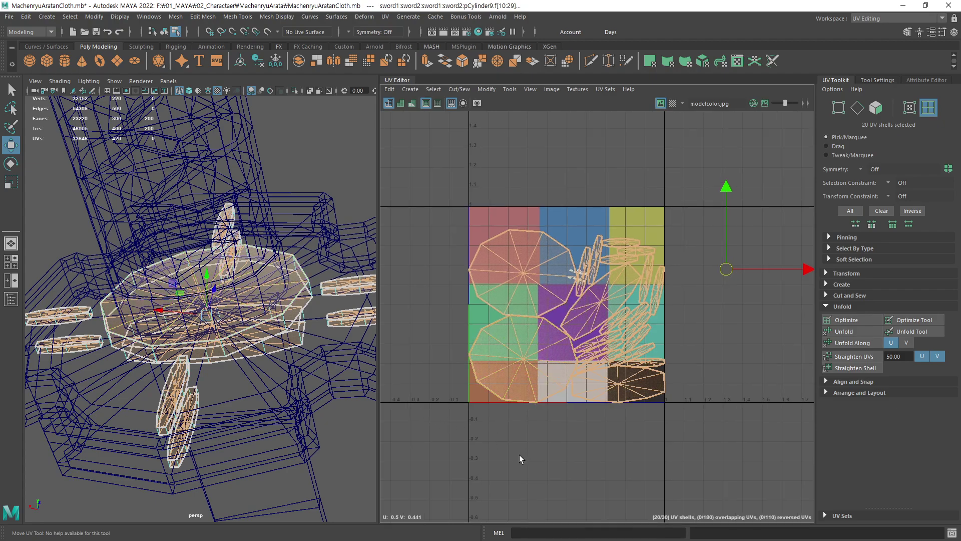
mouse_move(557, 387)
middle_mouse_down()
mouse_move(686, 324)
mouse_move(653, 392)
middle_mouse_up()
key("r")
key("w")
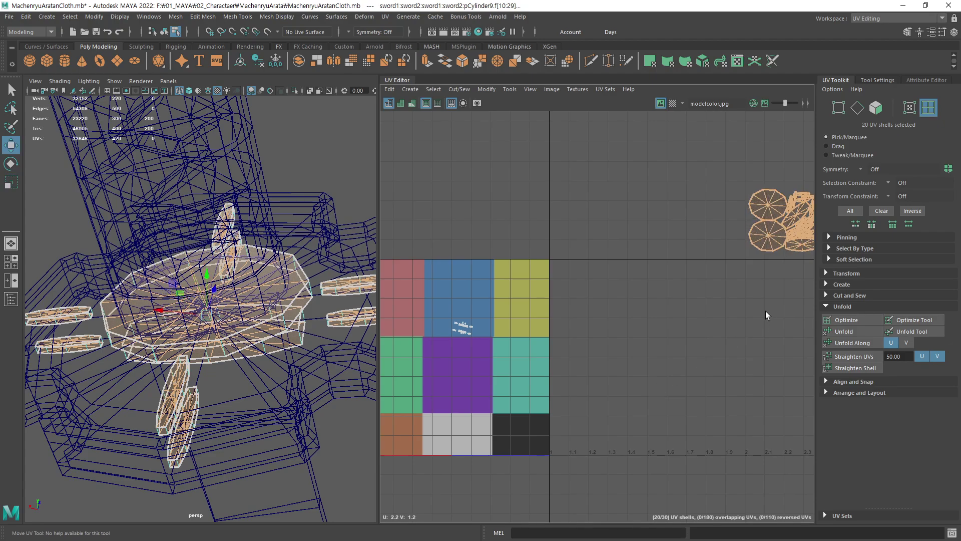
mouse_move(733, 325)
middle_mouse_down()
mouse_move(629, 404)
mouse_move(578, 377)
middle_mouse_up()
right_click_drag(577, 377, 784, 365, "alt")
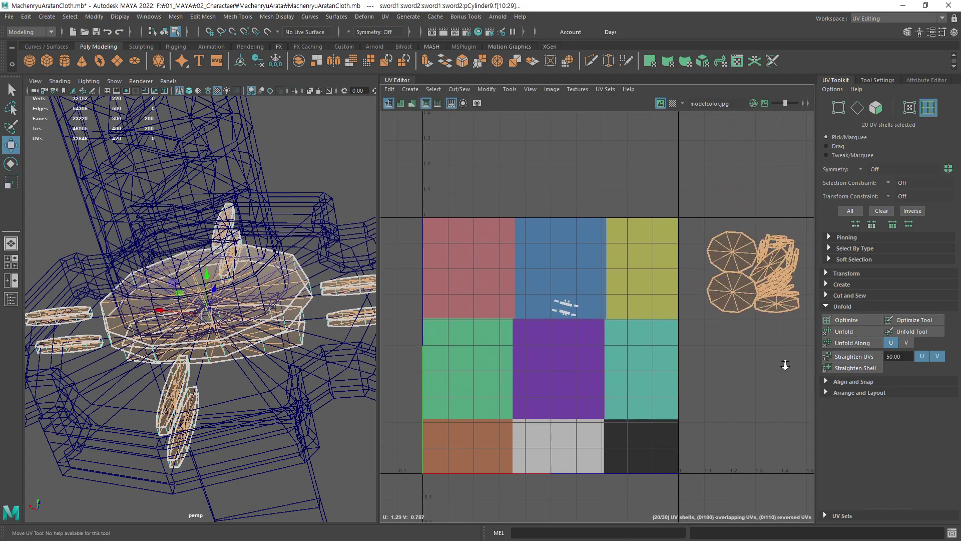
left_click(738, 338)
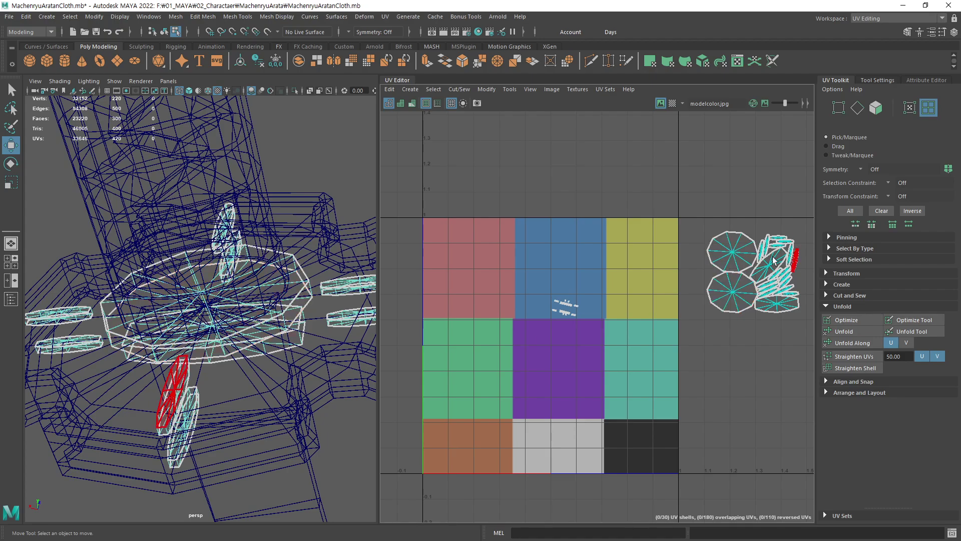
Zoom in on the small strip pieces in the tile and select faces in face mode
right_click_drag(487, 338, 691, 320, "alt")
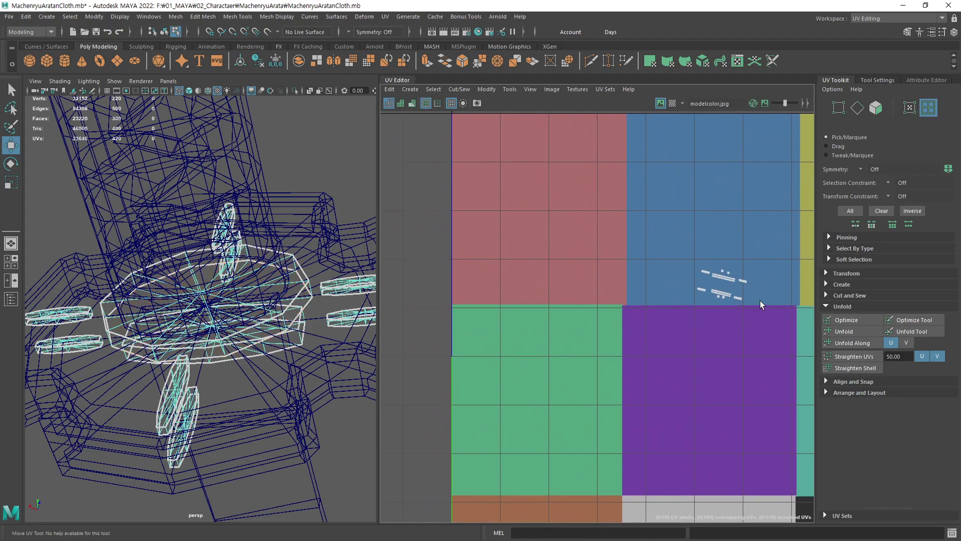
middle_click_drag(776, 330, 554, 333, "alt")
scroll(504, 373, "up", 2)
middle_click_drag(504, 373, 585, 308, "alt")
right_click_drag(585, 308, 656, 298, "alt")
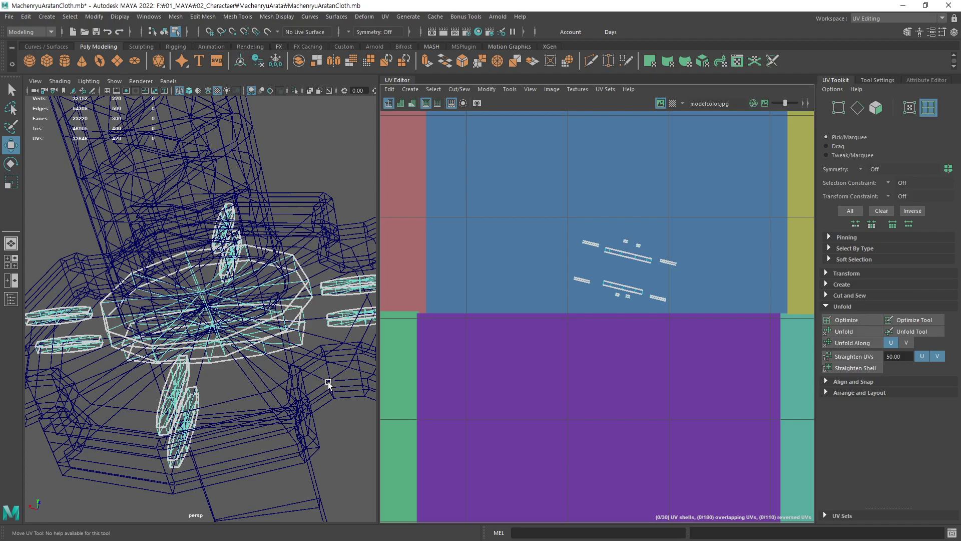
left_click_drag(328, 385, 386, 344, "alt")
scroll(703, 300, "down", 2)
scroll(708, 318, "down", 2)
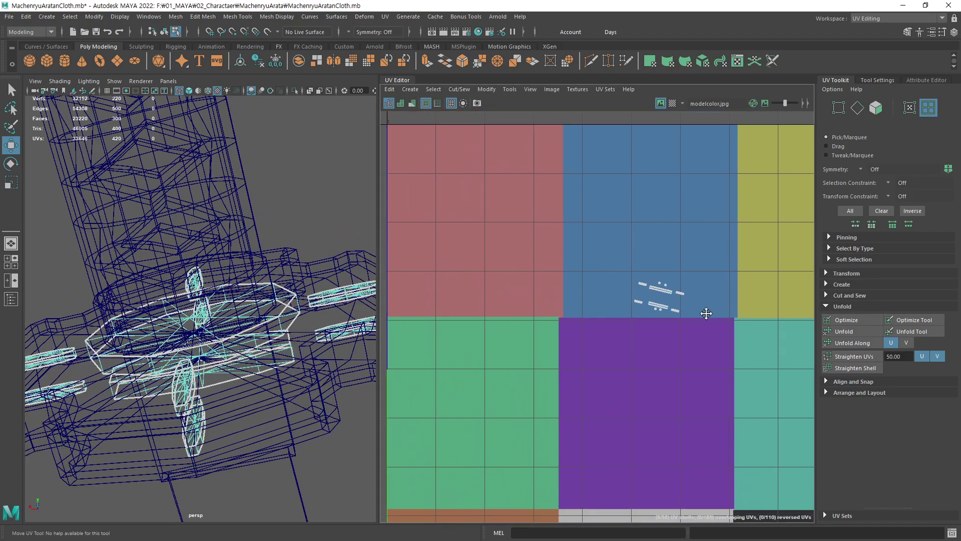
scroll(707, 317, "down", 3)
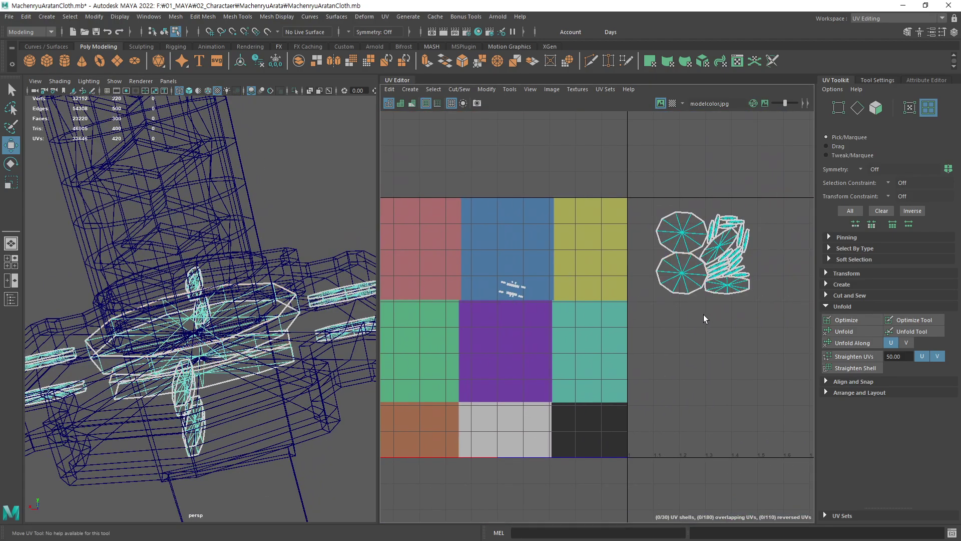
key("F11")
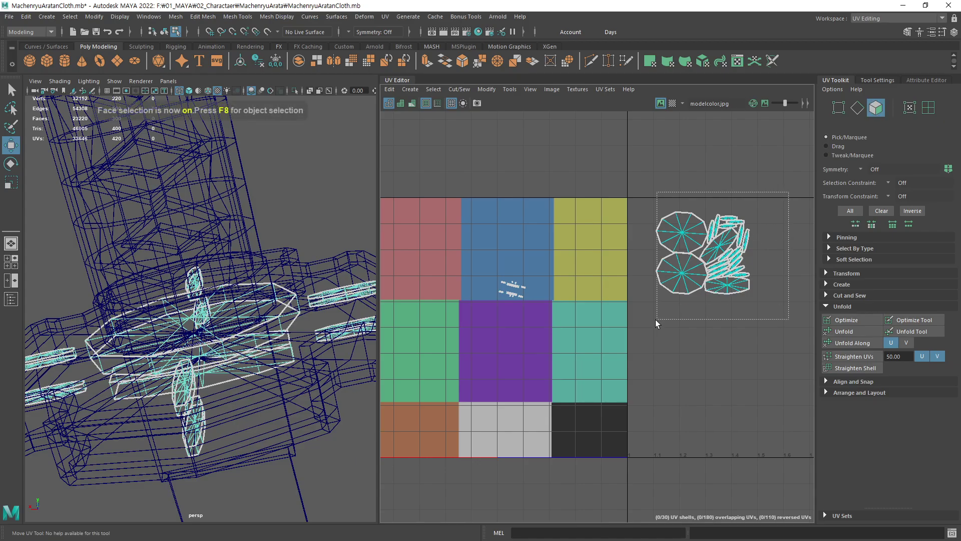
left_click_drag(656, 323, 656, 323)
mouse_move(280, 281)
left_mouse_down("alt")
mouse_move(353, 204)
mouse_move(142, 406)
left_mouse_up("alt")
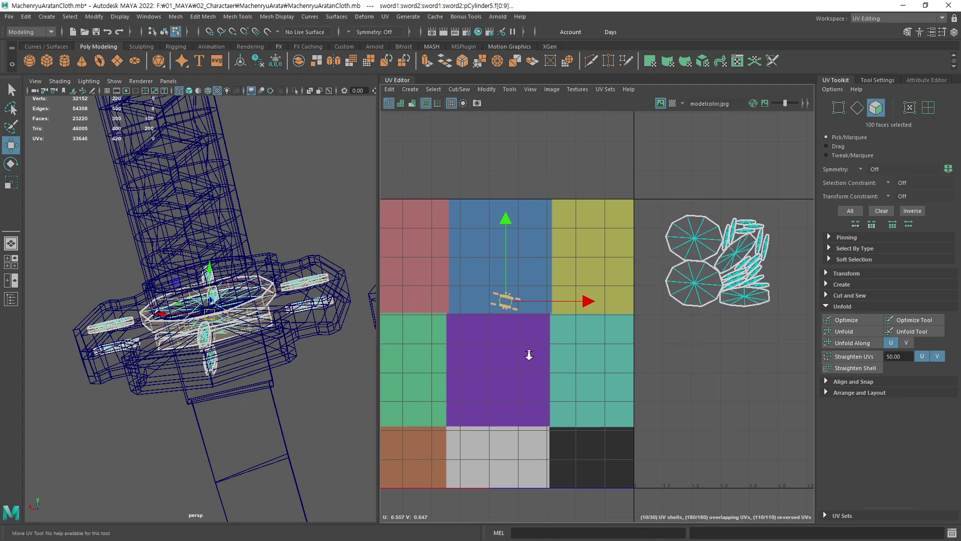
Camera-project the collar faces' UVs, then re-project them from a side view of the sword
right_click_drag(531, 354, 640, 382, "alt")
right_click_drag(554, 376, 483, 315, "alt")
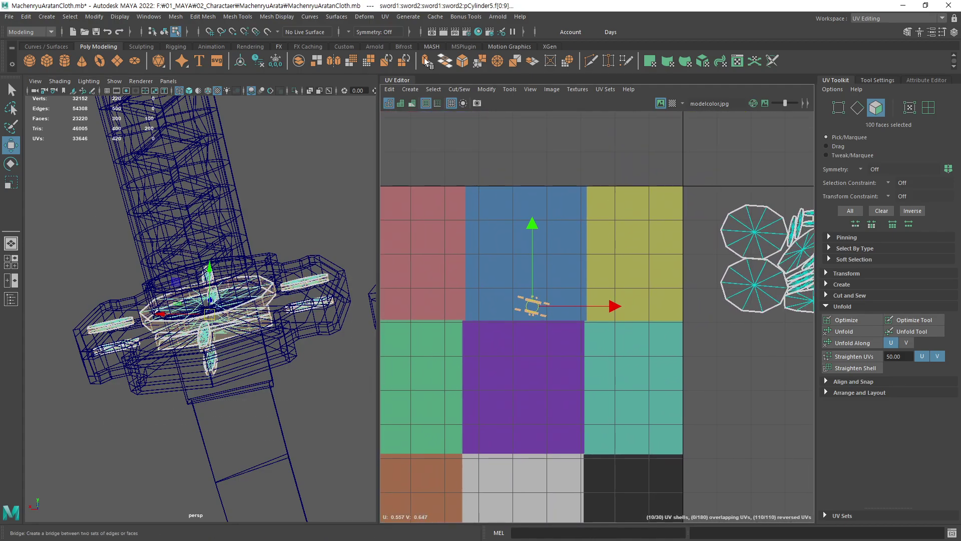
left_click(386, 17)
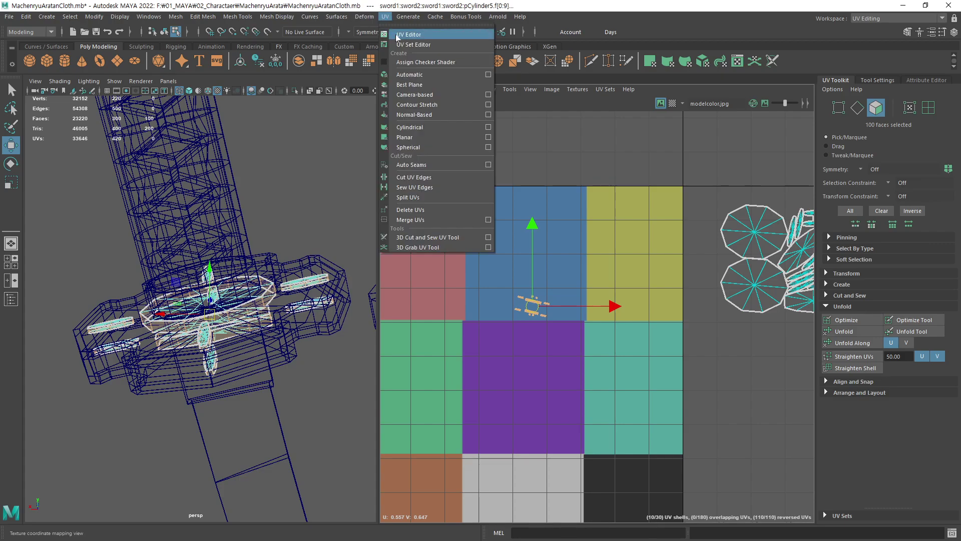
left_click(429, 92)
right_click_drag(536, 409, 478, 354, "alt")
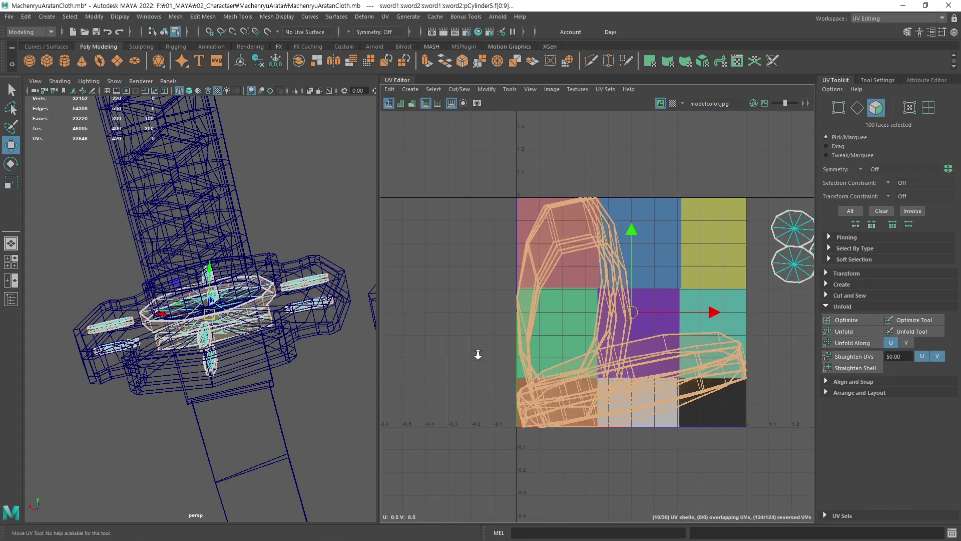
left_click_drag(288, 416, 266, 401, "alt")
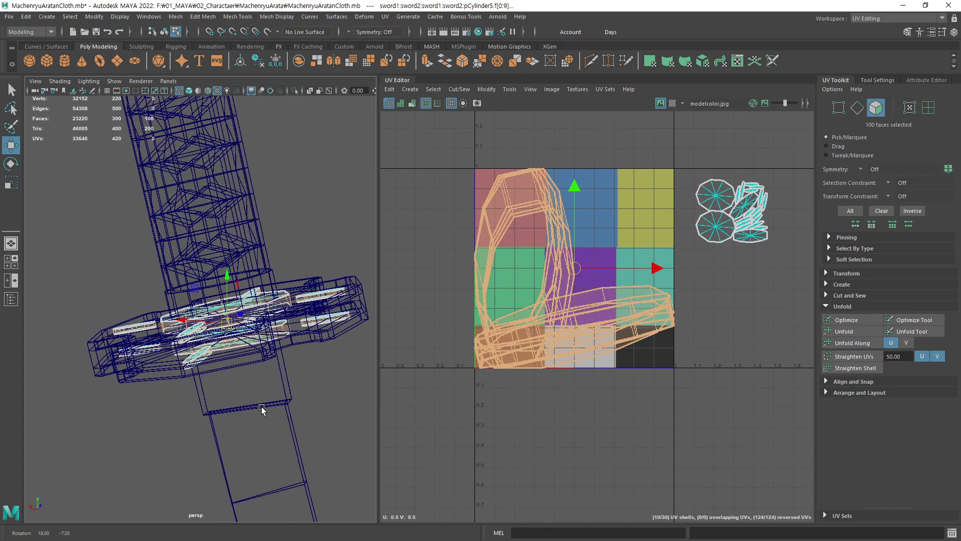
left_click(385, 16)
left_click(431, 95)
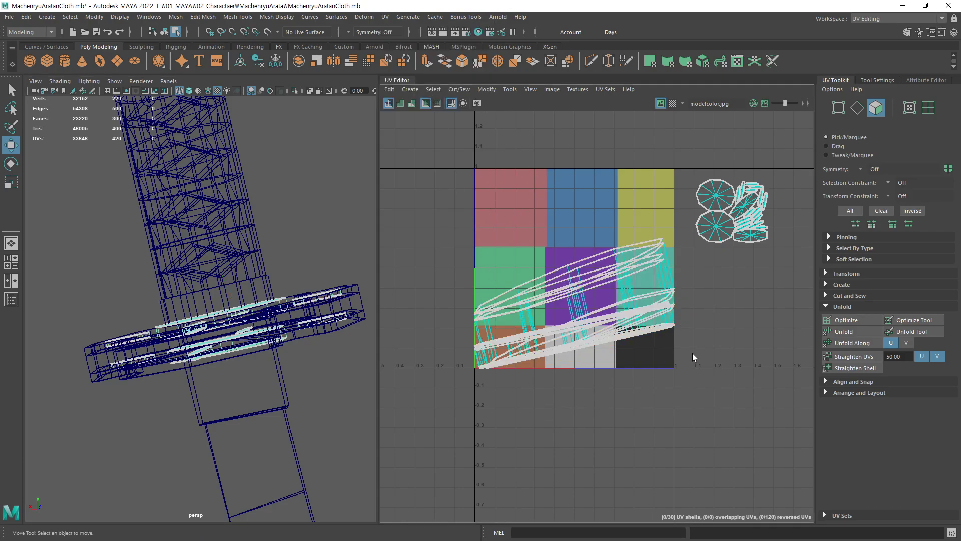
In UV Shell mode, spread the collar shells up-left, below and right of the tile
right_click_drag(690, 371, 643, 356)
left_click(665, 295)
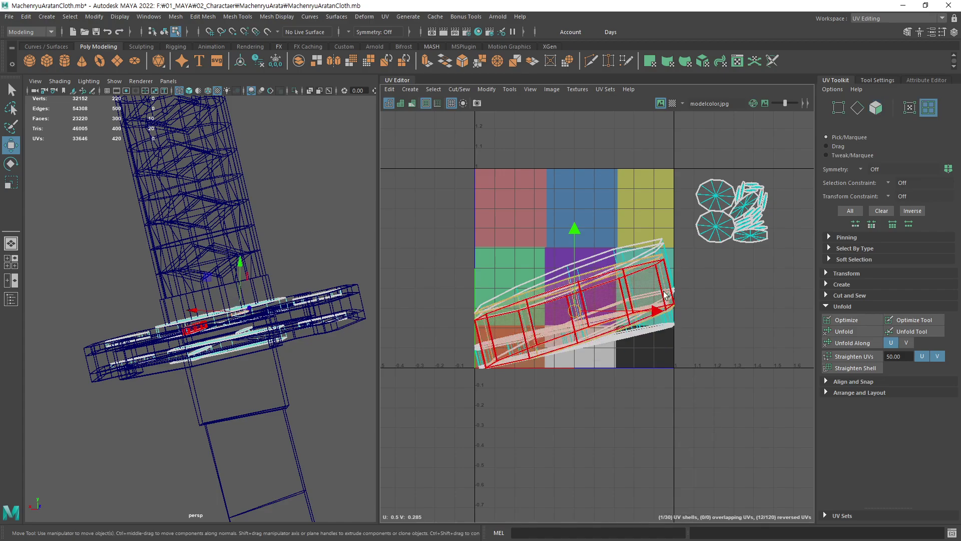
left_click_drag(664, 294, 551, 219)
left_click_drag(574, 310, 491, 405)
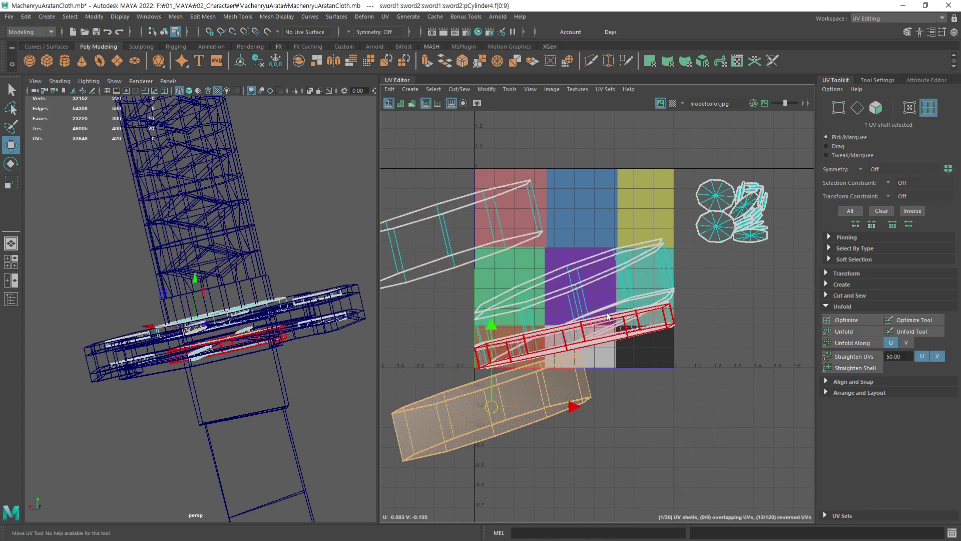
left_click(607, 315)
left_click_drag(575, 308, 708, 405)
left_click(606, 281)
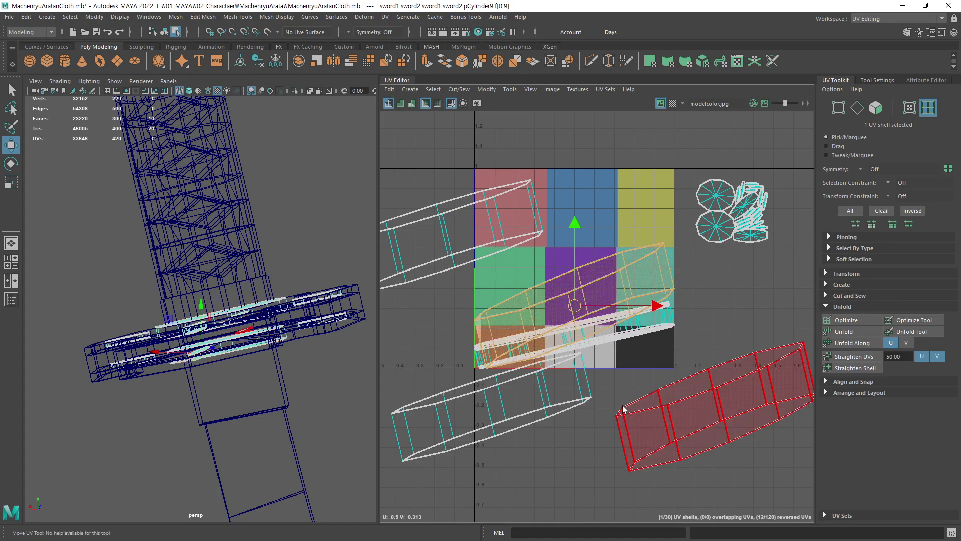
left_click(619, 337)
left_click_drag(575, 341, 729, 275)
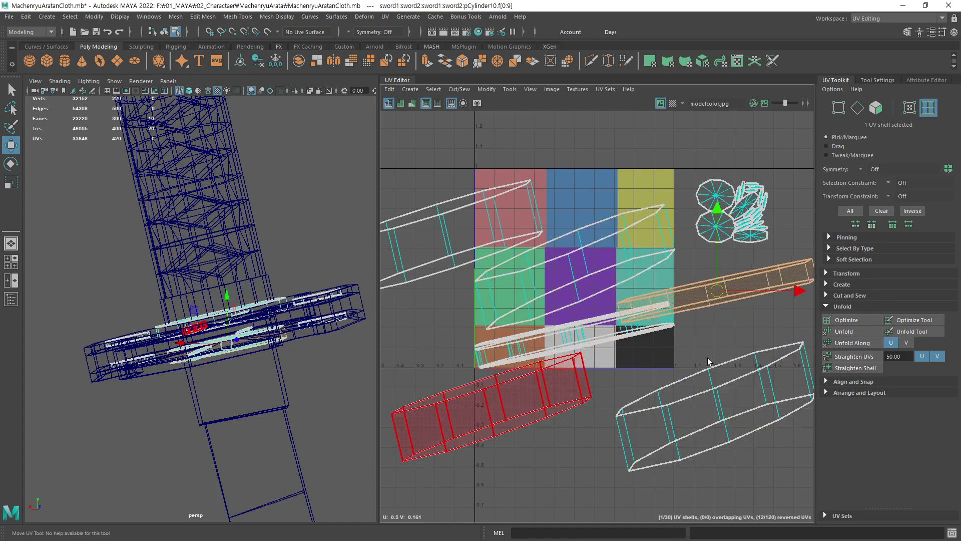
Move the thin strip shells right of the tile and the long shells up and right
left_click(653, 330)
left_click_drag(653, 331, 734, 326)
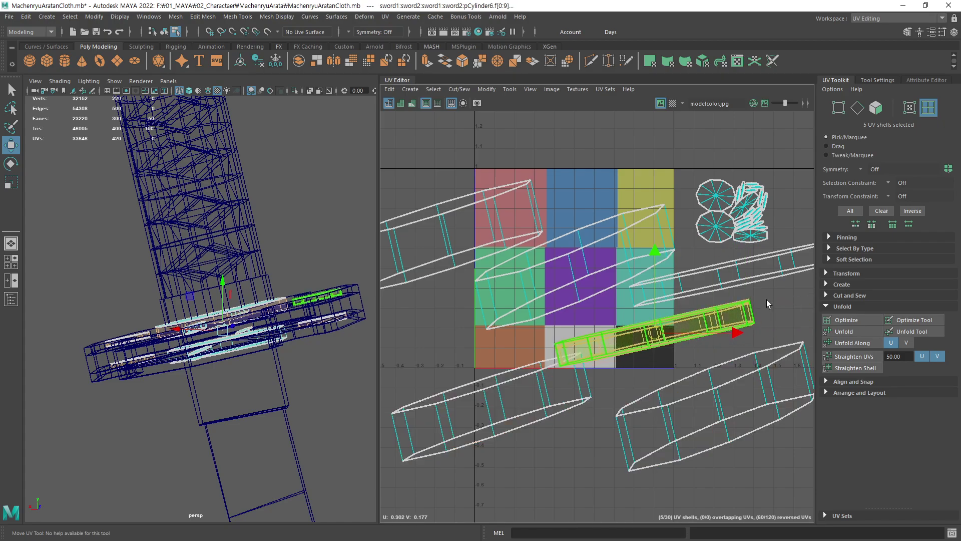
left_click(767, 303)
left_click(713, 337)
middle_click_drag(578, 415, 680, 439)
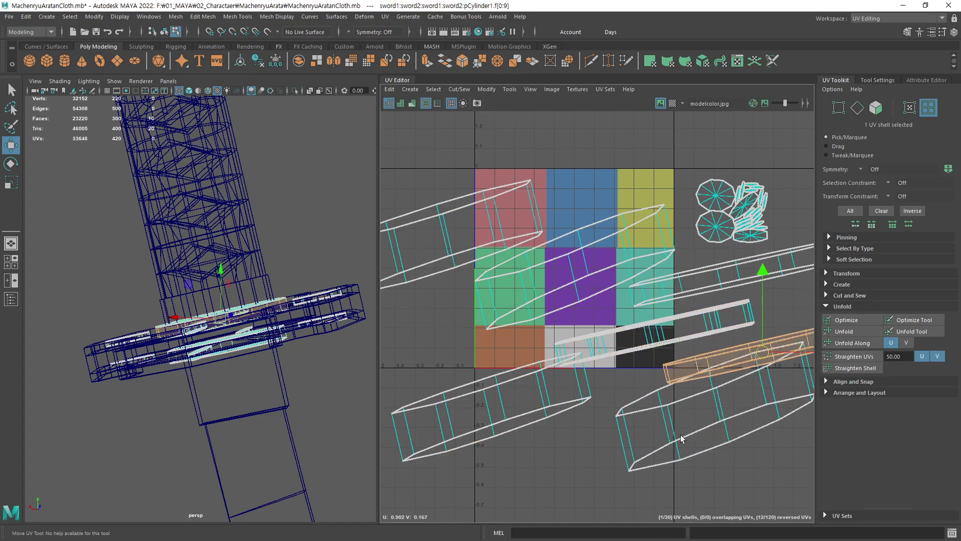
left_click(652, 342)
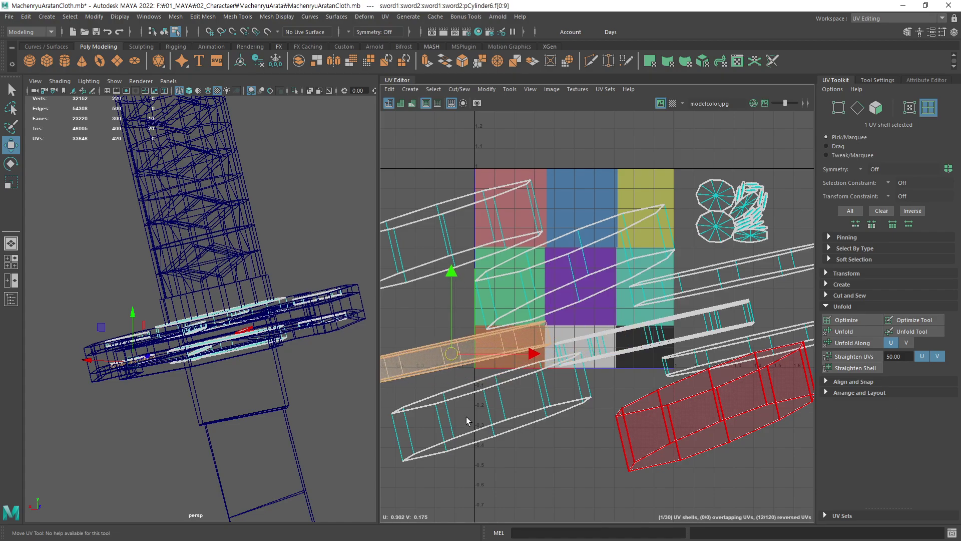
left_click(653, 330)
left_click_drag(652, 335, 627, 159)
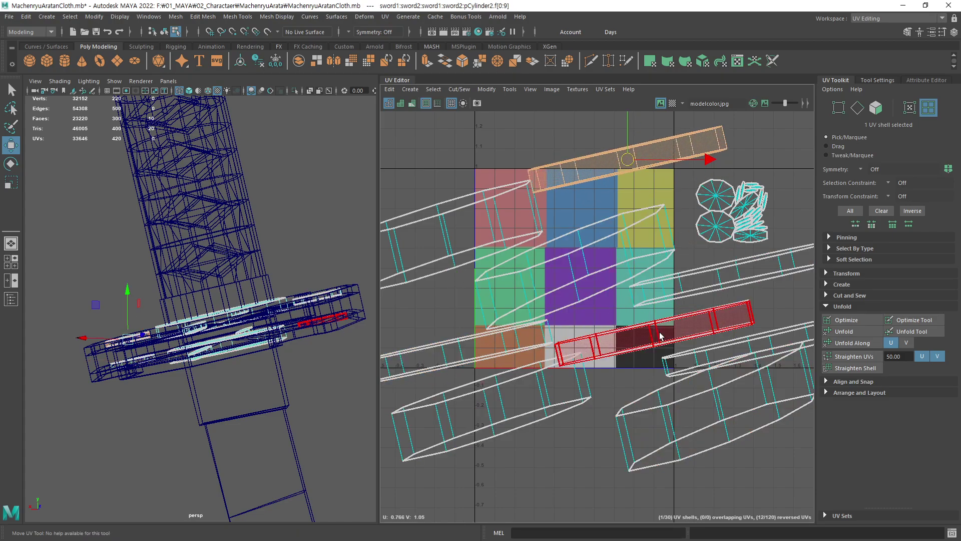
left_click(653, 332)
middle_click_drag(653, 333, 493, 324, "alt")
left_click_drag(493, 324, 690, 270)
middle_click_drag(705, 365, 737, 365)
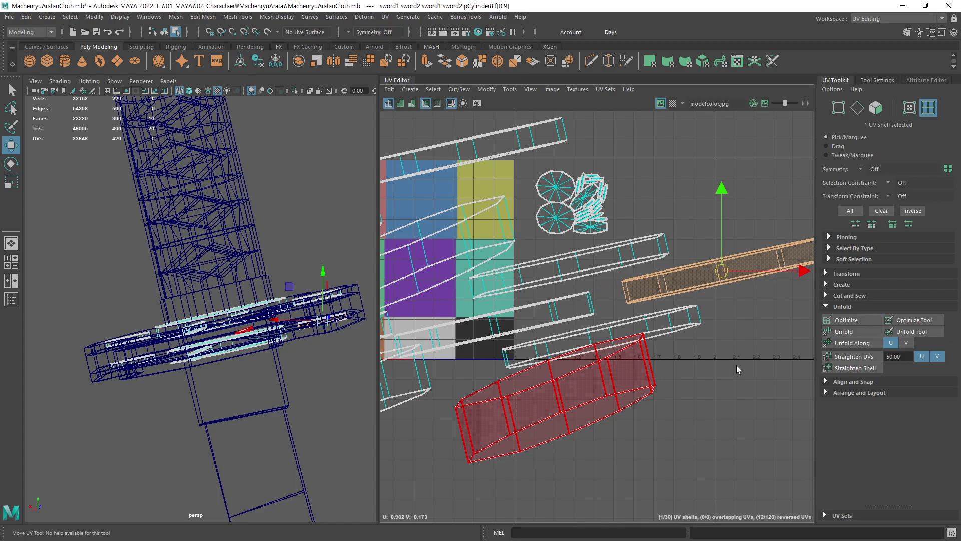
key("F10")
Select one seam edge on each of the ten collar strip shells
left_click(660, 291)
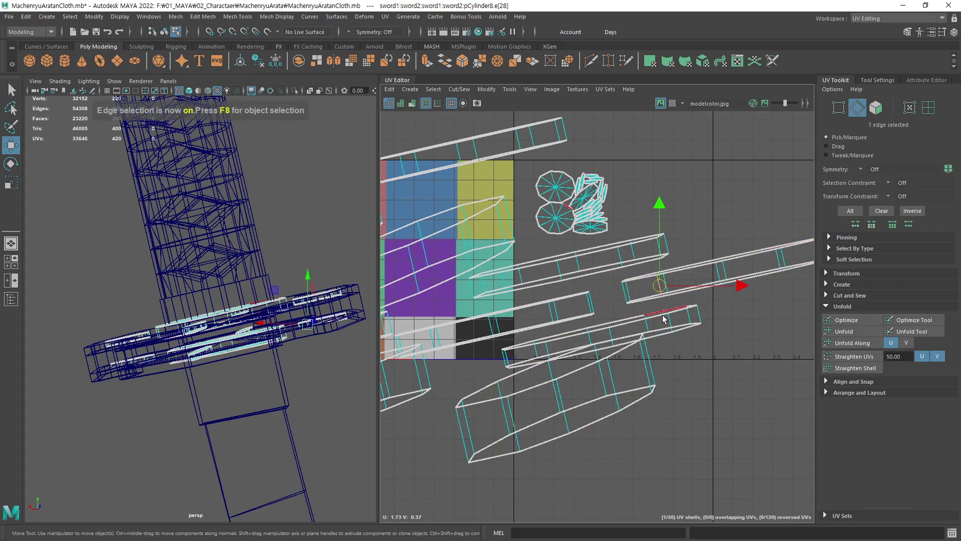
left_click(620, 273)
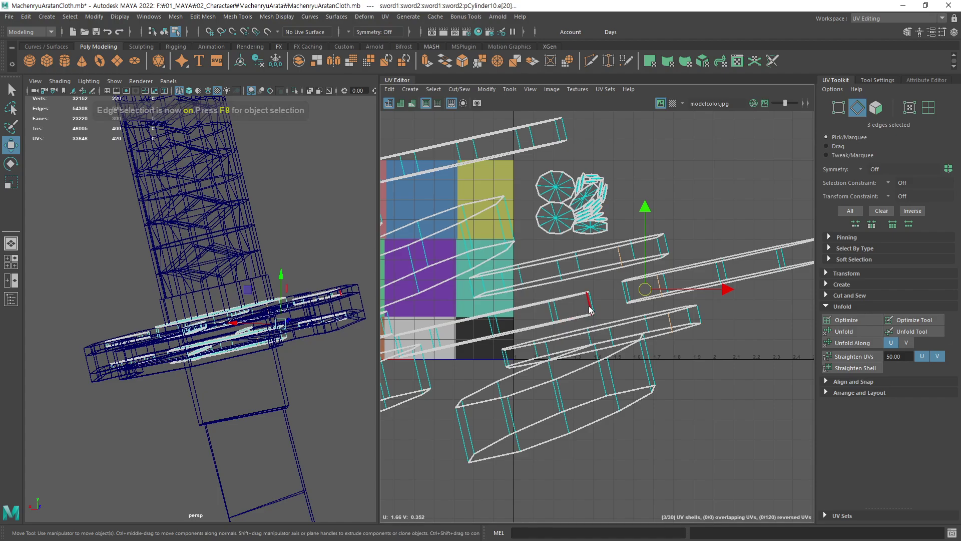
left_click(613, 383, "shift")
middle_click_drag(568, 372, 776, 331, "alt")
left_click(619, 320, "shift")
left_click(571, 255, "shift")
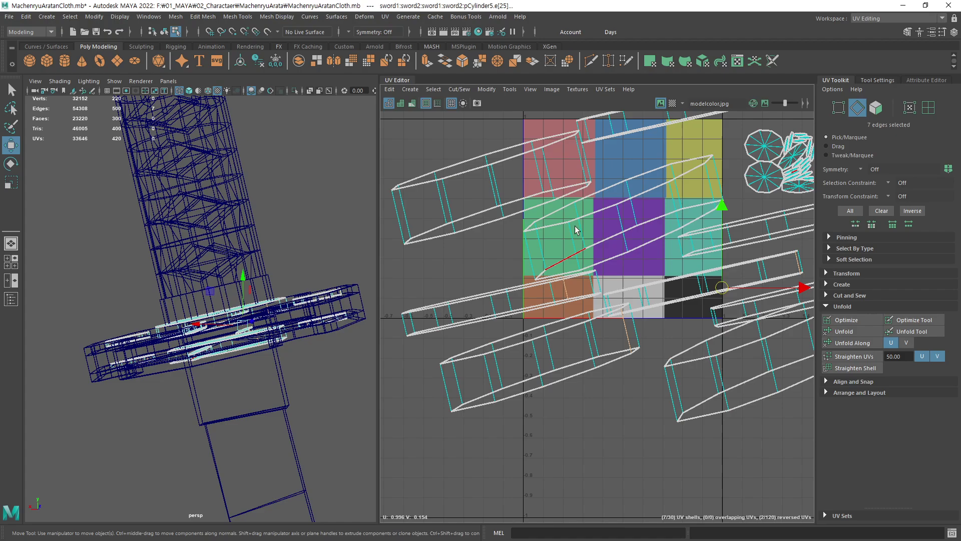
left_click(523, 153, "shift")
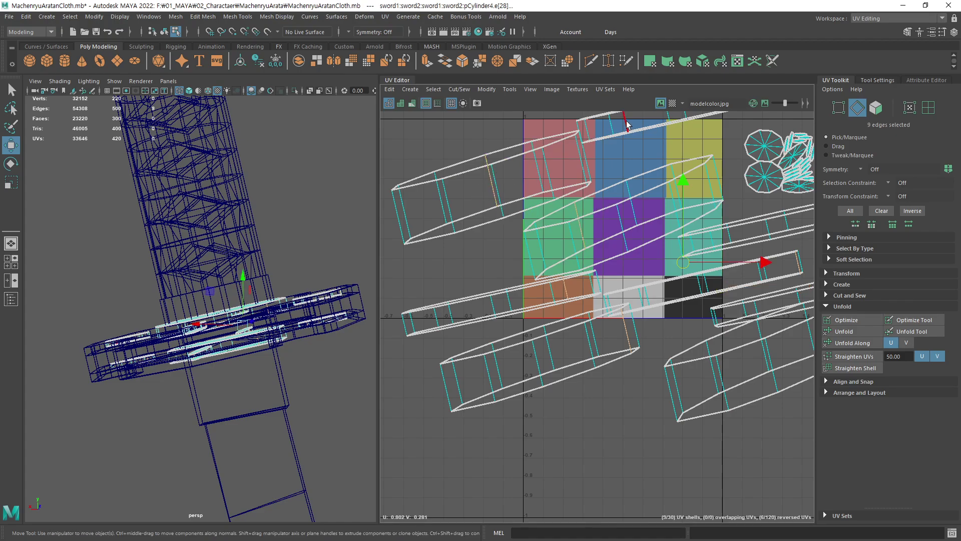
middle_click_drag(627, 125, 551, 193, "alt")
left_click(781, 264, "shift")
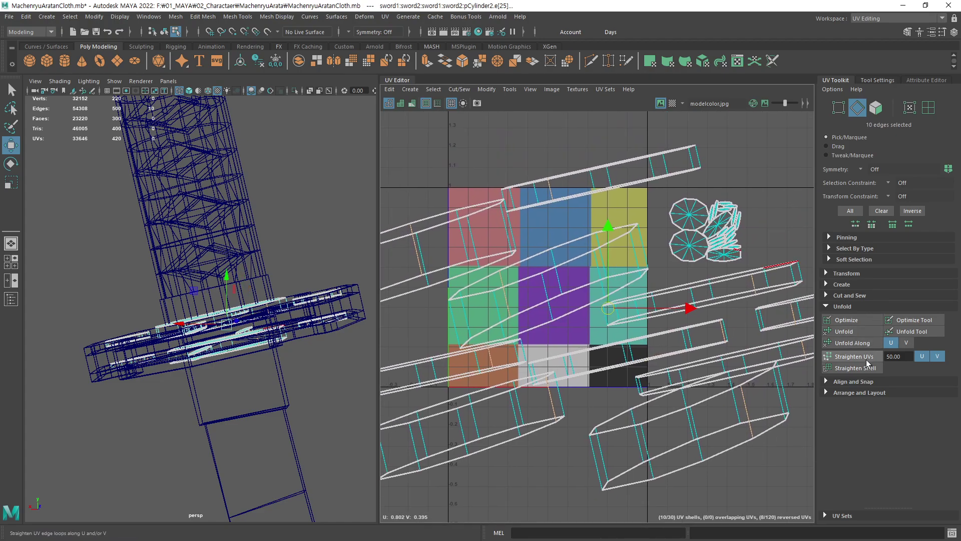
Cut the UVs along the ten selected seam edges, then switch to UV Shell selection
left_click(827, 295)
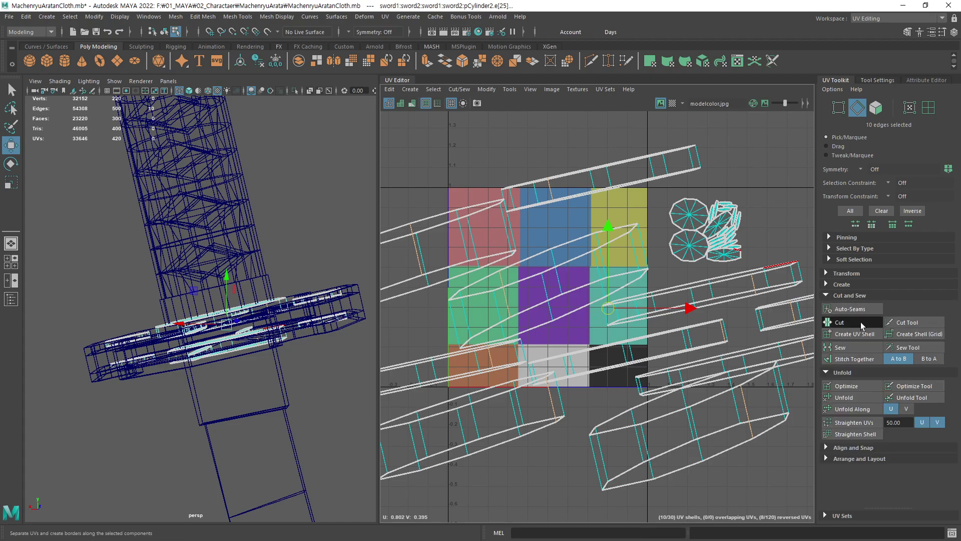
left_click(860, 322)
scroll(485, 361, "down", 3)
middle_click_drag(485, 361, 440, 374, "alt")
right_click_drag(669, 392, 674, 427)
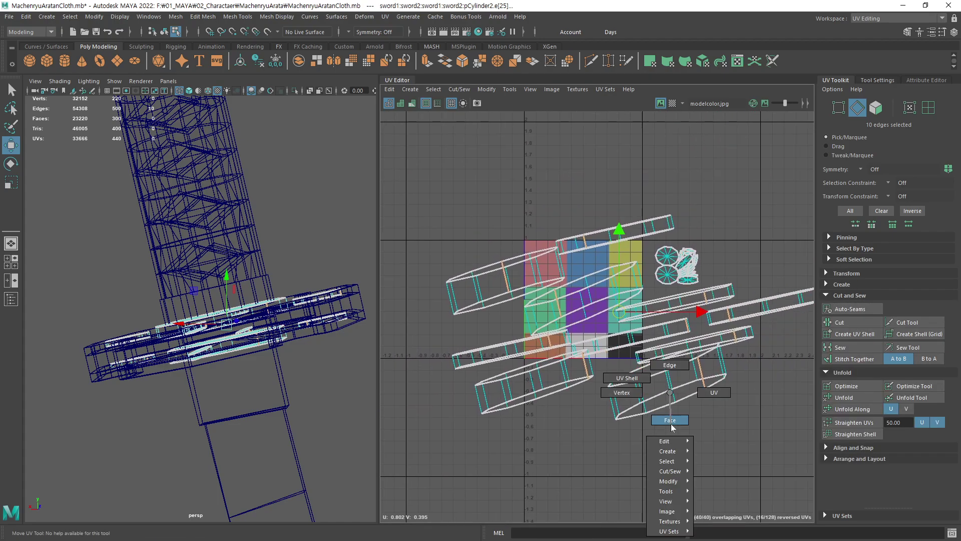
right_click_drag(632, 382, 631, 380)
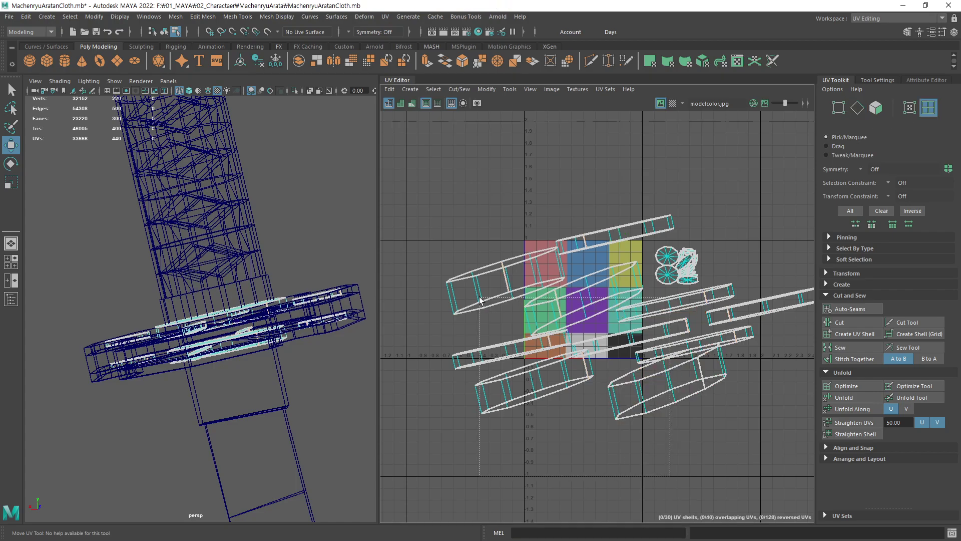
Unfold the ten cut collar shells and move them down off the 0–1 tile
left_click_drag(480, 299, 480, 299)
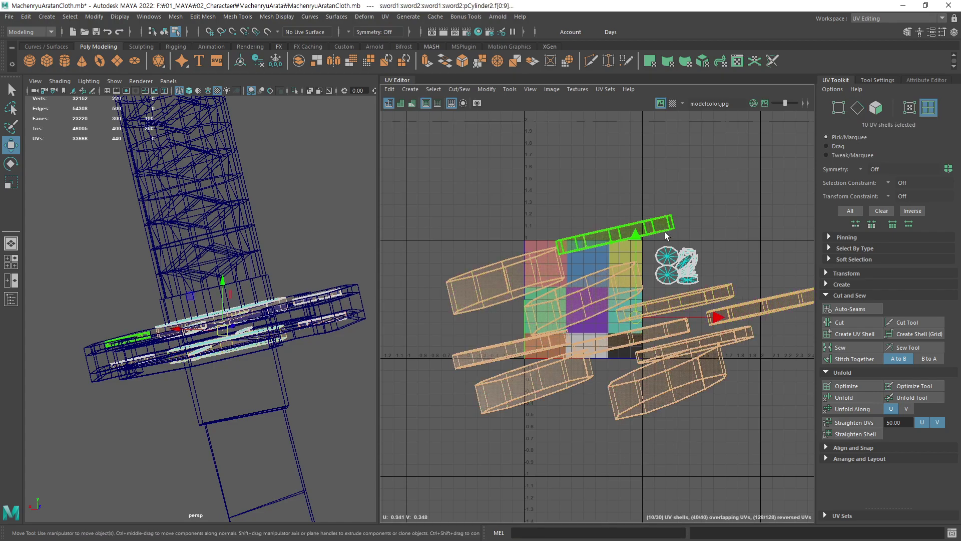
left_click(861, 398)
scroll(512, 361, "down", 3)
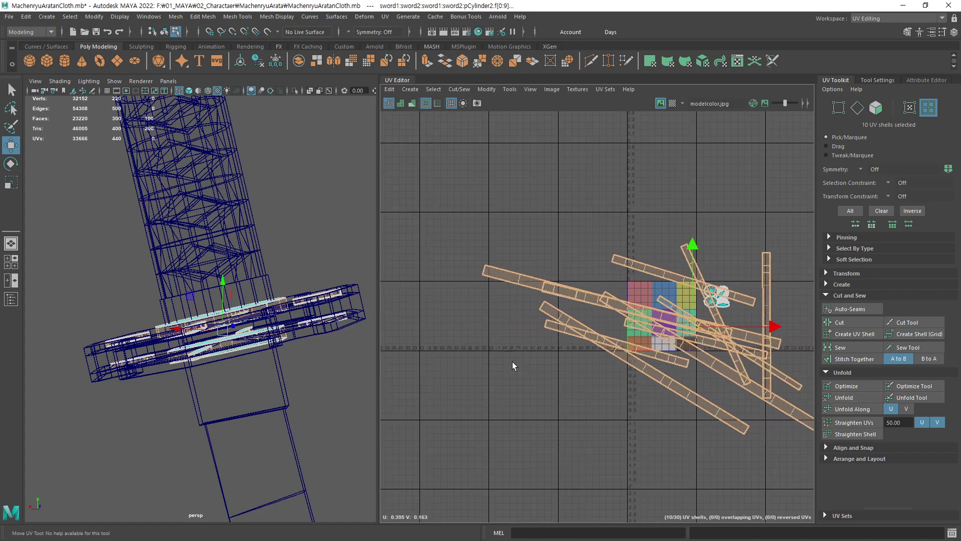
middle_click_drag(512, 361, 410, 298, "alt")
mouse_move(585, 400)
middle_mouse_down()
mouse_move(610, 431)
mouse_move(730, 343)
mouse_move(733, 327)
middle_mouse_up()
Reselect all ten strip shells and straighten them along U and V
left_click(611, 431)
left_click(658, 210)
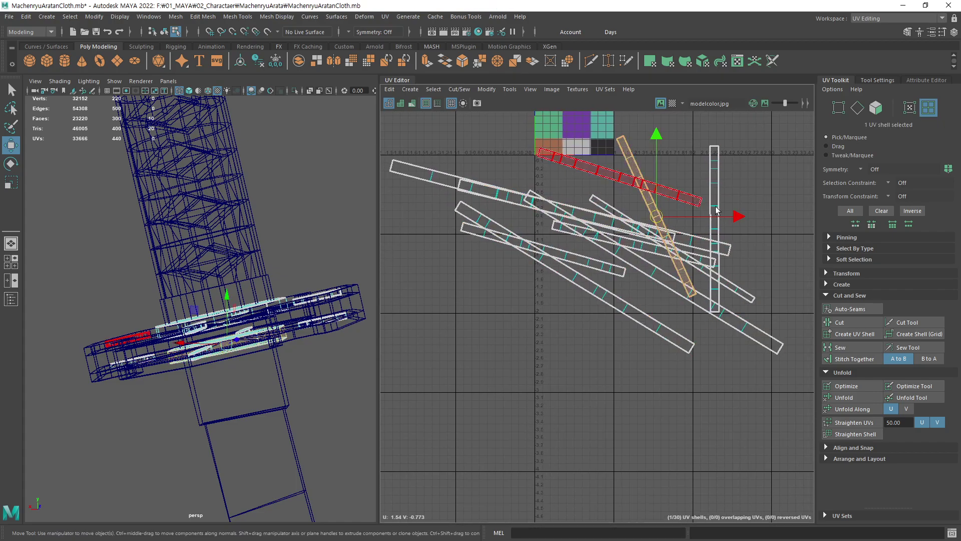
left_click(775, 214)
left_click_drag(780, 188, 476, 393)
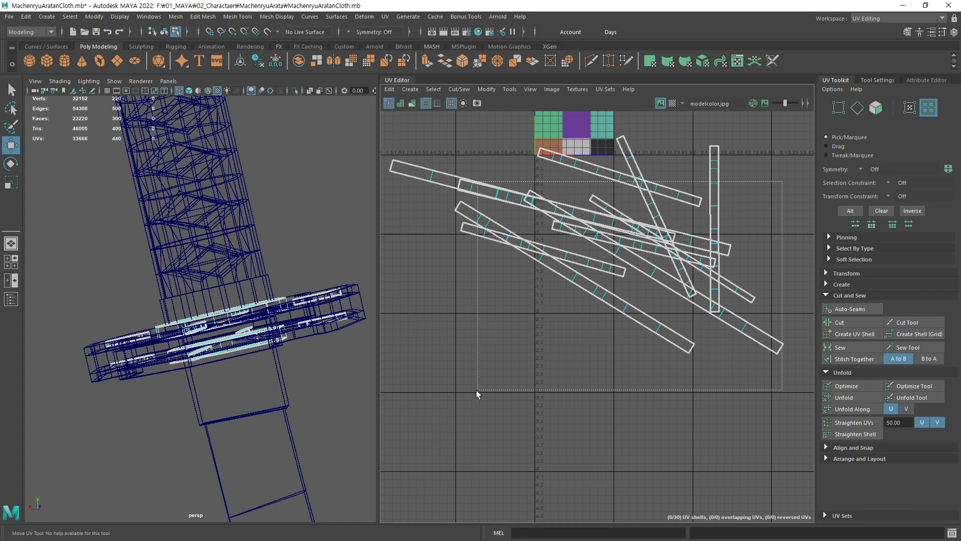
left_click(860, 423)
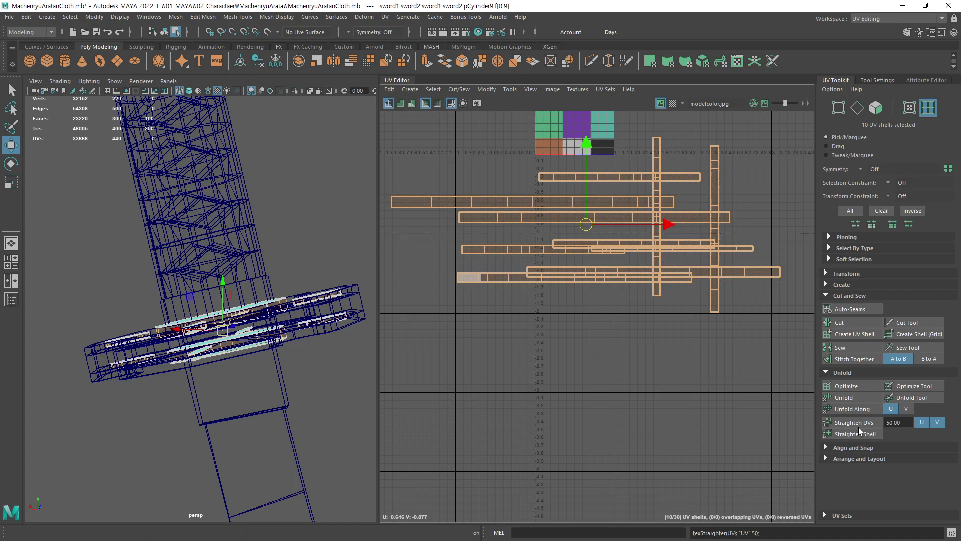
Rotate the two vertical strip shells 90 degrees so they lie horizontal
left_click(616, 380)
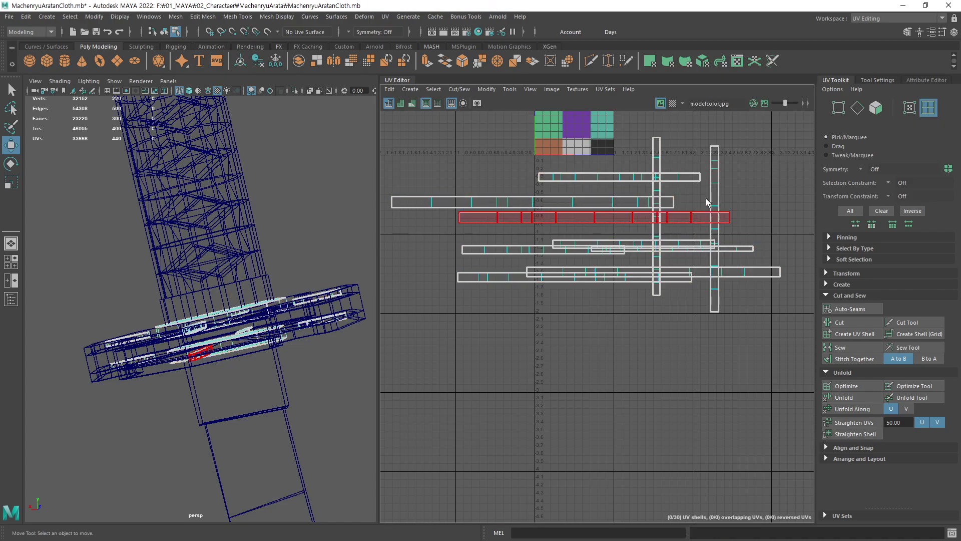
left_click(714, 183)
left_click(656, 196, "shift")
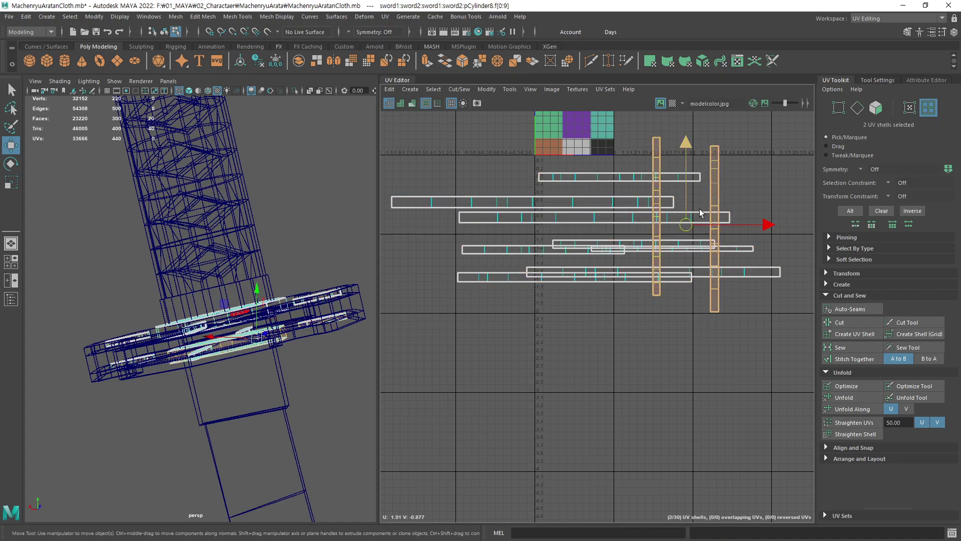
left_click(834, 274)
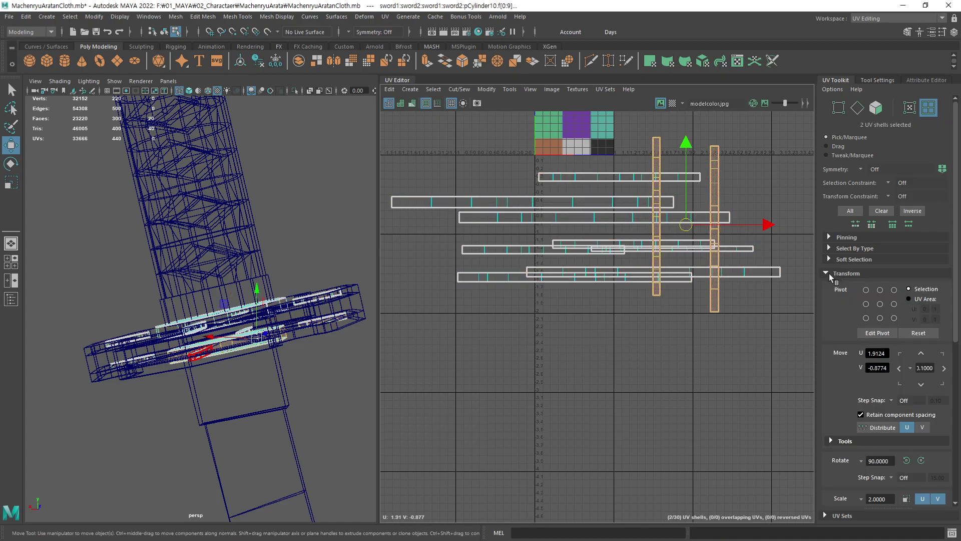
left_click(905, 460)
Marquee-select all ten strip shells and expand Align and Snap in the UV Toolkit
left_click(650, 398)
middle_click_drag(680, 346, 678, 365, "alt")
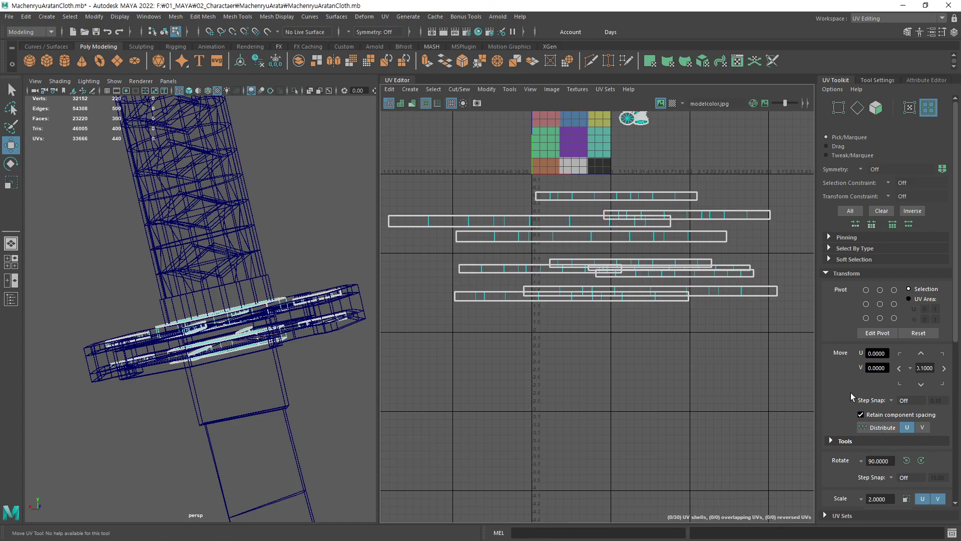
left_click(821, 273)
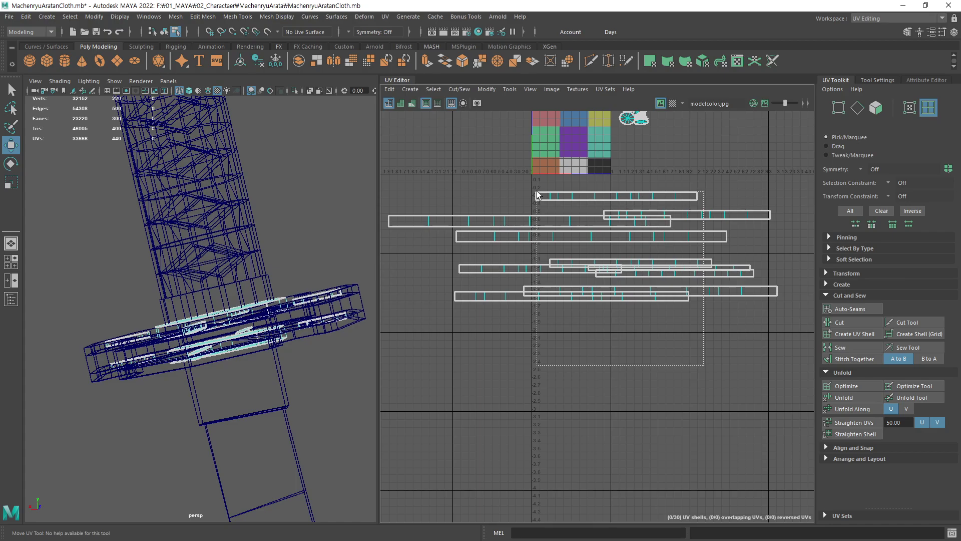
left_click_drag(536, 195, 536, 194)
left_click(842, 448)
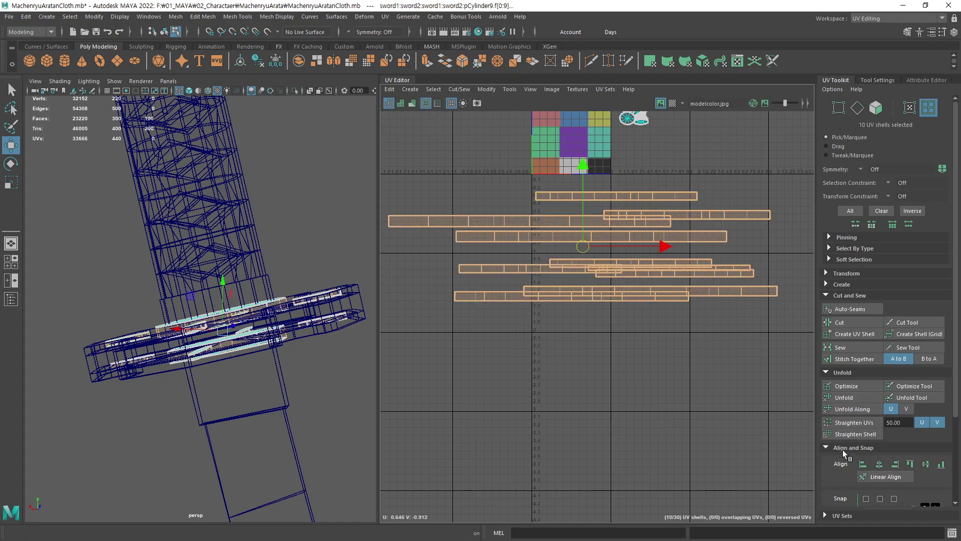
Linear-align the ten strips into one row, shrink it, and park it near U 1.5, V 0.47
left_click(890, 474)
left_click(925, 465)
middle_click_drag(612, 320, 631, 396, "alt")
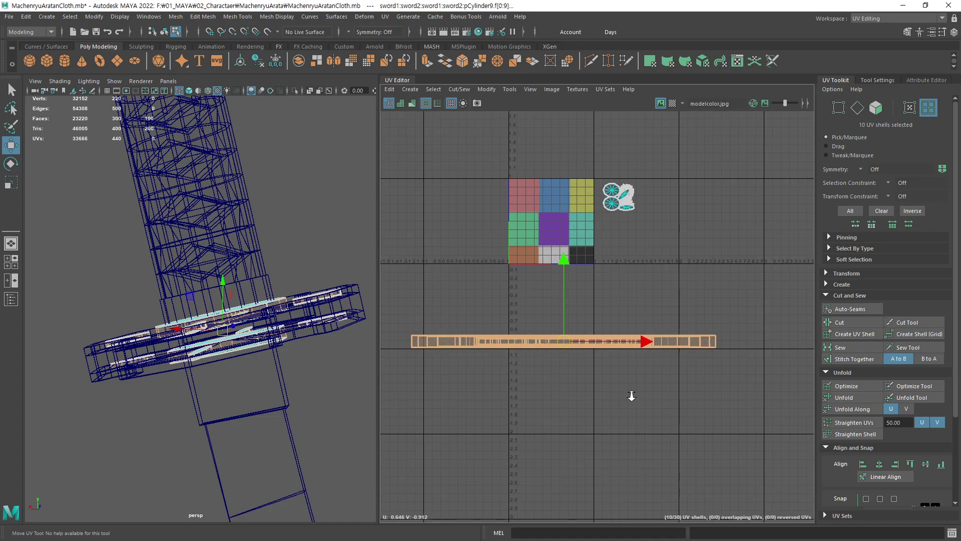
scroll(636, 430, "up", 2)
key("r")
middle_click_drag(705, 411, 629, 439)
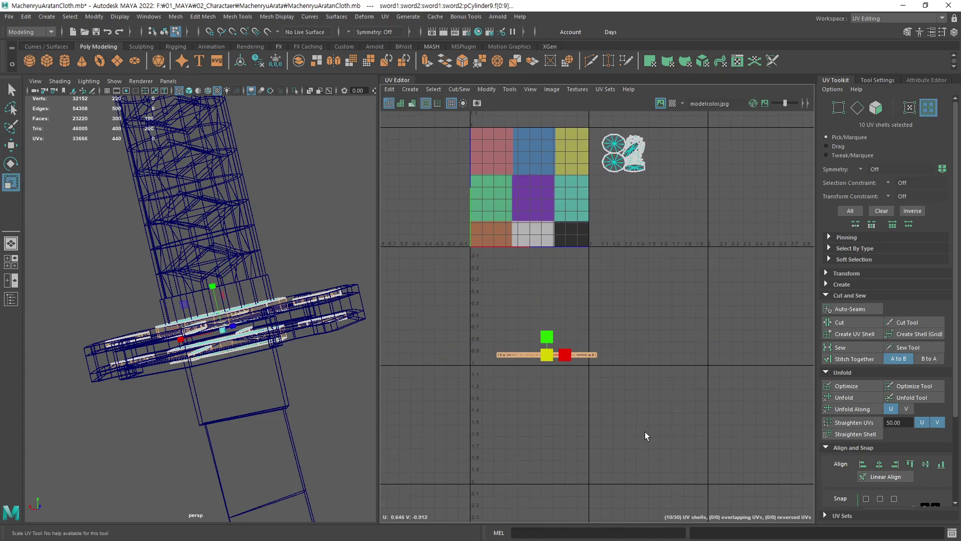
key("w")
middle_click_drag(544, 446, 636, 283)
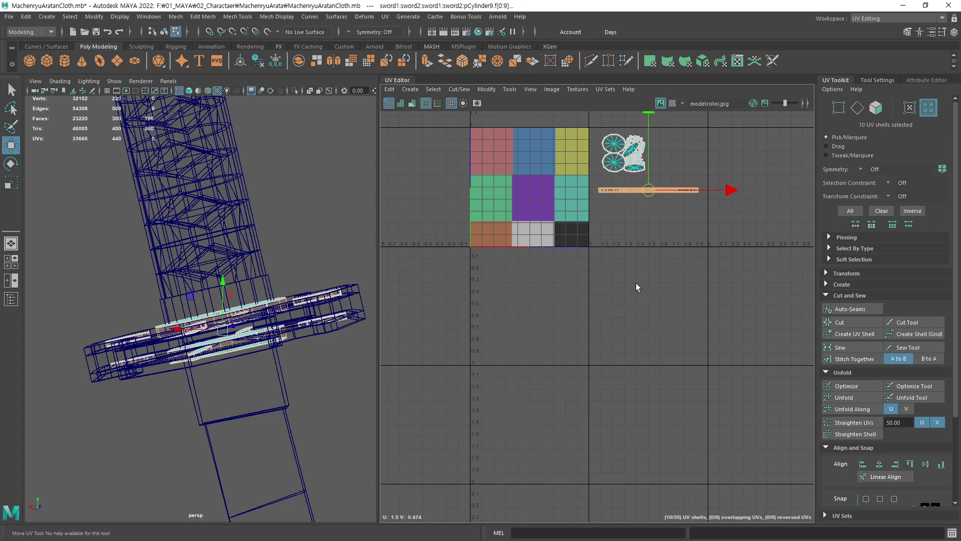
left_click(535, 326)
Select the cloth wrap faces in the 3D view
left_click_drag(296, 405, 290, 365, "alt")
scroll(290, 366, "up", 2)
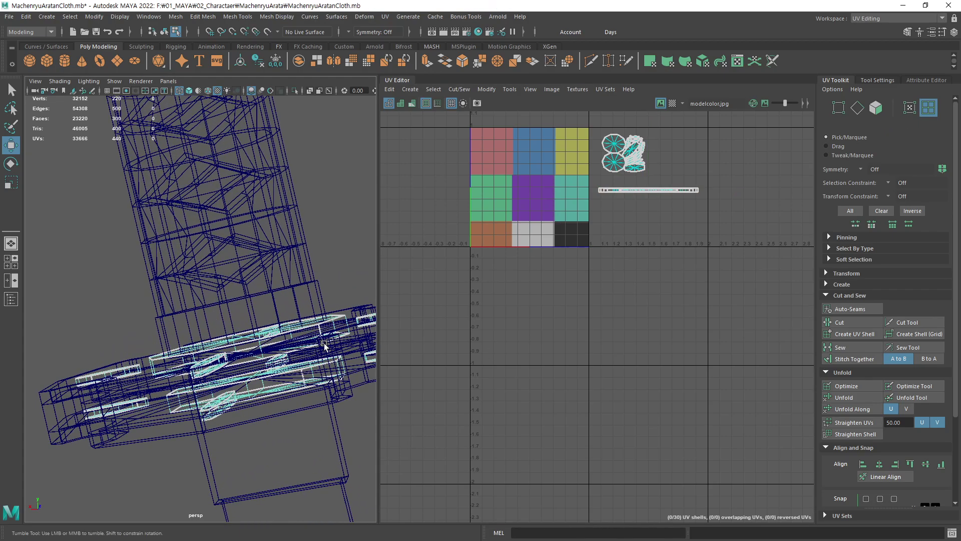
scroll(335, 320, "up", 2)
left_click(336, 323)
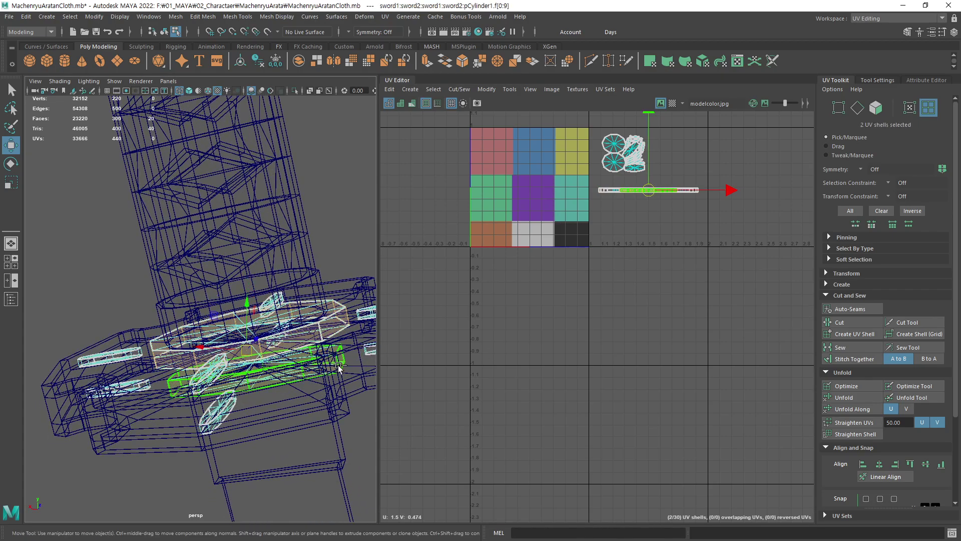
Move the cloth shell down below the strip row
middle_click_drag(622, 323, 540, 332, "alt")
mouse_move(584, 257)
middle_mouse_down()
mouse_move(589, 315)
mouse_move(588, 305)
middle_mouse_up()
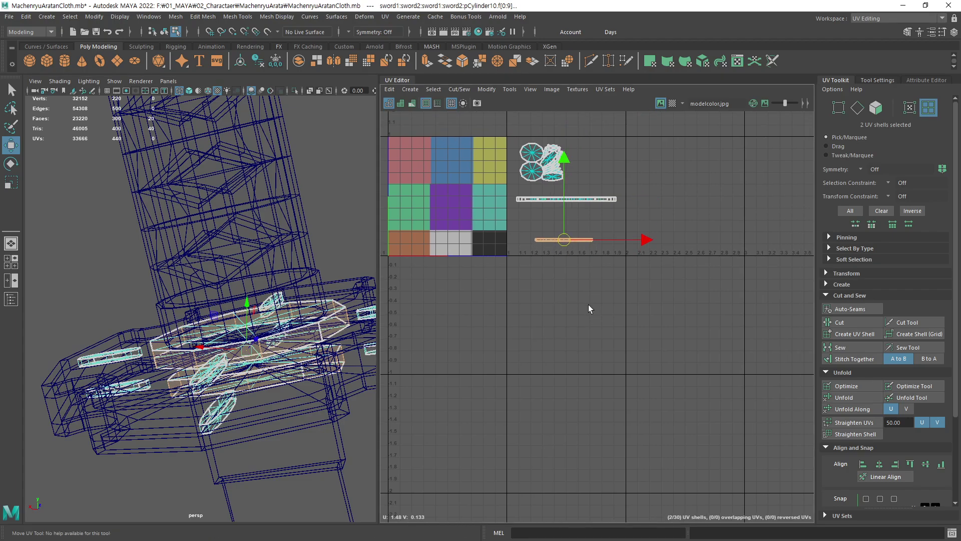
mouse_move(283, 411)
left_mouse_down("alt")
mouse_move(260, 380)
mouse_move(192, 408)
left_mouse_up("alt")
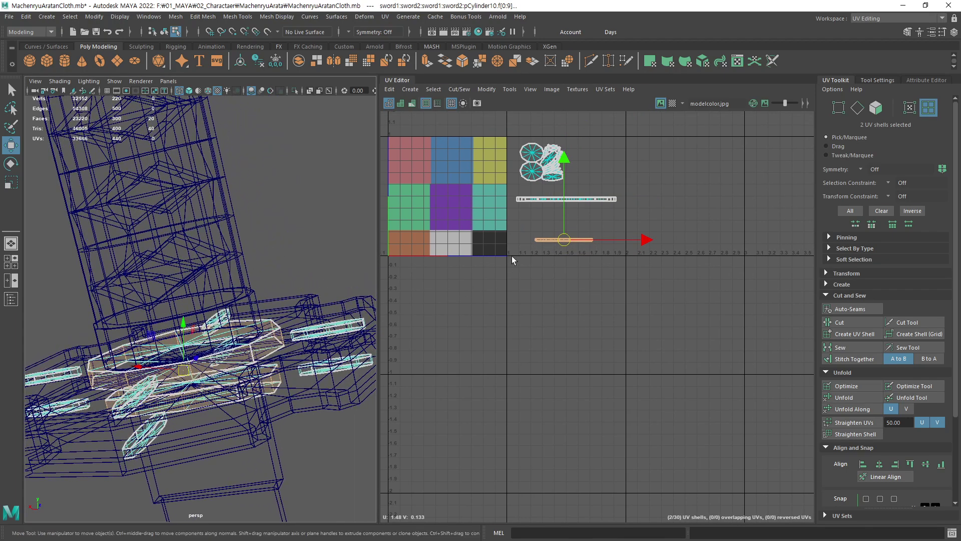
scroll(579, 343, "up", 2)
scroll(643, 220, "up", 2)
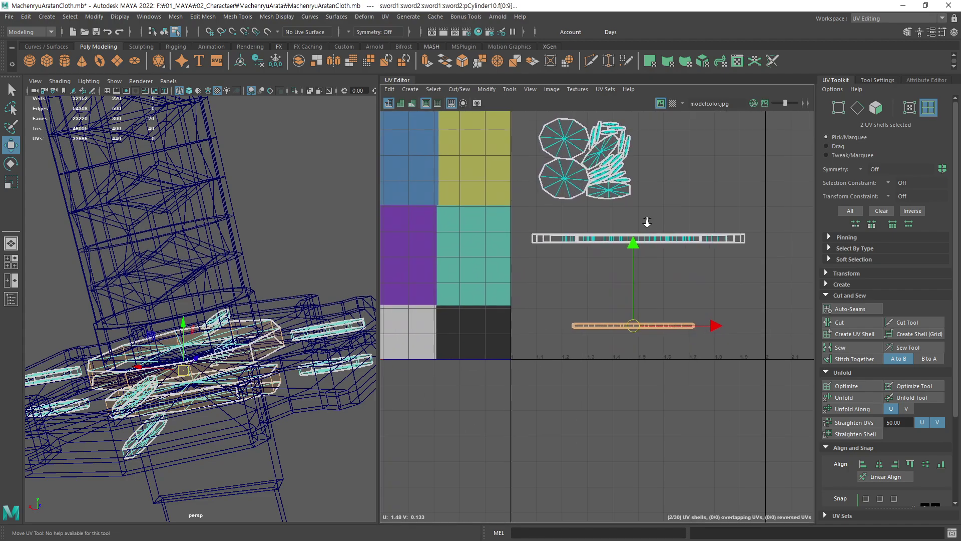
Select the round cog shells and move them down to the lower right
left_click(563, 146)
left_click(560, 178, "shift")
left_click(606, 189, "shift")
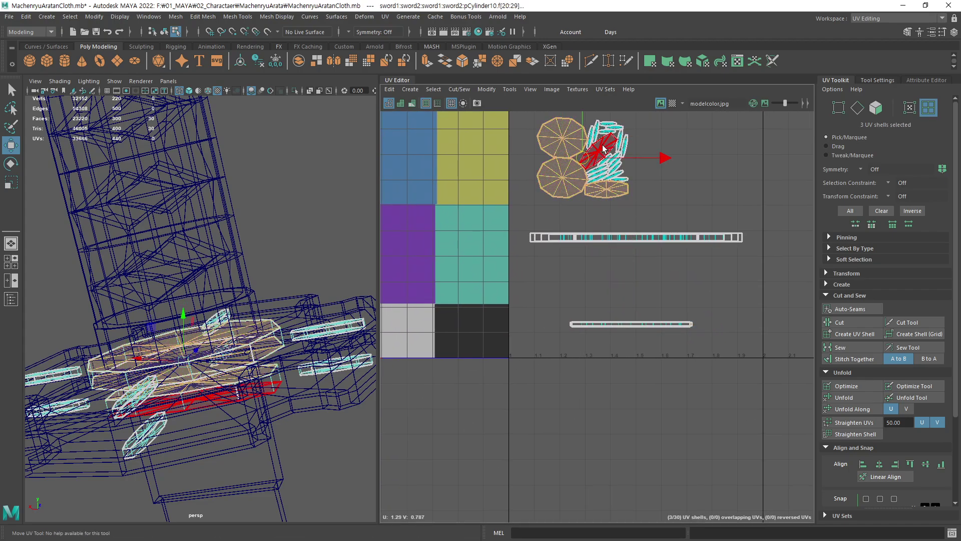
left_click(604, 148, "shift")
mouse_move(527, 311)
middle_mouse_down()
mouse_move(717, 326)
mouse_move(707, 477)
mouse_move(685, 476)
middle_mouse_up()
Marquee the small-shell cluster and move it down and to the left
left_click_drag(638, 116, 549, 214)
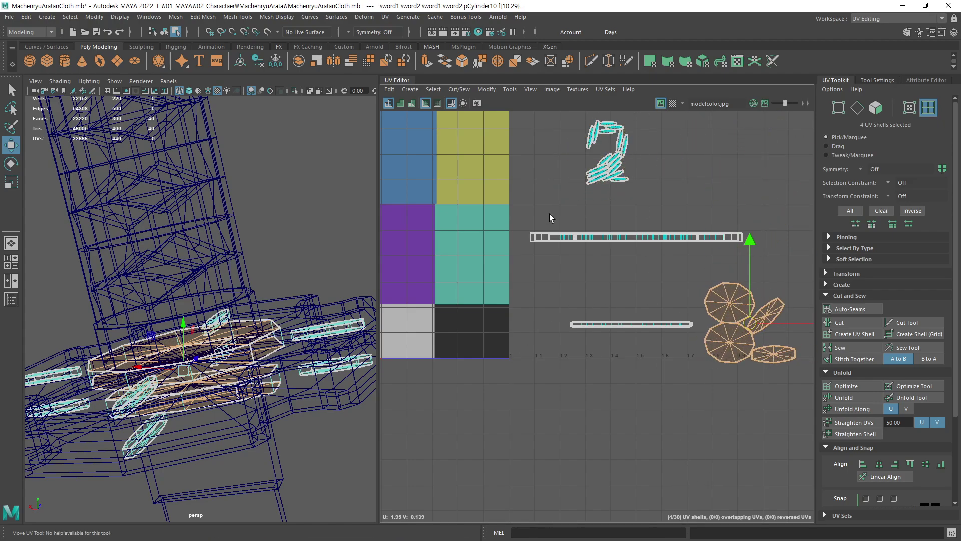
middle_click_drag(647, 211, 625, 221)
scroll(640, 224, "up", 2)
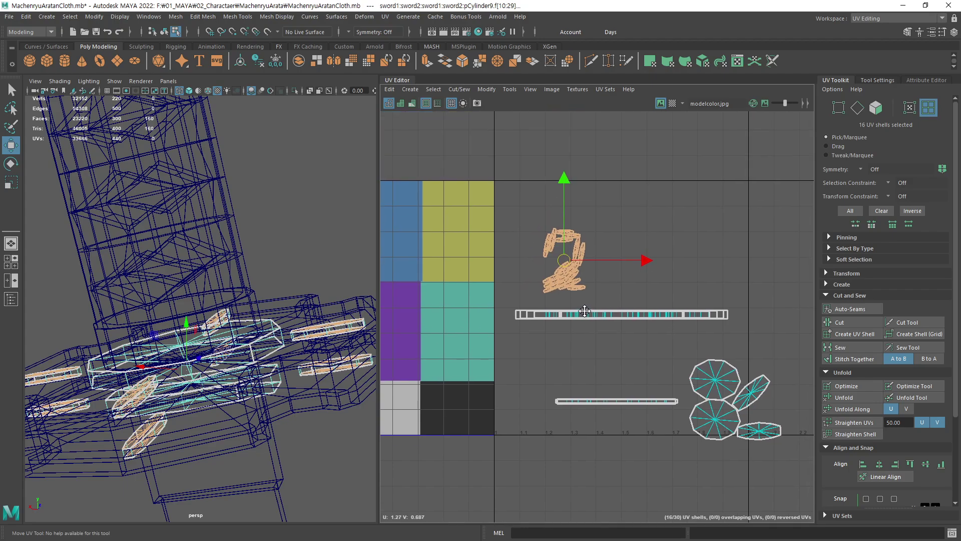
scroll(596, 317, "up", 3)
Rotate the first tilted small shell to horizontal and move it down-left
scroll(596, 316, "up", 2)
scroll(676, 319, "up", 2)
scroll(676, 319, "up", 1)
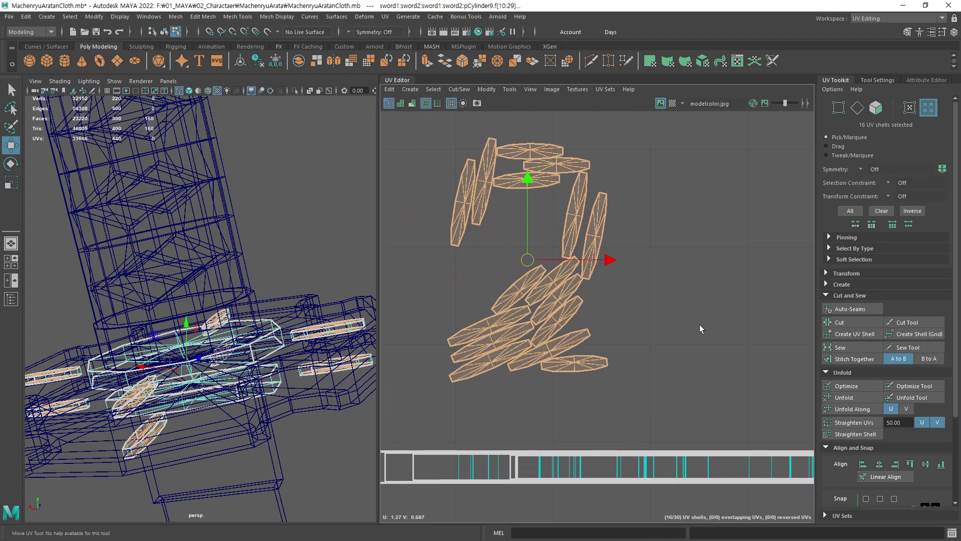
left_click(689, 271)
left_click(576, 215)
key("e")
mouse_move(707, 185)
middle_mouse_down()
mouse_move(698, 303)
mouse_move(654, 386)
middle_mouse_up()
key("w")
middle_click_drag(714, 264, 639, 339)
middle_click_drag(640, 206, 603, 221)
Rotate the next few diagonal shells in the cluster flat to horizontal
left_click(602, 221)
key("e")
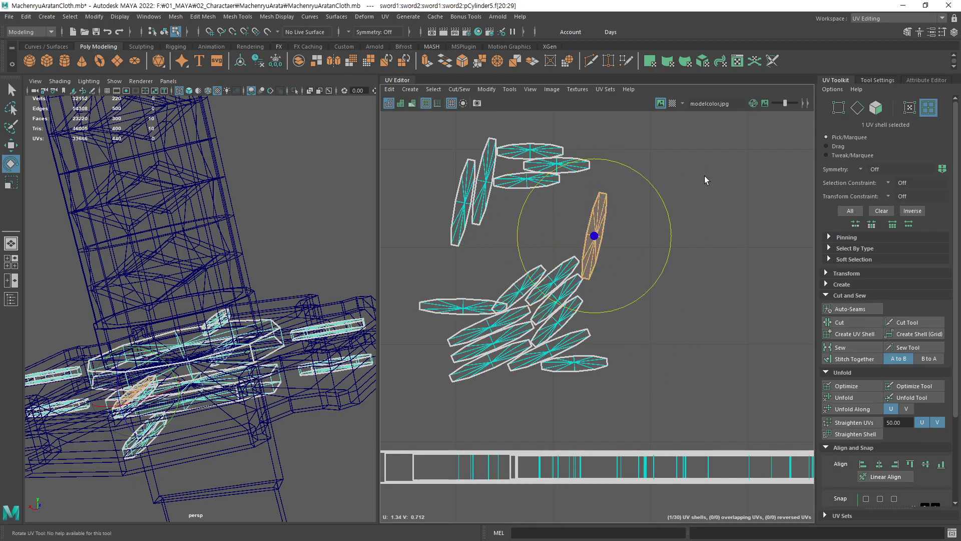
middle_click_drag(704, 175, 699, 314)
key("w")
left_click(520, 289)
key("e")
key("e")
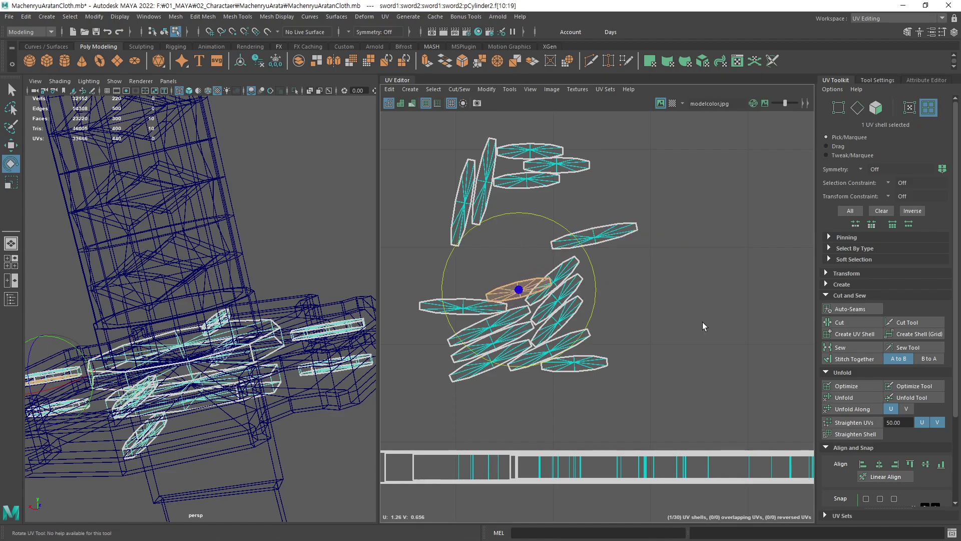
left_click(553, 280)
middle_click_drag(730, 256, 728, 321)
left_click(500, 322)
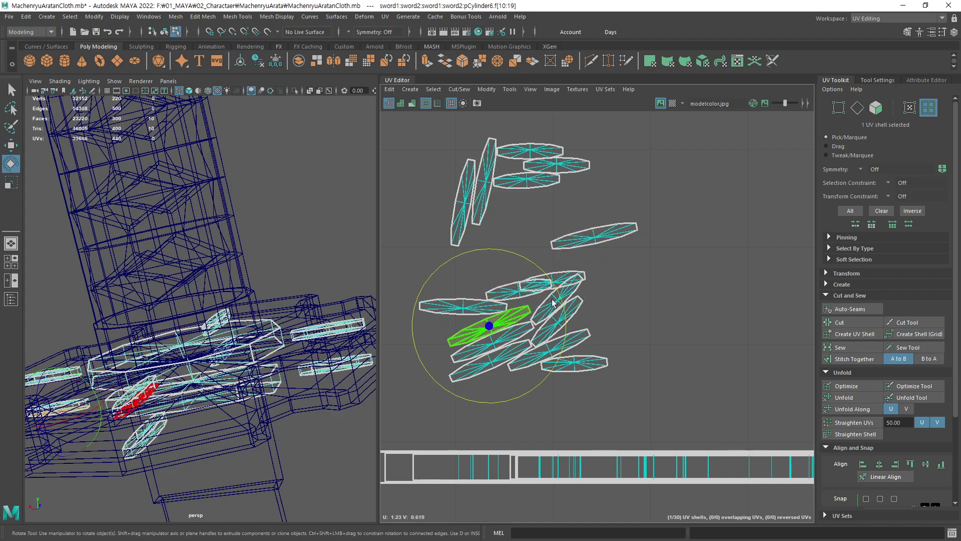
middle_click_drag(705, 281, 704, 326)
Level the lower diagonal shells of the cluster to horizontal
left_click(564, 289)
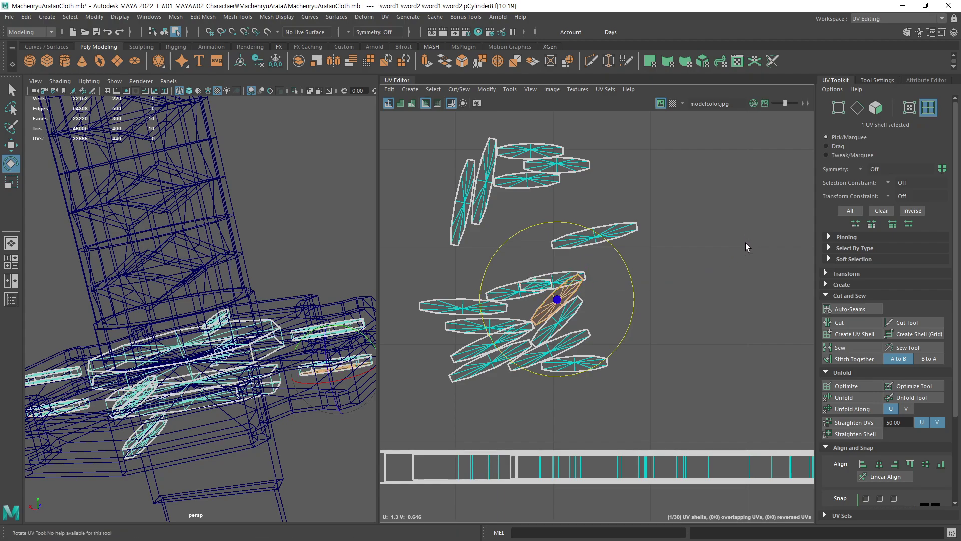
middle_click_drag(746, 242, 653, 349)
left_click(557, 321)
middle_click_drag(614, 291, 678, 349)
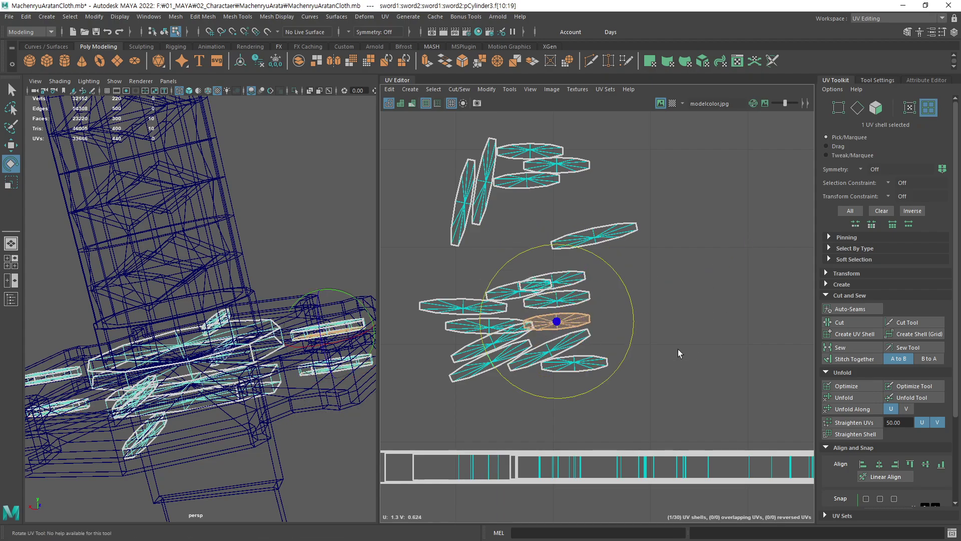
left_click(493, 343)
middle_click_drag(698, 230, 655, 343)
left_click(591, 331)
middle_click_drag(597, 329, 670, 376)
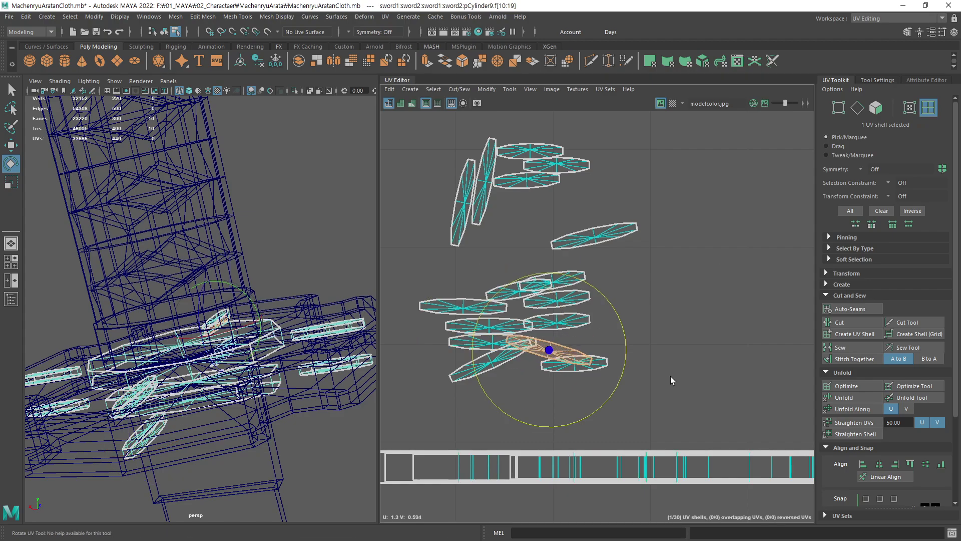
left_click(493, 367)
middle_click_drag(660, 280, 699, 341)
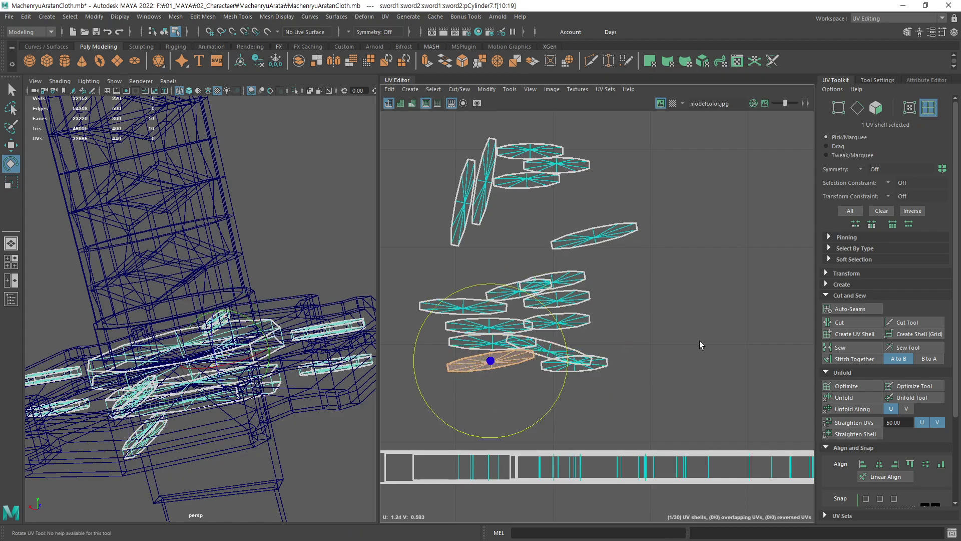
Rotate the two upright top shells horizontal and move the shell above down-left
left_click(482, 210)
middle_click_drag(688, 225, 607, 388)
left_click(460, 220)
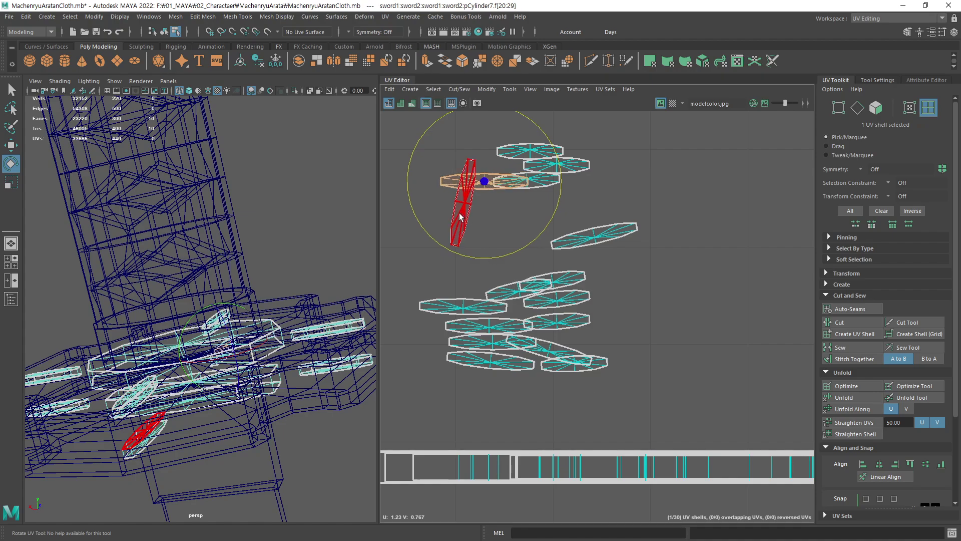
middle_click_drag(701, 164, 578, 421)
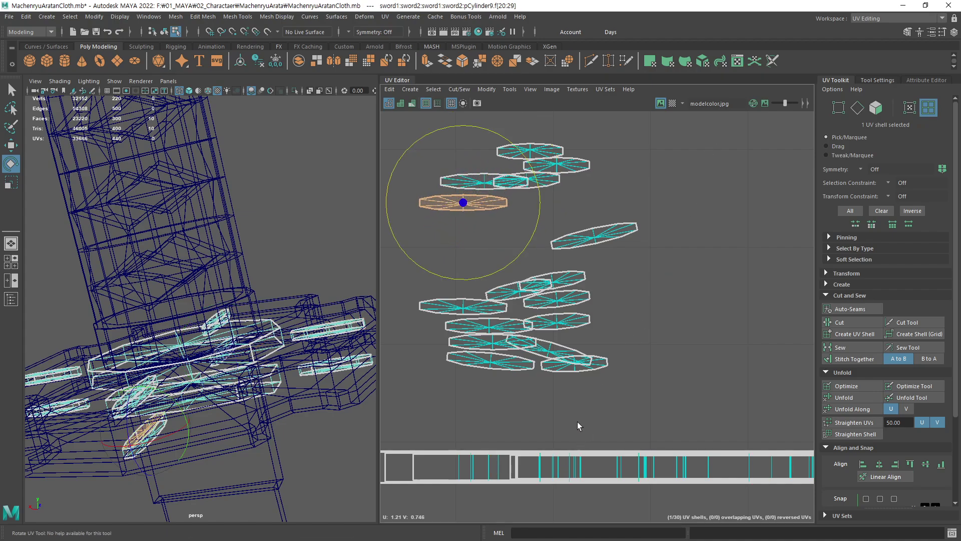
left_click(481, 181)
key("w")
middle_click_drag(715, 195, 700, 272)
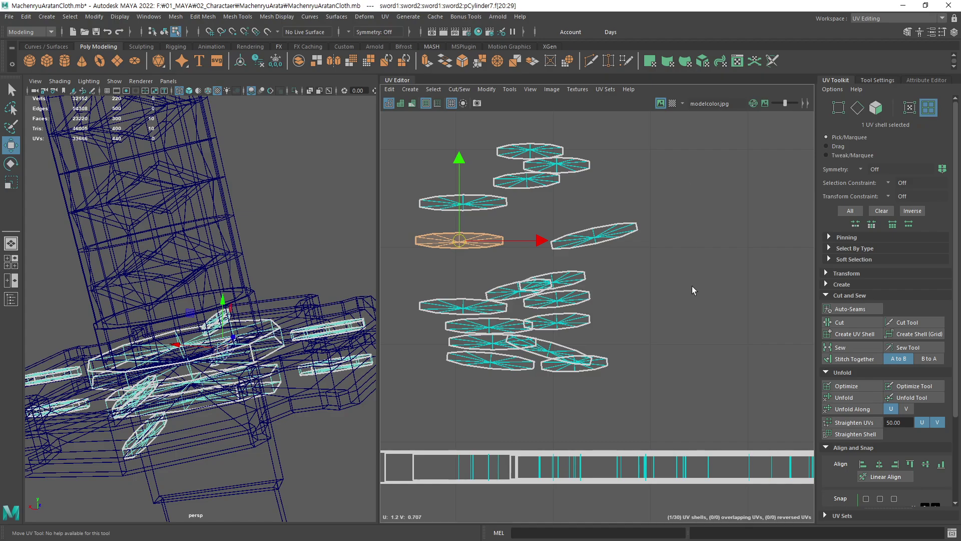
Separate the overlapping lower shell and straighten the diagonal shell along an edge
left_click(518, 288)
mouse_move(620, 285)
middle_mouse_down()
mouse_move(660, 276)
mouse_move(656, 294)
mouse_move(747, 297)
middle_mouse_up()
left_click(530, 345)
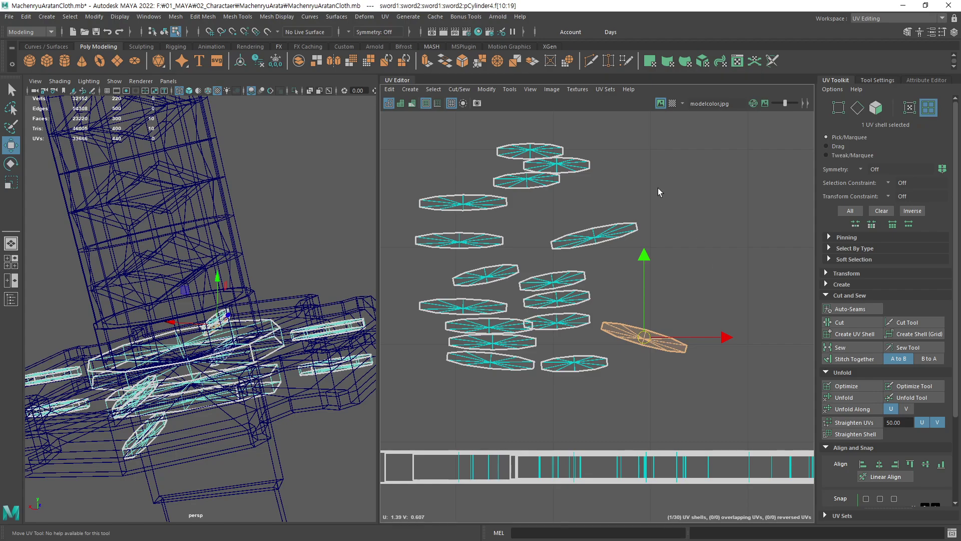
key("F10")
left_click(646, 334)
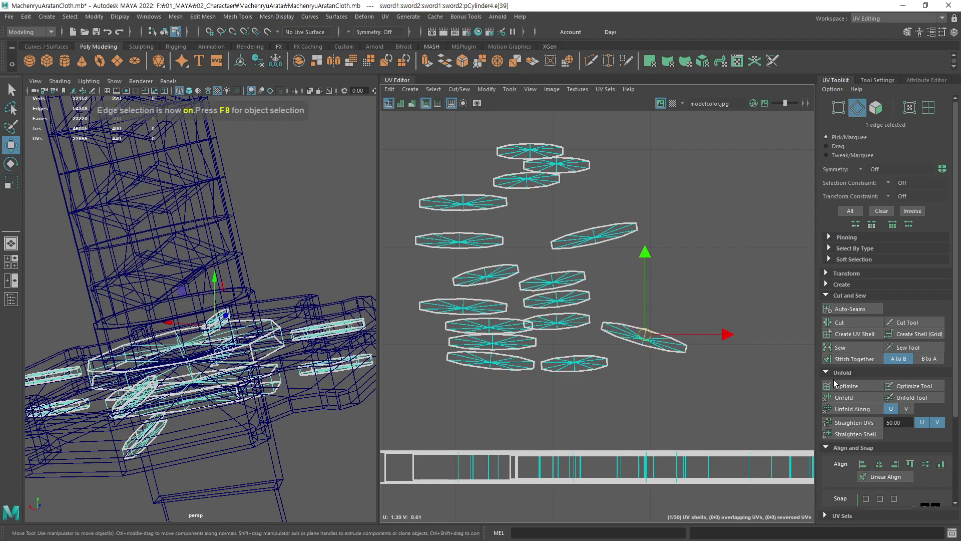
left_click(859, 436)
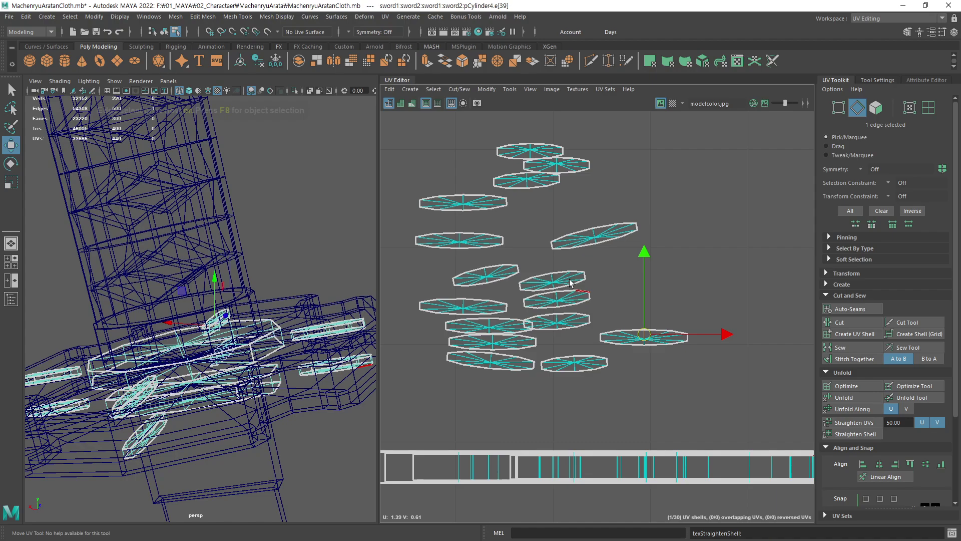
Pick edges on the lower tilted shells and straighten one along its edge
left_click(537, 365)
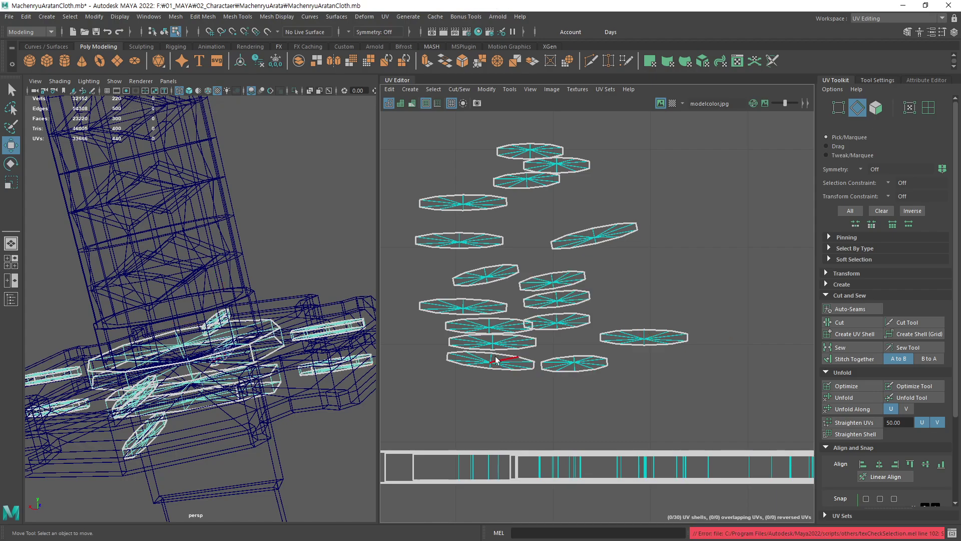
left_click(575, 365)
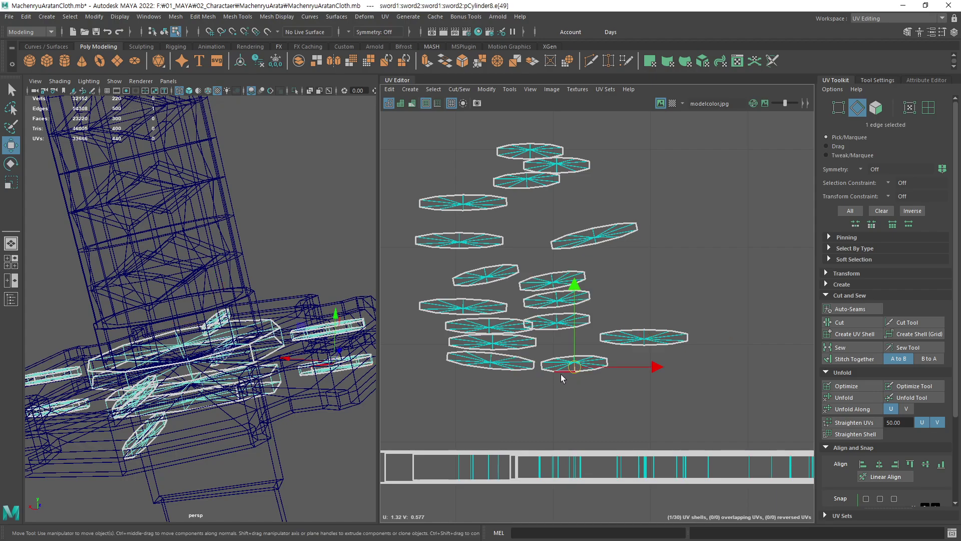
left_click(491, 363)
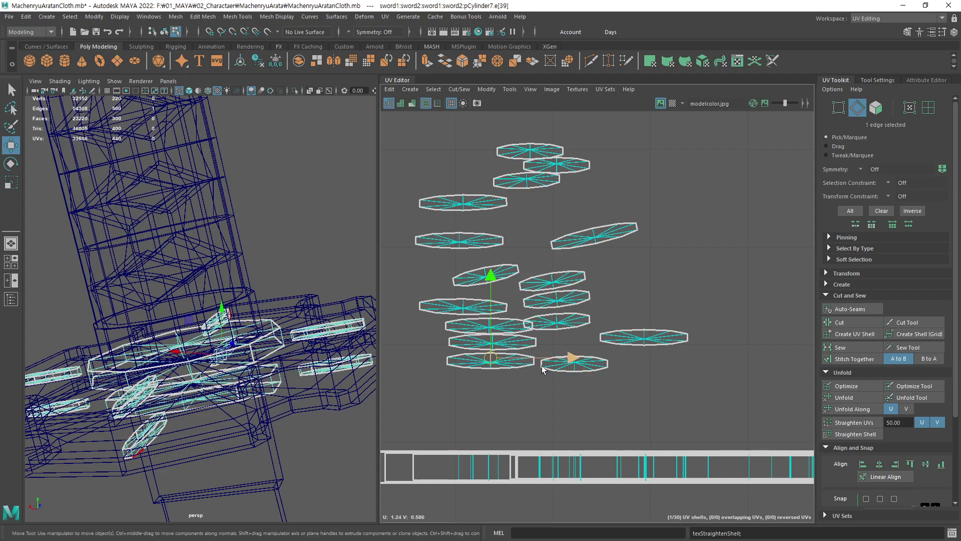
left_click(542, 369)
left_click(494, 340)
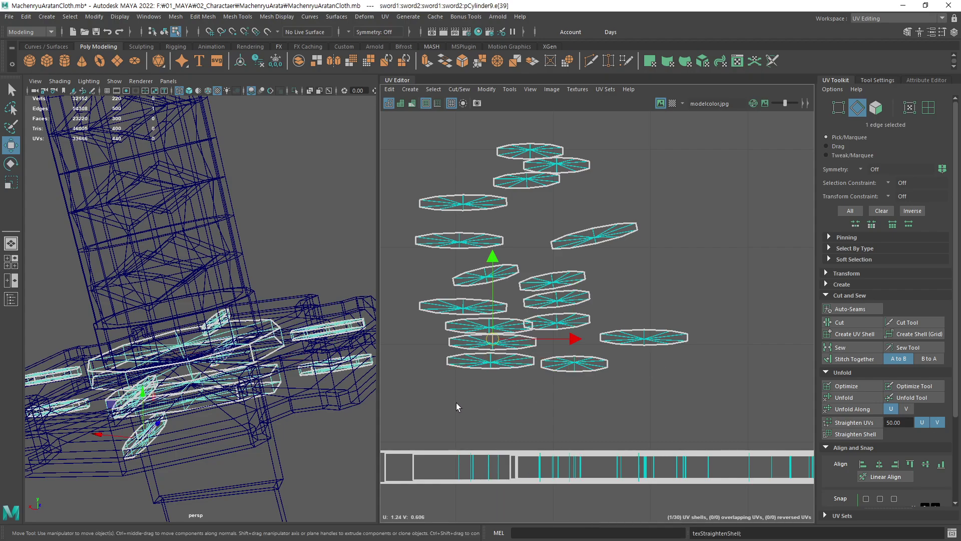
key("q")
left_click(533, 319)
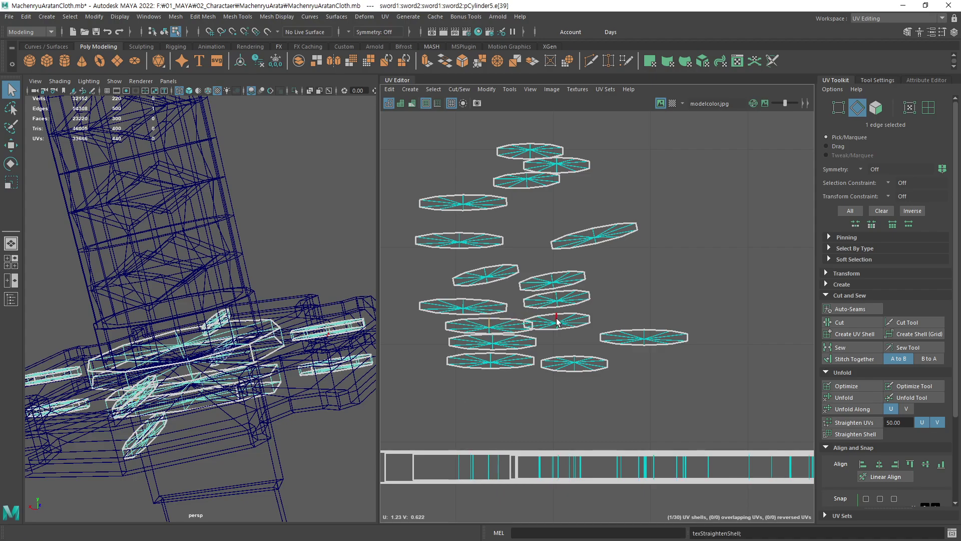
left_click(479, 314)
left_click(531, 302)
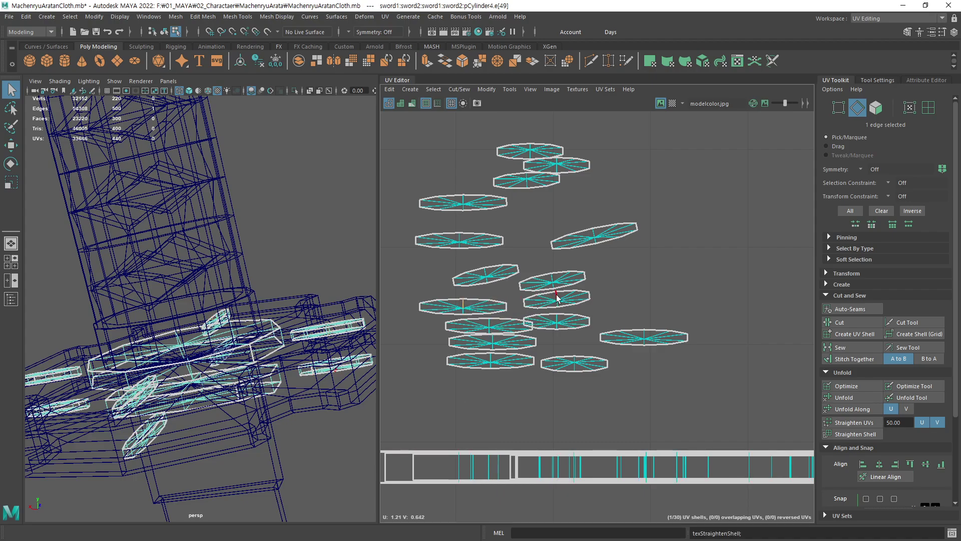
left_click(552, 277)
left_click(486, 276)
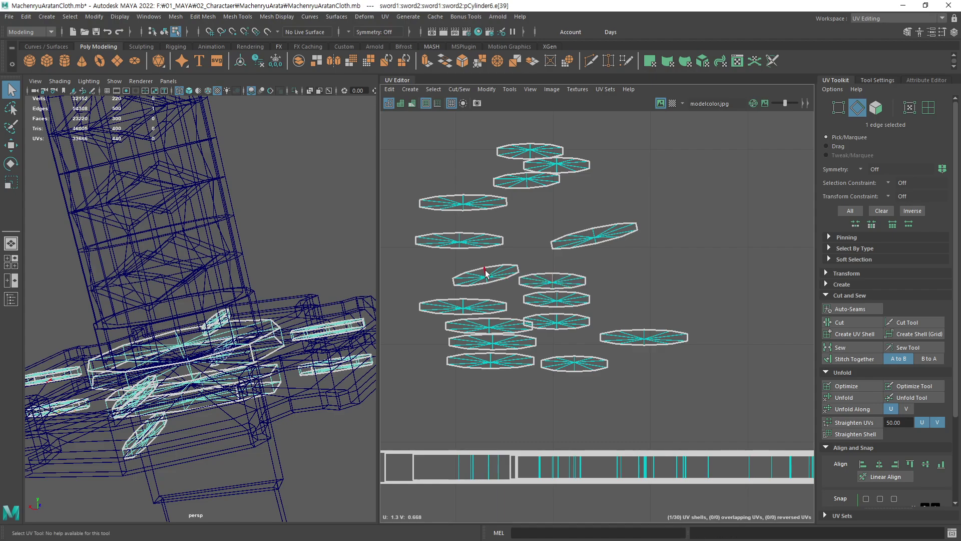
key("ctrl+shift+s")
Straighten the remaining upper tilted shells along an edge with Ctrl+Shift+S
left_click(601, 235)
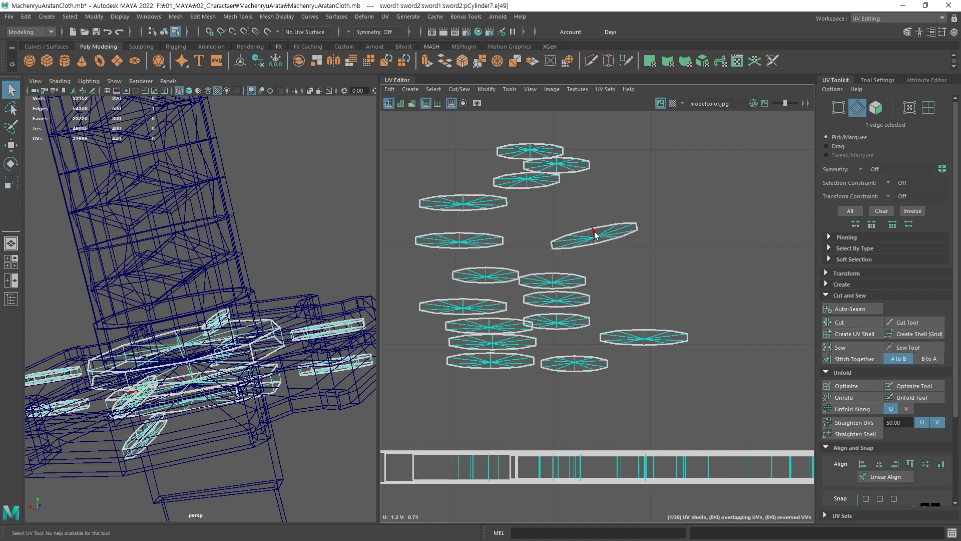
key("ctrl+shift+s")
left_click(467, 205)
key("ctrl+shift+s")
left_click(529, 188)
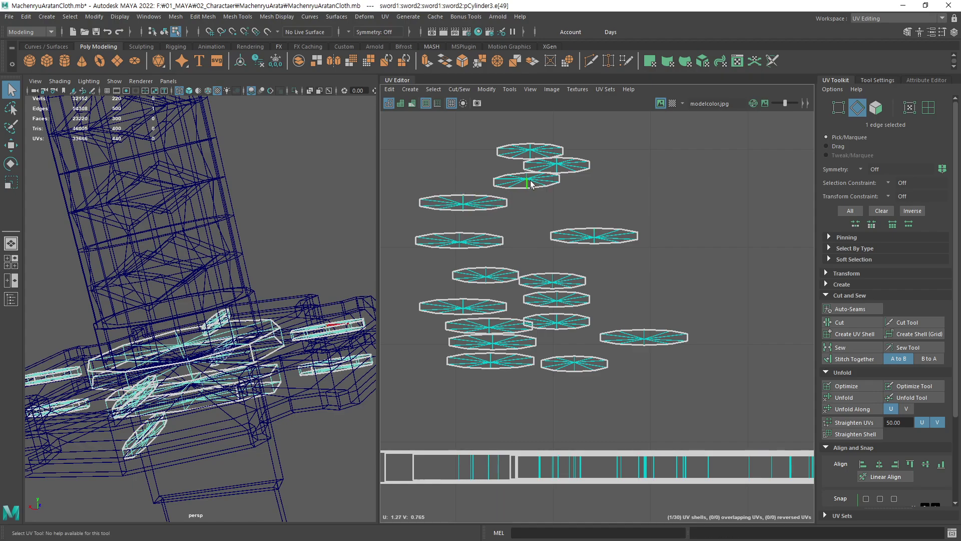
key("ctrl+shift+s")
left_click(530, 160)
left_click(529, 157)
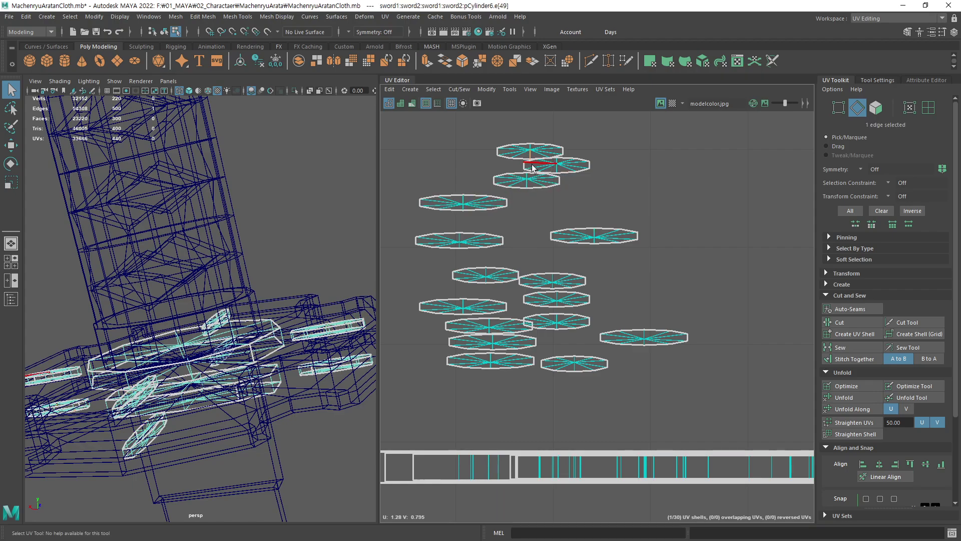
key("ctrl+shift+s")
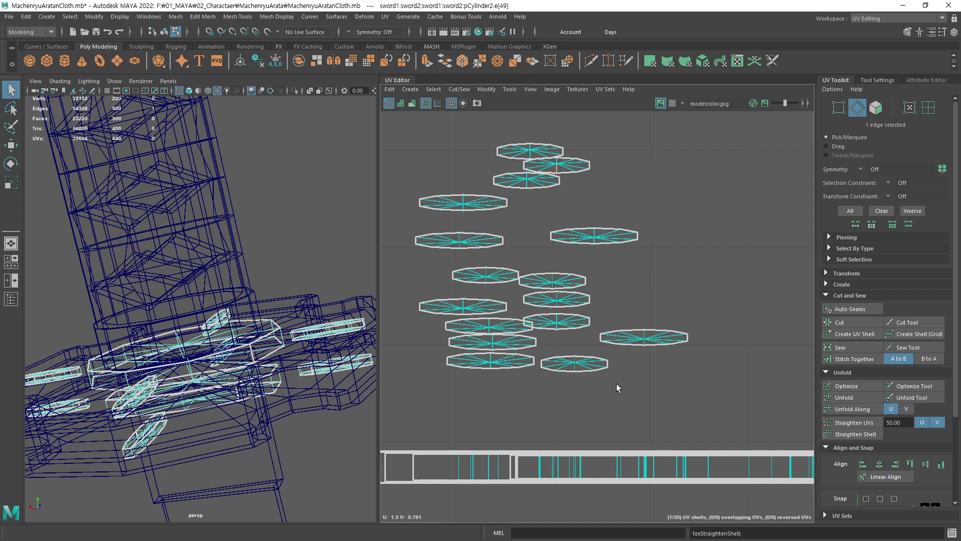
Zoom to the cap shells and straighten the diamond and bottom shells along chosen edges
scroll(601, 380, "down", 2)
scroll(598, 376, "down", 3)
scroll(595, 371, "down", 2)
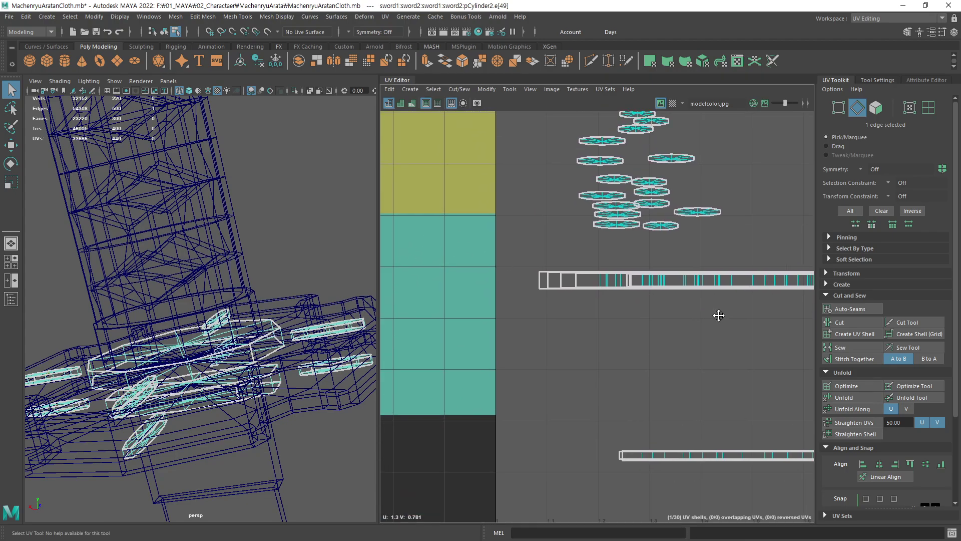
scroll(592, 362, "down", 2)
middle_click_drag(593, 362, 430, 308, "alt")
scroll(500, 325, "up", 2)
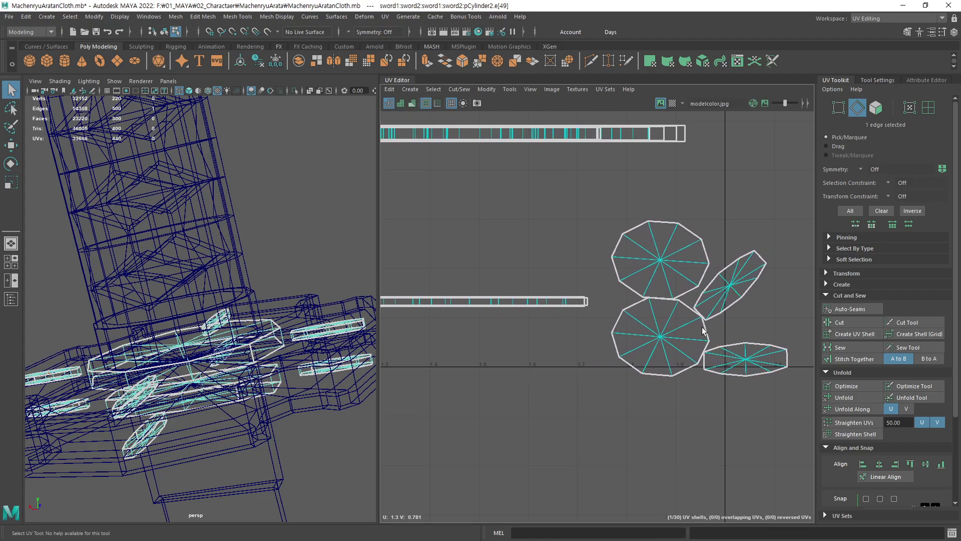
middle_click_drag(500, 325, 591, 323, "alt")
scroll(592, 322, "up", 1)
scroll(613, 303, "up", 1)
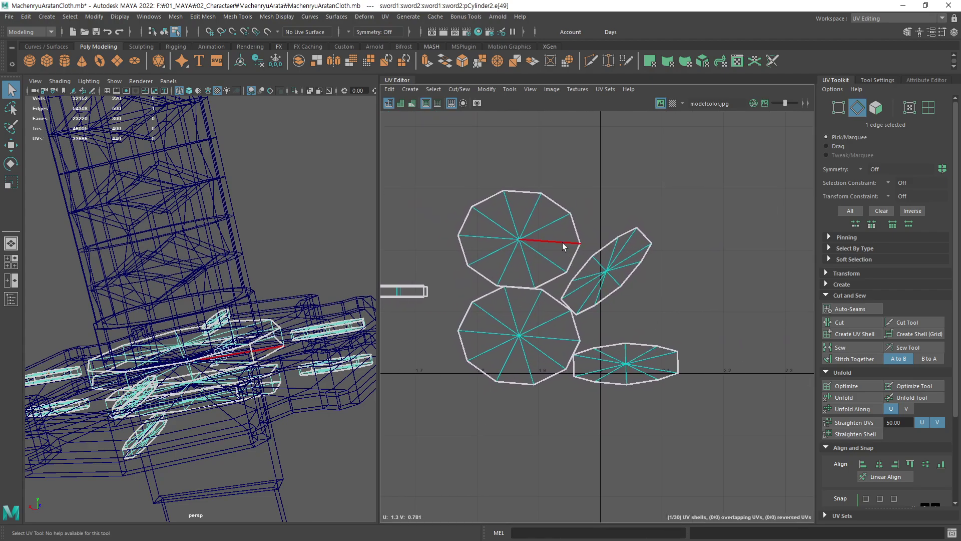
left_click(561, 337)
left_click(614, 300)
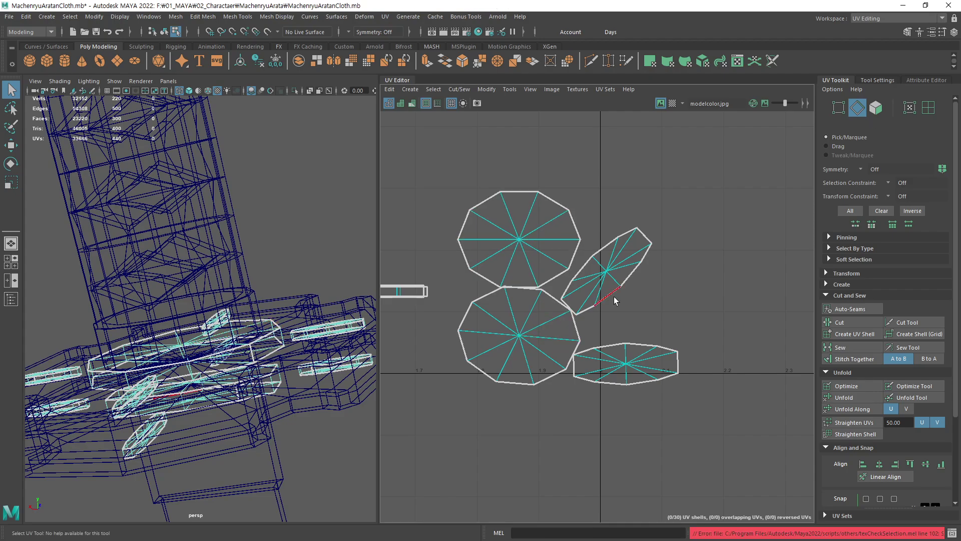
key("g")
left_click(614, 382)
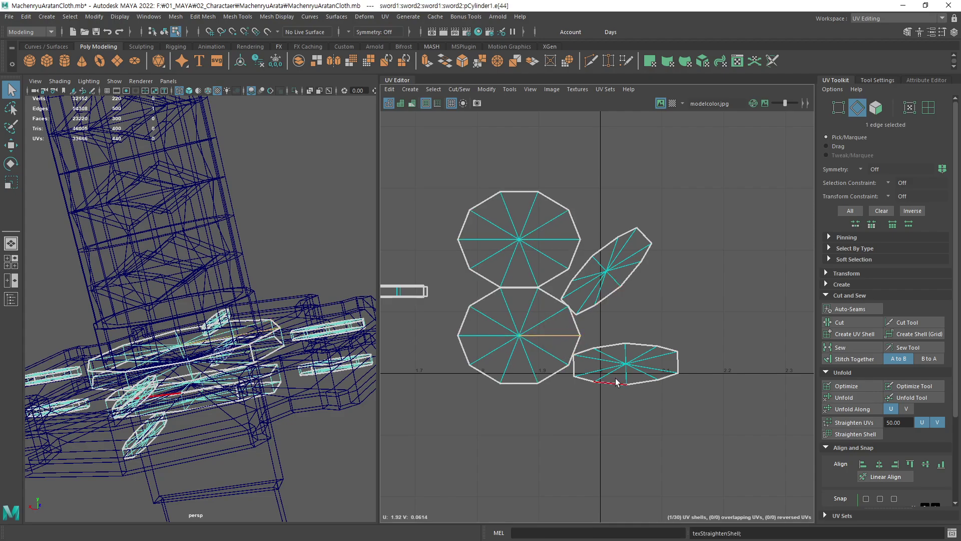
Select the diagonal cap shell and rotate it level to horizontal
right_click_drag(680, 288, 650, 275)
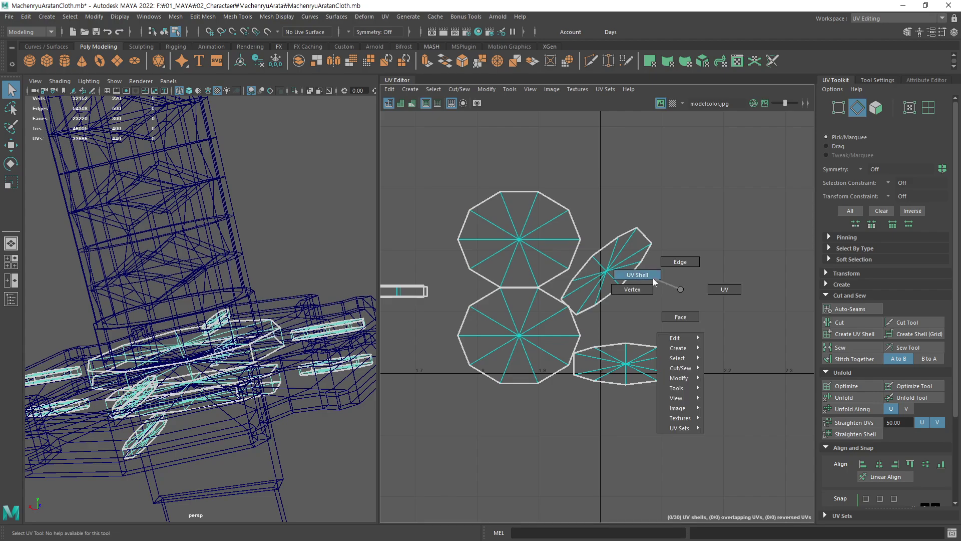
left_click_drag(689, 218, 624, 265)
key("e")
left_click_drag(712, 183, 702, 291)
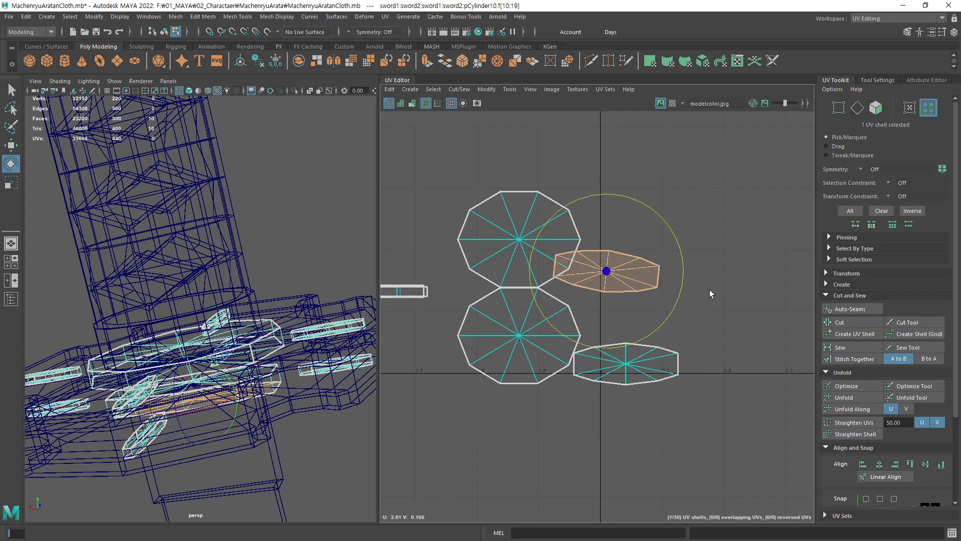
key("F10")
key("q")
Straighten the right shell and the small shell along picked edges
left_click(604, 291)
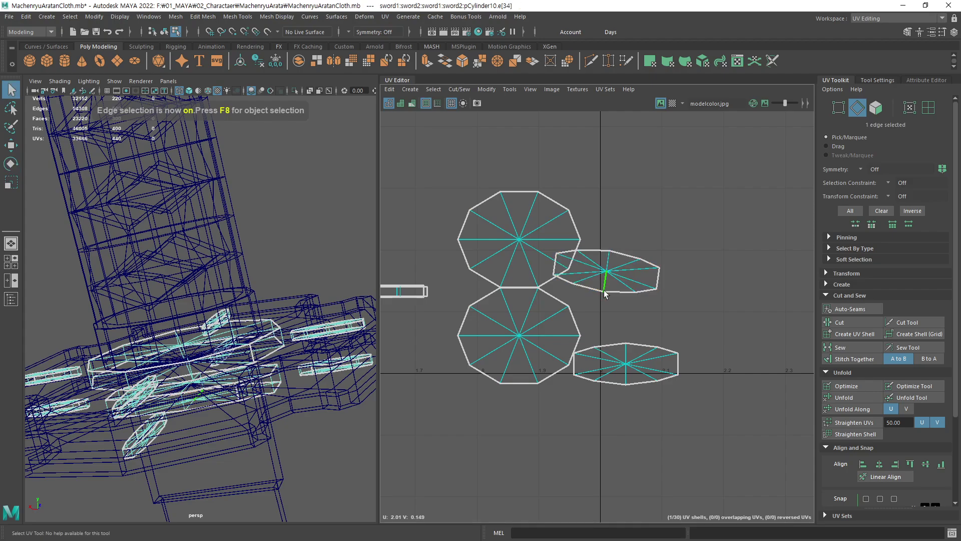
right_click_drag(726, 272, 718, 284)
left_click(615, 294)
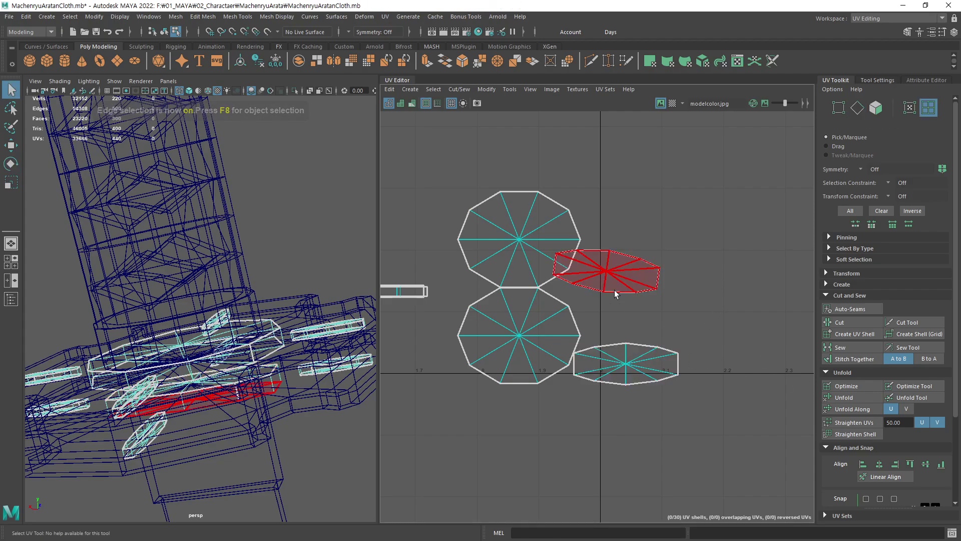
left_click(626, 364)
key("F10")
left_click(604, 281)
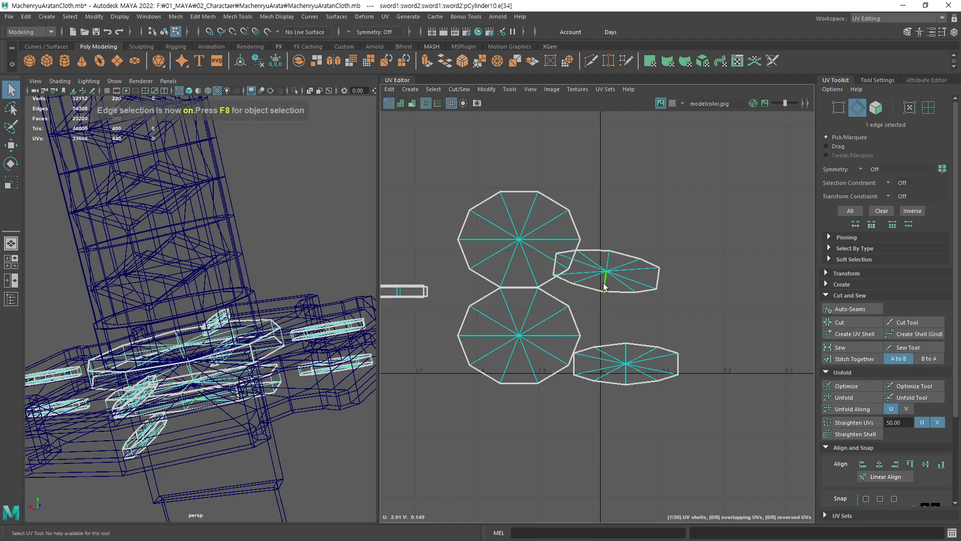
left_click(855, 439)
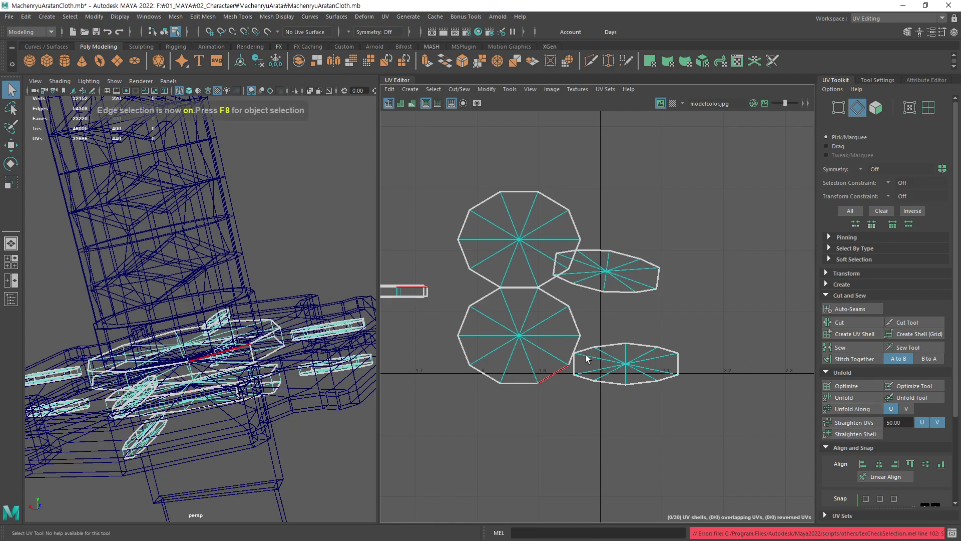
left_click(866, 436)
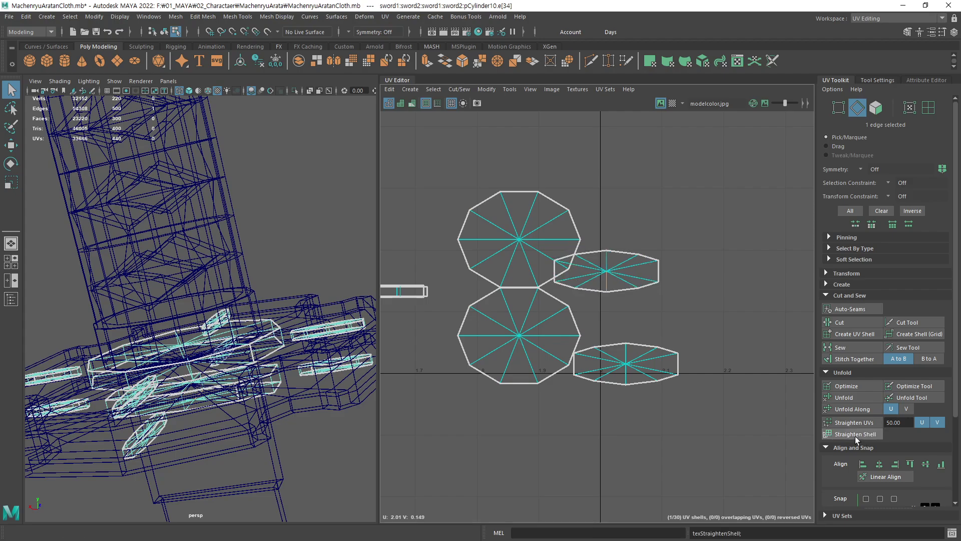
Marquee-select the four cap shells and short strip, and expand Transform options
scroll(544, 383, "down", 3)
middle_click_drag(545, 383, 681, 318, "alt")
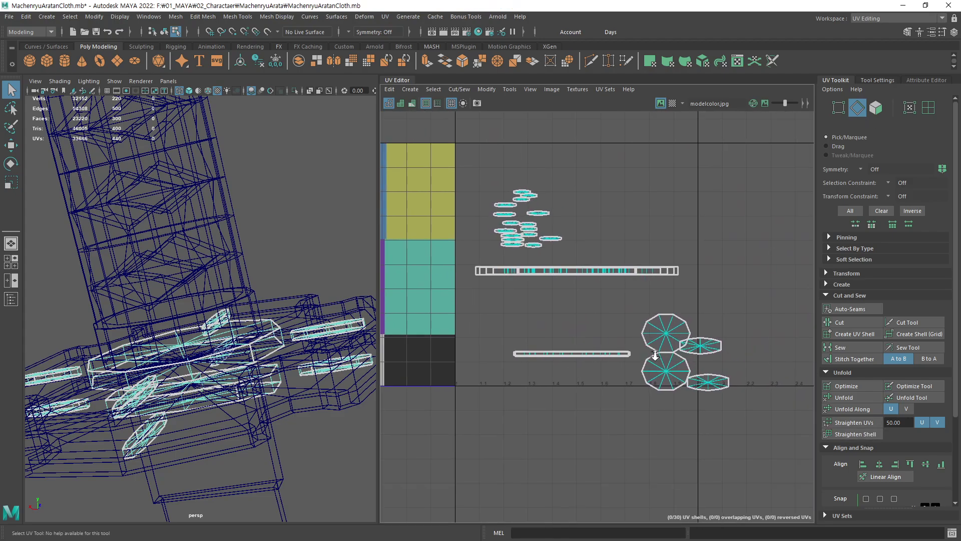
scroll(650, 345, "up", 1)
key("w")
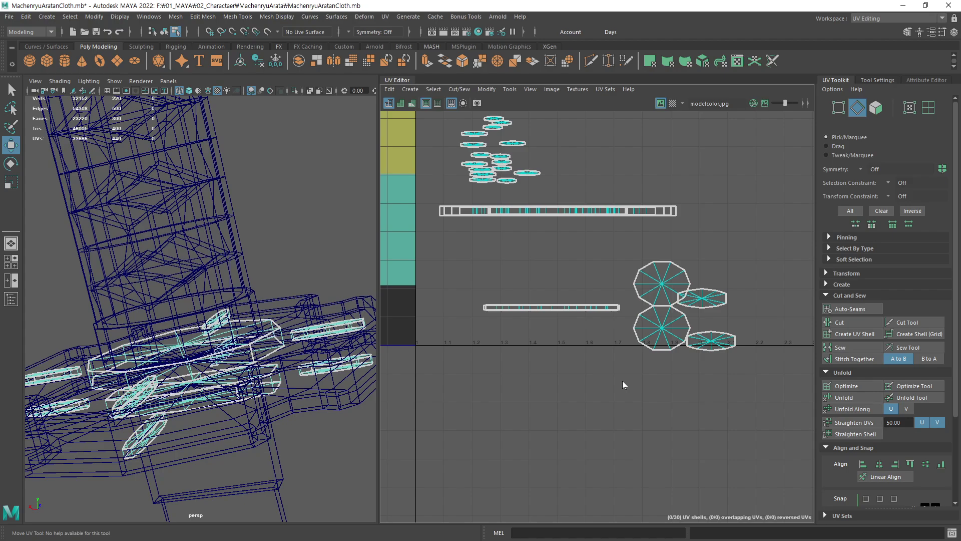
right_click_drag(623, 380, 586, 368)
left_click_drag(531, 376, 531, 376)
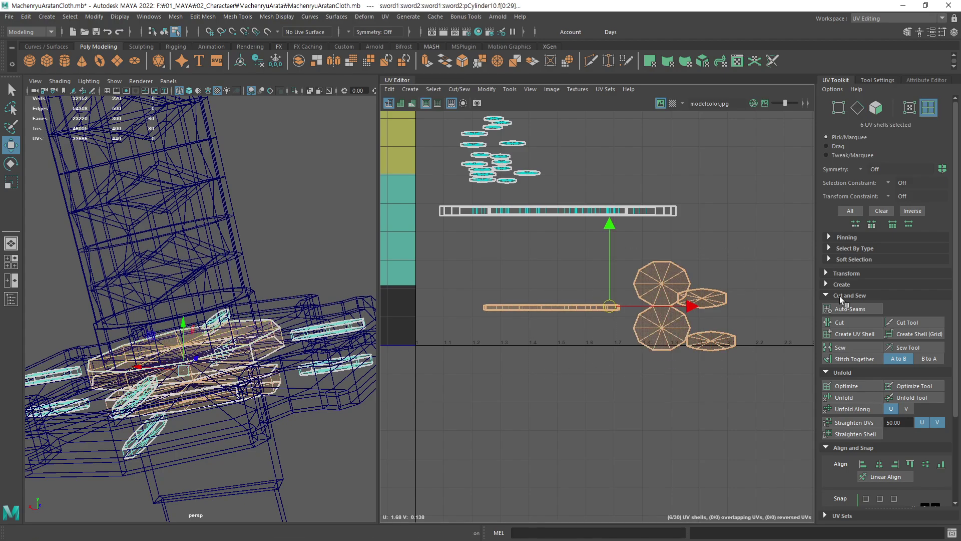
left_click(827, 274)
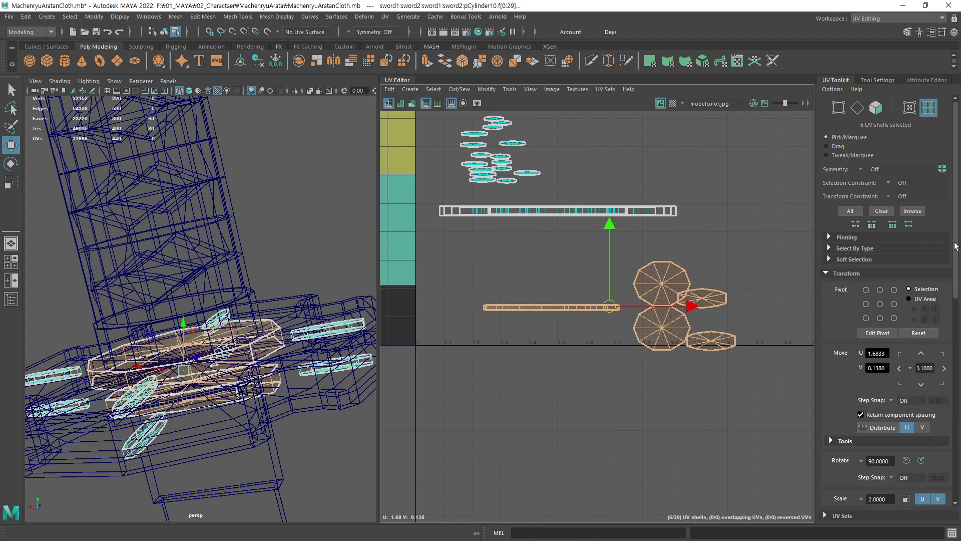
Apply texel density scaling to the small cap shells and the long strip
left_click_drag(956, 246, 949, 347)
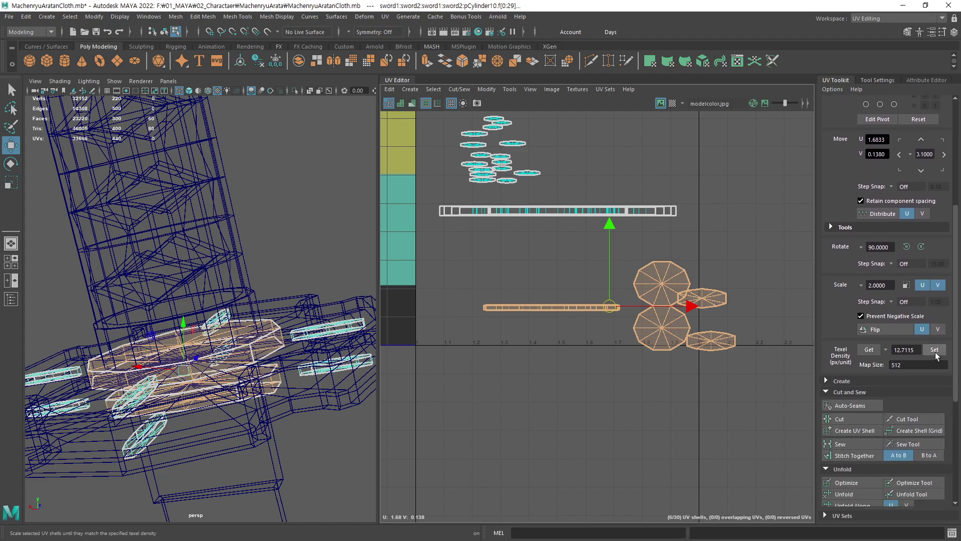
left_click(935, 351)
left_click(634, 391)
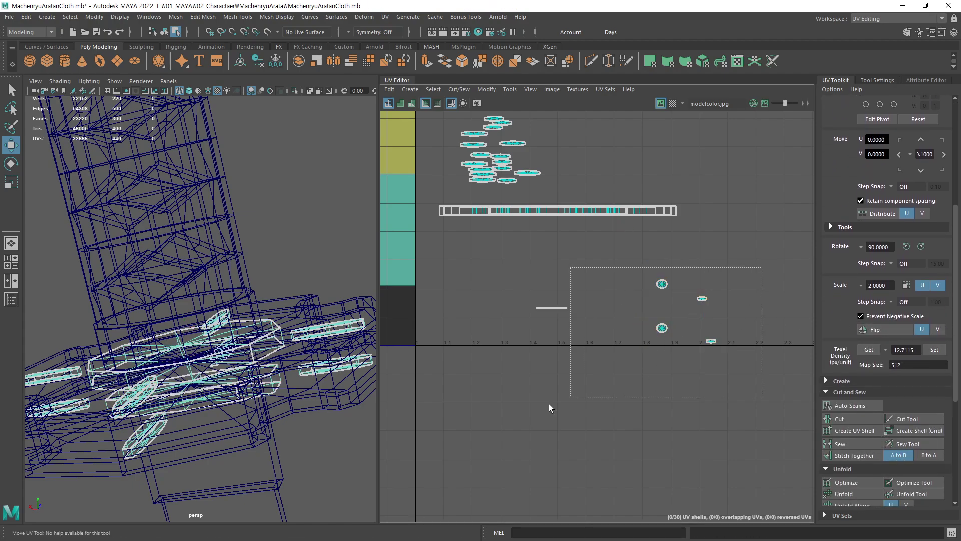
left_click_drag(548, 403, 532, 404)
middle_click_drag(522, 298, 559, 390, "alt")
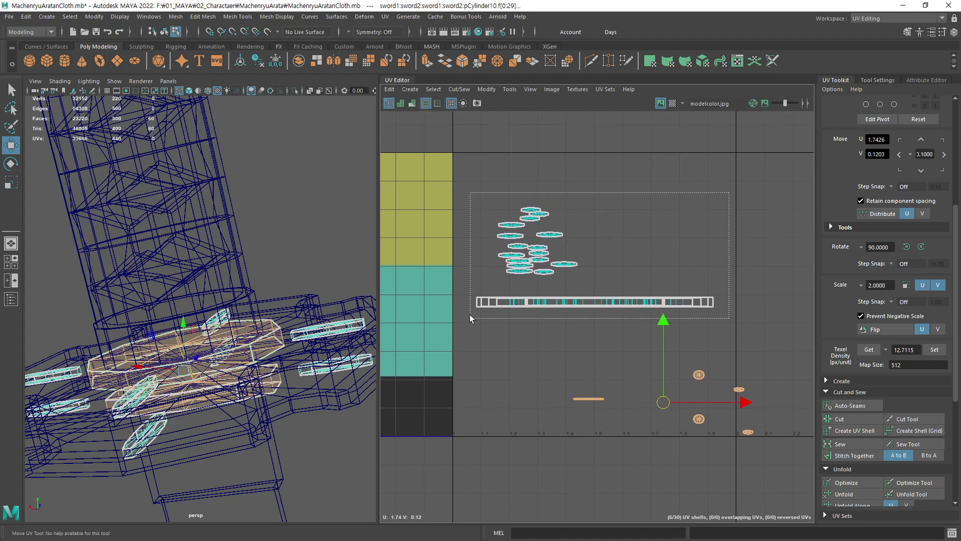
left_click_drag(598, 260, 469, 314)
left_click(929, 349)
left_click(586, 355)
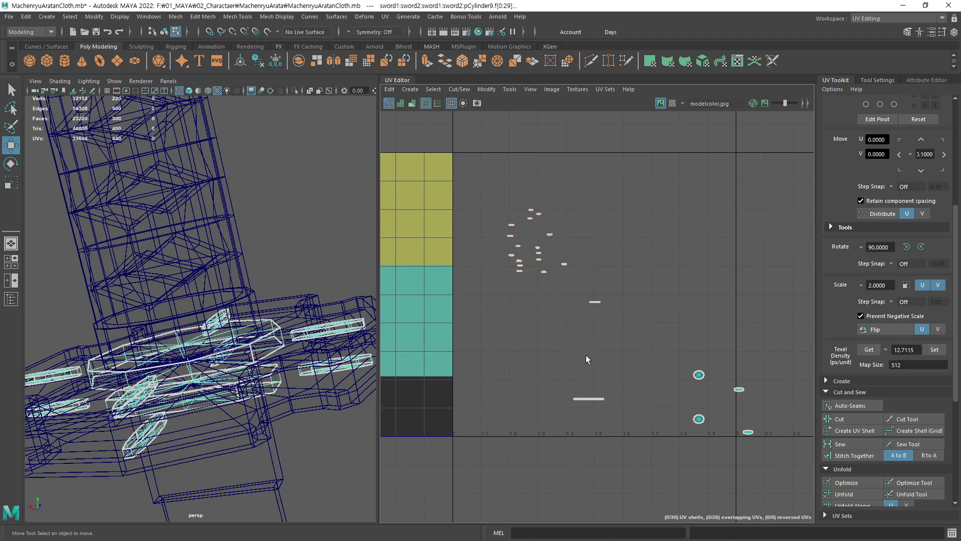
Undo the texel density shrink and move the guard shells right of the 0–1 tile
scroll(679, 298, "down", 2)
left_click_drag(758, 301, 532, 359)
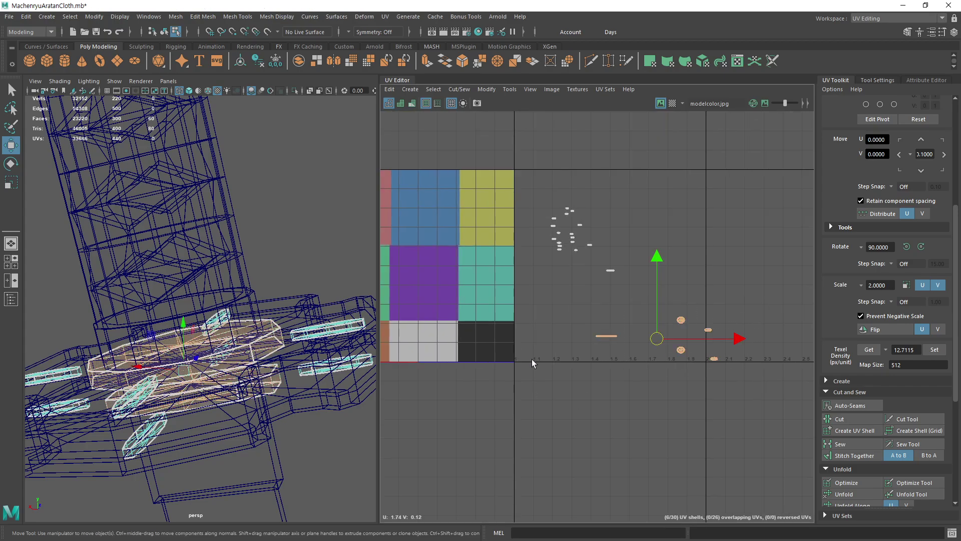
key("ctrl+z")
key("ctrl+z")
key("ctrl+z")
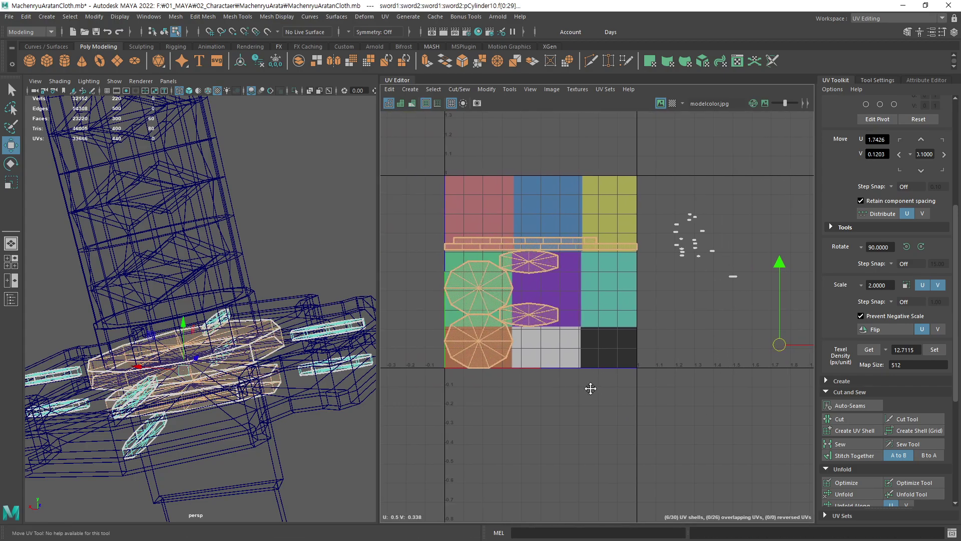
key("ctrl+z")
key("ctrl+z")
key("ctrl+z")
key("ctrl+z")
key("ctrl+z")
key("ctrl+z")
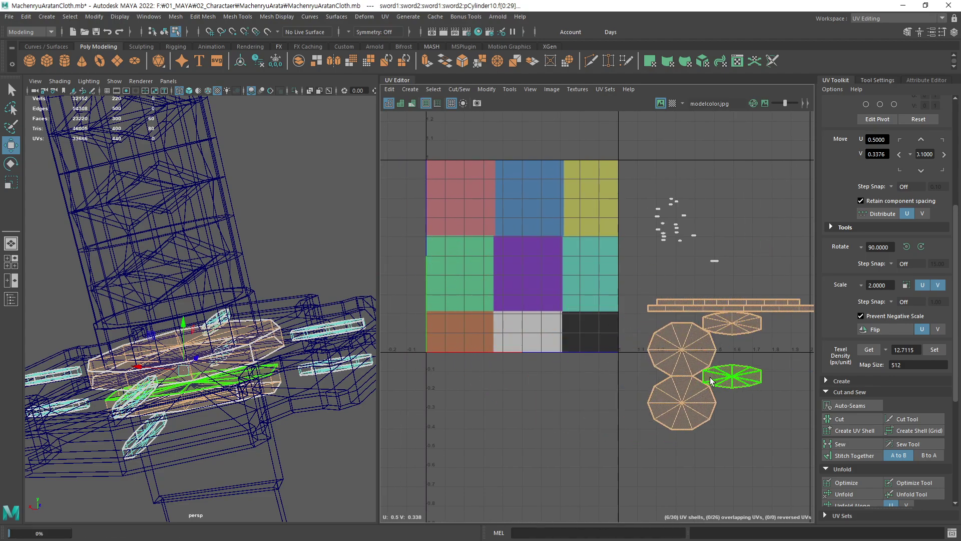
left_click_drag(632, 270, 633, 266)
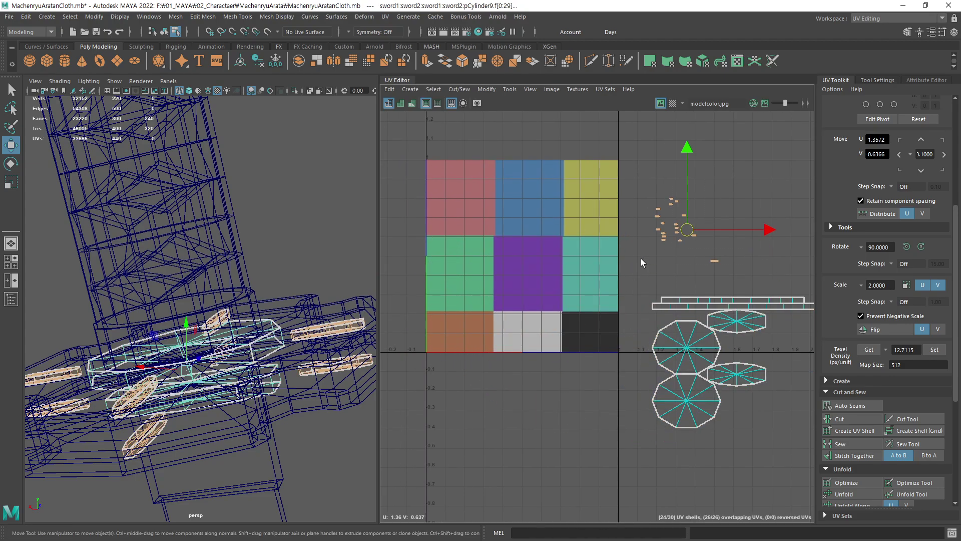
key("ctrl+z")
key("ctrl+z")
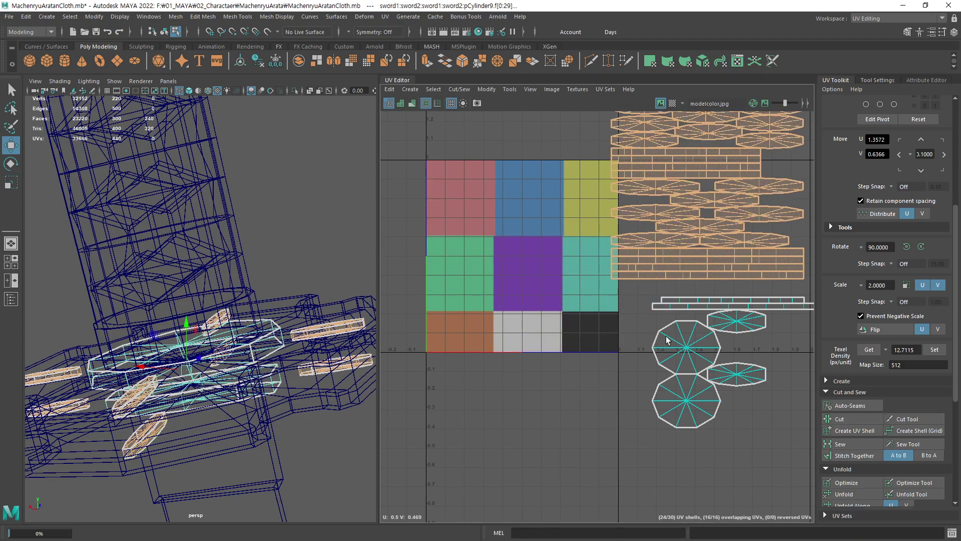
middle_click_drag(680, 321, 589, 368, "alt")
key("F8")
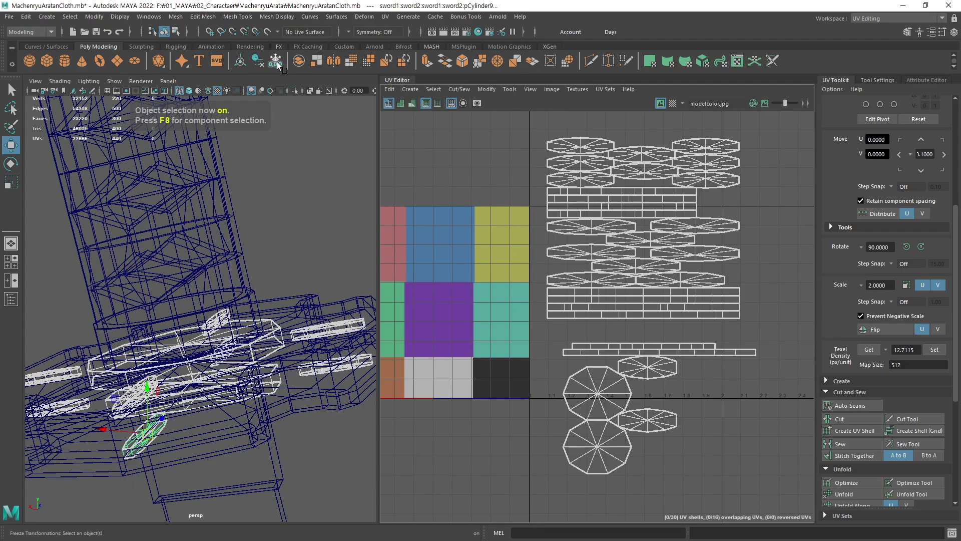
Try aligning the two brick-strip shells to V middle and moving them, then undo it
mouse_move(797, 273)
middle_mouse_down("alt")
mouse_move(740, 302)
mouse_move(737, 275)
middle_mouse_up("alt")
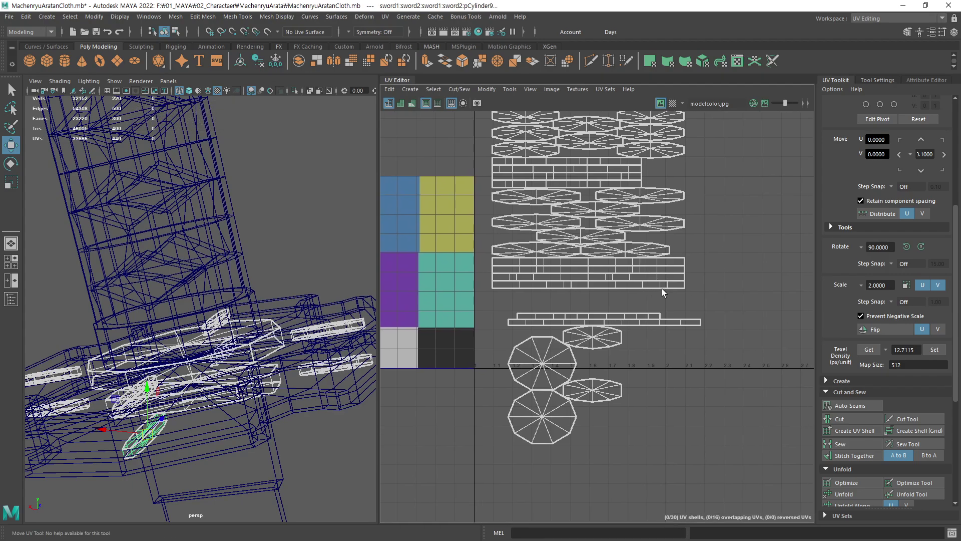
right_click_drag(737, 276, 702, 259)
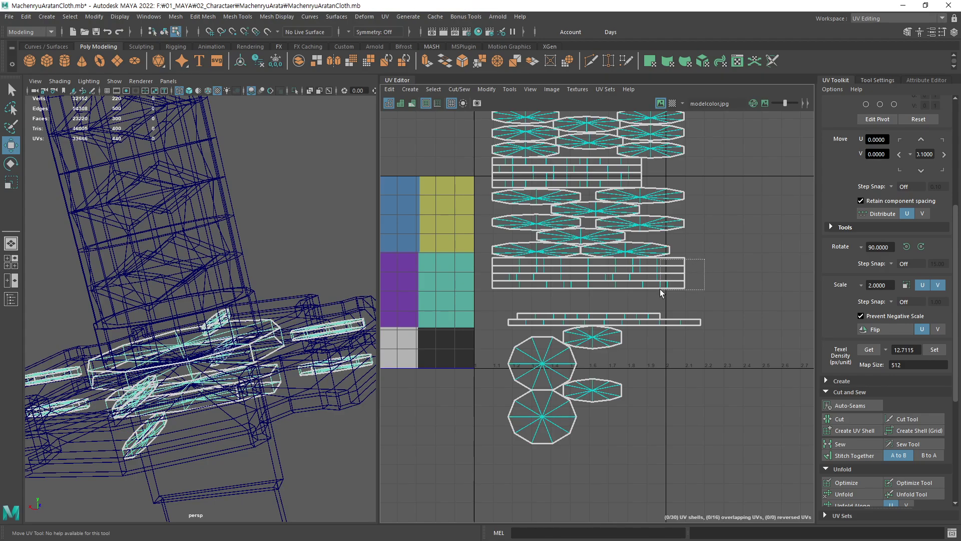
left_click_drag(661, 292, 660, 289)
left_click(637, 182, "shift")
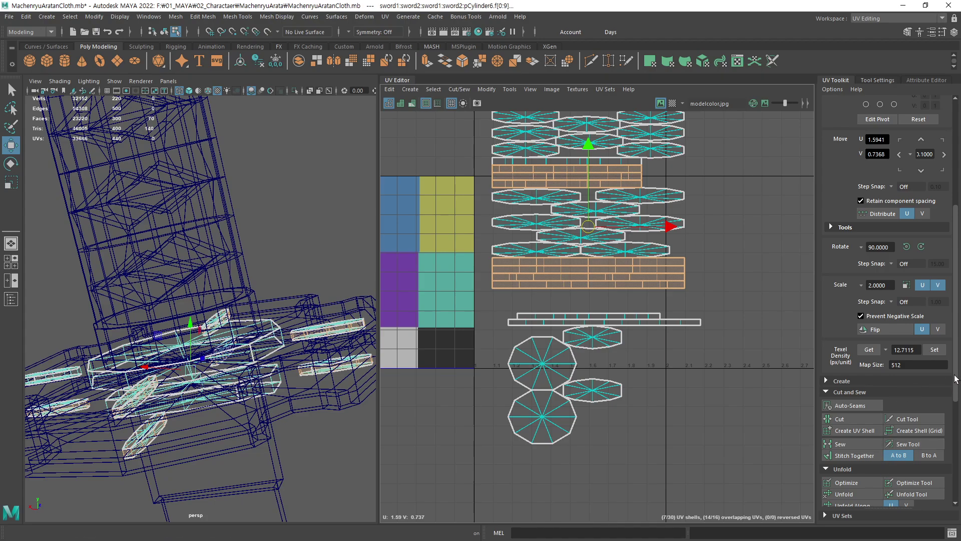
left_click_drag(956, 379, 940, 431)
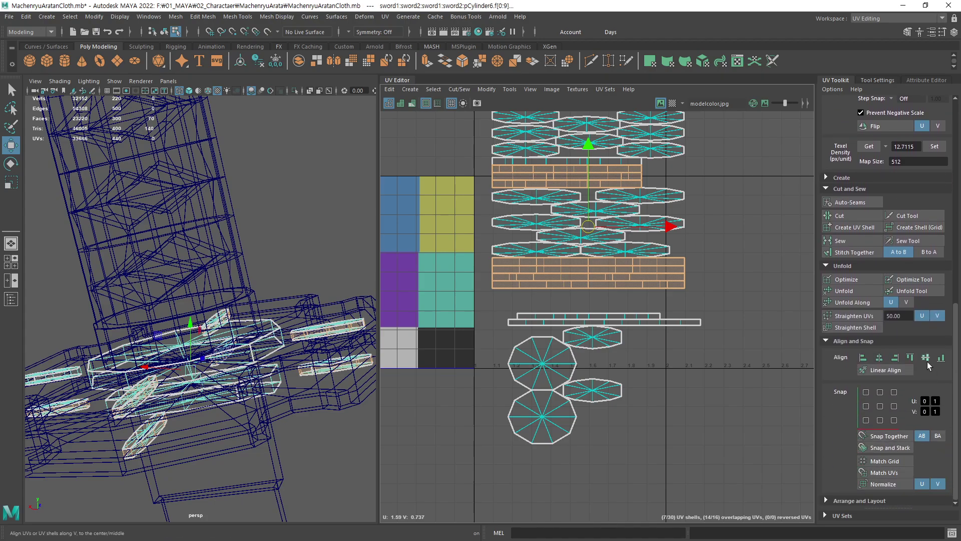
left_click(926, 359)
key("ctrl+z")
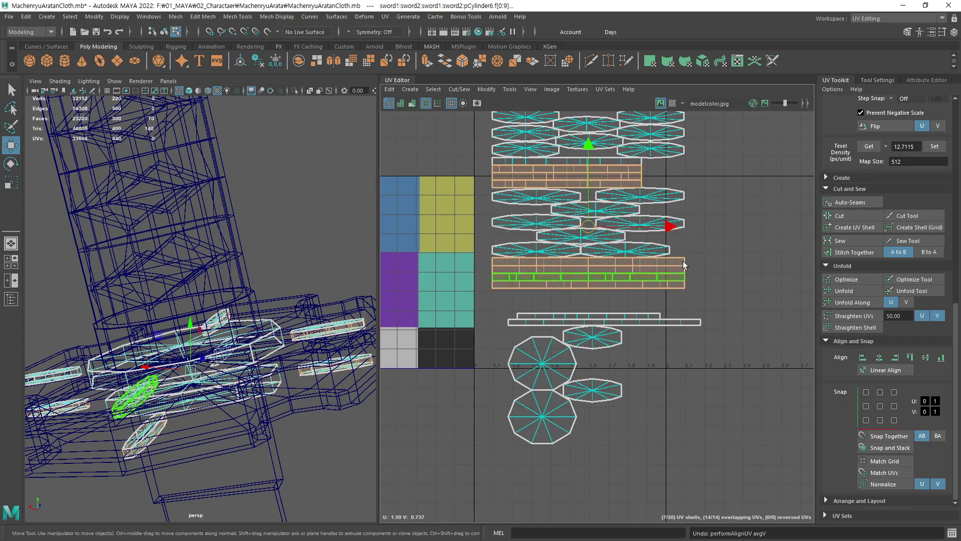
left_click(926, 357)
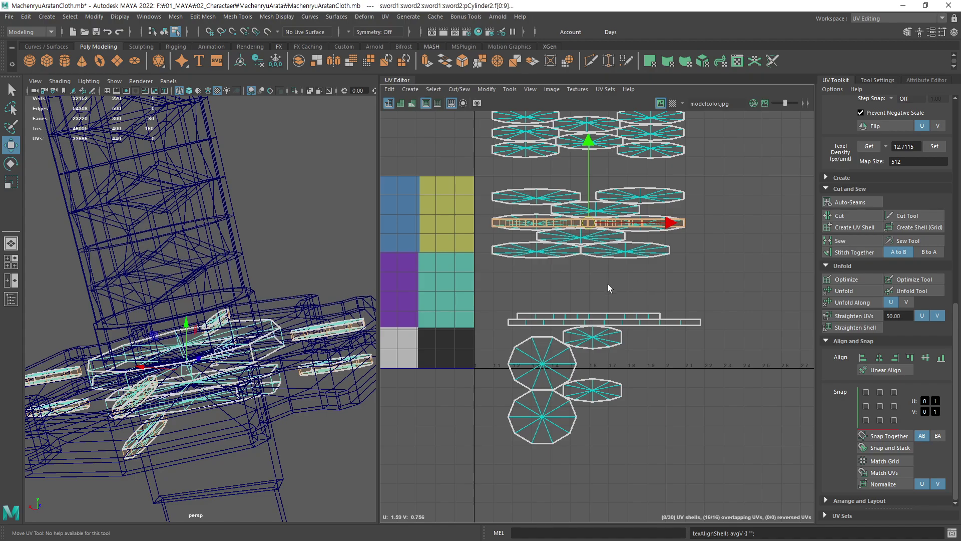
left_click_drag(589, 141, 588, 192)
middle_click_drag(650, 225, 664, 267, "alt")
mouse_move(742, 135)
left_mouse_down()
mouse_move(545, 299)
mouse_move(531, 299)
left_mouse_up()
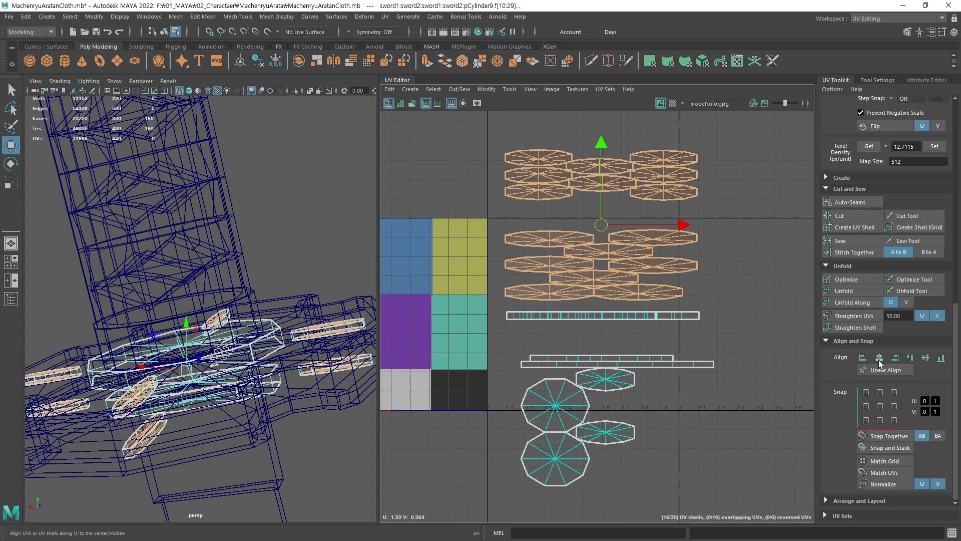
key("ctrl+z")
key("ctrl+z")
key("ctrl+z")
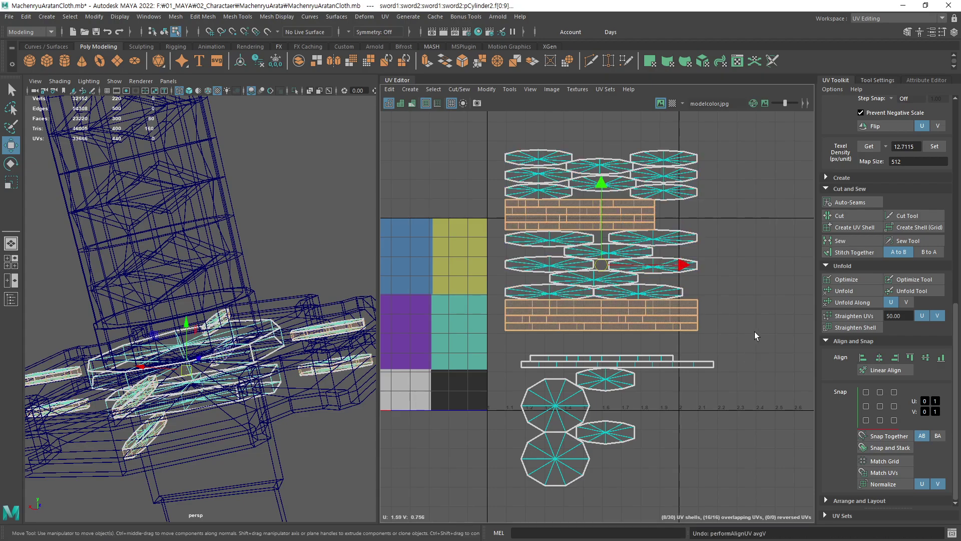
left_click(755, 331)
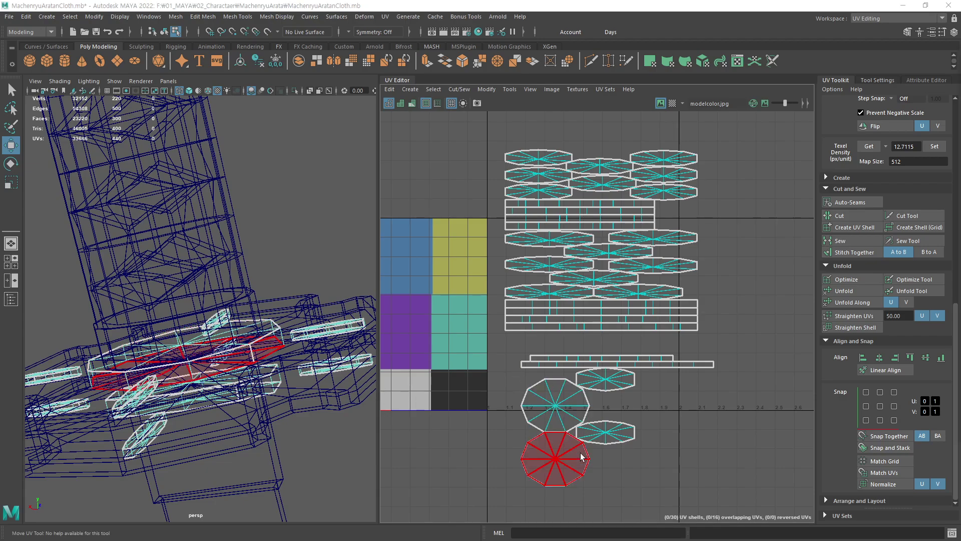
Move the small octagonal shell beside the other octagon, then marquee-select all shells
left_click(608, 441)
left_click_drag(610, 455, 642, 446)
middle_click_drag(675, 455, 687, 417)
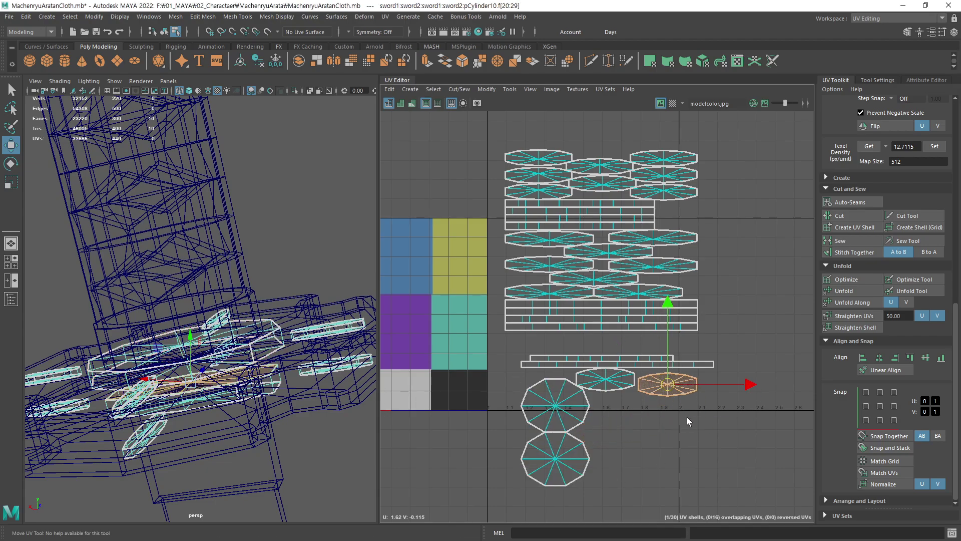
left_click(690, 440)
middle_click_drag(627, 429, 666, 406, "alt")
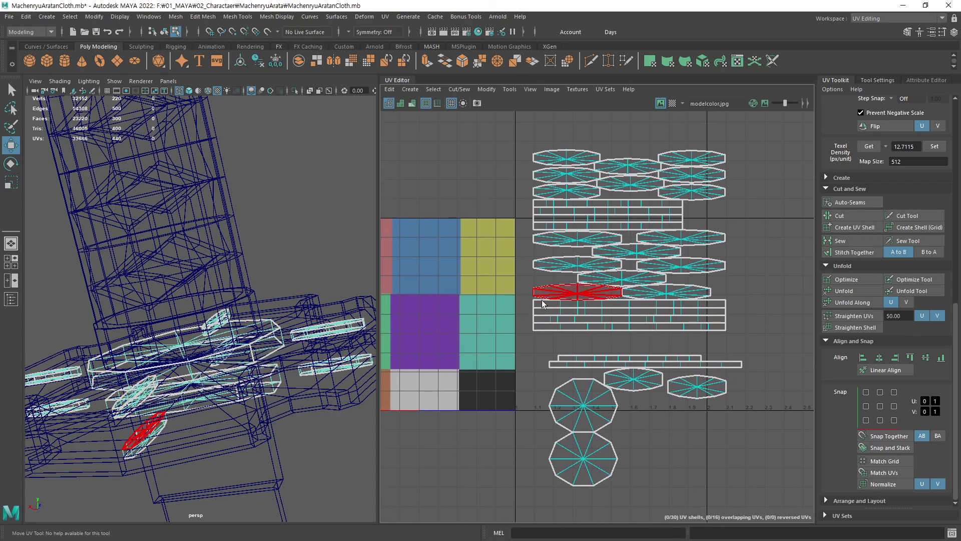
mouse_move(762, 138)
left_mouse_down()
mouse_move(714, 239)
mouse_move(510, 481)
left_mouse_up()
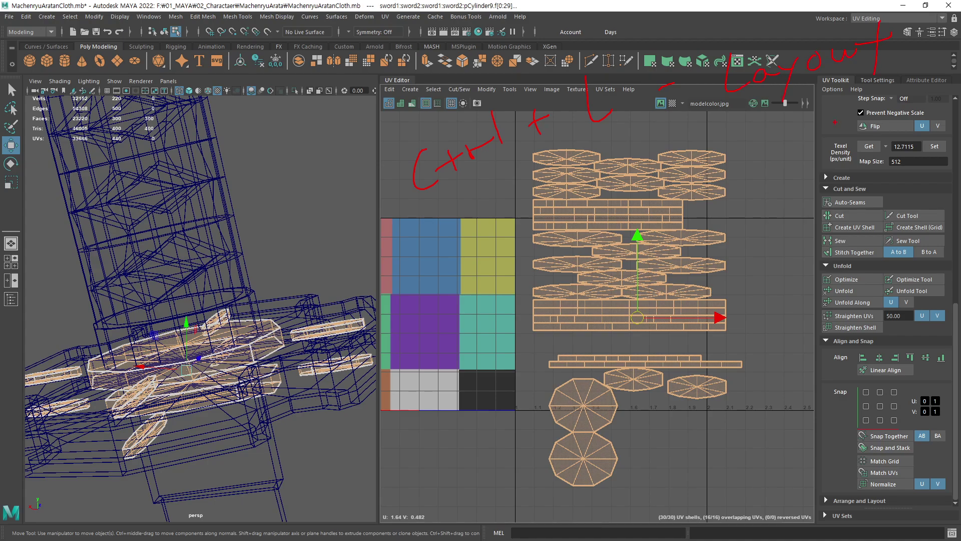
Zoom in and pan around the UV Editor to inspect the guard shells up close
scroll(578, 263, "up", 1)
scroll(578, 263, "up", 2)
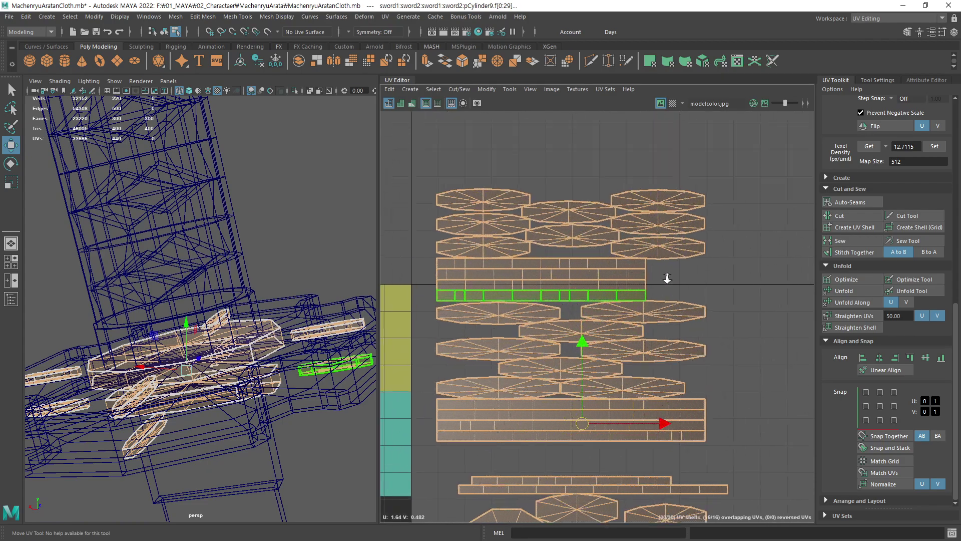
scroll(578, 263, "up", 2)
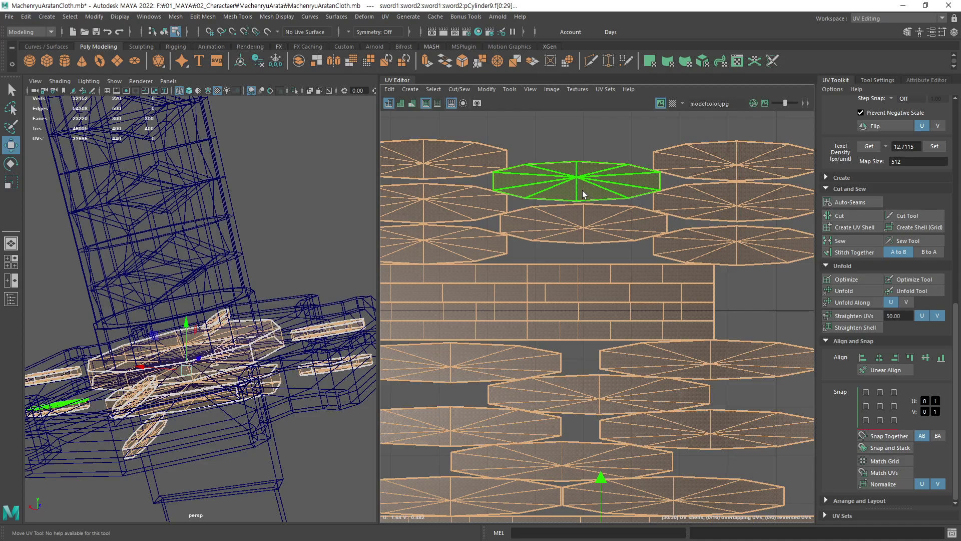
scroll(463, 303, "up", 1)
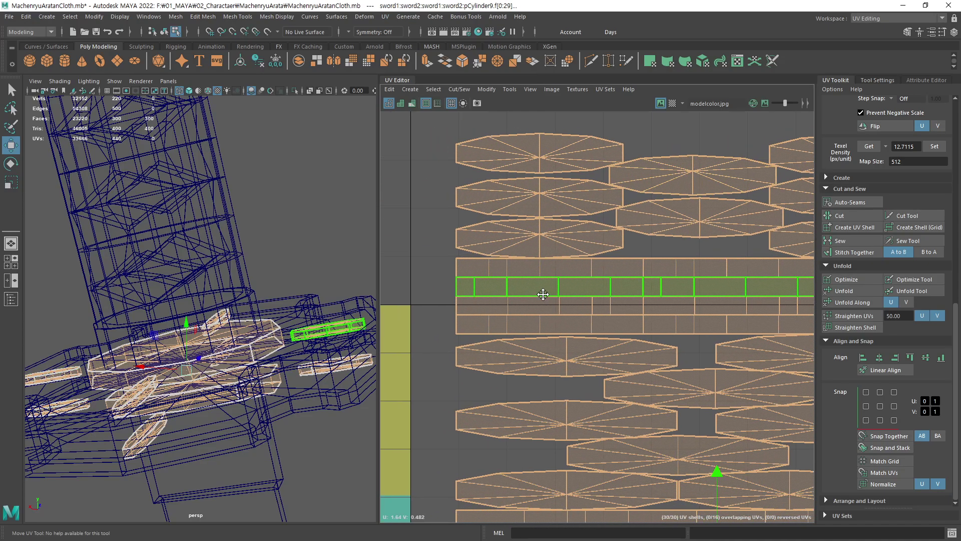
scroll(463, 304, "up", 2)
scroll(463, 304, "up", 1)
scroll(651, 307, "up", 3)
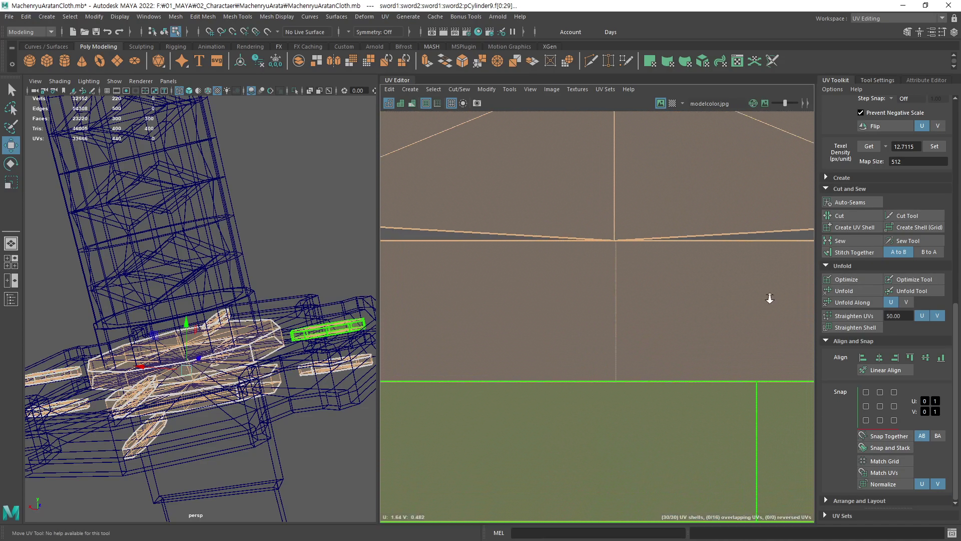
left_click_drag(675, 256, 648, 188)
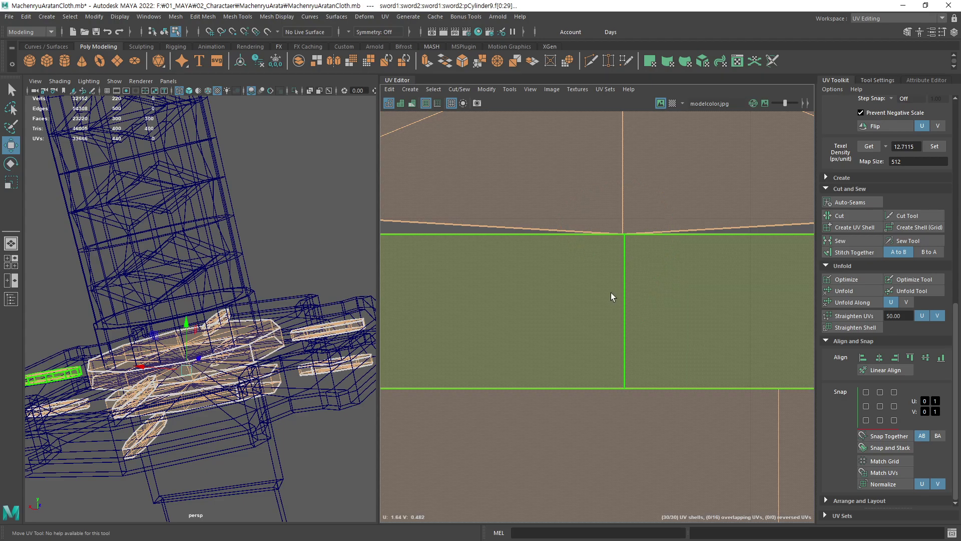
scroll(651, 350, "down", 2)
scroll(668, 369, "down", 1)
scroll(669, 369, "down", 3)
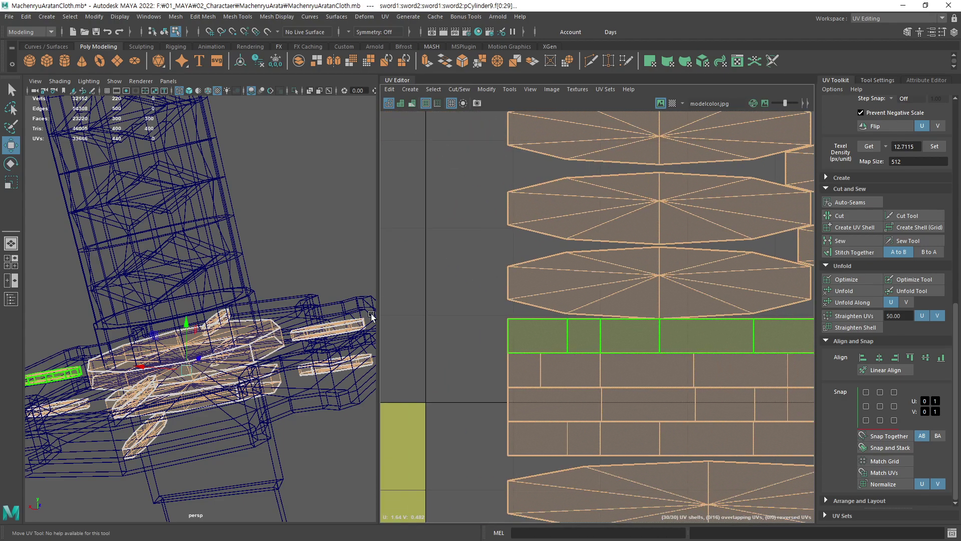
scroll(634, 332, "down", 2)
Check individual octagonal shells, clear the selection, and bring up the Modify menu's Layout entry
left_click(672, 192)
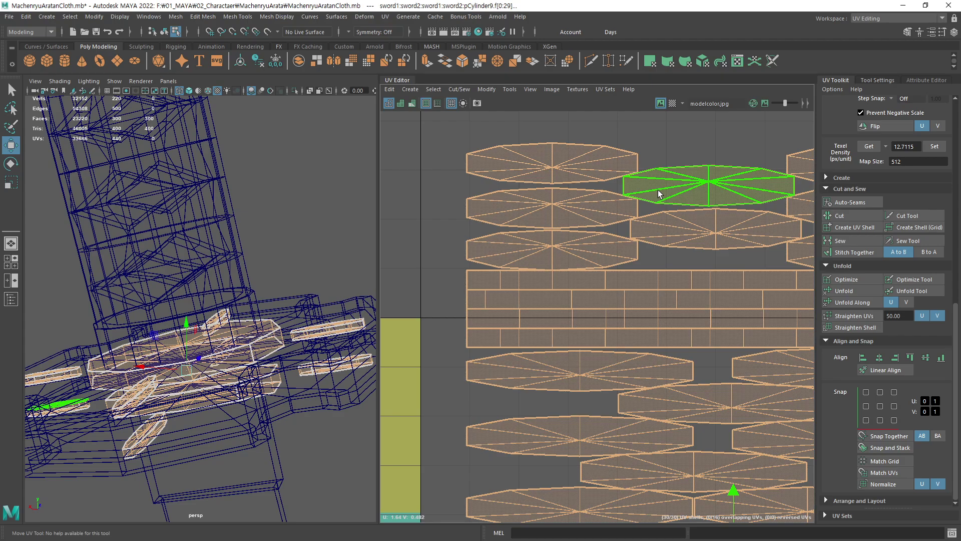
left_click(585, 214)
left_click(569, 161)
middle_click_drag(570, 160, 589, 198, "alt")
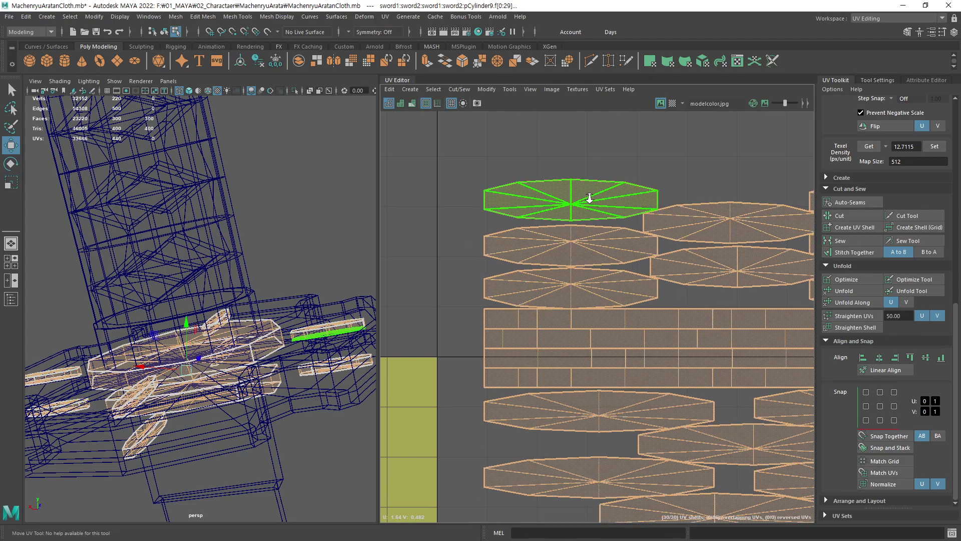
scroll(590, 199, "up", 1)
left_click(530, 157)
left_click(487, 89)
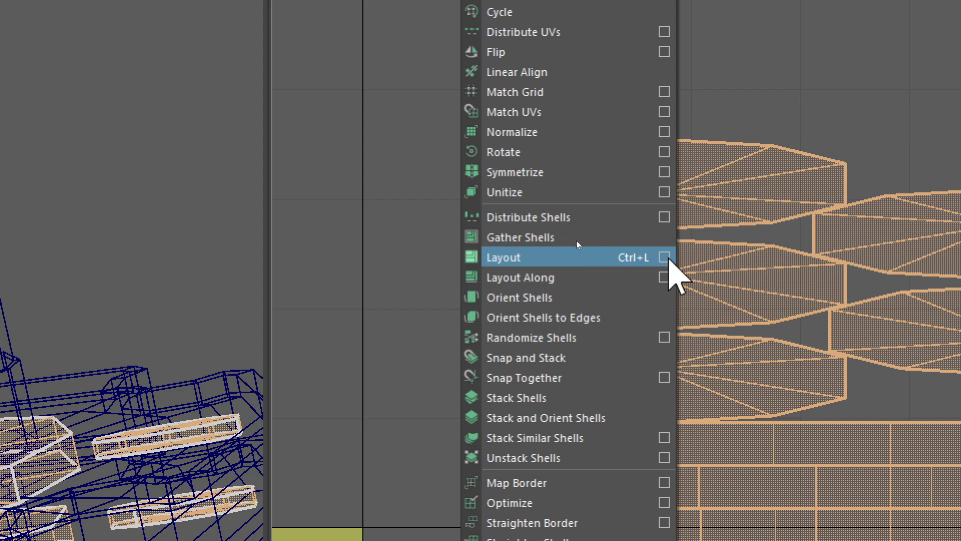
Layout the UVs with a 4096 map, shell padding 10 and tile padding 10
left_click(666, 257)
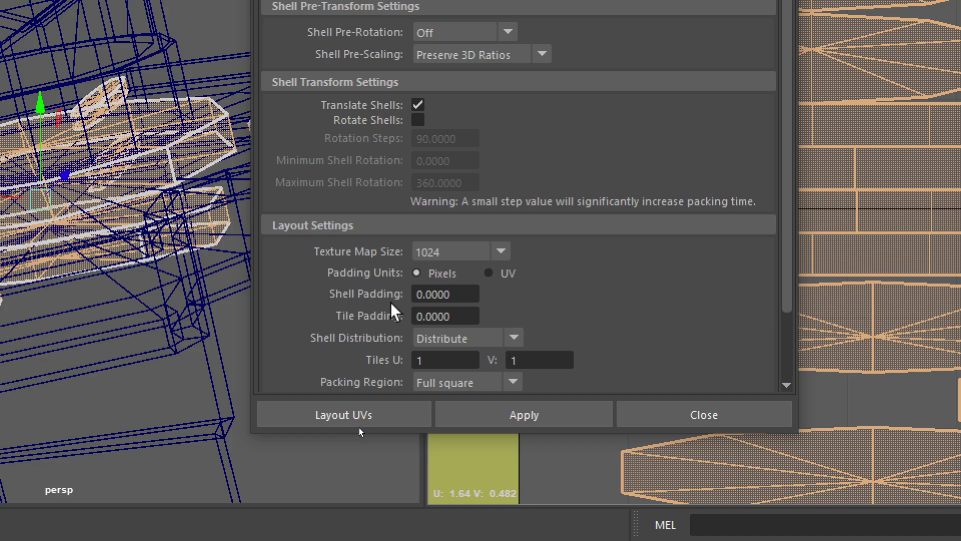
left_click(501, 251)
left_click(476, 272)
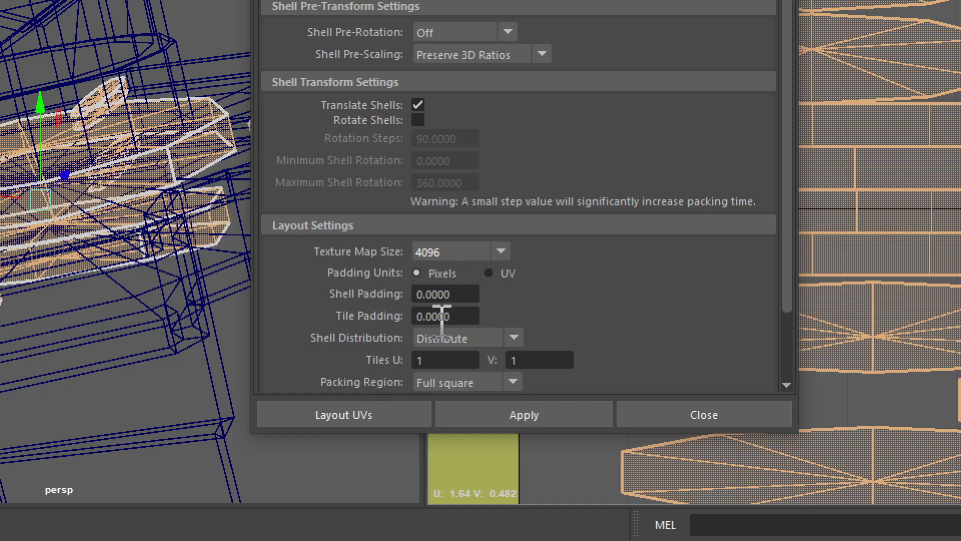
double_click(451, 294)
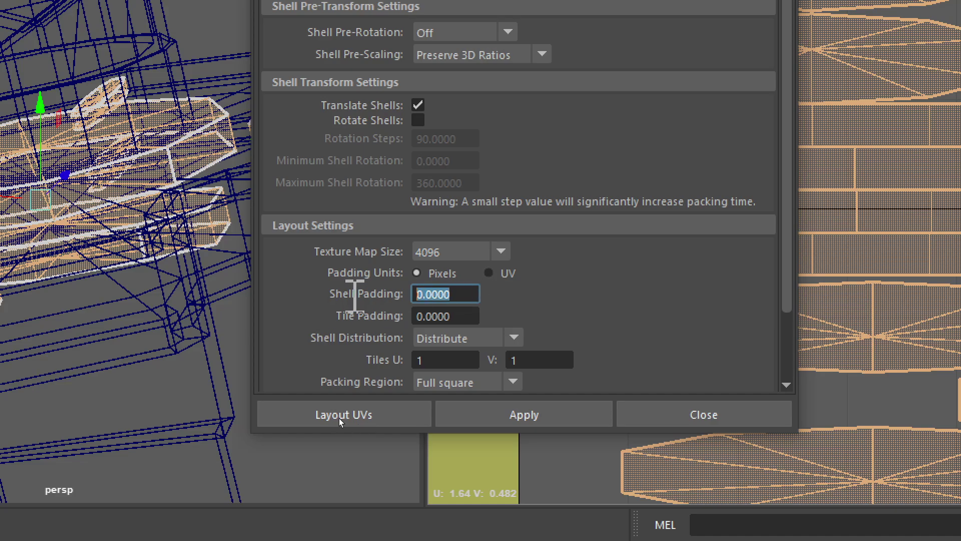
type("10")
left_click(463, 315)
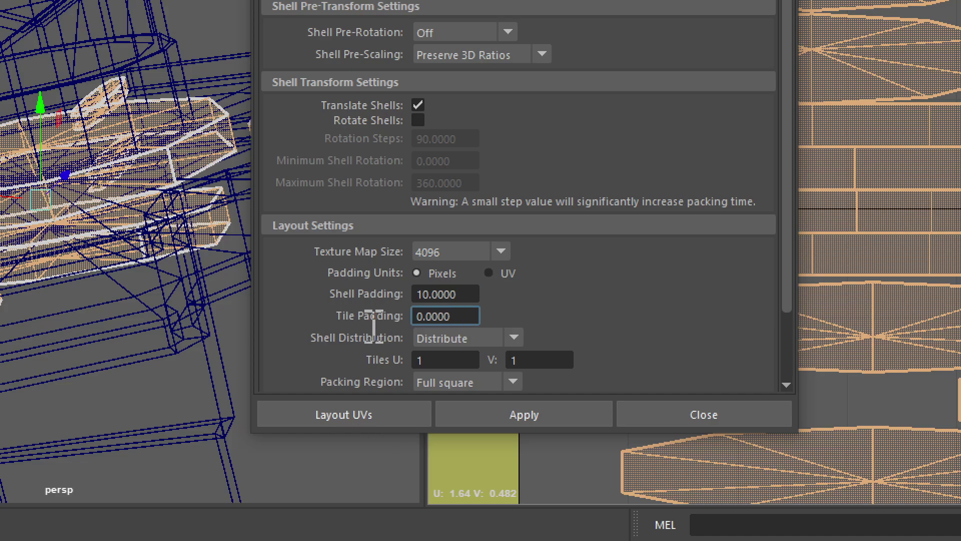
double_click(458, 315)
type("10")
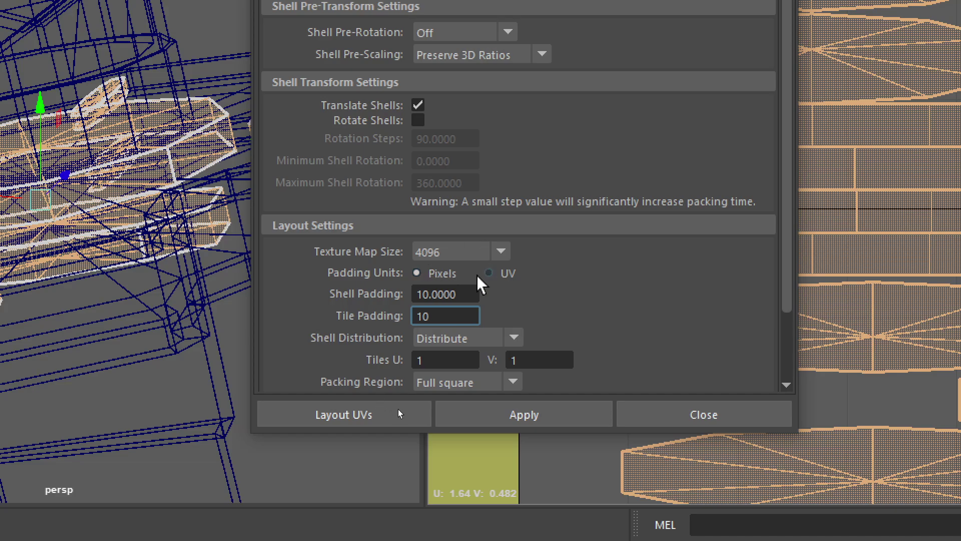
left_click(558, 416)
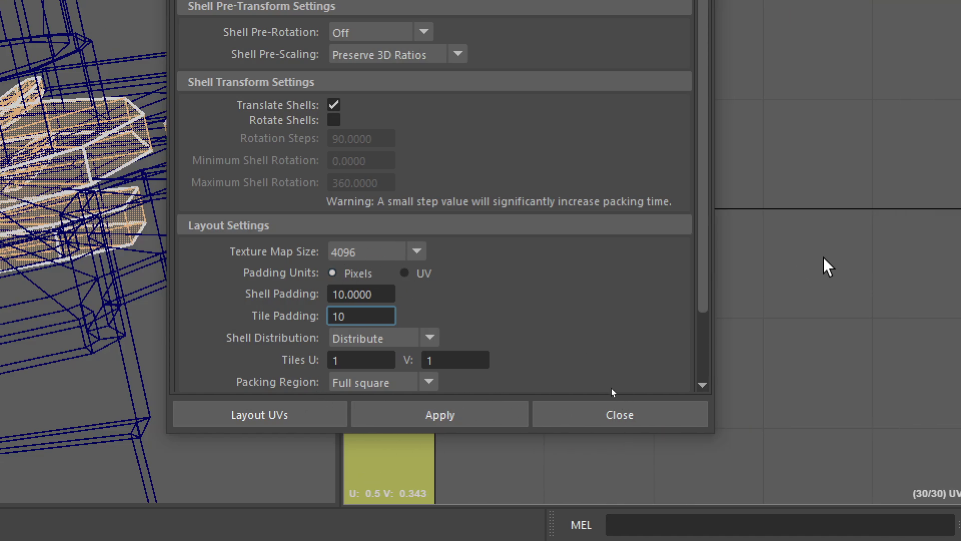
scroll(690, 150, "up", 5)
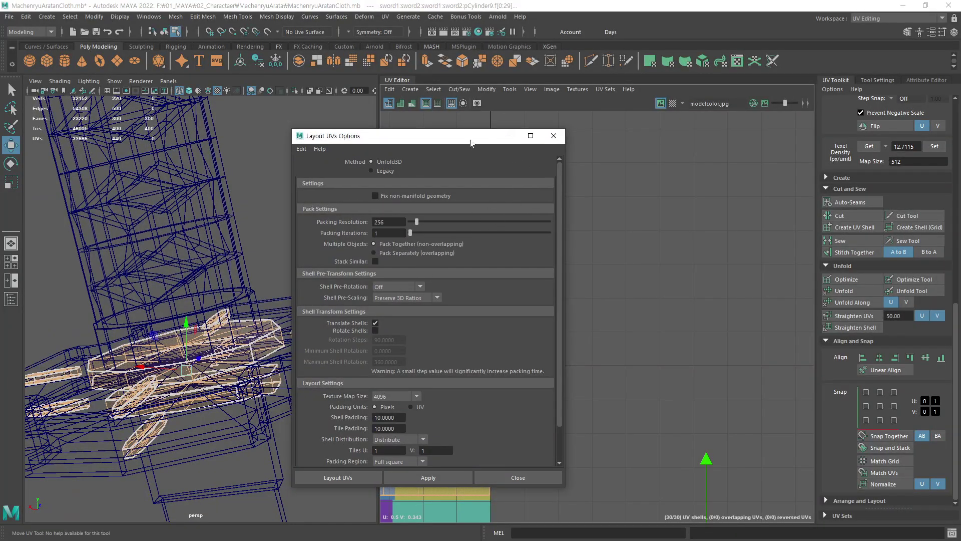
Move the Layout UVs Options window aside, zoom in on the packed tile, then close it
left_click_drag(477, 142, 264, 157)
middle_click_drag(405, 403, 668, 214, "alt")
scroll(500, 300, "up", 2)
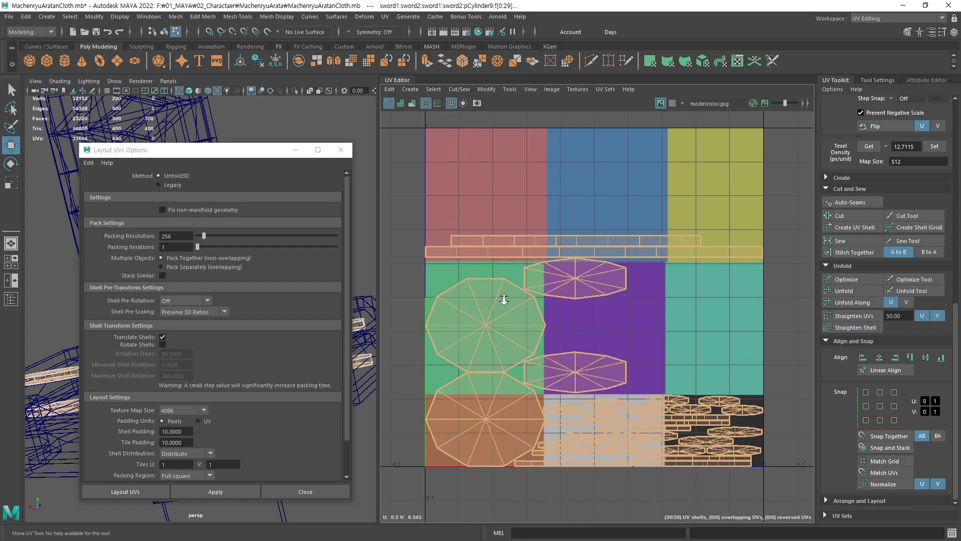
scroll(497, 321, "up", 3)
scroll(485, 325, "up", 3)
scroll(478, 327, "up", 2)
scroll(624, 301, "up", 1)
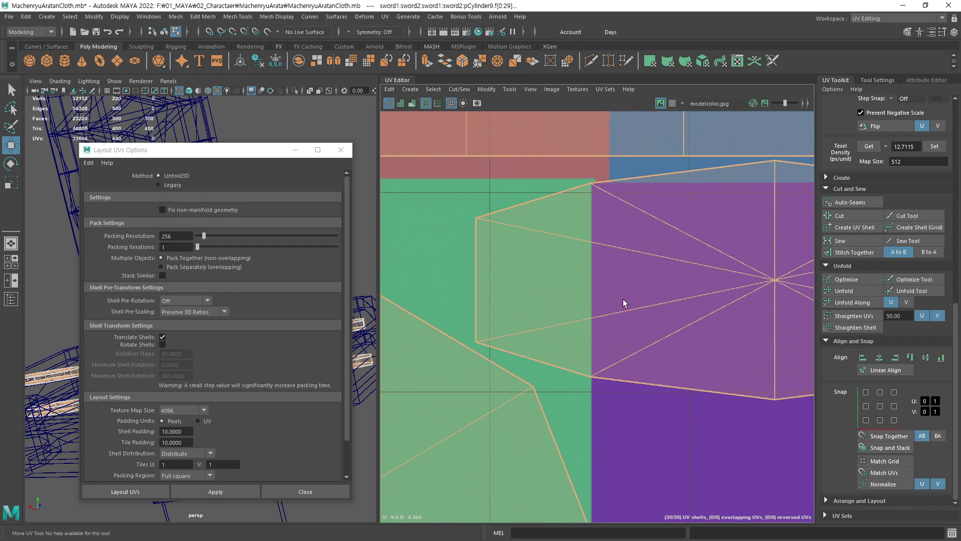
scroll(543, 257, "up", 1)
scroll(631, 271, "up", 1)
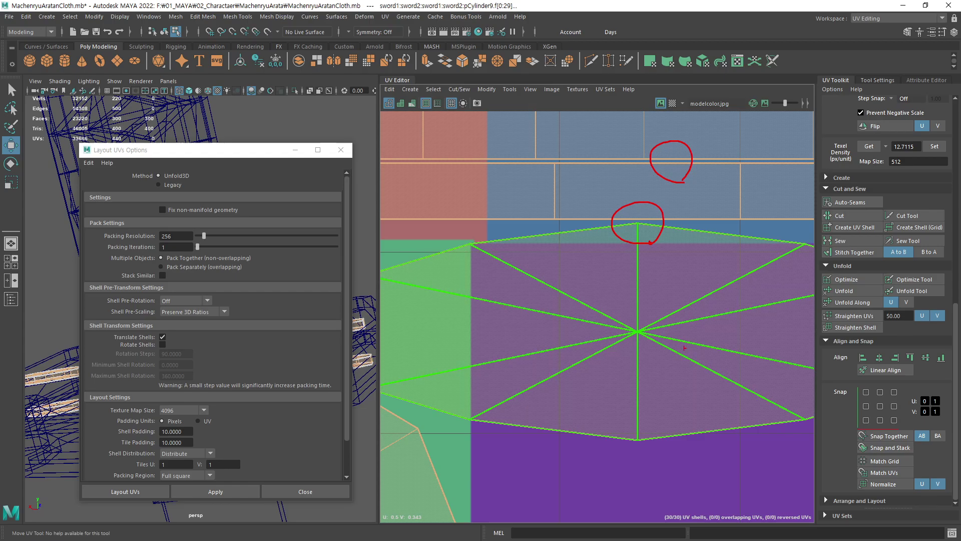
left_click(340, 150)
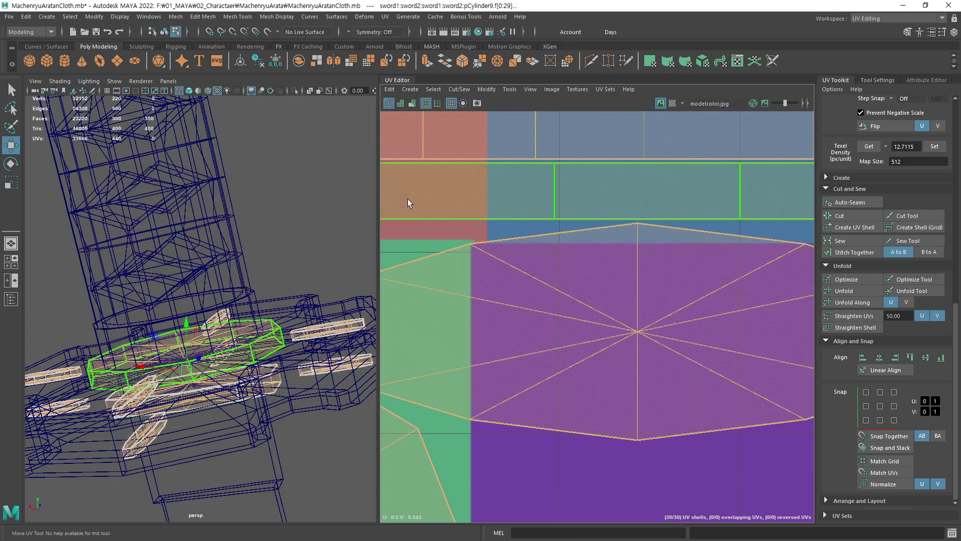
Inspect a few packed shells, clear the selection, and tumble the perspective view of the sword
middle_click_drag(576, 335, 628, 281, "alt")
scroll(628, 281, "down", 2)
scroll(440, 316, "down", 2)
scroll(691, 302, "down", 2)
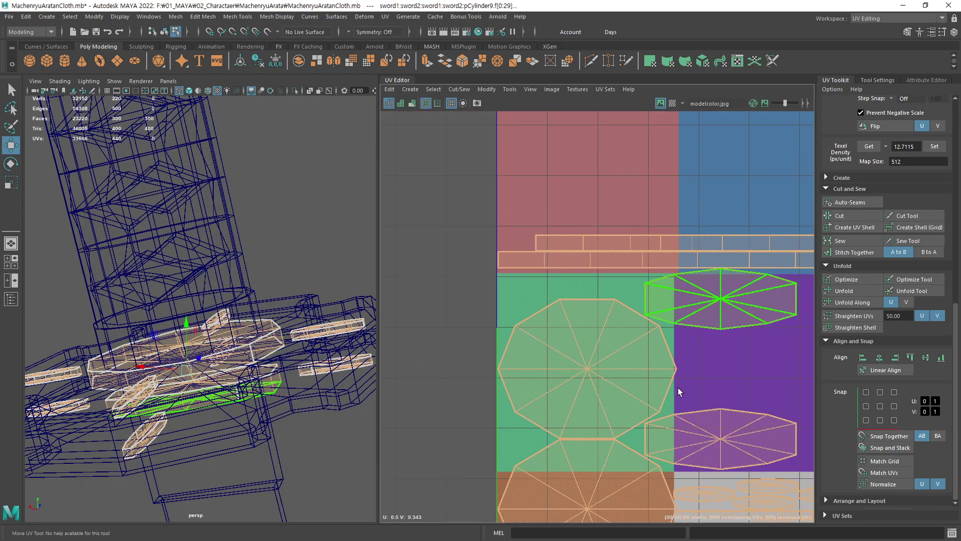
scroll(678, 387, "down", 1)
middle_click_drag(675, 311, 530, 290, "alt")
left_click(599, 382)
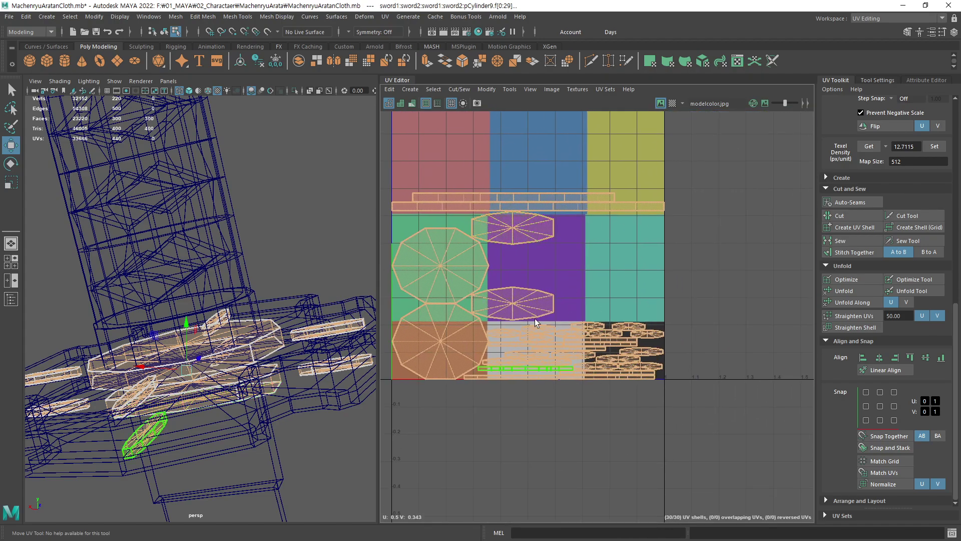
left_click(593, 324)
left_click(611, 292)
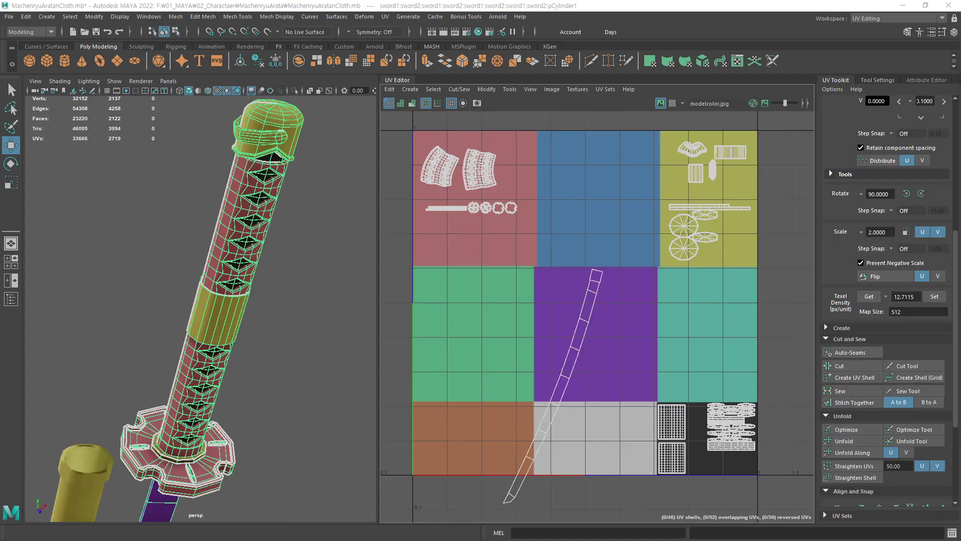
right_click_drag(317, 333, 267, 350, "alt")
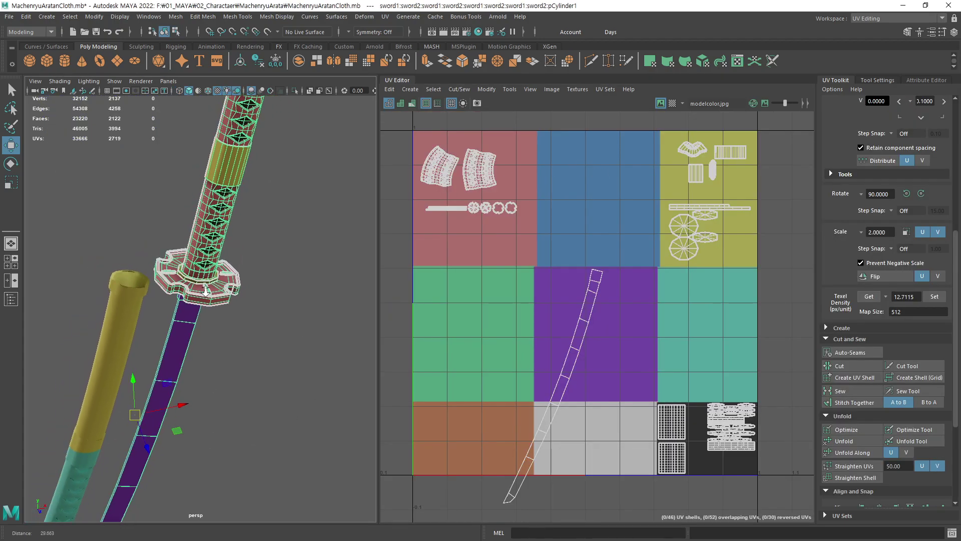
left_click_drag(268, 351, 315, 326, "alt")
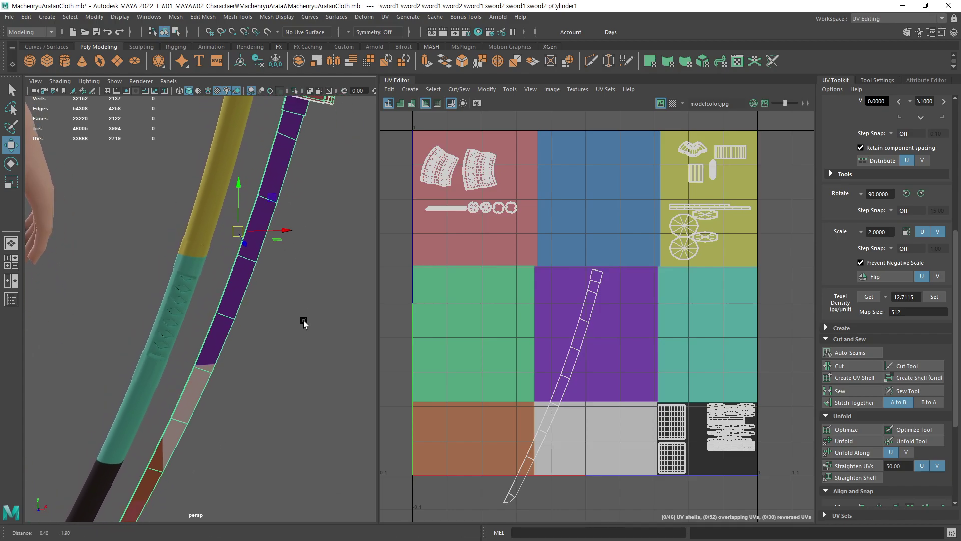
Look over the sword reference image, then frame the selected sword in the perspective view
right_click_drag(316, 326, 346, 320, "alt")
right_click_drag(286, 164, 240, 210, "alt")
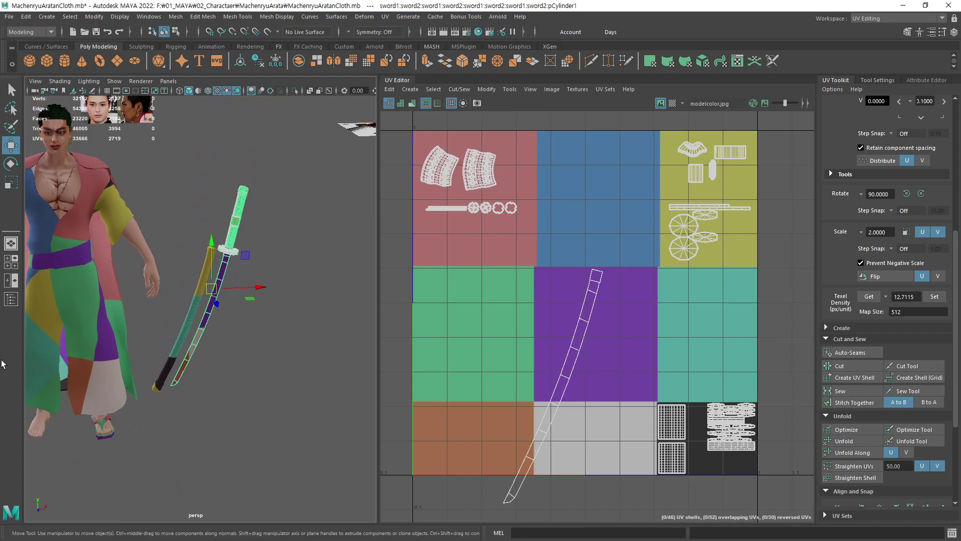
mouse_move(240, 210)
left_mouse_down("alt")
mouse_move(317, 356)
mouse_move(290, 410)
left_mouse_up("alt")
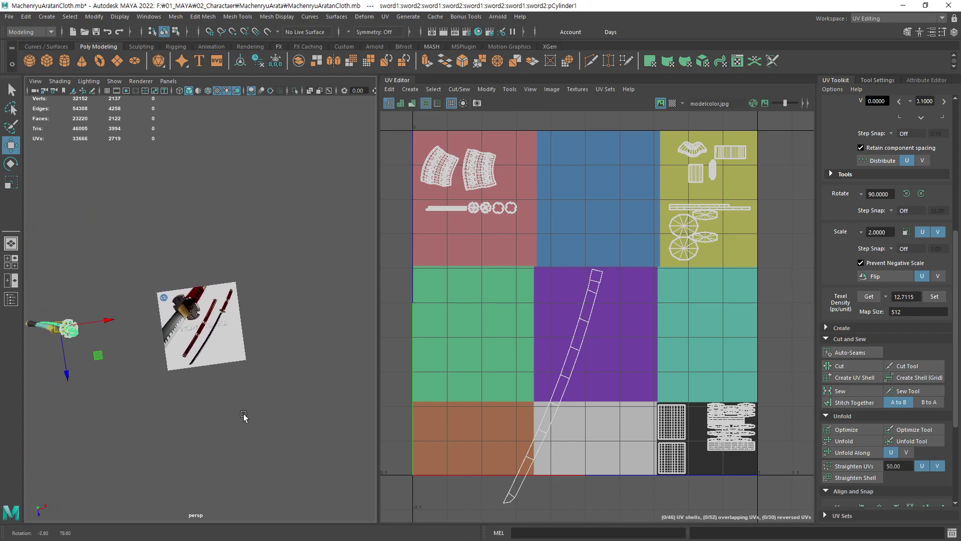
mouse_move(291, 411)
right_mouse_down("alt")
mouse_move(272, 451)
mouse_move(287, 368)
right_mouse_up("alt")
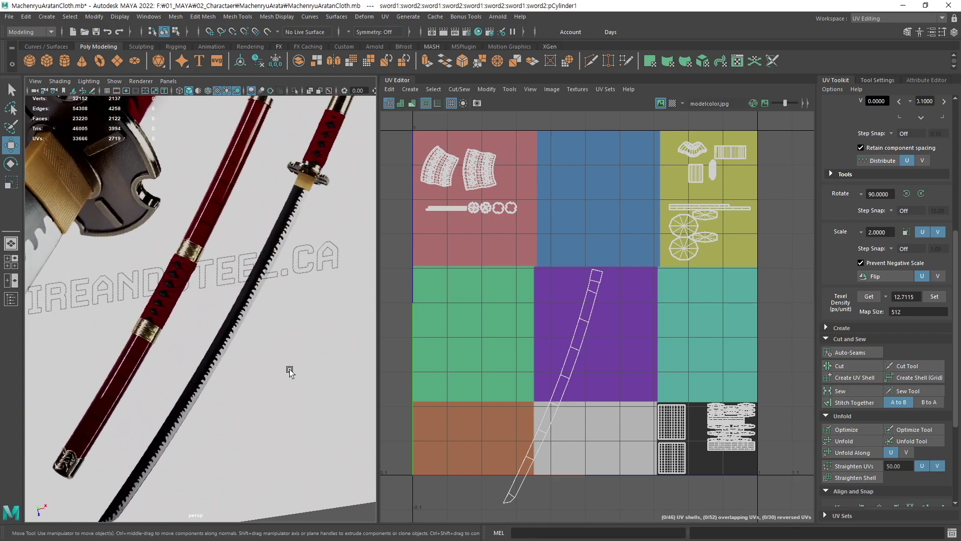
middle_click_drag(287, 369, 297, 193, "alt")
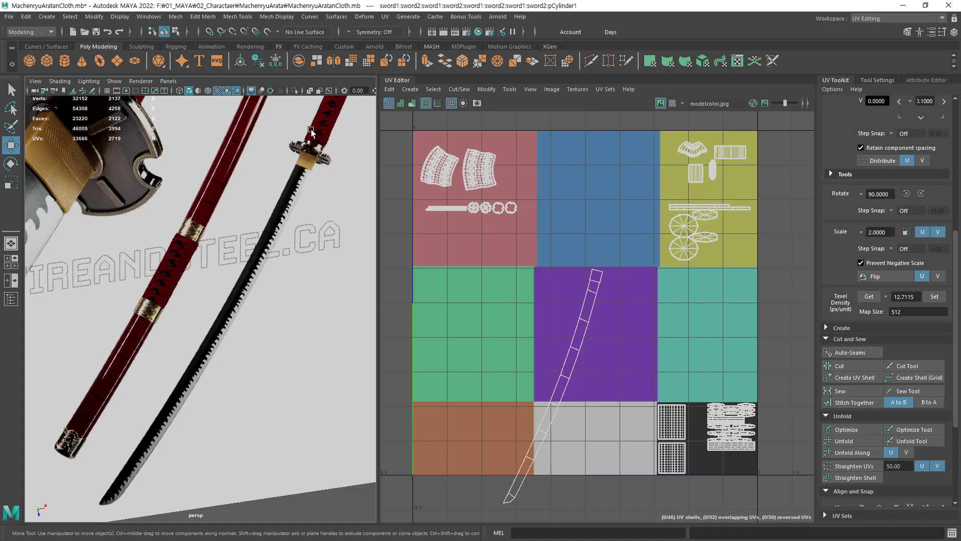
right_click_drag(264, 397, 142, 436, "alt")
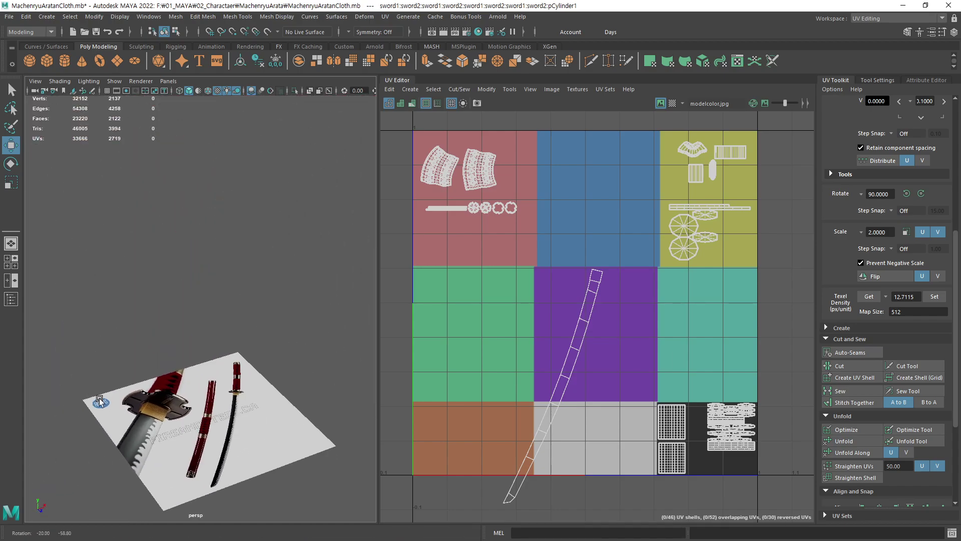
key("f")
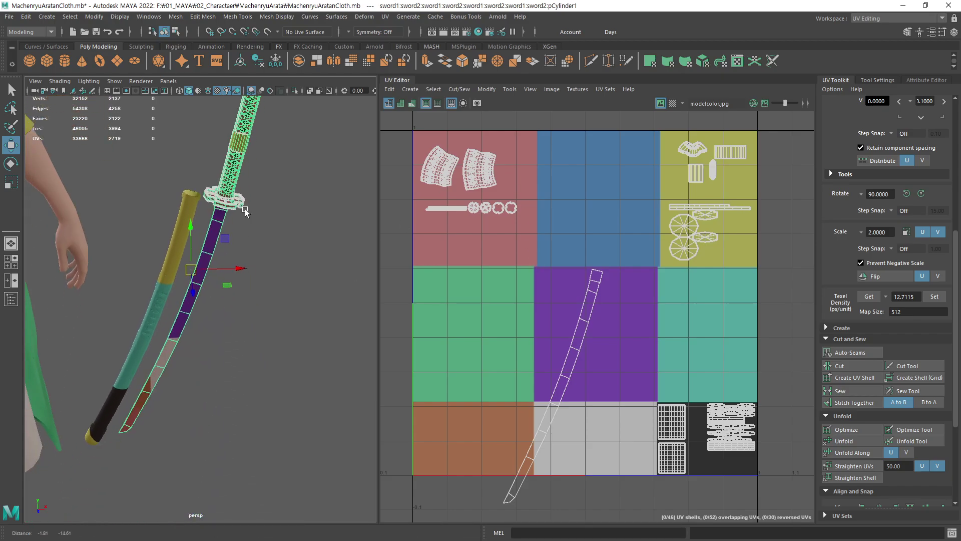
Zoom and orbit the perspective view to compare the sword with its reference image
scroll(245, 231, "up", 3)
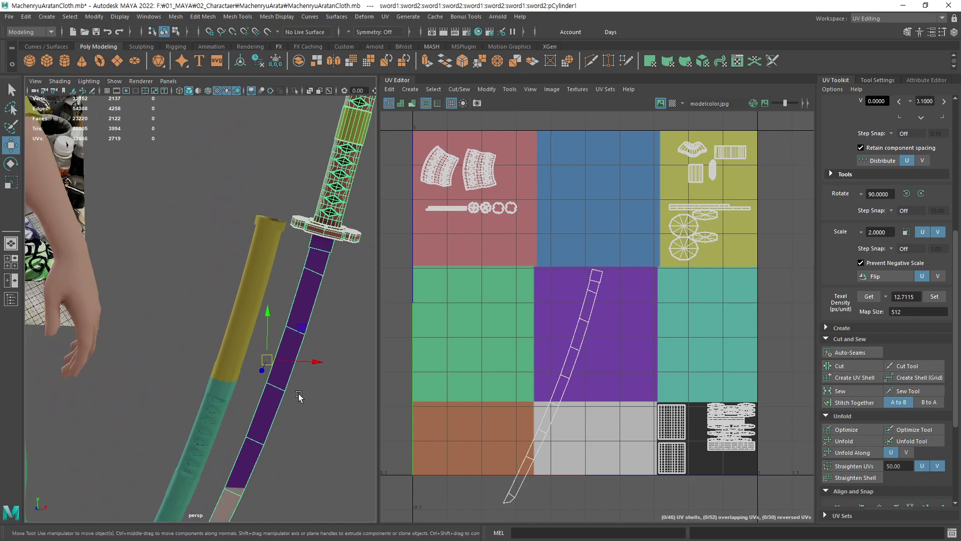
scroll(232, 224, "up", 2)
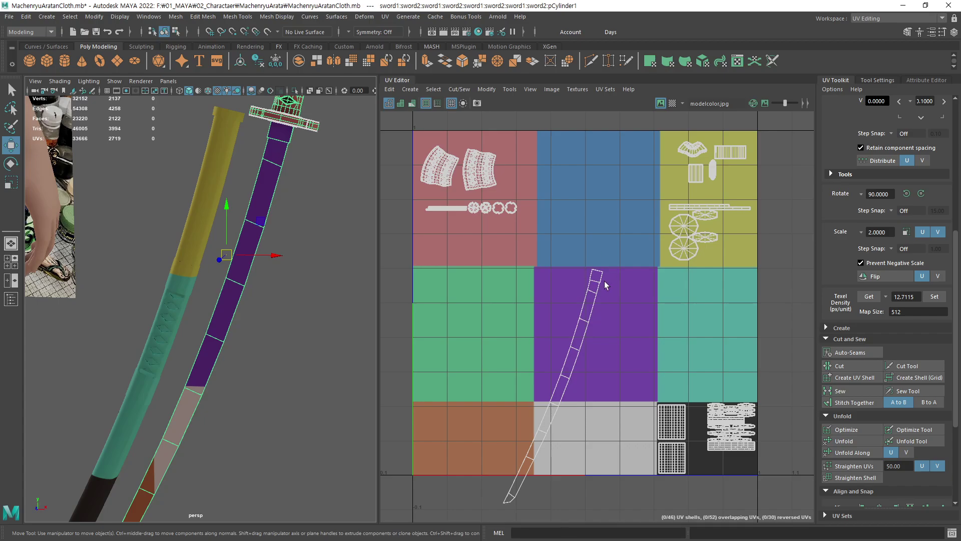
scroll(295, 214, "down", 3)
scroll(272, 250, "down", 4)
scroll(272, 300, "down", 4)
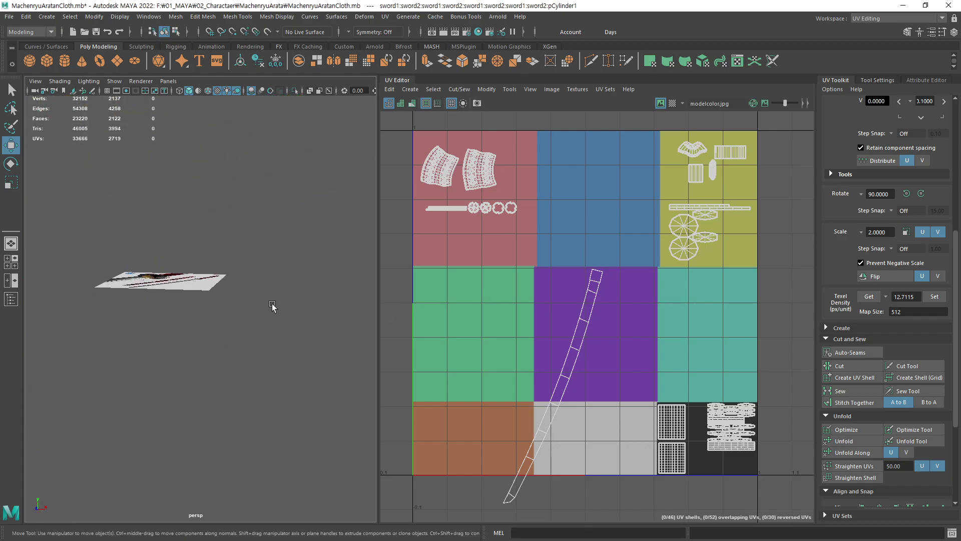
left_click_drag(168, 334, 180, 280, "alt")
scroll(251, 326, "up", 4)
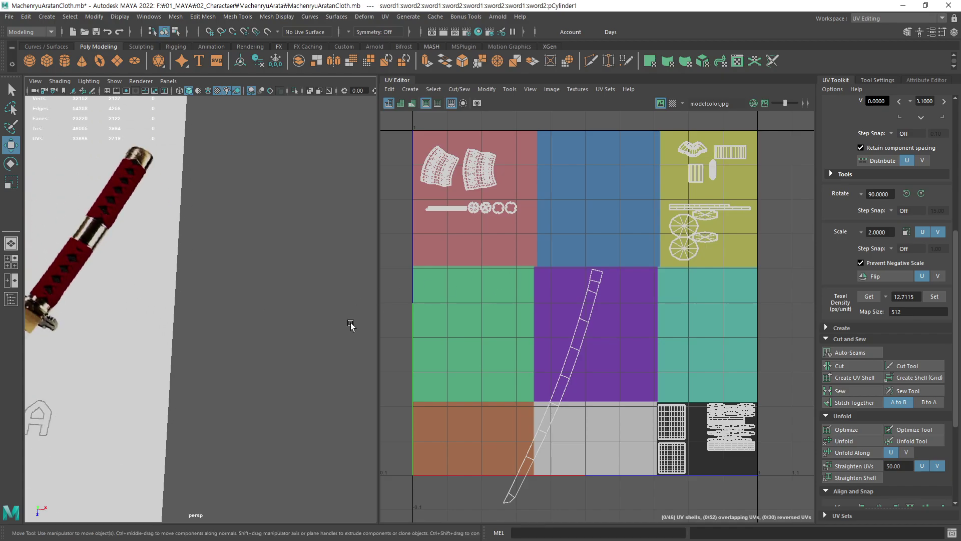
scroll(276, 347, "up", 3)
scroll(245, 341, "up", 2)
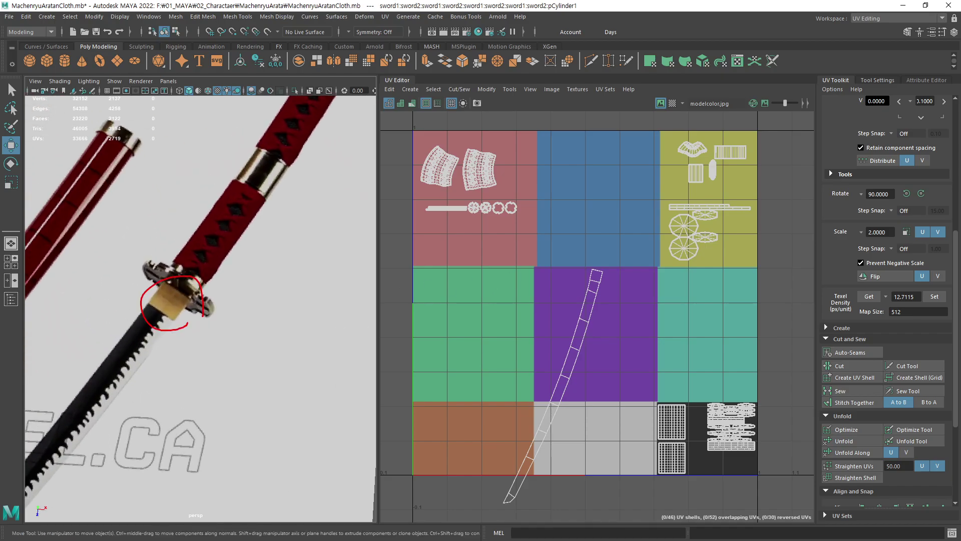
left_click_drag(142, 385, 125, 364)
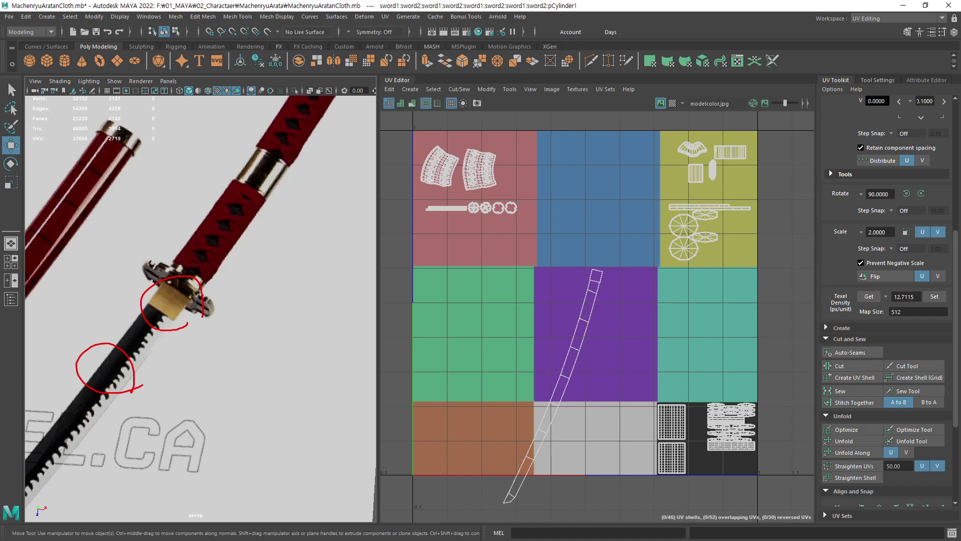
scroll(300, 337, "down", 5)
scroll(299, 337, "down", 5)
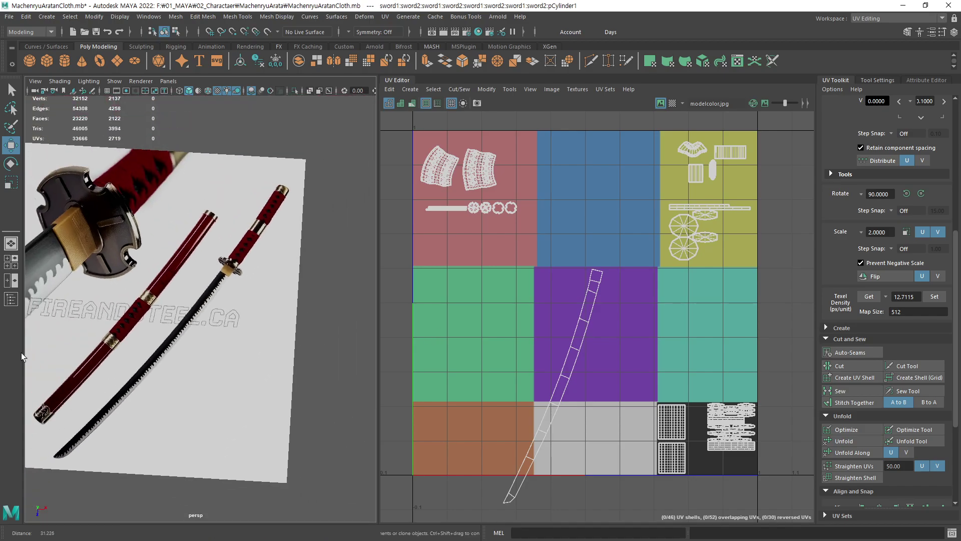
scroll(300, 336, "up", 3)
scroll(300, 337, "down", 5)
Zoom in close on the katana's hilt and guard beside the character
middle_click_drag(206, 360, 150, 365, "alt")
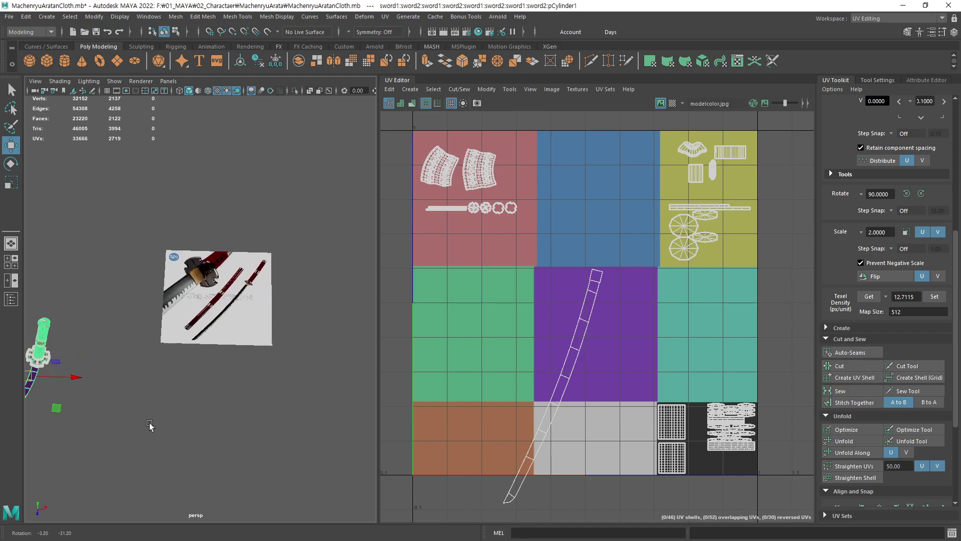
scroll(292, 387, "up", 5)
scroll(292, 387, "up", 2)
scroll(275, 350, "up", 2)
scroll(260, 321, "up", 2)
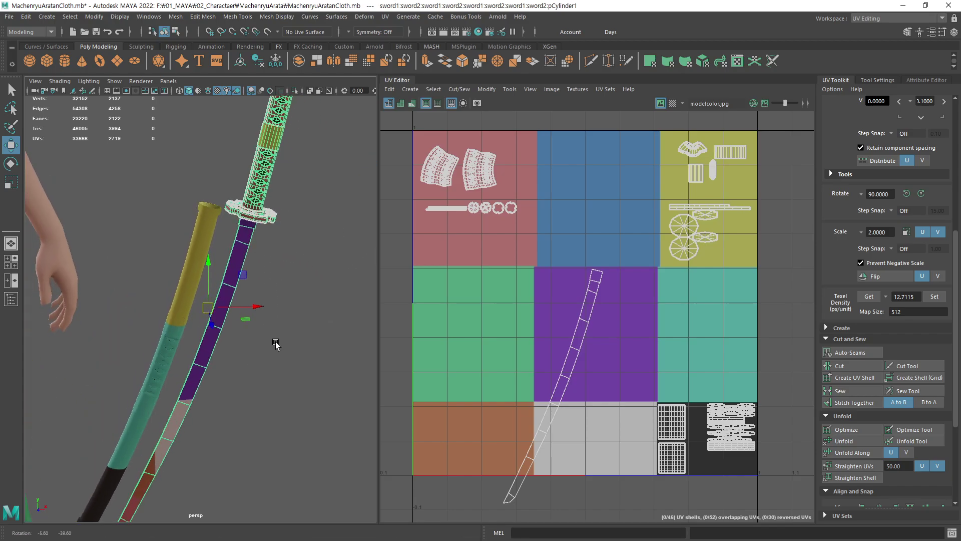
scroll(248, 292, "up", 2)
scroll(266, 320, "up", 1)
scroll(279, 343, "up", 3)
scroll(330, 349, "up", 2)
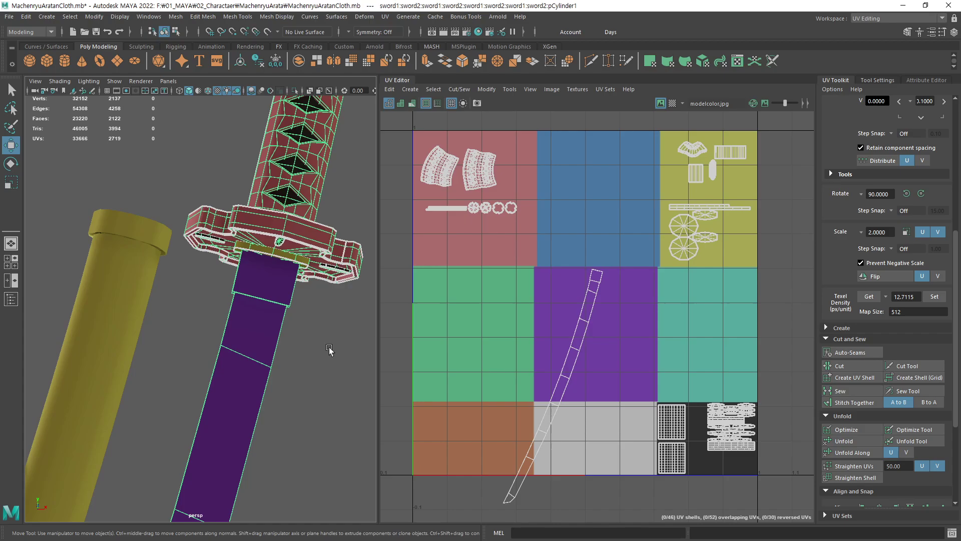
In face mode, marquee-select the top two collar faces of the blade's UV shell
middle_click_drag(566, 261, 502, 259, "alt")
scroll(557, 314, "up", 2)
mouse_move(714, 255)
middle_mouse_down("alt")
mouse_move(558, 358)
mouse_move(547, 318)
middle_mouse_up("alt")
scroll(558, 358, "up", 3)
key("ctrl+F11")
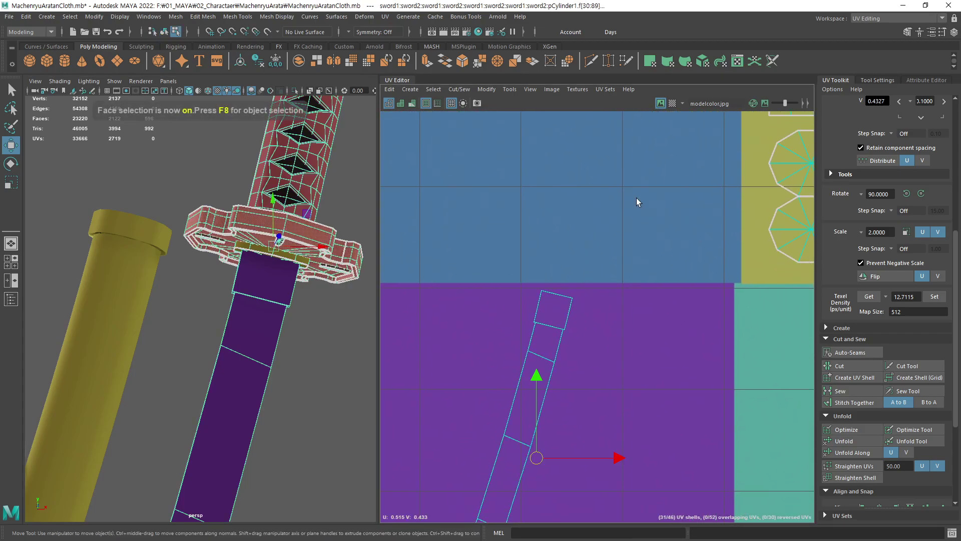
left_click_drag(614, 261, 479, 337)
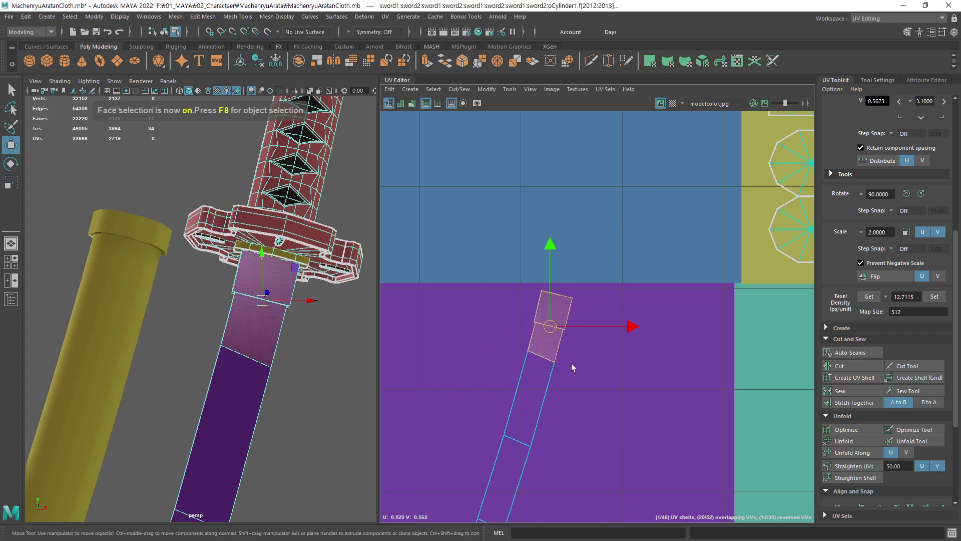
left_click_drag(593, 337, 474, 381, "ctrl")
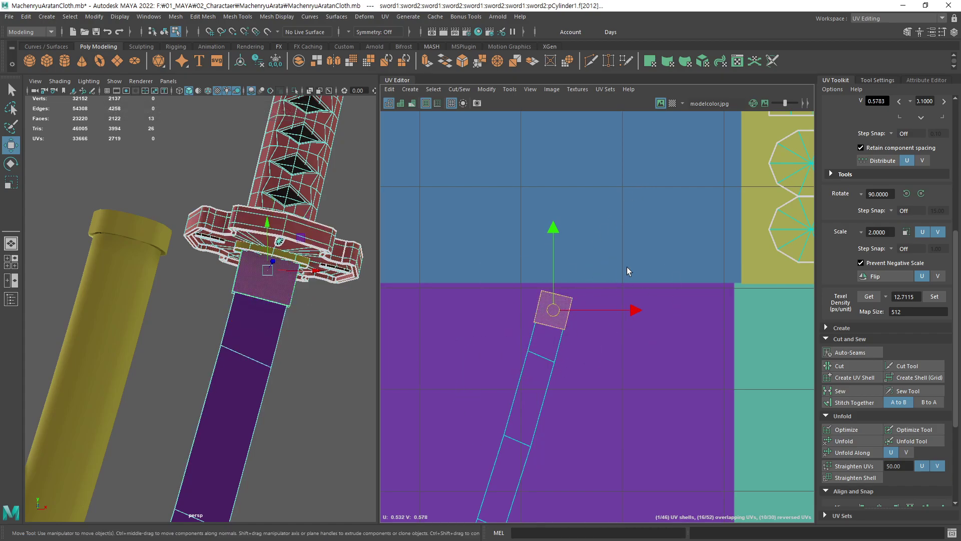
left_click_drag(627, 270, 489, 338)
mouse_move(302, 383)
left_mouse_down("alt")
mouse_move(228, 328)
mouse_move(289, 394)
mouse_move(289, 373)
mouse_move(243, 417)
left_mouse_up("alt")
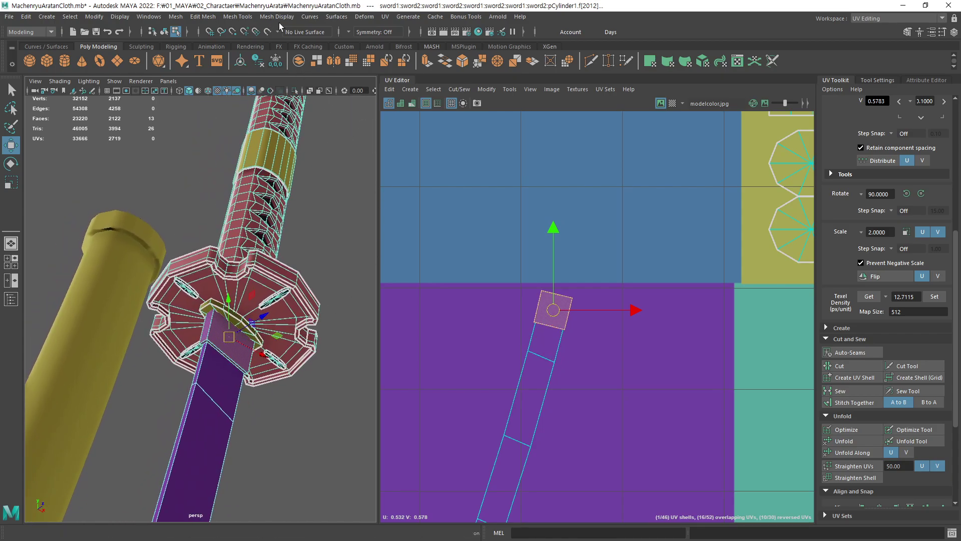
Apply camera-based projection to the collar faces and move the new shell up-left, outside the 0–1 tile
left_click(385, 16)
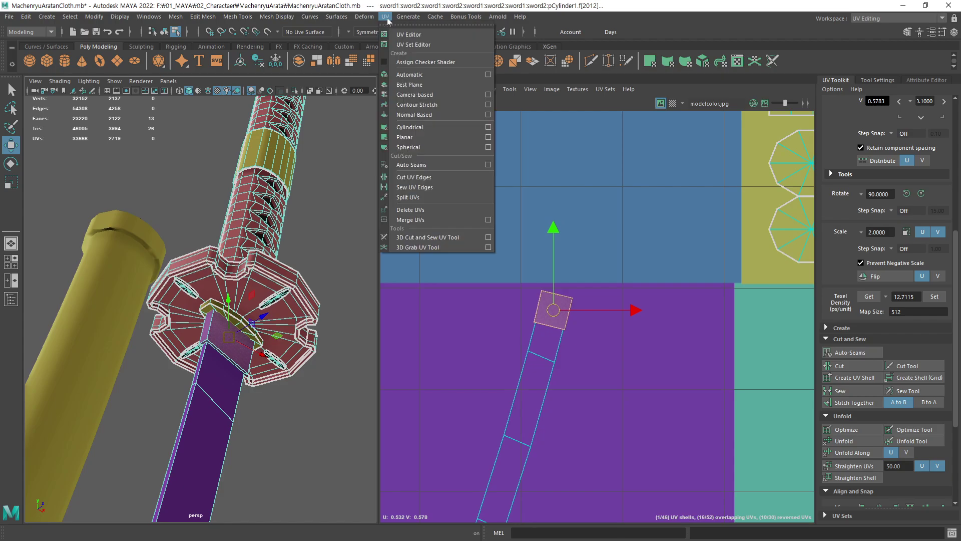
left_click(439, 95)
right_click_drag(554, 313, 418, 356, "alt")
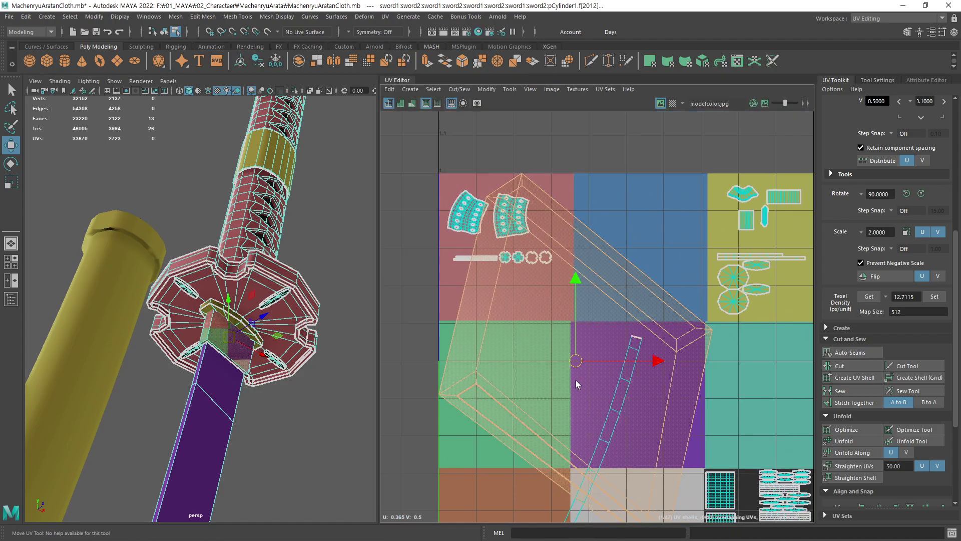
middle_click_drag(418, 356, 360, 275, "alt")
middle_click_drag(725, 427, 530, 338)
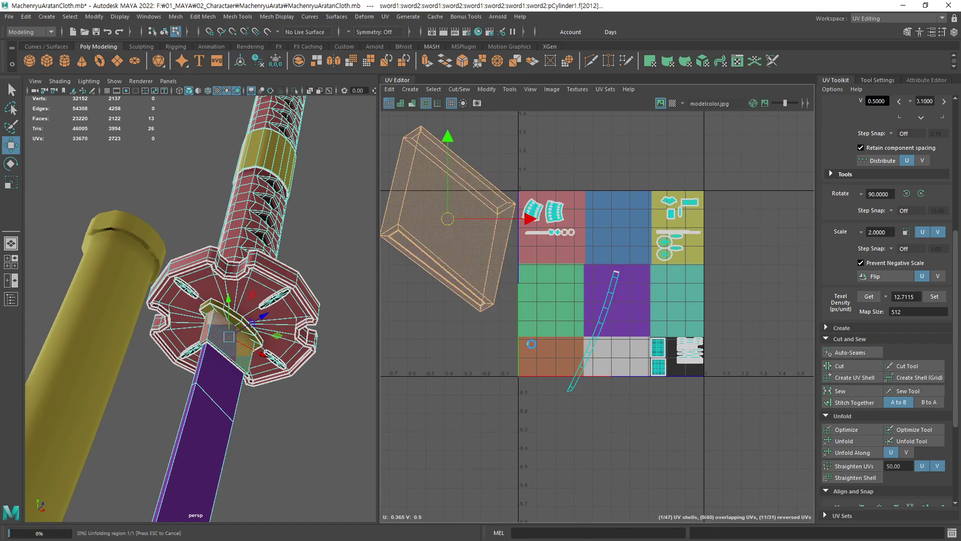
left_click(531, 338)
mouse_move(452, 240)
middle_mouse_down("alt")
mouse_move(552, 361)
mouse_move(551, 350)
middle_mouse_up("alt")
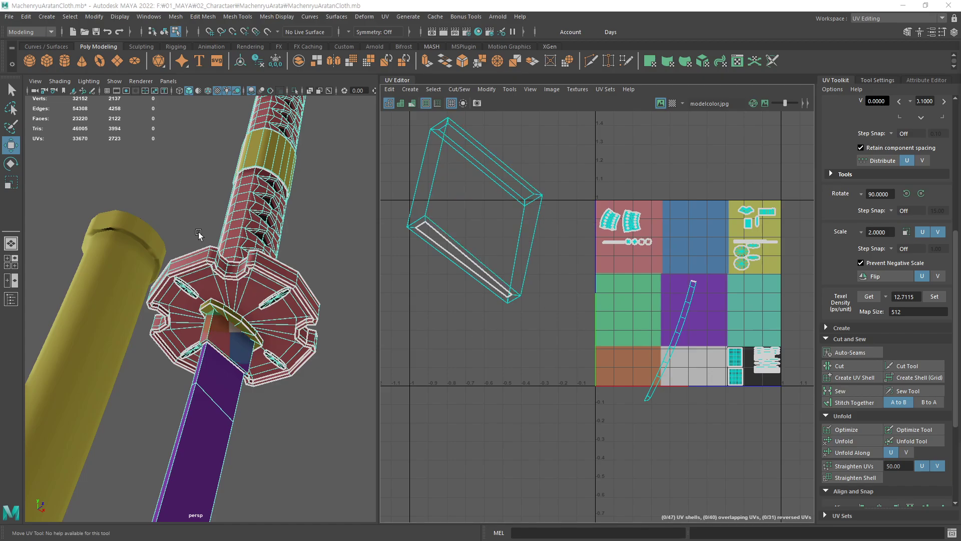
Select the collar shell minus its left strip, then delete the UVs of the remaining top strip
left_click_drag(292, 317, 326, 225, "alt")
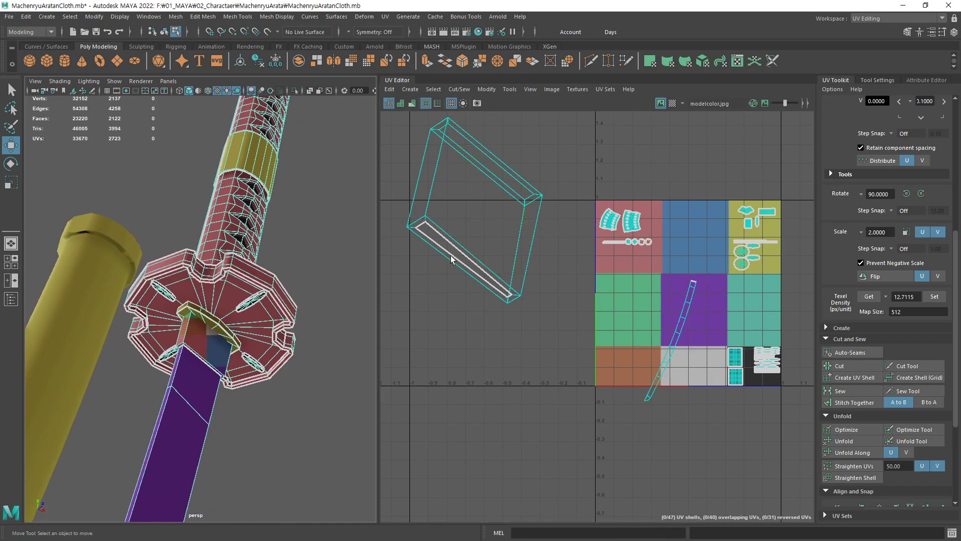
middle_click_drag(450, 259, 462, 322, "alt")
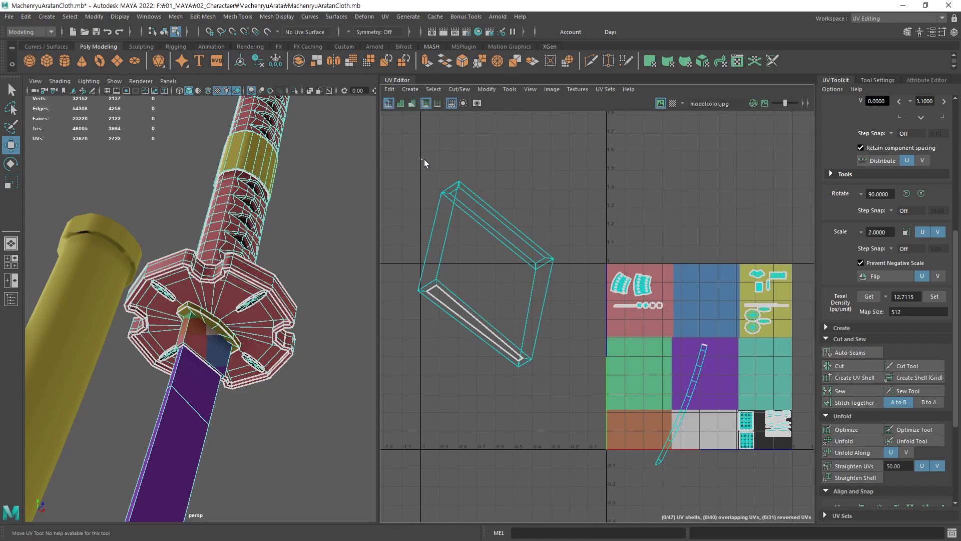
mouse_move(425, 159)
left_mouse_down()
mouse_move(593, 286)
mouse_move(423, 360)
mouse_move(440, 387)
left_mouse_up()
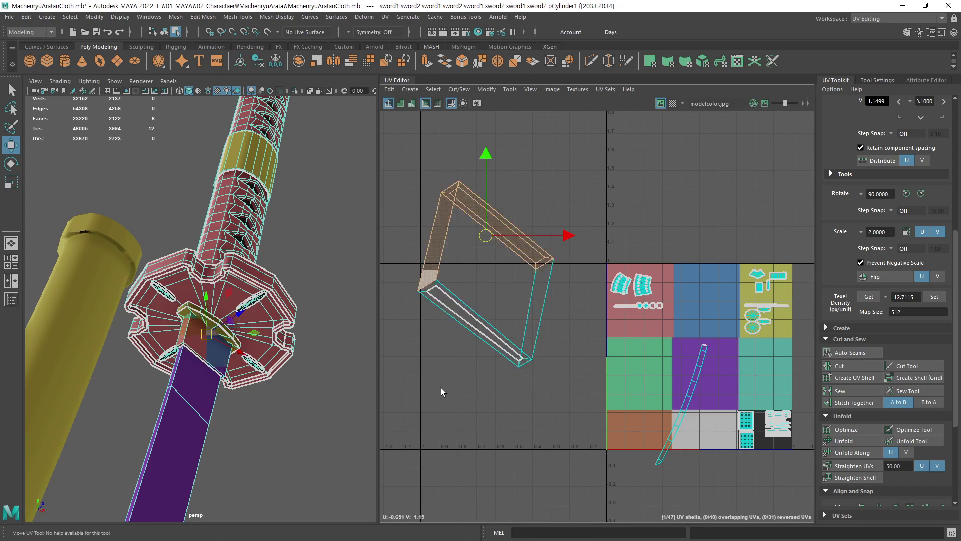
left_click_drag(404, 260, 453, 195, "ctrl")
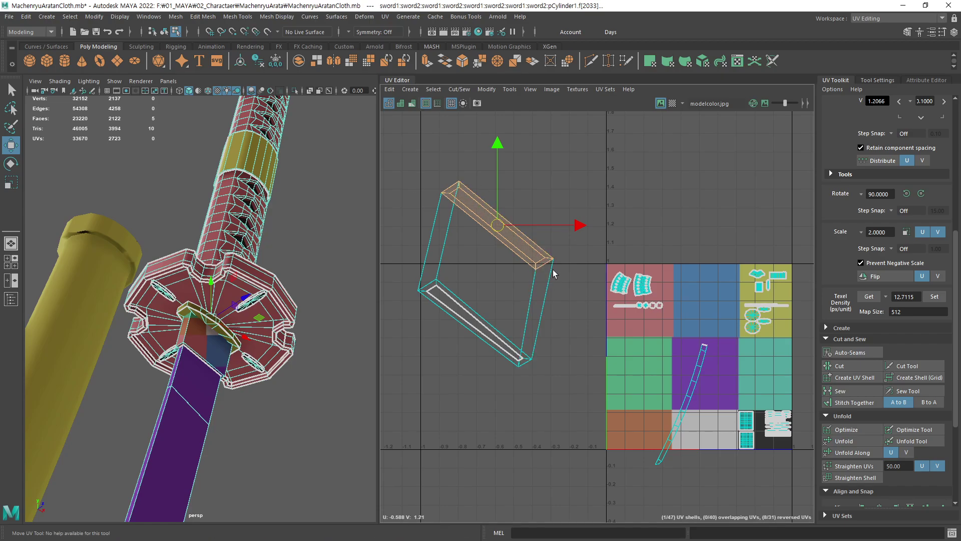
middle_click_drag(583, 270, 616, 280, "alt")
left_click_drag(627, 272, 642, 273)
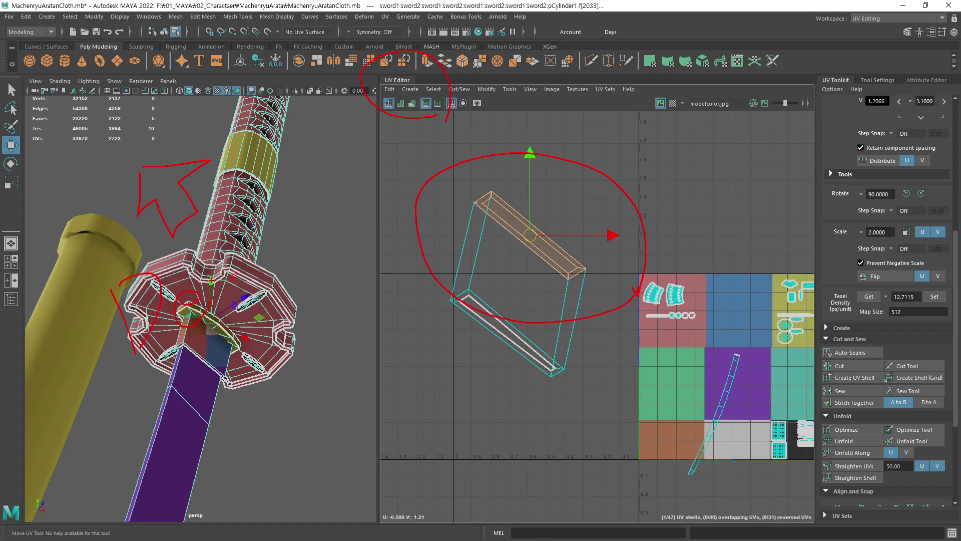
left_click_drag(566, 257, 557, 253)
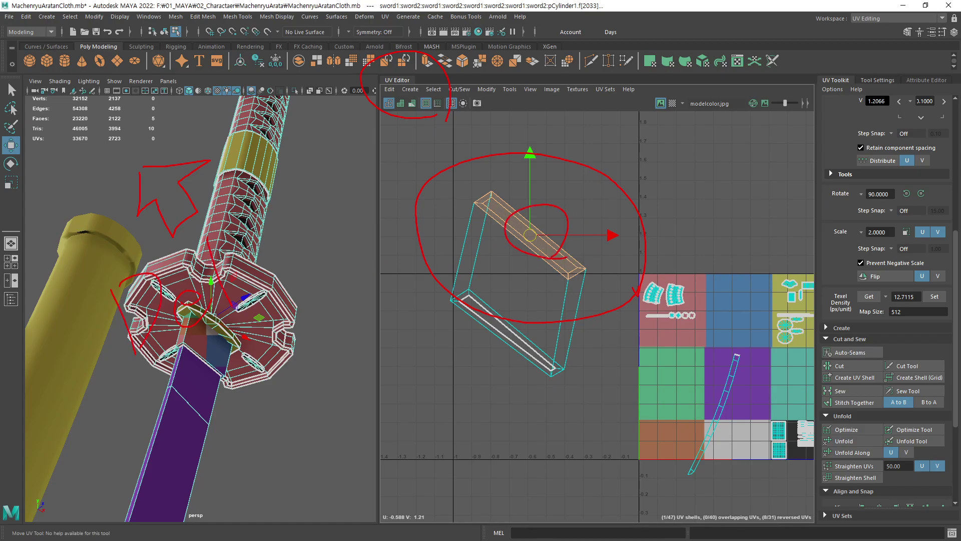
left_click_drag(176, 243, 131, 326)
key("Escape")
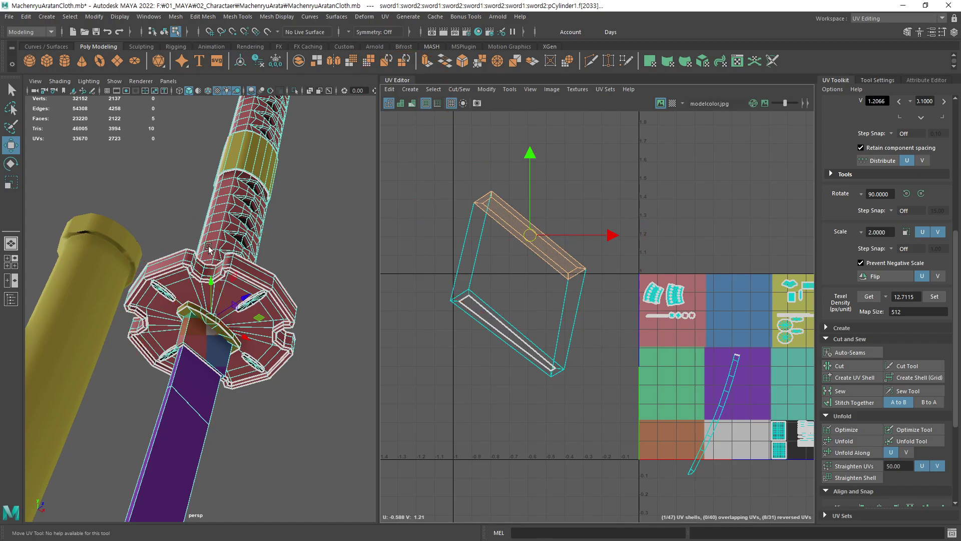
middle_click_drag(448, 263, 524, 283, "alt")
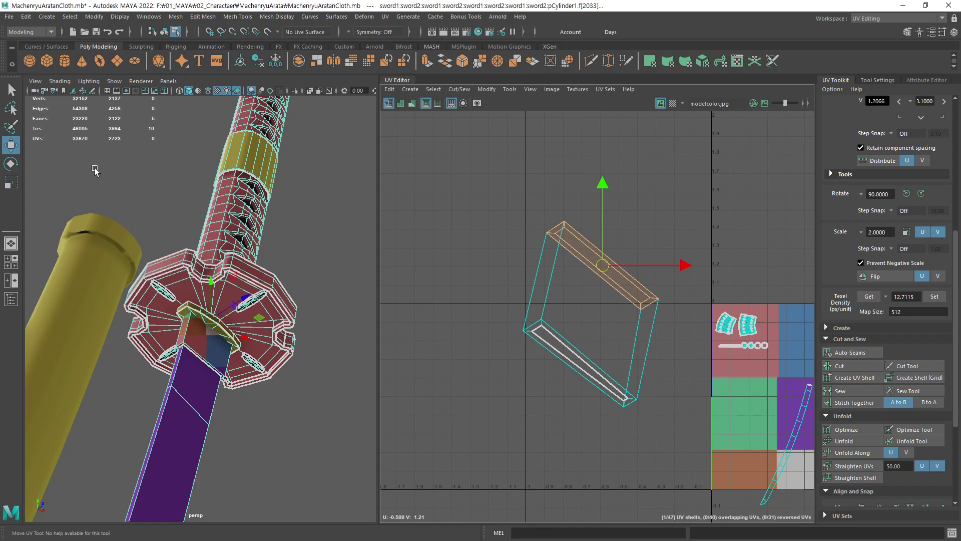
key("Delete")
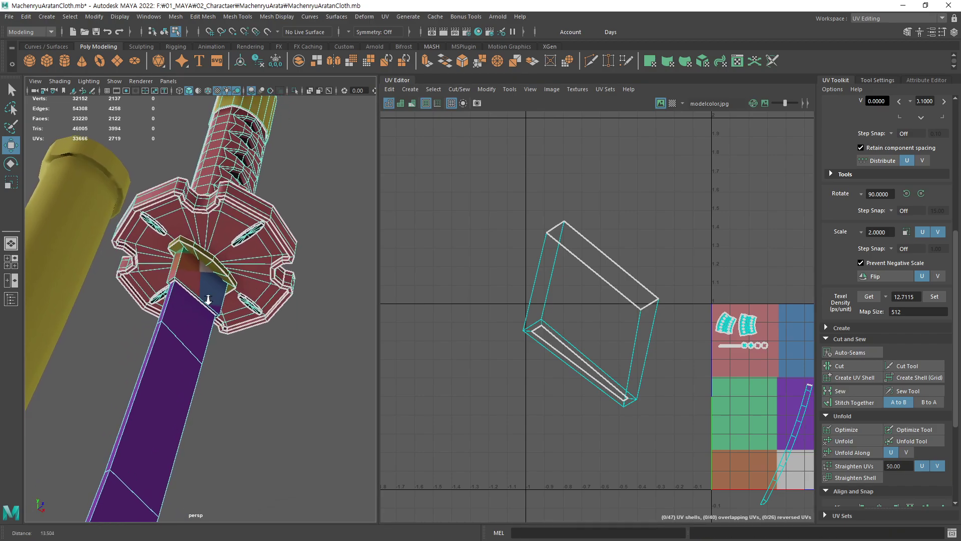
Select the collar shell's left and right side edges and cut the UVs along them
right_click_drag(192, 382, 269, 319, "alt")
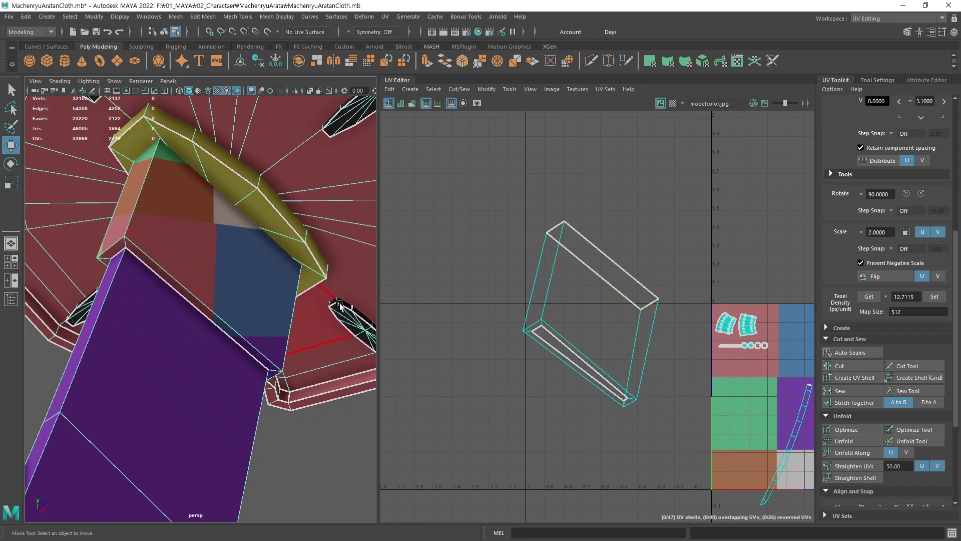
scroll(549, 378, "up", 1)
scroll(608, 339, "up", 2)
scroll(581, 339, "up", 2)
middle_click_drag(580, 339, 565, 376, "alt")
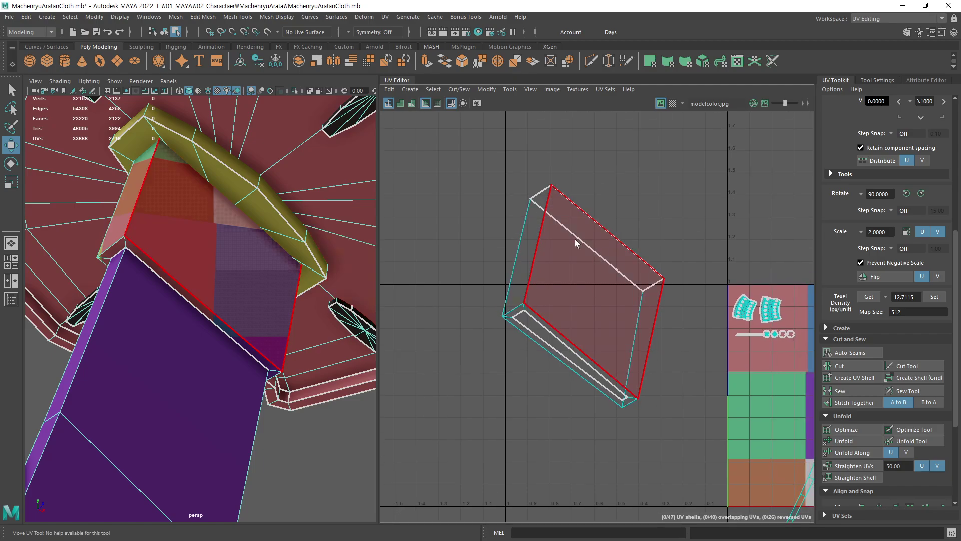
key("F10")
left_click_drag(498, 241, 542, 259)
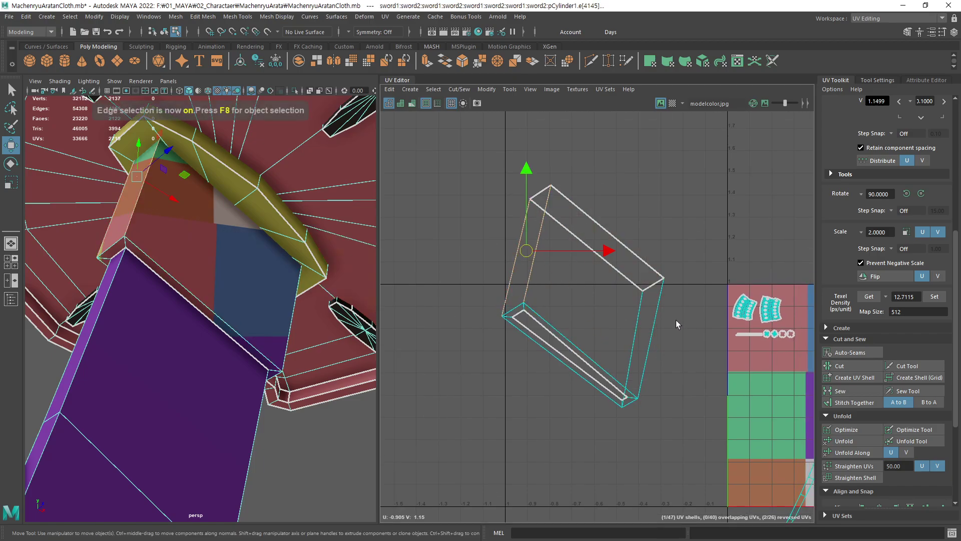
left_click_drag(675, 320, 617, 344)
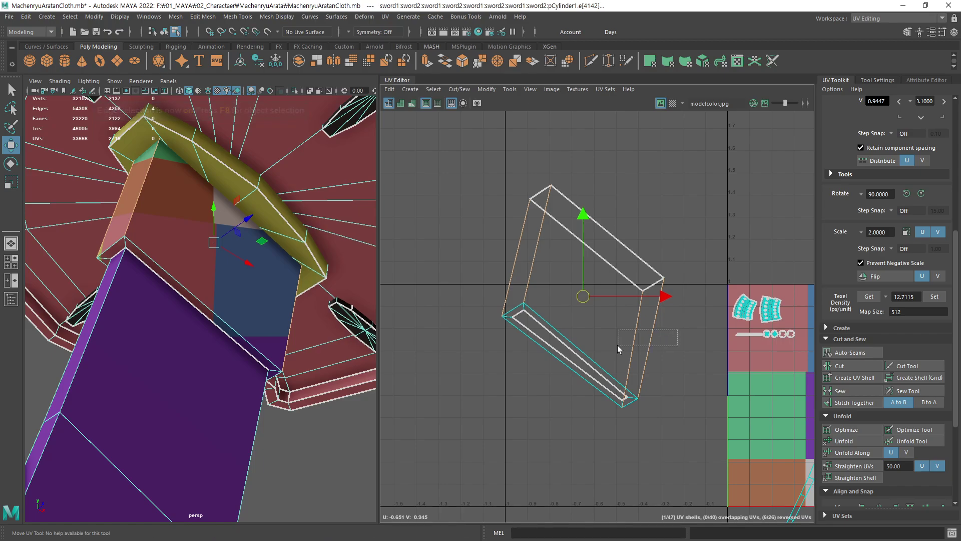
left_click_drag(539, 278, 671, 350)
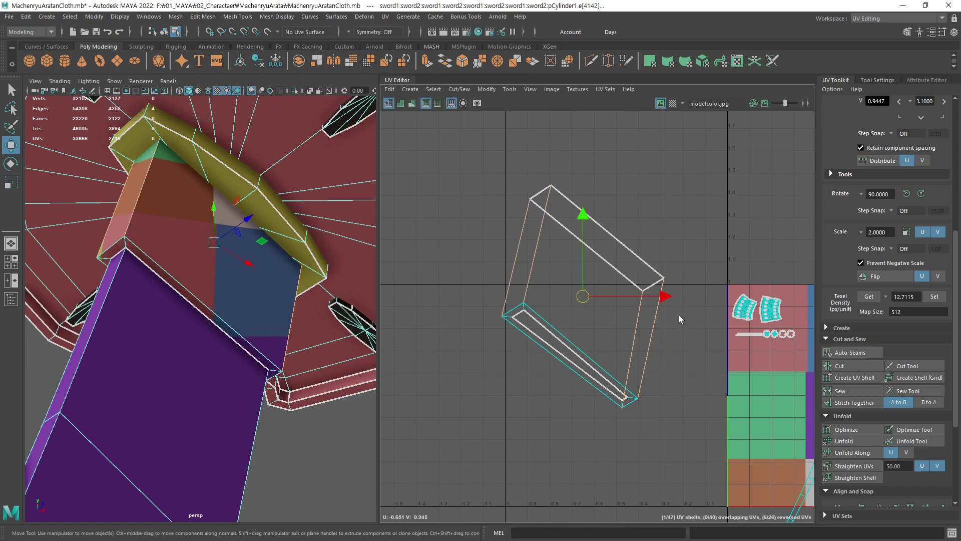
left_click_drag(678, 314, 620, 336)
left_click_drag(498, 246, 563, 317, "shift")
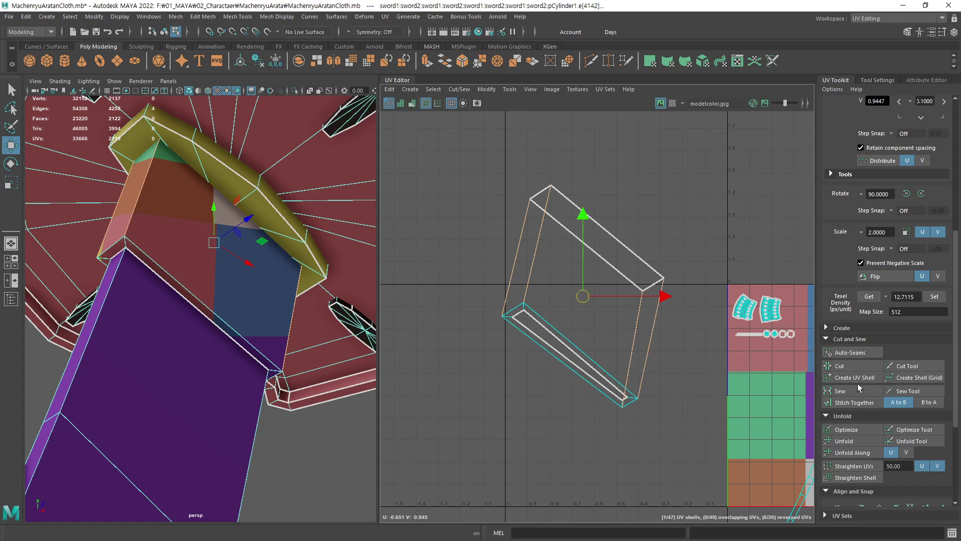
left_click(858, 365)
left_click(737, 206)
Select all the collar shell's faces, unfold them flat, and clear the selection
right_click_drag(632, 322, 486, 323, "alt")
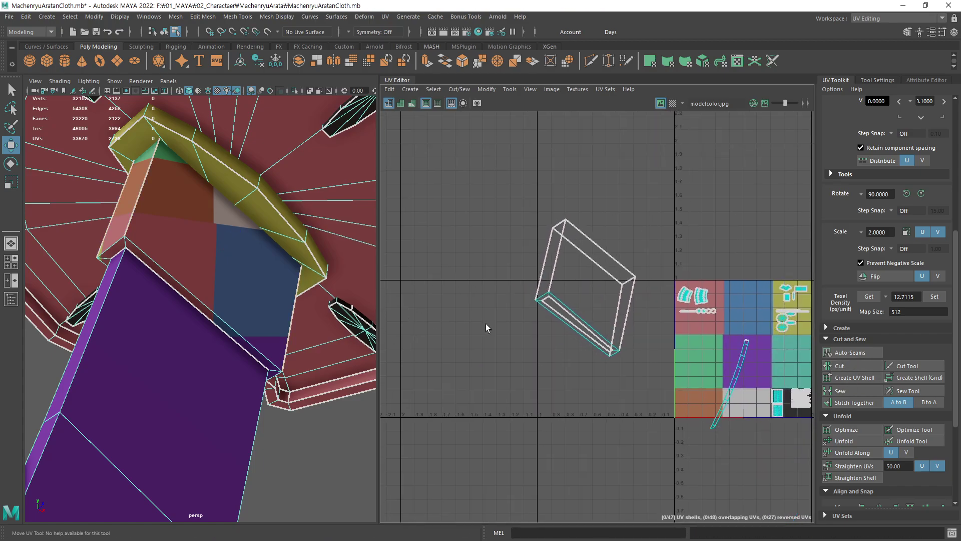
right_click_drag(635, 236, 609, 227)
left_click_drag(607, 205, 780, 360)
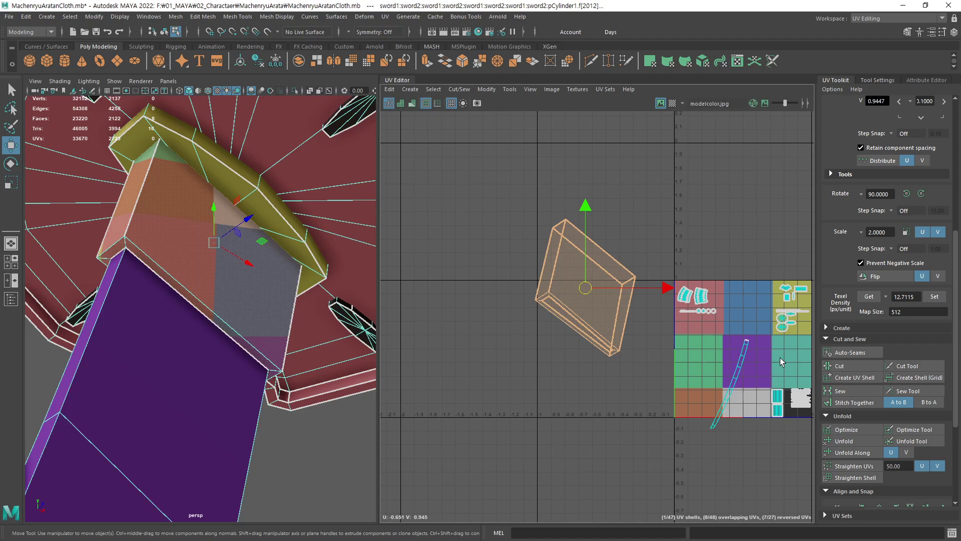
left_click(843, 441)
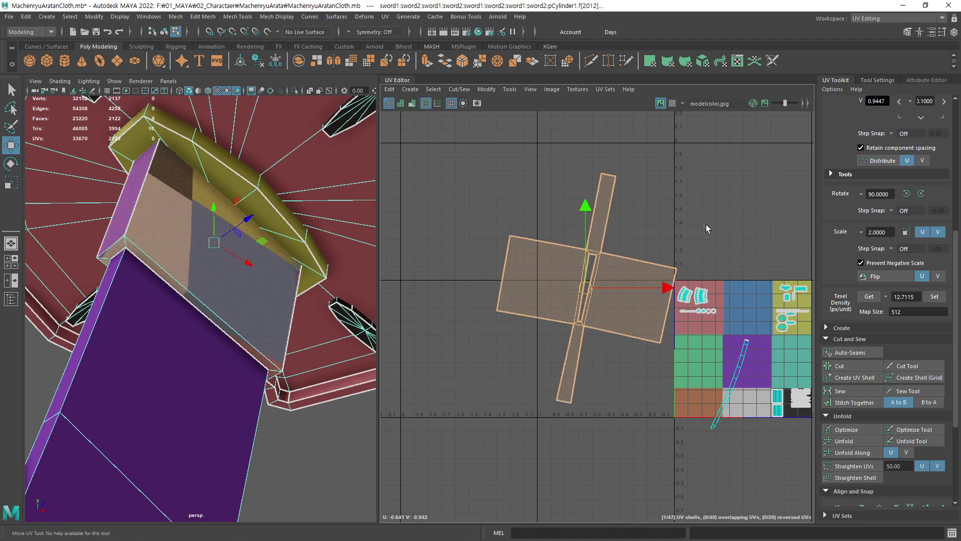
key("F8")
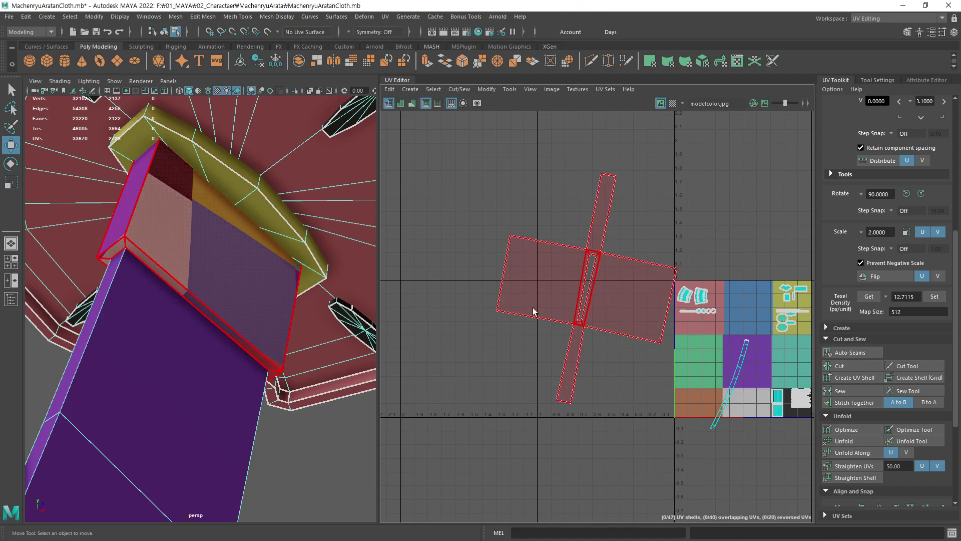
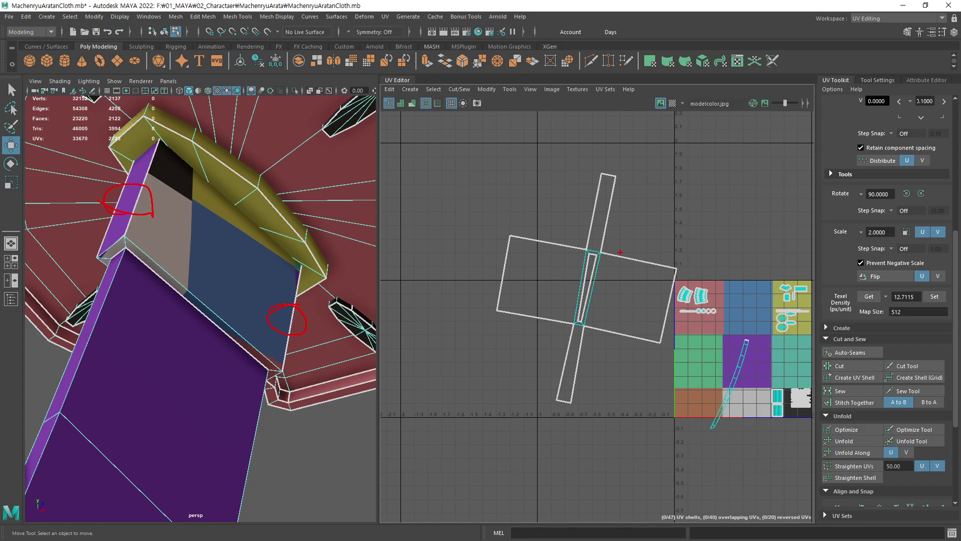
Rotate the cross-shaped UV shell so it stands upright
middle_click_drag(580, 392, 563, 354, "alt")
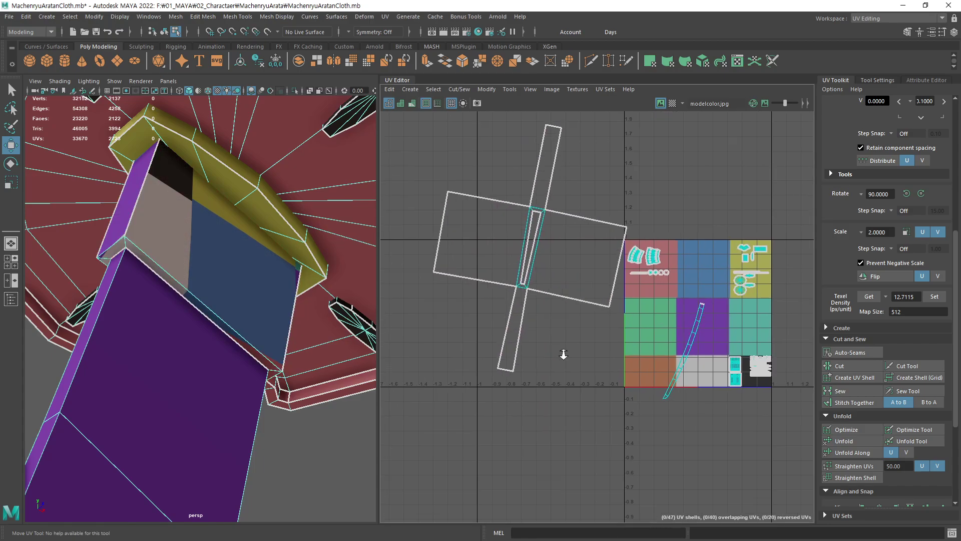
scroll(564, 354, "up", 3)
key("e")
mouse_move(578, 391)
right_mouse_down()
mouse_move(578, 367)
mouse_move(530, 339)
right_mouse_up()
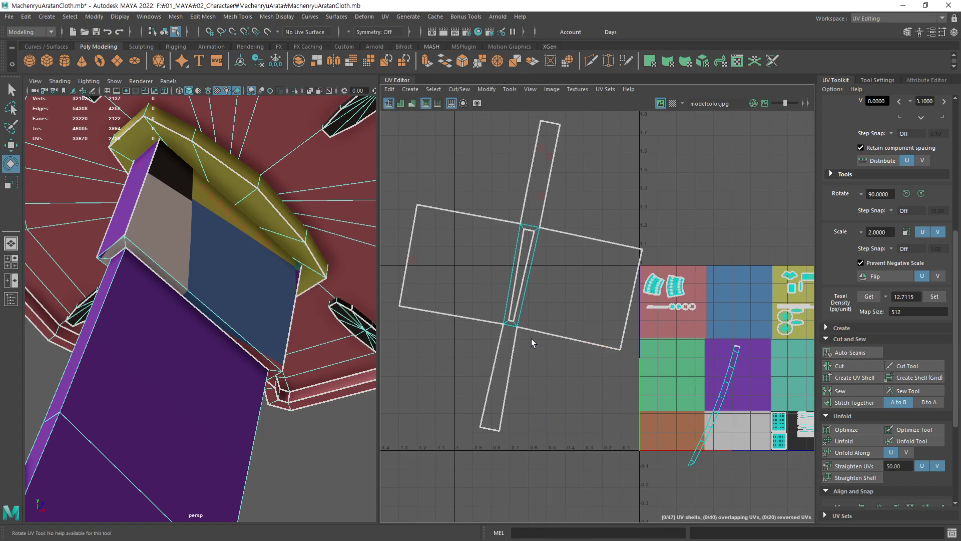
left_click_drag(546, 419, 566, 418)
left_click(570, 418)
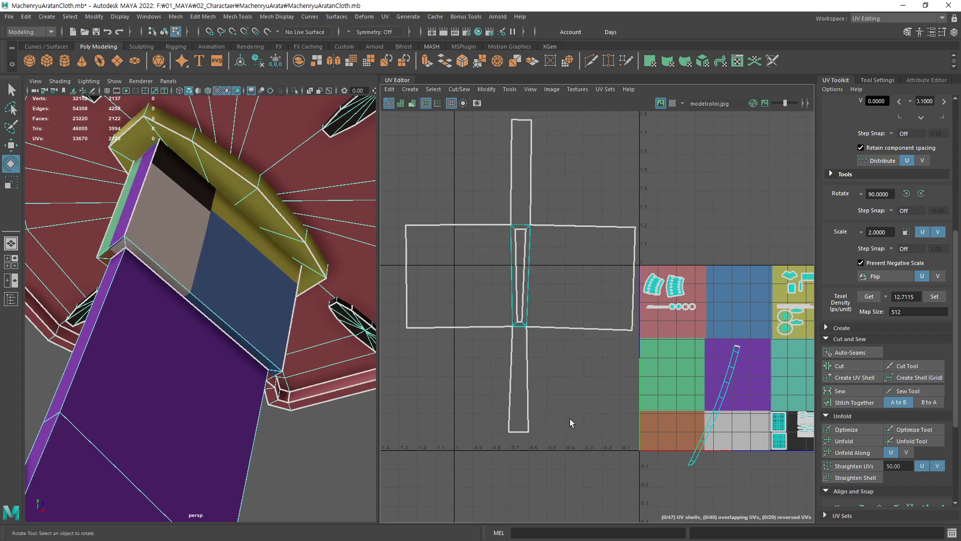
Straighten the cross shell along an edge of its central strip
right_click_drag(538, 299, 536, 272)
left_click(521, 225)
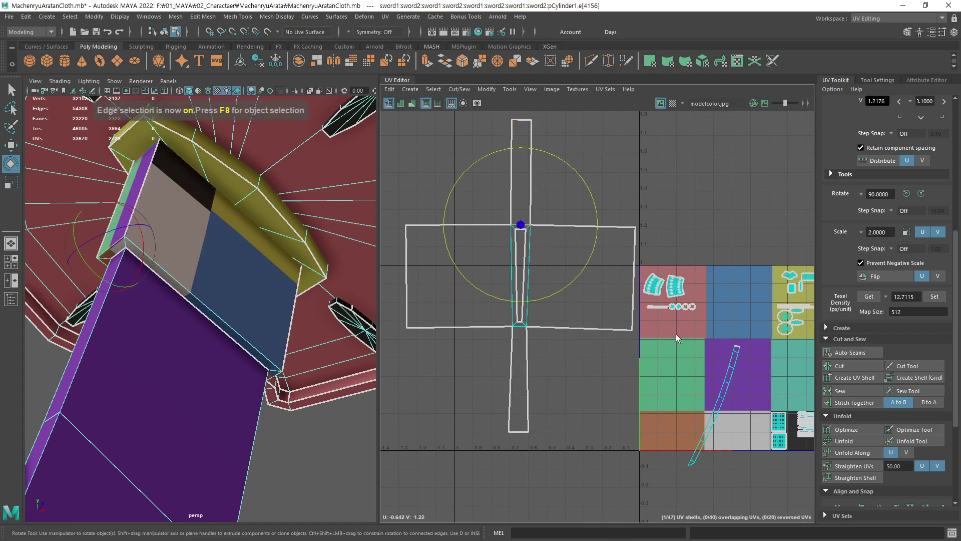
left_click(860, 479)
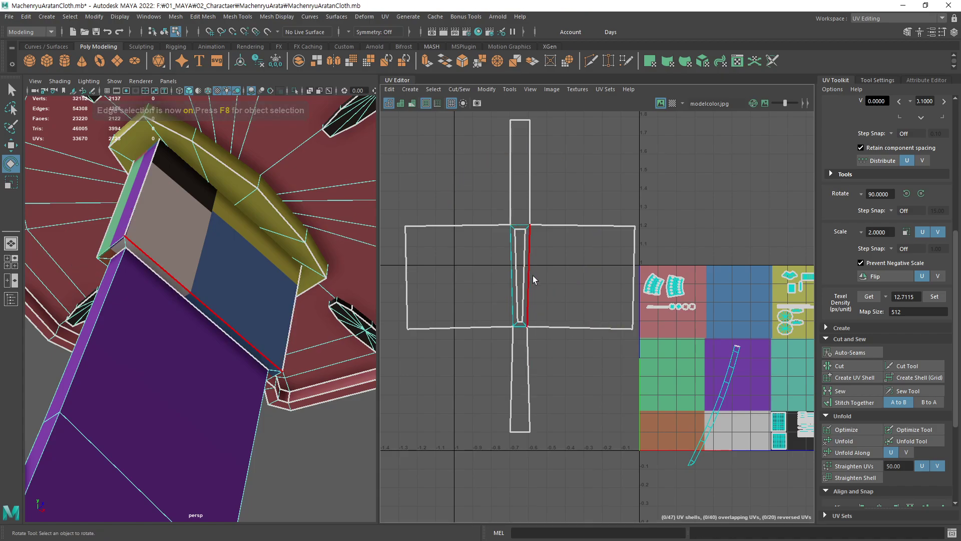
Freeze the cylinder's transformations
right_click_drag(532, 280, 565, 224)
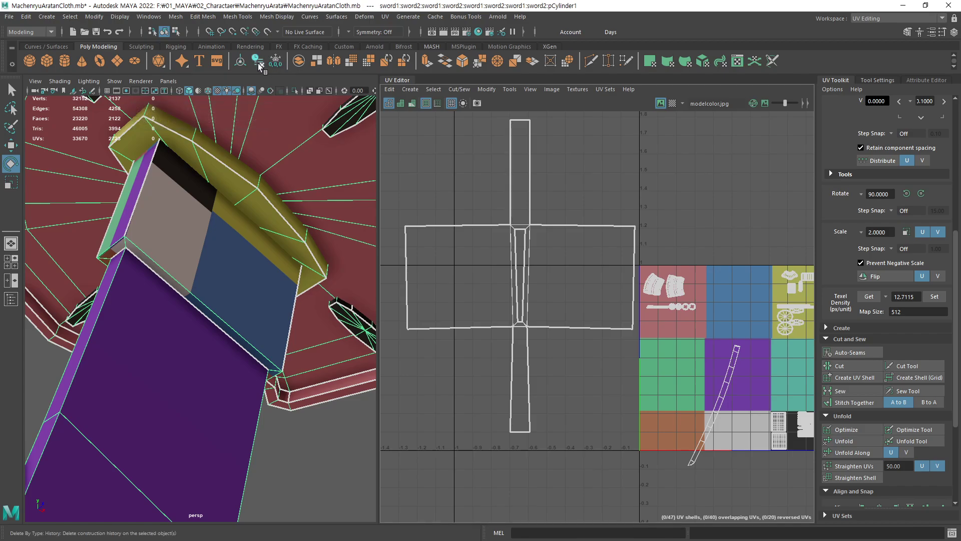
left_click(275, 59)
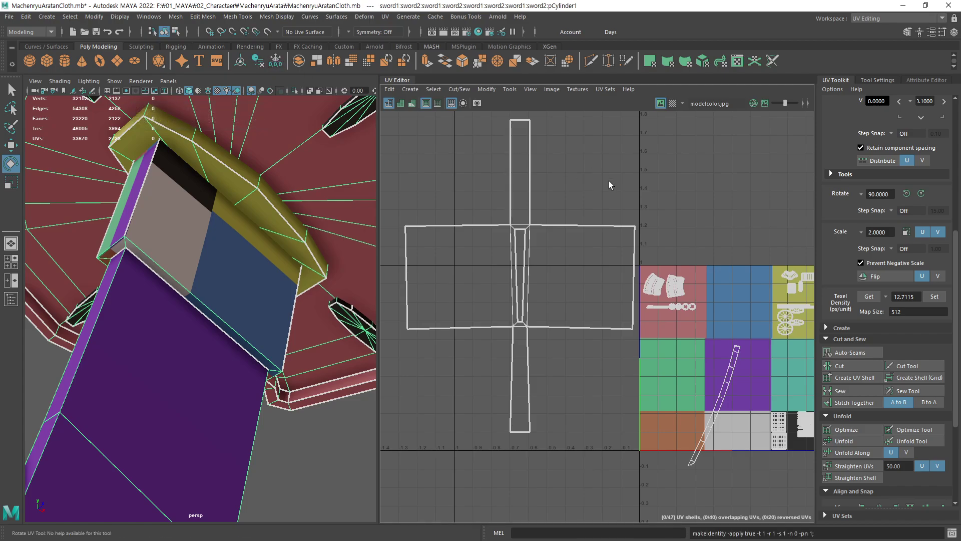
scroll(632, 377, "down", 3)
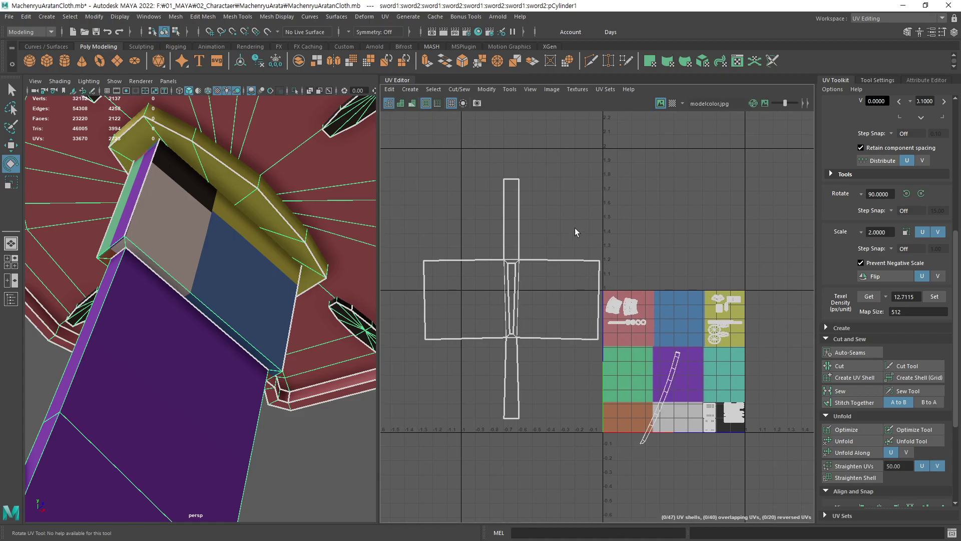
right_click_drag(564, 230, 551, 223)
Shrink the cross-shaped UV shell down to a tiny patch
left_click(494, 279)
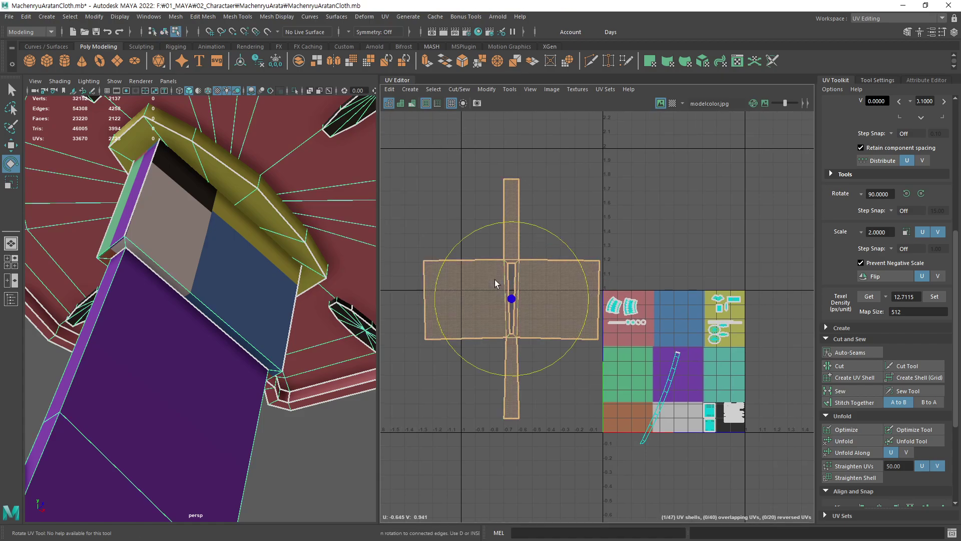
key("r")
middle_click_drag(715, 222, 641, 271)
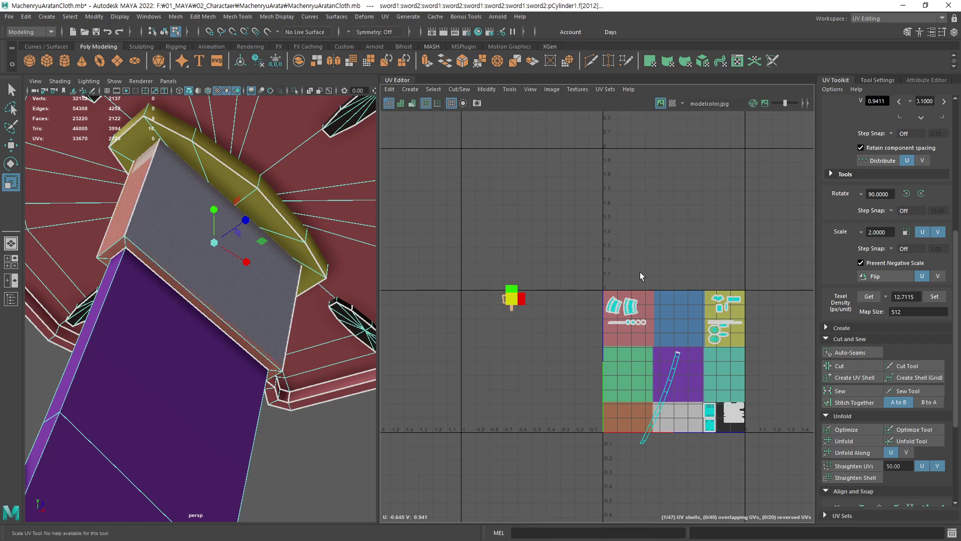
mouse_move(523, 353)
middle_mouse_down("alt")
mouse_move(436, 361)
mouse_move(713, 394)
middle_mouse_up("alt")
scroll(459, 379, "up", 2)
Move the small shell into the yellow tile and scale it down further to fit
key("w")
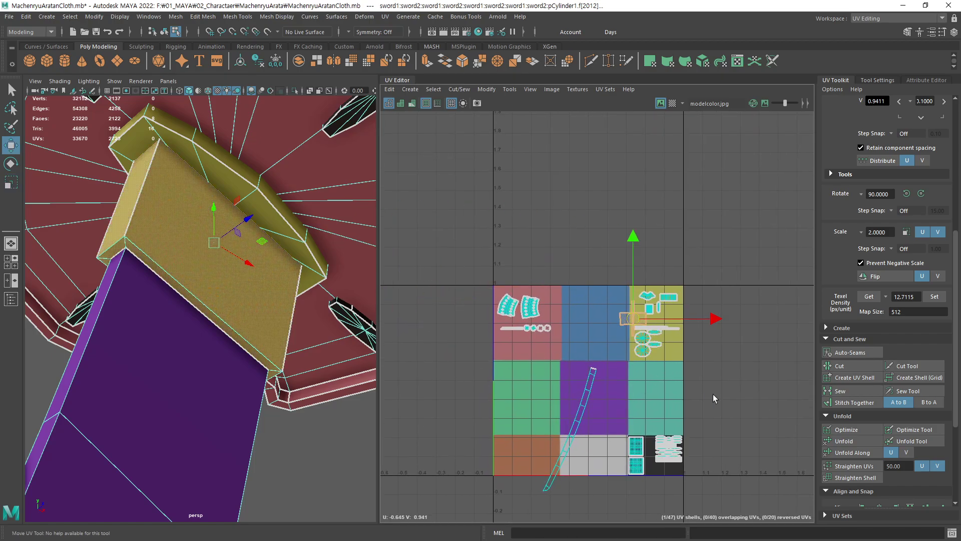
middle_click_drag(574, 367, 517, 366, "alt")
scroll(517, 366, "up", 5)
scroll(600, 350, "down", 2)
scroll(683, 392, "up", 2)
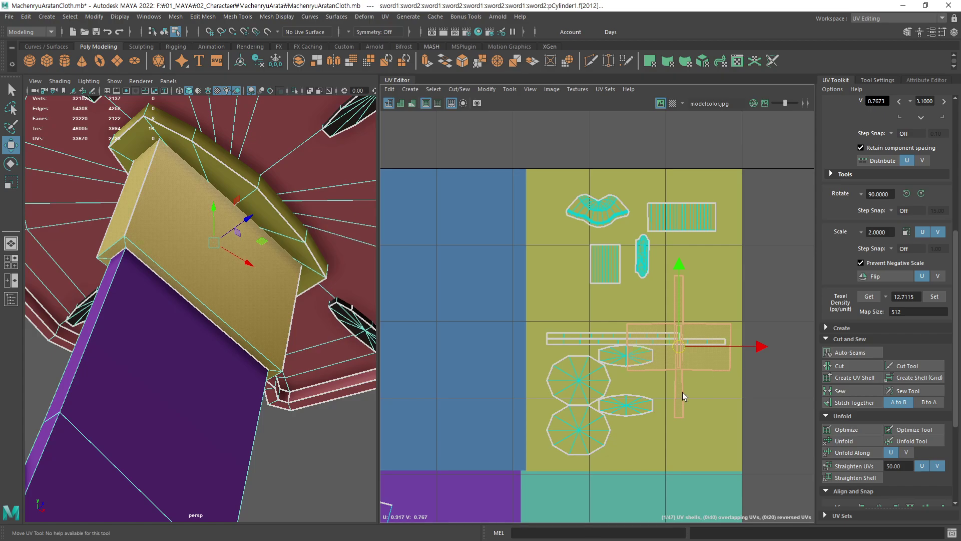
key("r")
mouse_move(756, 351)
middle_mouse_down()
mouse_move(721, 372)
mouse_move(743, 342)
mouse_move(695, 312)
middle_mouse_up()
key("w")
left_click(770, 383)
Orbit the 3D view to show the sword's guard and handle
scroll(497, 343, "down", 3)
scroll(461, 345, "up", 2)
scroll(577, 354, "up", 3)
scroll(225, 350, "down", 3)
left_click_drag(200, 350, 237, 389, "alt")
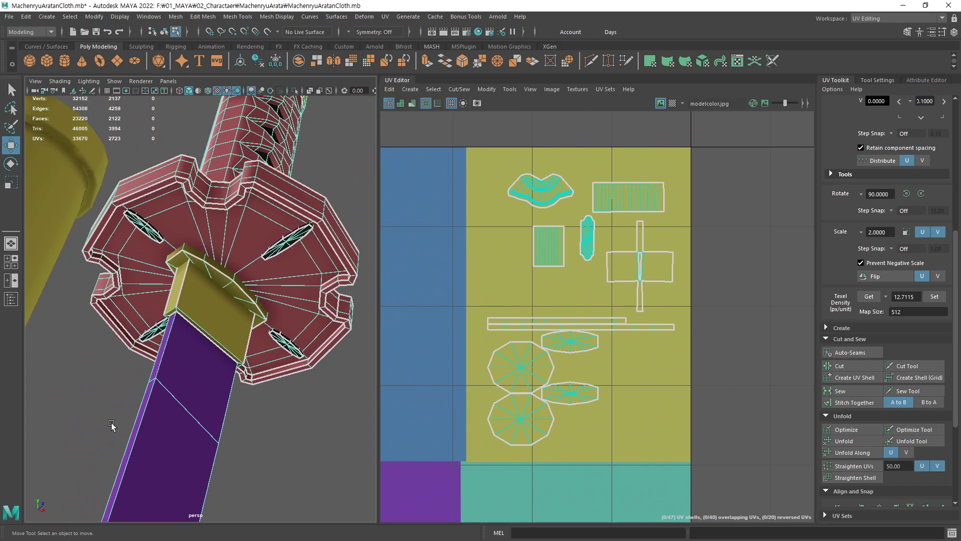
key("F8")
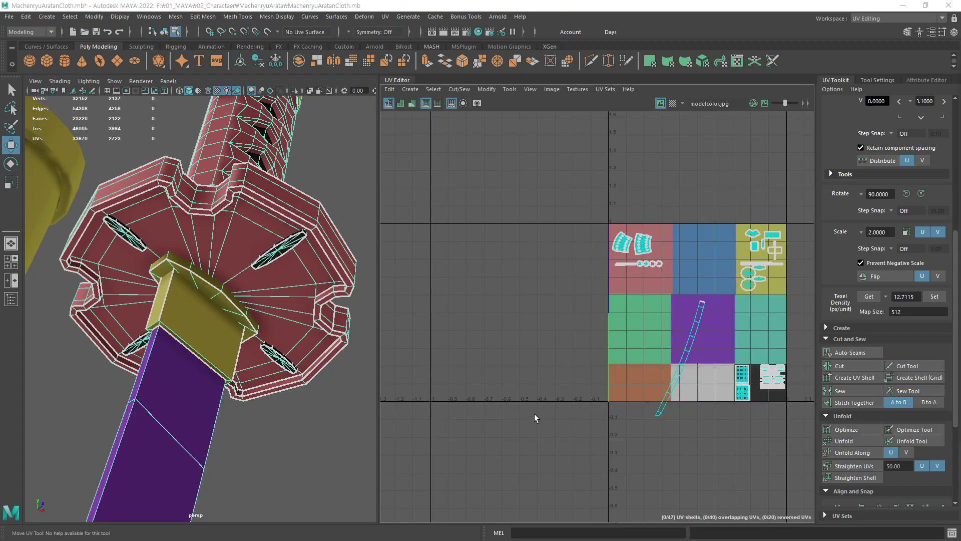
Select the long sword strip's faces and view the whole sword
left_click(216, 416)
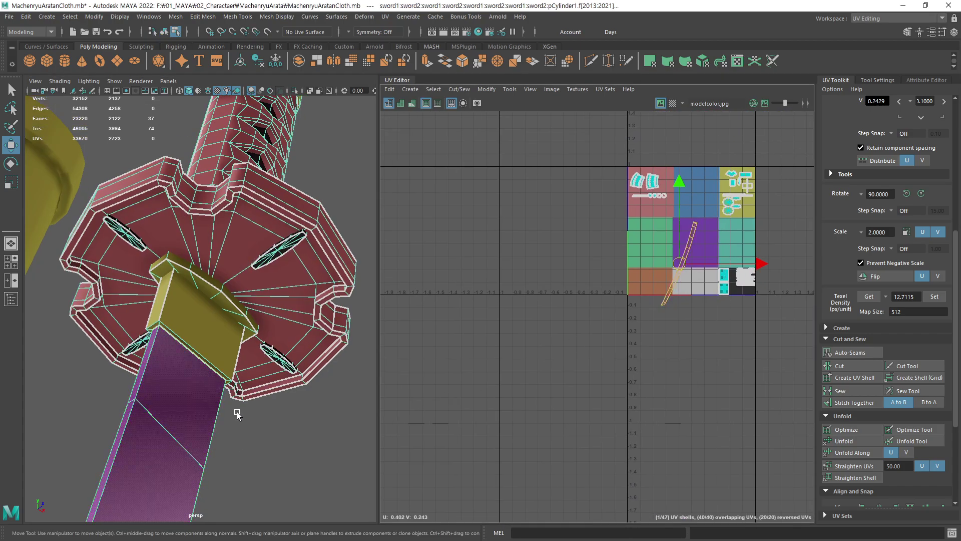
scroll(237, 413, "down", 5)
scroll(237, 414, "down", 5)
mouse_move(237, 413)
left_mouse_down("alt")
mouse_move(243, 349)
mouse_move(236, 376)
mouse_move(318, 274)
mouse_move(285, 302)
mouse_move(275, 354)
mouse_move(266, 356)
left_mouse_up("alt")
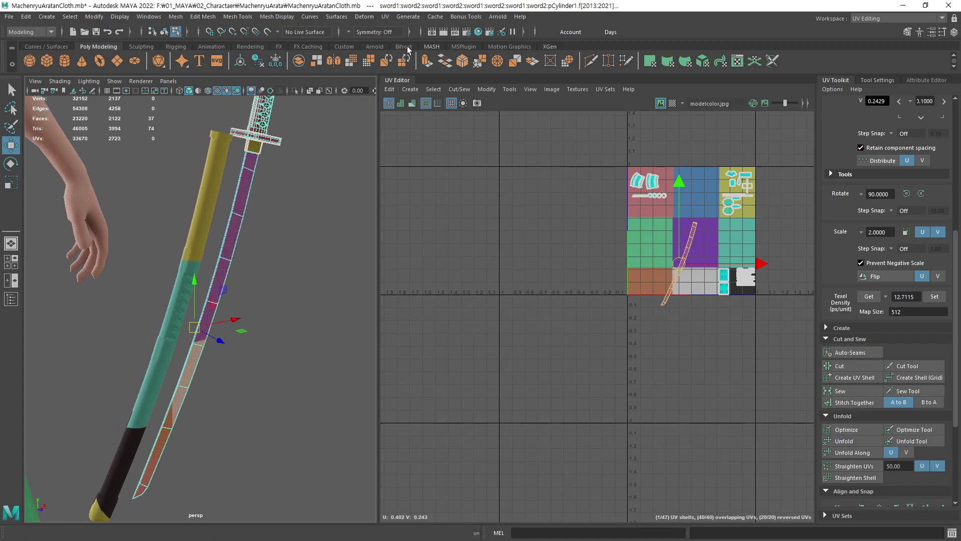
Apply a camera-based UV projection and frame the resulting diagonal strip shell
left_click(385, 17)
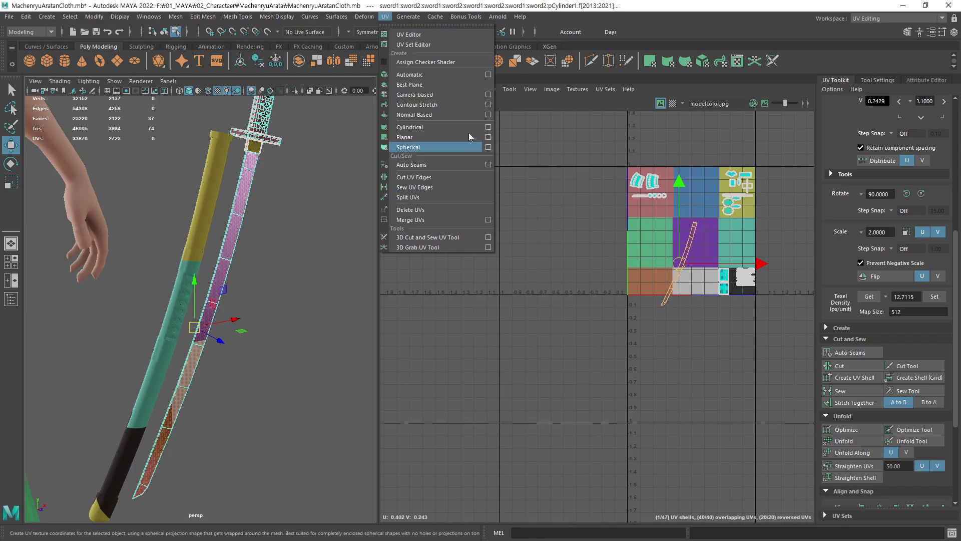
left_click(460, 95)
scroll(651, 165, "up", 4)
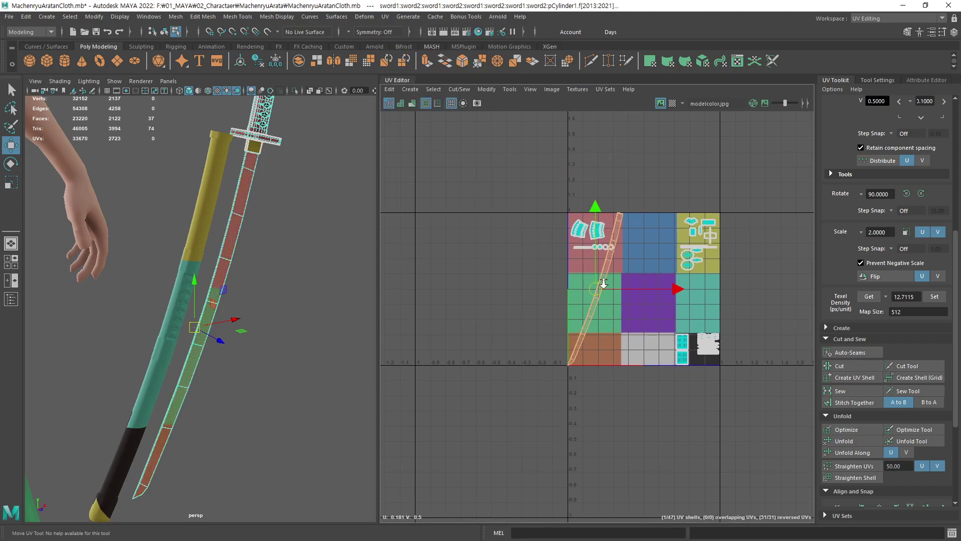
scroll(666, 330, "up", 3)
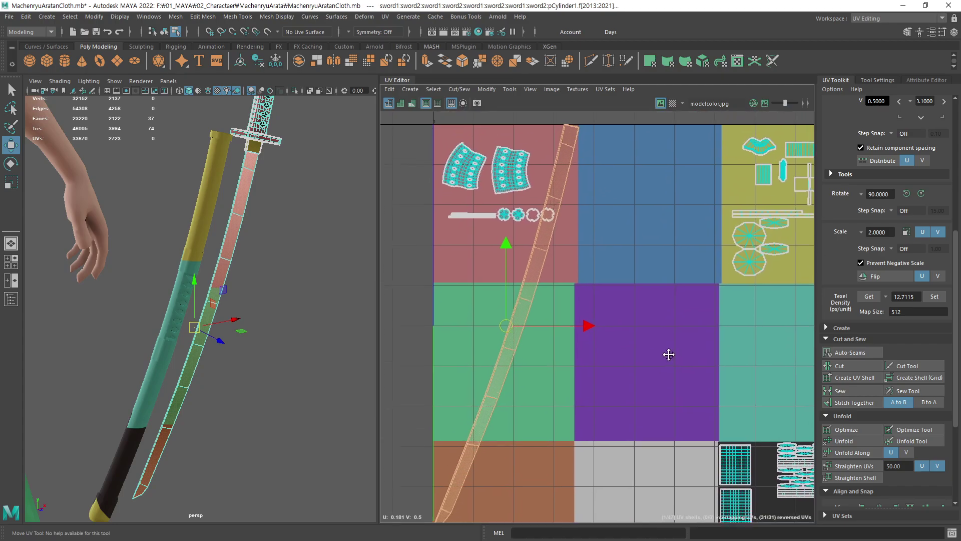
scroll(670, 341, "down", 1)
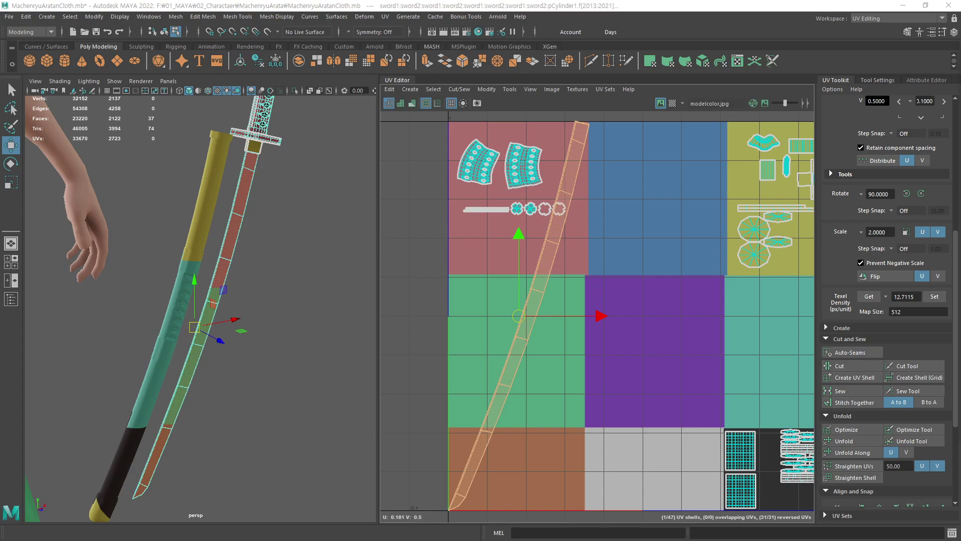
middle_click_drag(450, 280, 520, 290, "alt")
Switch to face selection and move the sword up in the 3D view
middle_click_drag(246, 260, 270, 272, "alt")
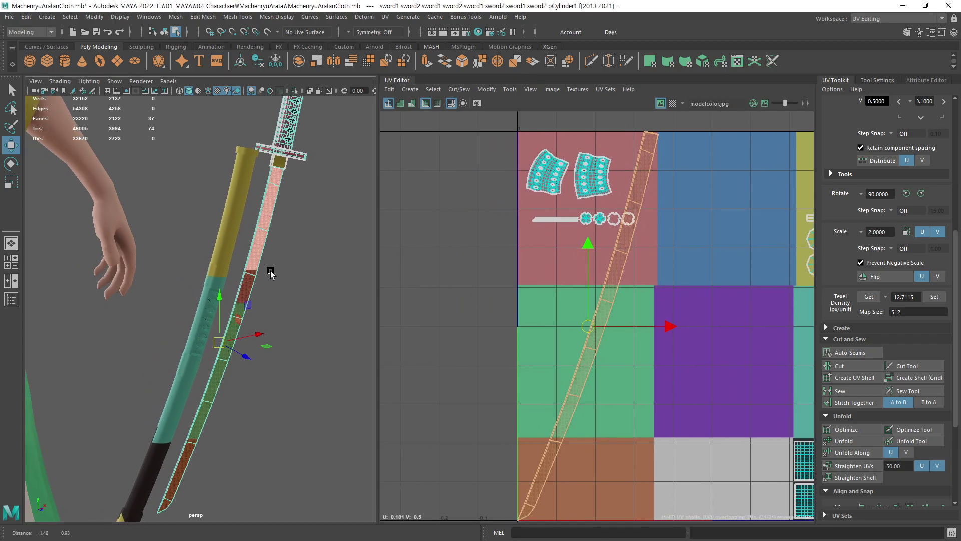
left_click_drag(270, 273, 300, 250, "alt")
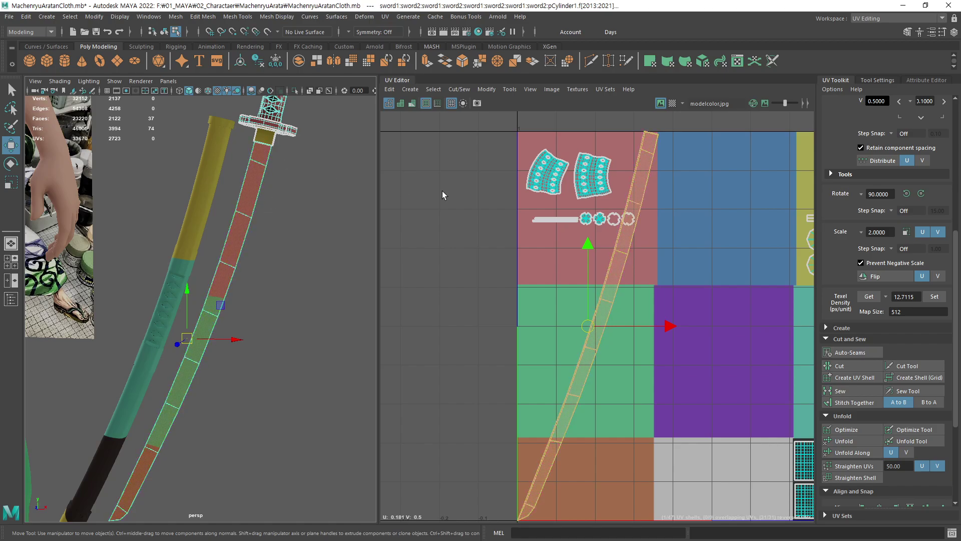
key("F11")
left_click(648, 156)
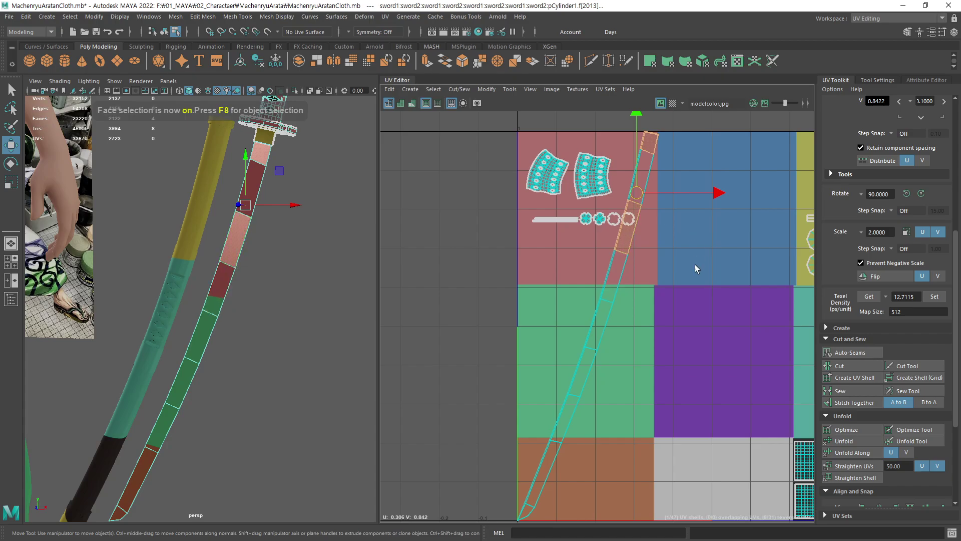
left_click(637, 268)
middle_click_drag(272, 207, 298, 117, "alt")
Select the blade faces from the top down toward the tip
left_click(279, 150)
left_click(299, 116)
left_click(281, 190, "shift")
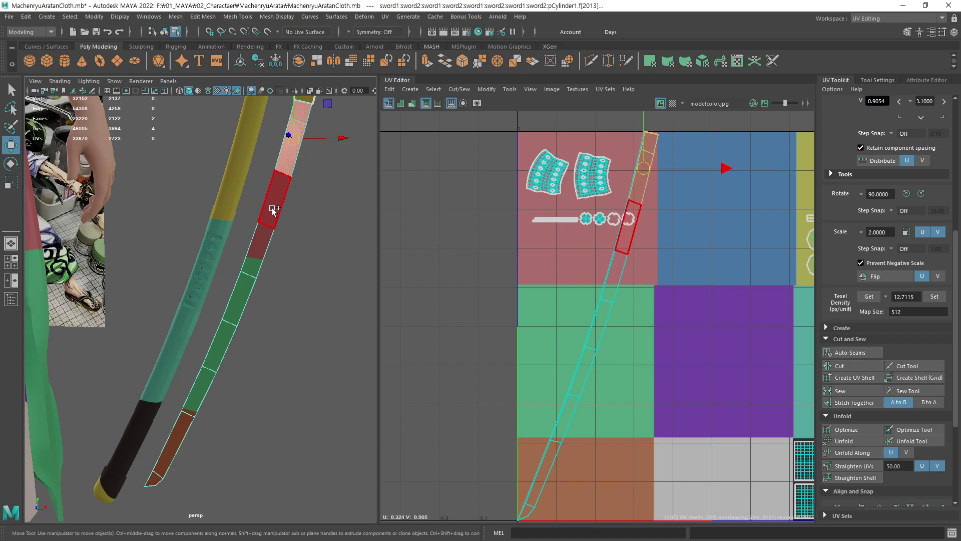
left_click(255, 241, "shift")
left_click(225, 341, "shift")
left_click(203, 393, "shift")
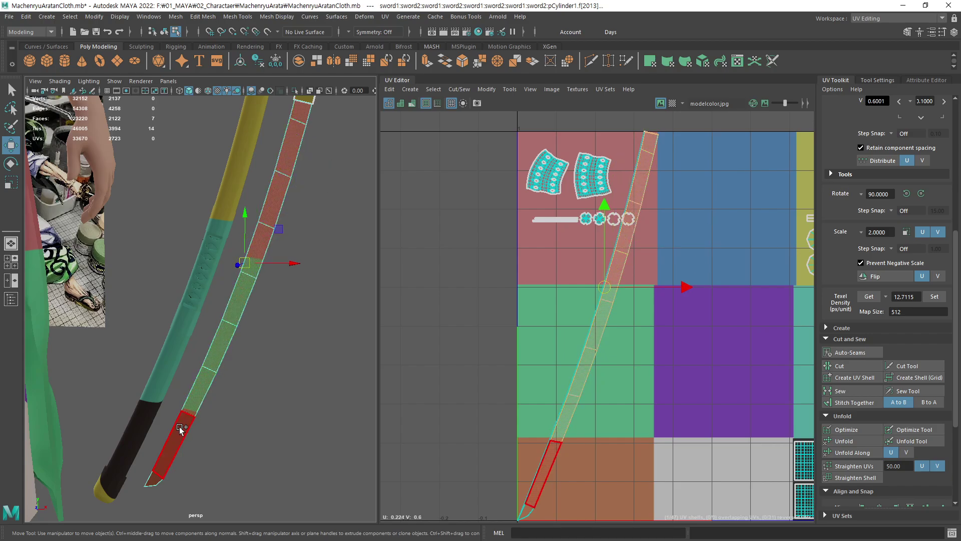
left_click(181, 437, "shift")
left_click(165, 458, "shift")
From a new angle, add more faces down the blade strip
left_click_drag(166, 458, 225, 249, "alt")
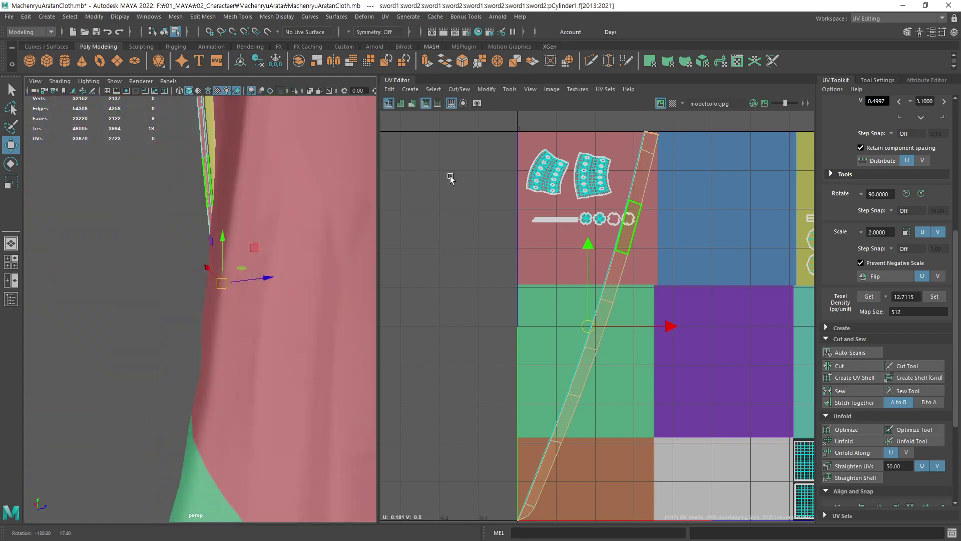
middle_click_drag(224, 249, 331, 231, "alt")
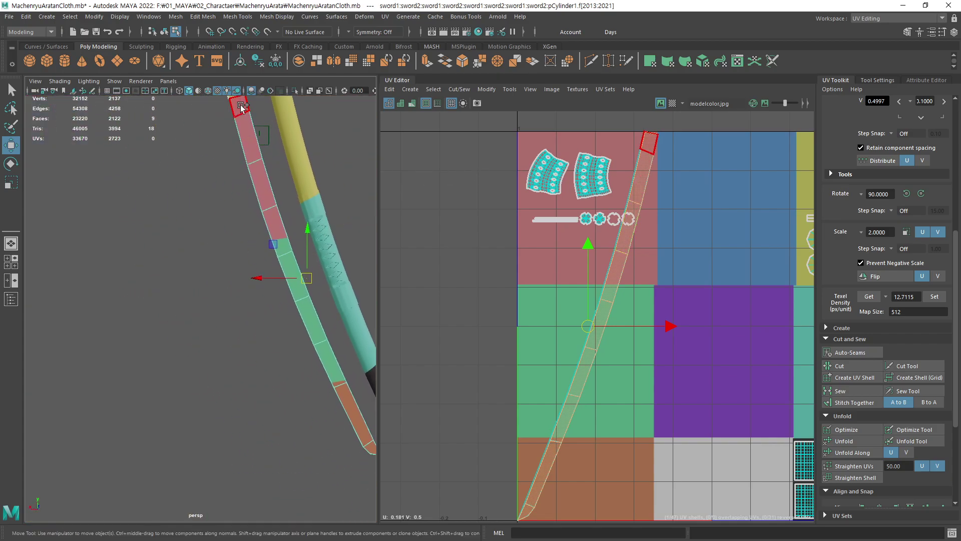
left_click(268, 194, "shift")
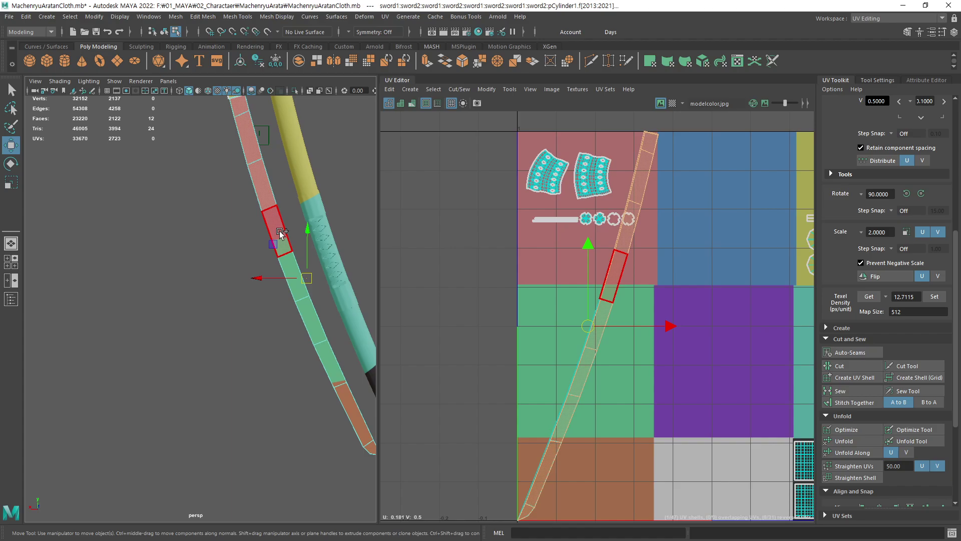
left_click(281, 233, "shift")
left_click(295, 275, "shift")
left_click(311, 319, "shift")
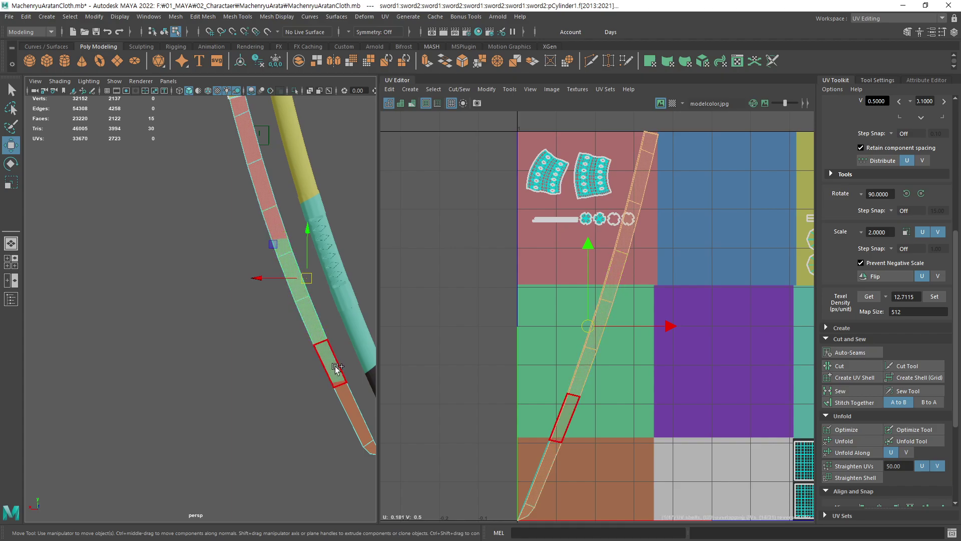
left_click(337, 367, "shift")
left_click(350, 406, "shift")
Add the final tip face and orbit until the sword stands upright
middle_click_drag(361, 400, 271, 397, "alt")
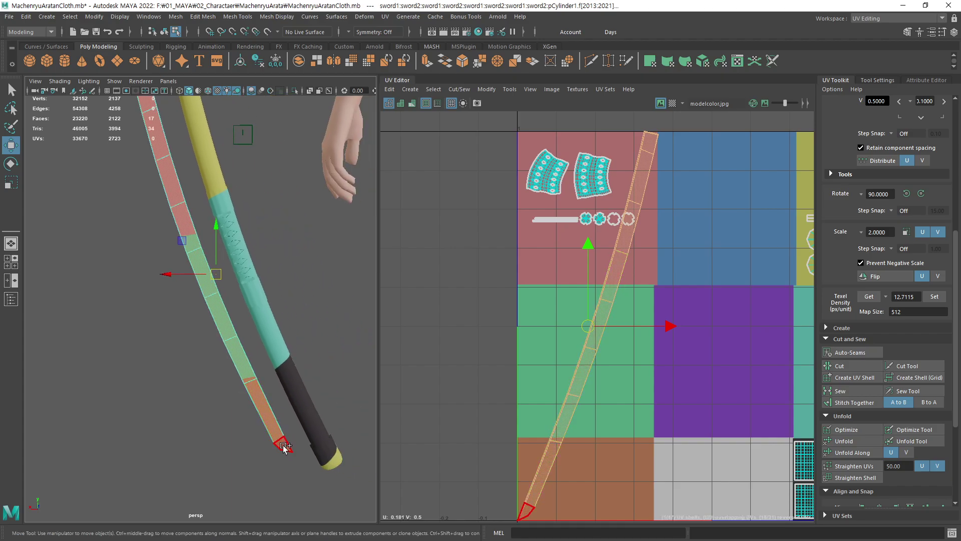
left_click(284, 447, "shift")
mouse_move(283, 447)
left_mouse_down("alt")
mouse_move(276, 320)
mouse_move(231, 388)
mouse_move(22, 373)
mouse_move(125, 380)
mouse_move(260, 320)
left_mouse_up("alt")
right_click_drag(260, 321, 283, 314, "alt")
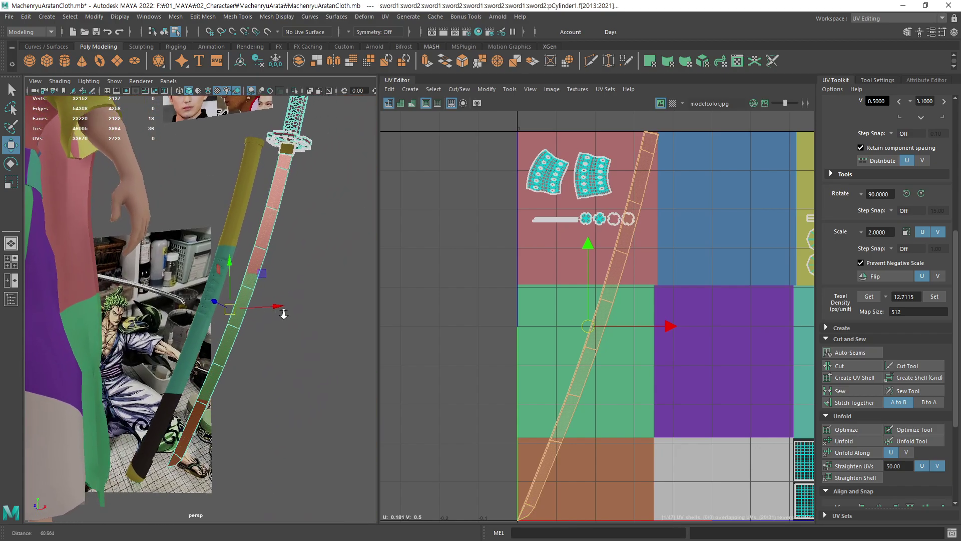
mouse_move(283, 314)
left_mouse_down("alt")
mouse_move(315, 328)
mouse_move(307, 329)
mouse_move(315, 300)
left_mouse_up("alt")
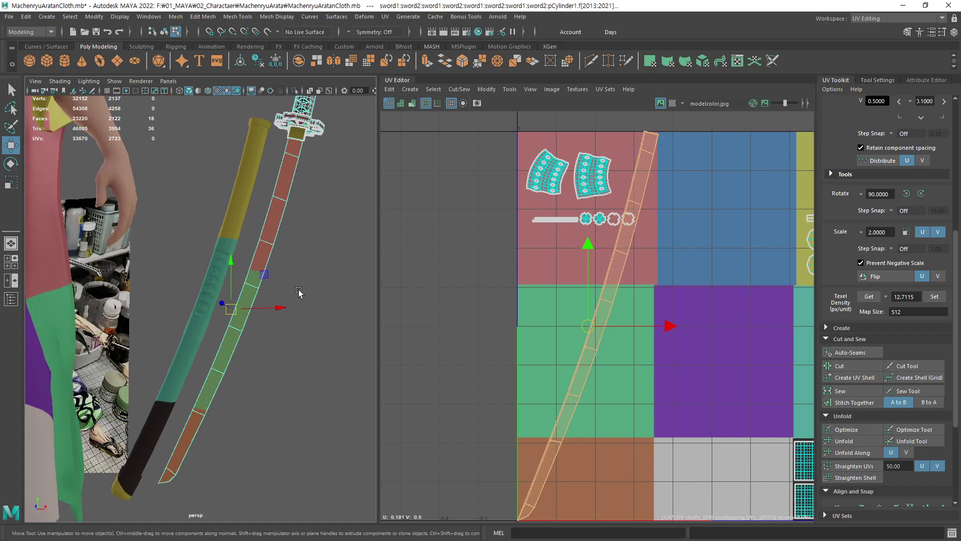
Apply a planar UV projection along the Z axis to the blade
left_click(384, 18)
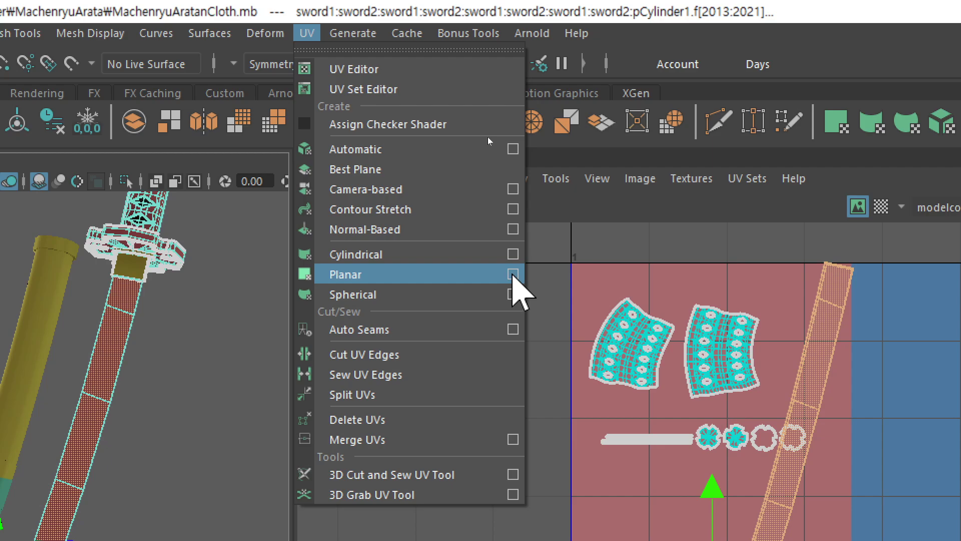
left_click(513, 275)
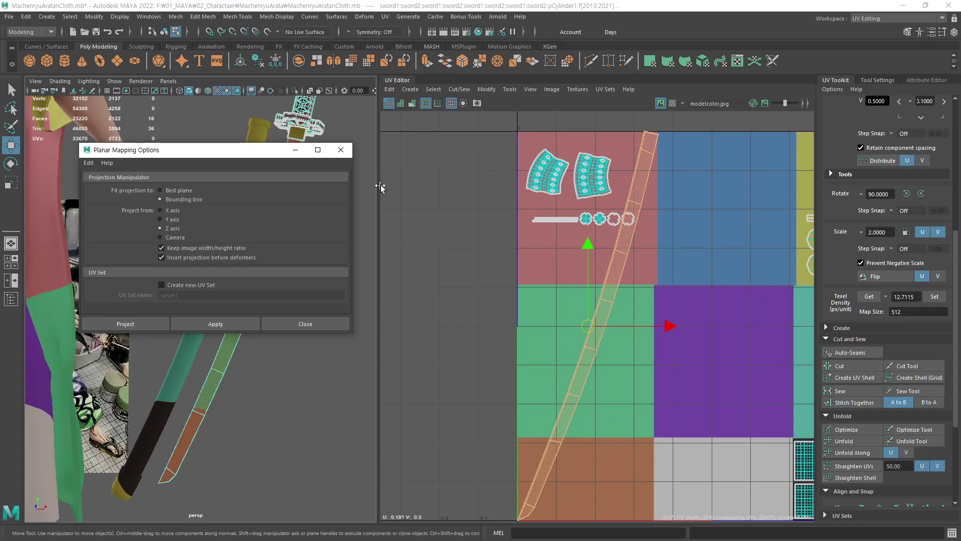
left_click_drag(255, 157, 447, 207)
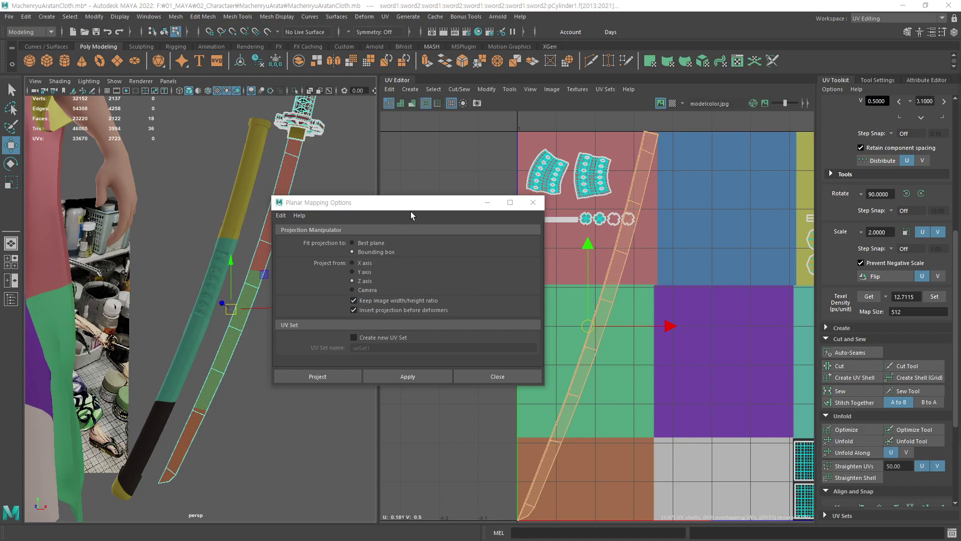
left_click_drag(418, 203, 504, 184)
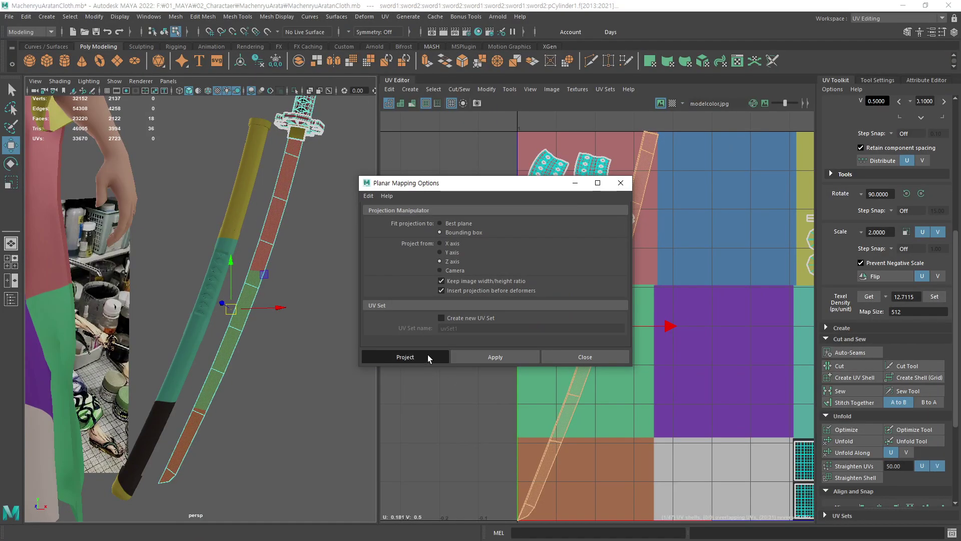
left_click(427, 357)
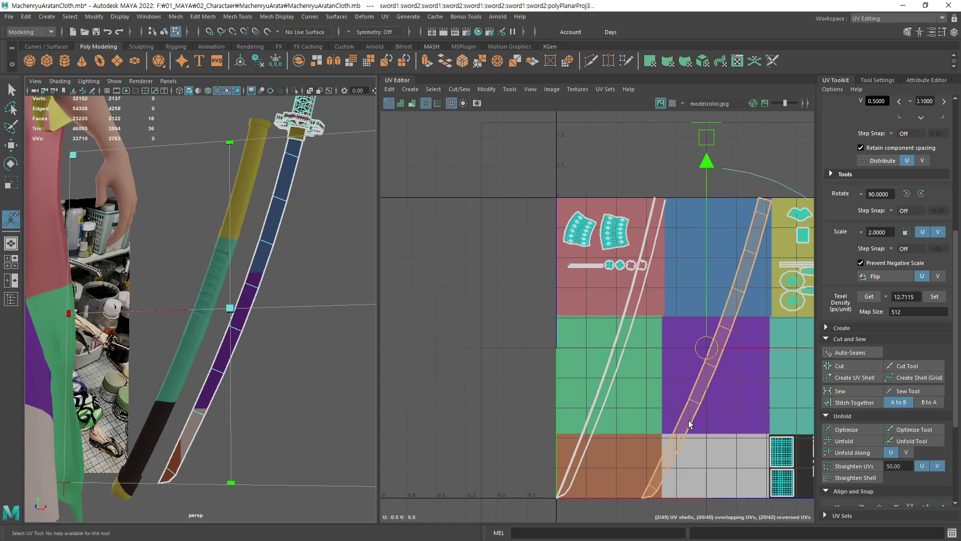
Move the new blade strip shells out to the left of the 0–1 tile
key("w")
mouse_move(671, 352)
middle_mouse_down("alt")
mouse_move(584, 336)
mouse_move(701, 442)
mouse_move(496, 421)
middle_mouse_up("alt")
scroll(551, 332, "down", 2)
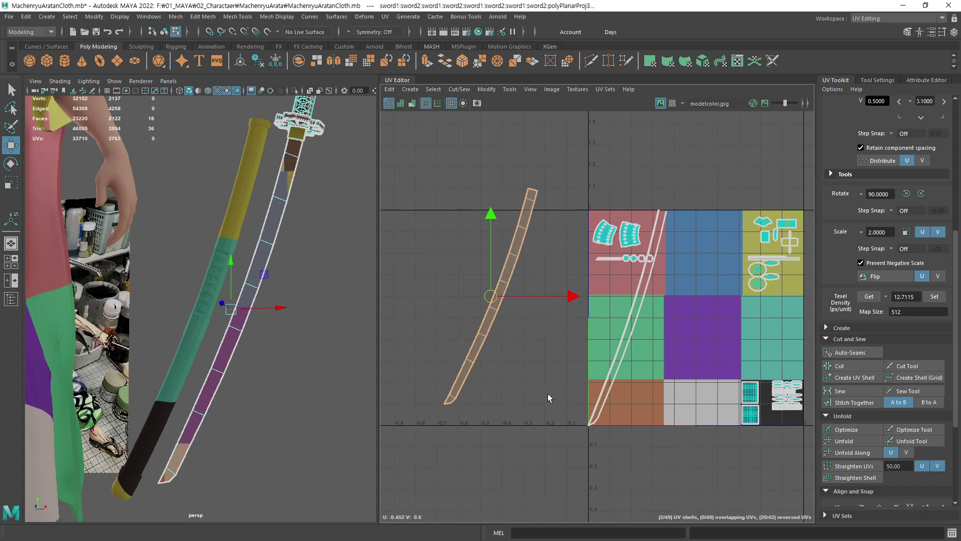
left_click(584, 320)
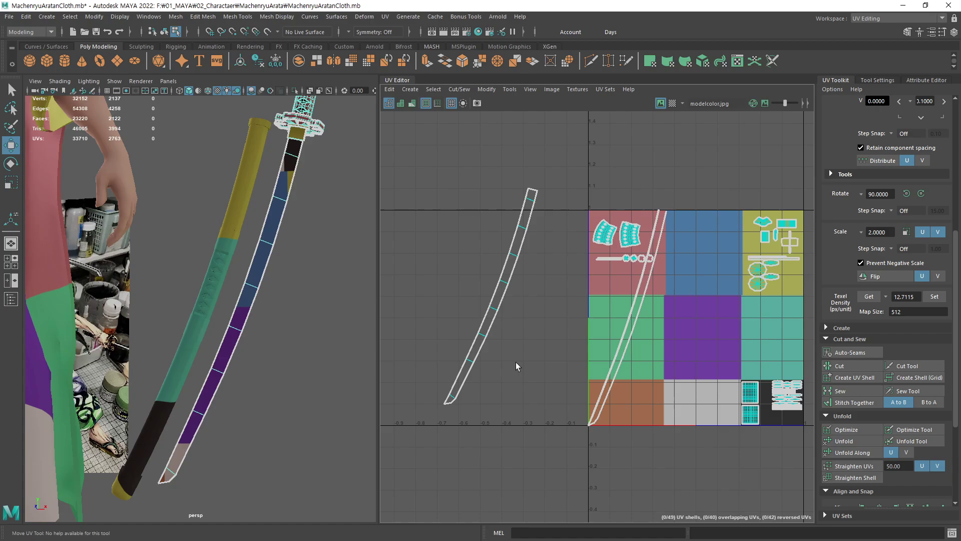
right_click(522, 335)
left_click(501, 325)
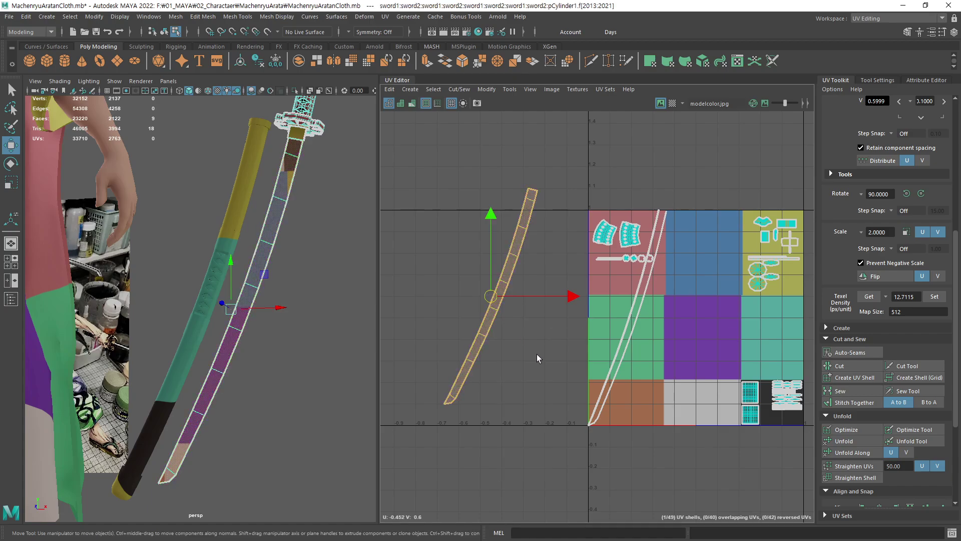
mouse_move(537, 353)
middle_mouse_down()
mouse_move(520, 362)
mouse_move(530, 362)
middle_mouse_up()
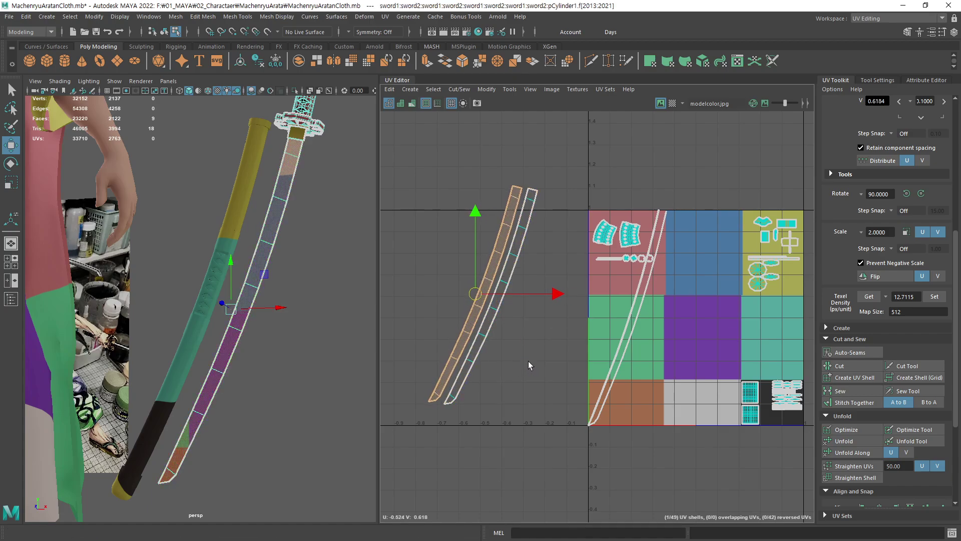
left_click(530, 362)
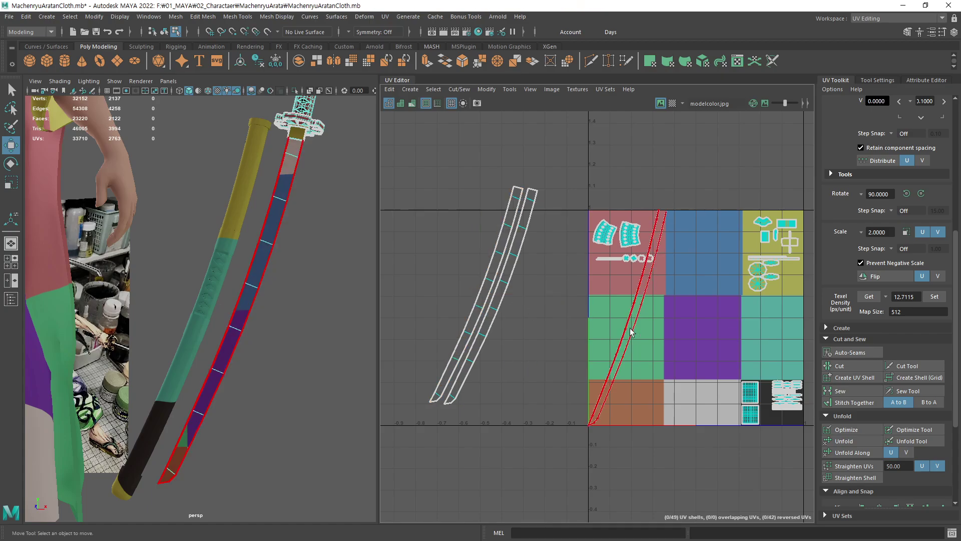
Move the remaining sword shell left of the tile and shrink the double-strip shell
left_click(616, 345)
middle_click_drag(684, 375, 491, 350)
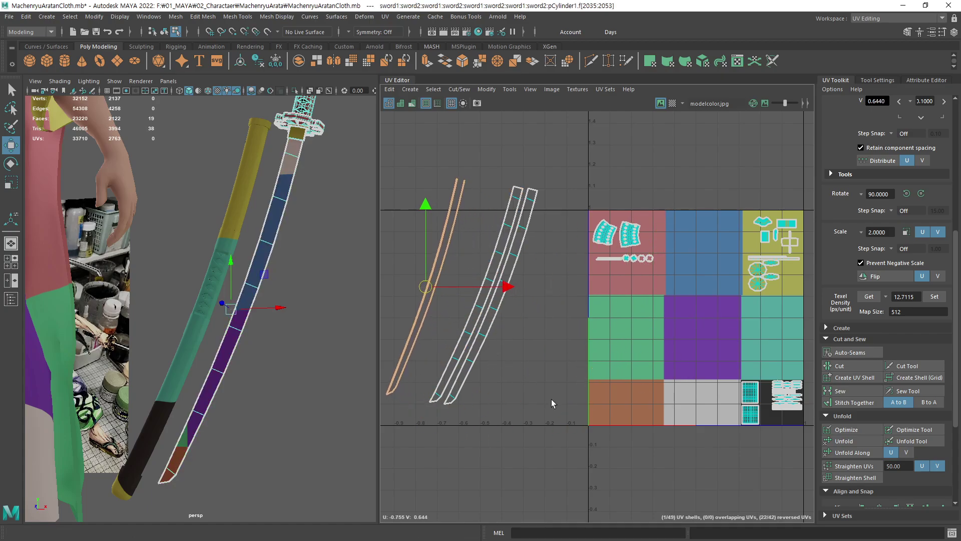
left_click(547, 262)
left_click(476, 293)
key("r")
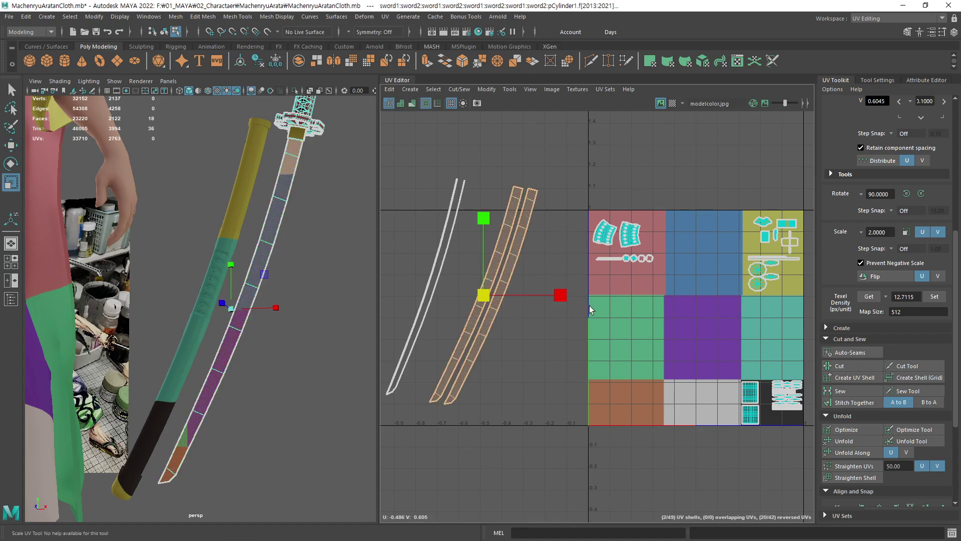
middle_click_drag(573, 242, 543, 253)
Rotate the double-strip shell horizontal, place it in the bottom row, and shrink it
key("e")
middle_click_drag(560, 220, 597, 337)
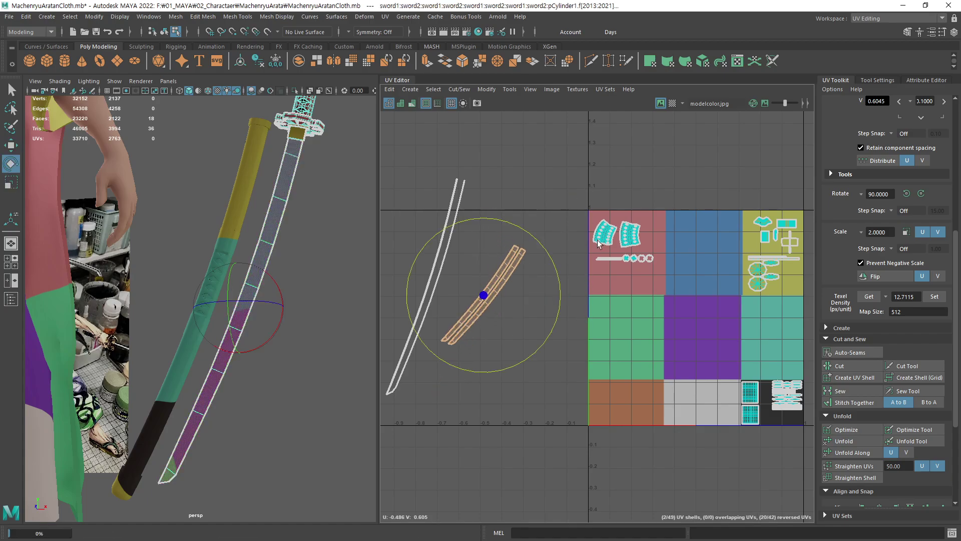
key("w")
middle_click_drag(490, 384, 675, 445)
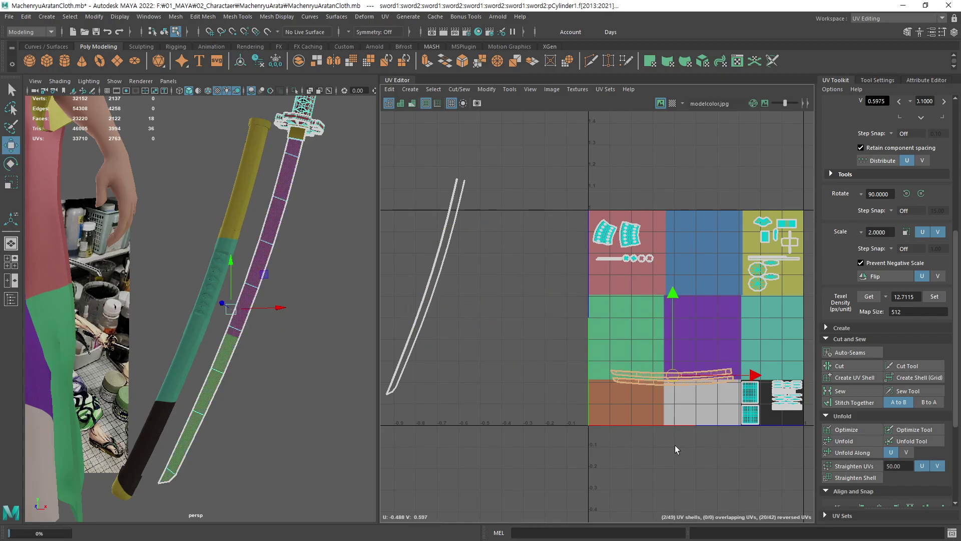
key("r")
mouse_move(738, 454)
middle_mouse_down()
mouse_move(704, 458)
mouse_move(721, 462)
middle_mouse_up()
Zoom in on the pointed tip of the long sword UV shell
key("w")
key("r")
left_click(489, 397)
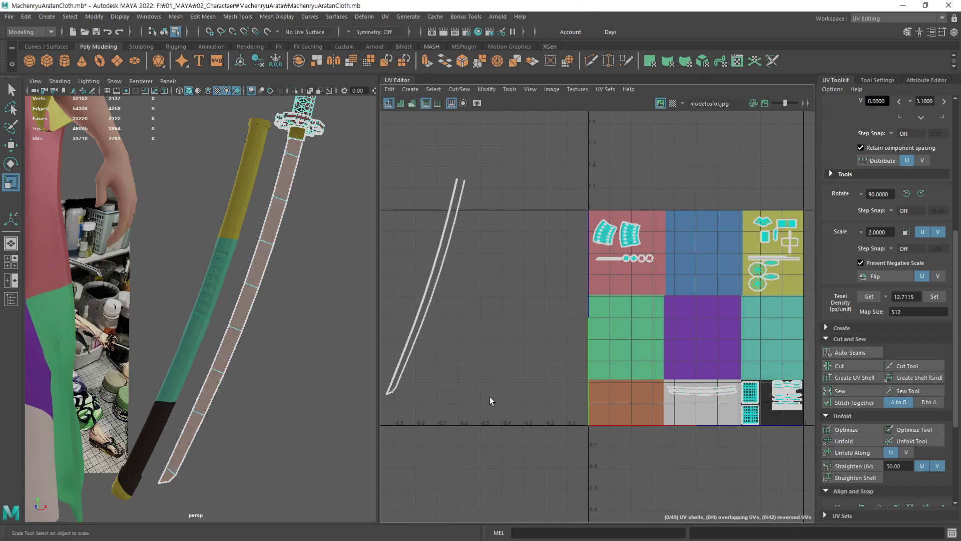
middle_click_drag(489, 397, 542, 295, "alt")
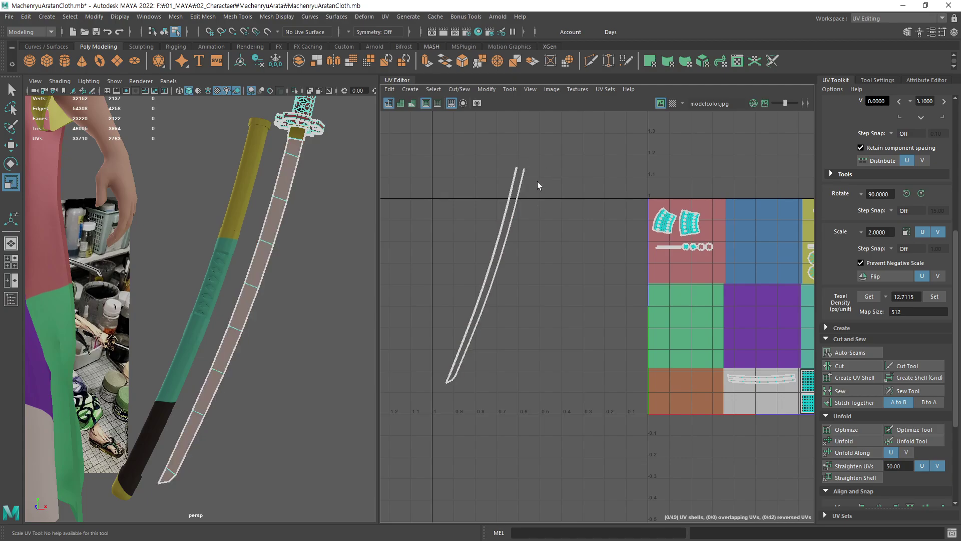
left_click_drag(536, 187, 536, 173)
left_click(526, 200)
right_click_drag(637, 332, 756, 338, "alt")
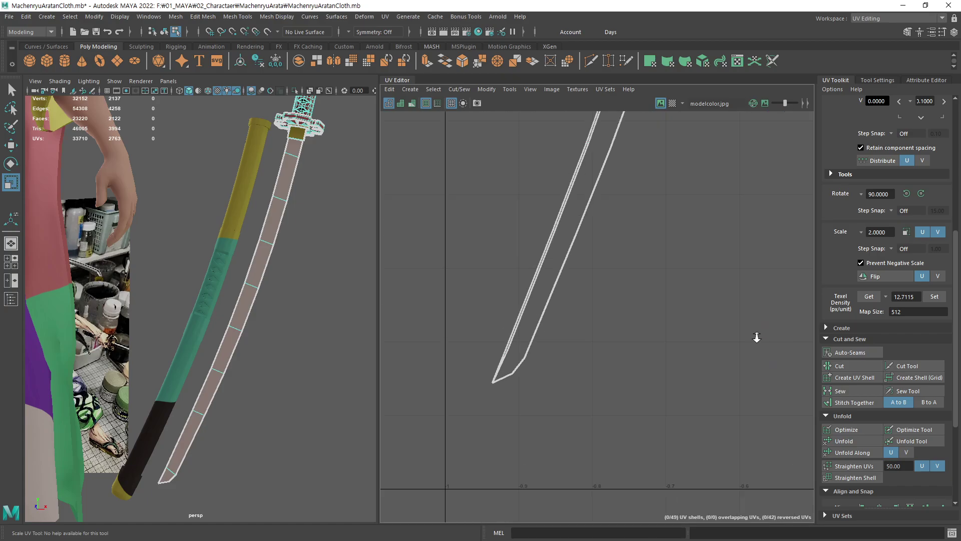
right_click_drag(757, 337, 792, 326, "alt")
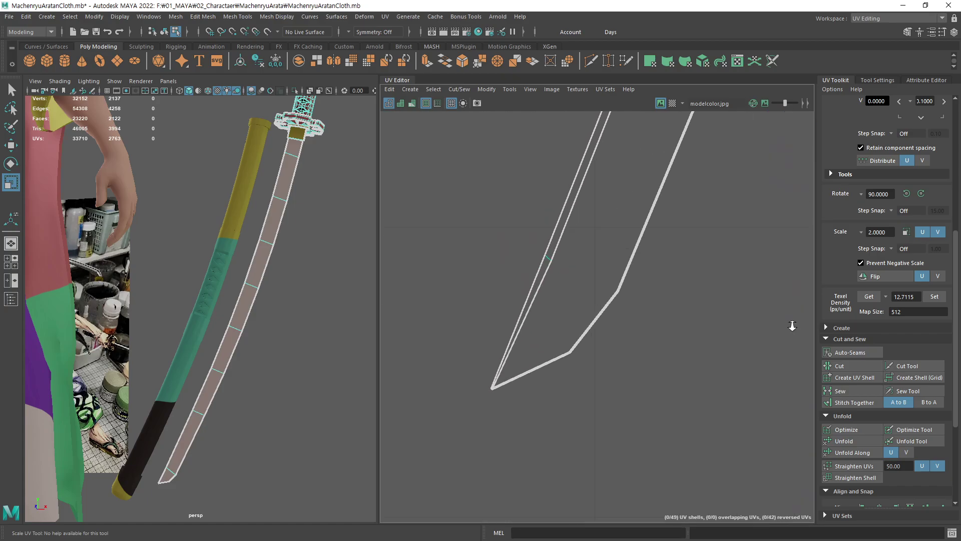
middle_click_drag(577, 337, 616, 350, "alt")
Select the edges along the left side of the shell's tip
left_click(624, 353)
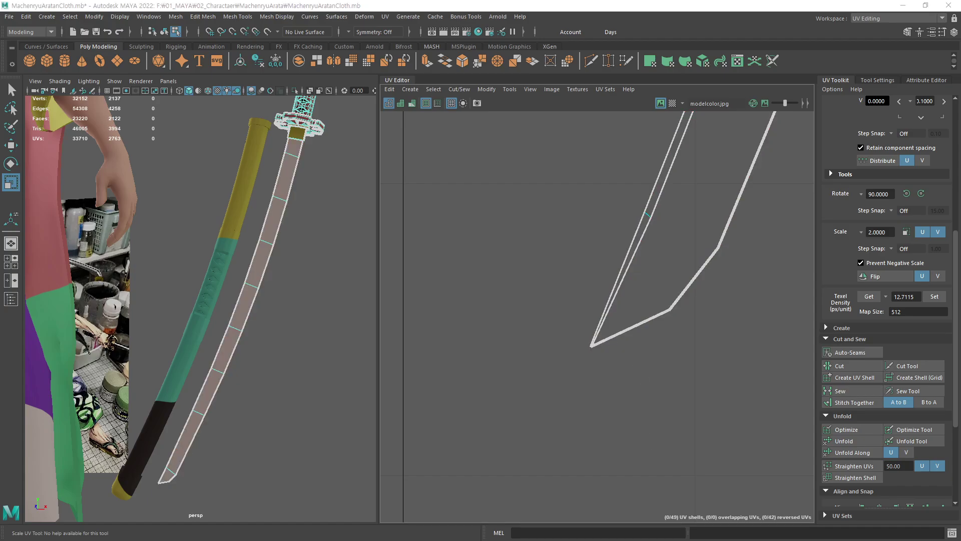
left_click_drag(569, 303, 607, 371)
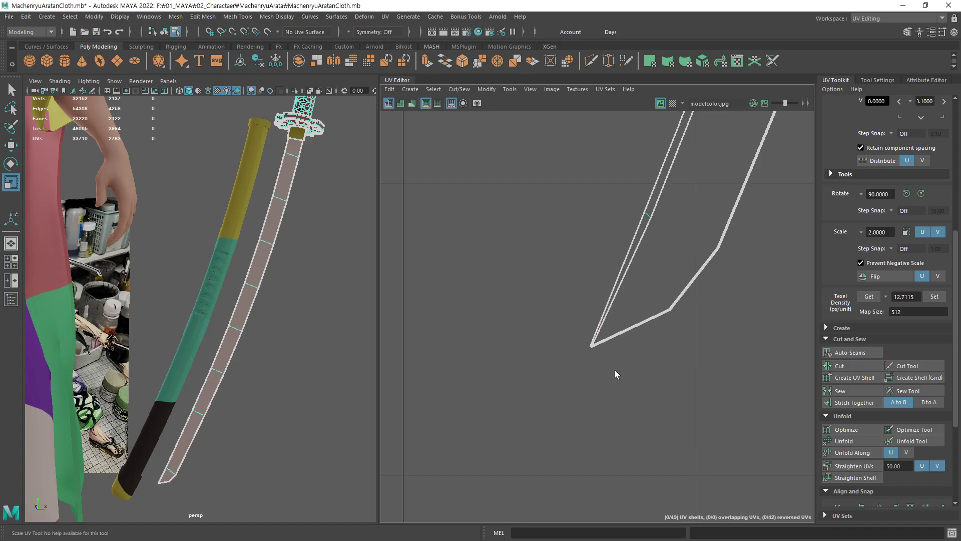
key("F10")
left_click_drag(608, 385, 580, 350)
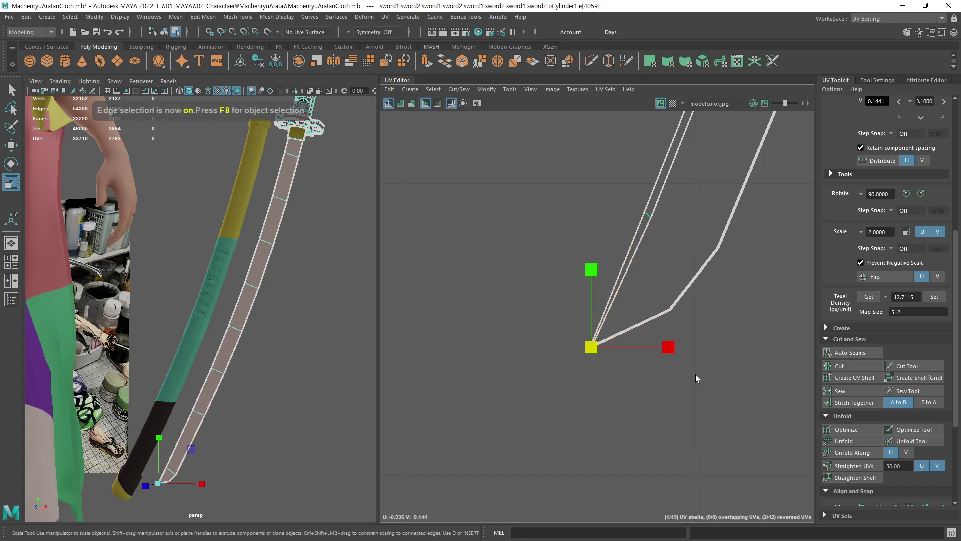
Orbit the 3D view close to the blade tip to see its edges
middle_click_drag(548, 369, 561, 351, "alt")
mouse_move(296, 490)
left_mouse_down("alt")
mouse_move(243, 433)
mouse_move(274, 417)
left_mouse_up("alt")
mouse_move(275, 416)
right_mouse_down("alt")
mouse_move(281, 396)
mouse_move(247, 399)
mouse_move(301, 344)
mouse_move(259, 382)
mouse_move(275, 383)
mouse_move(150, 396)
mouse_move(223, 377)
mouse_move(337, 385)
right_mouse_up("alt")
left_click_drag(337, 385, 150, 420, "alt")
Cut the blade's UVs along the left edge at its tip
key("q")
left_click(139, 426)
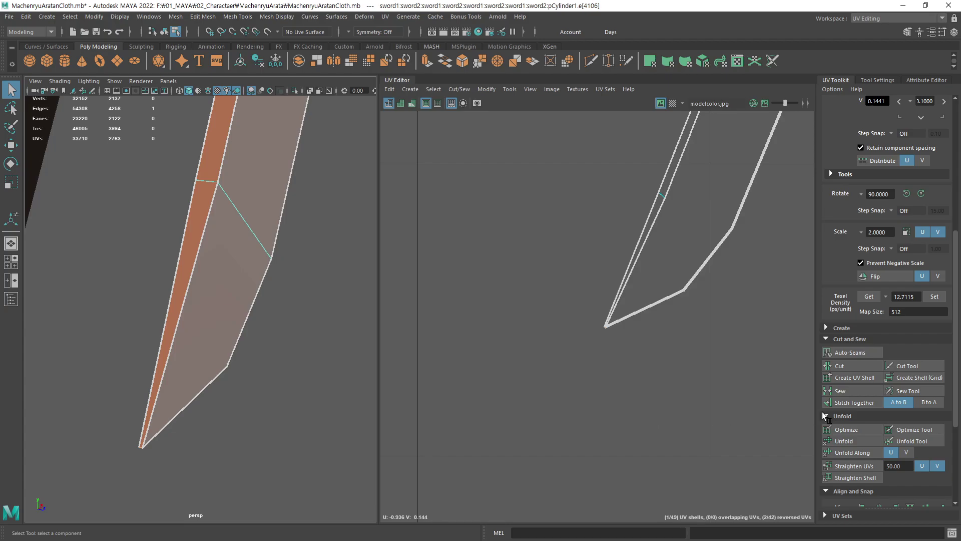
left_click(863, 364)
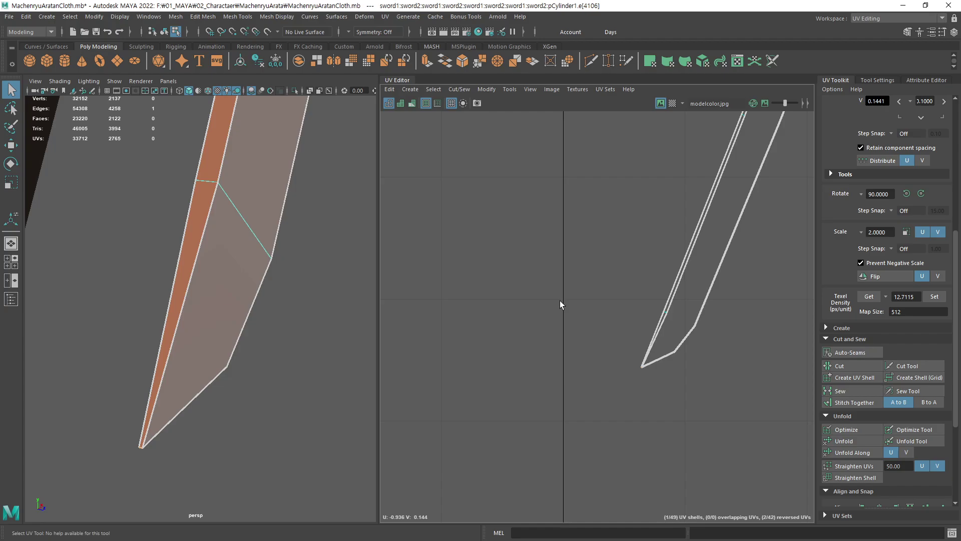
scroll(569, 378, "down", 5)
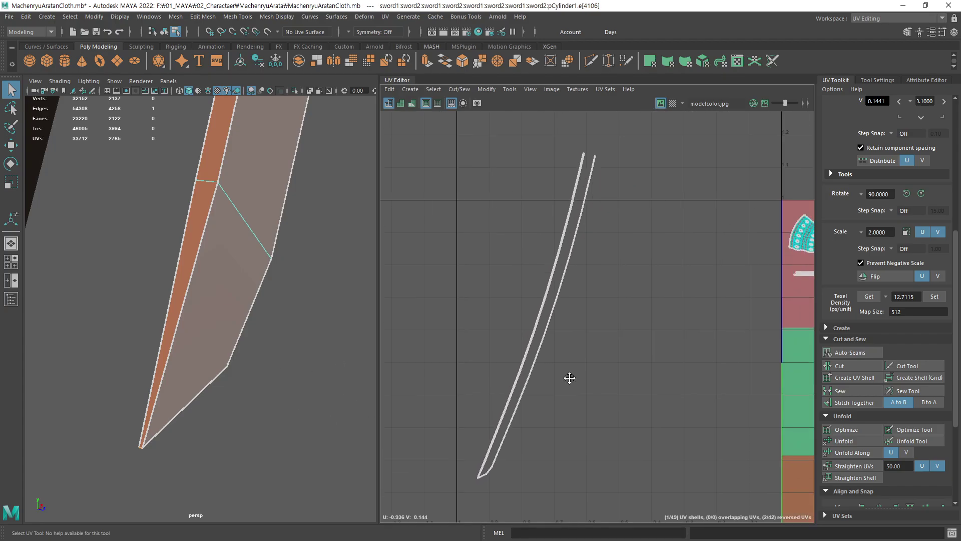
key("w")
right_click_drag(679, 370, 638, 367)
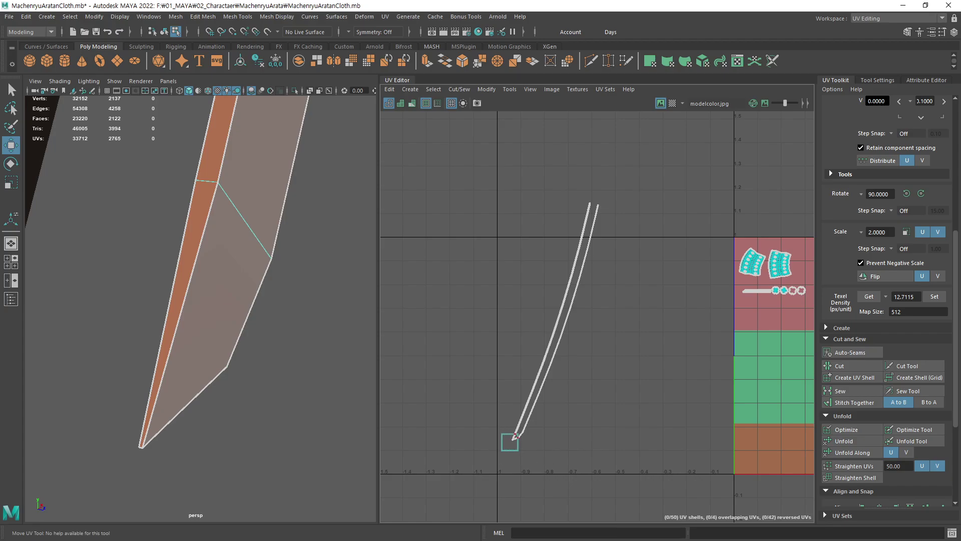
Unfold the cut blade strips and rotate one to stand vertical
left_click_drag(634, 255, 648, 344)
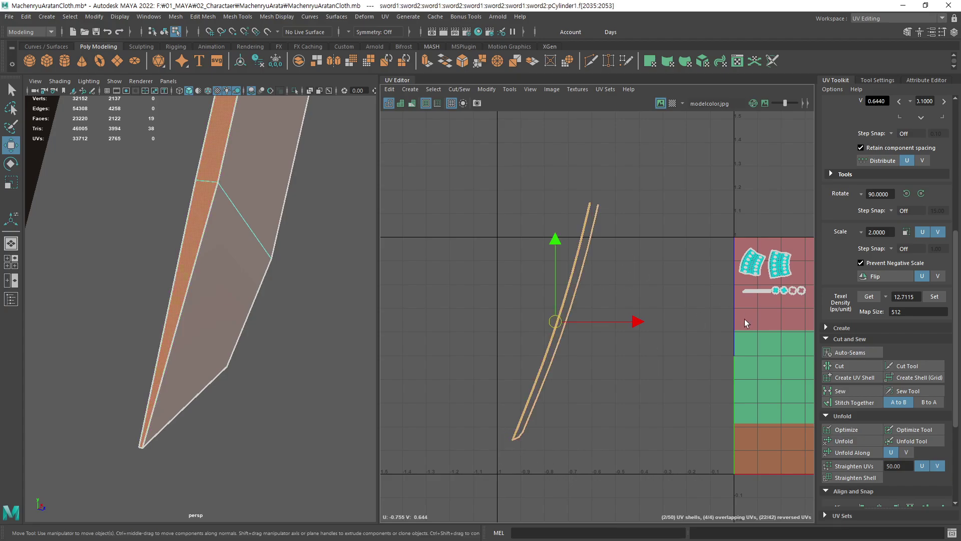
left_click(858, 444)
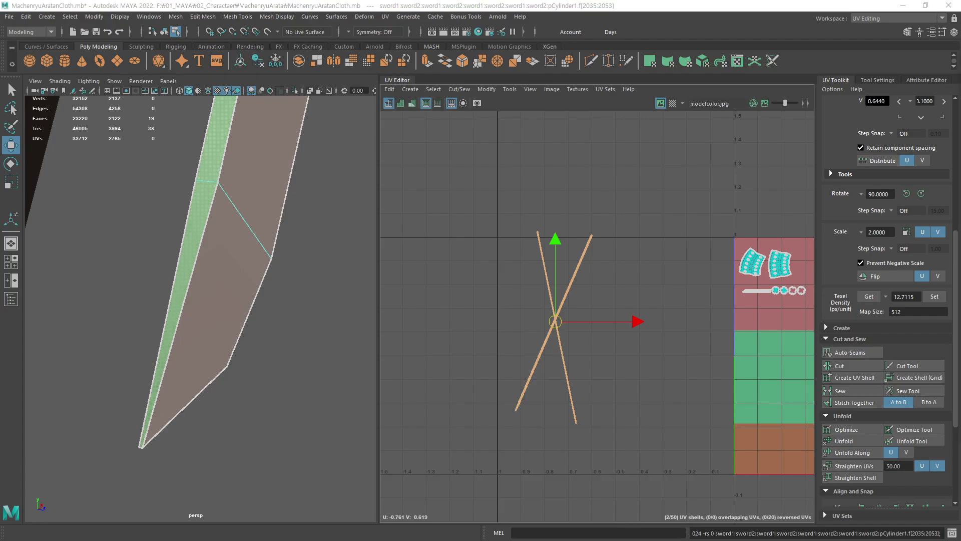
scroll(597, 365, "up", 3)
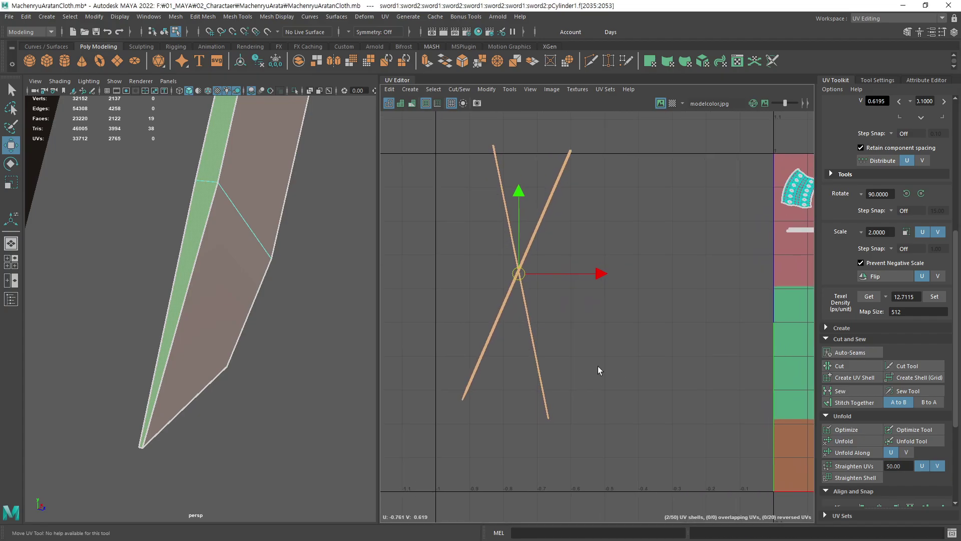
key("e")
mouse_move(663, 259)
middle_mouse_down()
mouse_move(694, 240)
mouse_move(696, 274)
middle_mouse_up()
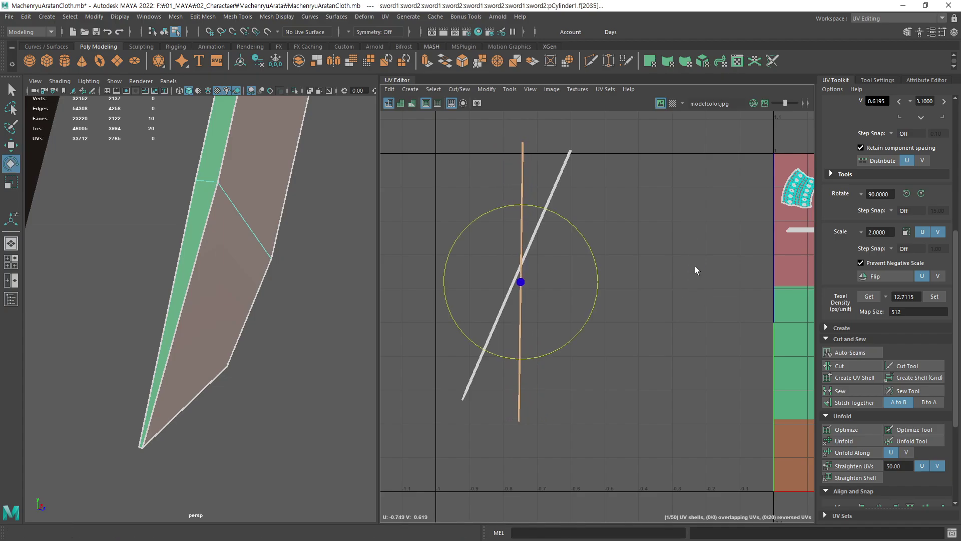
key("F8")
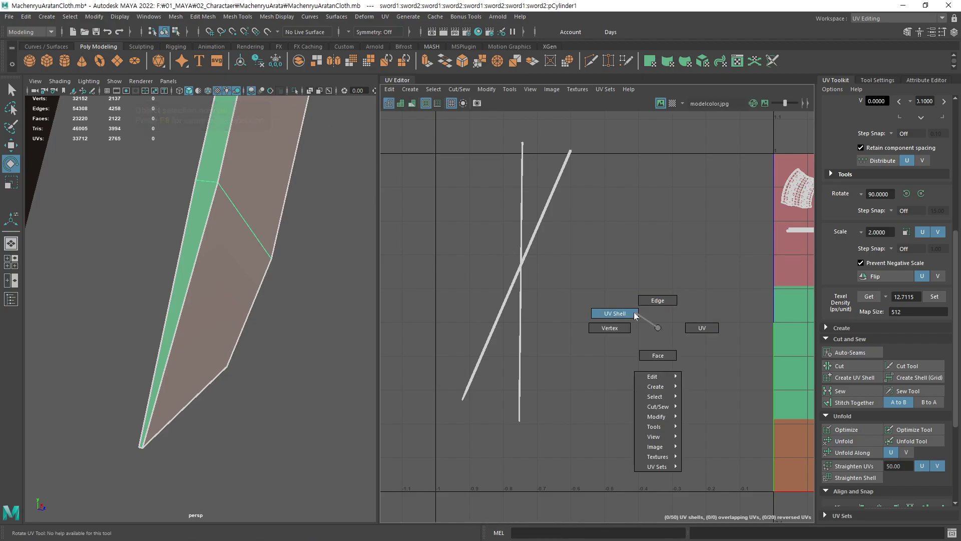
Rotate the diagonal blade shell upright, parallel to the other strip
right_click_drag(657, 328, 634, 311)
left_click_drag(590, 205, 548, 190)
mouse_move(634, 383)
middle_mouse_down()
mouse_move(658, 320)
mouse_move(525, 395)
middle_mouse_up()
key("w")
right_click_drag(524, 396, 530, 350, "alt")
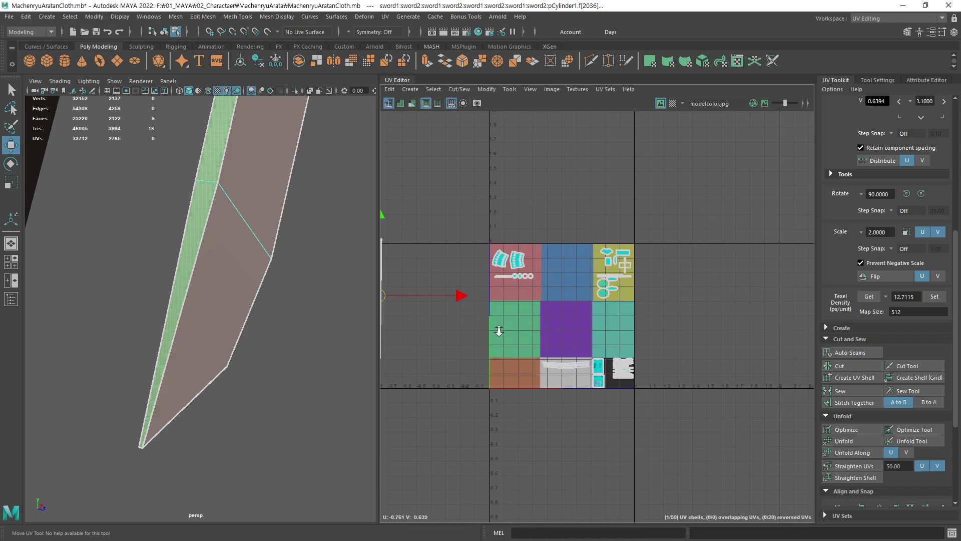
Move both blade UV shells over the 0–1 texture tile
middle_click_drag(530, 350, 623, 356, "alt")
scroll(623, 356, "up", 3)
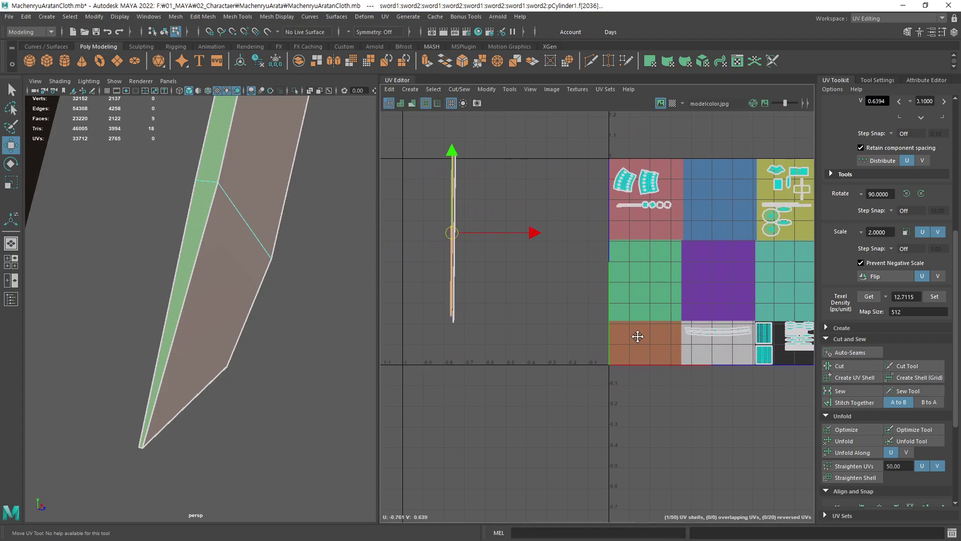
middle_click_drag(436, 325, 707, 405)
key("ctrl+z")
left_click(450, 276)
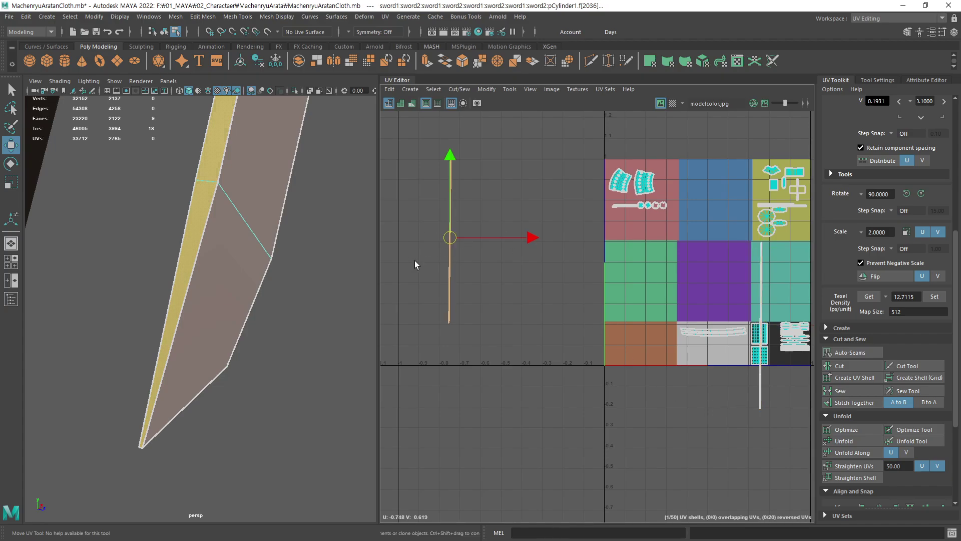
left_click_drag(459, 283, 668, 398)
middle_click_drag(668, 397, 535, 350, "alt")
scroll(700, 281, "up", 4)
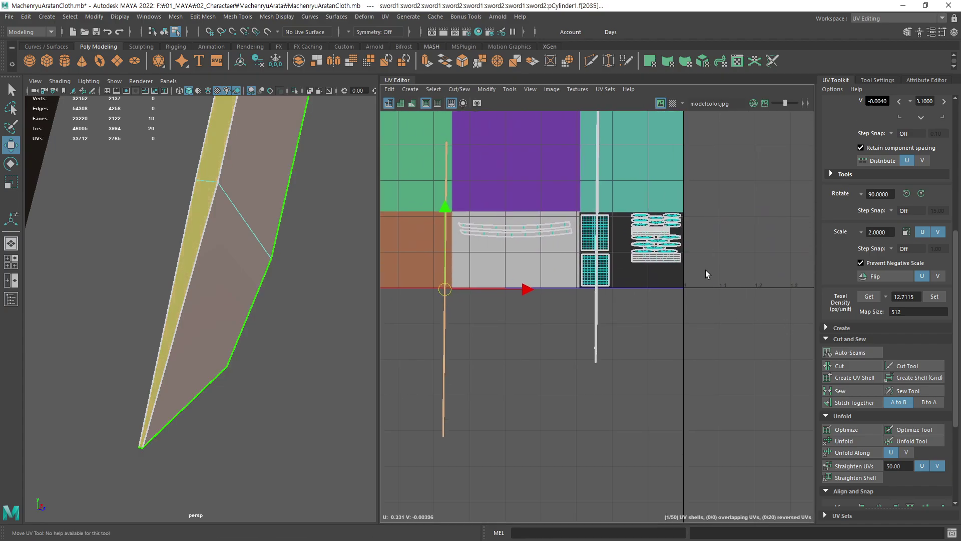
left_click(596, 180)
key("ctrl+z")
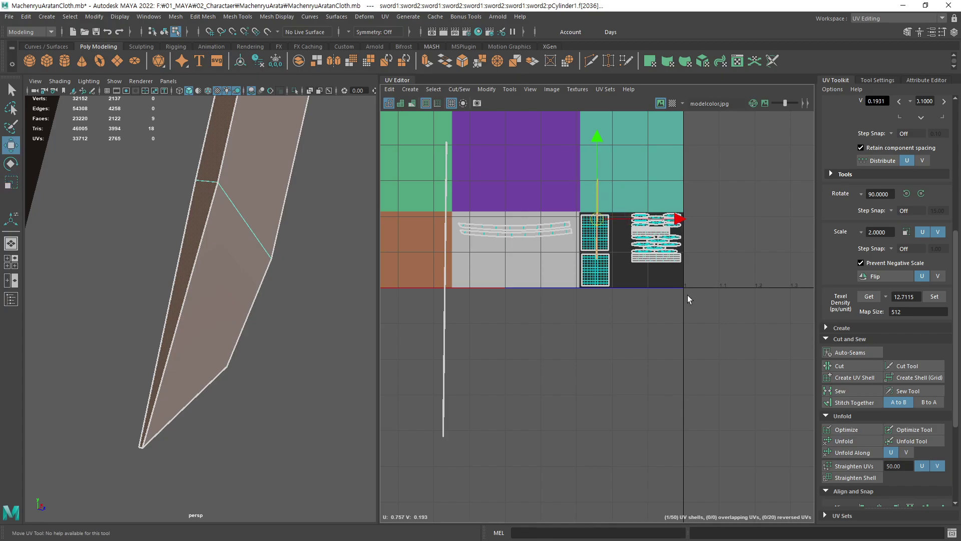
key("ctrl+z")
key("ctrl+z")
key("ctrl+z")
Rotate the long blade shell 90° to horizontal, shrink it and nudge it into the tile
key("r")
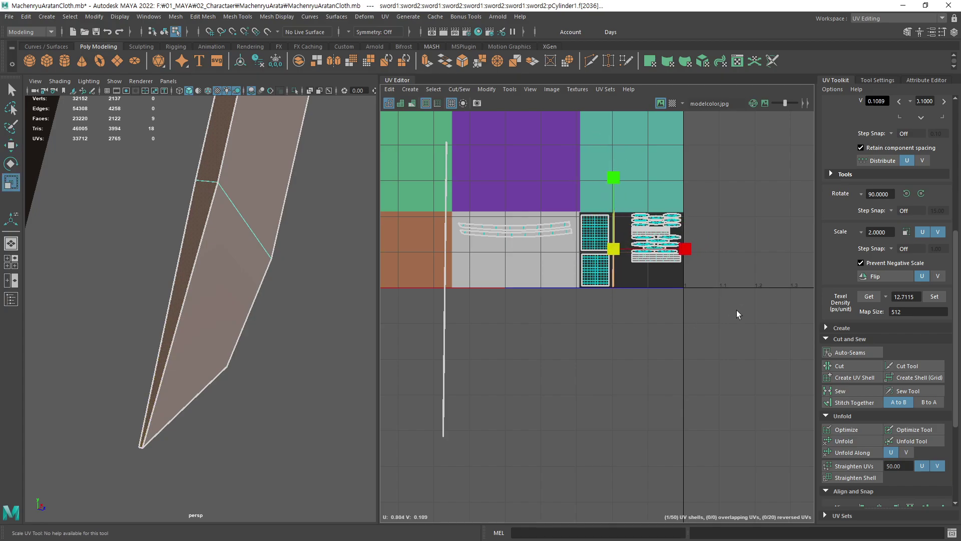
key("w")
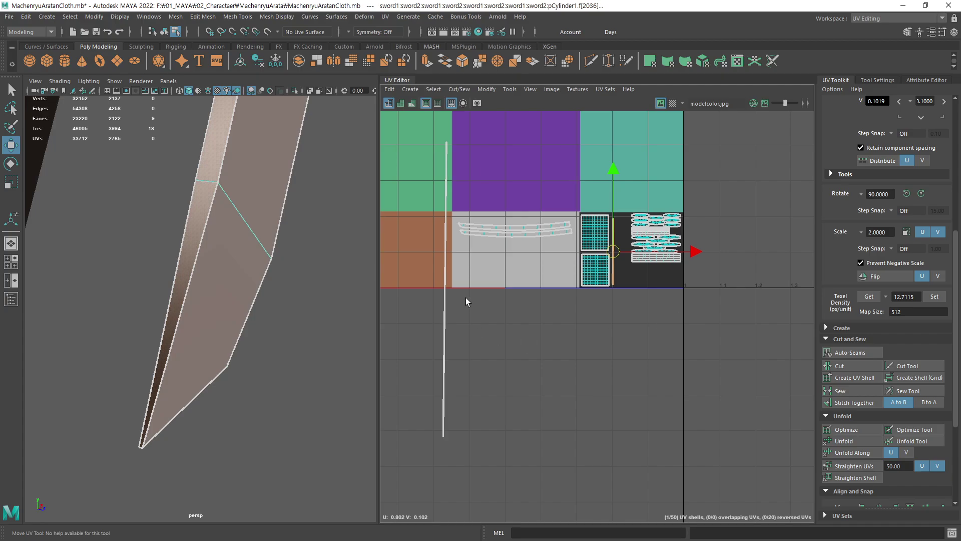
key("ctrl+z")
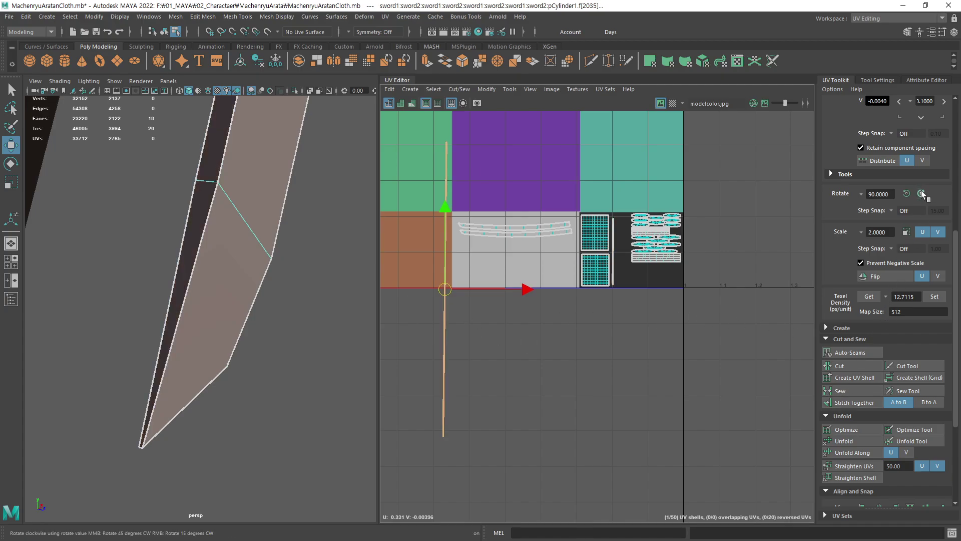
left_click(921, 193)
key("r")
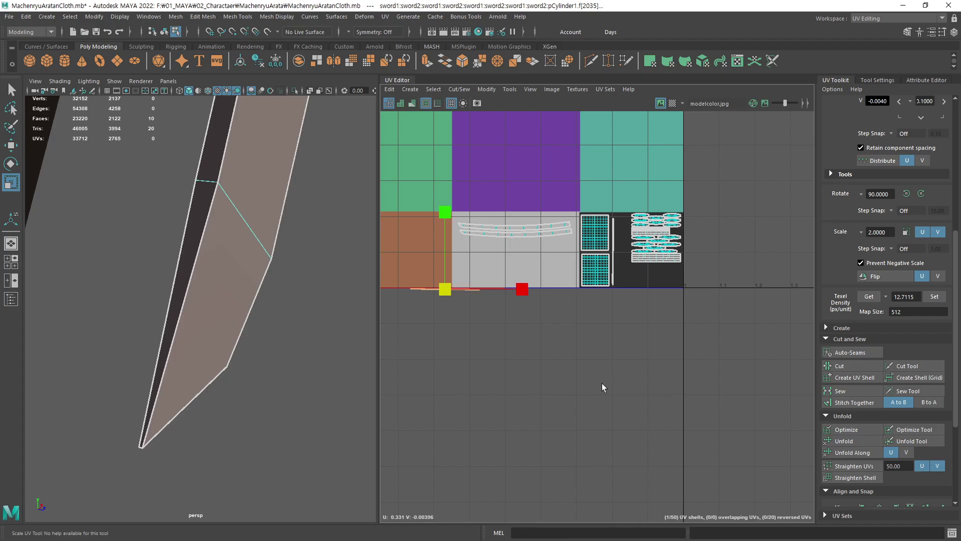
key("w")
mouse_move(560, 379)
middle_mouse_down()
mouse_move(544, 362)
mouse_move(579, 372)
middle_mouse_up()
key("r")
key("w")
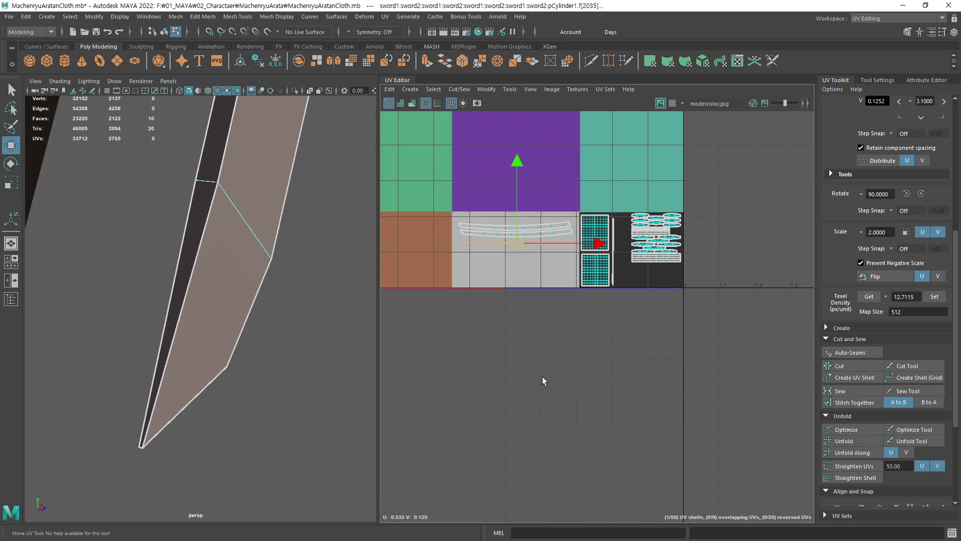
key("r")
left_click(559, 395)
In object mode (F8), tumble the perspective view and select the sword and scabbard model
middle_click_drag(239, 294, 248, 389, "alt")
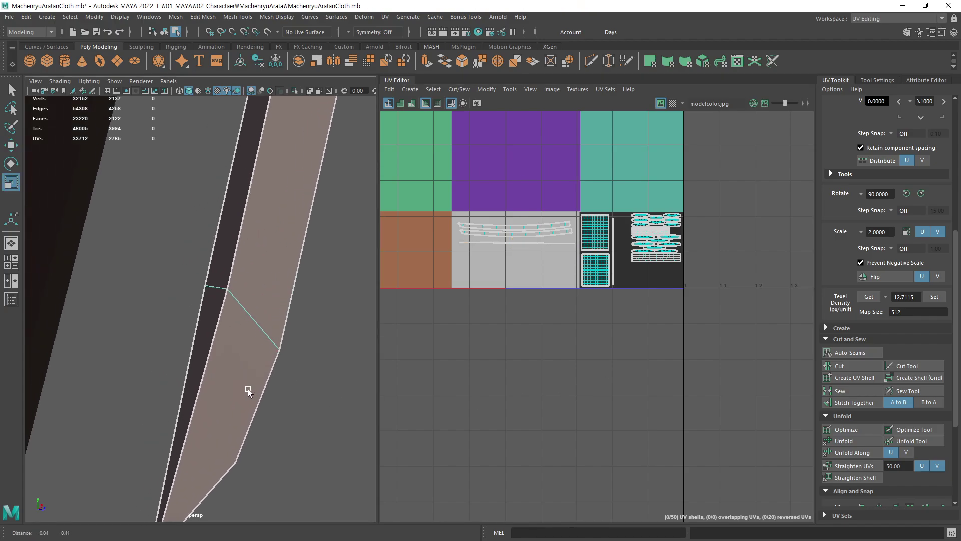
mouse_move(247, 388)
left_mouse_down("alt")
mouse_move(231, 296)
mouse_move(198, 408)
left_mouse_up("alt")
key("F8")
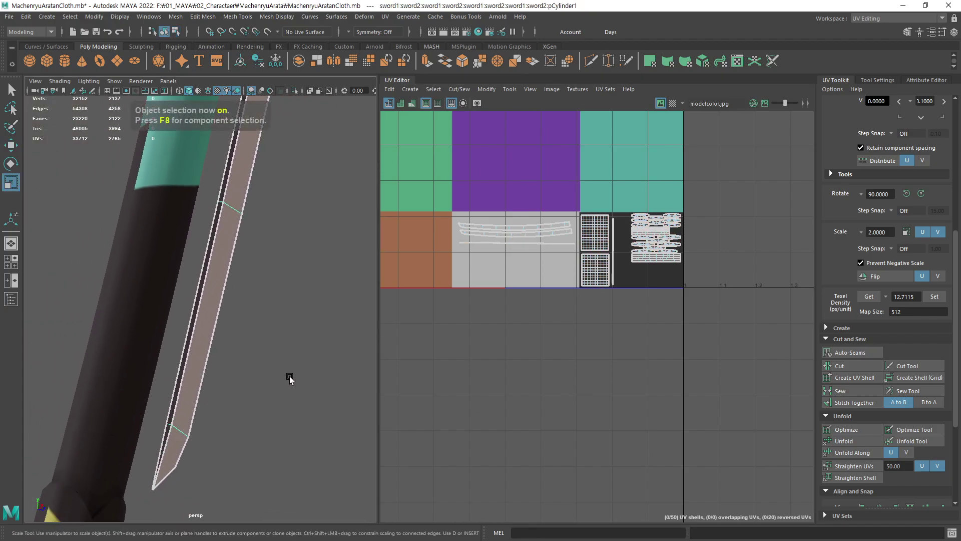
mouse_move(194, 296)
left_mouse_down("alt")
mouse_move(239, 270)
mouse_move(227, 247)
mouse_move(211, 260)
mouse_move(254, 284)
mouse_move(264, 239)
mouse_move(112, 279)
mouse_move(106, 256)
mouse_move(124, 247)
mouse_move(214, 334)
left_mouse_up("alt")
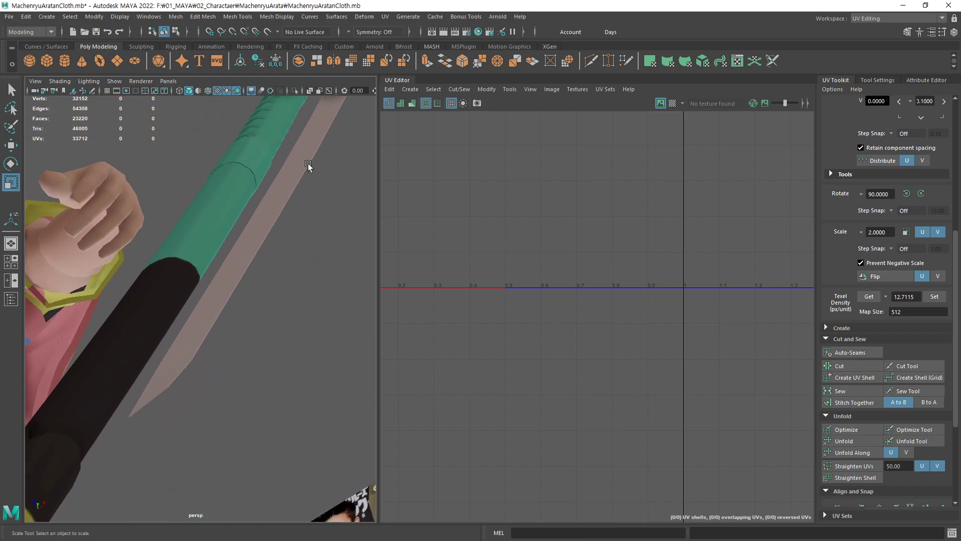
mouse_move(262, 231)
left_mouse_down("alt")
mouse_move(298, 219)
mouse_move(371, 296)
mouse_move(336, 202)
mouse_move(118, 382)
mouse_move(259, 335)
mouse_move(218, 333)
left_mouse_up("alt")
left_click(227, 289)
mouse_move(226, 289)
right_mouse_down("alt")
mouse_move(270, 369)
mouse_move(329, 373)
mouse_move(307, 386)
mouse_move(321, 365)
right_mouse_up("alt")
mouse_move(320, 366)
left_mouse_down("alt")
mouse_move(291, 388)
mouse_move(306, 387)
left_mouse_up("alt")
key("q")
left_click(290, 328)
Select the sword and zoom the UV Editor onto the shells left of the texture tile
left_click(226, 259)
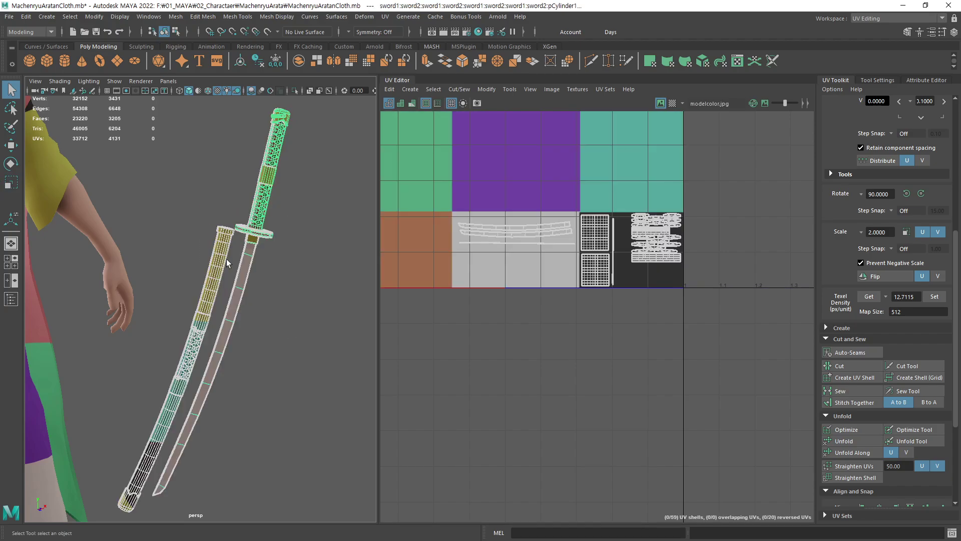
scroll(663, 284, "down", 2)
scroll(651, 350, "down", 1)
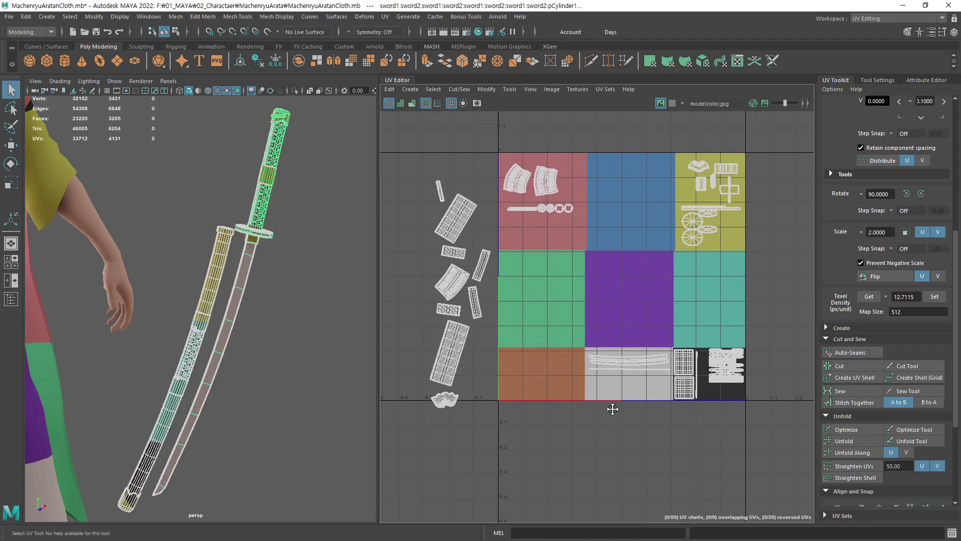
left_click_drag(612, 403, 694, 408, "alt")
mouse_move(693, 407)
middle_mouse_down("alt")
mouse_move(689, 377)
mouse_move(679, 378)
middle_mouse_up("alt")
key("w")
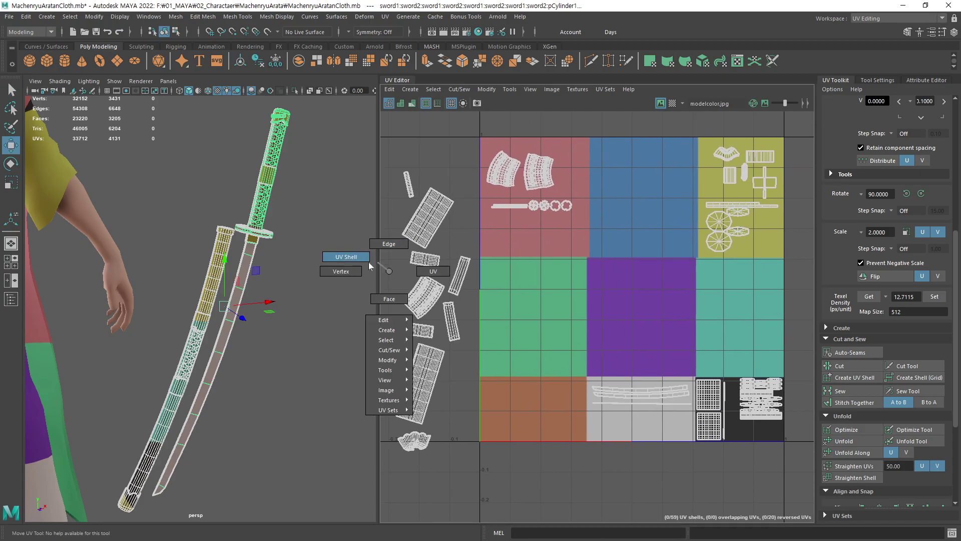
right_click_drag(391, 274, 401, 257)
left_click(427, 215)
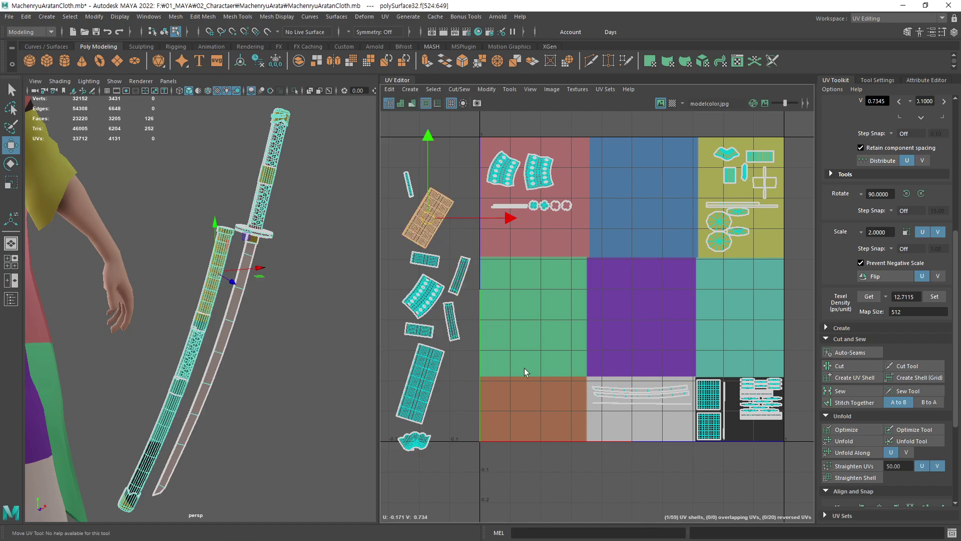
left_click(396, 272)
middle_click_drag(397, 272, 473, 328, "alt")
scroll(473, 328, "up", 5)
Rotate the tilted rectangular shell upright and straighten it and the next shell along picked edges
key("e")
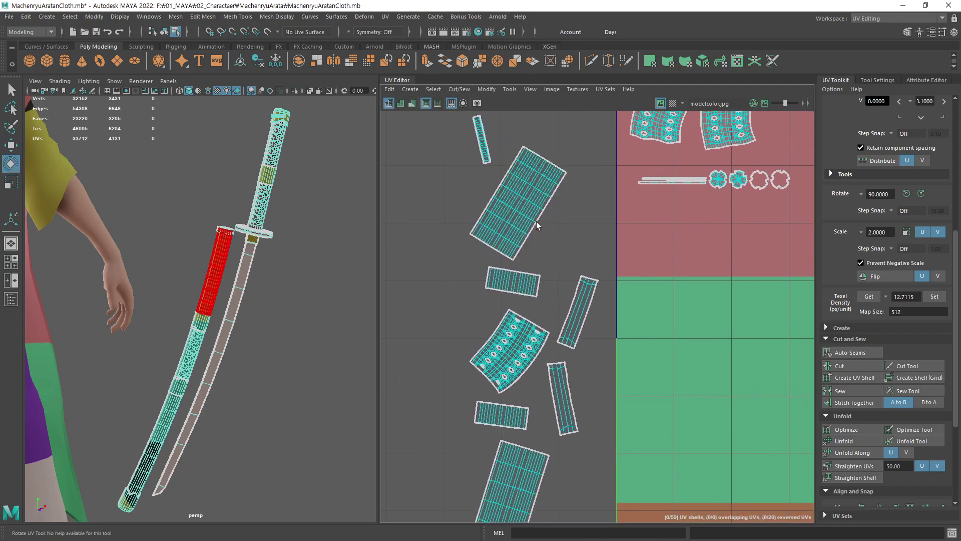
left_click_drag(579, 217, 692, 248)
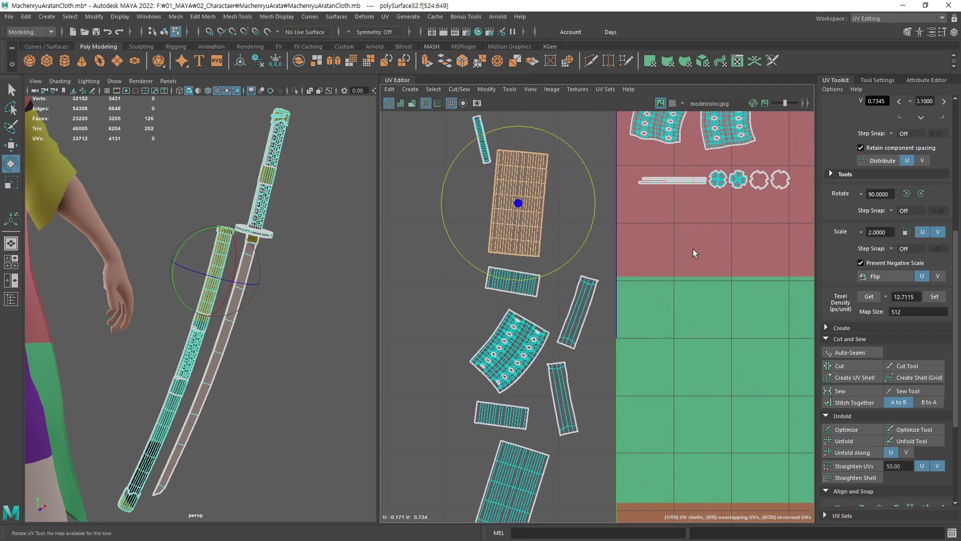
middle_click_drag(600, 315, 585, 233, "alt")
left_click(597, 183)
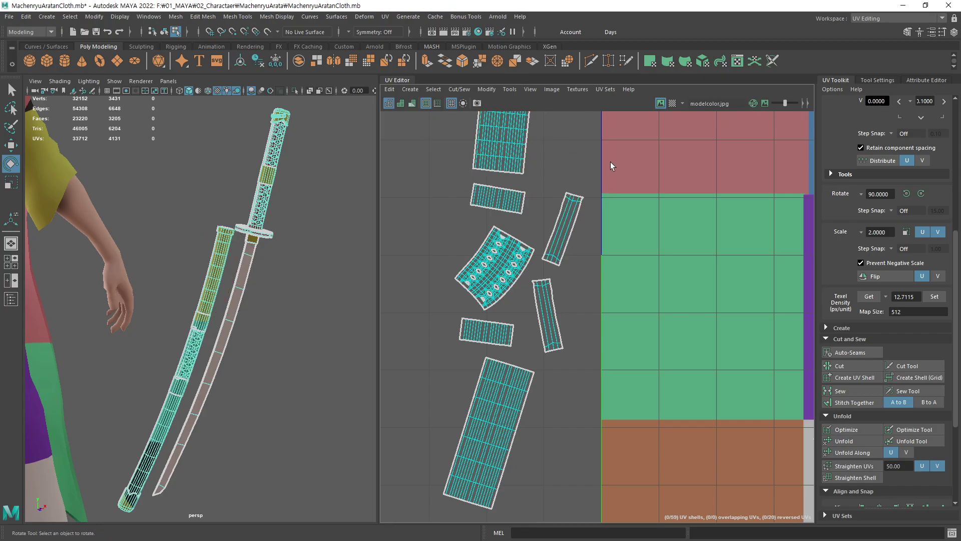
middle_click_drag(610, 161, 577, 268, "alt")
key("F10")
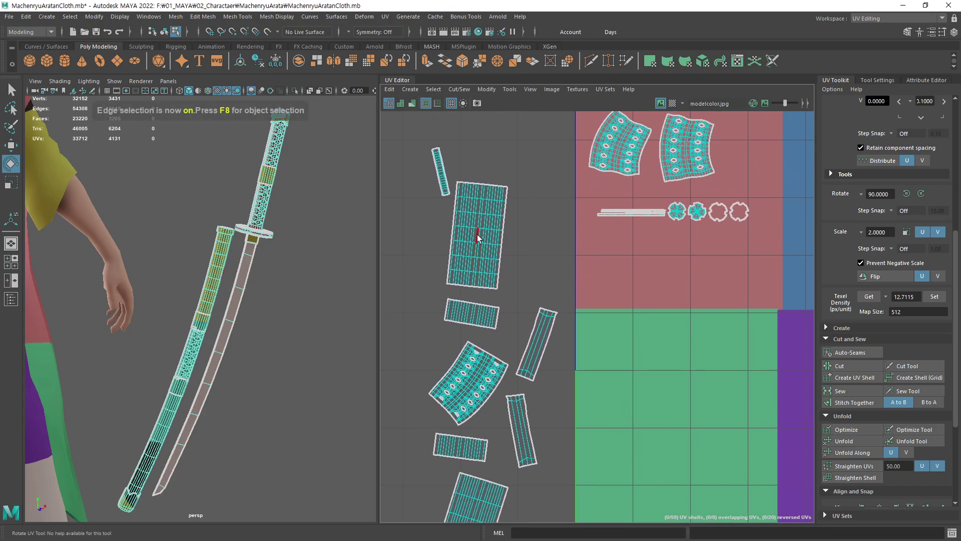
left_click(477, 234)
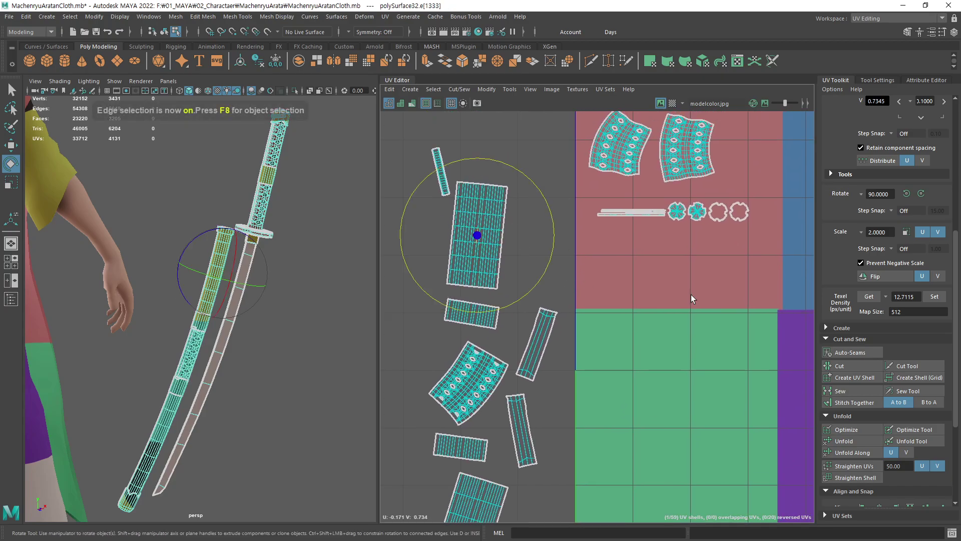
left_click(853, 478)
middle_click_drag(545, 359, 521, 250, "alt")
left_click(456, 212)
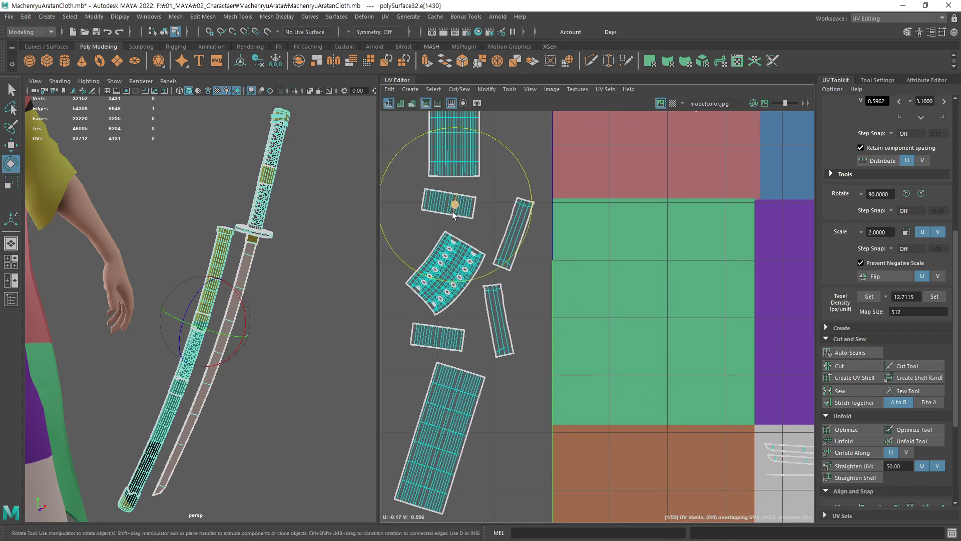
key("g")
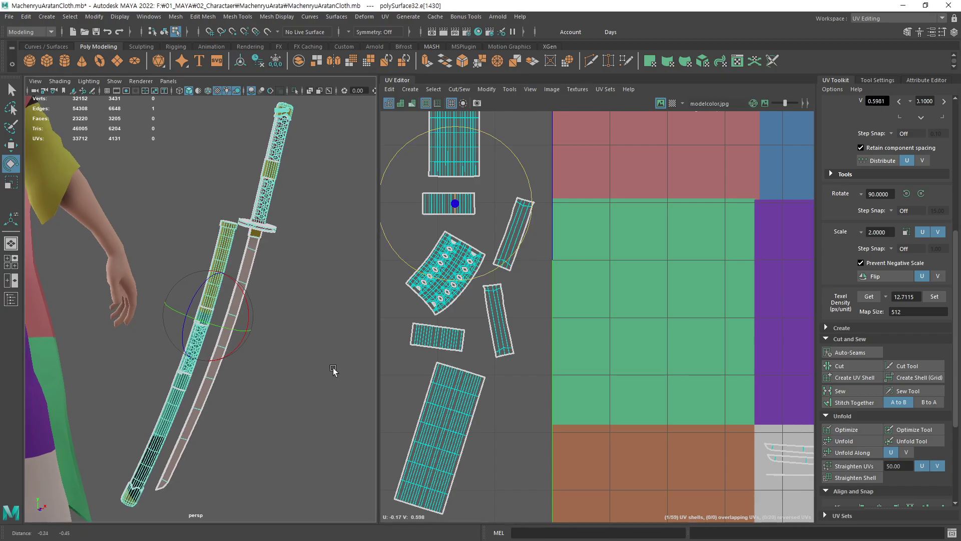
Straighten the two narrow shells upright and level the lower-left and tall lower shells
left_click_drag(320, 301, 362, 334, "alt")
middle_click_drag(537, 285, 528, 309, "alt")
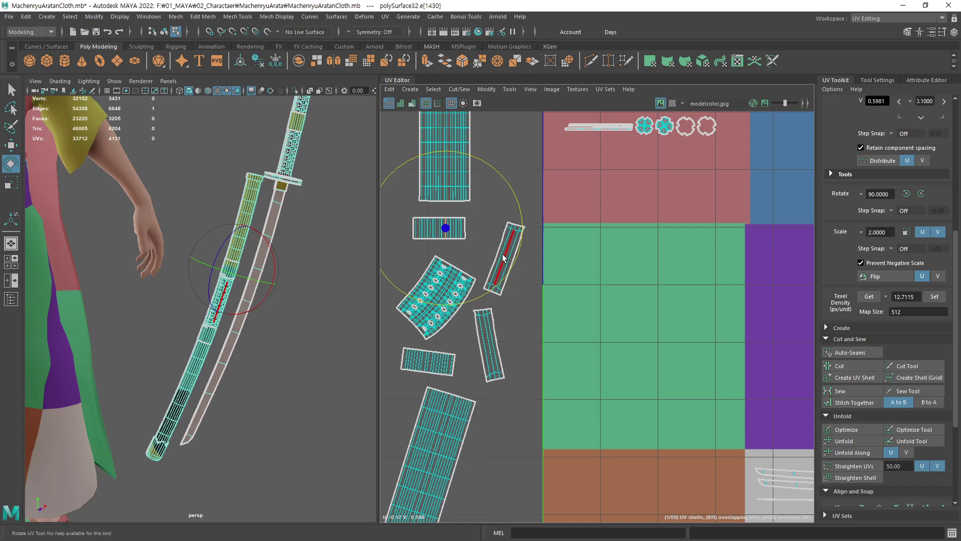
left_click(505, 257)
right_click_drag(504, 258, 441, 292, "shift")
left_click(489, 334)
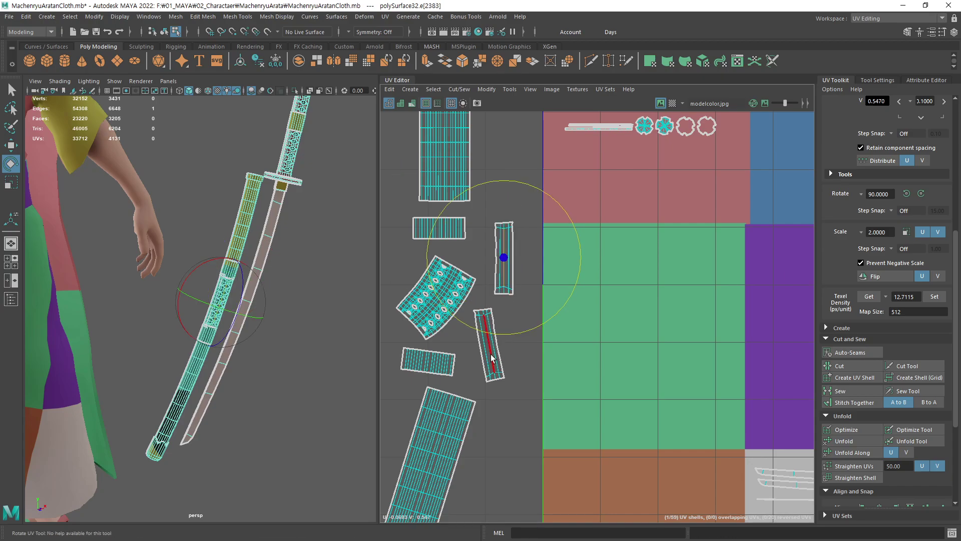
mouse_move(489, 335)
right_mouse_down("shift")
mouse_move(426, 374)
mouse_move(437, 449)
mouse_move(444, 393)
right_mouse_up("shift")
left_click(426, 373)
left_click(437, 450)
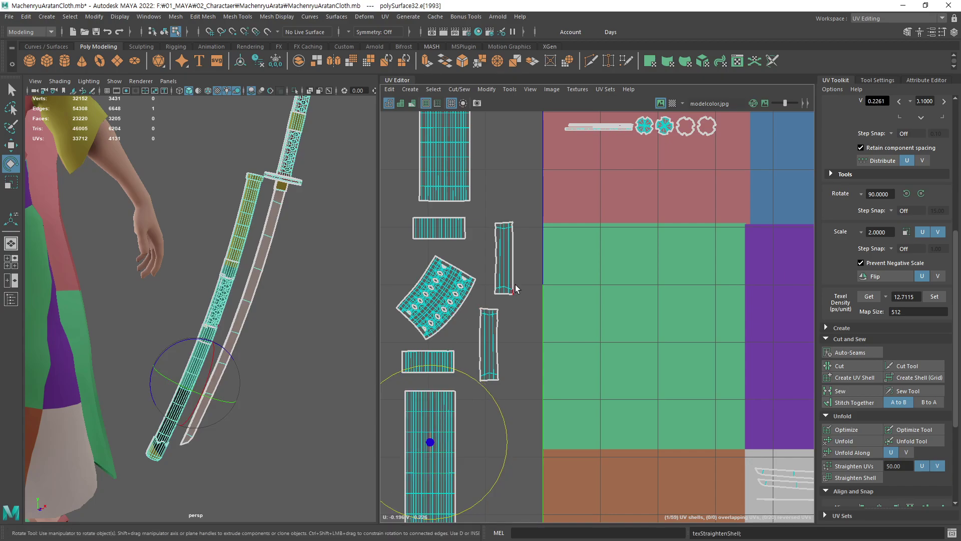
Rotate the thin tilted shell near the texture's left edge upright
scroll(516, 289, "down", 3)
scroll(483, 343, "down", 2)
scroll(434, 300, "up", 5)
middle_click_drag(433, 300, 763, 277, "alt")
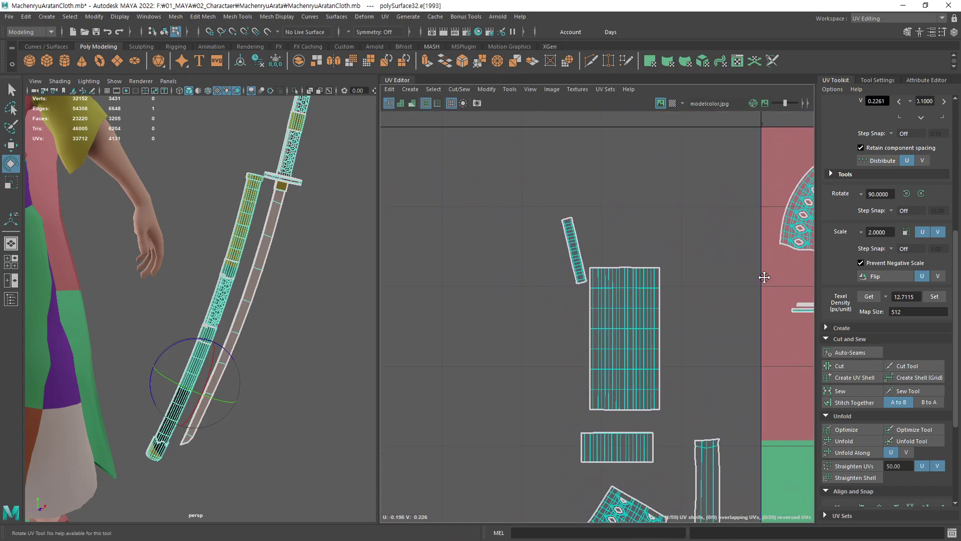
left_click(572, 257)
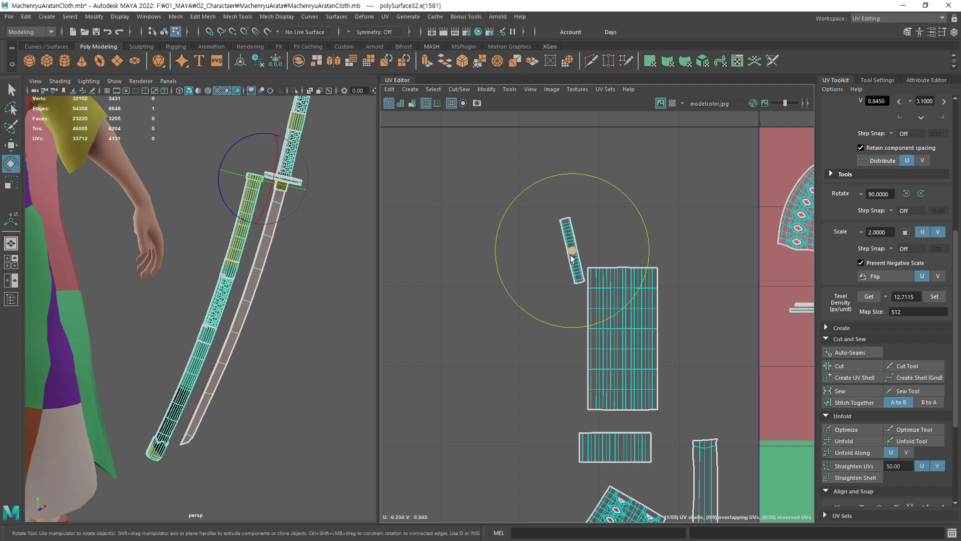
right_click_drag(572, 257, 576, 200, "shift")
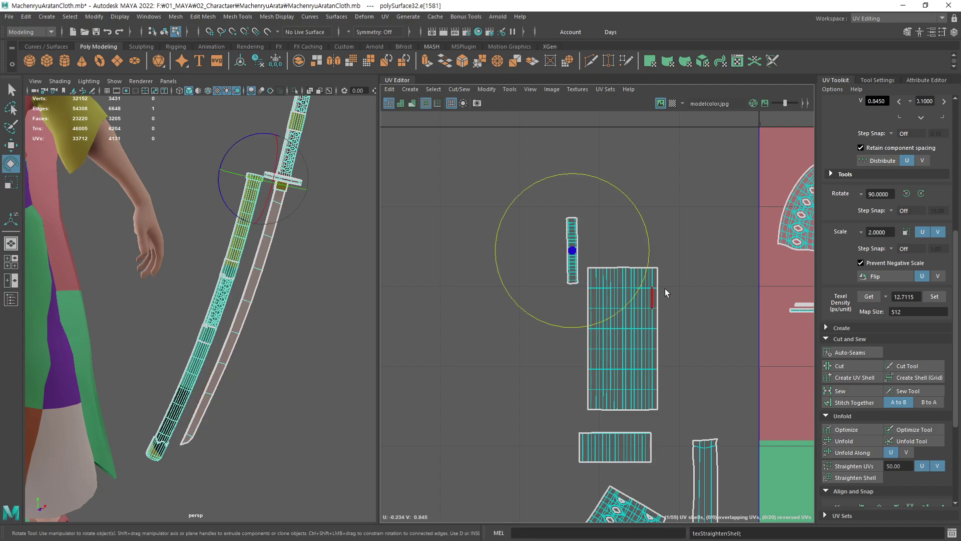
scroll(723, 318, "down", 2)
middle_click_drag(723, 317, 557, 206, "alt")
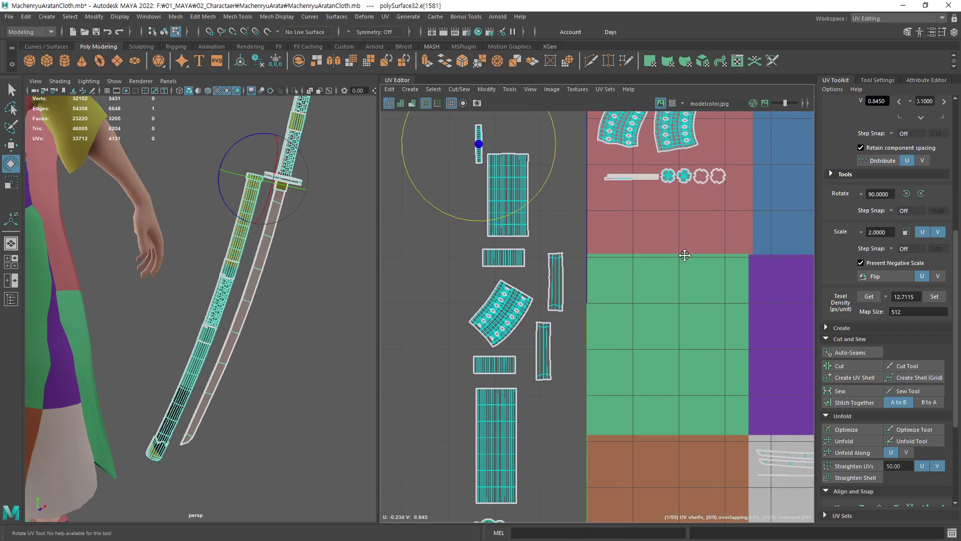
Zoom onto the fan-shaped shell and select one of its edges
scroll(561, 253, "down", 3)
scroll(452, 389, "up", 1)
scroll(452, 389, "up", 2)
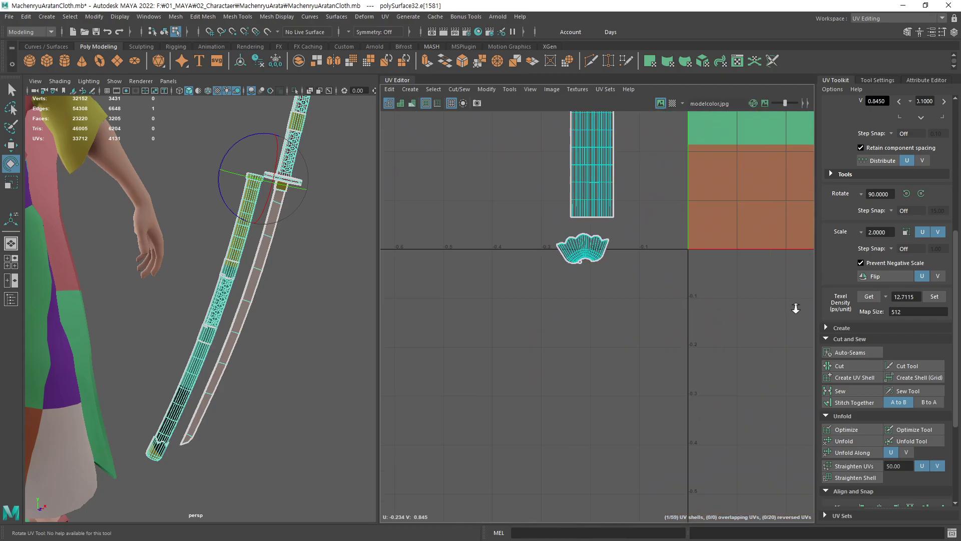
scroll(503, 350, "up", 1)
scroll(458, 340, "up", 3)
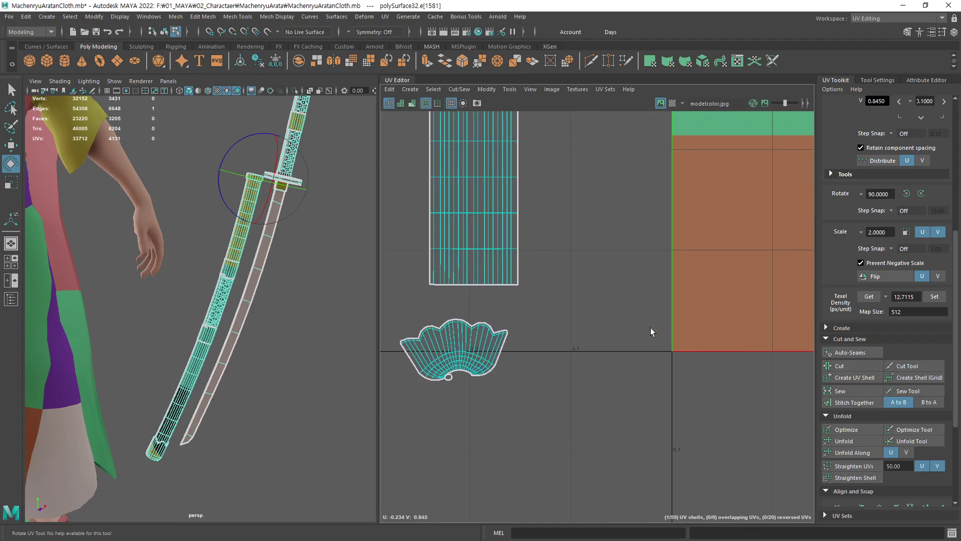
left_click(458, 338)
right_click_drag(626, 296, 345, 358, "alt")
scroll(613, 328, "down", 3)
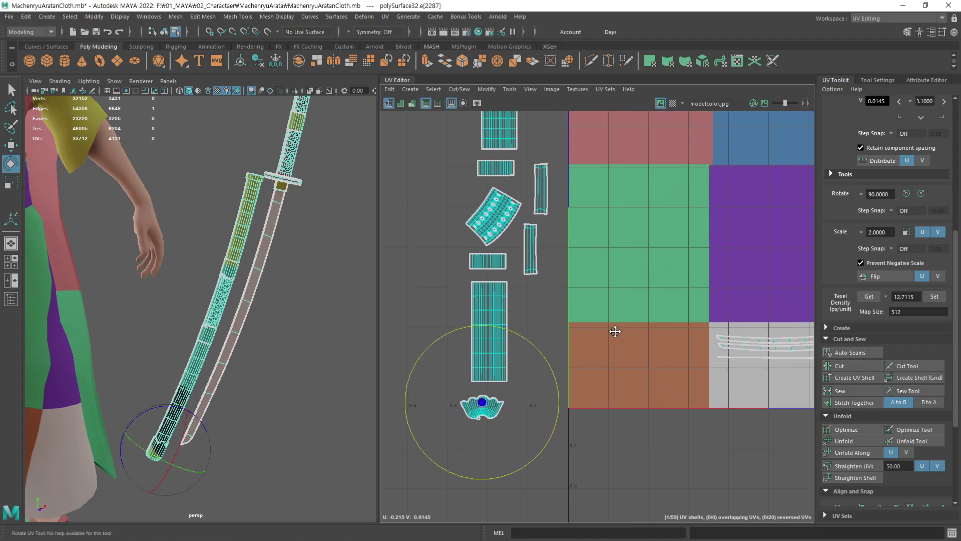
scroll(590, 317, "down", 1)
Move the fan-shaped shell into the yellow tile and freeze the sword's transformations
key("F8")
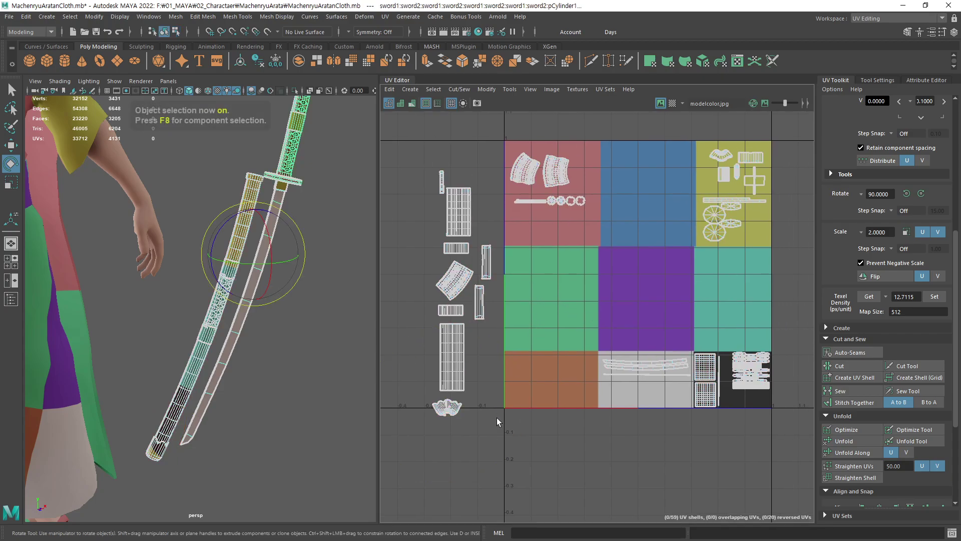
right_click_drag(482, 412, 469, 409)
left_click(447, 406)
key("w")
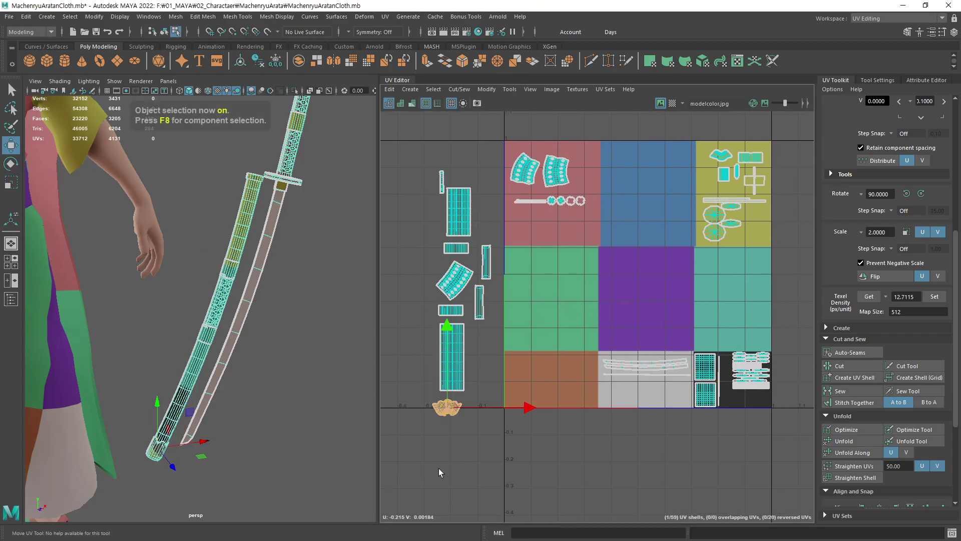
left_click_drag(451, 403, 756, 218)
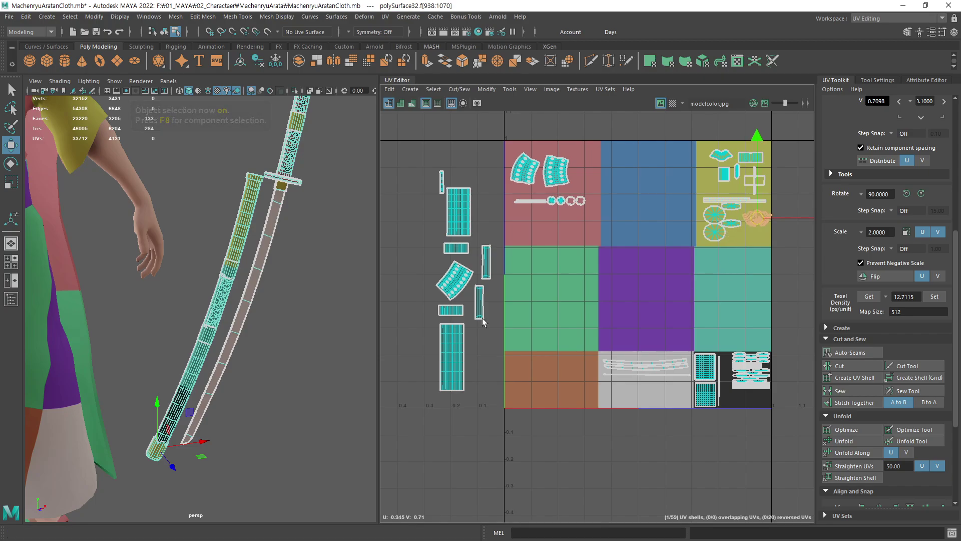
key("F8")
left_click(275, 60)
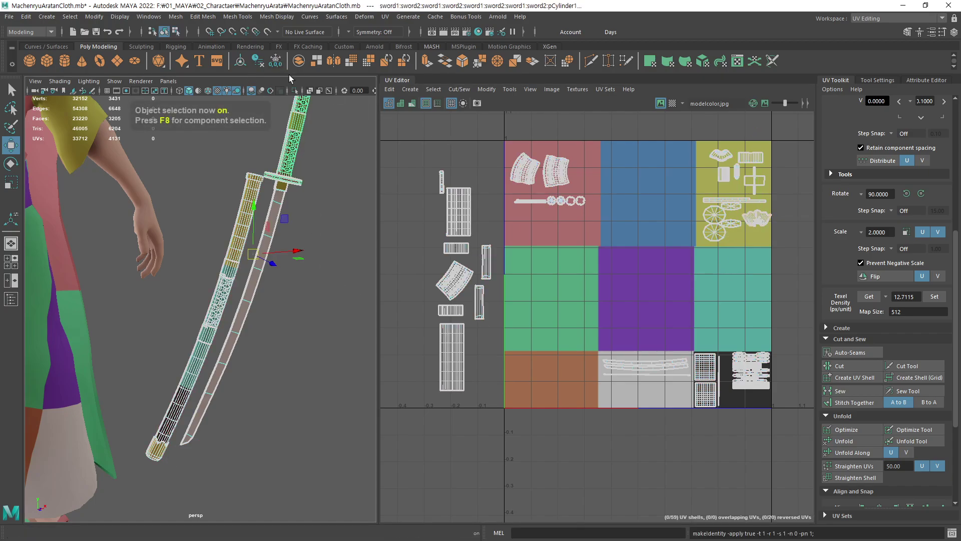
right_click_drag(651, 248, 676, 247)
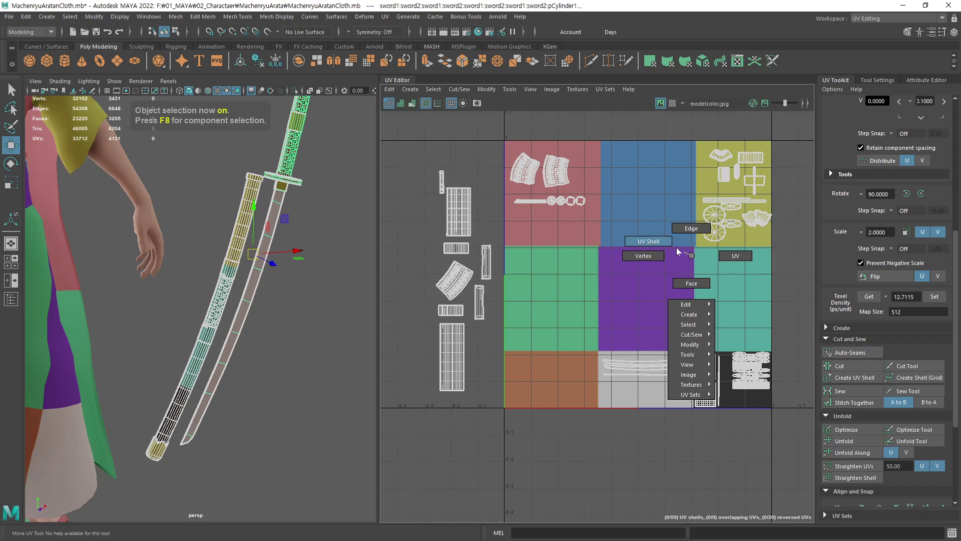
left_click(767, 221)
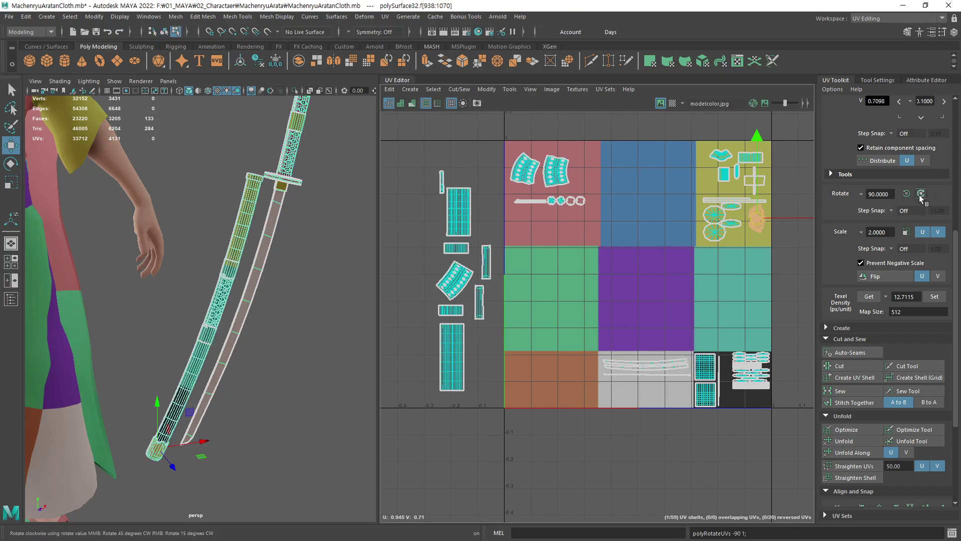
left_click(371, 344)
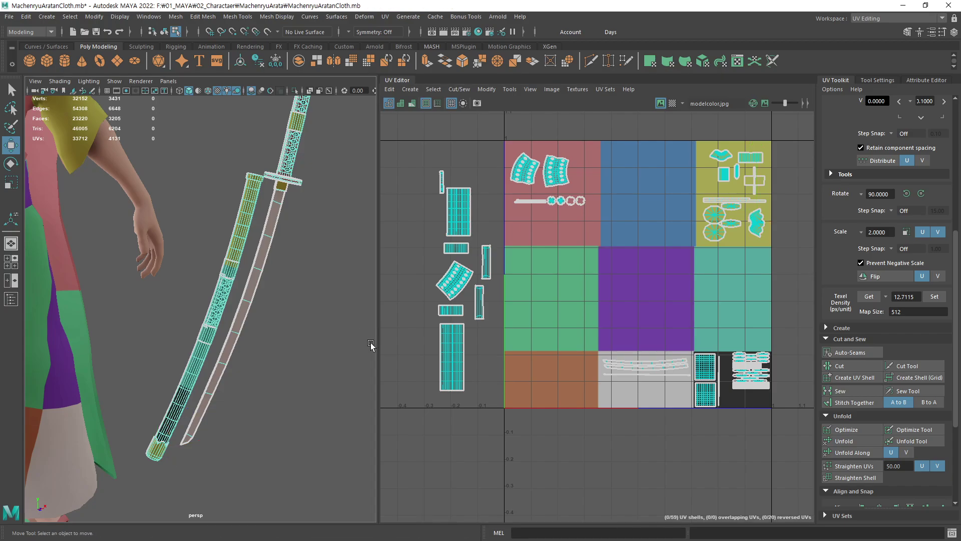
middle_click_drag(560, 255, 571, 265, "alt")
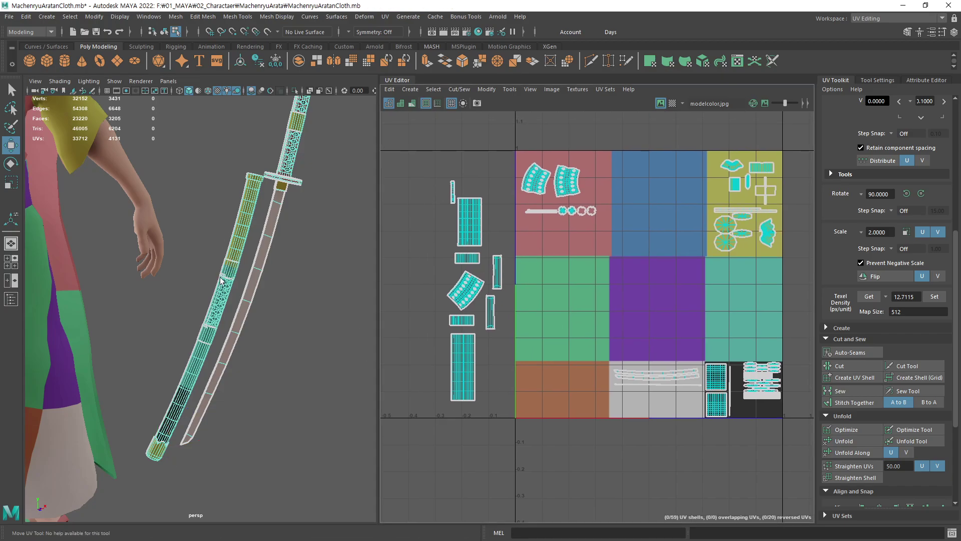
Select two bands on the sword hilt and move both their UV shells into the yellow tile
middle_click_drag(220, 280, 239, 256, "alt")
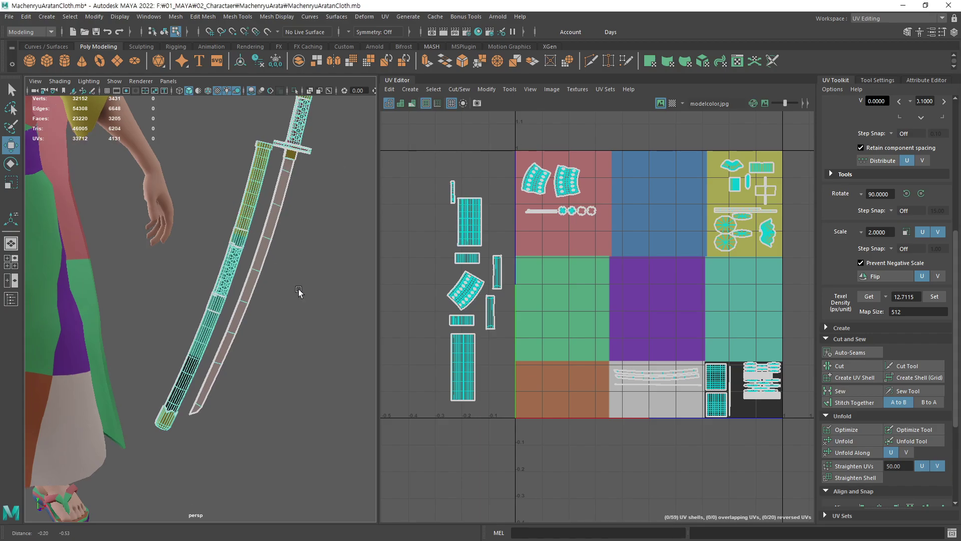
middle_click_drag(239, 245, 249, 238, "alt")
left_click(247, 240)
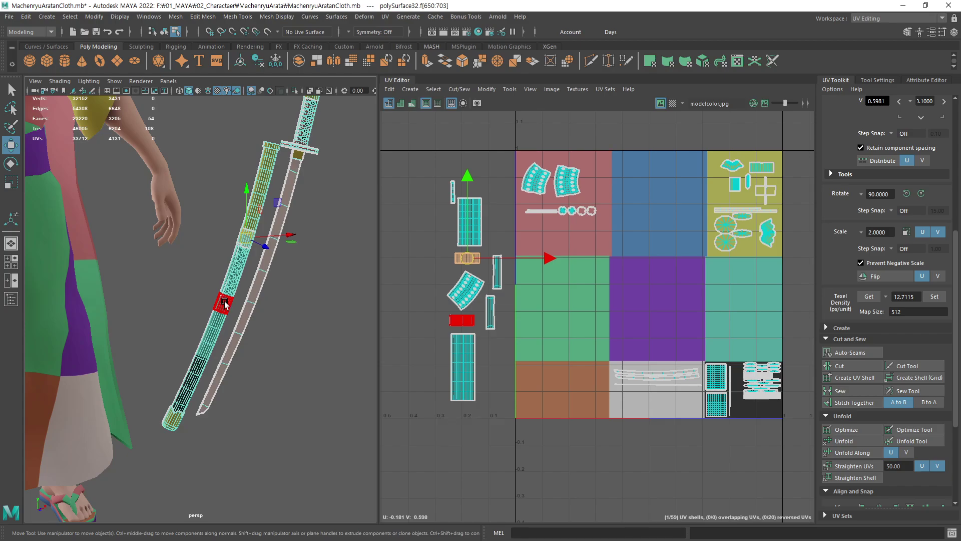
left_click(224, 304)
left_click_drag(460, 258, 692, 269)
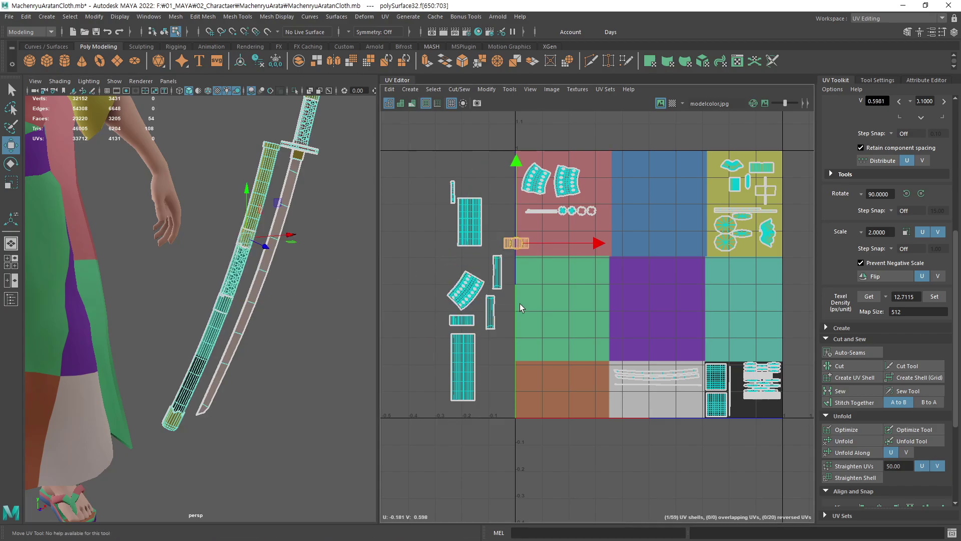
left_click(465, 324)
middle_click_drag(559, 374, 868, 315)
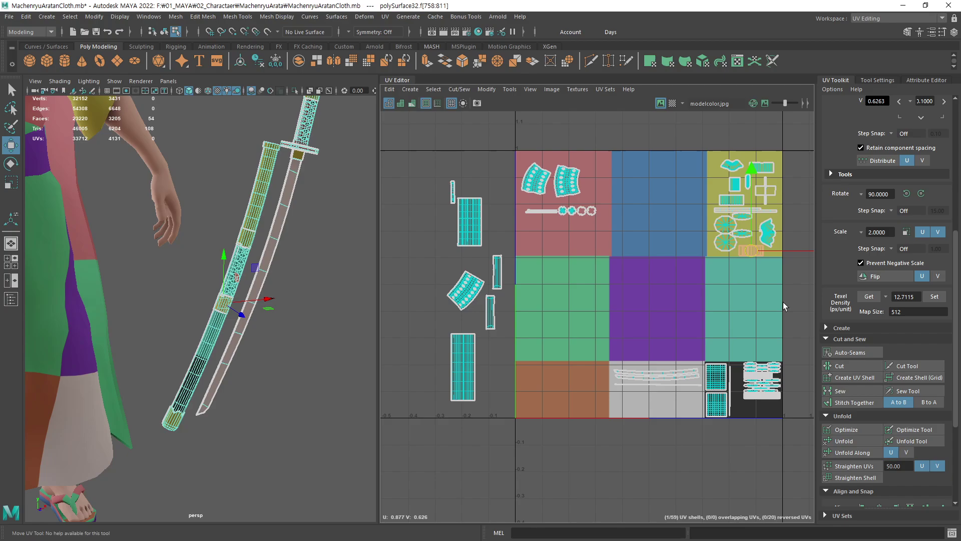
left_click(796, 299)
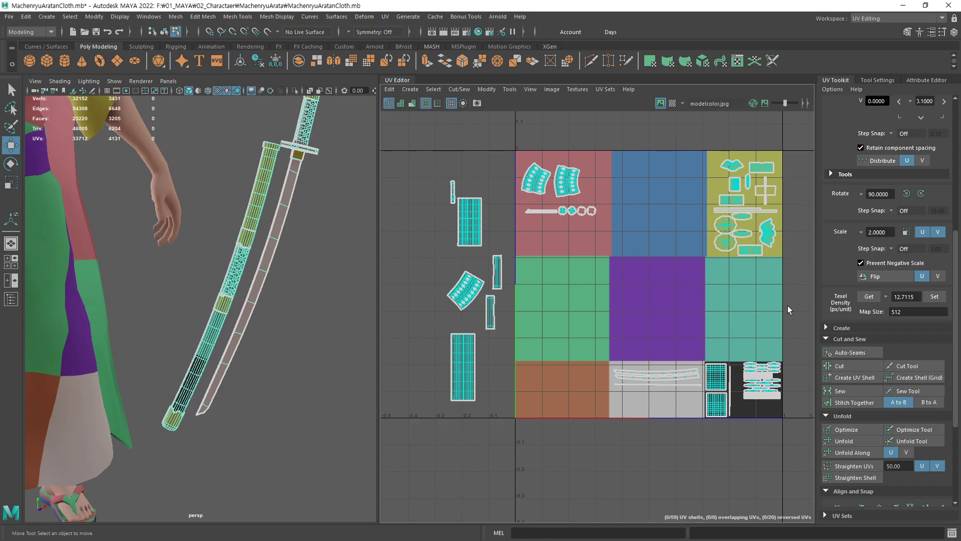
middle_click_drag(465, 320, 438, 324, "alt")
Move the upper grid shell into the red tile and rotate it 90° to horizontal
left_click(446, 222)
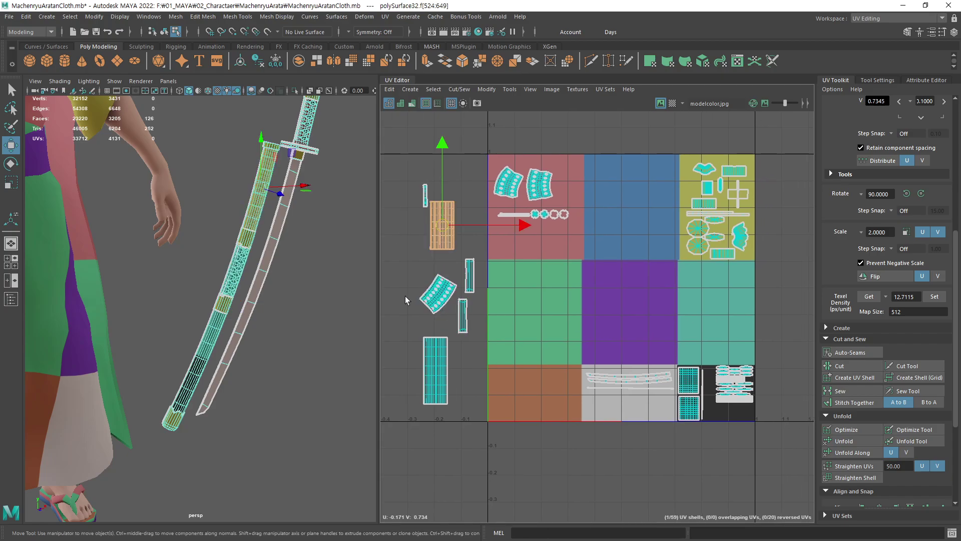
scroll(229, 345, "down", 6)
scroll(229, 345, "down", 3)
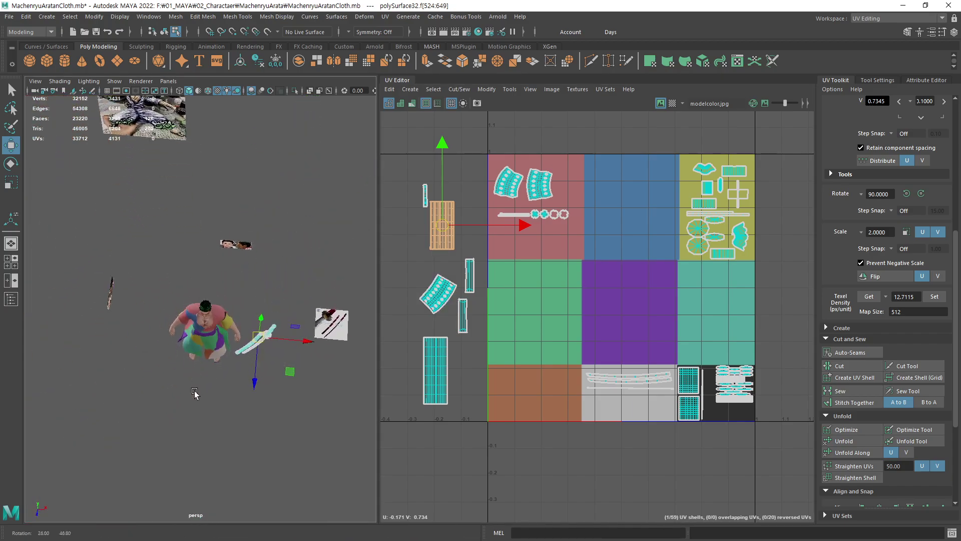
left_click_drag(229, 346, 300, 345, "alt")
right_click_drag(300, 345, 414, 340, "alt")
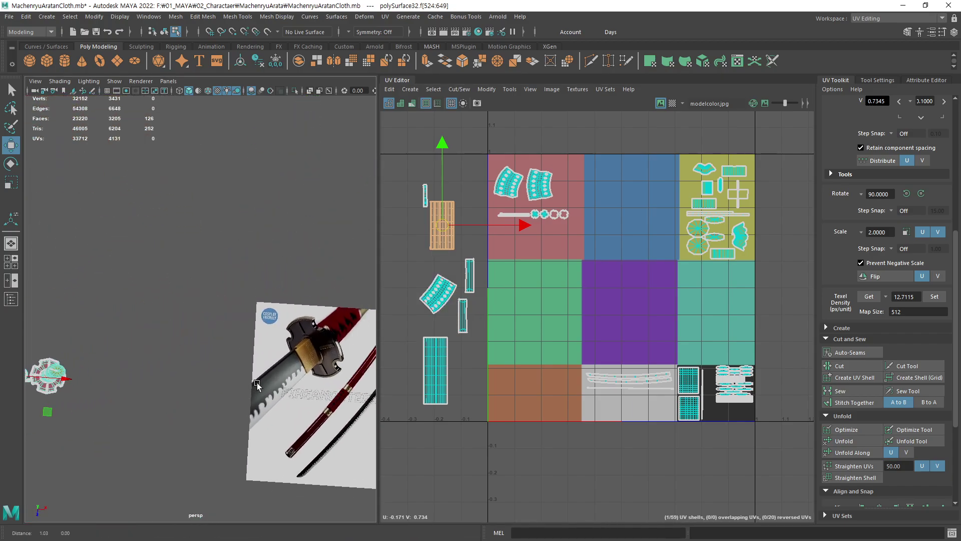
left_click_drag(310, 350, 270, 360, "alt")
middle_click_drag(270, 360, 281, 359, "alt")
mouse_move(281, 360)
right_mouse_down("alt")
mouse_move(178, 368)
mouse_move(322, 345)
right_mouse_up("alt")
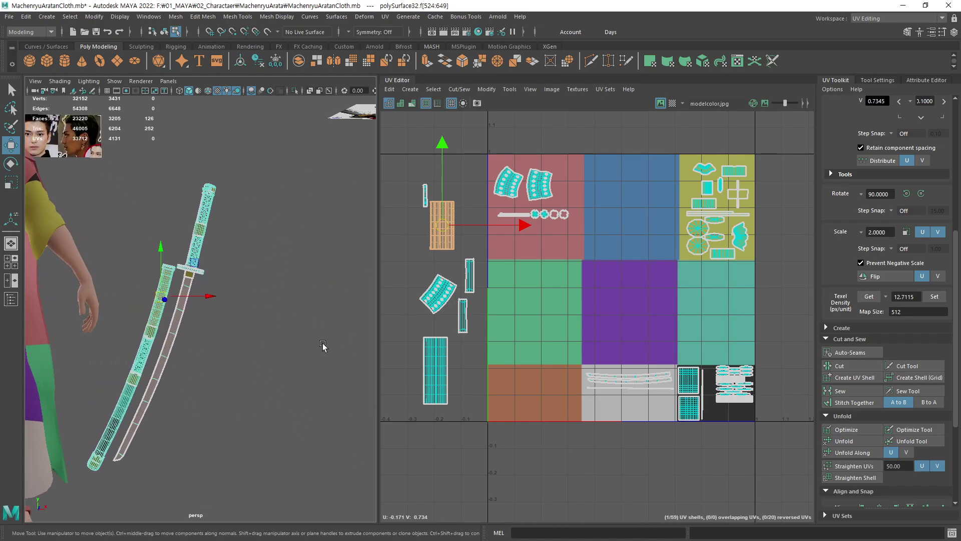
middle_click_drag(532, 273, 607, 275)
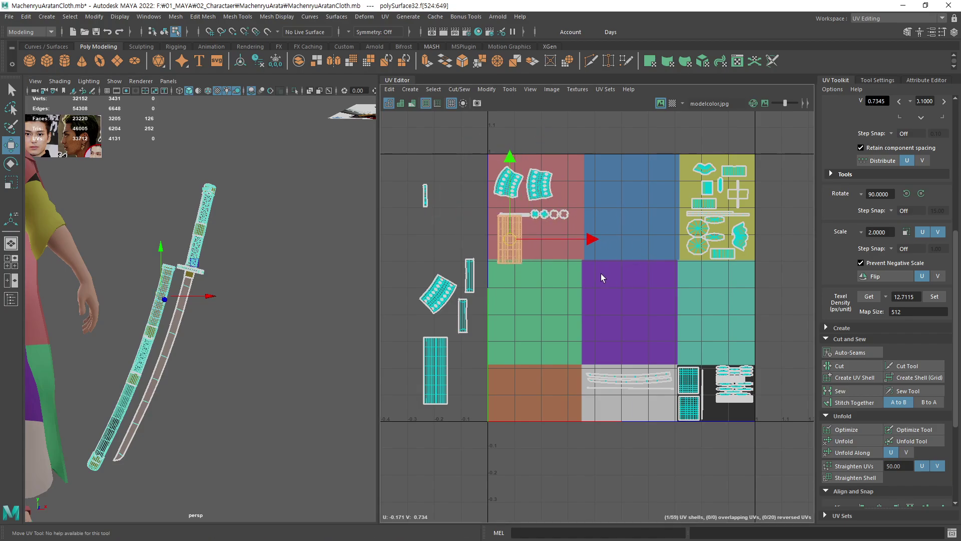
key("ctrl+alt+Right")
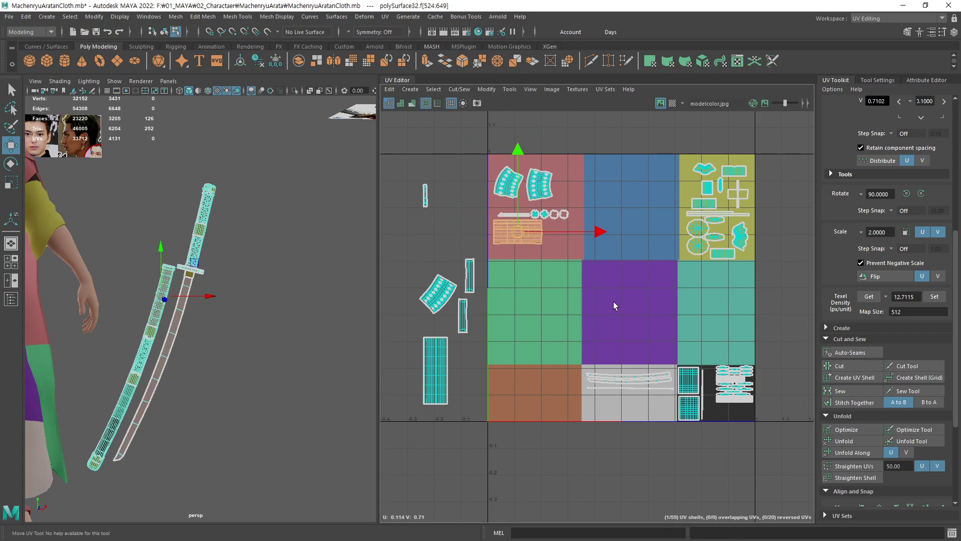
Rotate the dotted strip upright and rearrange the curved and grid shells in the red tile
left_click(431, 366)
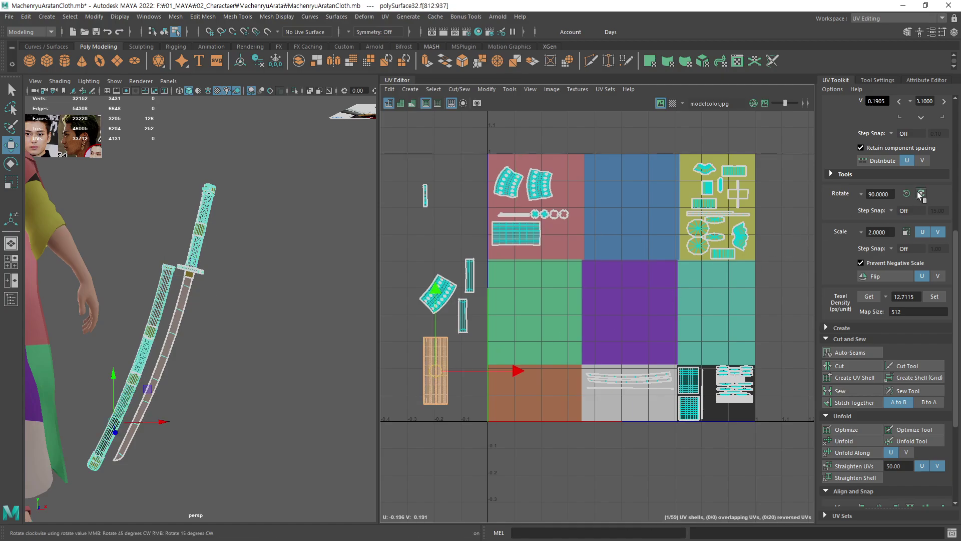
left_click(525, 220)
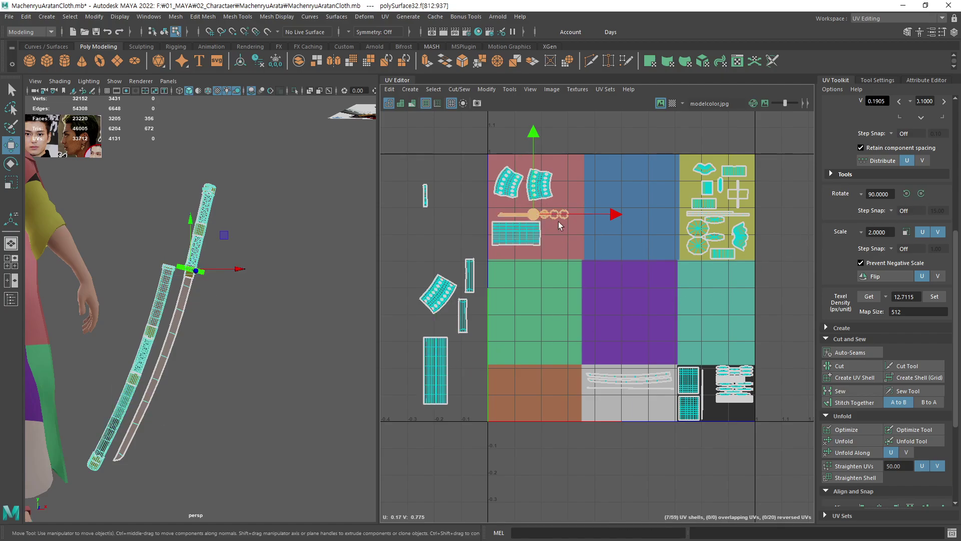
left_click(921, 194)
middle_click_drag(559, 309, 606, 293)
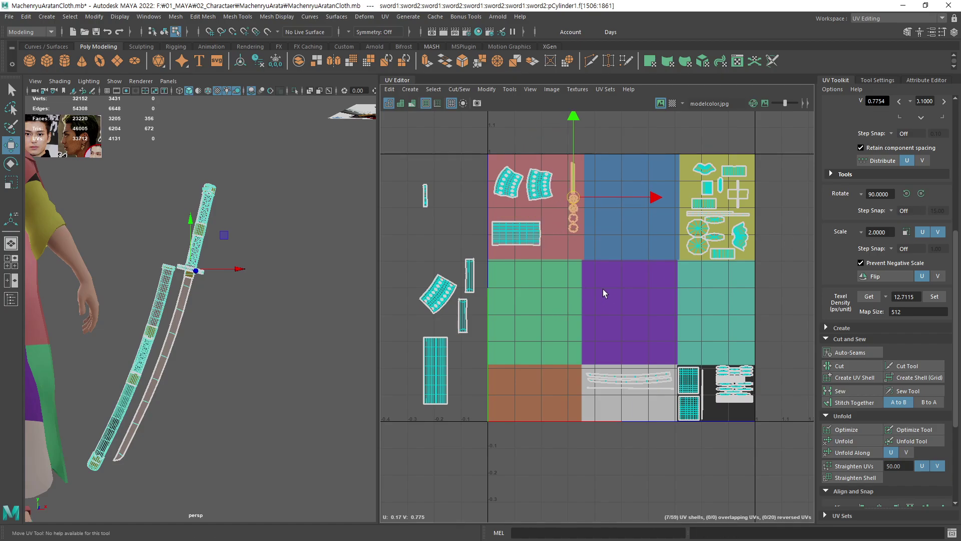
left_click(508, 182)
middle_click_drag(547, 261, 534, 246)
left_click(535, 175)
left_click(531, 235)
Rotate the tall grid shell 90° into the red tile and turn the curved dotted shell about 90°
middle_click_drag(464, 341, 471, 329, "alt")
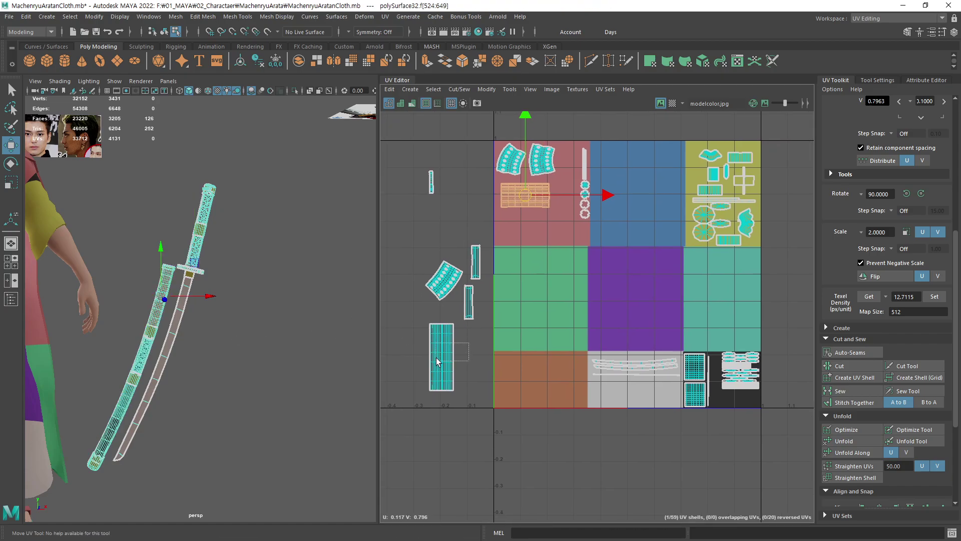
left_click(441, 358)
left_click(921, 193)
middle_click_drag(513, 364, 604, 233)
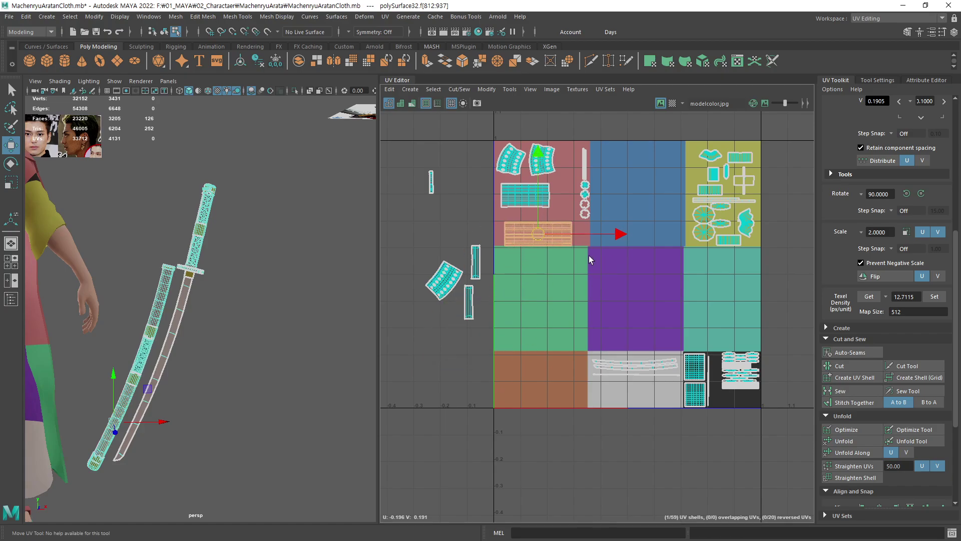
left_click(443, 281)
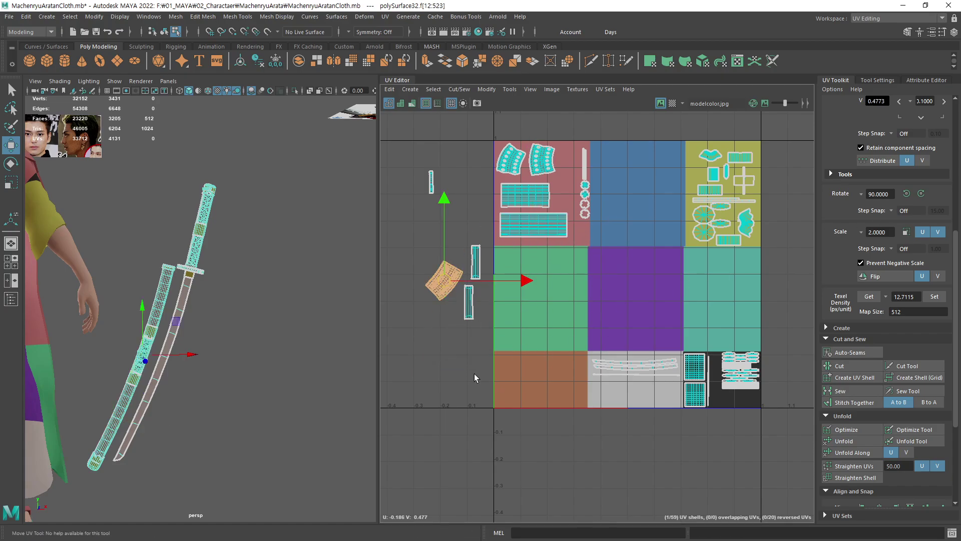
key("e")
mouse_move(473, 374)
middle_mouse_down()
mouse_move(421, 400)
mouse_move(492, 377)
mouse_move(582, 292)
mouse_move(597, 314)
middle_mouse_up()
key("w")
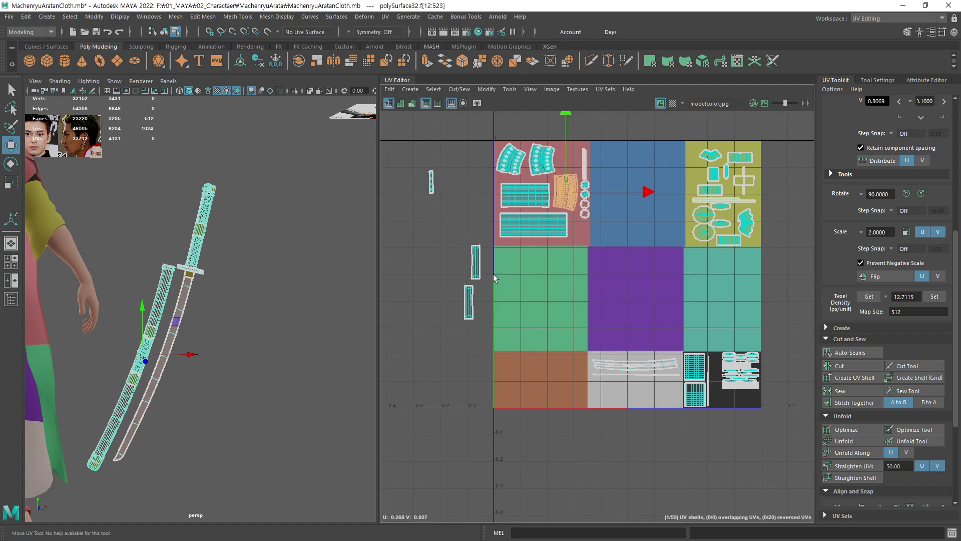
Rotate the two thin sword shells 90°, then move and scale them into the lower-right tile
left_click_drag(495, 279, 451, 311)
mouse_move(488, 296)
middle_mouse_down()
mouse_move(508, 373)
mouse_move(504, 345)
middle_mouse_up()
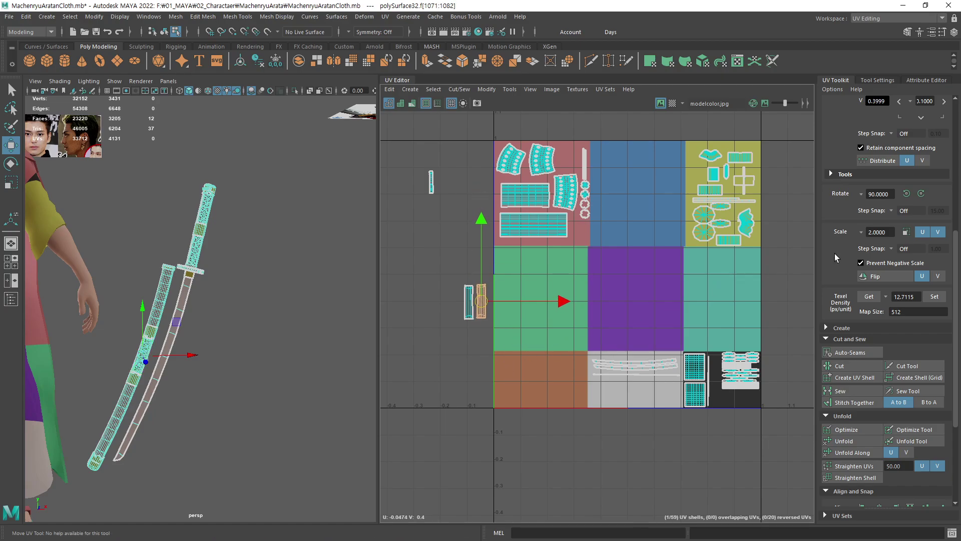
left_click(468, 301, "shift")
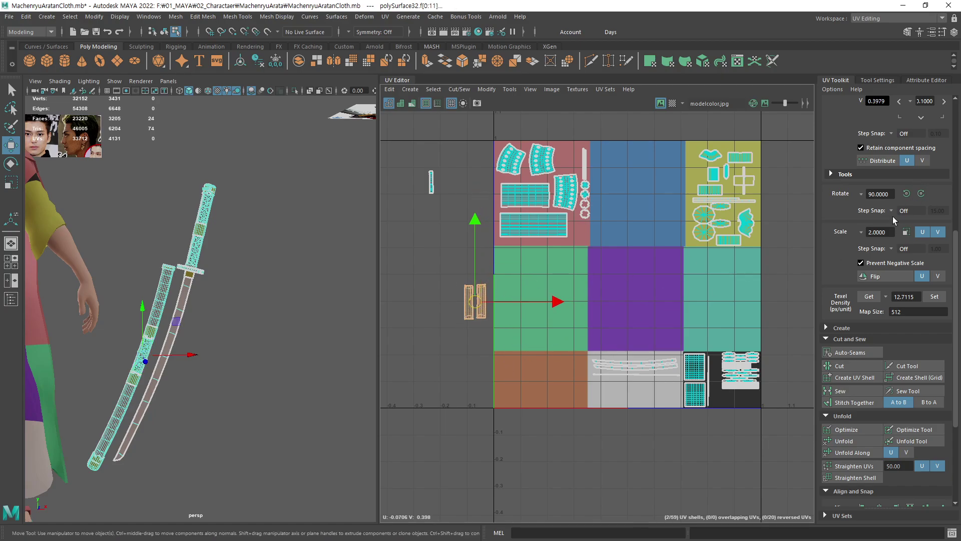
left_click(923, 194)
middle_click_drag(453, 376, 717, 478)
key("r")
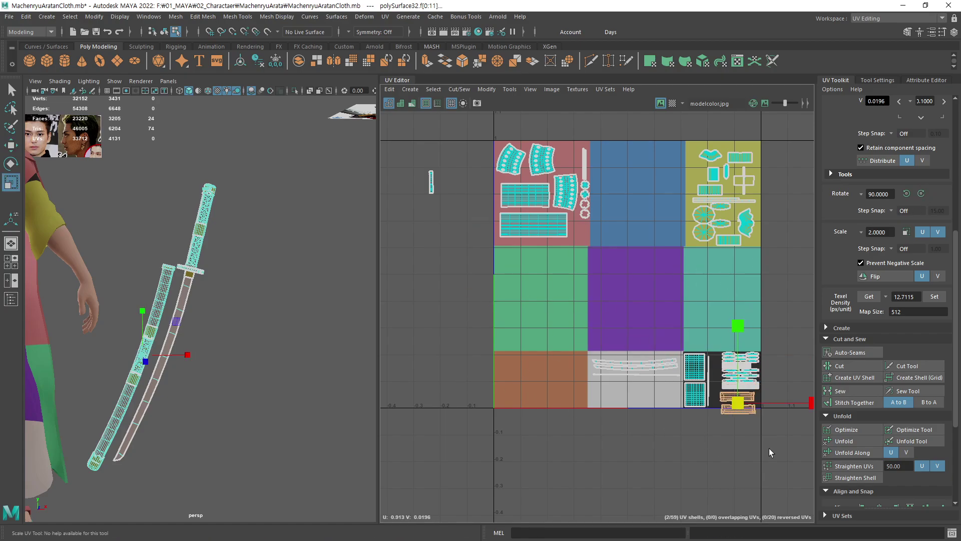
middle_click_drag(768, 448, 760, 459)
key("w")
key("r")
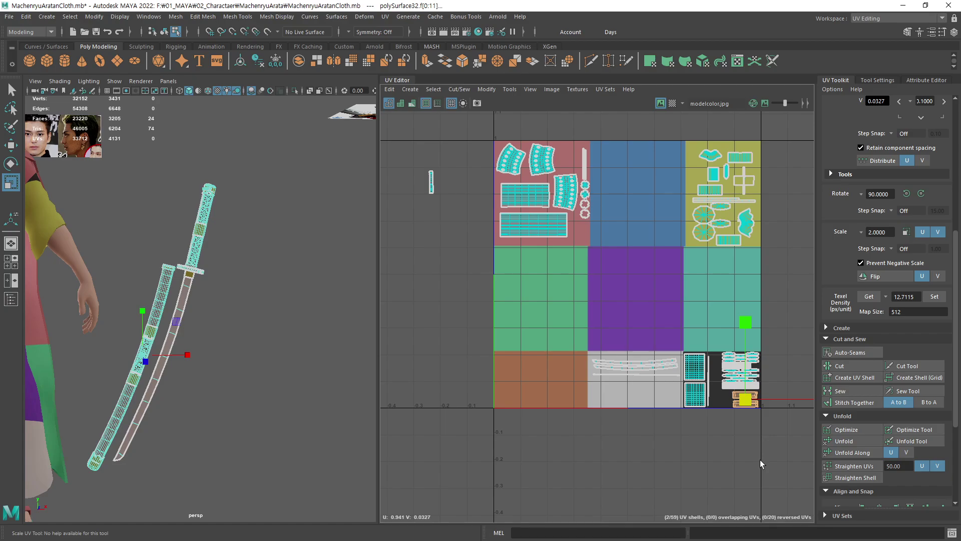
key("w")
Place the small sword shell in the yellow tile and return to object selection
mouse_move(411, 187)
middle_mouse_down("alt")
mouse_move(429, 213)
mouse_move(449, 215)
middle_mouse_up("alt")
left_click(469, 211)
middle_click_drag(501, 367, 764, 357)
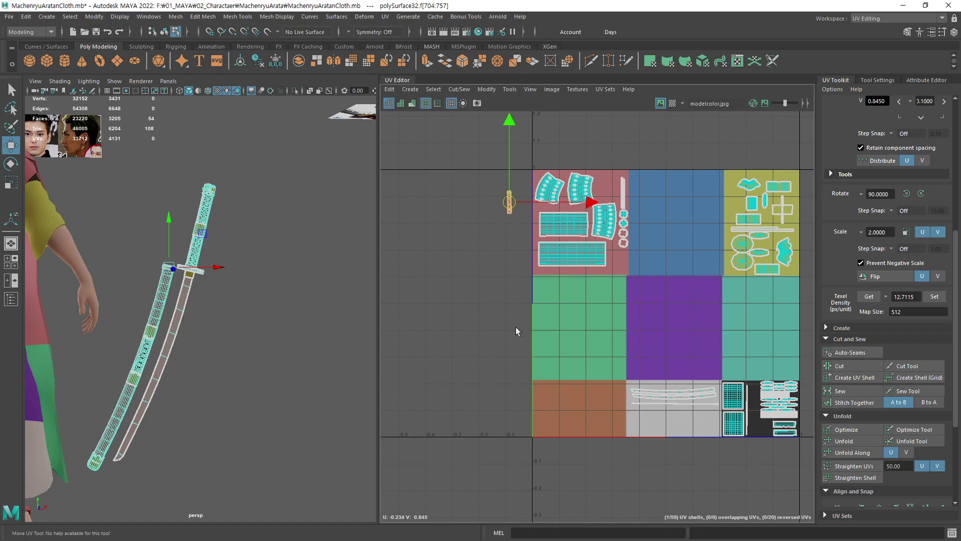
mouse_move(260, 437)
left_mouse_down("alt")
mouse_move(259, 355)
mouse_move(238, 369)
mouse_move(228, 388)
mouse_move(281, 375)
mouse_move(255, 362)
mouse_move(315, 359)
mouse_move(275, 345)
left_mouse_up("alt")
left_click(274, 340)
key("F8")
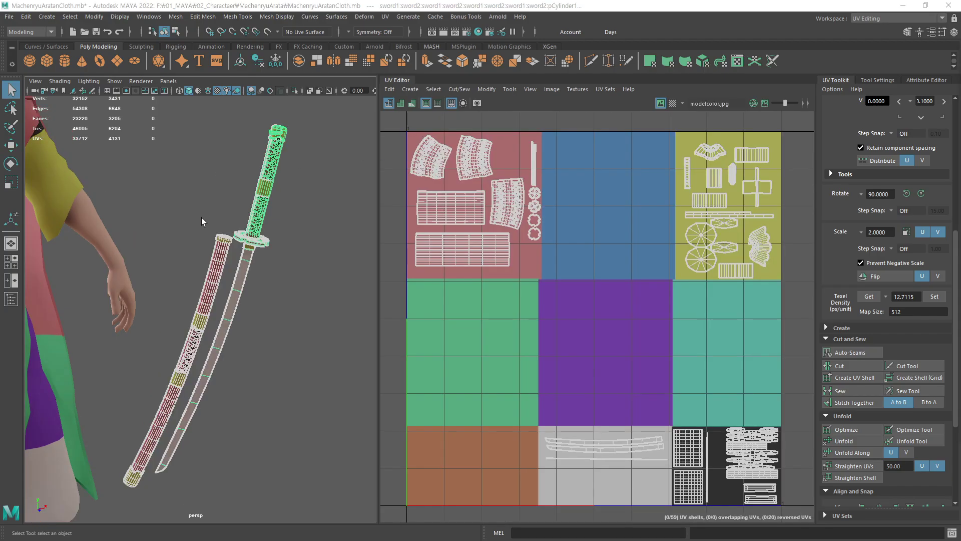
Frame the middle earring close up in the 3D view
left_click(202, 219)
mouse_move(212, 262)
middle_mouse_down("alt")
mouse_move(93, 324)
mouse_move(217, 297)
middle_mouse_up("alt")
left_click(213, 300)
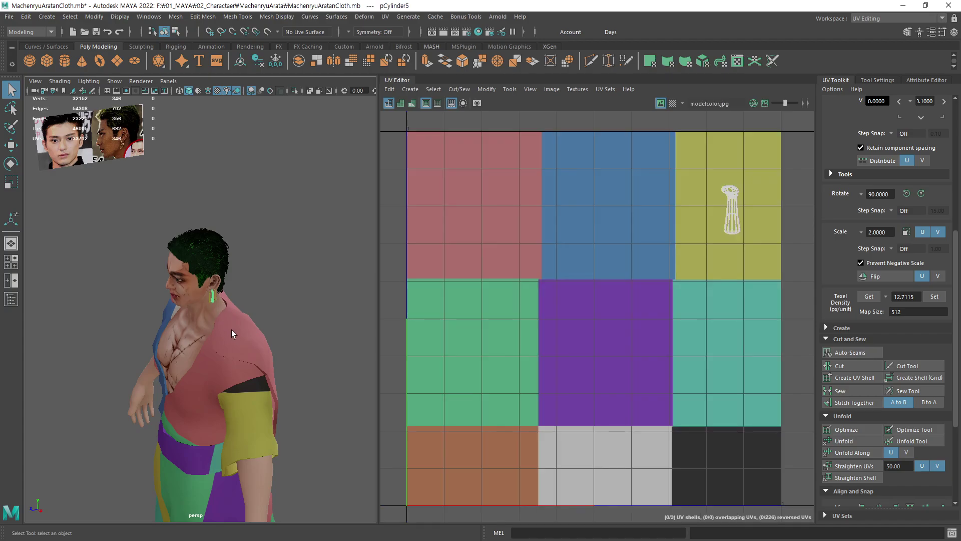
key("f")
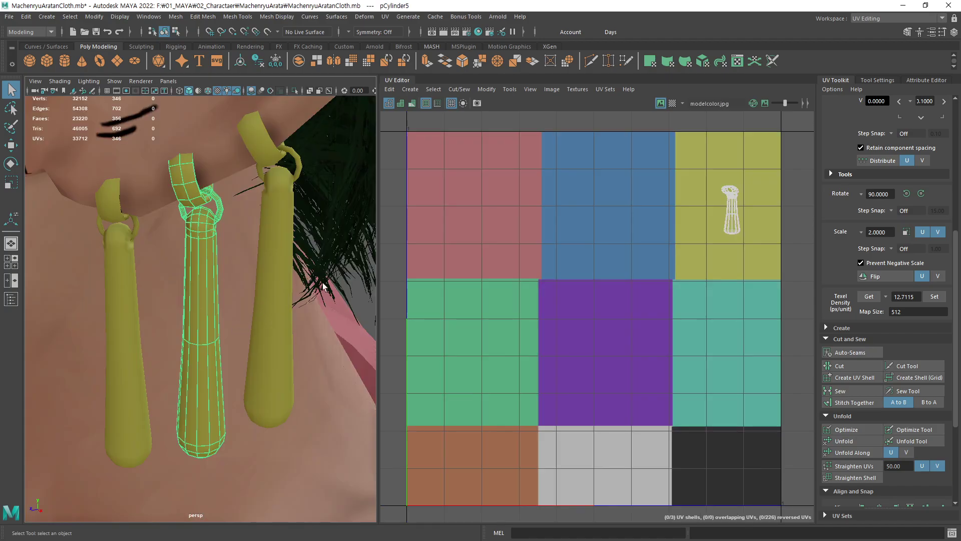
scroll(265, 306, "down", 1)
right_click_drag(265, 306, 251, 317, "alt")
left_click_drag(251, 317, 264, 354, "alt")
left_click(320, 297)
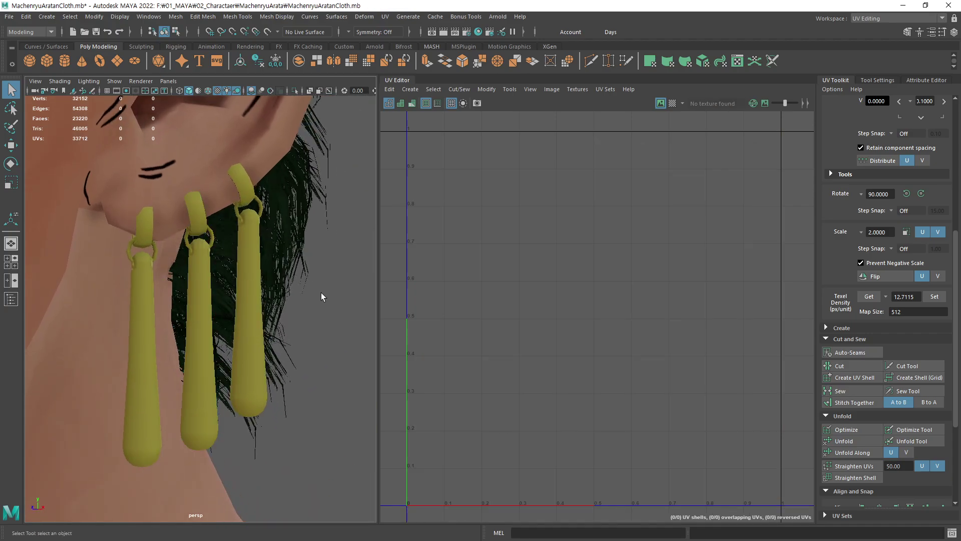
Select the left, middle and right earrings in turn to compare their UVs, ending on the left
left_click(163, 320)
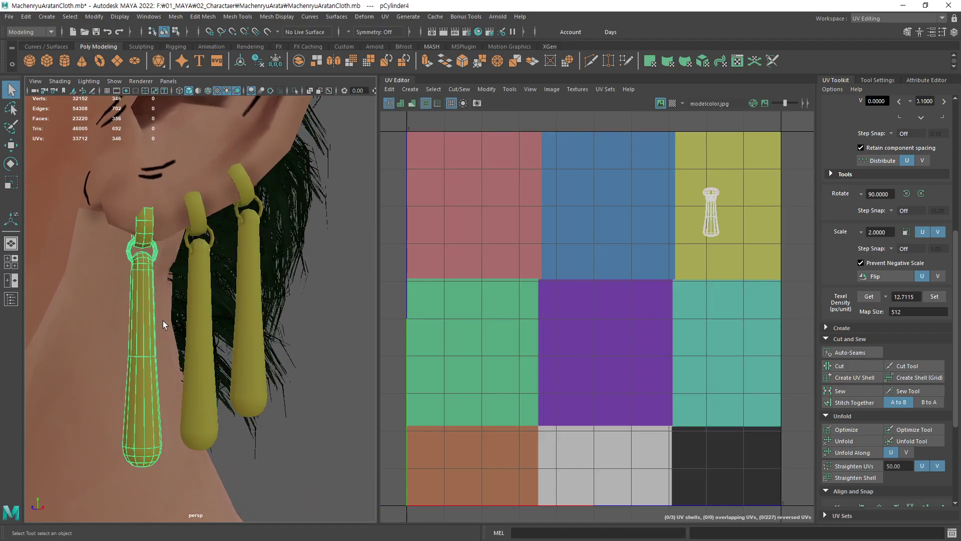
left_click(203, 320)
left_click(250, 272)
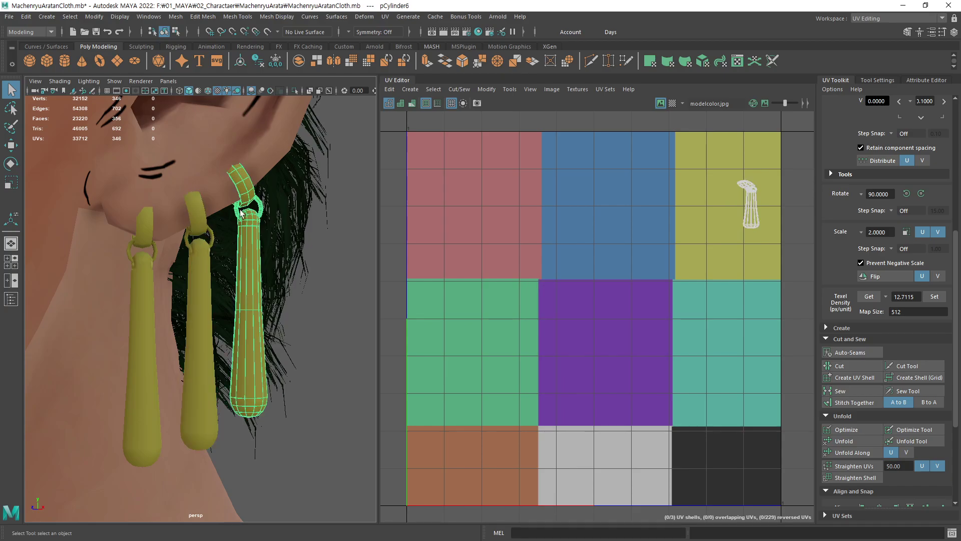
left_click(206, 307)
left_click(259, 287)
left_click(196, 356)
left_click(158, 321)
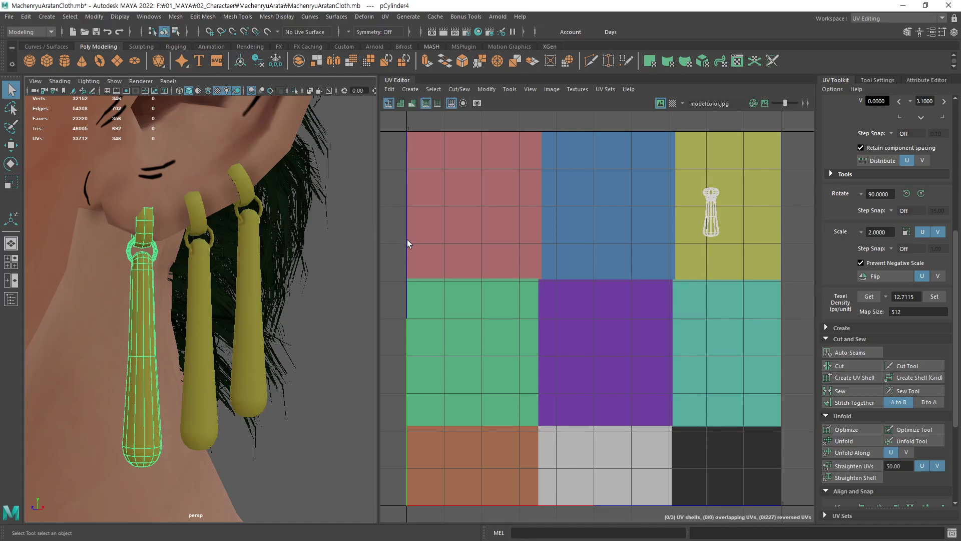
left_click(252, 298)
left_click(200, 321)
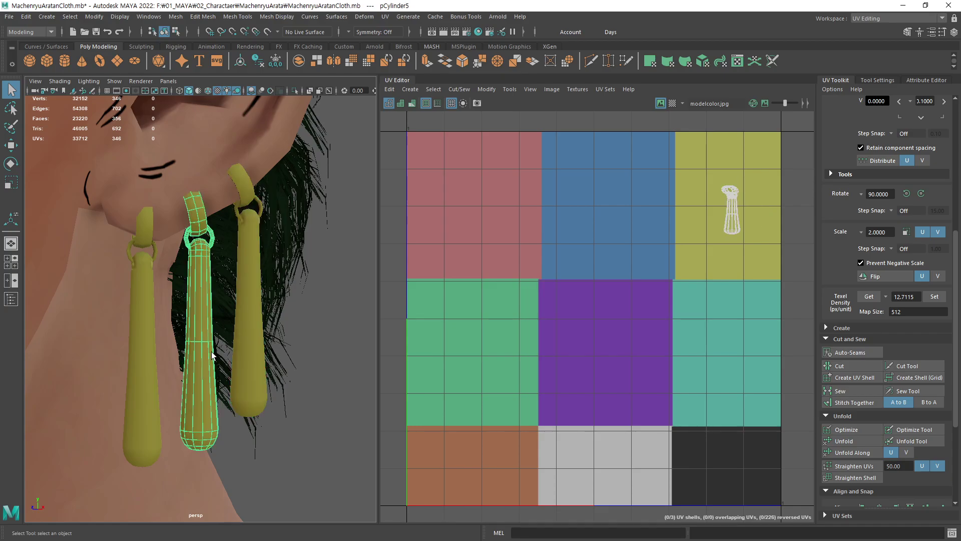
left_click(151, 347)
left_click(195, 320)
left_click(236, 285)
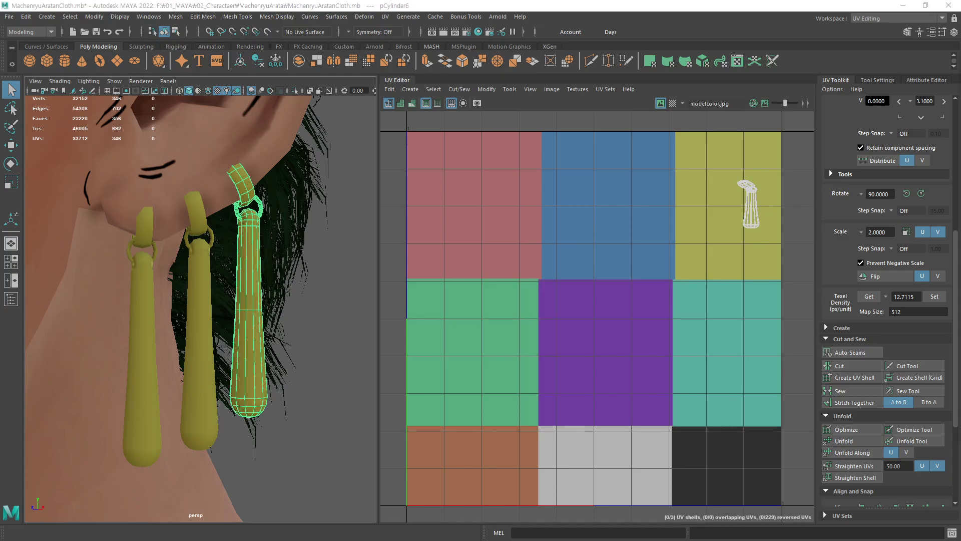
mouse_move(181, 326)
left_mouse_down("alt")
mouse_move(191, 309)
mouse_move(304, 333)
mouse_move(230, 337)
mouse_move(253, 318)
mouse_move(315, 326)
mouse_move(300, 334)
mouse_move(280, 310)
left_mouse_up("alt")
left_click(188, 312)
Zoom the UV Editor in and centre the left earring's UV shell
right_click_drag(280, 310, 301, 269, "alt")
middle_click_drag(664, 245, 537, 308, "alt")
mouse_move(537, 308)
right_mouse_down("alt")
mouse_move(513, 306)
mouse_move(714, 281)
mouse_move(650, 291)
right_mouse_up("alt")
middle_click_drag(650, 290, 568, 274, "alt")
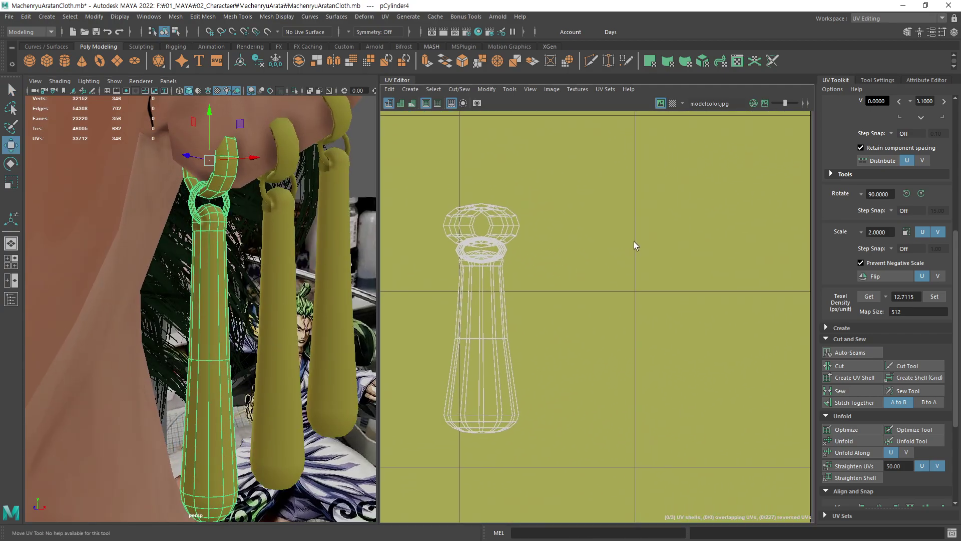
Move the bulb, top ring and pendant body UV shells apart from each other
right_click_drag(634, 241, 583, 240)
left_click_drag(435, 198, 520, 253)
key("w")
mouse_move(586, 316)
middle_mouse_down()
mouse_move(590, 278)
mouse_move(576, 271)
middle_mouse_up()
left_click(493, 248)
left_click(503, 294)
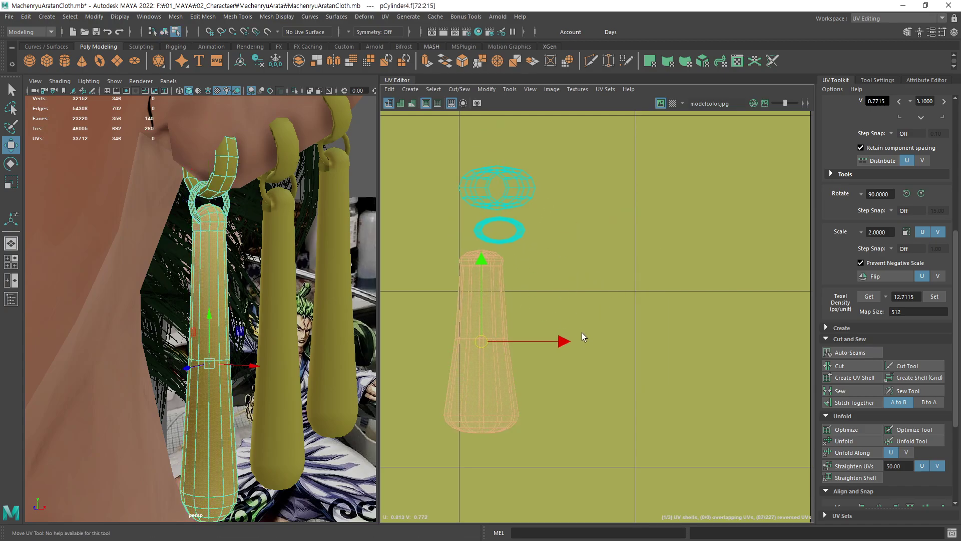
middle_click_drag(581, 332, 590, 342)
left_click(523, 190)
middle_click_drag(614, 235, 599, 249)
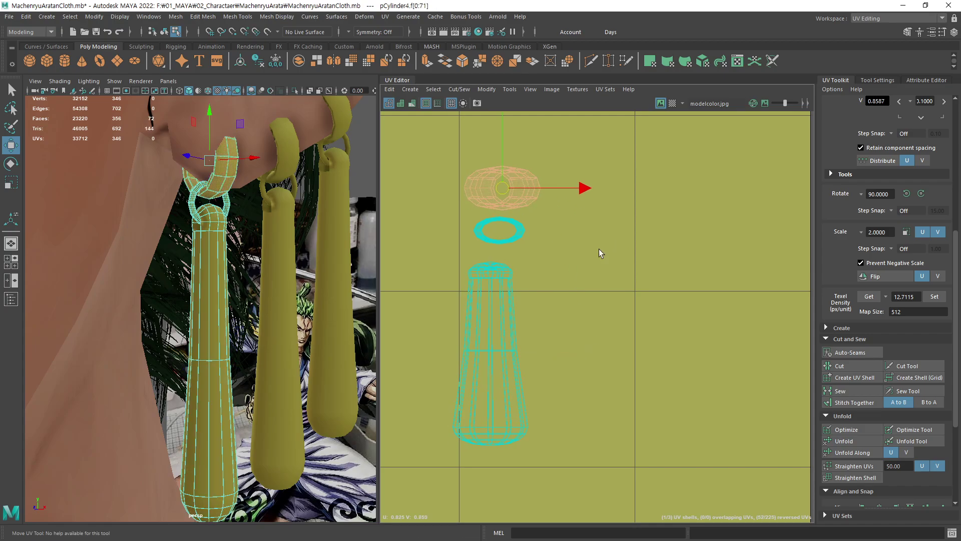
left_click(521, 317)
middle_click_drag(530, 317, 621, 269)
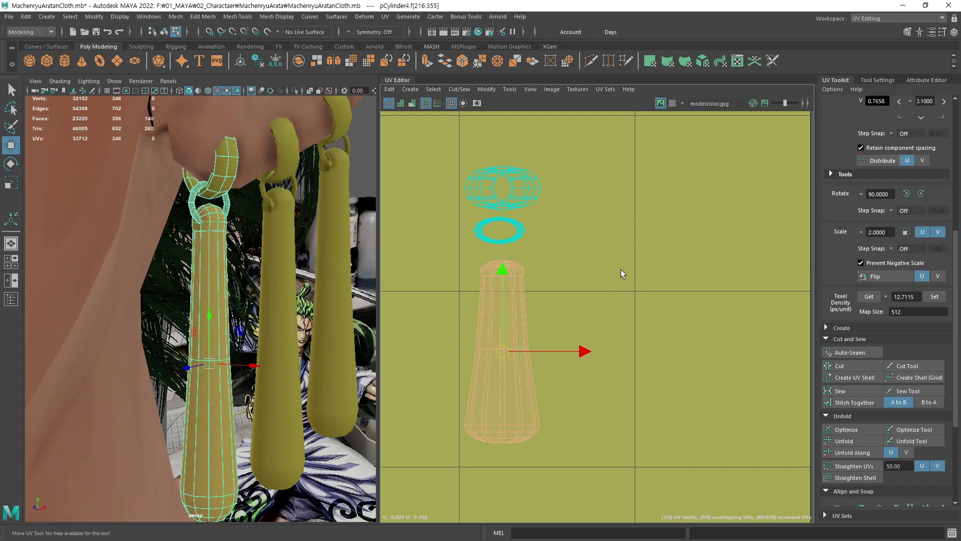
key("q")
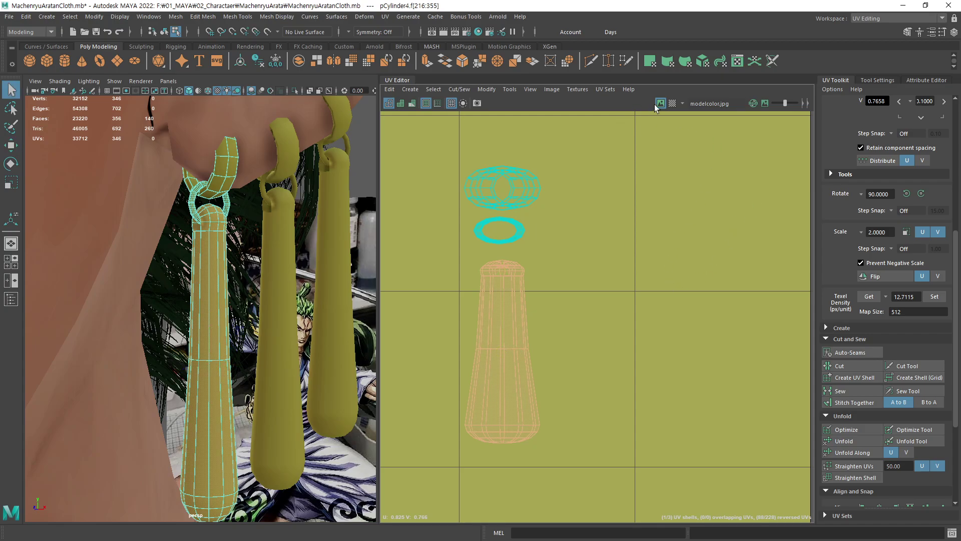
Hide the texture image and cut the UVs along the top link's edge loop
left_click(661, 103)
left_click(576, 299)
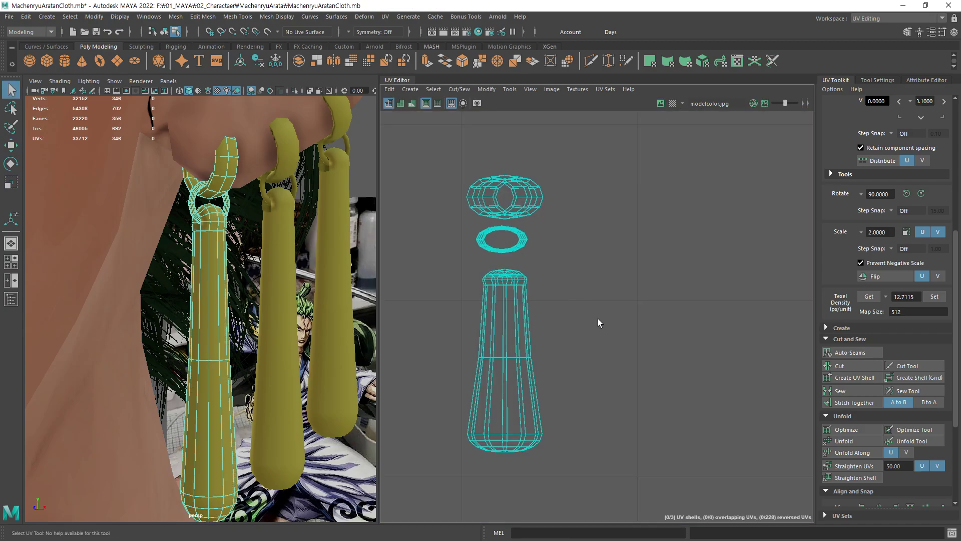
left_click_drag(358, 266, 224, 272, "alt")
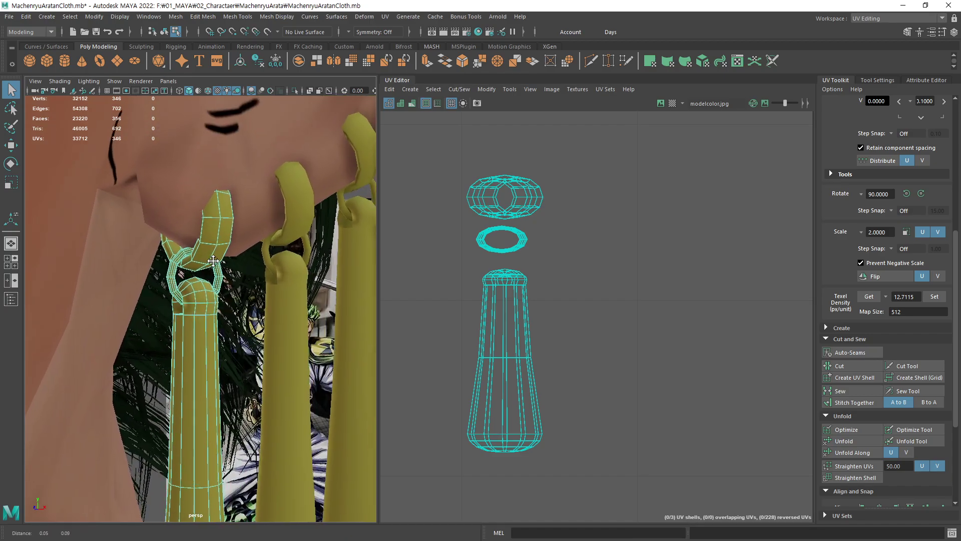
key("F10")
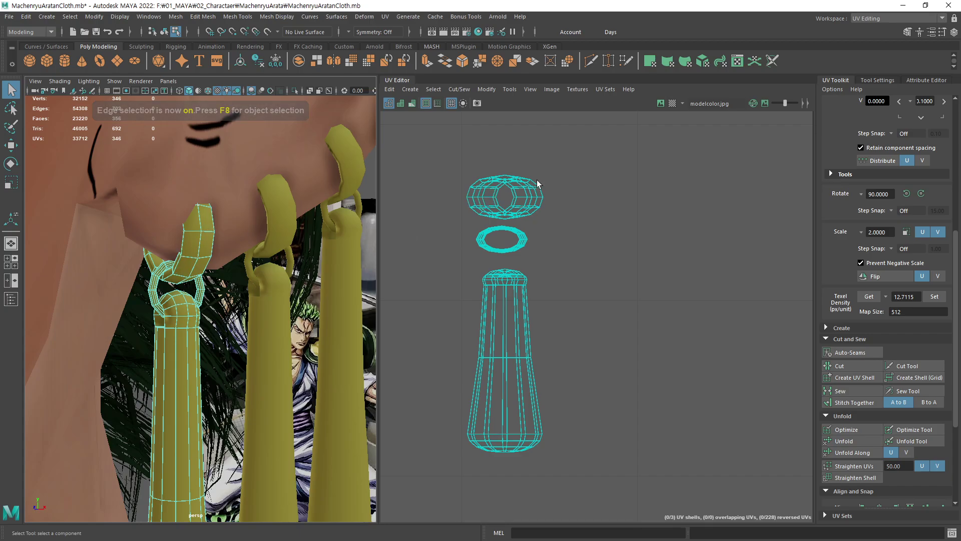
left_click_drag(173, 269, 178, 218, "alt")
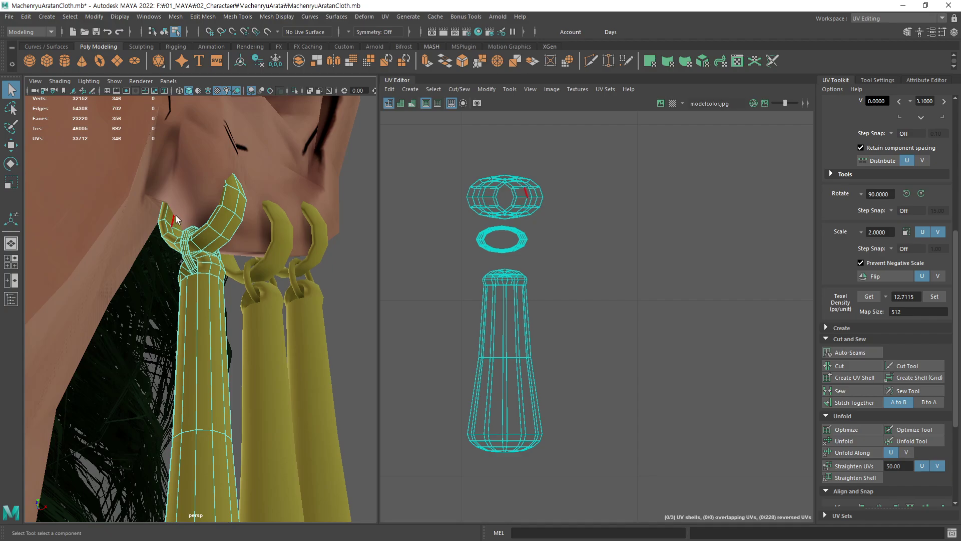
double_click(176, 217)
left_click(841, 366)
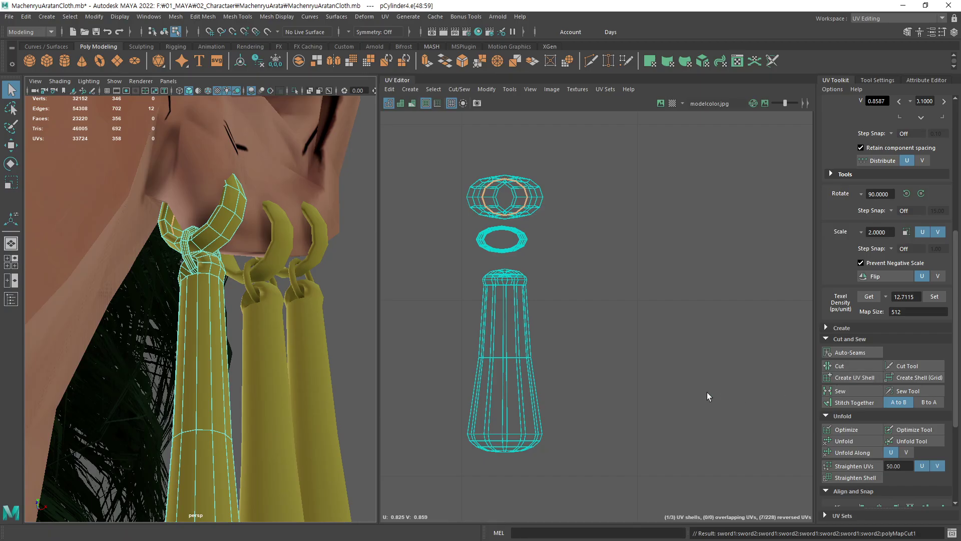
In wireframe view, cut further seams along selected edges of the top link
left_click(588, 221)
scroll(240, 260, "up", 3)
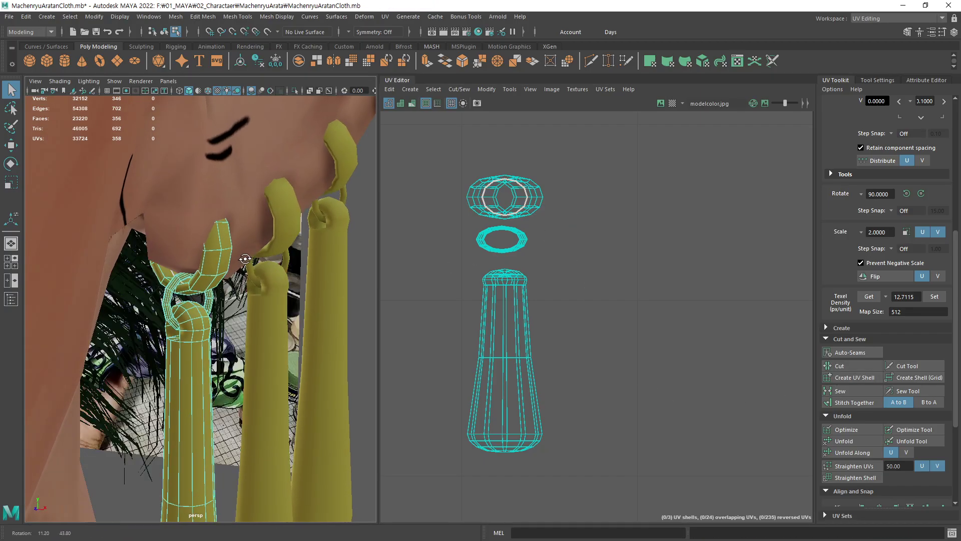
scroll(217, 304, "up", 4)
key("4")
scroll(217, 304, "up", 3)
mouse_move(217, 304)
left_mouse_down("alt")
mouse_move(210, 235)
mouse_move(211, 275)
left_mouse_up("alt")
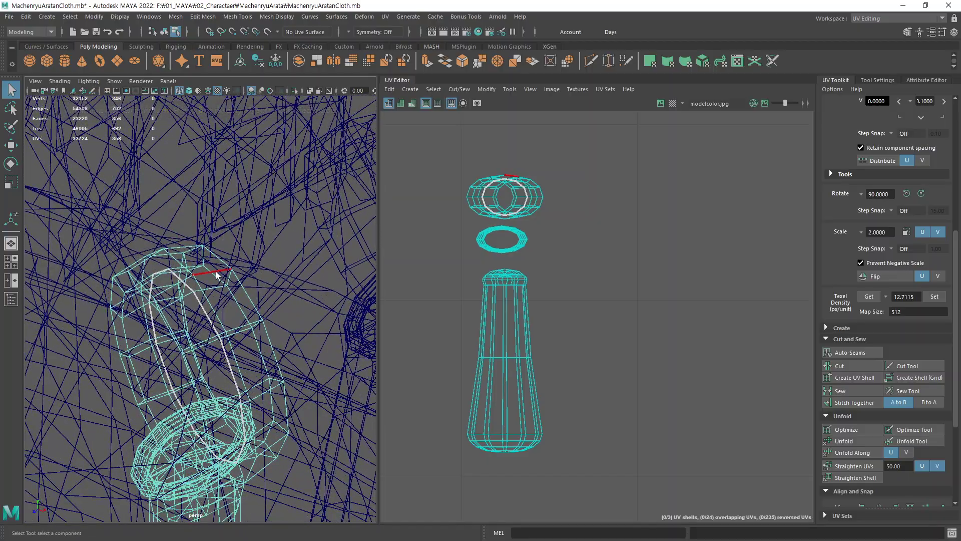
left_click(210, 275)
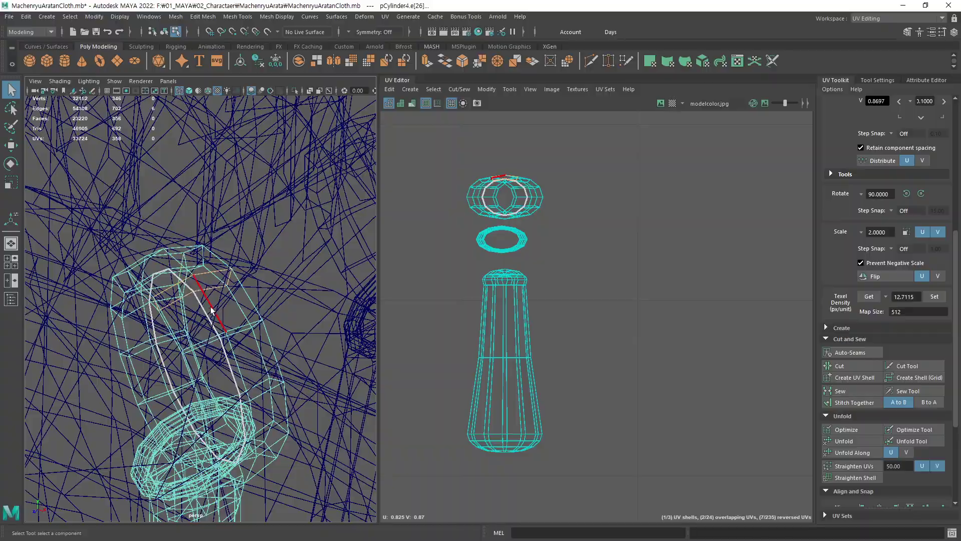
mouse_move(220, 290)
left_mouse_down("alt")
mouse_move(233, 273)
mouse_move(197, 307)
left_mouse_up("alt")
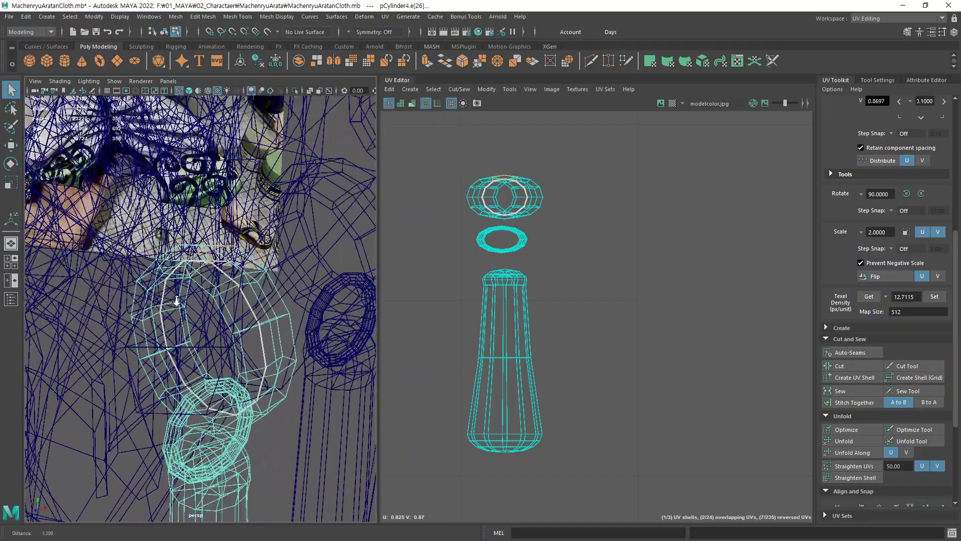
right_click_drag(197, 308, 238, 294, "alt")
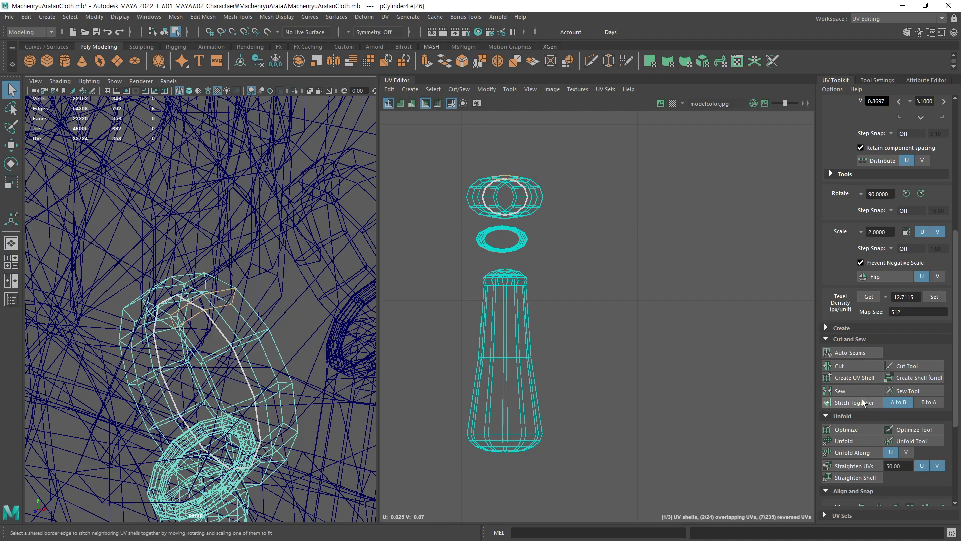
left_click(855, 366)
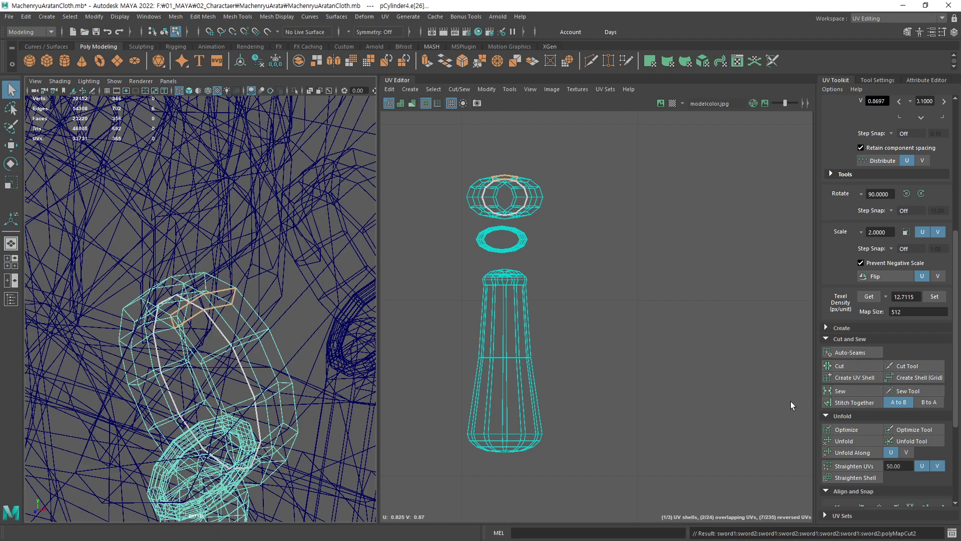
left_click(644, 258)
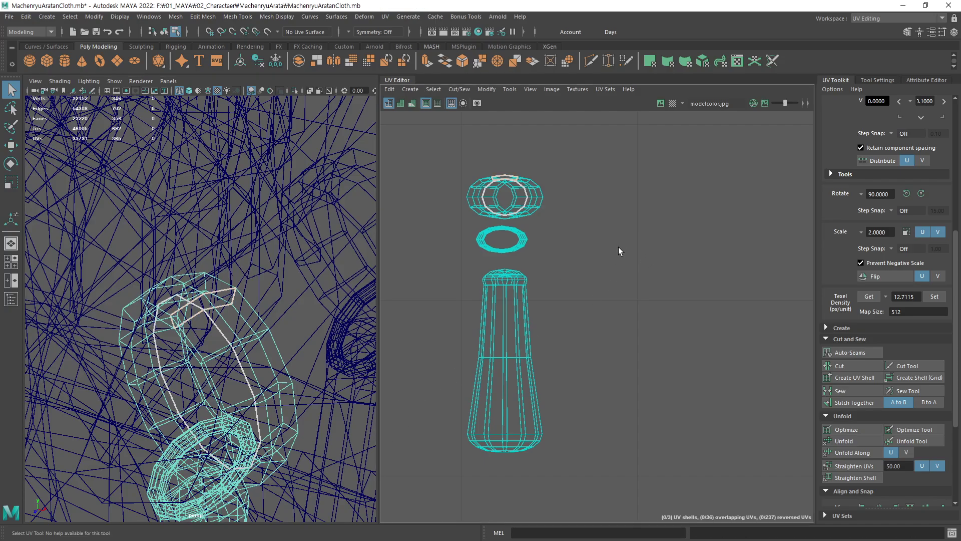
Unfold the top link's UV shell and straighten it with Unfold Along U on a picked edge
right_click_drag(619, 247, 581, 232)
left_click(533, 203)
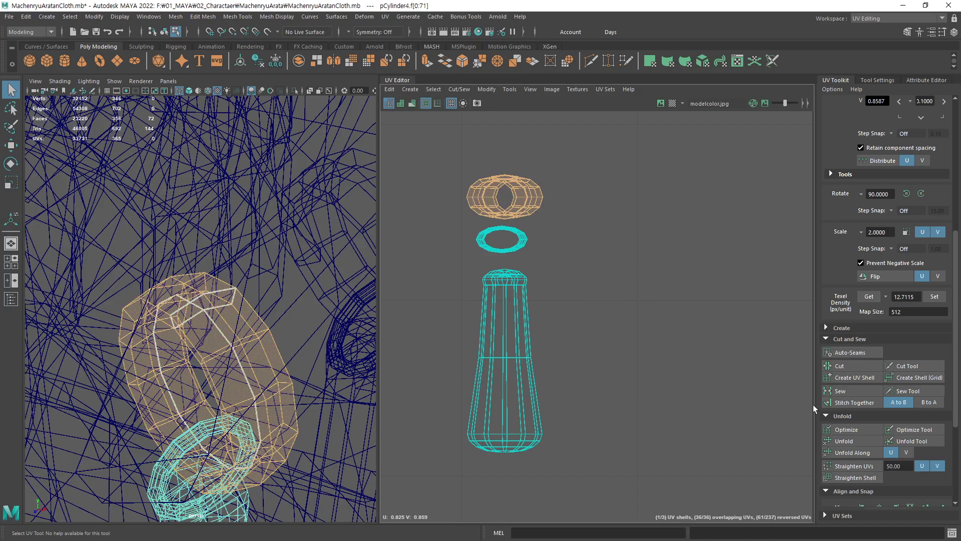
left_click(855, 440)
left_click(610, 295)
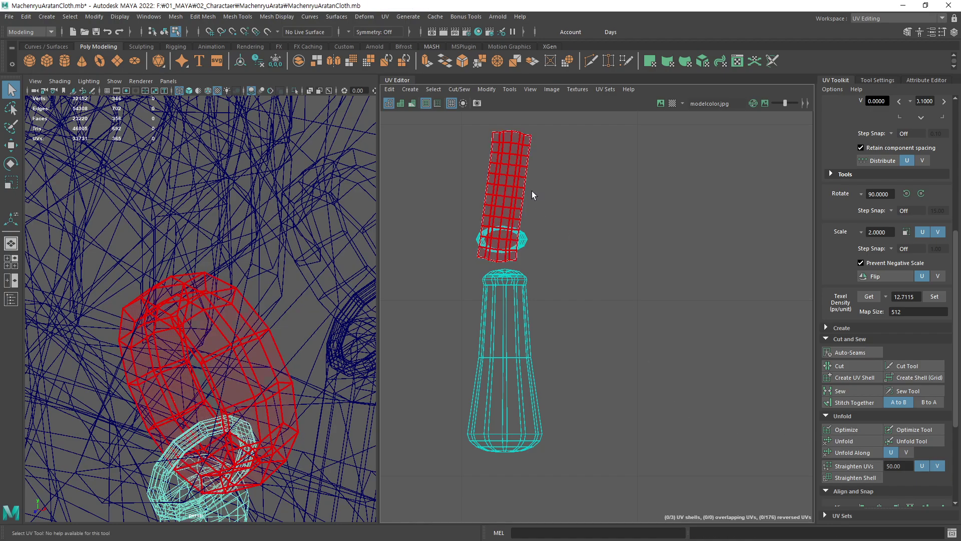
right_click_drag(608, 213, 553, 198)
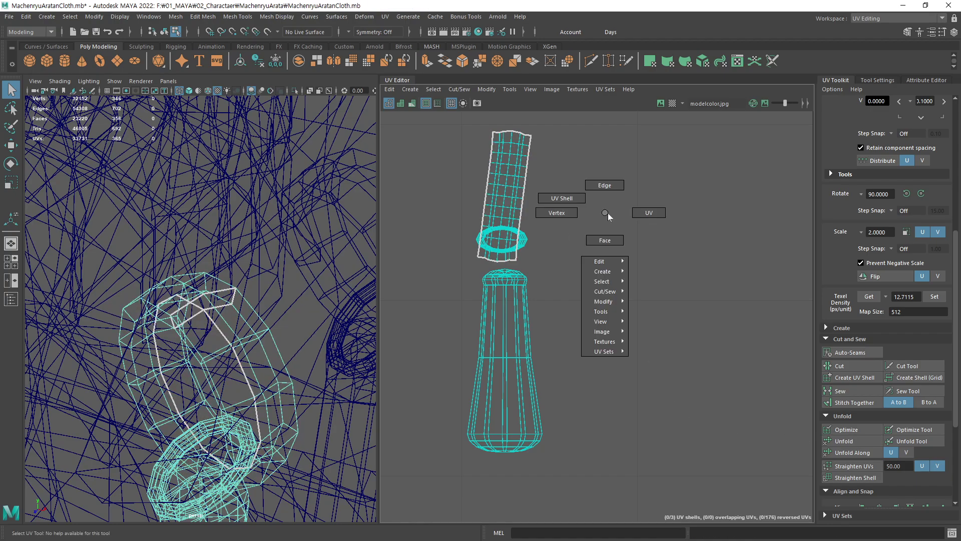
left_click(506, 196)
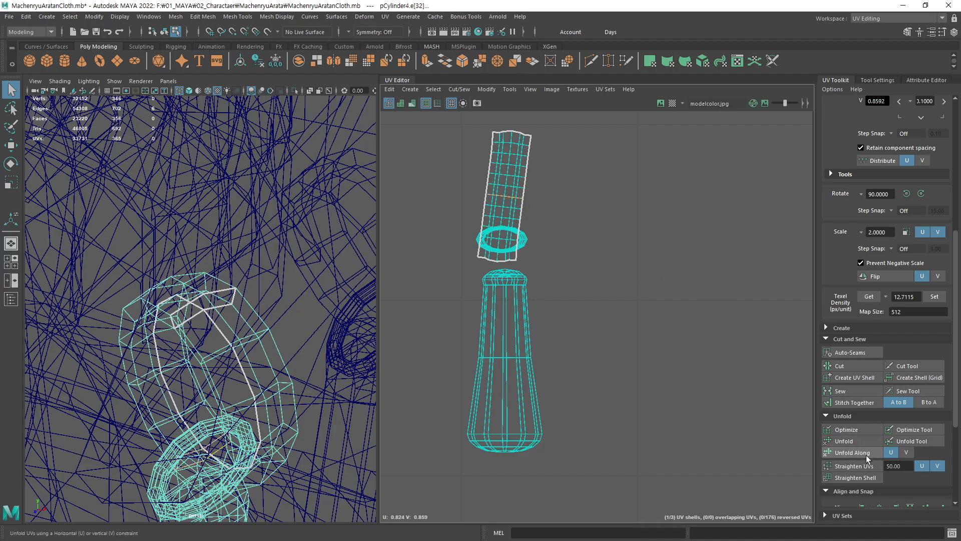
left_click(864, 478)
left_click(696, 356)
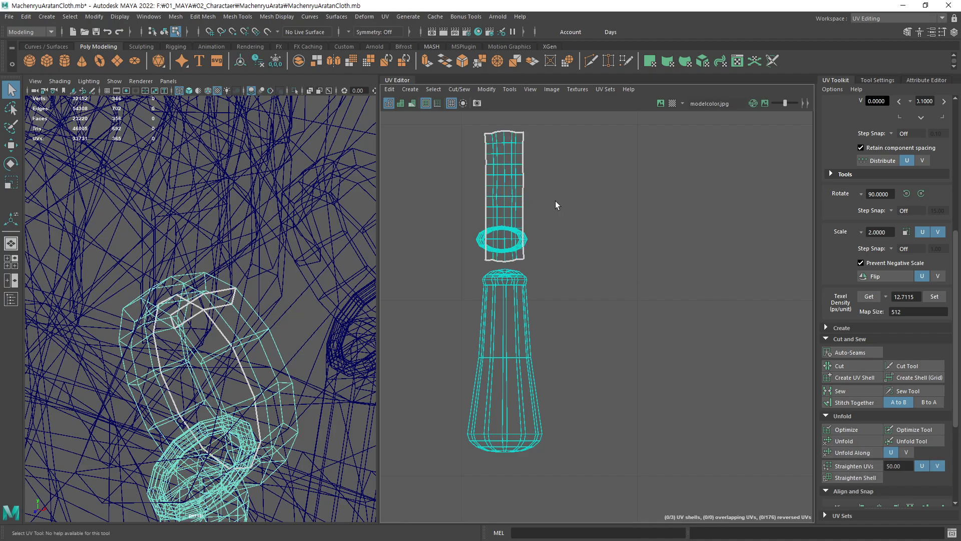
double_click(504, 170)
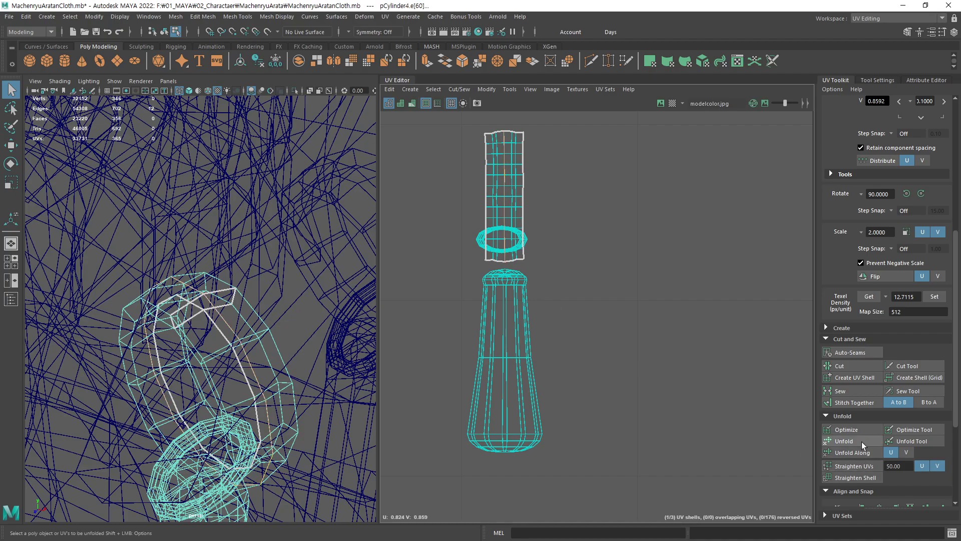
left_click(858, 476)
left_click(669, 322)
Move the strip shell to the right of the small ring shell in UV Shell mode
key("w")
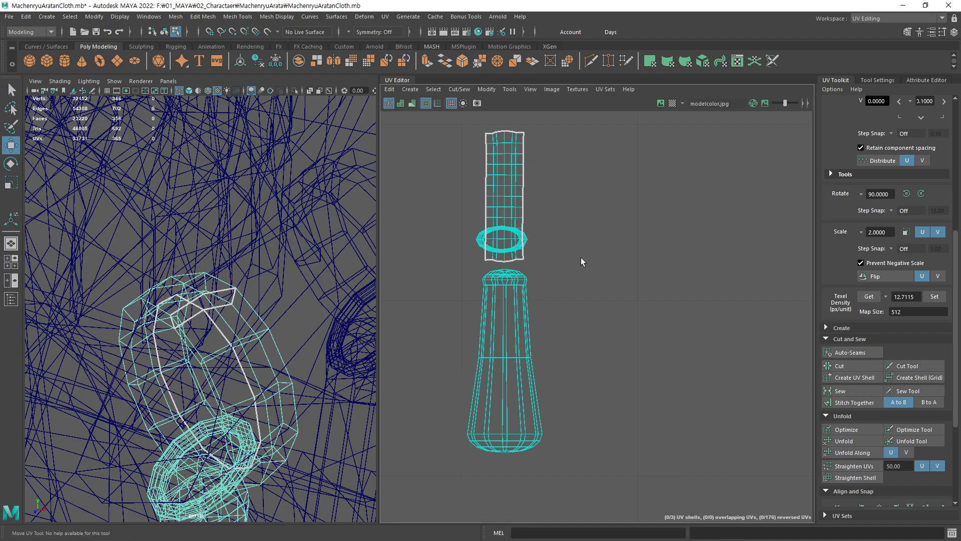
right_click_drag(580, 257, 573, 250)
left_click(507, 198)
middle_click_drag(612, 233, 663, 258)
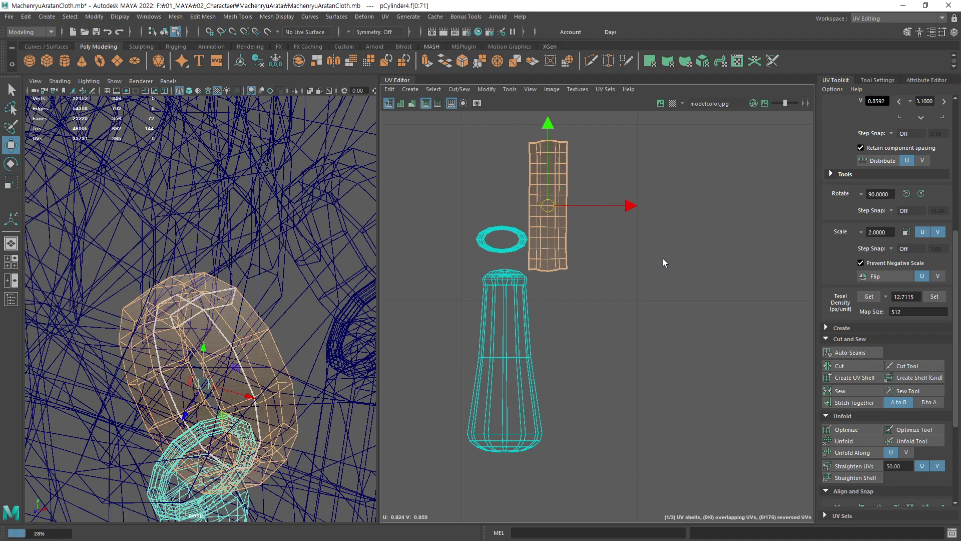
left_click(620, 311)
key("F8")
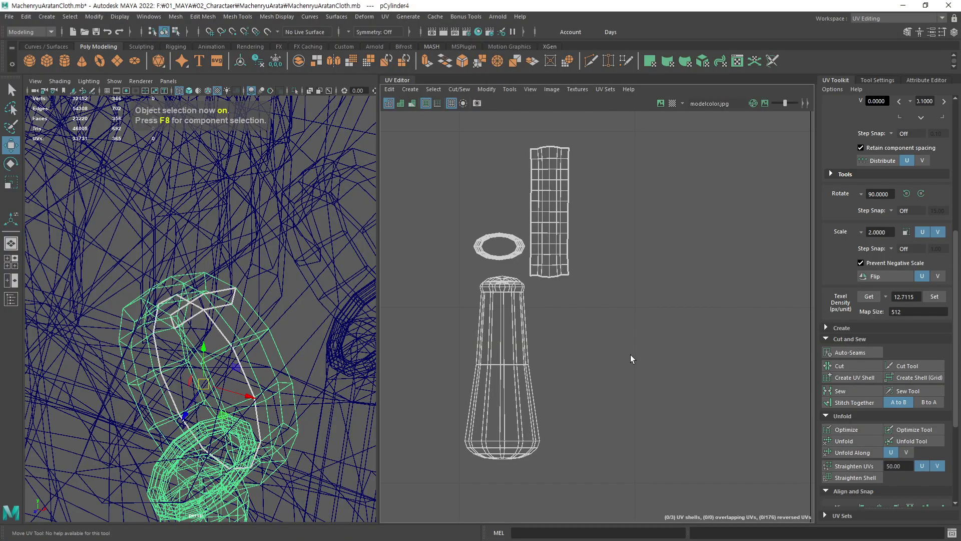
Inspect the ring in isolation, then zoom the 3D view onto the small ring
right_click_drag(365, 416, 275, 336, "alt")
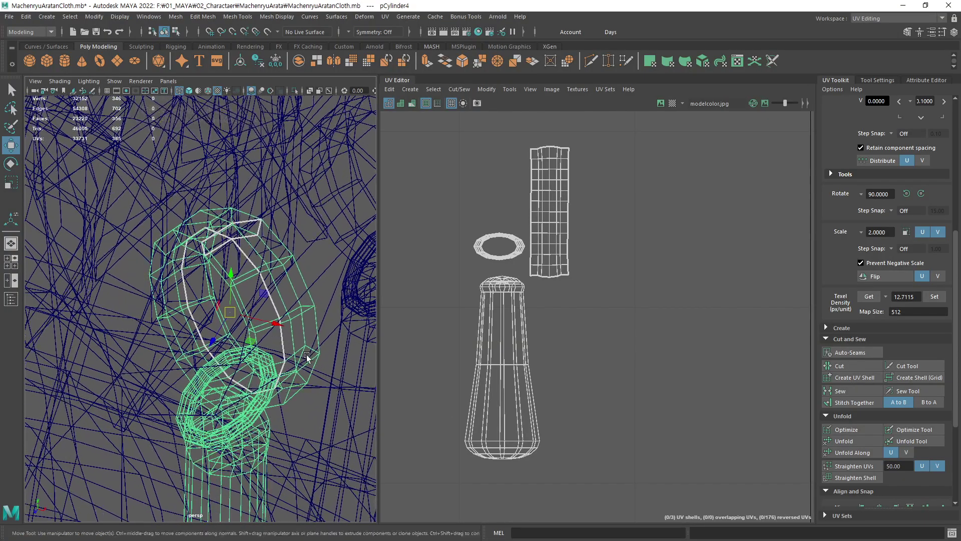
left_click_drag(275, 336, 305, 335, "alt")
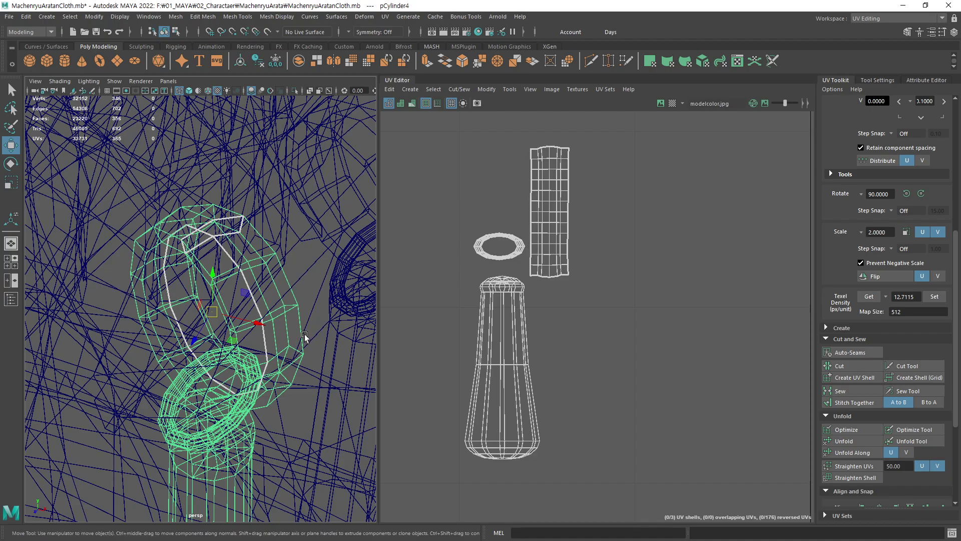
key("ctrl+1")
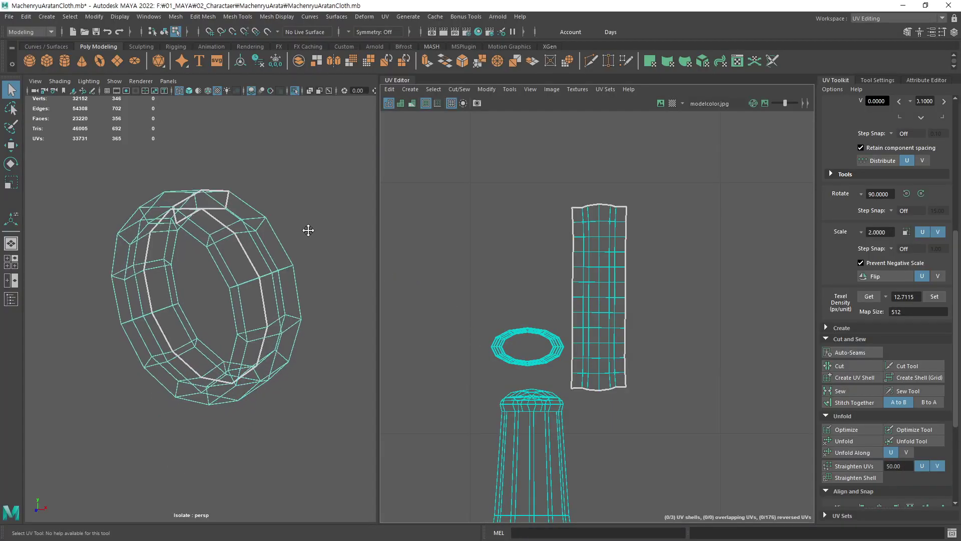
left_click_drag(307, 229, 298, 104, "alt")
key("ctrl+1")
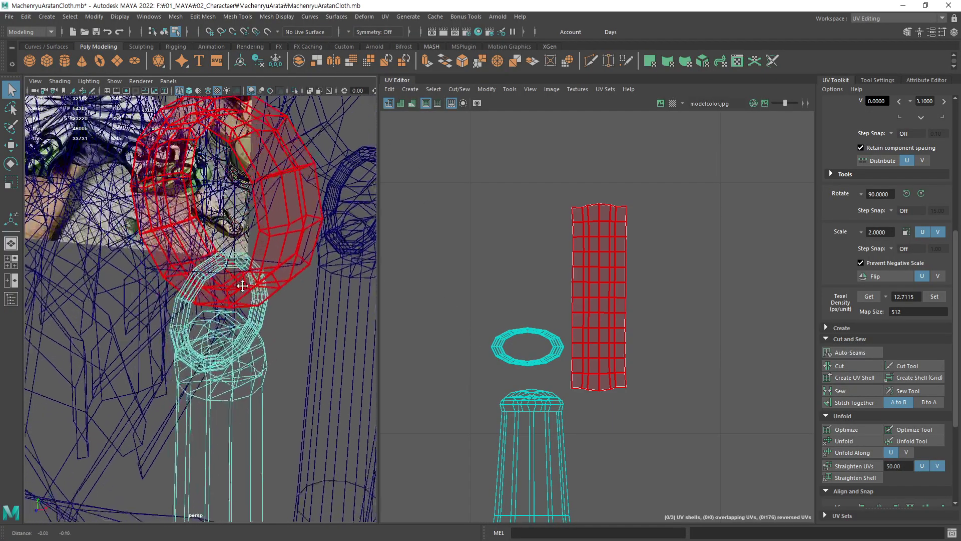
right_click_drag(292, 88, 307, 260, "alt")
middle_click_drag(306, 260, 308, 275, "alt")
right_click_drag(326, 287, 316, 331, "alt")
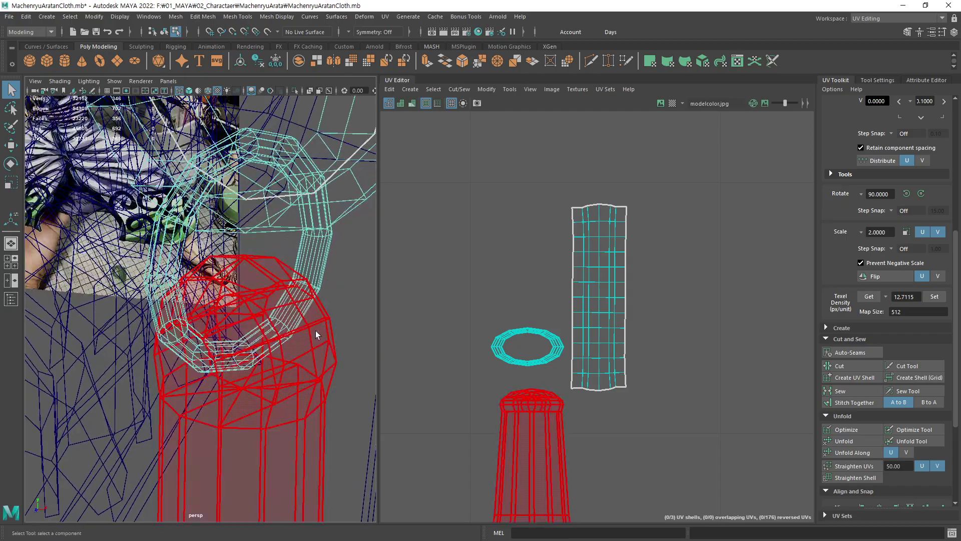
key("F10")
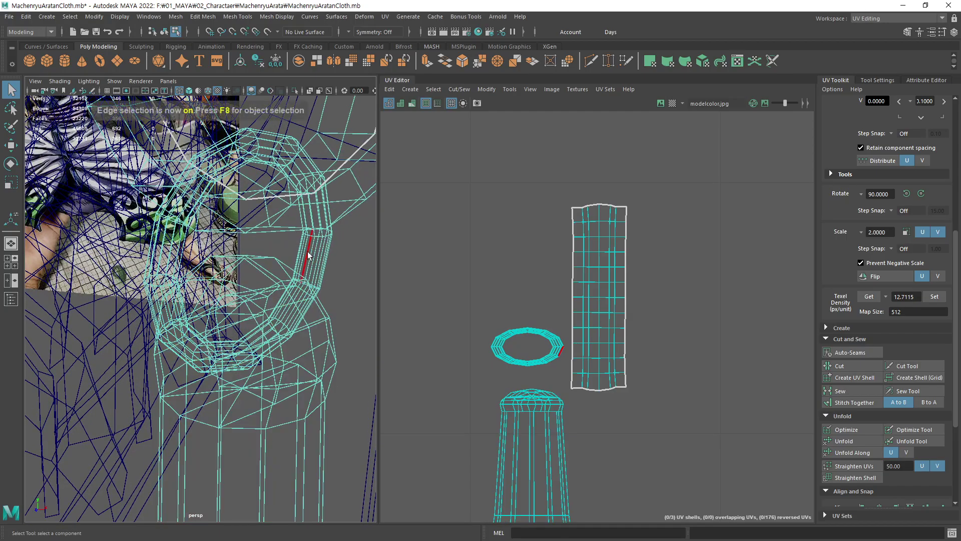
Cut the small ring's UVs along a selected edge loop, then select its whole UV shell
double_click(307, 252)
left_click_drag(302, 315, 266, 309, "alt")
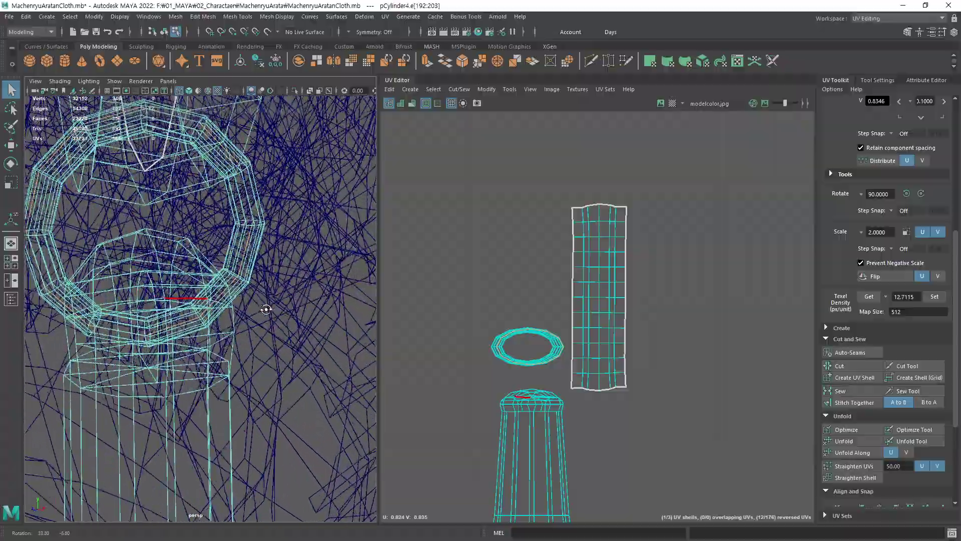
middle_click_drag(265, 309, 236, 300, "alt")
right_click_drag(235, 301, 307, 345, "alt")
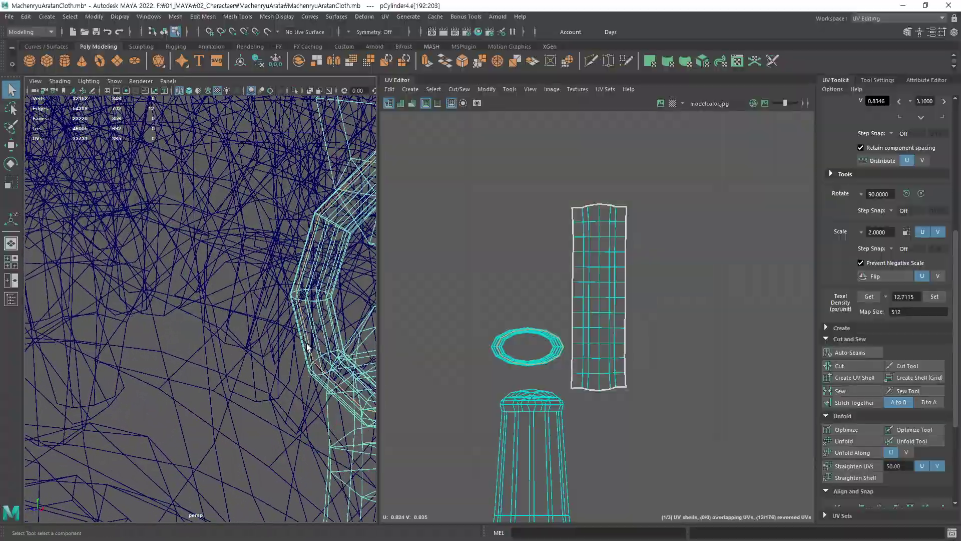
left_click_drag(308, 345, 302, 253, "alt")
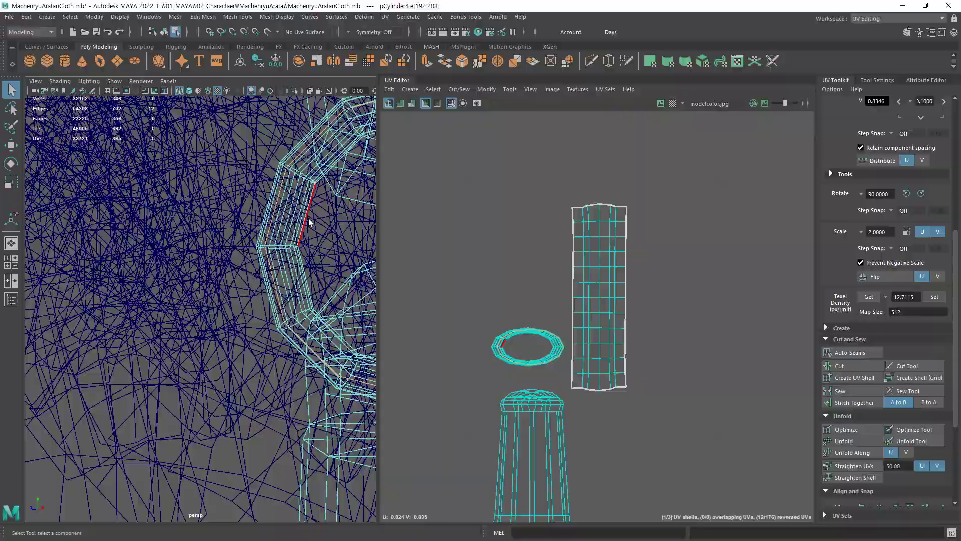
left_click_drag(325, 241, 284, 310, "alt")
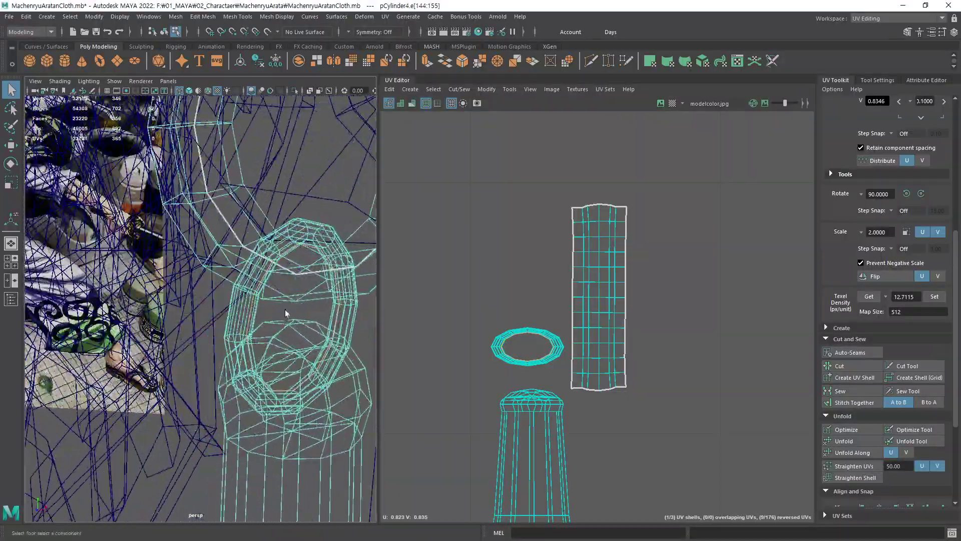
mouse_move(285, 309)
right_mouse_down("alt")
mouse_move(288, 317)
mouse_move(306, 270)
right_mouse_up("alt")
mouse_move(307, 271)
left_mouse_down("alt")
mouse_move(269, 326)
mouse_move(289, 326)
left_mouse_up("alt")
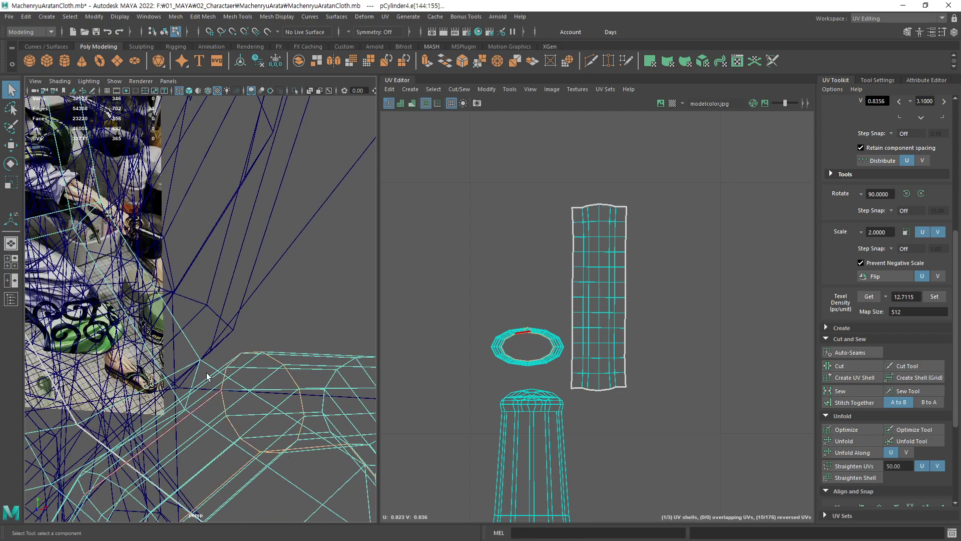
left_click(839, 365)
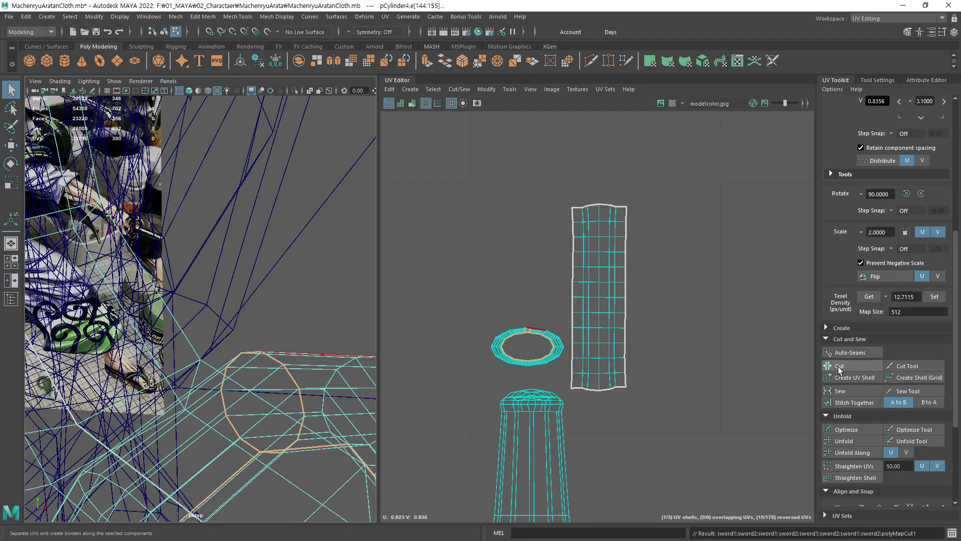
mouse_move(290, 418)
left_mouse_down("alt")
mouse_move(257, 322)
mouse_move(178, 345)
mouse_move(246, 380)
left_mouse_up("alt")
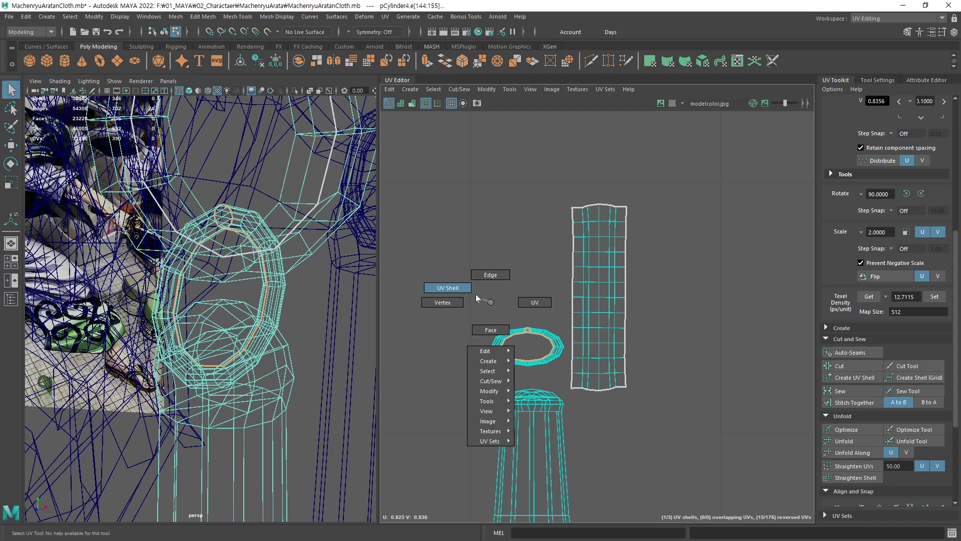
right_click_drag(491, 302, 433, 288)
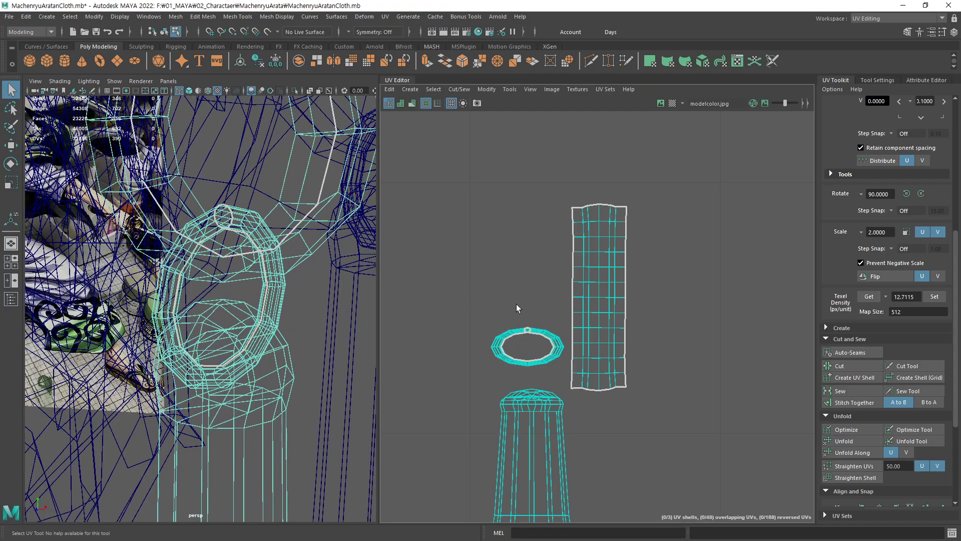
left_click(844, 441)
scroll(497, 364, "up", 1)
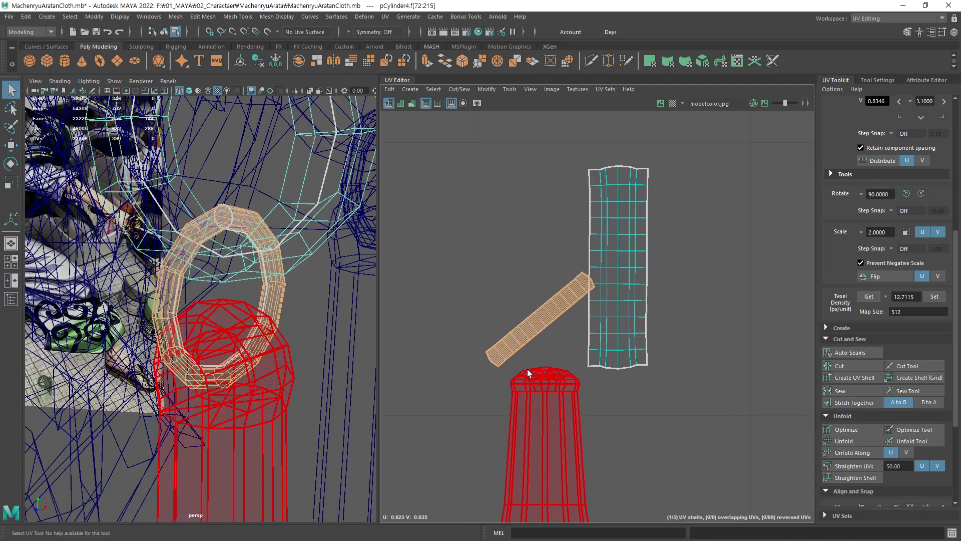
key("e")
mouse_move(656, 433)
middle_mouse_down()
mouse_move(722, 353)
mouse_move(740, 291)
middle_mouse_up()
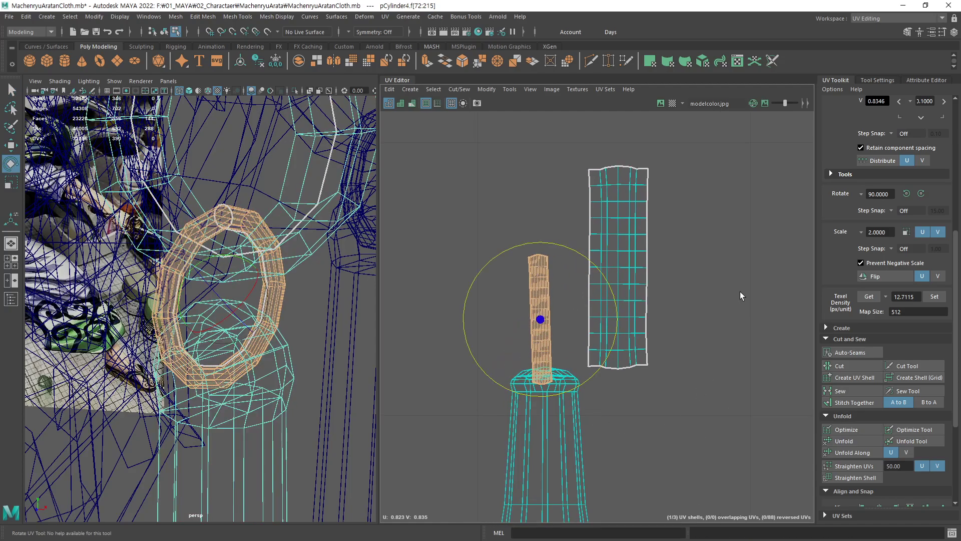
key("w")
middle_click_drag(687, 398, 638, 368)
scroll(506, 328, "up", 3)
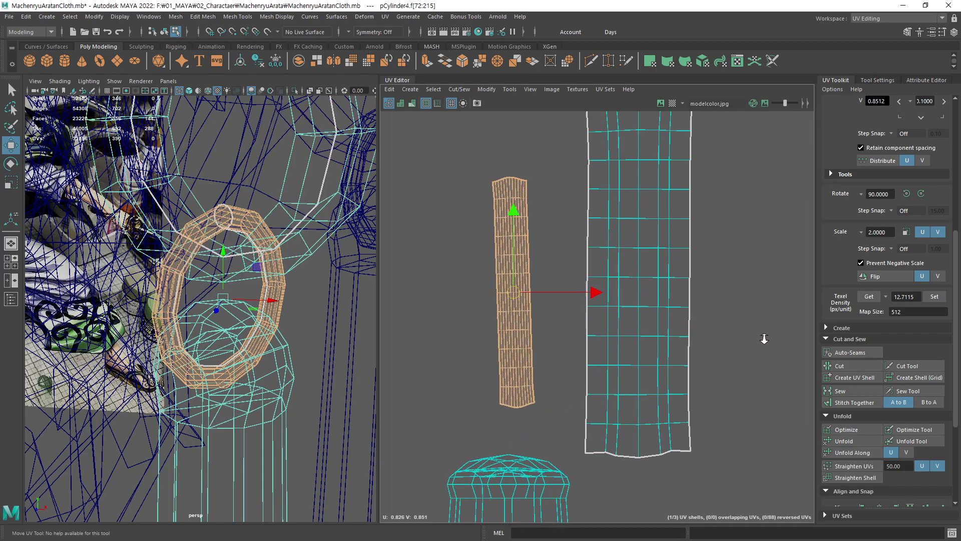
scroll(506, 328, "up", 2)
key("F10")
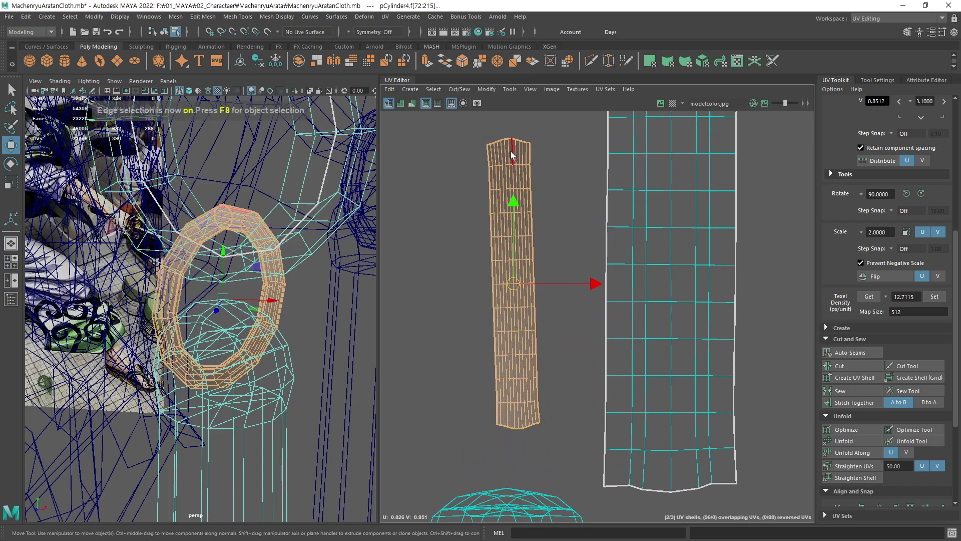
double_click(509, 156)
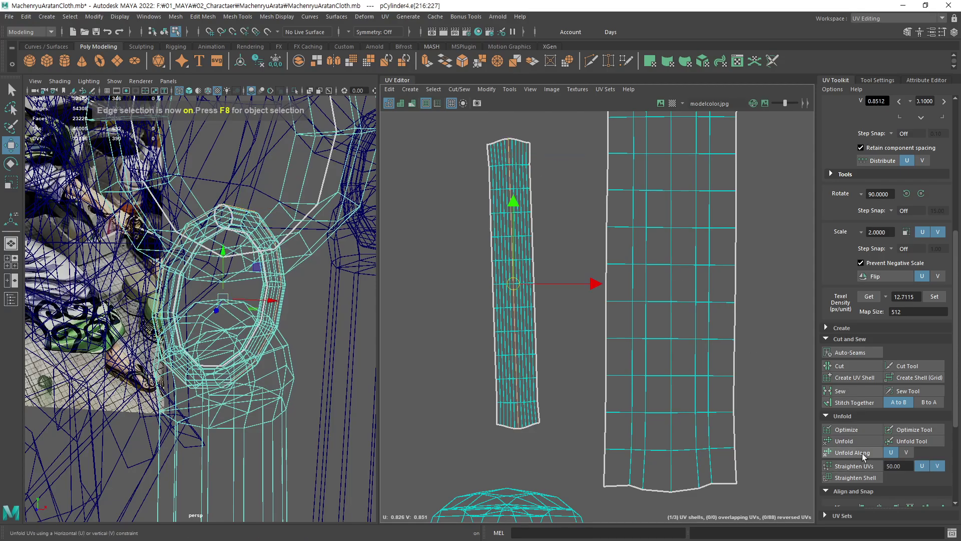
left_click(855, 477)
middle_click_drag(585, 351, 605, 395, "alt")
scroll(604, 395, "down", 3)
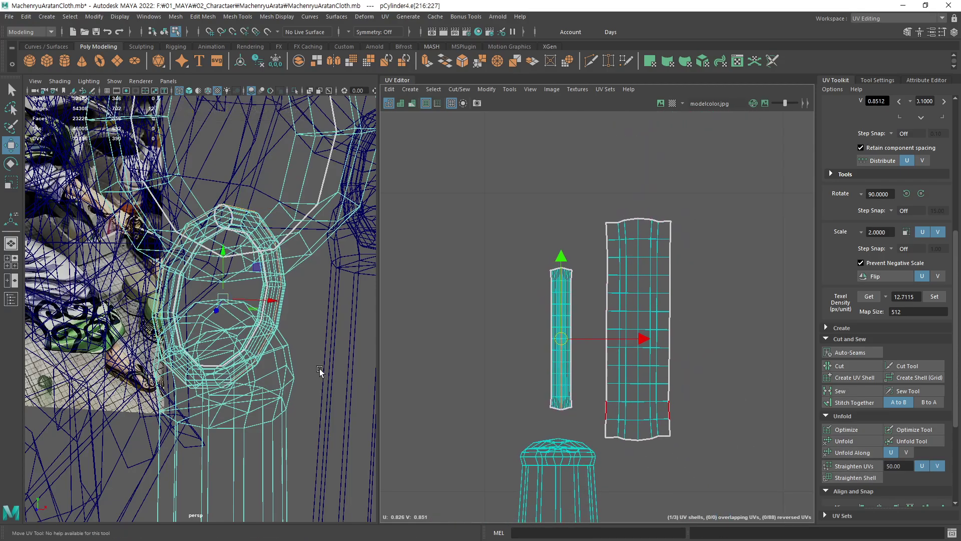
scroll(268, 369, "down", 3)
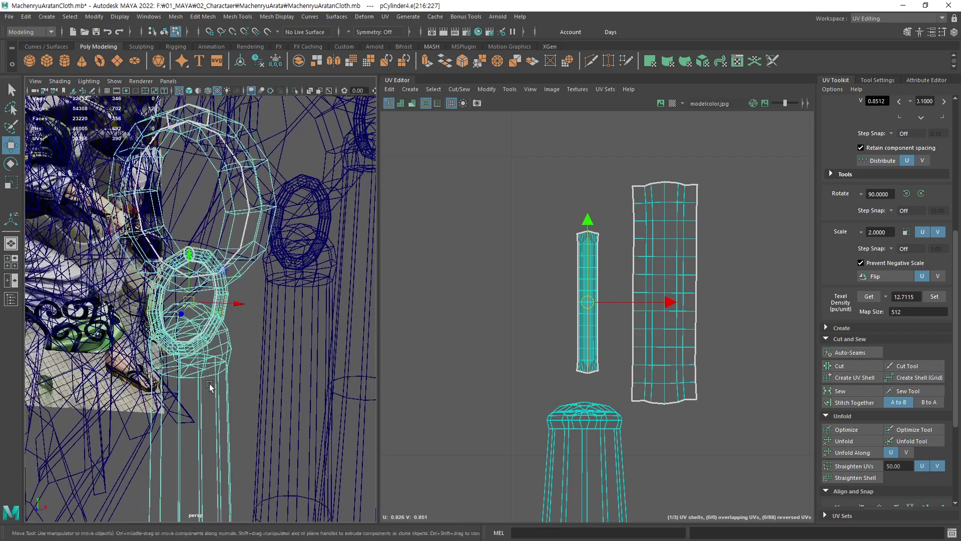
key("F8")
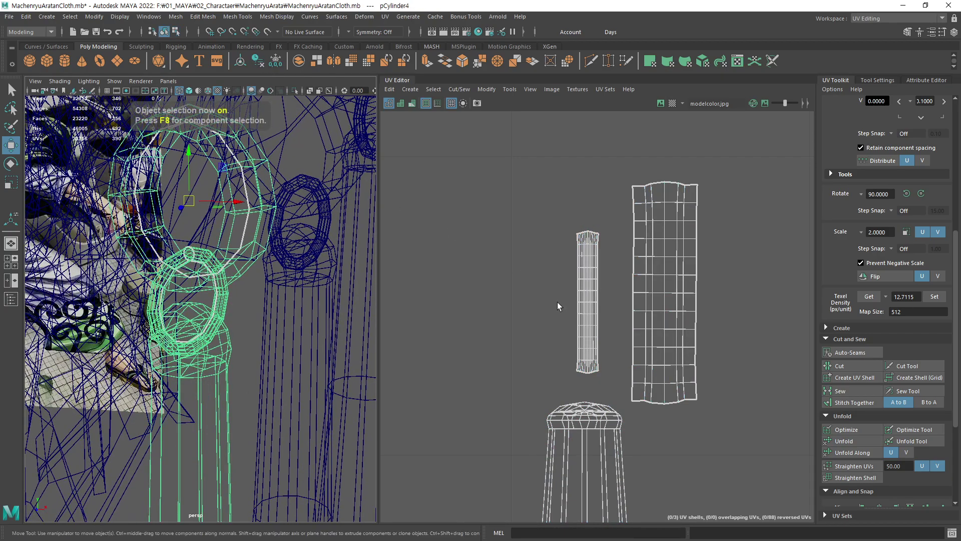
middle_click_drag(625, 327, 575, 308, "alt")
right_click_drag(575, 305, 534, 296)
left_click(534, 295)
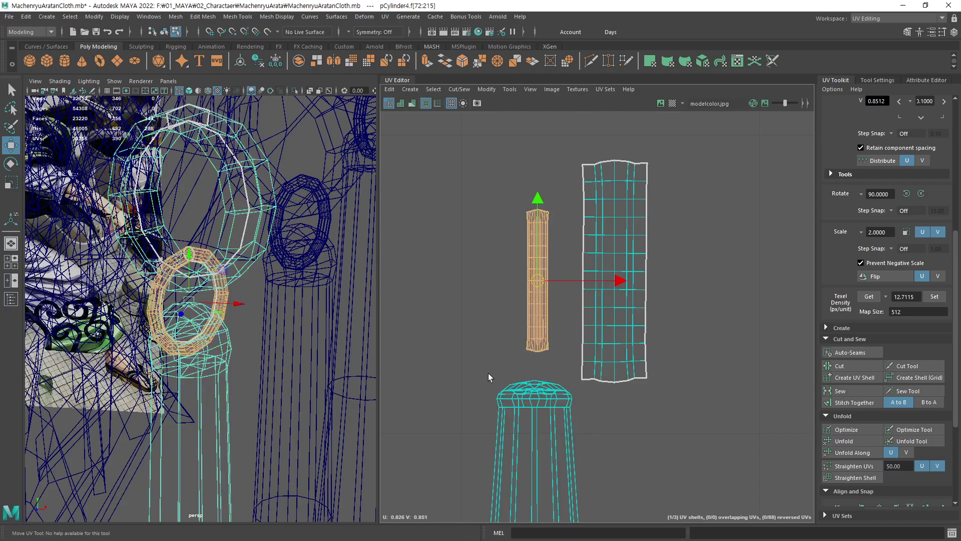
mouse_move(488, 373)
middle_mouse_down()
mouse_move(518, 364)
mouse_move(477, 363)
middle_mouse_up()
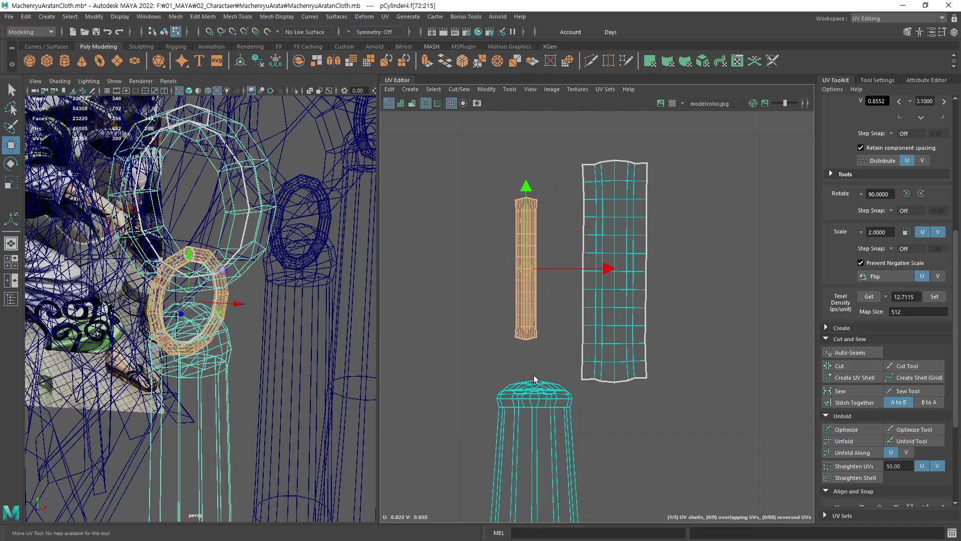
left_click(533, 374)
mouse_move(224, 398)
right_mouse_down("alt")
mouse_move(217, 361)
mouse_move(244, 343)
right_mouse_up("alt")
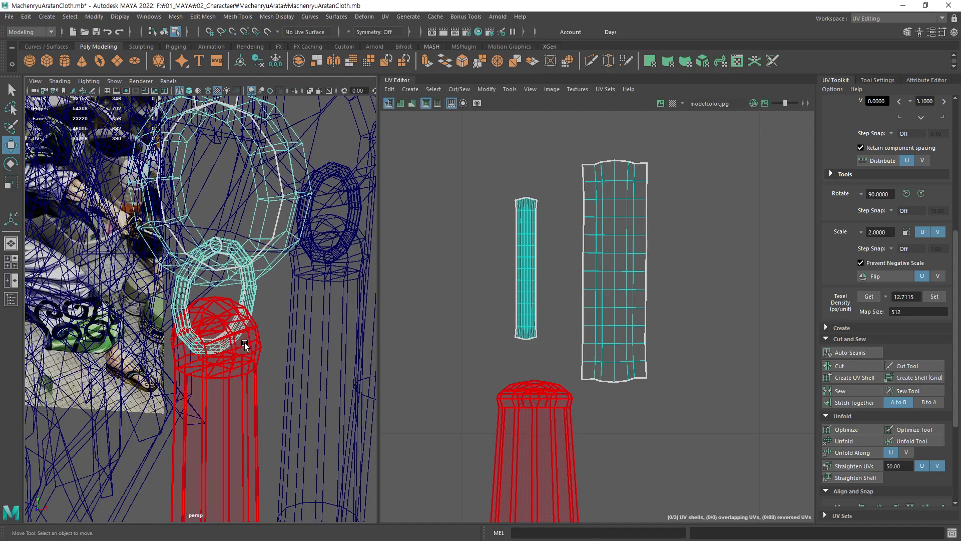
key("F8")
right_click_drag(563, 273, 516, 258)
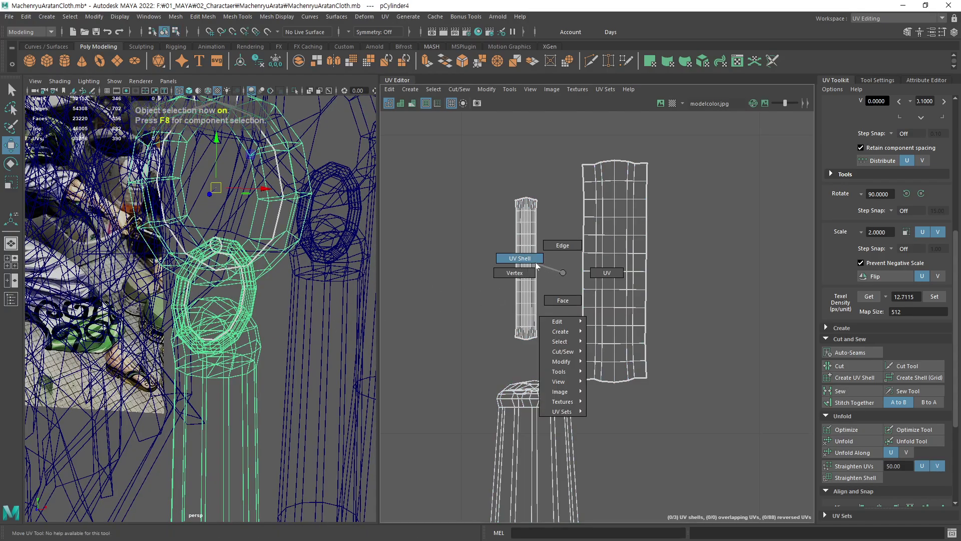
left_click(526, 262)
left_click(294, 91)
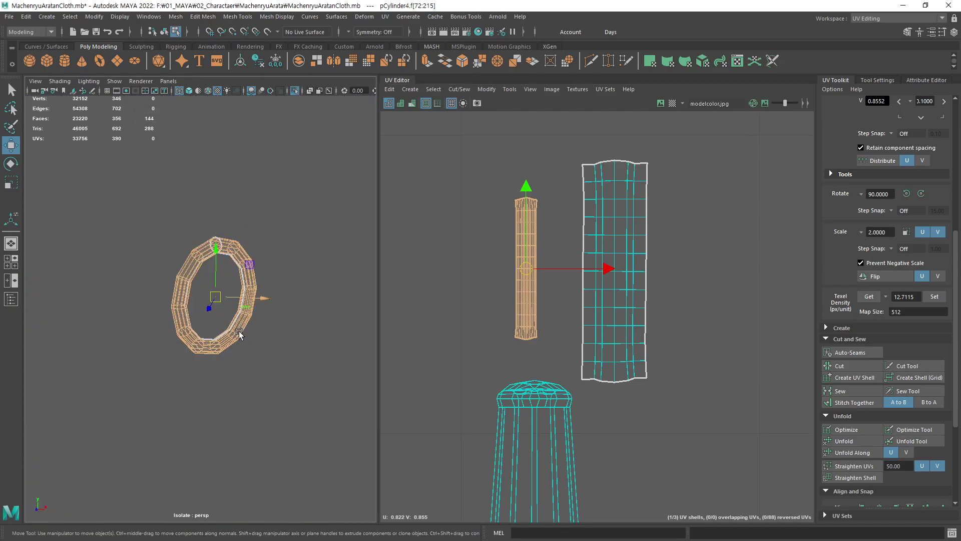
right_click_drag(290, 348, 356, 346, "alt")
key("F8")
key("q")
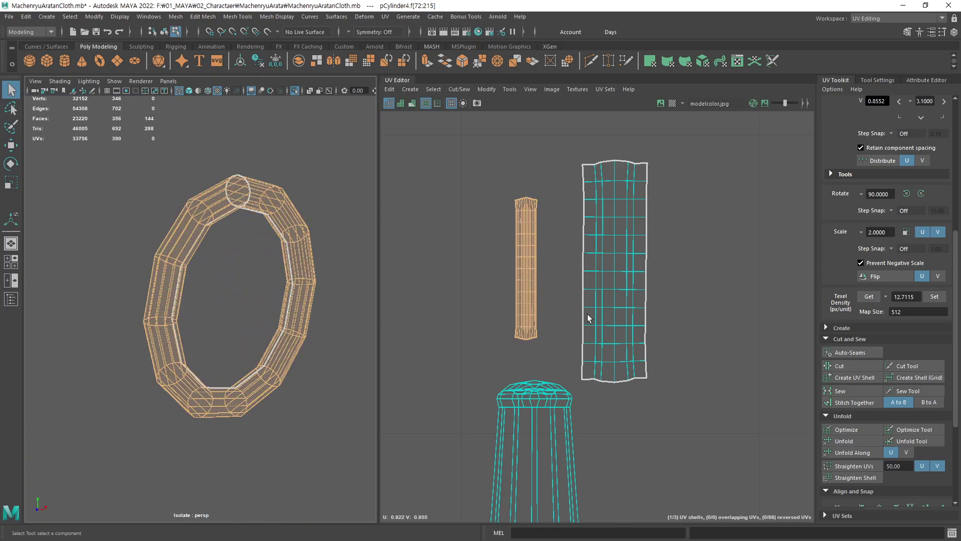
middle_click_drag(587, 318, 554, 322, "alt")
left_click(787, 319)
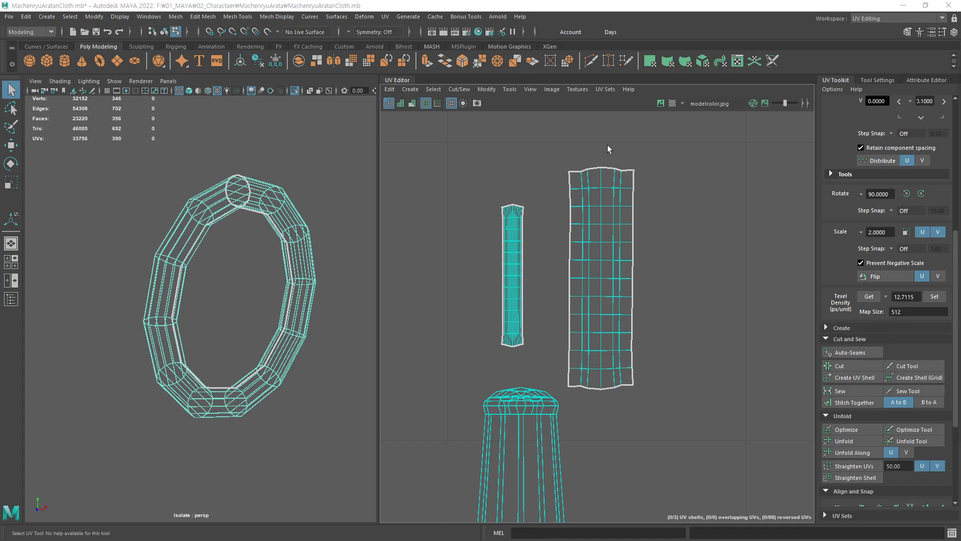
left_click(292, 91)
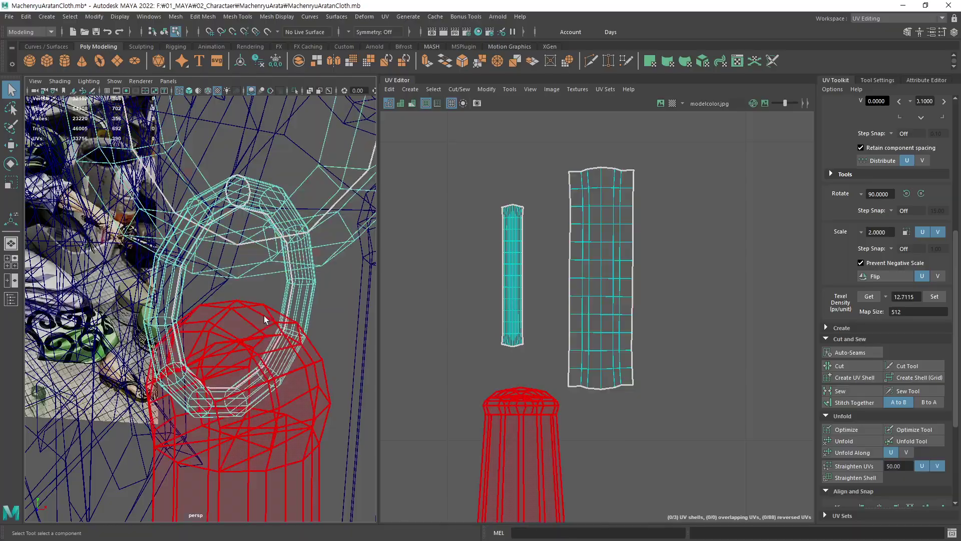
Show the pendant cylinder in lit shaded view (5, 7) and select it
scroll(103, 268, "down", 5)
scroll(103, 269, "up", 2)
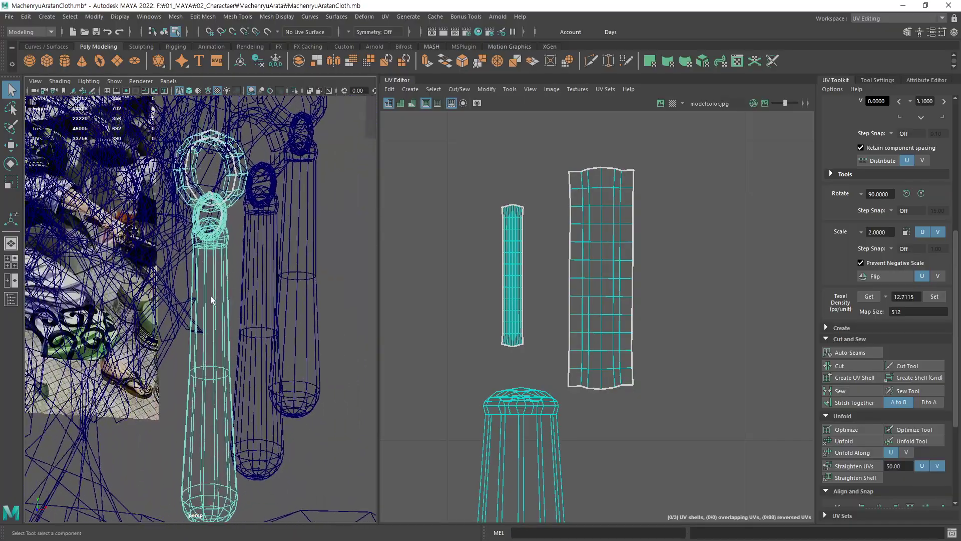
key("5")
left_click(208, 289)
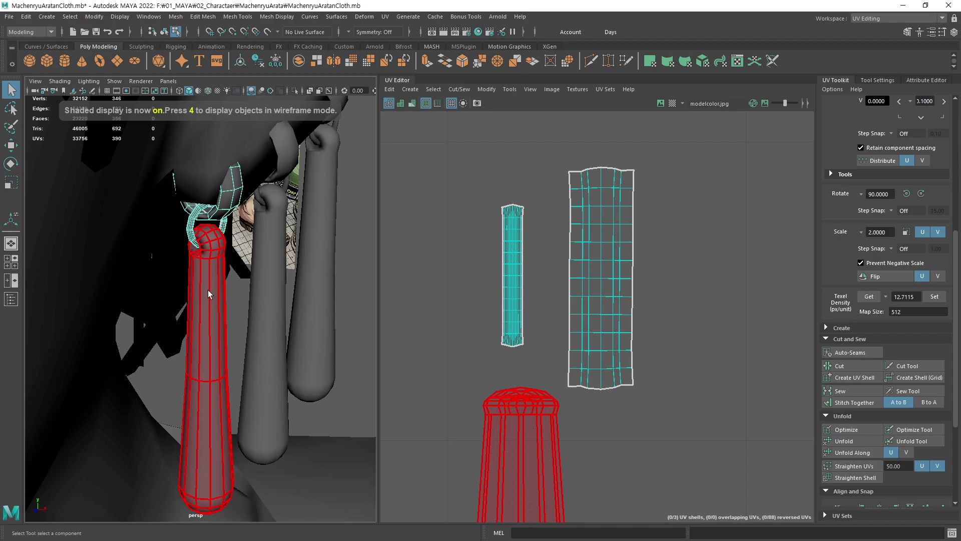
key("7")
right_click_drag(212, 307, 307, 295, "alt")
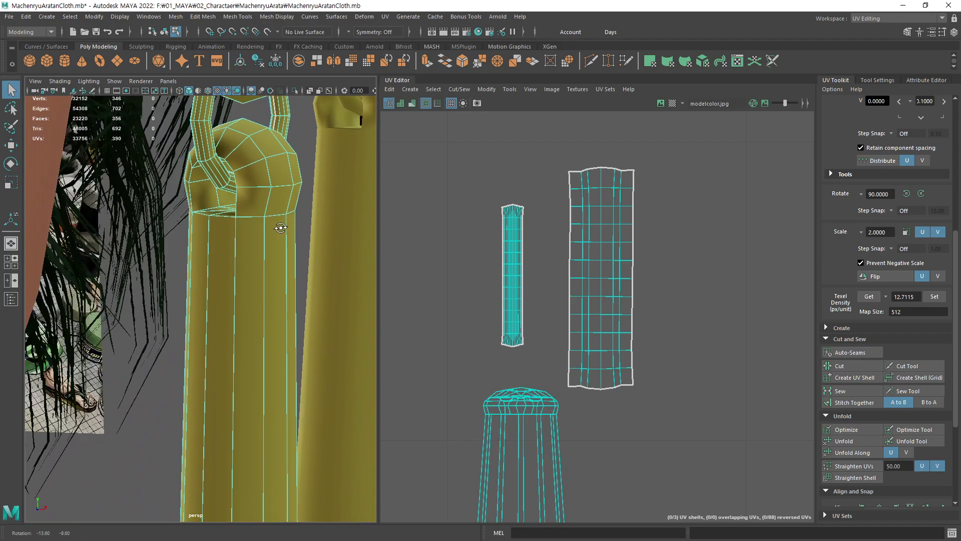
left_click_drag(279, 266, 281, 217, "alt")
right_click_drag(281, 217, 324, 289, "alt")
left_click_drag(325, 289, 255, 252, "alt")
right_click_drag(255, 252, 190, 275, "alt")
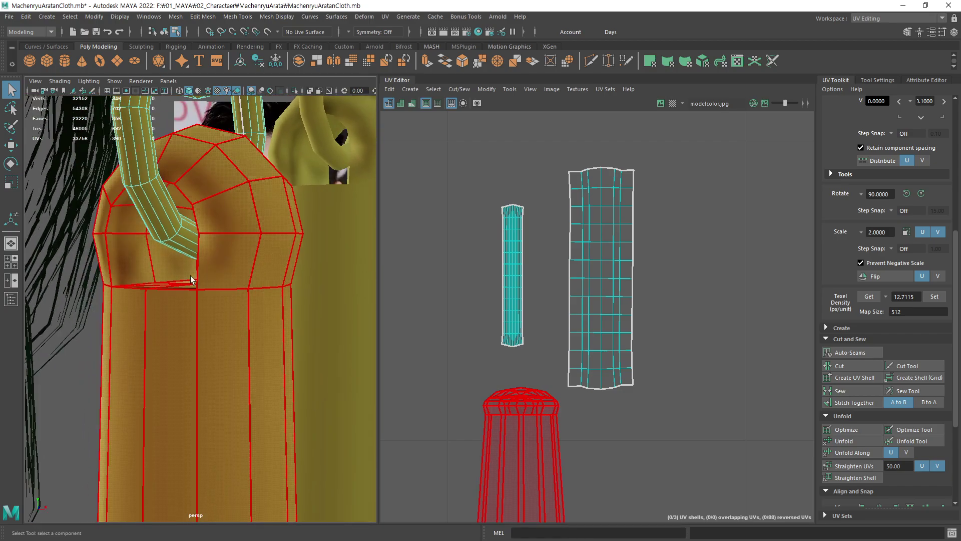
Select the pendant's UV shell faces and nudge them slightly down
left_click(228, 361)
mouse_move(227, 361)
middle_mouse_down("alt")
mouse_move(215, 328)
mouse_move(264, 302)
mouse_move(196, 322)
middle_mouse_up("alt")
key("w")
mouse_move(242, 350)
right_mouse_down("alt")
mouse_move(290, 328)
mouse_move(343, 333)
right_mouse_up("alt")
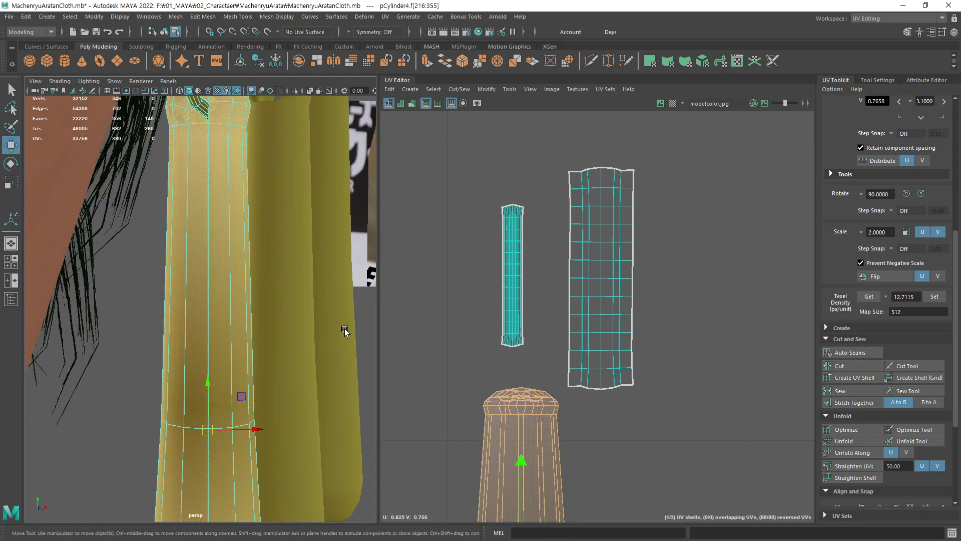
middle_click_drag(344, 333, 298, 354, "alt")
right_click_drag(299, 353, 275, 422, "alt")
middle_click_drag(237, 422, 236, 429)
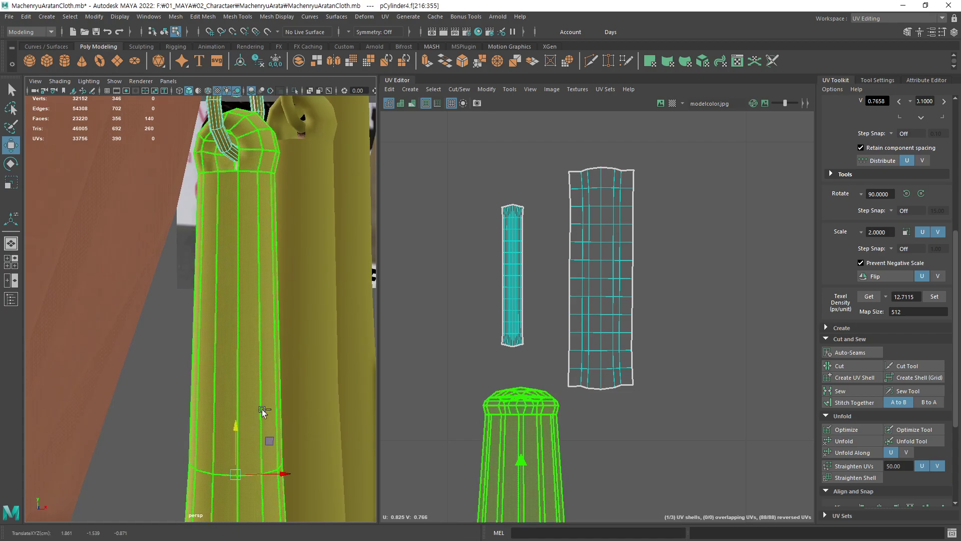
Reselect the pendant cylinder and pick a vertical edge on it in edge mode
mouse_move(299, 287)
left_mouse_down("alt")
mouse_move(215, 324)
mouse_move(252, 308)
left_mouse_up("alt")
right_click_drag(251, 309, 281, 320, "alt")
scroll(268, 329, "down", 3)
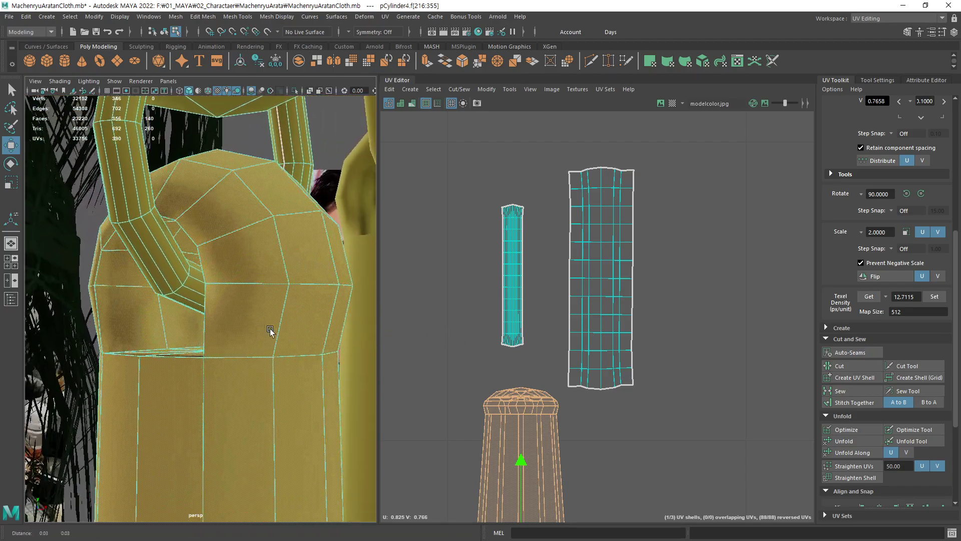
left_click(212, 328)
mouse_move(226, 371)
left_mouse_down("alt")
mouse_move(283, 332)
mouse_move(223, 359)
mouse_move(214, 378)
mouse_move(212, 284)
left_mouse_up("alt")
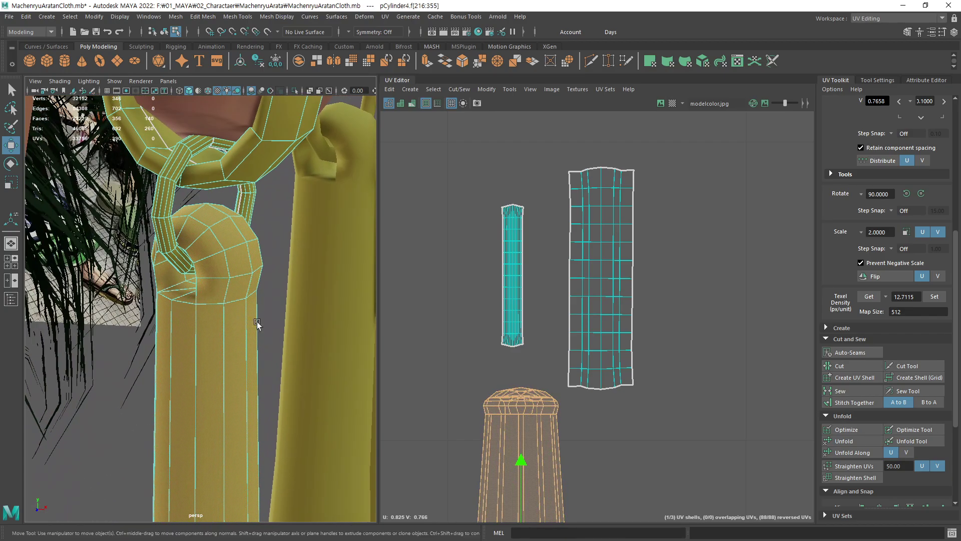
left_click(212, 284)
key("F10")
left_click(170, 325)
Choose a different vertical pendant edge in wireframe and cut the UVs along it
key("q")
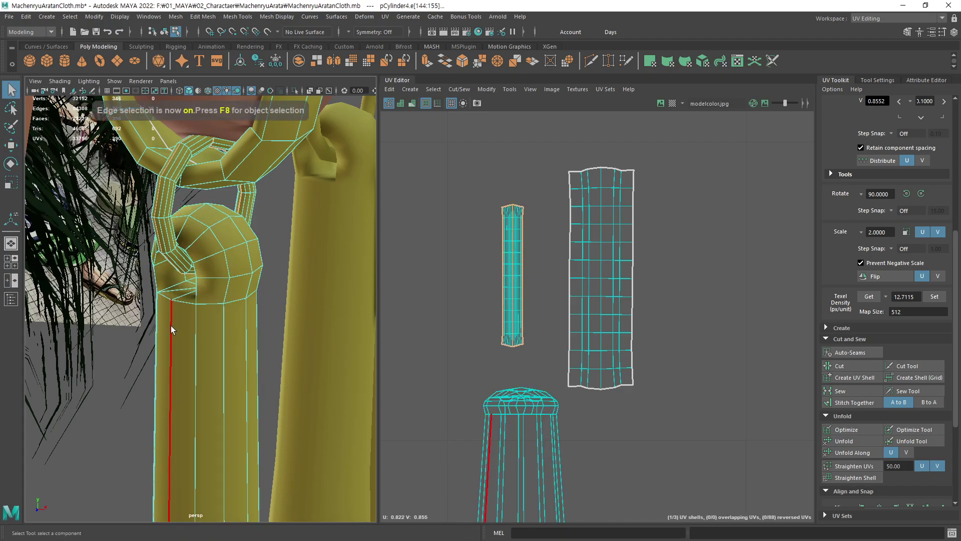
mouse_move(193, 305)
left_mouse_down("alt")
mouse_move(90, 308)
mouse_move(104, 317)
left_mouse_up("alt")
left_click(104, 317)
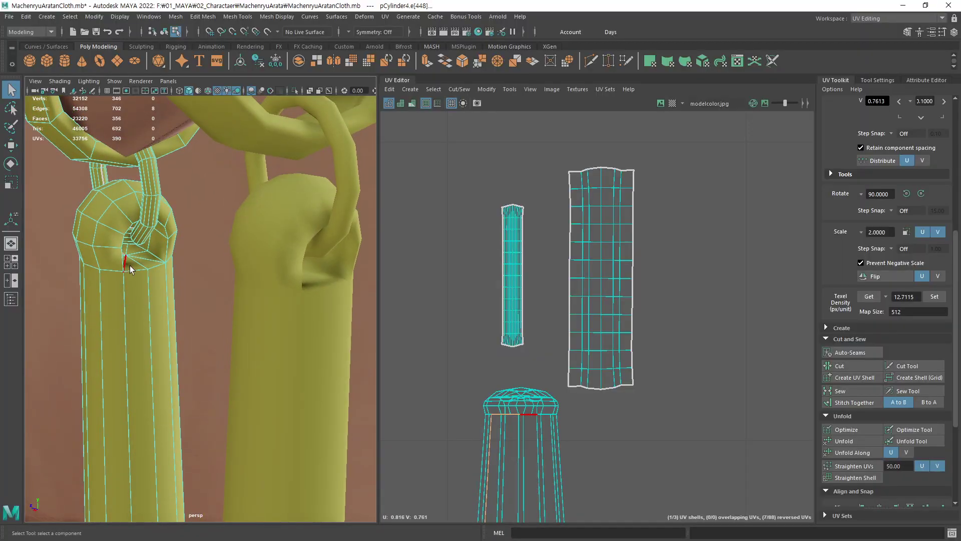
key("4")
mouse_move(205, 359)
left_mouse_down("alt")
mouse_move(190, 374)
mouse_move(192, 319)
mouse_move(178, 396)
left_mouse_up("alt")
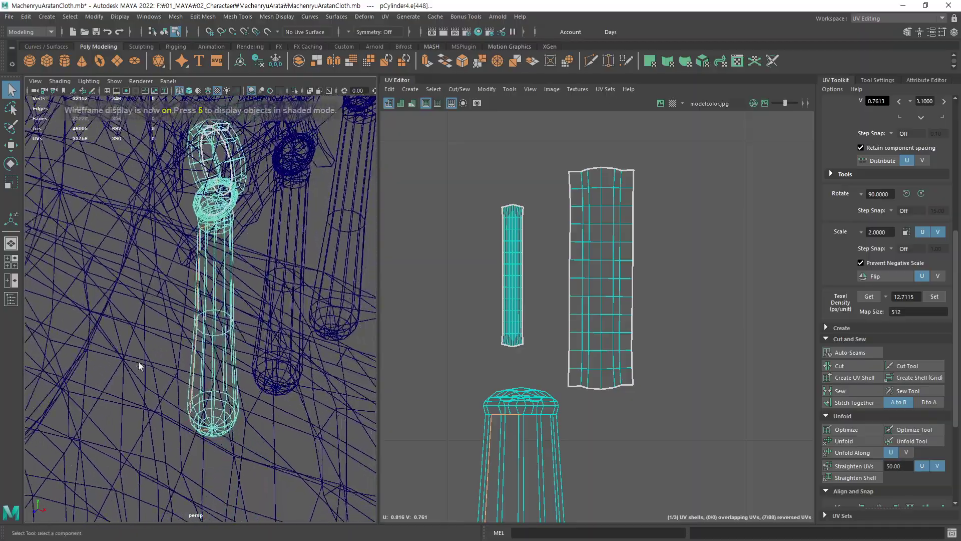
scroll(178, 396, "up", 3)
scroll(193, 233, "up", 3)
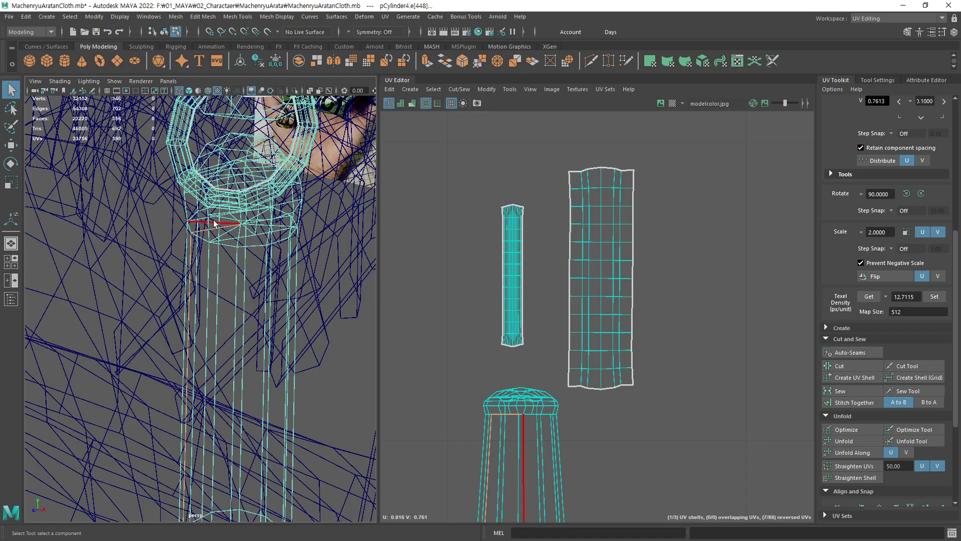
left_click(855, 367)
Return to lit shaded view and select a horizontal edge below the pendant's rounded top
scroll(250, 350, "up", 2)
scroll(229, 315, "up", 2)
scroll(250, 335, "up", 3)
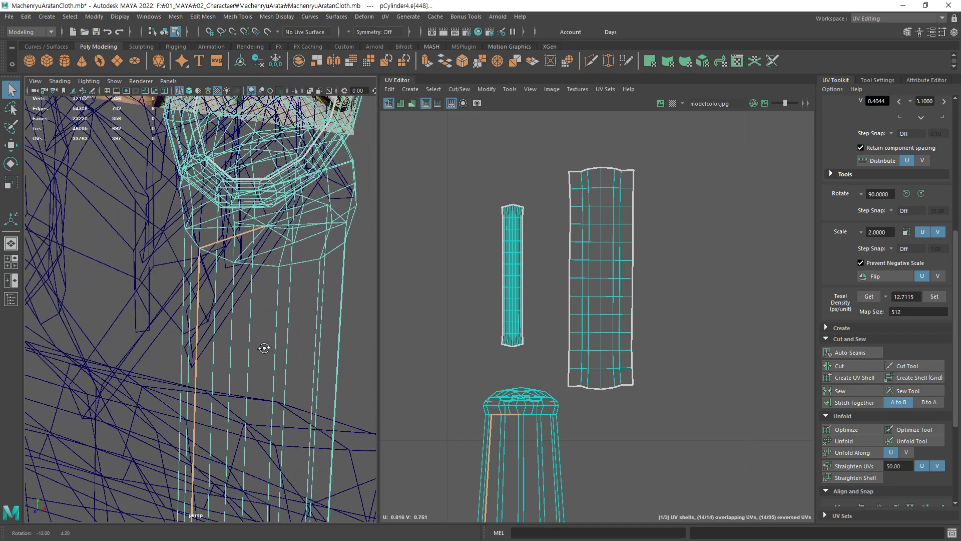
scroll(275, 356, "up", 2)
key("5")
key("7")
mouse_move(281, 349)
left_mouse_down("alt")
mouse_move(257, 300)
mouse_move(245, 329)
mouse_move(250, 313)
left_mouse_up("alt")
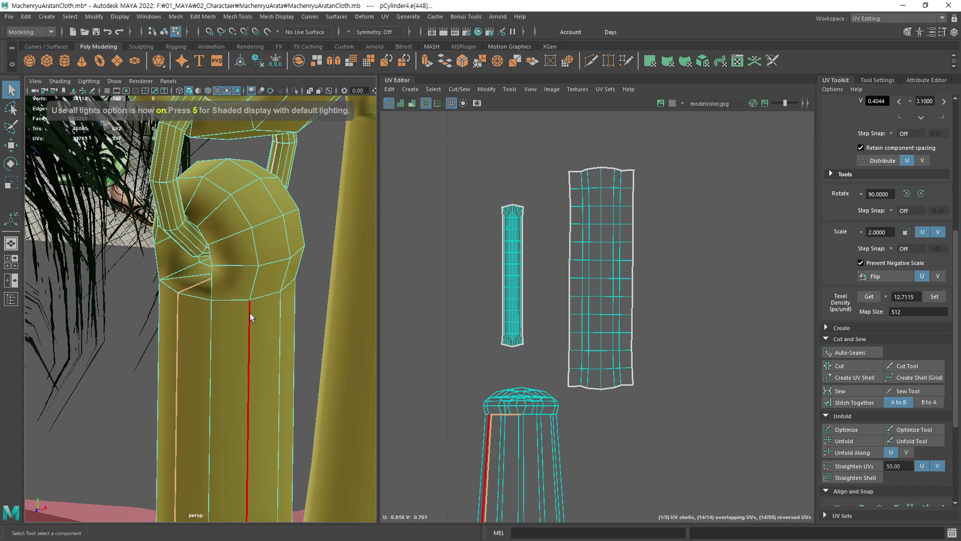
left_click(229, 268)
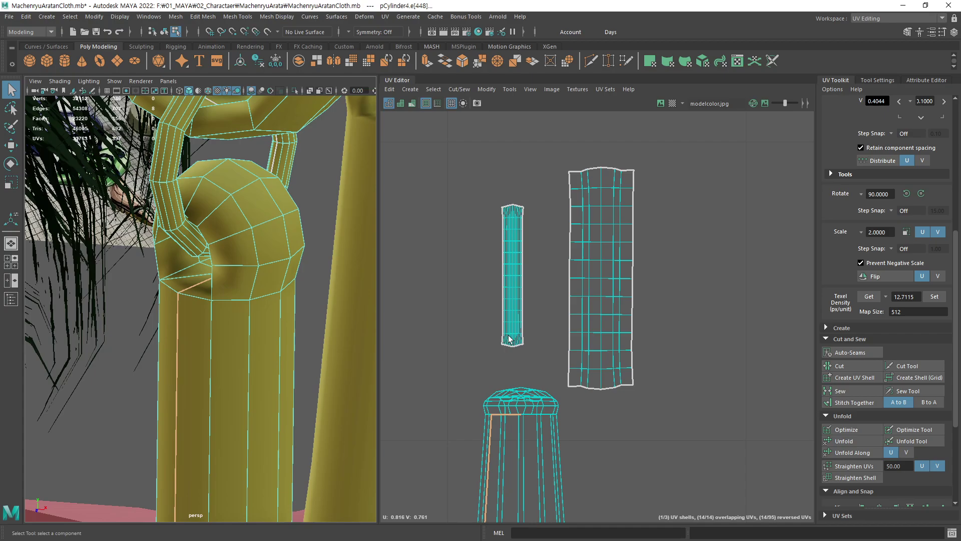
Expand the selection to the pendant's whole UV shell and unfold it
scroll(581, 409, "down", 3)
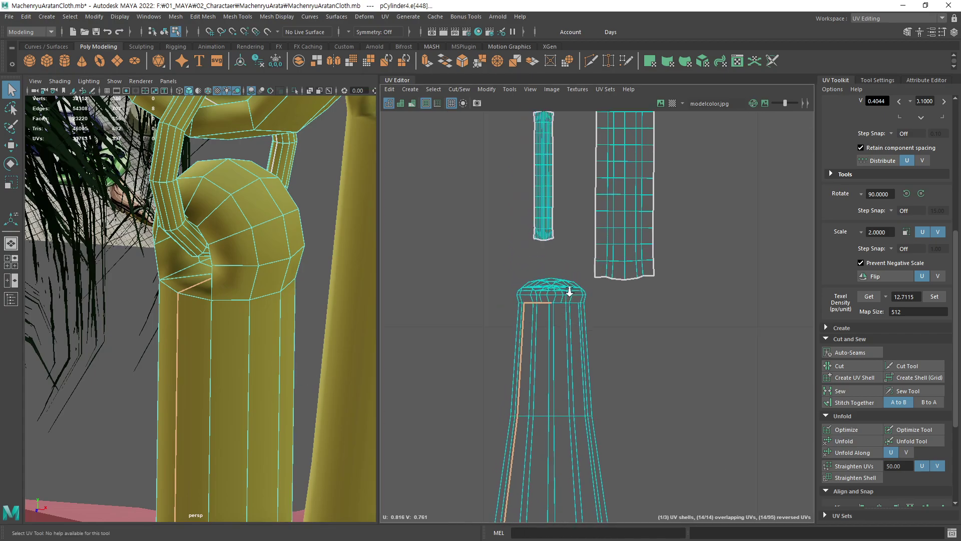
key("w")
right_click_drag(699, 348, 644, 352)
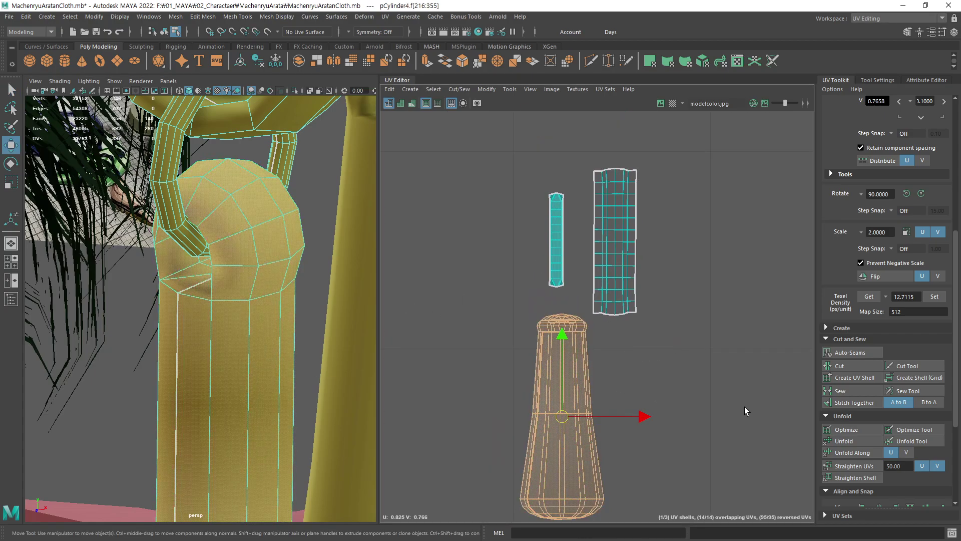
left_click(851, 440)
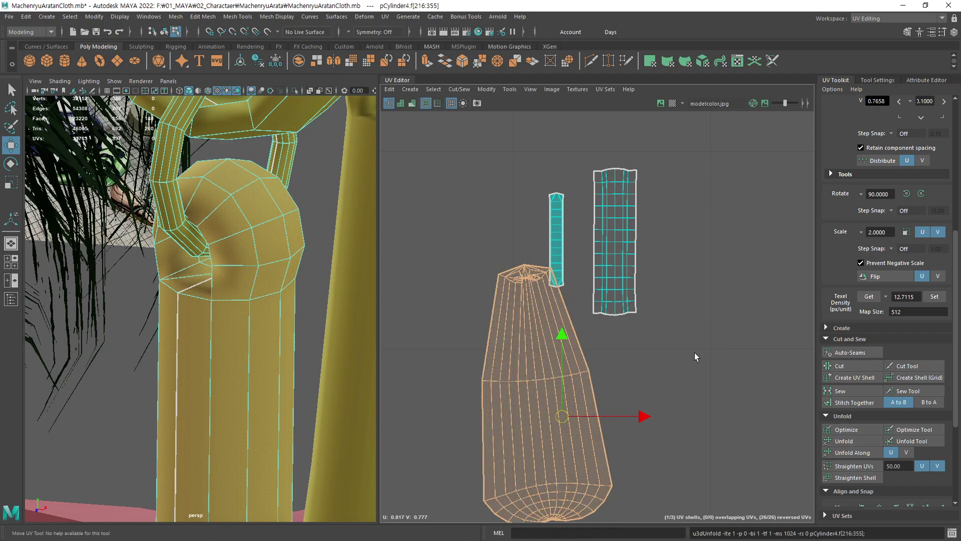
left_click(467, 329)
right_click_drag(467, 328, 786, 362, "alt")
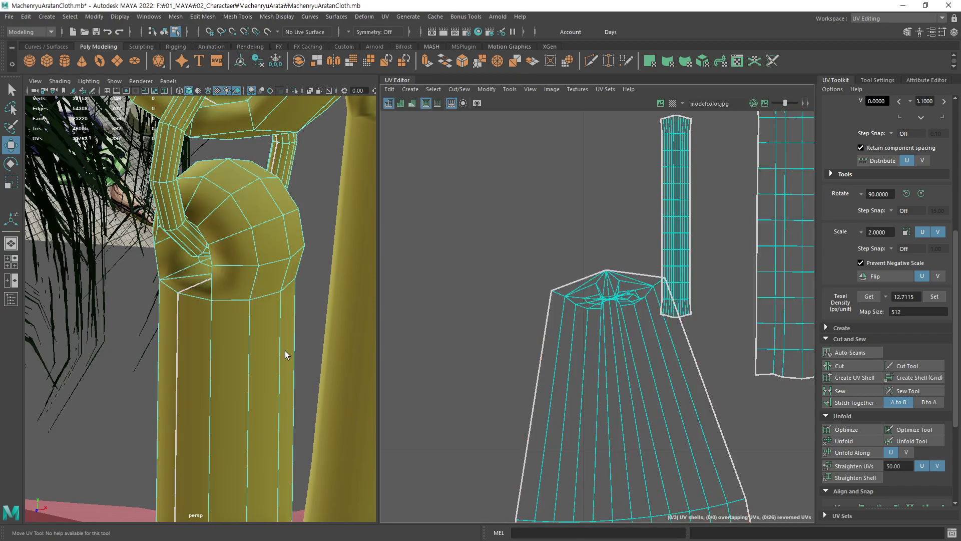
Cut the UVs along the rim edges around the pendant's top
right_click_drag(335, 288, 323, 173)
scroll(240, 340, "up", 5)
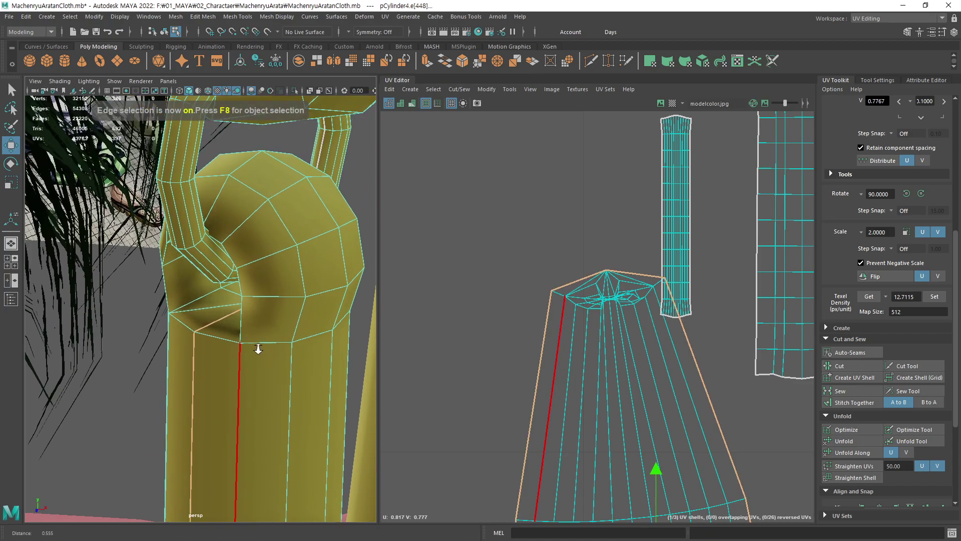
key("q")
left_click(247, 277)
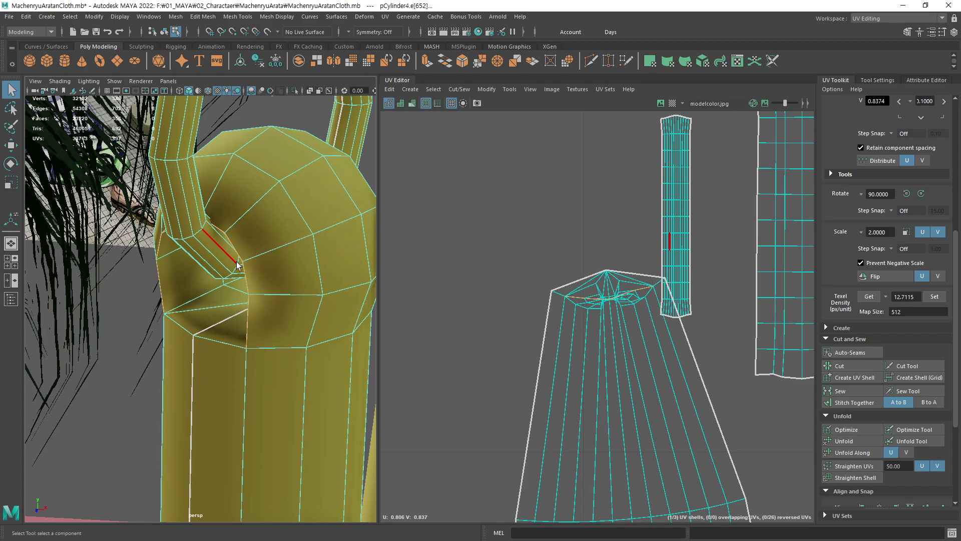
left_click(180, 328)
left_click(216, 343, "shift")
left_click(857, 368)
left_click(523, 266)
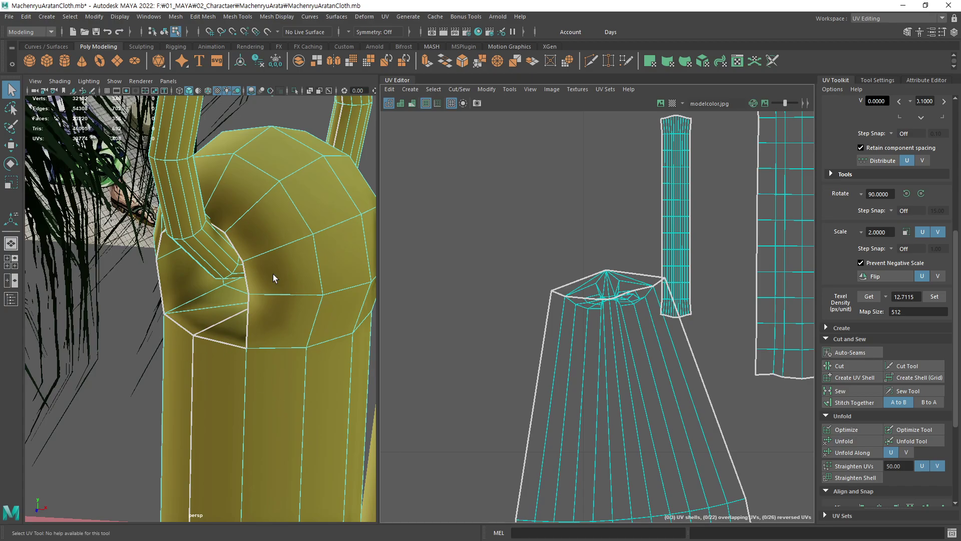
Unfold the pendant shell again and frame it with the ring strip shells
right_click_drag(521, 213, 498, 196)
left_click(594, 279)
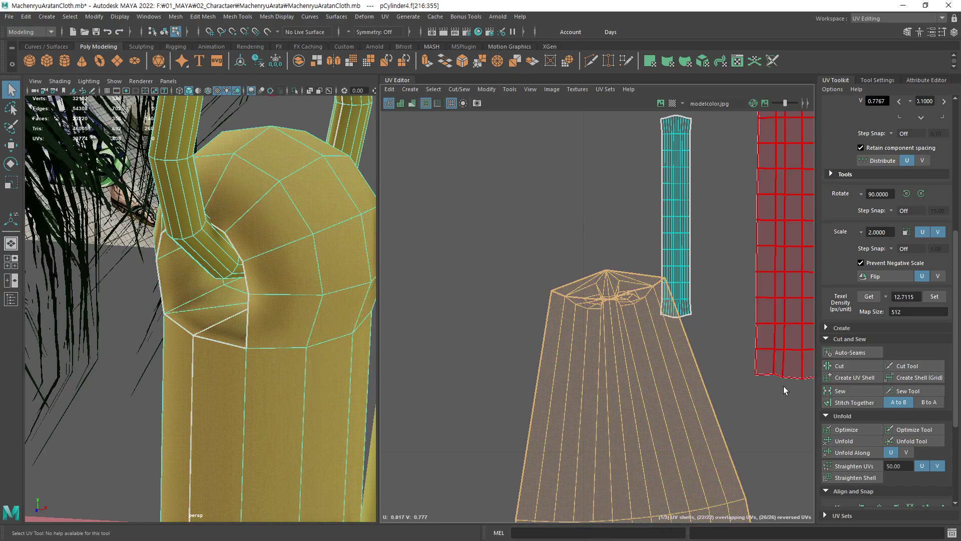
left_click(848, 442)
left_click(449, 402)
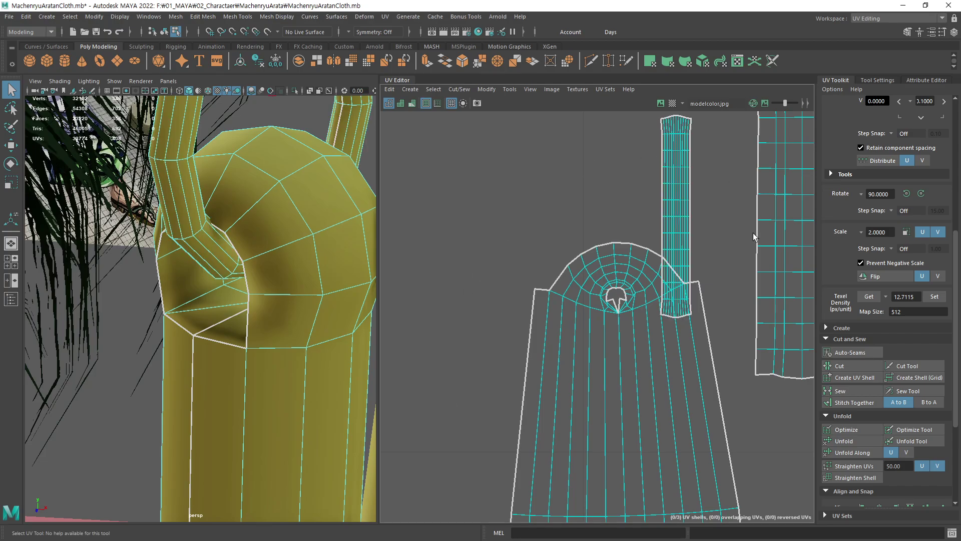
scroll(752, 232, "up", 1)
scroll(637, 386, "up", 2)
scroll(569, 218, "up", 2)
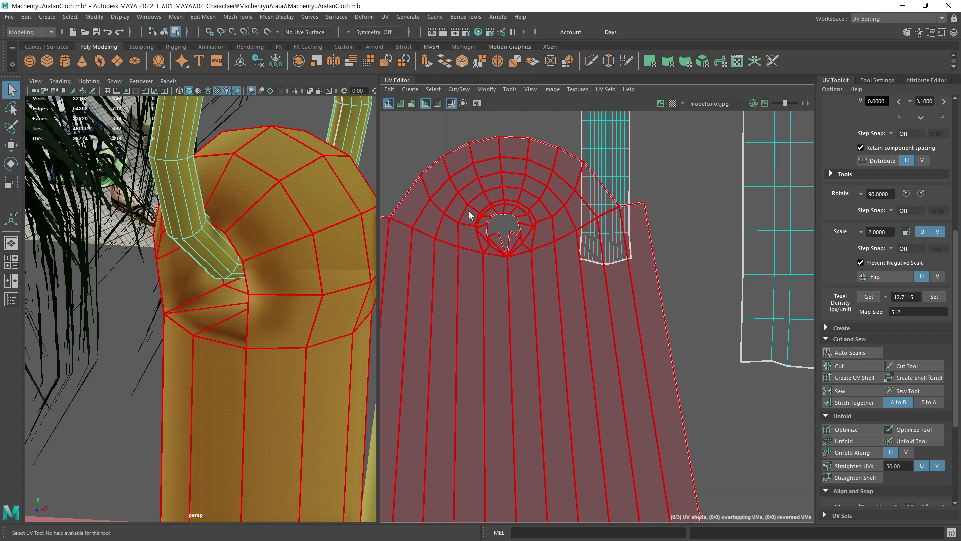
scroll(721, 337, "down", 1)
scroll(572, 397, "down", 2)
scroll(597, 361, "down", 1)
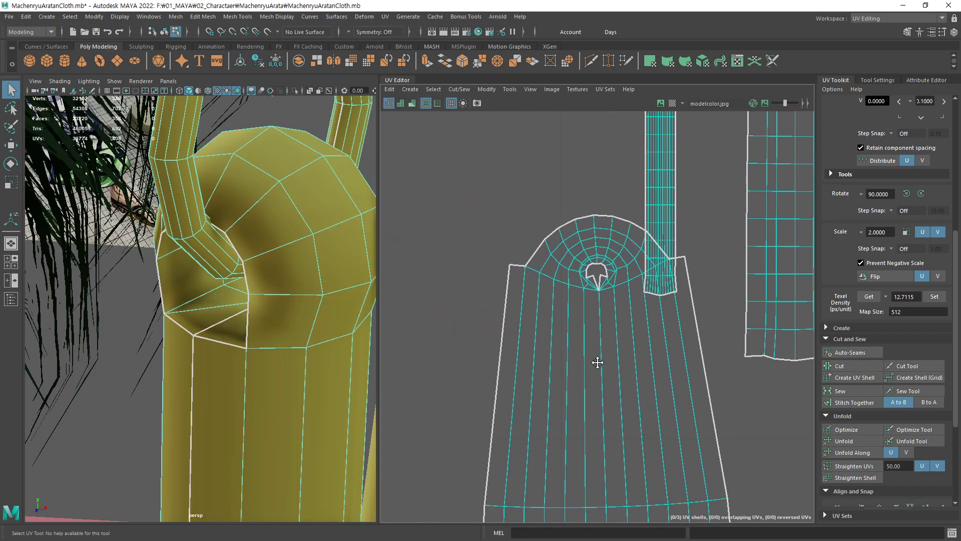
middle_click_drag(597, 362, 610, 328, "alt")
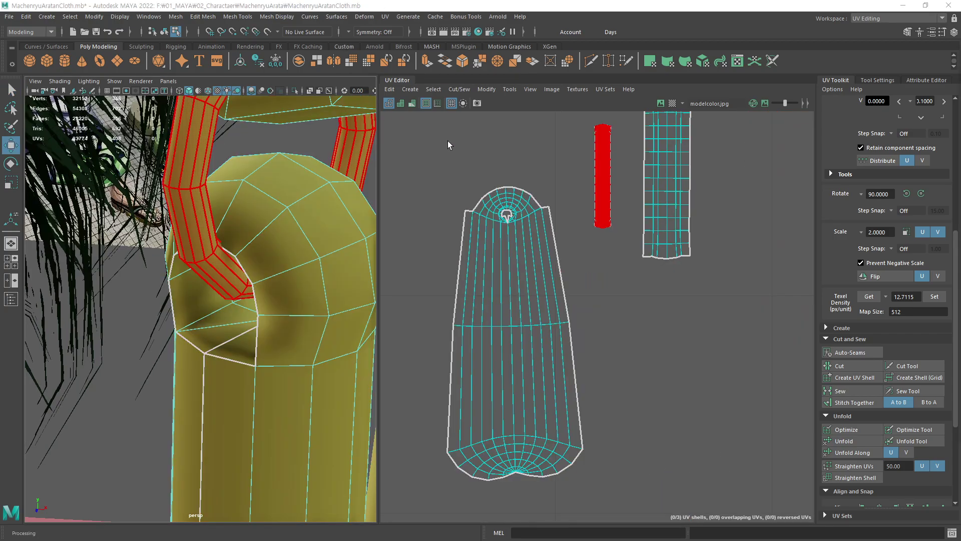
Cut the UVs along the ring edge on the pendant top
scroll(564, 215, "up", 1)
scroll(686, 258, "up", 2)
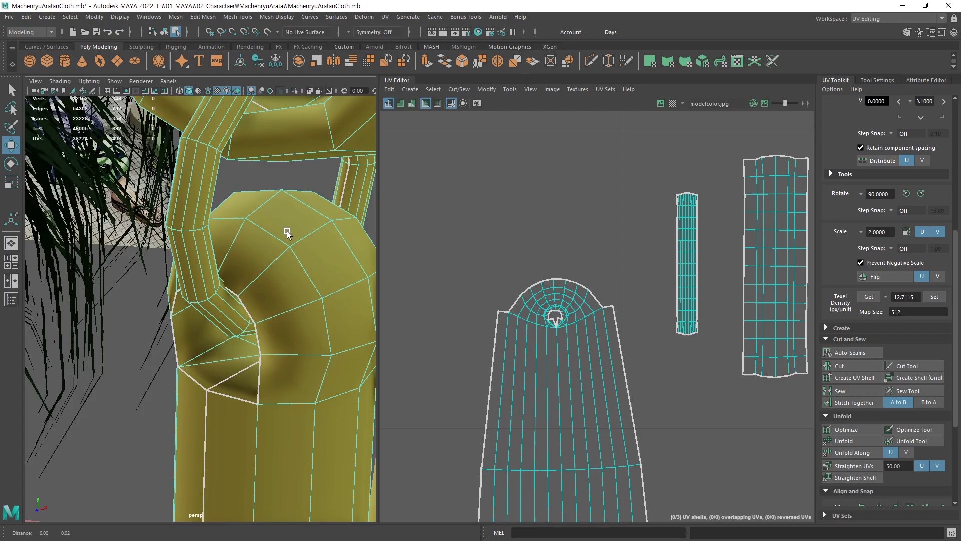
left_click_drag(287, 230, 271, 249, "alt")
key("F10")
left_click(270, 248)
key("q")
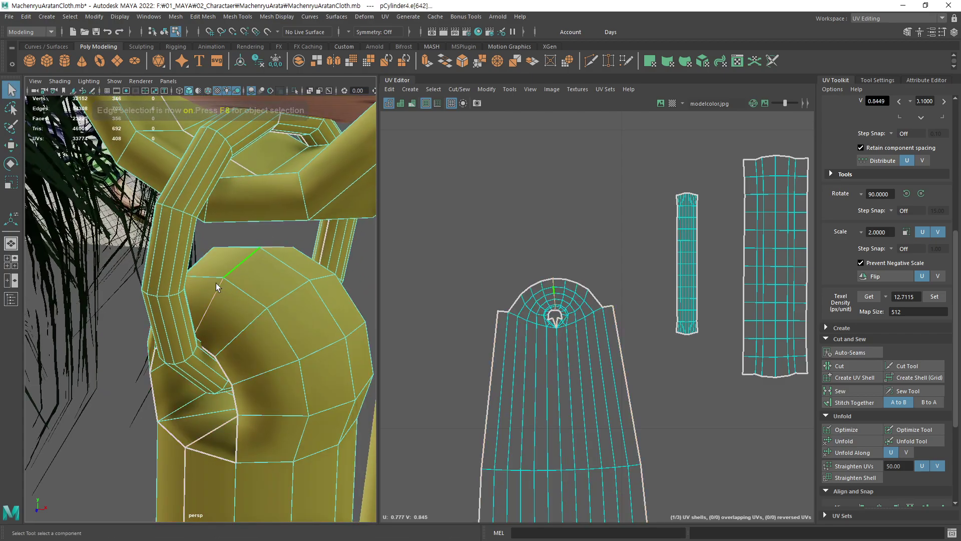
left_click(324, 245)
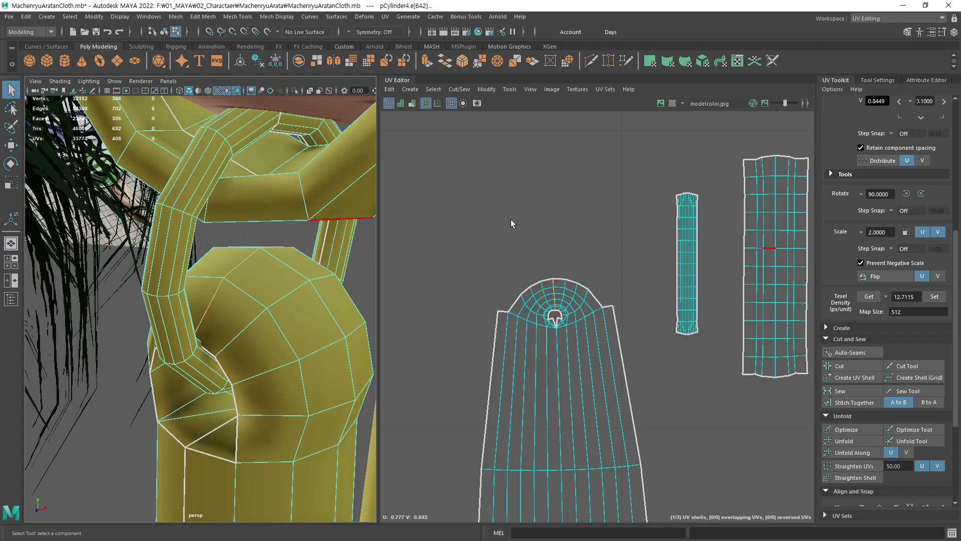
left_click(837, 366)
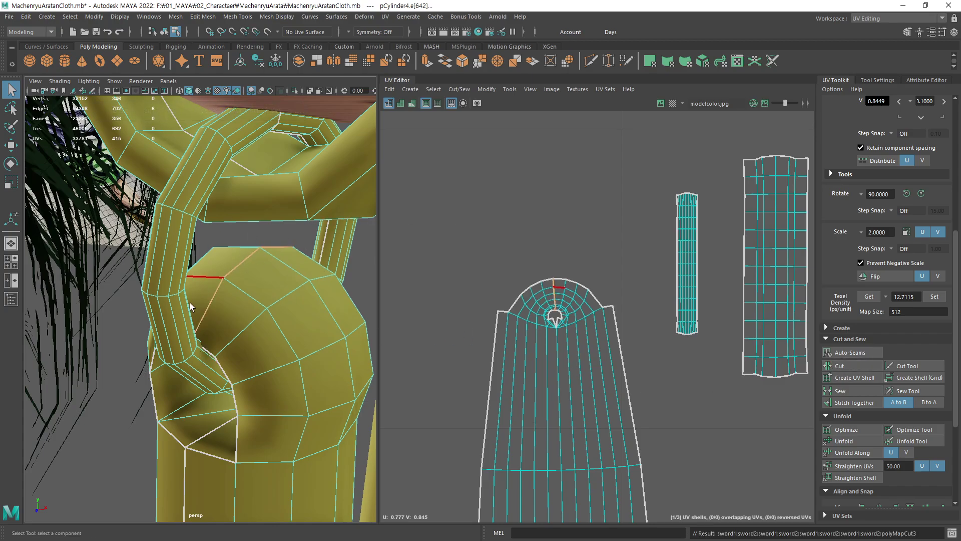
Select the entire pendant cylinder shell and unfold it flat
key("a")
key("w")
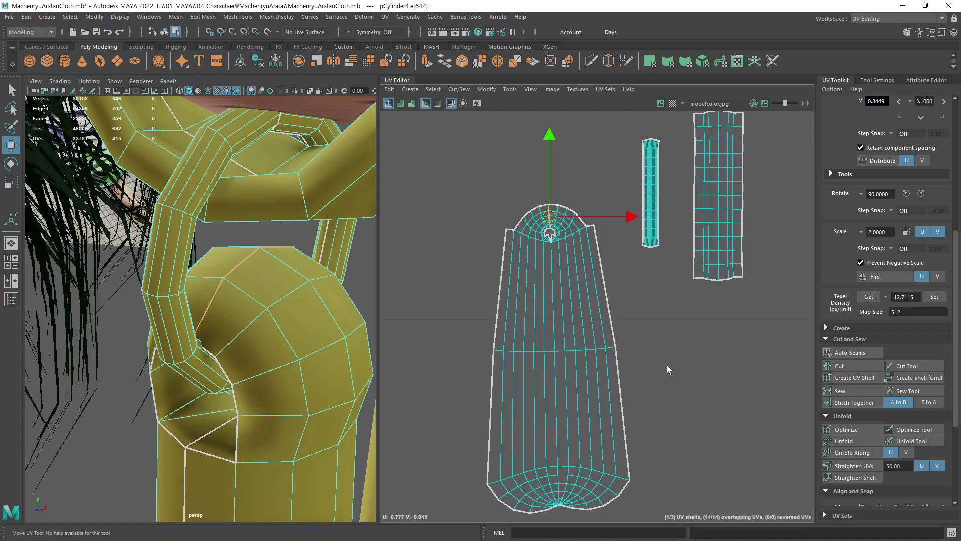
left_click(667, 364)
right_click(650, 330)
left_click(575, 350)
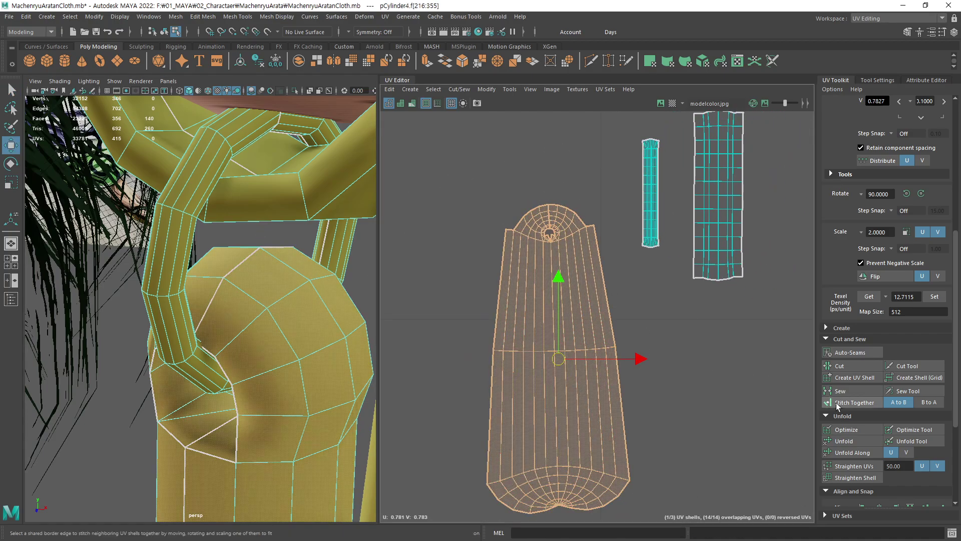
left_click(846, 440)
left_click(690, 380)
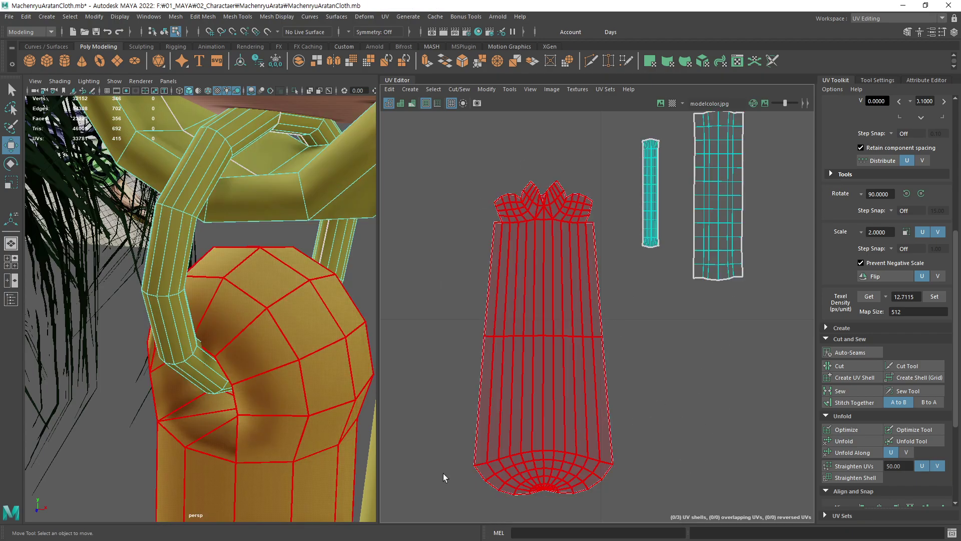
Sew the UV seam back together at one cap edge on the crinkled top
mouse_move(490, 238)
right_mouse_down("alt")
mouse_move(605, 290)
mouse_move(731, 215)
right_mouse_up("alt")
left_click(731, 214)
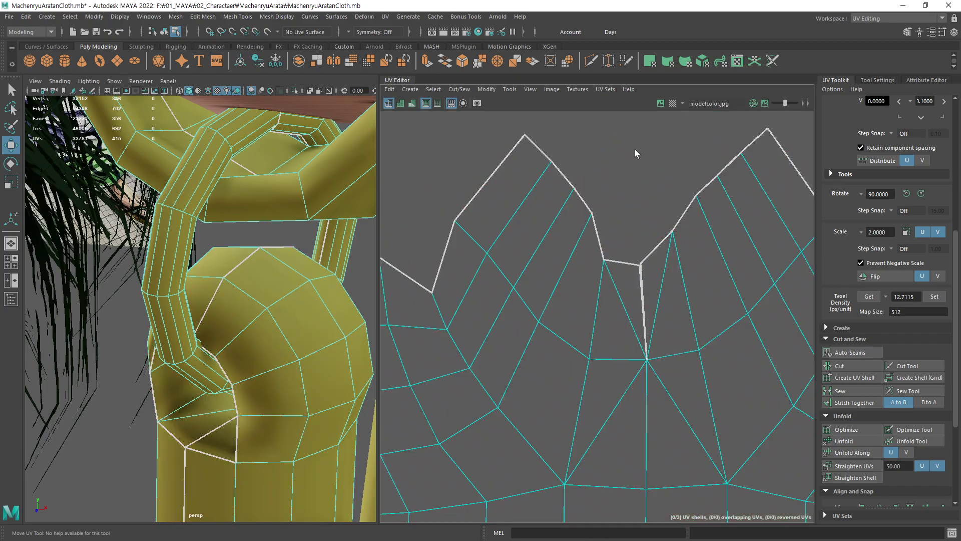
right_click_drag(635, 150, 635, 120)
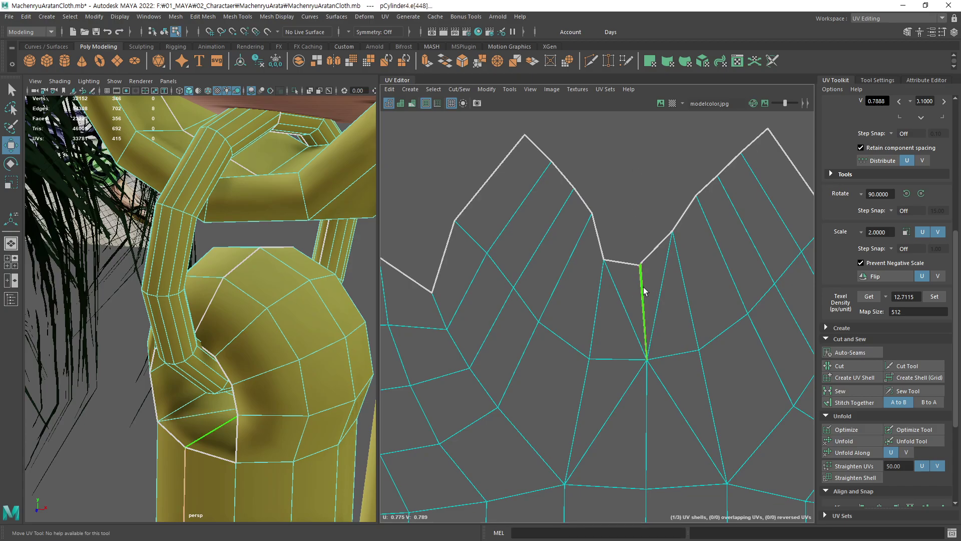
scroll(251, 360, "up", 5)
scroll(295, 356, "down", 2)
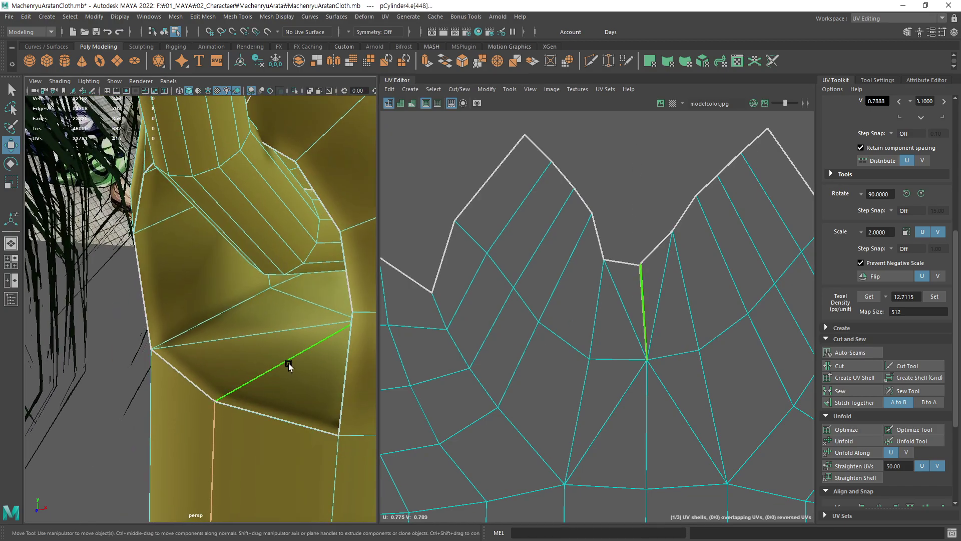
left_click(289, 363)
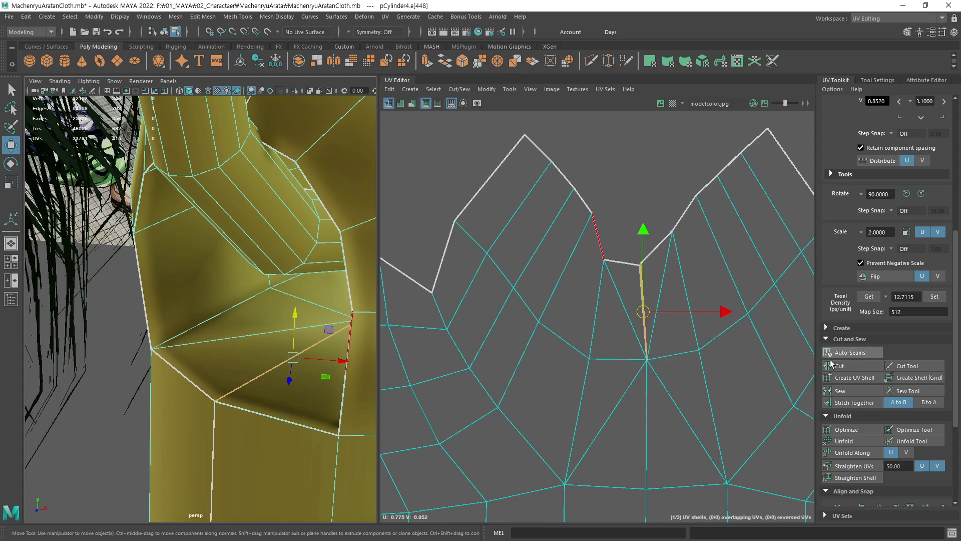
left_click(861, 393)
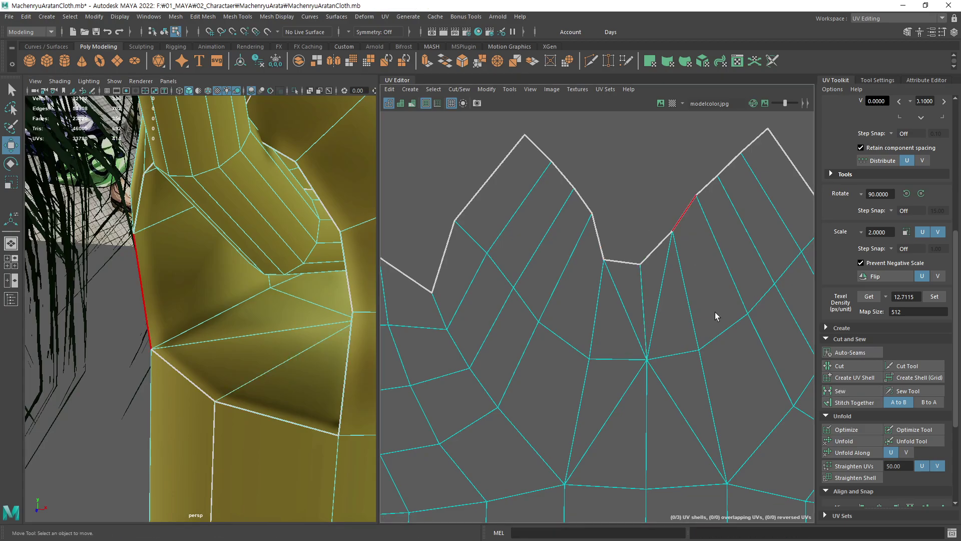
Select the whole pendant UV shell and unfold it again for a flatter top
scroll(586, 372, "down", 2)
scroll(564, 336, "down", 3)
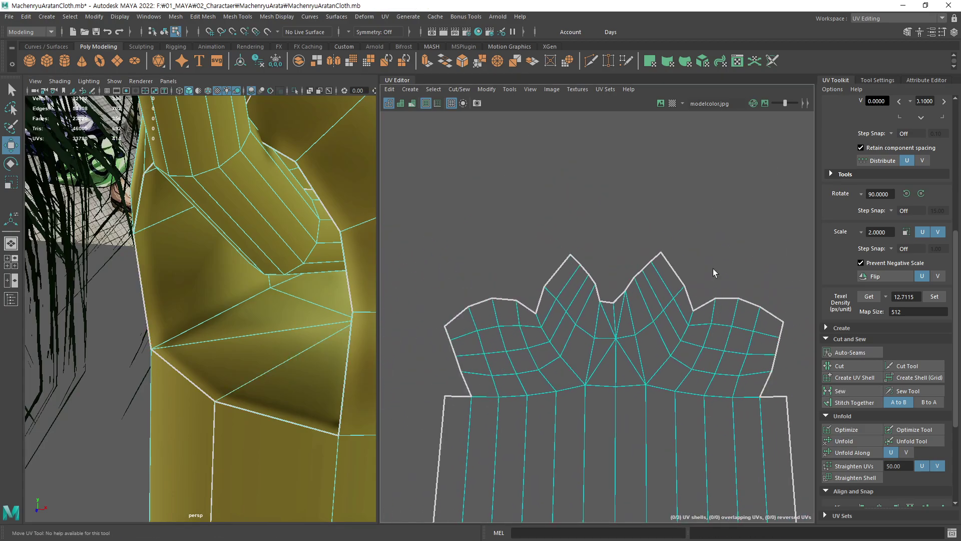
right_click_drag(712, 269, 696, 251)
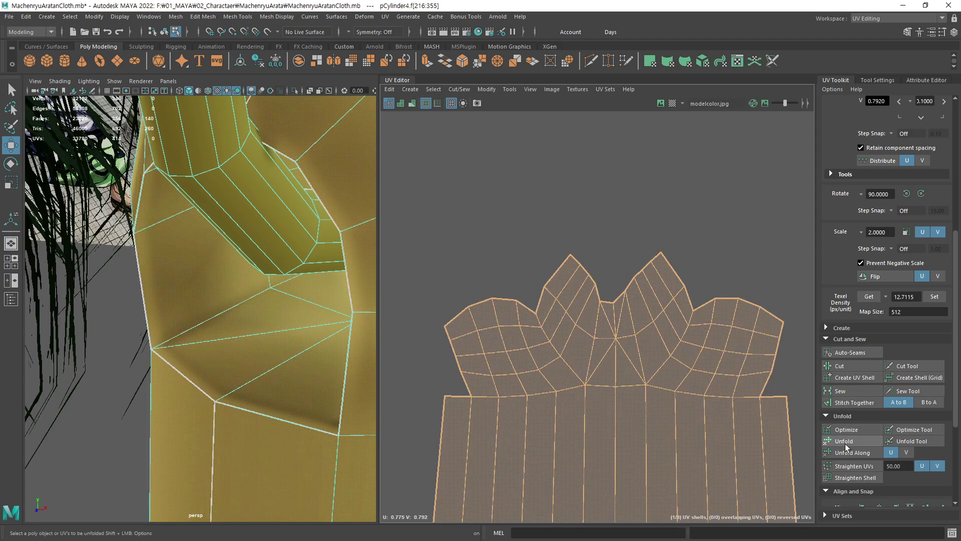
left_click(845, 443)
left_click(725, 271)
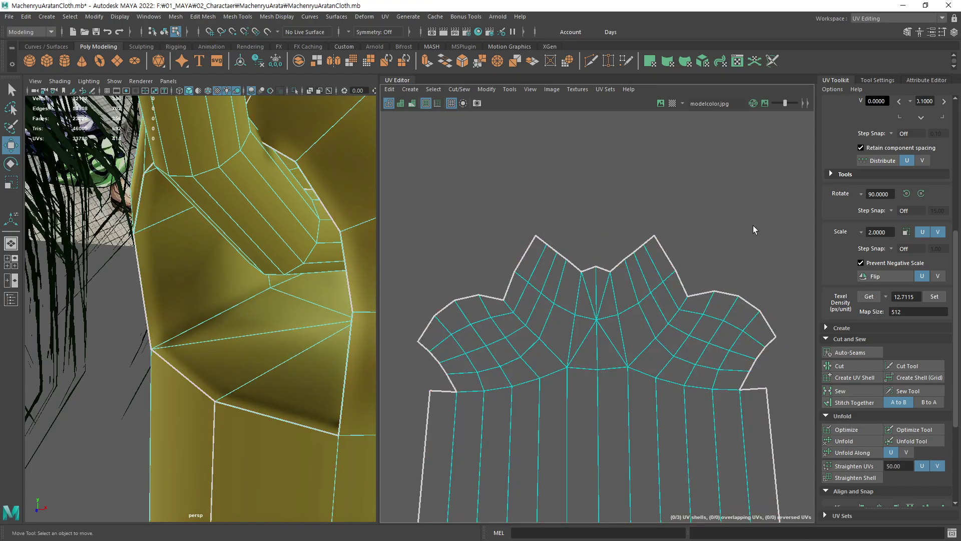
scroll(680, 303, "down", 2)
Return to object selection mode (F8) and zoom toward the ring above the pendant
scroll(515, 310, "down", 2)
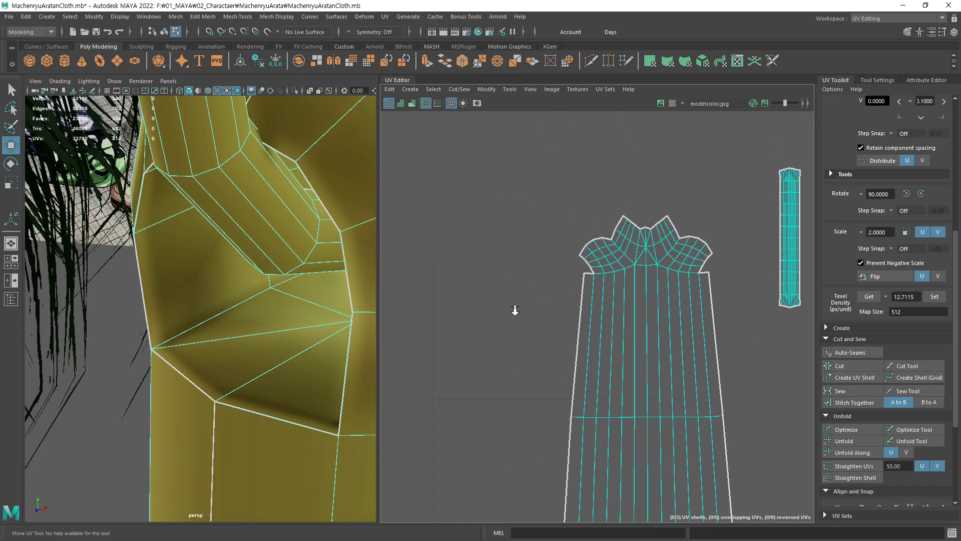
scroll(729, 390, "down", 1)
scroll(536, 304, "down", 1)
scroll(628, 339, "up", 1)
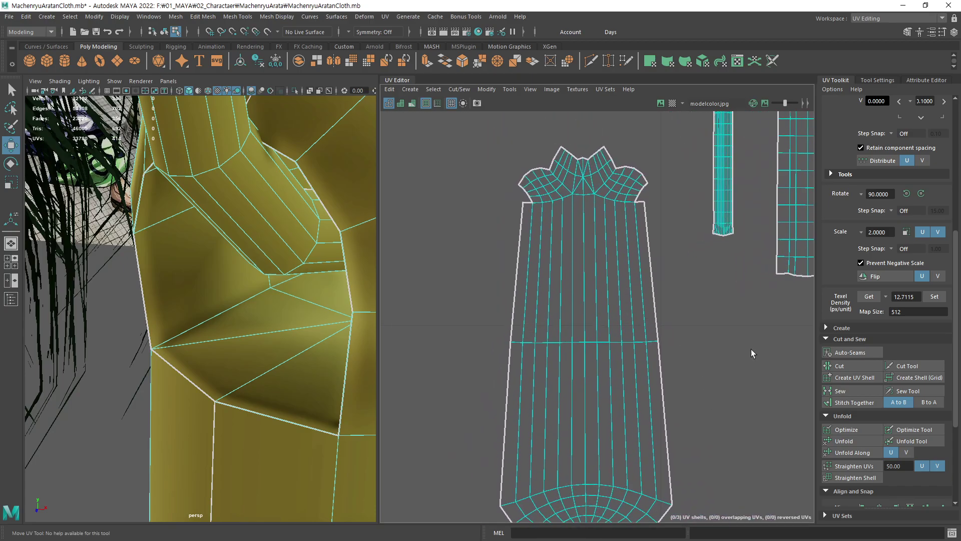
scroll(690, 354, "up", 1)
scroll(688, 353, "up", 1)
scroll(297, 366, "down", 3)
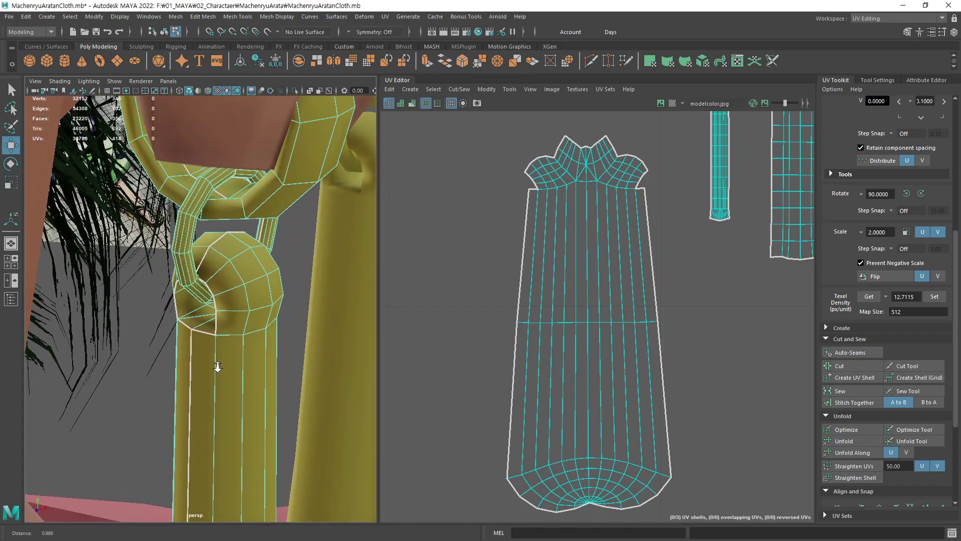
key("F8")
scroll(254, 387, "up", 1)
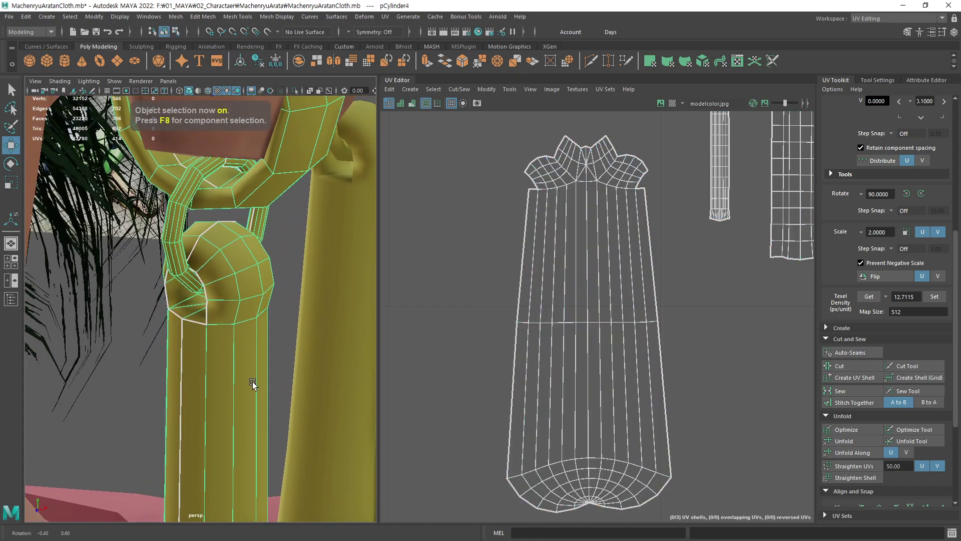
scroll(253, 386, "up", 1)
scroll(302, 388, "up", 2)
mouse_move(302, 388)
left_mouse_down("alt")
mouse_move(295, 365)
mouse_move(294, 408)
mouse_move(299, 399)
mouse_move(251, 397)
left_mouse_up("alt")
scroll(299, 398, "down", 5)
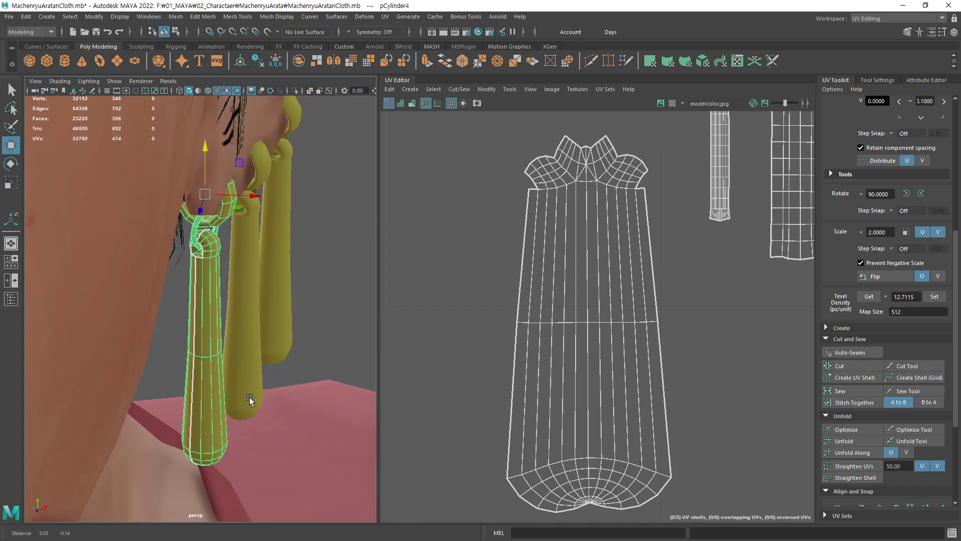
Select the whole pendant UV shell and isolate the pendant cylinder in the 3D view
right_click_drag(684, 304, 629, 279)
left_click(621, 300)
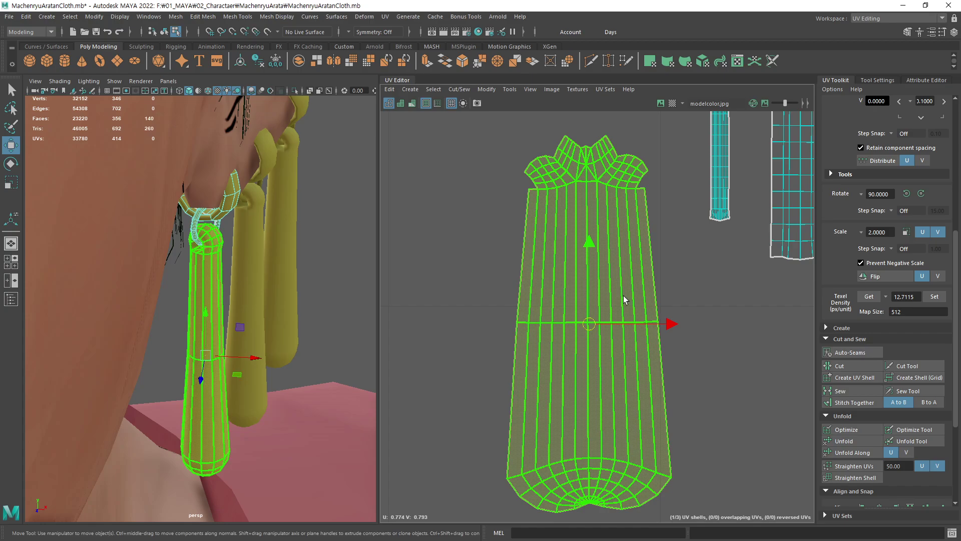
left_click(295, 90)
left_click_drag(294, 359, 317, 334, "alt")
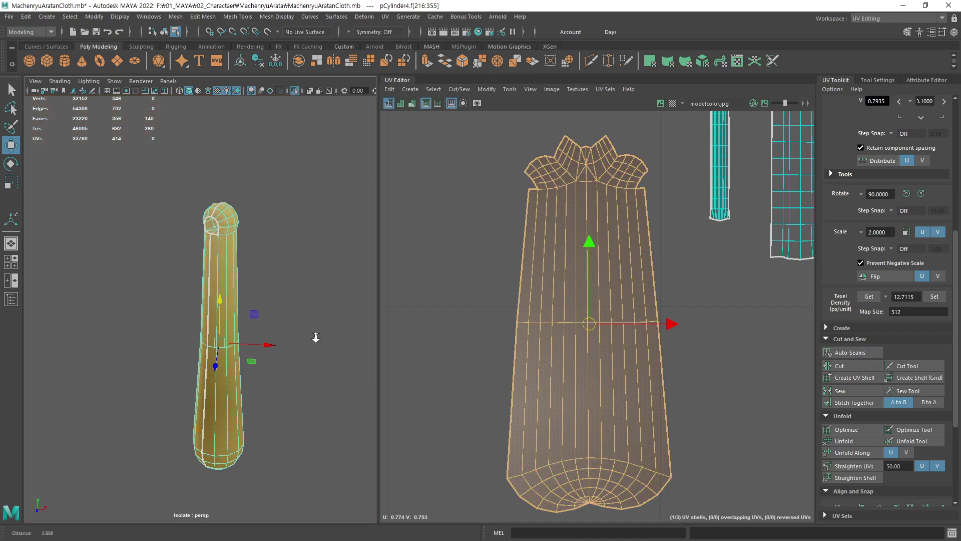
right_click_drag(317, 335, 344, 365, "alt")
left_click_drag(343, 365, 327, 335, "alt")
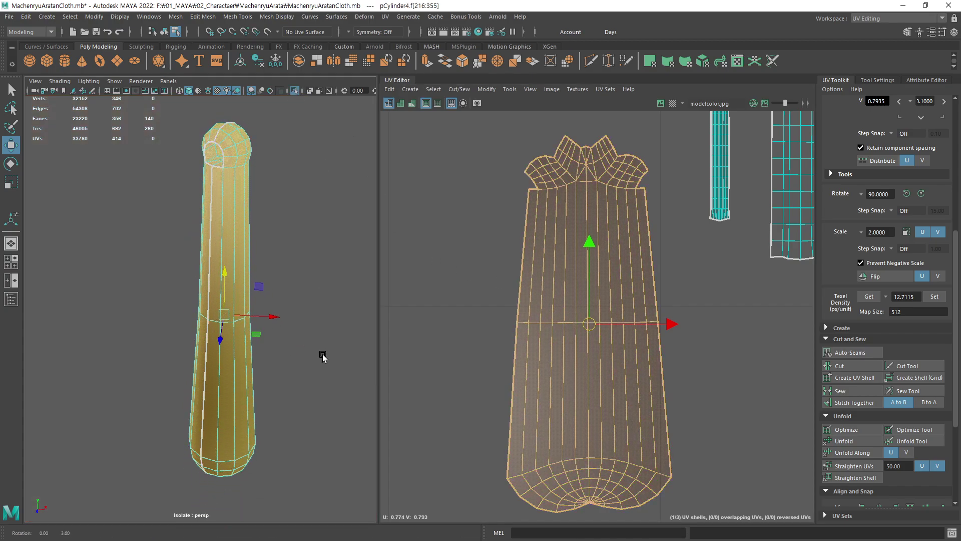
Inspect the isolated pendant in wireframe and center the UV shells in the editor
key("4")
left_click(348, 299)
mouse_move(349, 300)
left_mouse_down("alt")
mouse_move(329, 317)
mouse_move(292, 307)
mouse_move(316, 306)
left_mouse_up("alt")
right_click_drag(315, 307, 326, 304, "alt")
mouse_move(326, 304)
left_mouse_down("alt")
mouse_move(322, 313)
mouse_move(344, 307)
left_mouse_up("alt")
middle_click_drag(565, 300, 534, 286, "alt")
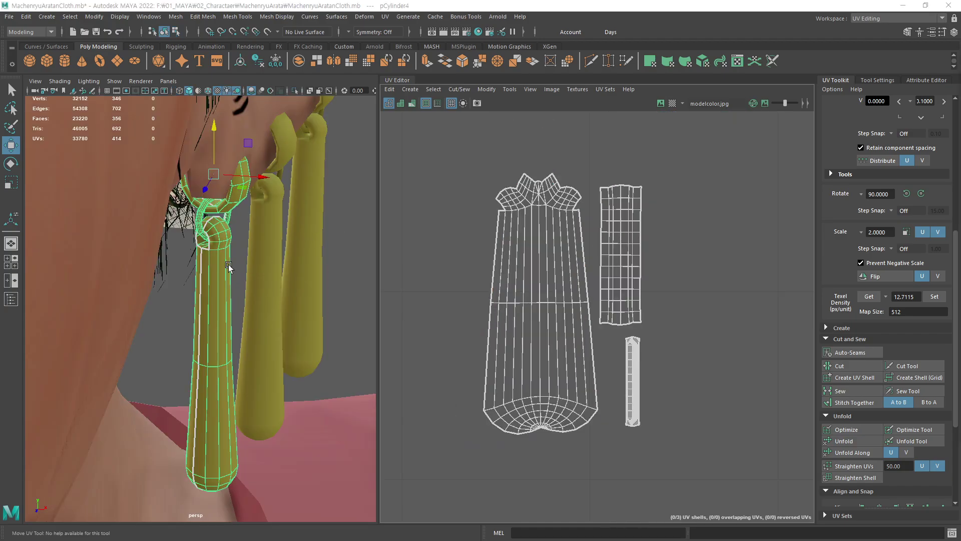
mouse_move(229, 264)
left_mouse_down("alt")
mouse_move(258, 335)
mouse_move(218, 313)
mouse_move(265, 347)
left_mouse_up("alt")
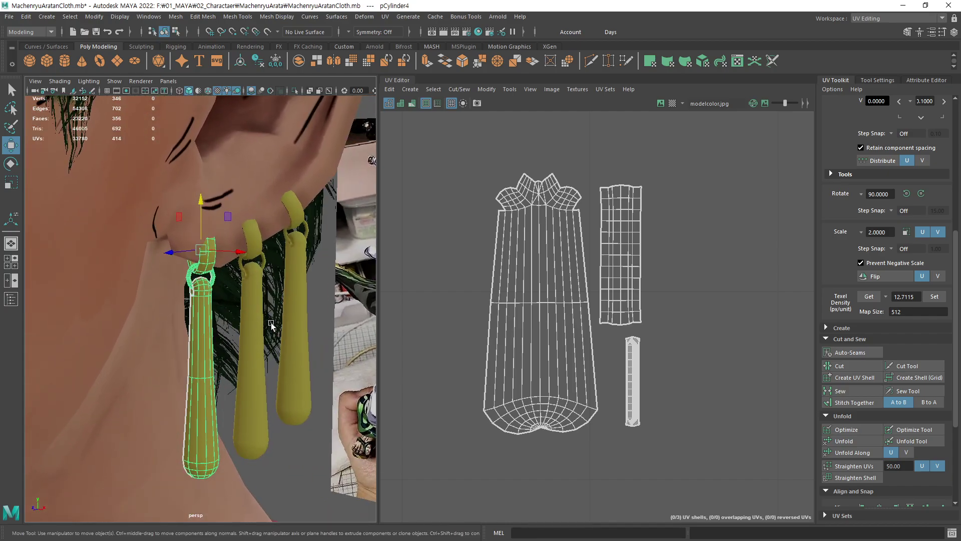
Delete the middle and right earring copies and reselect the remaining earring
left_click(266, 347)
key("Delete")
left_click(292, 352)
key("Delete")
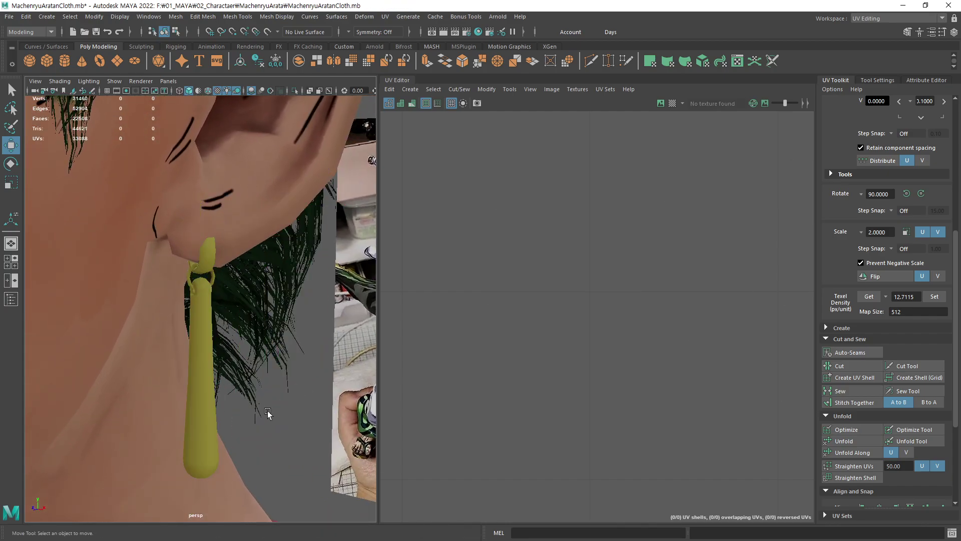
left_click(210, 364)
Orbit around the character to view the remaining earring from front, side and rear
mouse_move(210, 364)
left_mouse_down("alt")
mouse_move(300, 343)
mouse_move(268, 339)
mouse_move(304, 336)
mouse_move(240, 350)
mouse_move(191, 380)
mouse_move(247, 389)
mouse_move(203, 381)
mouse_move(250, 380)
mouse_move(250, 442)
mouse_move(230, 347)
mouse_move(185, 347)
mouse_move(205, 332)
left_mouse_up("alt")
scroll(251, 380, "down", 5)
scroll(250, 441, "down", 3)
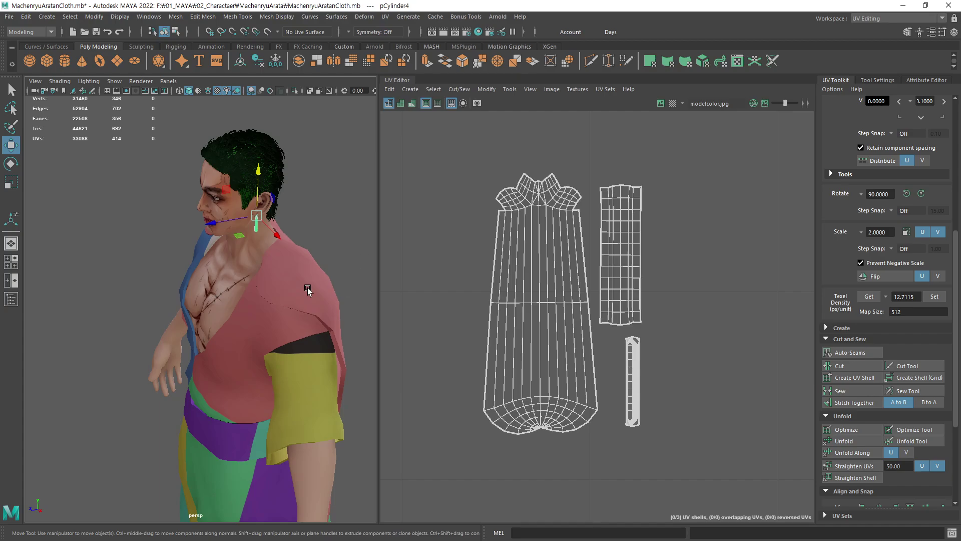
left_click_drag(307, 287, 207, 343, "alt")
scroll(208, 344, "up", 5)
scroll(266, 326, "up", 2)
mouse_move(266, 326)
left_mouse_down("alt")
mouse_move(222, 341)
mouse_move(241, 322)
left_mouse_up("alt")
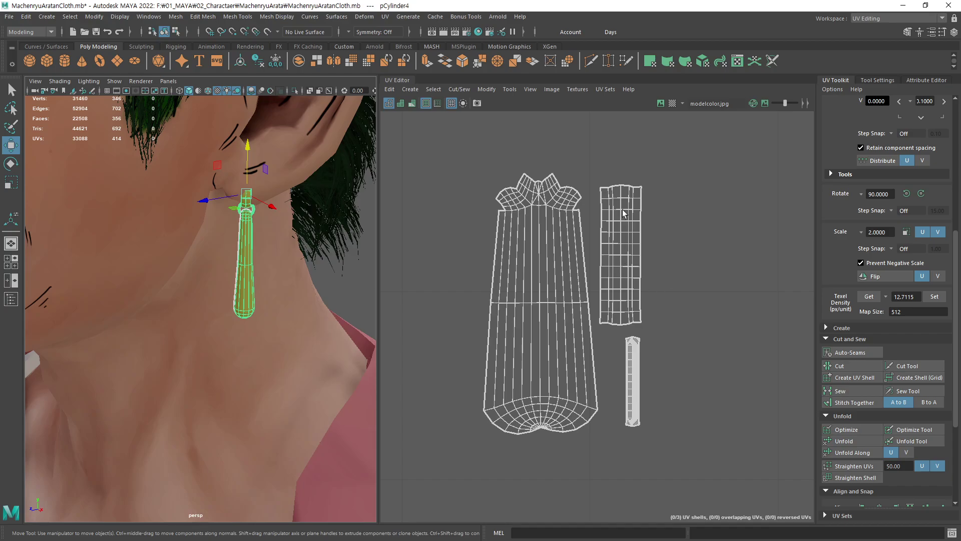
Zoom out from the earring close-up and orbit to a frontal view of the samurai
scroll(277, 283, "down", 5)
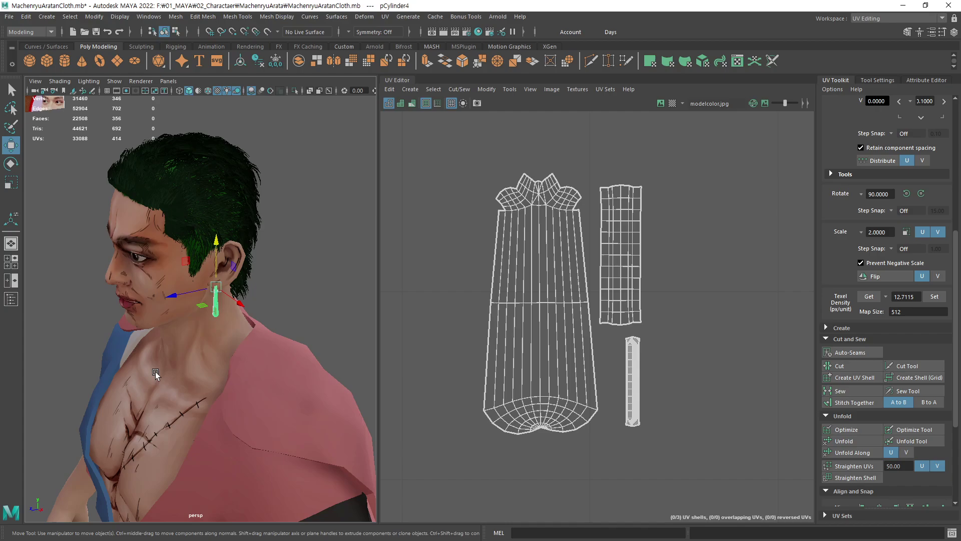
mouse_move(277, 284)
left_mouse_down("alt")
mouse_move(241, 365)
mouse_move(207, 359)
left_mouse_up("alt")
scroll(206, 359, "down", 2)
scroll(184, 331, "down", 3)
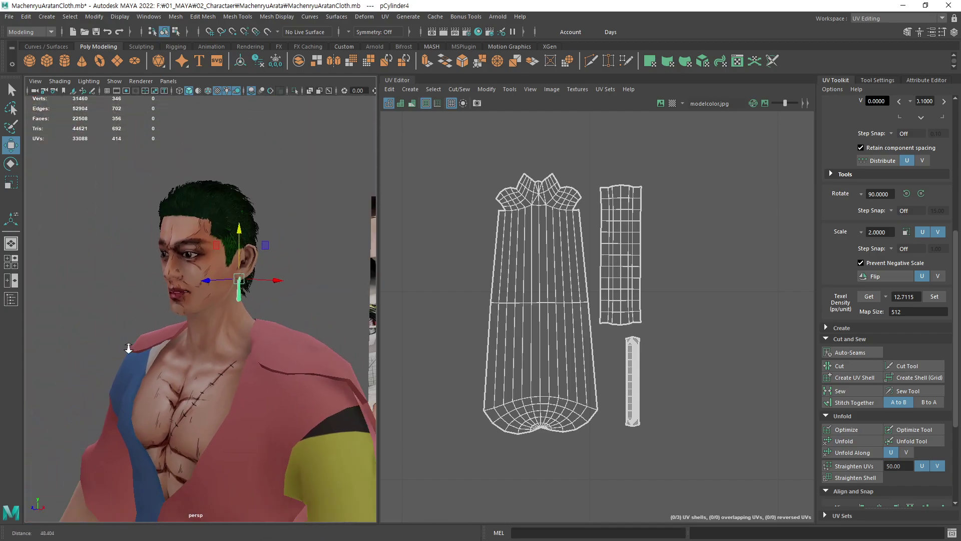
scroll(140, 341, "down", 3)
scroll(97, 351, "down", 3)
mouse_move(96, 351)
left_mouse_down("alt")
mouse_move(248, 389)
mouse_move(320, 299)
left_mouse_up("alt")
Clear the selection, then tilt and zoom the view onto the character and sword
mouse_move(352, 242)
left_mouse_down()
mouse_move(321, 365)
mouse_move(272, 437)
left_mouse_up()
left_click(320, 251)
left_click_drag(319, 289, 268, 382, "alt")
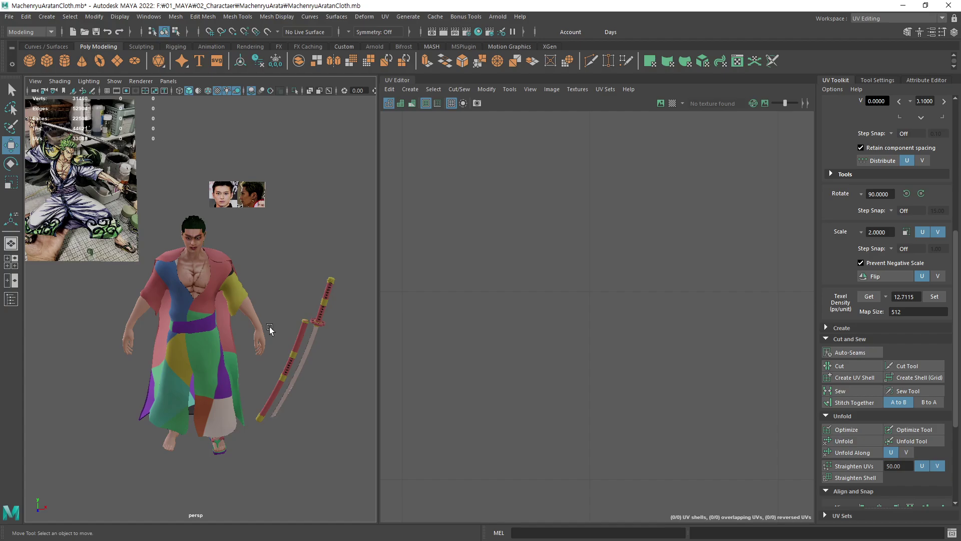
mouse_move(270, 326)
right_mouse_down("alt")
mouse_move(244, 311)
mouse_move(241, 336)
right_mouse_up("alt")
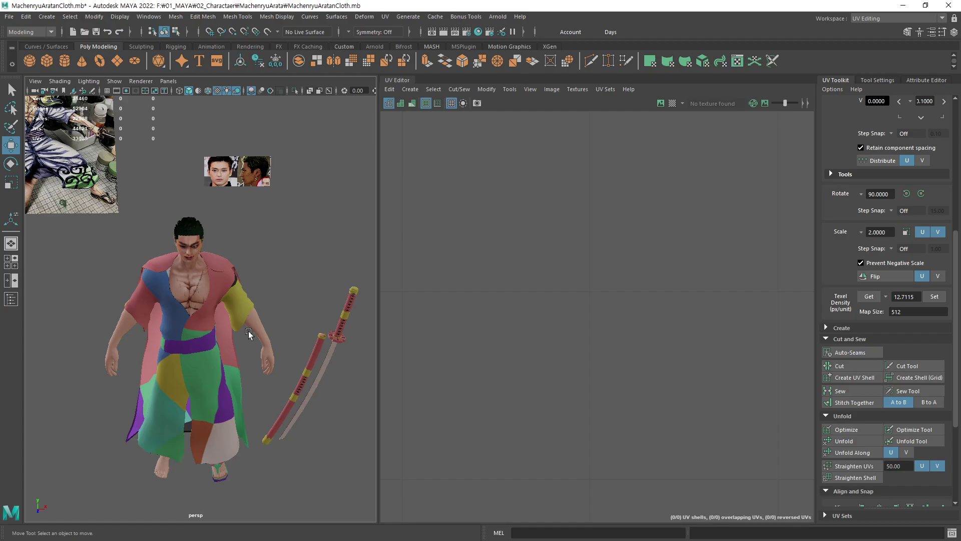
mouse_move(262, 241)
right_mouse_down("alt")
mouse_move(284, 246)
mouse_move(274, 257)
right_mouse_up("alt")
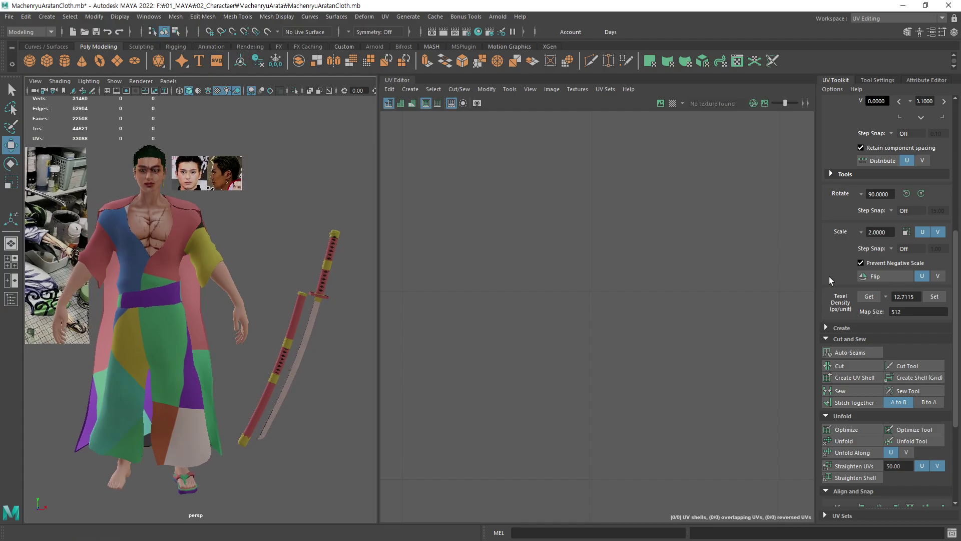
Add the reference image plane imagePlane9 to layer1 via the Layer Editor
left_click(953, 32)
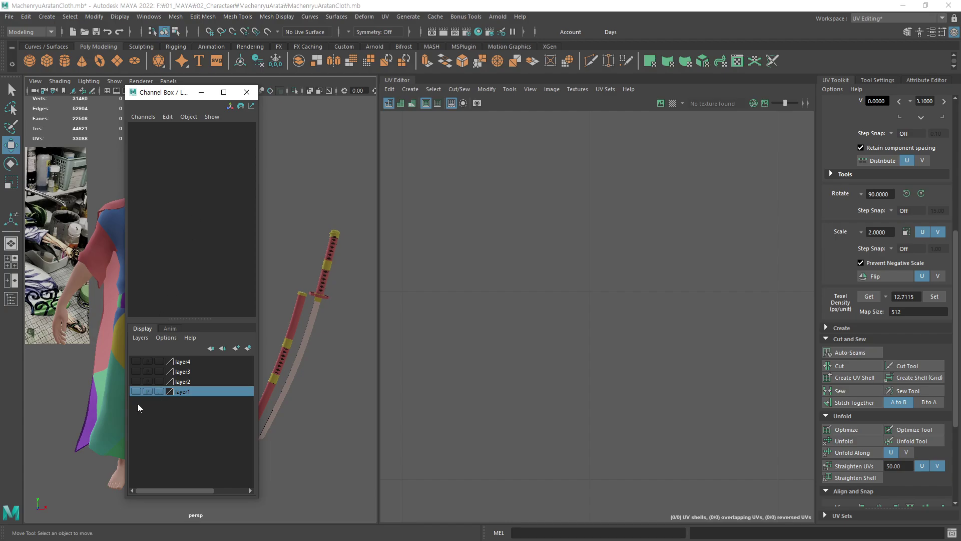
left_click_drag(159, 92, 497, 121)
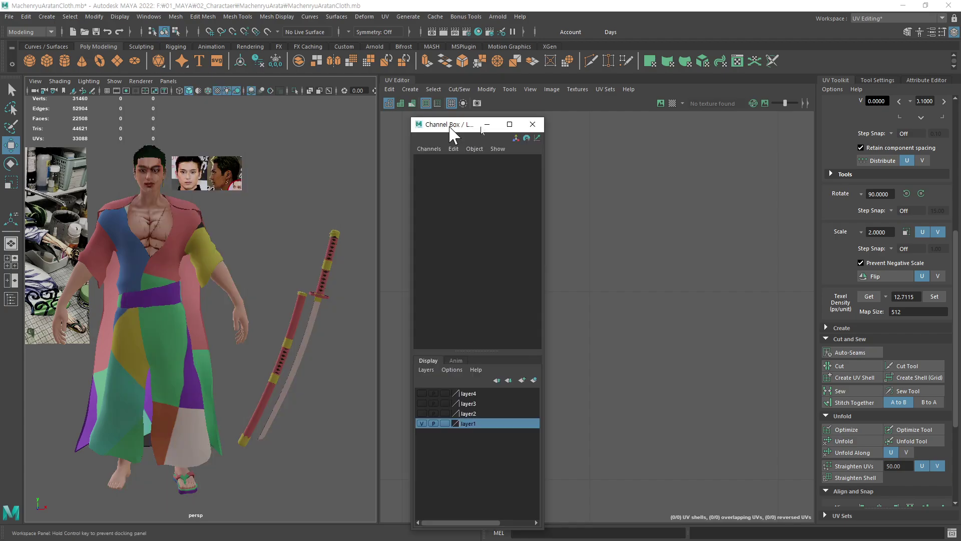
left_click(473, 421)
left_click(60, 215)
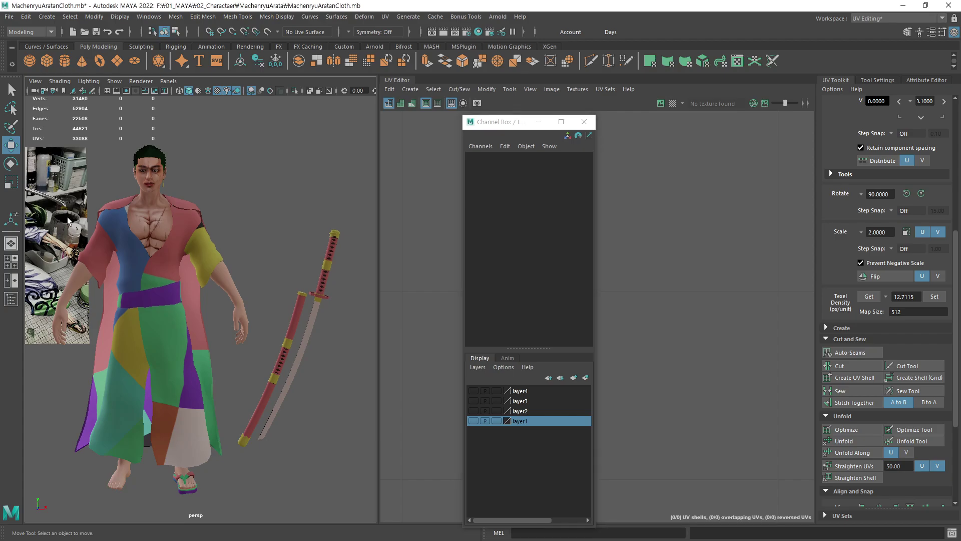
mouse_move(206, 296)
right_mouse_down("alt")
mouse_move(0, 308)
mouse_move(255, 280)
right_mouse_up("alt")
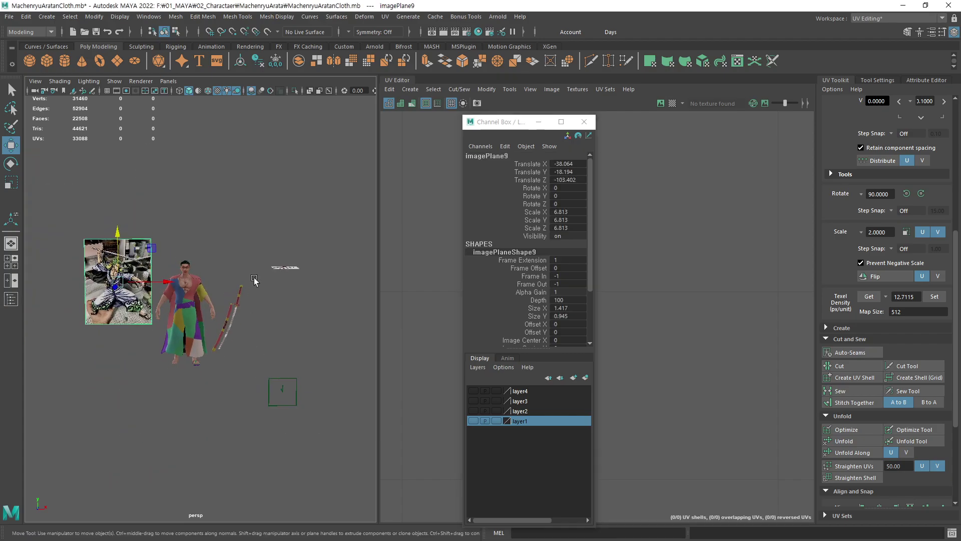
left_click_drag(307, 260, 296, 306)
left_click(342, 322)
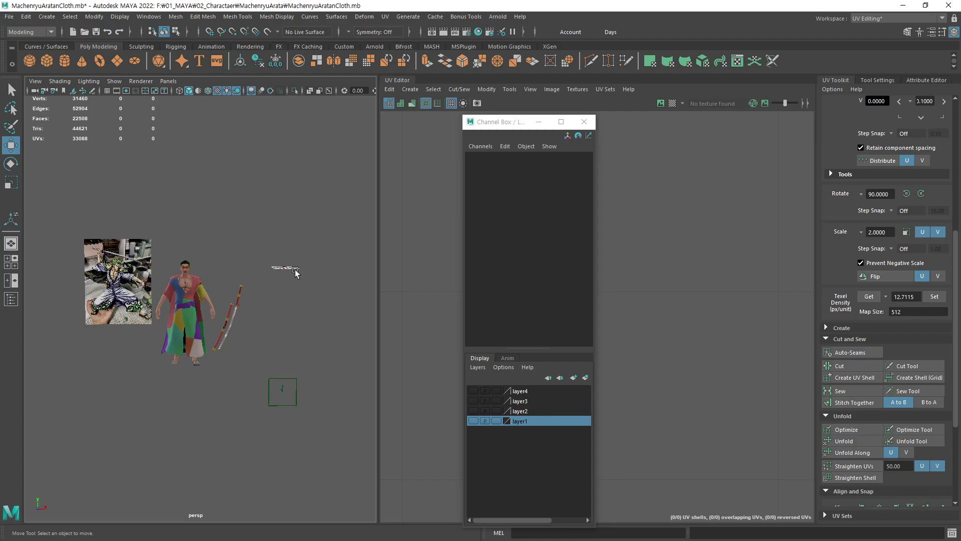
left_click(288, 268)
left_click(118, 272)
right_click(504, 423)
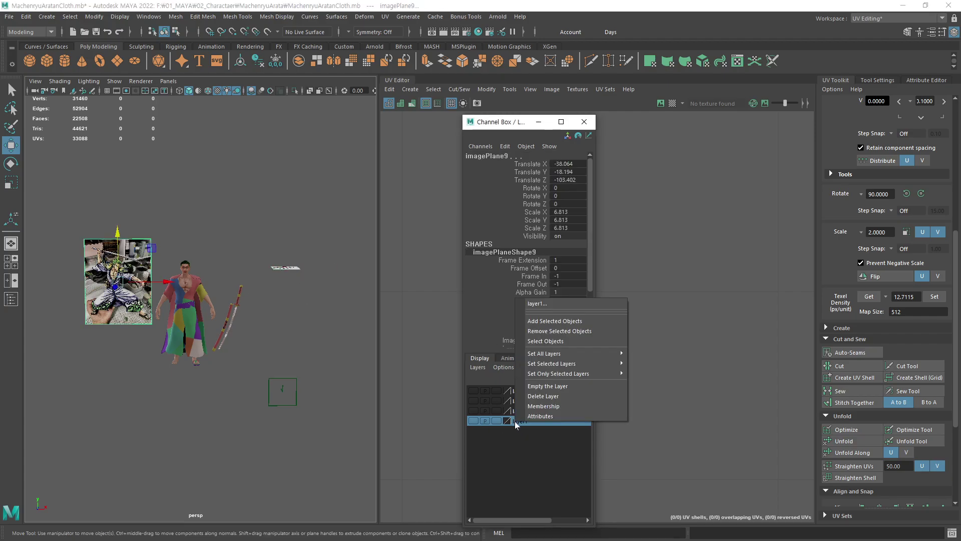
left_click(560, 321)
Frame the character and sword from the front with nothing selected, and close the layer window
mouse_move(250, 307)
left_mouse_down("alt")
mouse_move(173, 265)
mouse_move(169, 302)
left_mouse_up("alt")
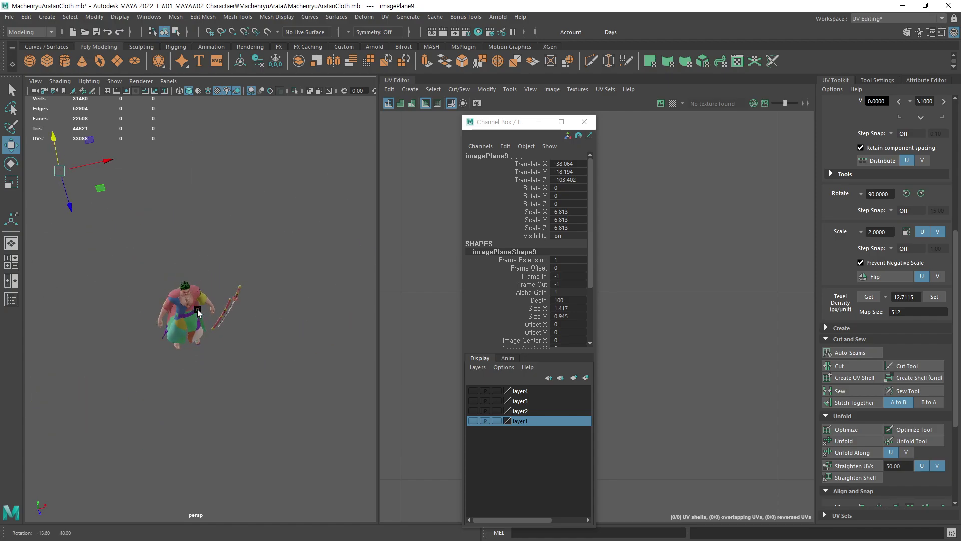
left_click_drag(298, 264, 110, 371)
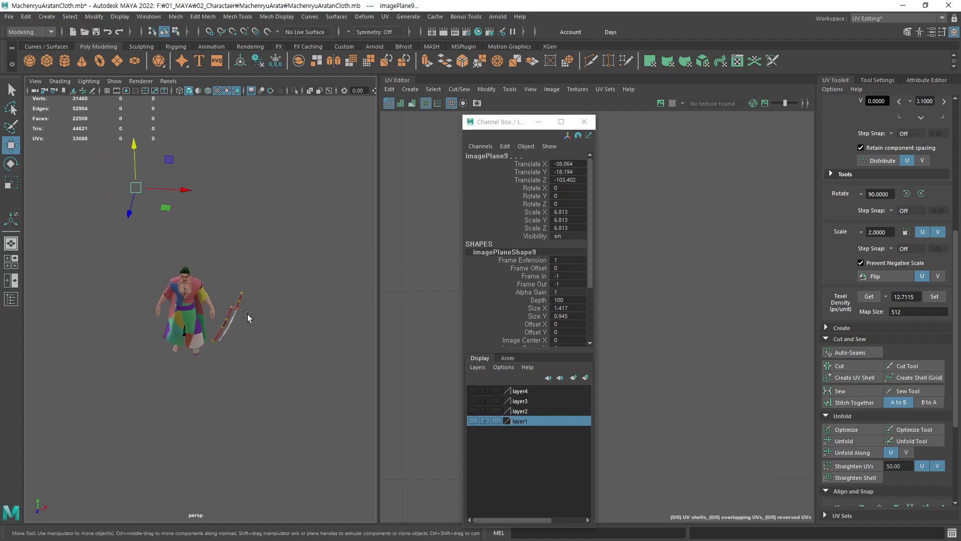
key("f")
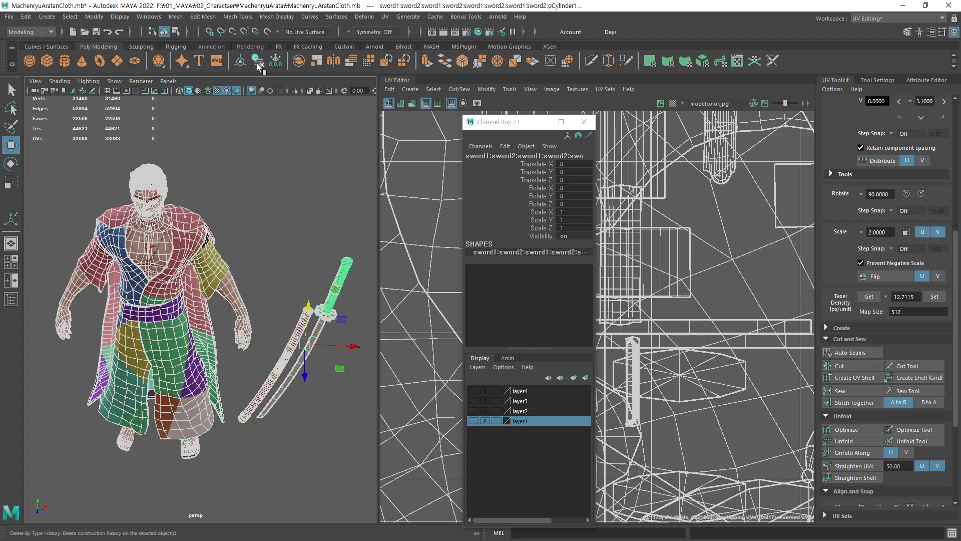
left_click(250, 225)
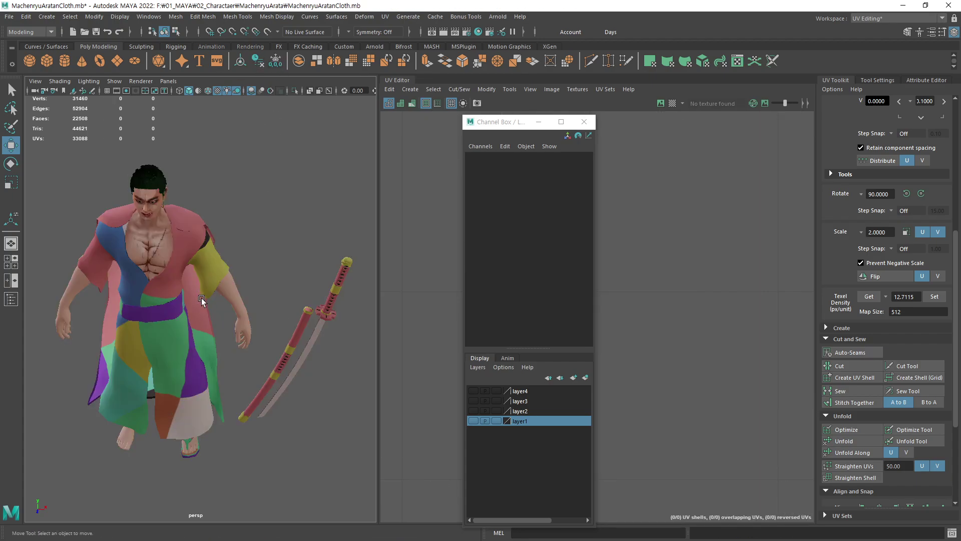
left_click_drag(201, 299, 228, 267, "alt")
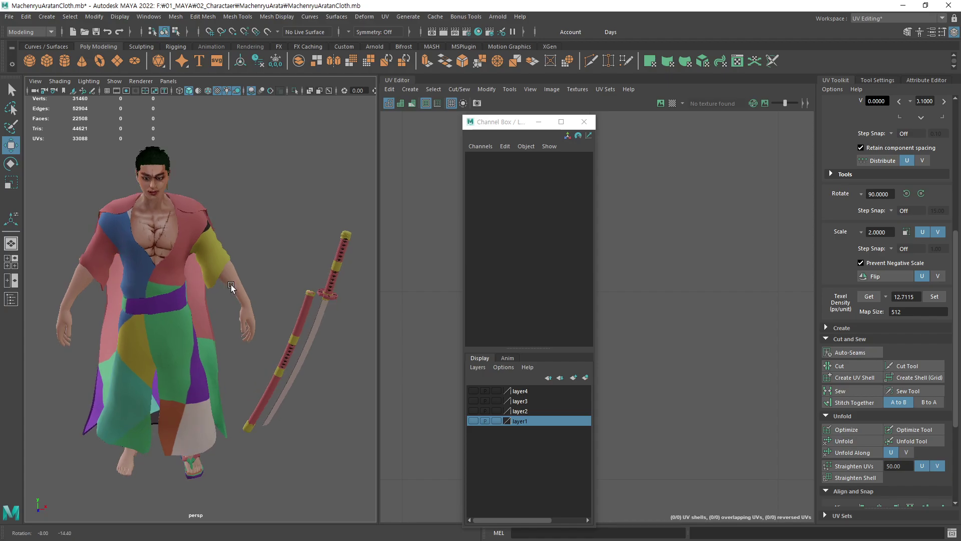
left_click(583, 121)
mouse_move(230, 215)
left_mouse_down("alt")
mouse_move(194, 254)
mouse_move(192, 271)
mouse_move(170, 270)
left_mouse_up("alt")
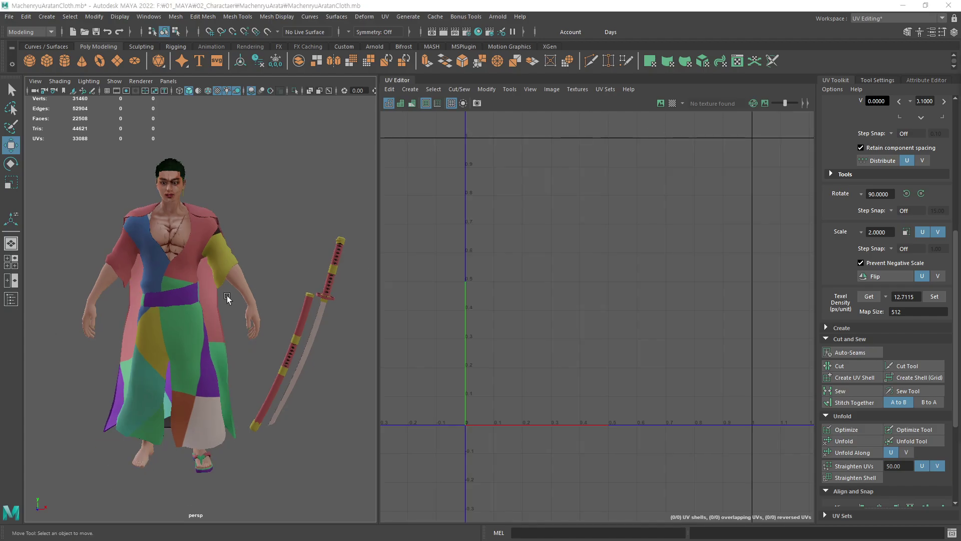
Select the cloak, inner robe, sandals, earring and sword together, then clear the selection
left_click_drag(356, 215, 293, 384)
left_click(283, 467)
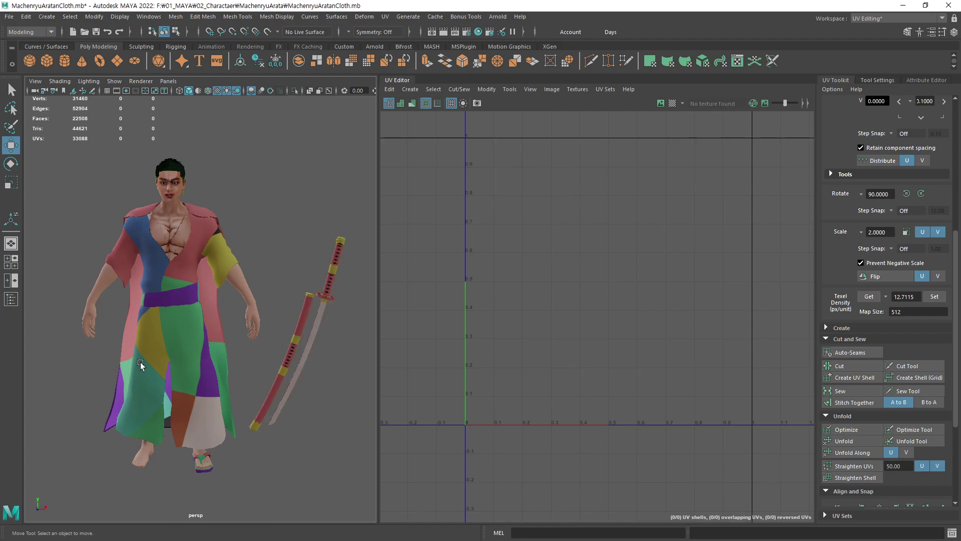
left_click(209, 242)
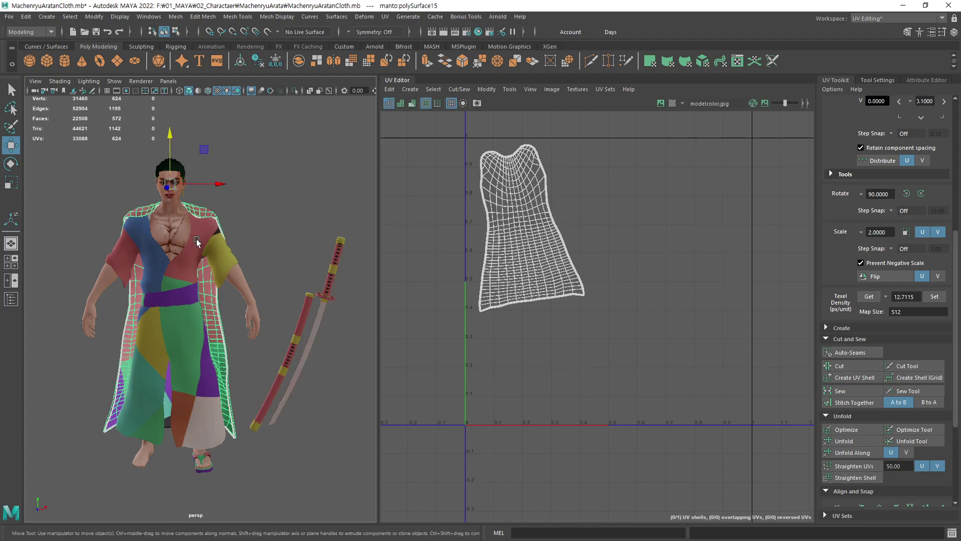
left_click(224, 269, "shift")
left_click(210, 468, "shift")
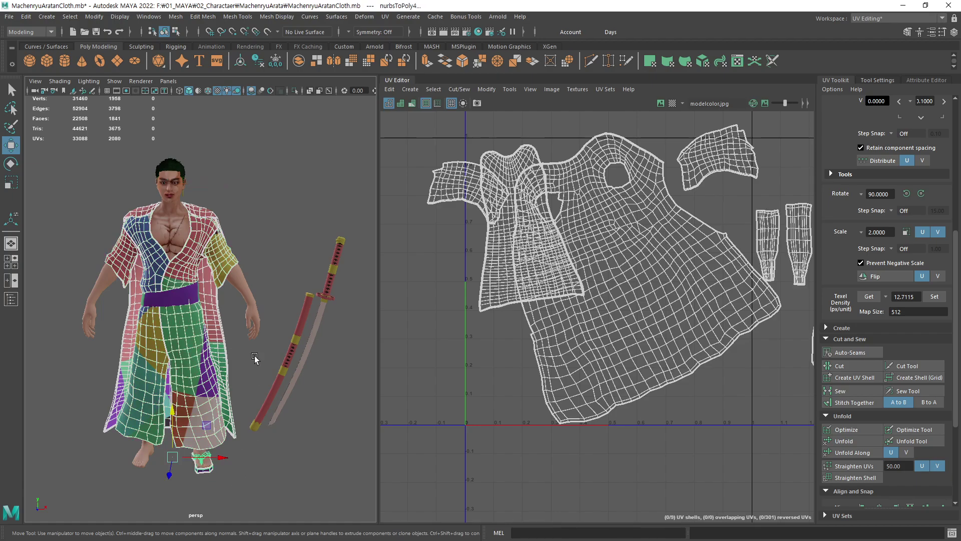
left_click(182, 193, "shift")
left_click_drag(366, 244, 274, 463, "shift")
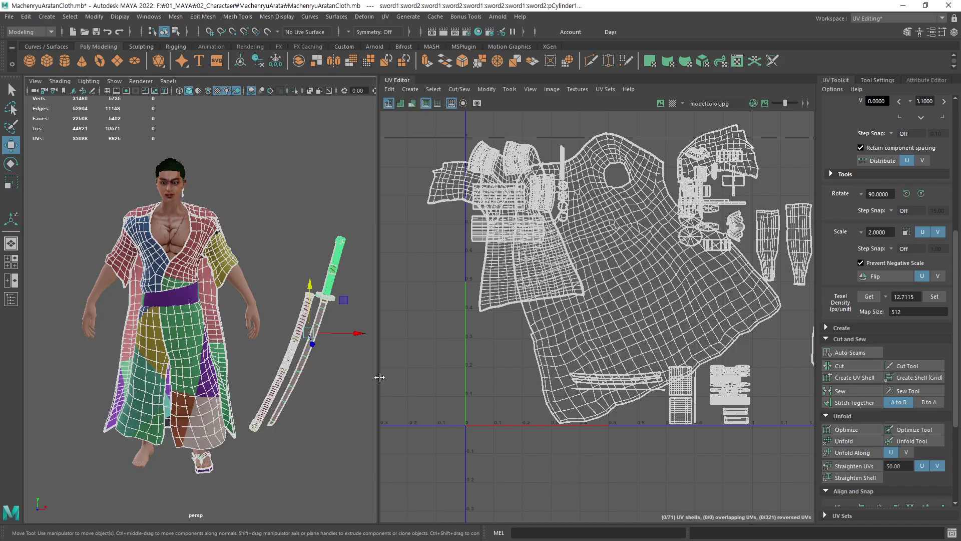
left_click(365, 394)
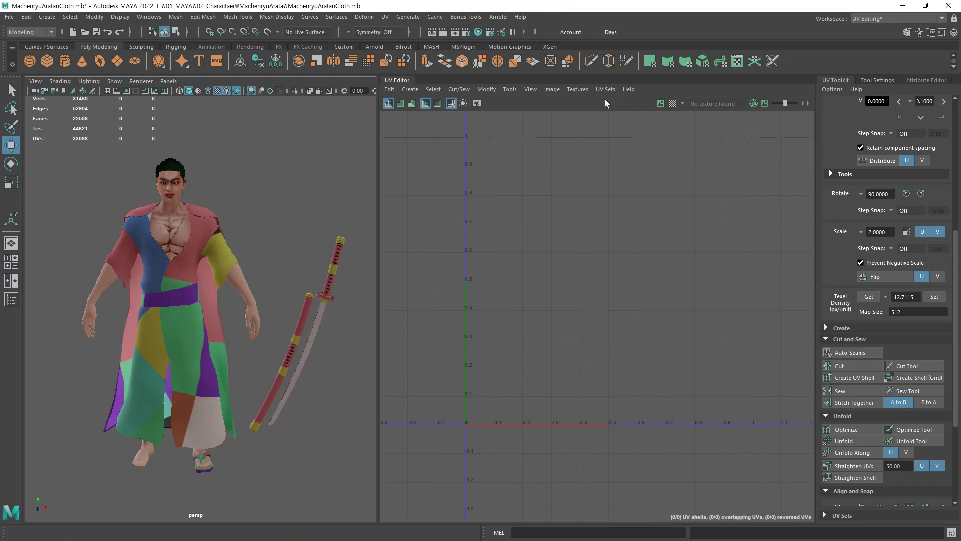
Scale the cloak's UV shell down slightly, then return to object selection
left_click(212, 313)
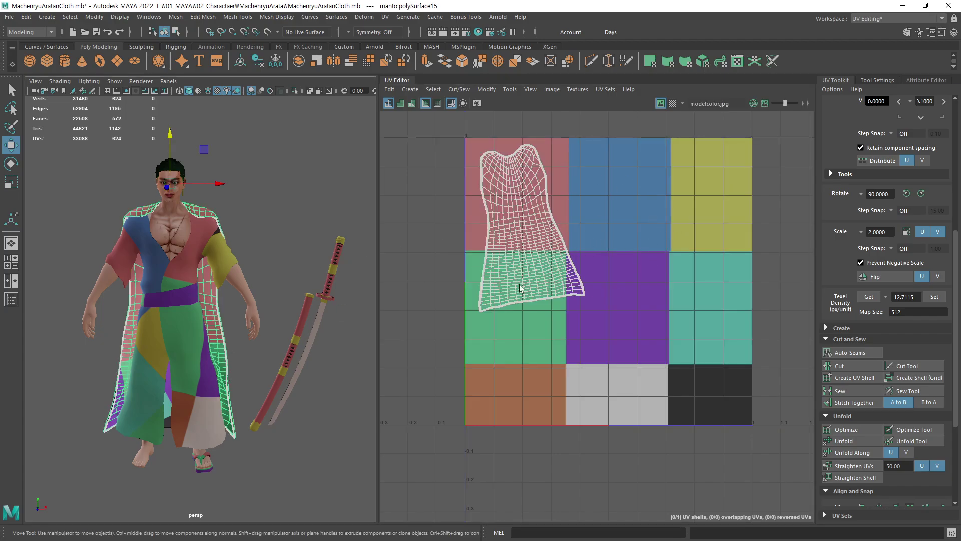
left_click(282, 311)
left_click(222, 331)
right_click_drag(668, 266, 636, 248)
key("ctrl+F11")
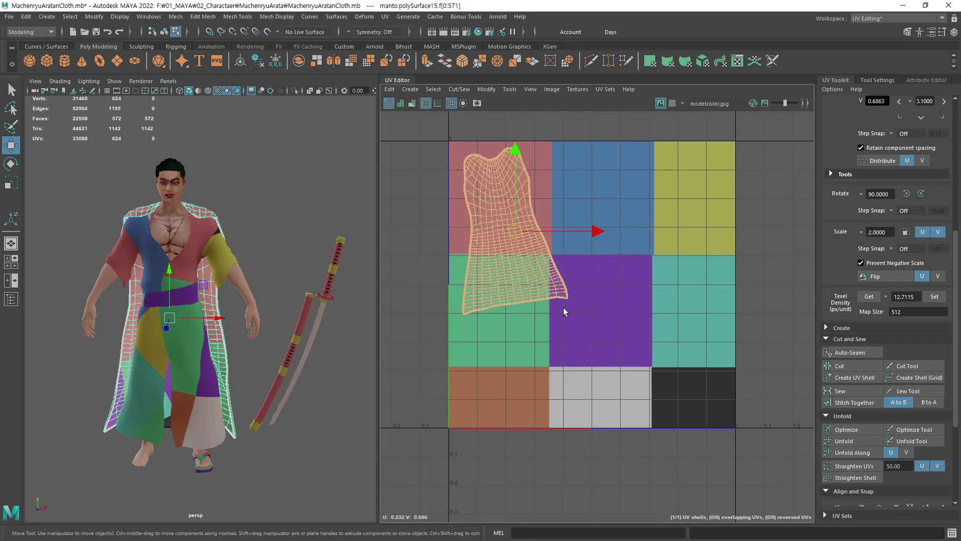
key("r")
middle_click_drag(665, 233, 657, 244)
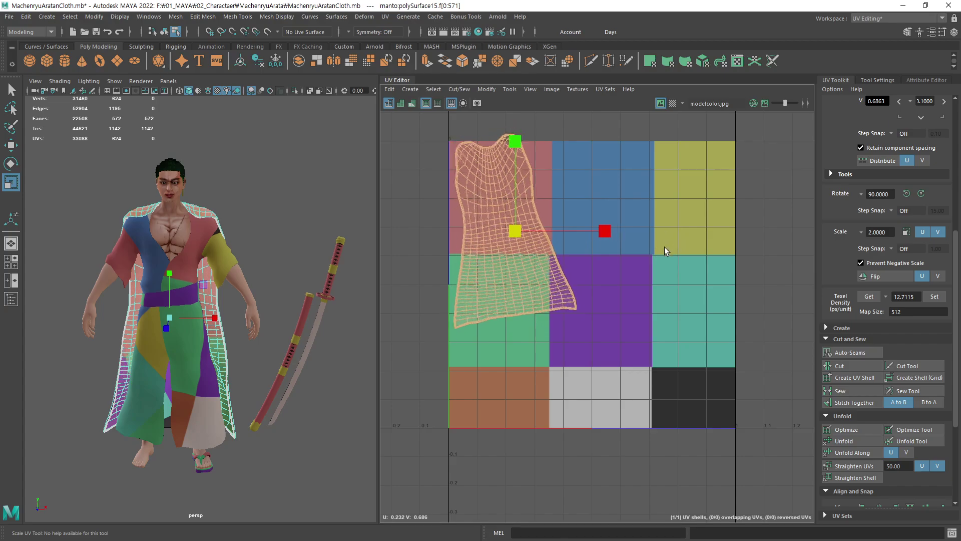
key("F8")
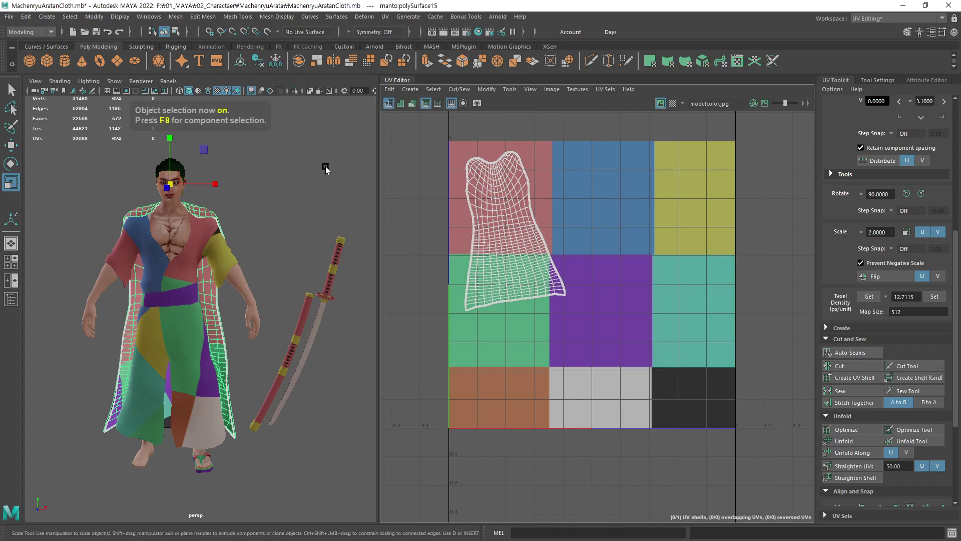
Select the cloak and inner kimono to show their UVs on the checker grid
left_click_drag(364, 208, 299, 371)
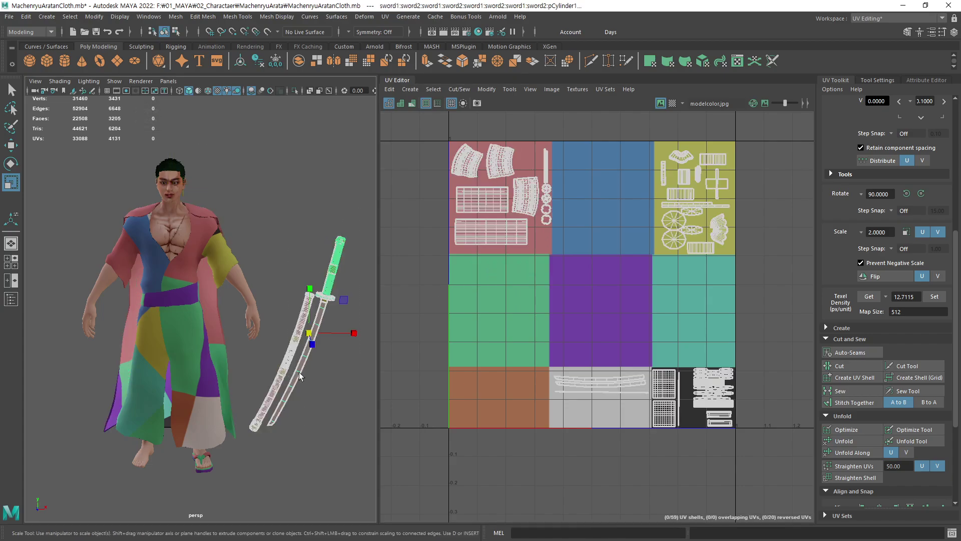
left_click(227, 215)
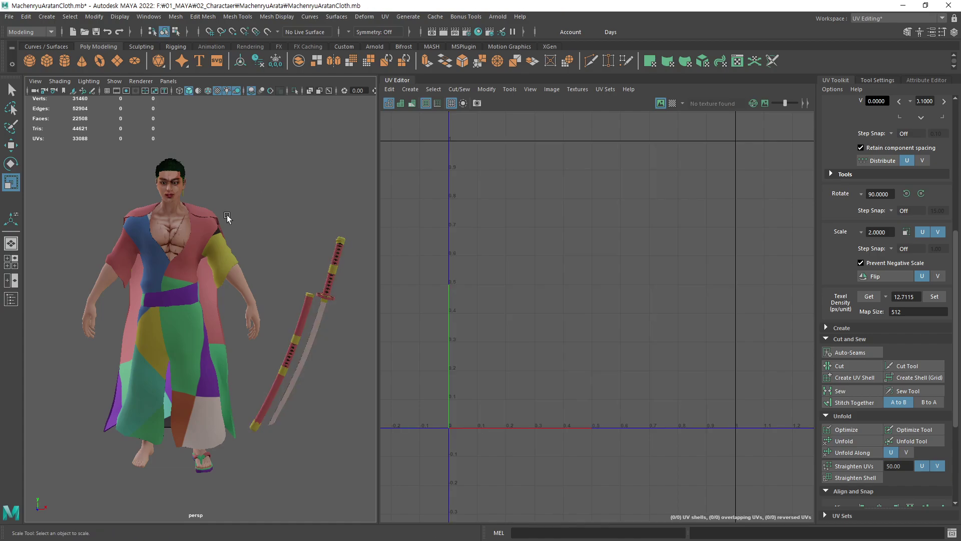
left_click(206, 208)
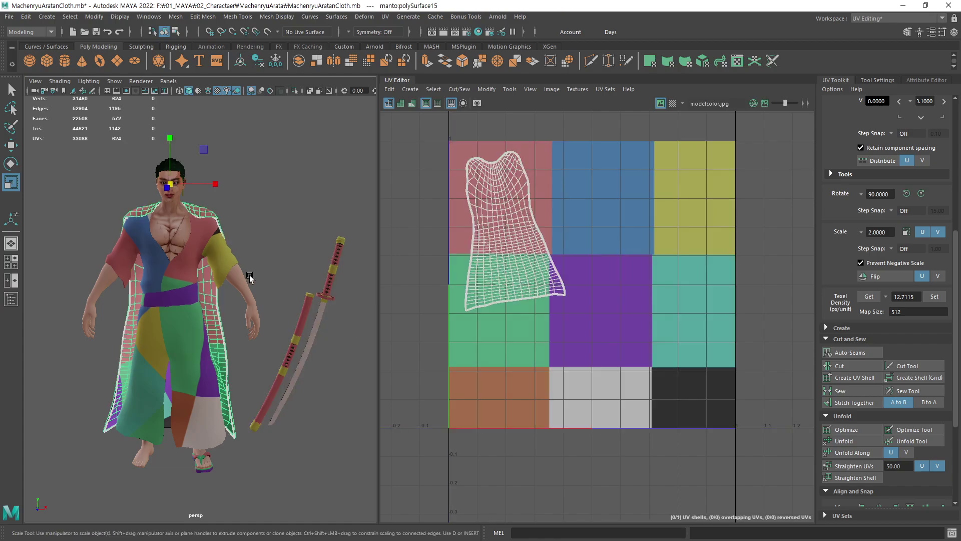
left_click(213, 238, "shift")
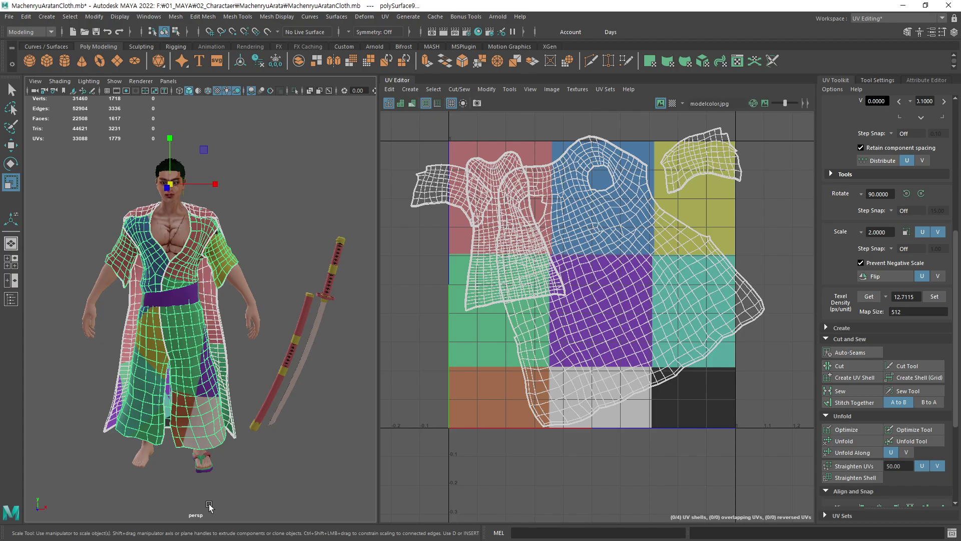
Add the sandal, switch to UV shell mode and move the large robe body shell lower
left_click(213, 472, "shift")
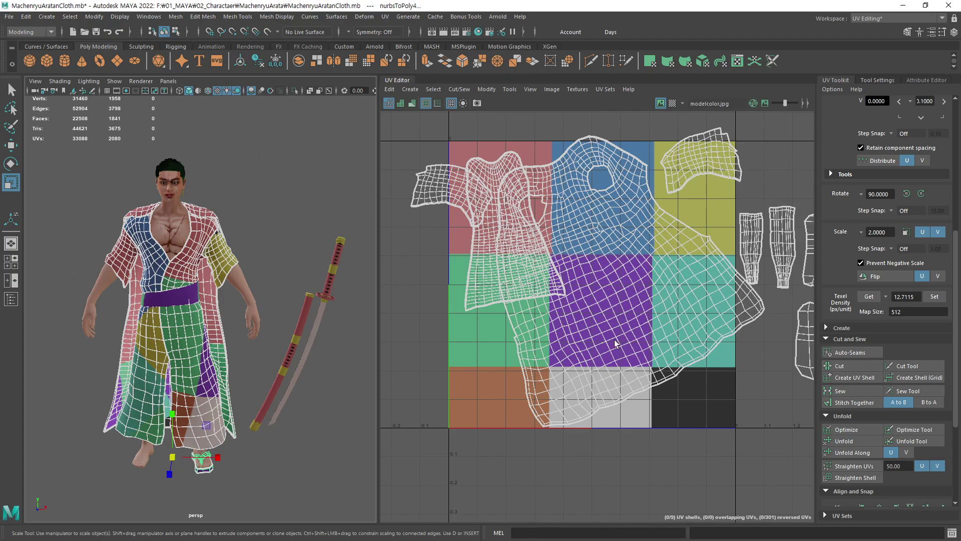
scroll(654, 404, "down", 2)
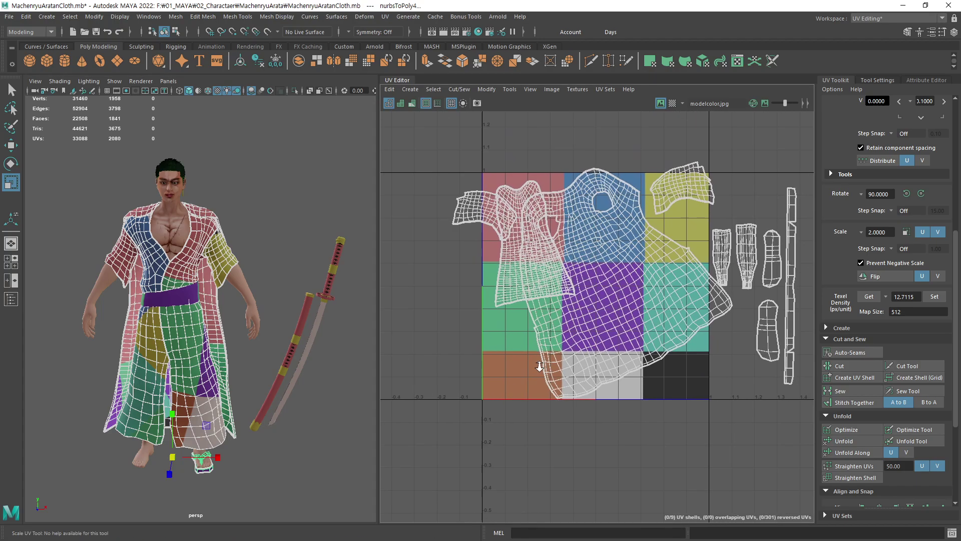
scroll(575, 359, "down", 1)
key("w")
right_click(661, 393)
right_click_drag(654, 396, 619, 378)
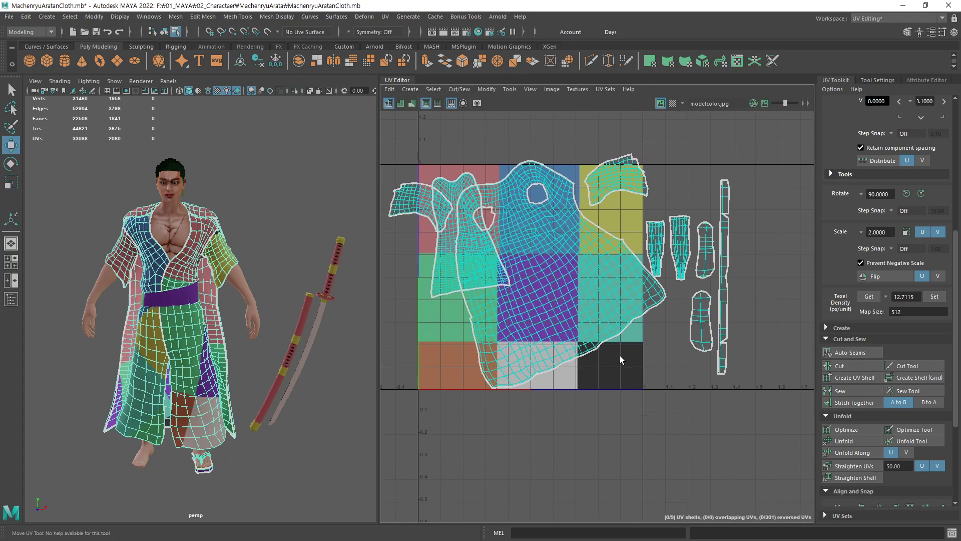
left_click(615, 325)
key("e")
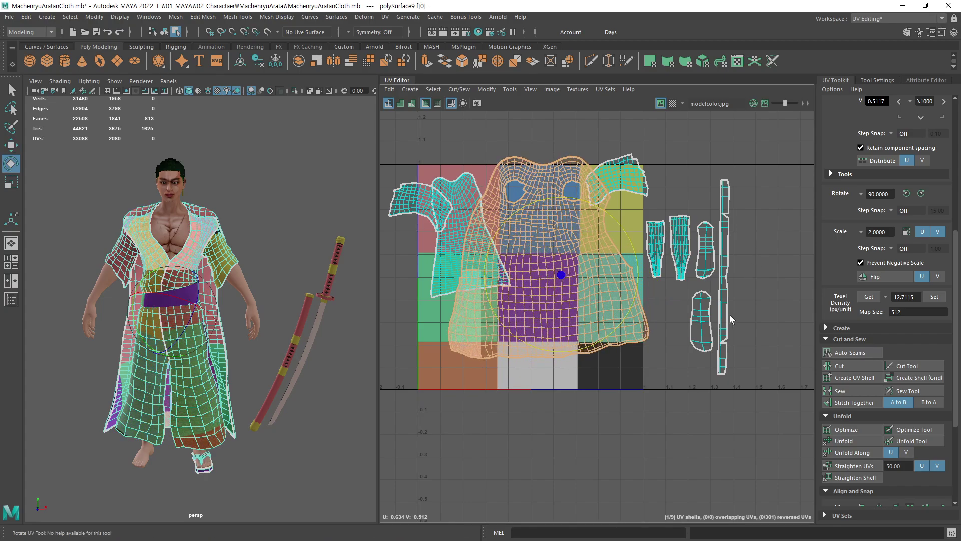
key("w")
middle_click_drag(727, 317, 720, 385)
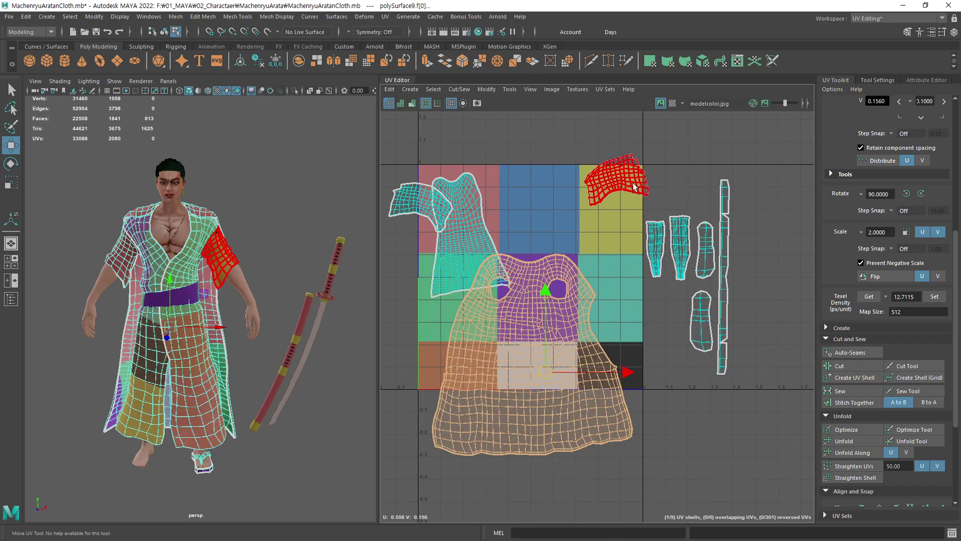
Rotate the small top-right shell and place it beside the large robe shell
left_click(616, 177)
key("e")
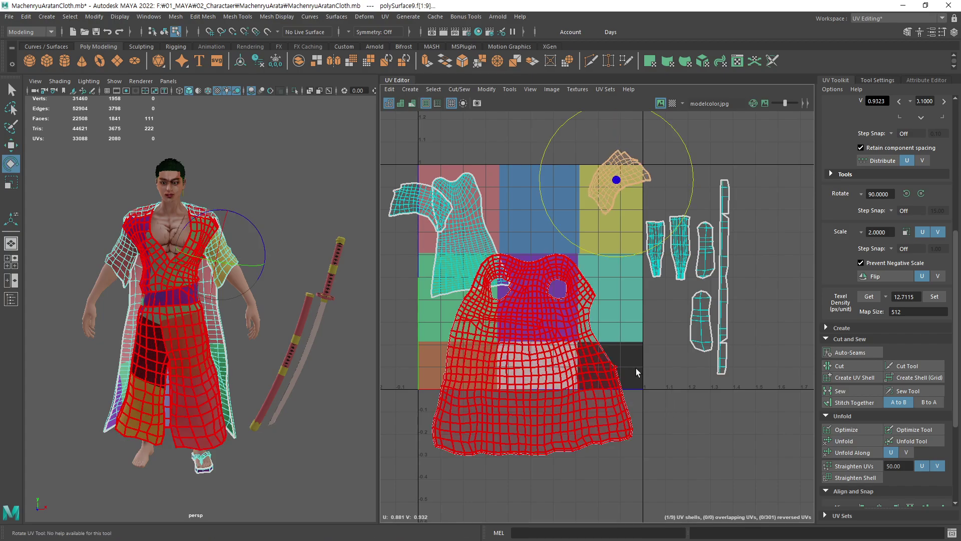
middle_click_drag(636, 368, 736, 295)
key("w")
mouse_move(675, 299)
middle_mouse_down()
mouse_move(686, 459)
mouse_move(713, 413)
mouse_move(709, 422)
middle_mouse_up()
key("e")
key("w")
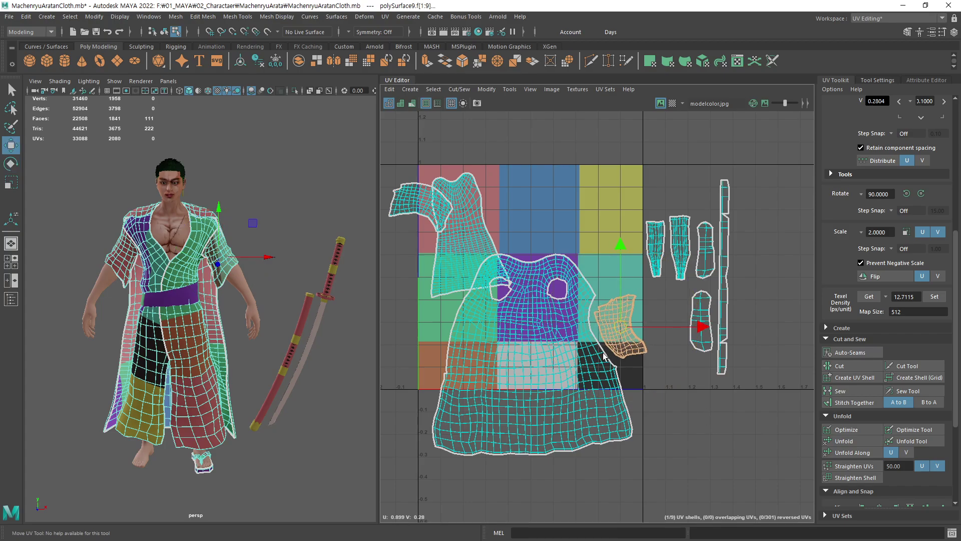
Rotate the left sleeve shell and move it beside the small shells
left_click(423, 205)
key("e")
mouse_move(676, 168)
middle_mouse_down()
mouse_move(601, 244)
mouse_move(585, 309)
middle_mouse_up()
key("w")
mouse_move(436, 353)
middle_mouse_down()
mouse_move(607, 397)
mouse_move(588, 398)
middle_mouse_up()
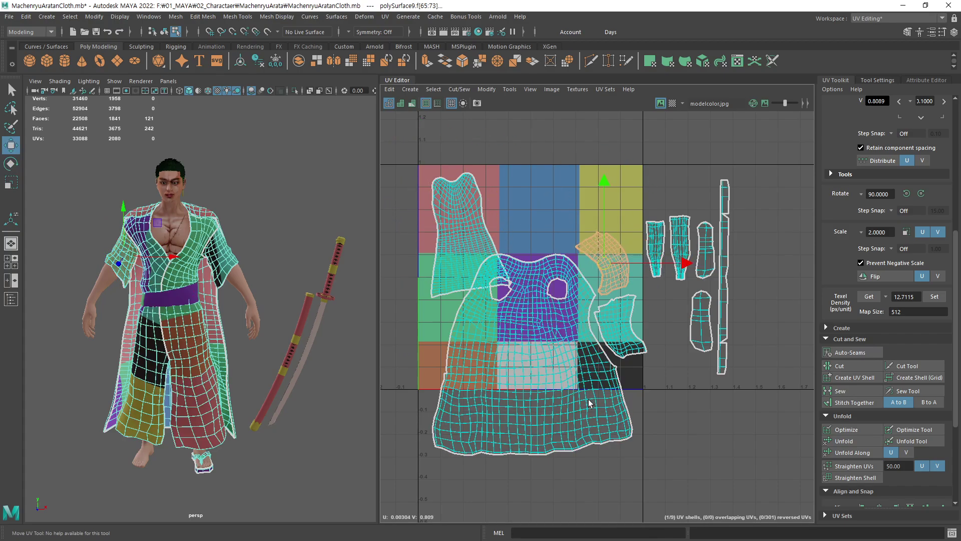
middle_click_drag(738, 373, 733, 380)
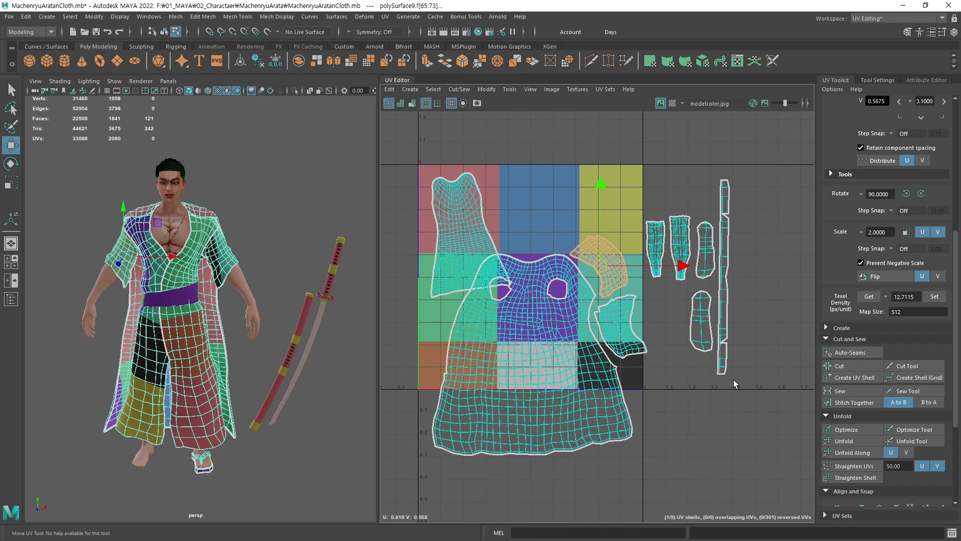
Move the top-left panel shell up-left and rotate it upright
left_click(458, 215)
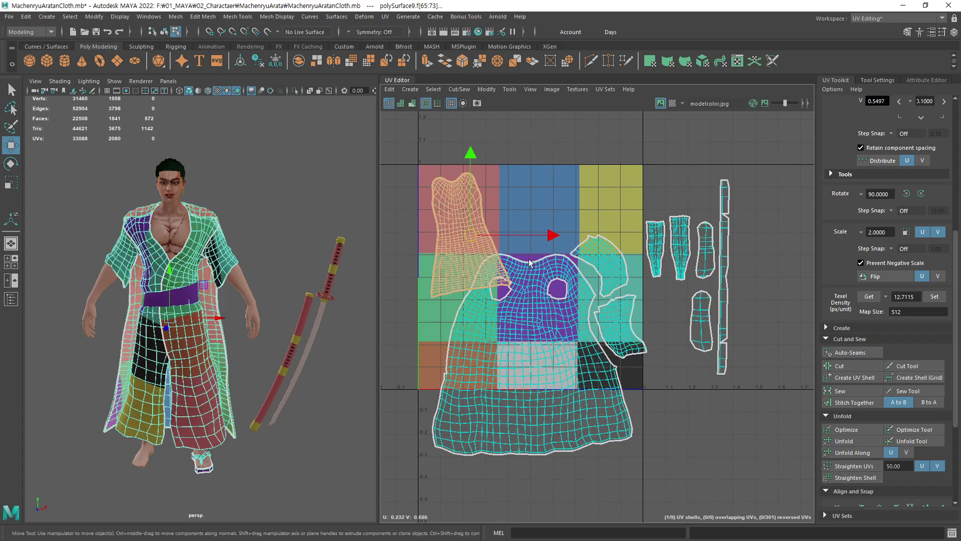
middle_click_drag(513, 356, 467, 344)
key("e")
middle_click_drag(597, 196, 614, 219)
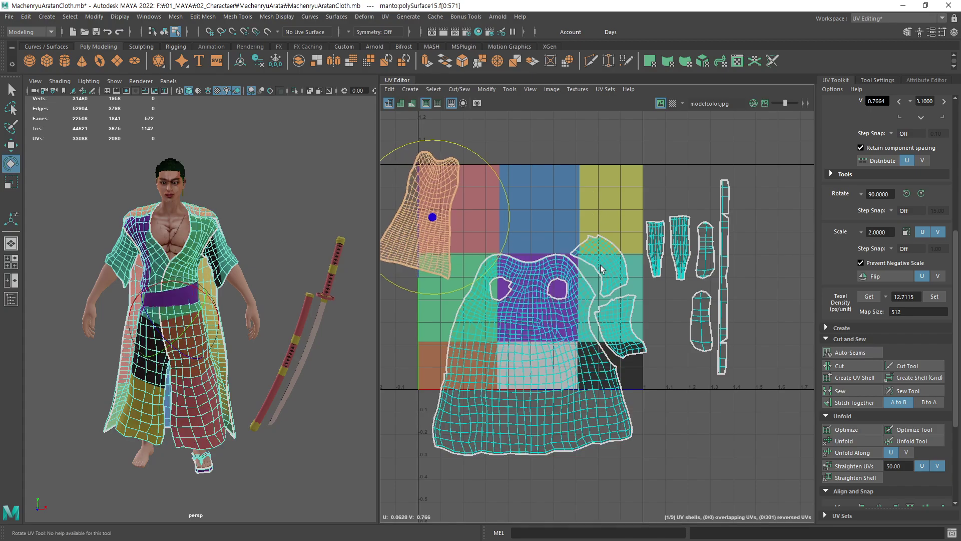
scroll(701, 396, "down", 1)
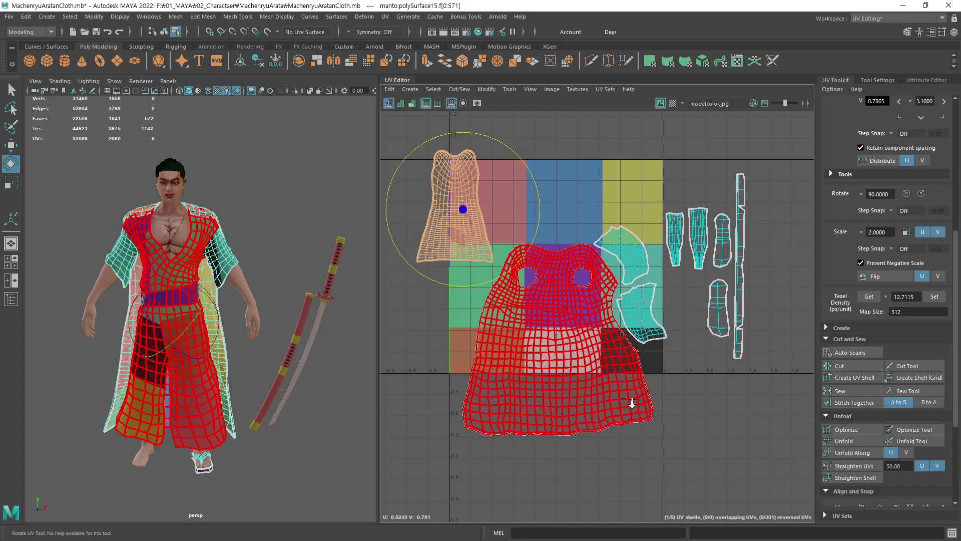
scroll(725, 341, "down", 1)
Select all robe UV shells and pack them inside the 0–1 tile with Ctrl+L
left_click_drag(770, 157, 418, 484)
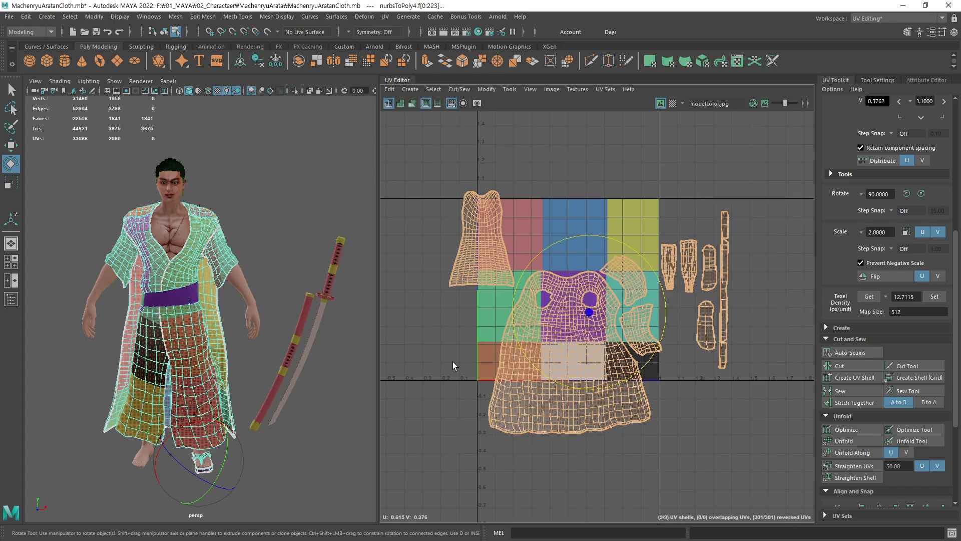
key("ctrl+l")
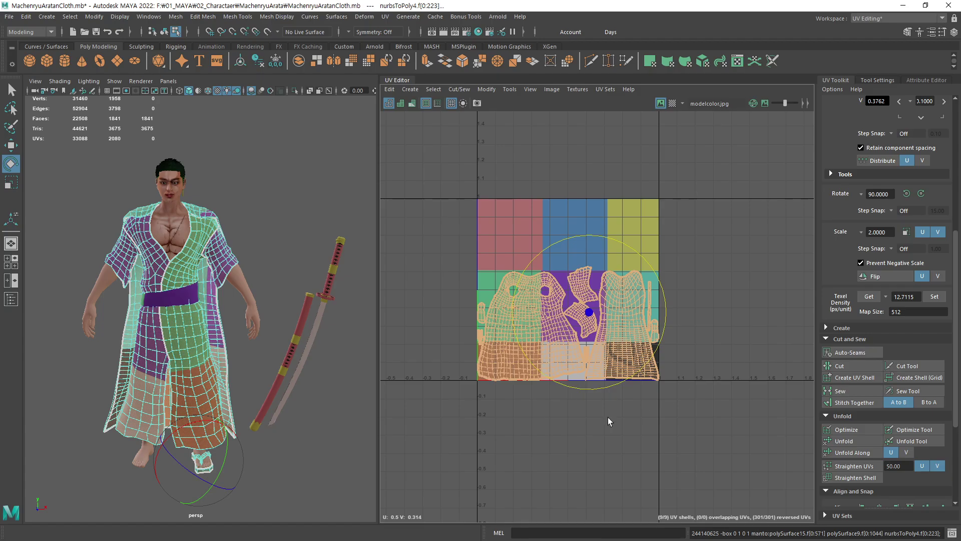
scroll(608, 416, "up", 5)
middle_click_drag(486, 437, 479, 454, "alt")
scroll(486, 448, "up", 1)
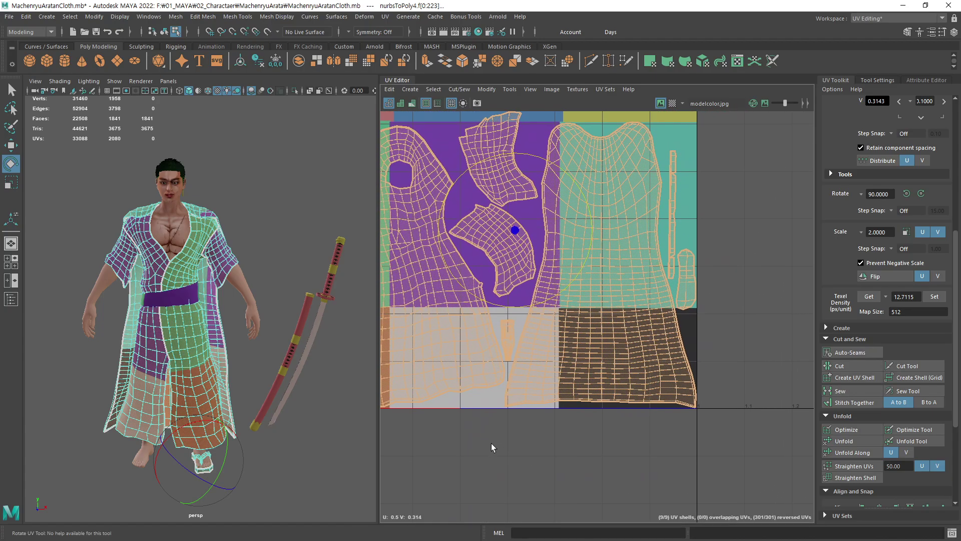
left_click(568, 376)
scroll(568, 375, "up", 4)
left_click(845, 377)
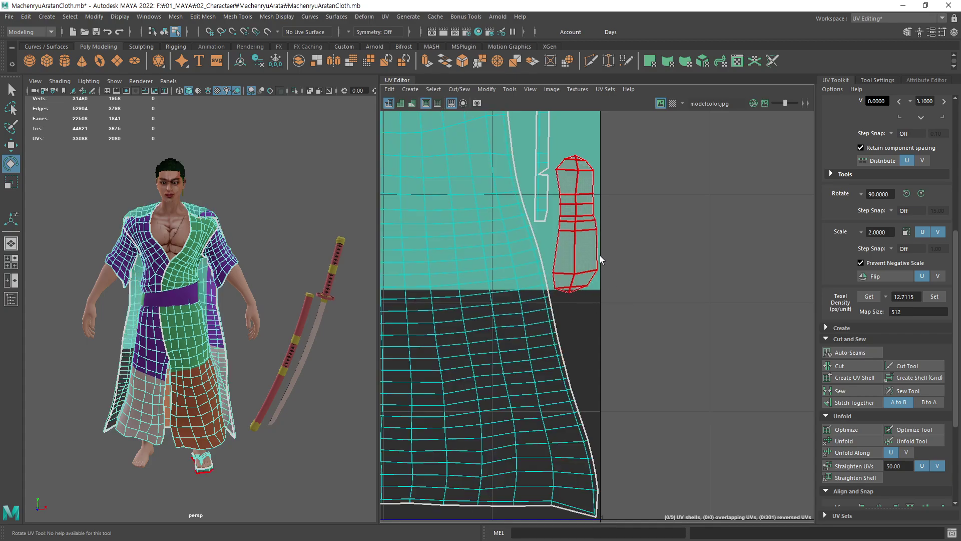
Inspect the packed layout and select the small strip shell near the bottom
scroll(473, 476, "down", 3)
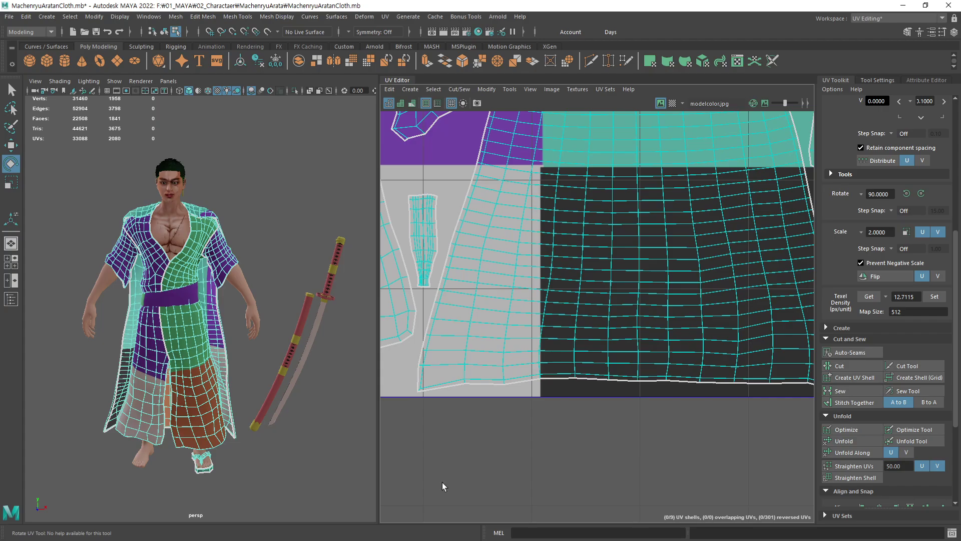
middle_click_drag(442, 482, 674, 479, "alt")
middle_click_drag(525, 497, 701, 436, "alt")
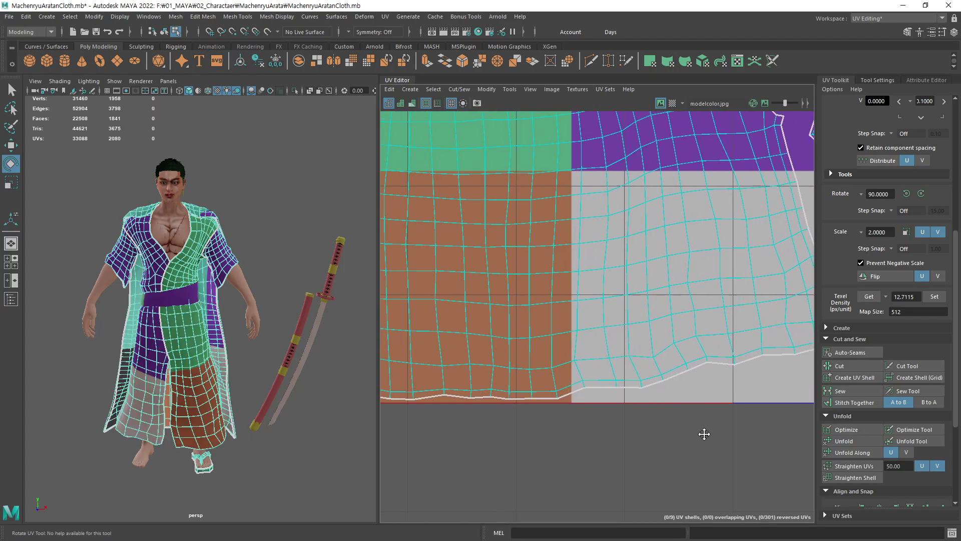
scroll(468, 438, "down", 2)
mouse_move(467, 438)
middle_mouse_down("alt")
mouse_move(477, 427)
mouse_move(621, 433)
middle_mouse_up("alt")
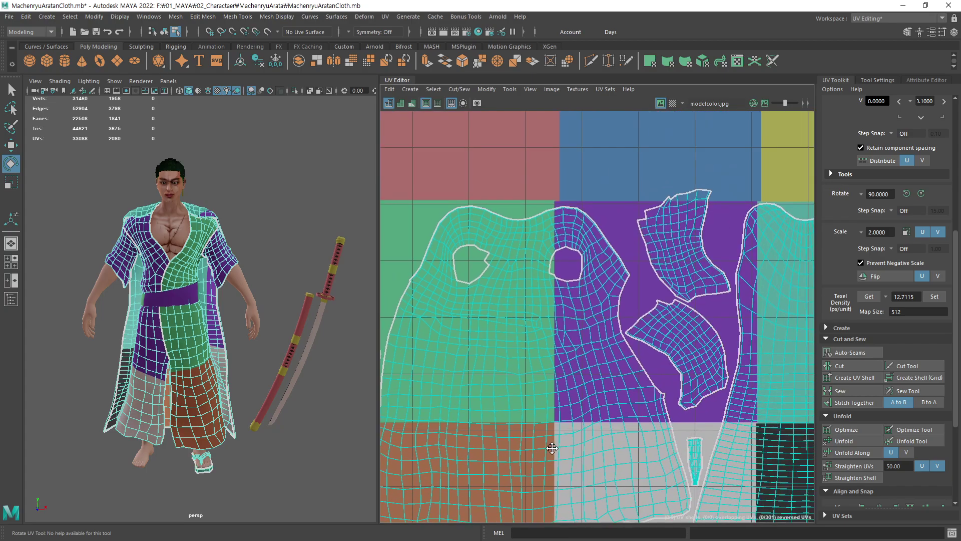
scroll(525, 375, "down", 2)
scroll(651, 371, "down", 3)
mouse_move(652, 379)
middle_mouse_down("alt")
mouse_move(557, 354)
mouse_move(598, 344)
middle_mouse_up("alt")
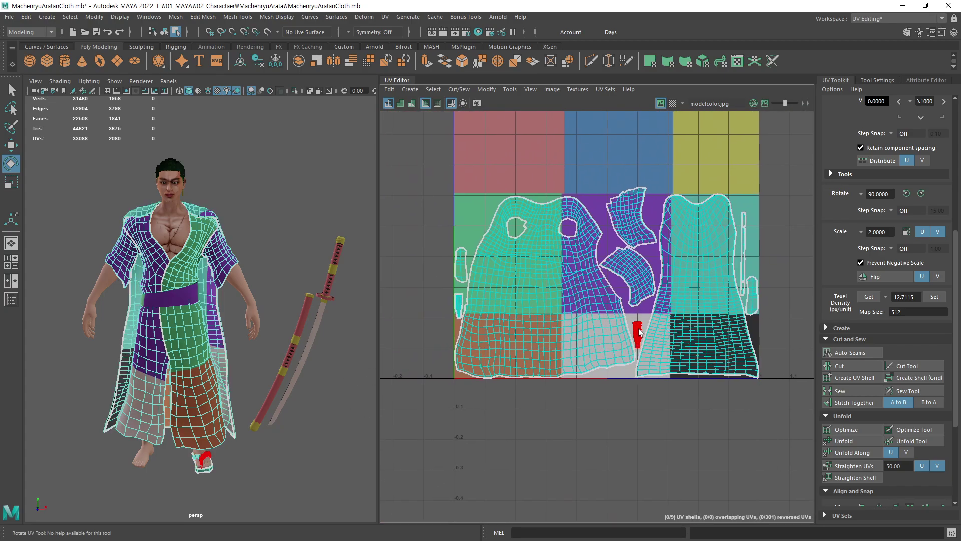
left_click(639, 330)
key("w")
left_click(711, 324)
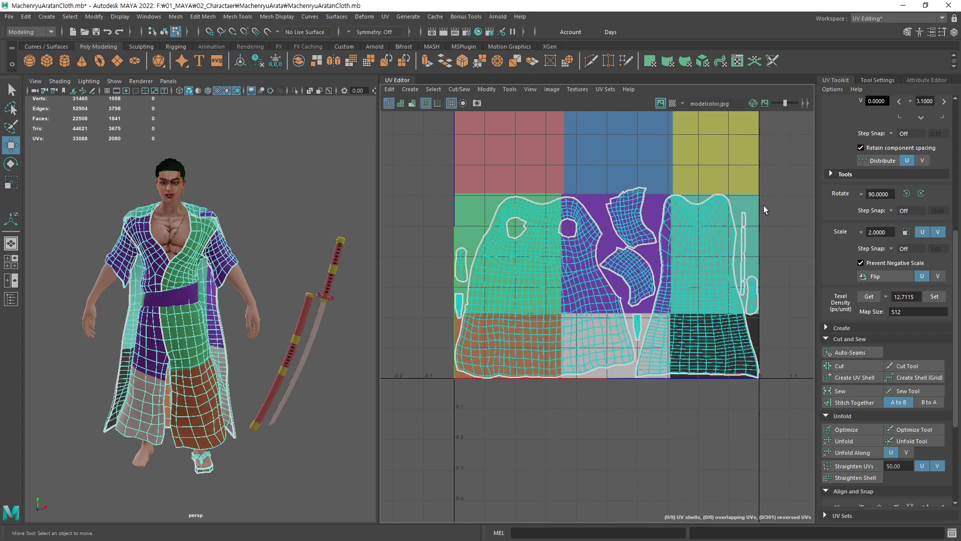
Move two left-edge shells and the thin lower-middle shell out to the tile's right
middle_click_drag(711, 240, 692, 233, "alt")
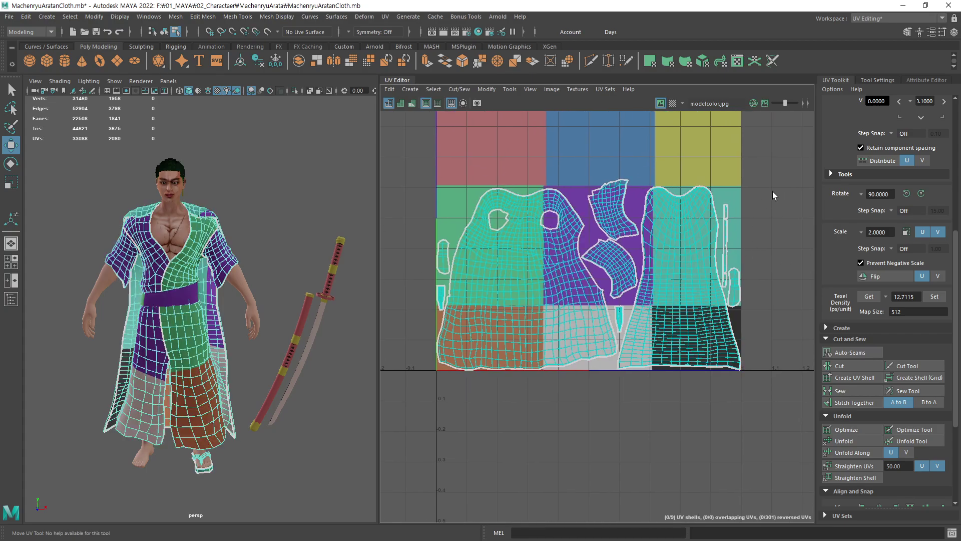
left_click(443, 259)
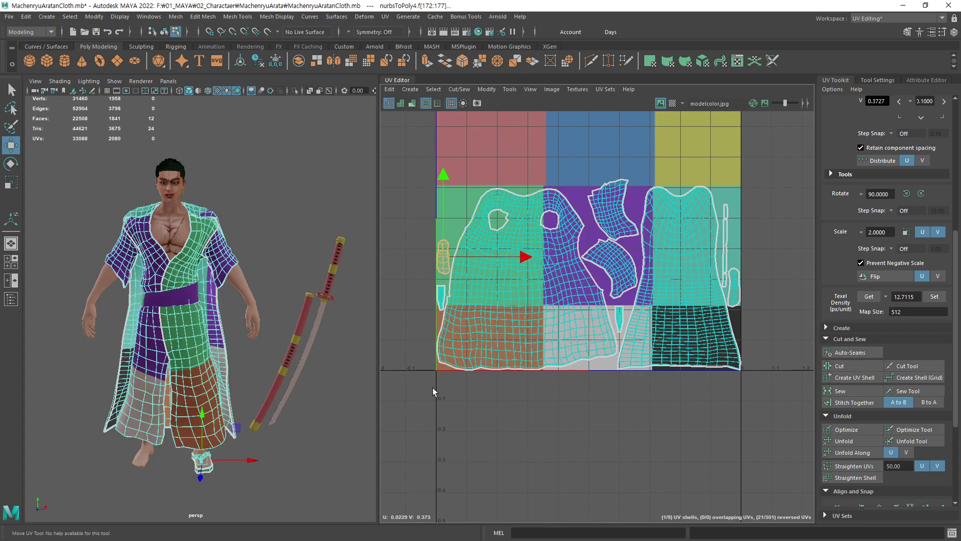
middle_click_drag(433, 387, 728, 371)
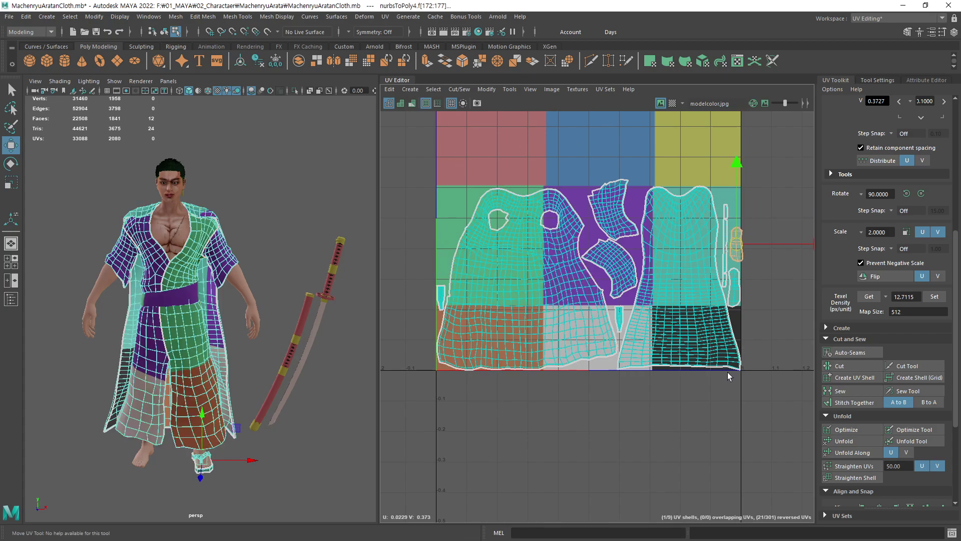
left_click(441, 298)
middle_click_drag(423, 404, 734, 313)
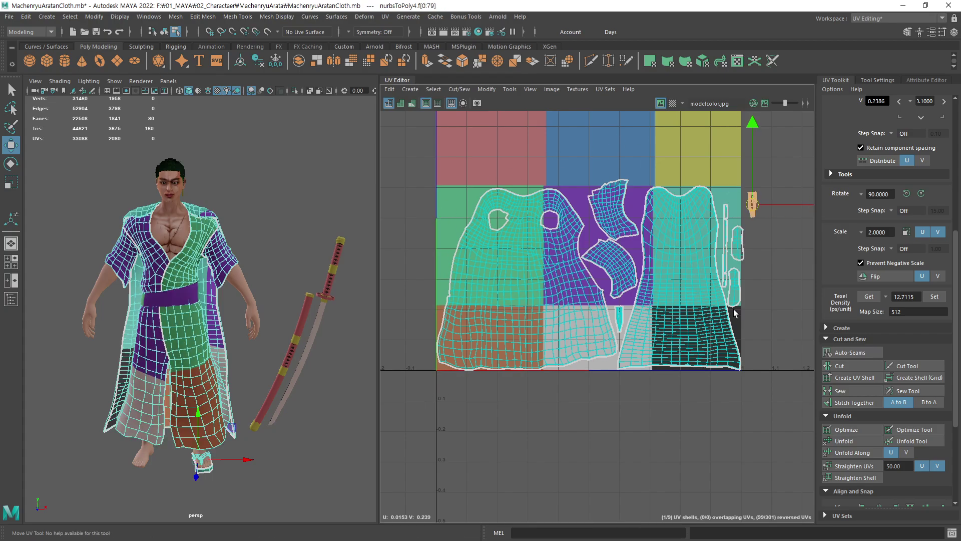
left_click(619, 318)
middle_click_drag(567, 396, 724, 330)
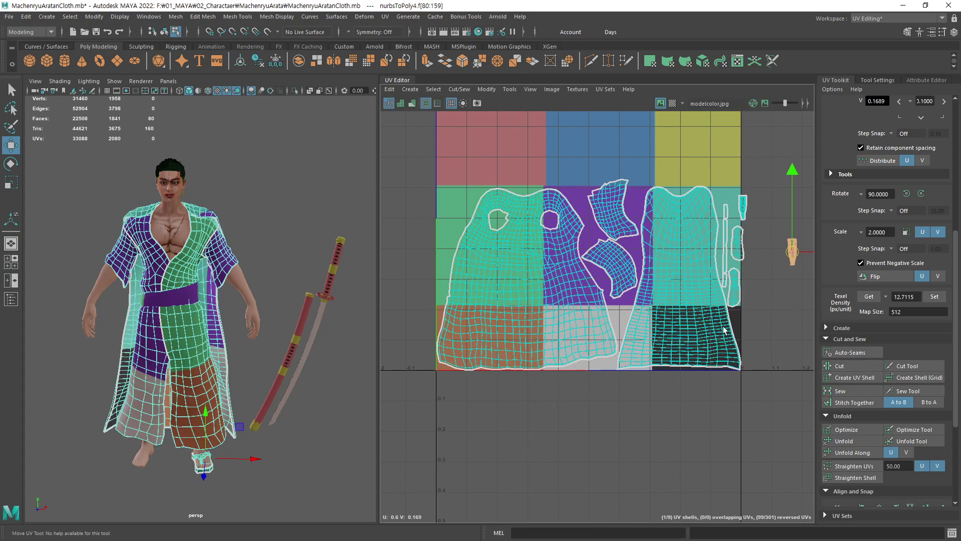
Rearrange the thin strip, oval and narrow top strip shells to fill the gap
left_click(724, 330)
scroll(712, 320, "up", 3)
scroll(711, 319, "up", 2)
left_click(575, 281)
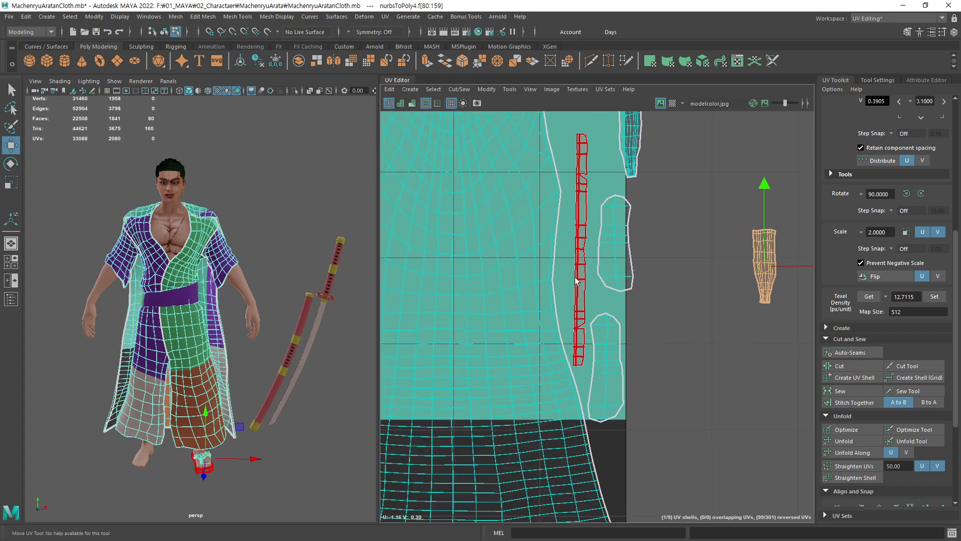
middle_click_drag(683, 352, 675, 317)
left_click(612, 265)
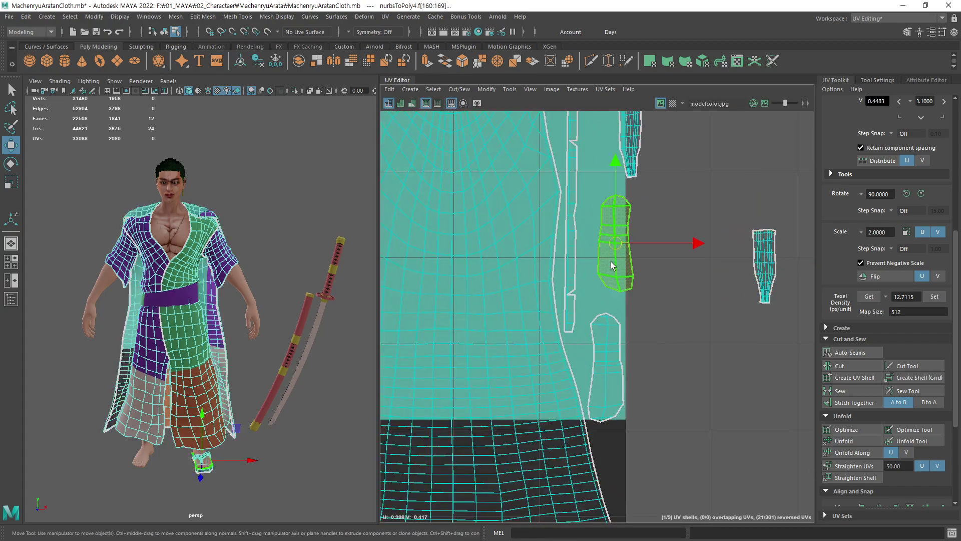
middle_click_drag(612, 266, 601, 279)
left_click(632, 160)
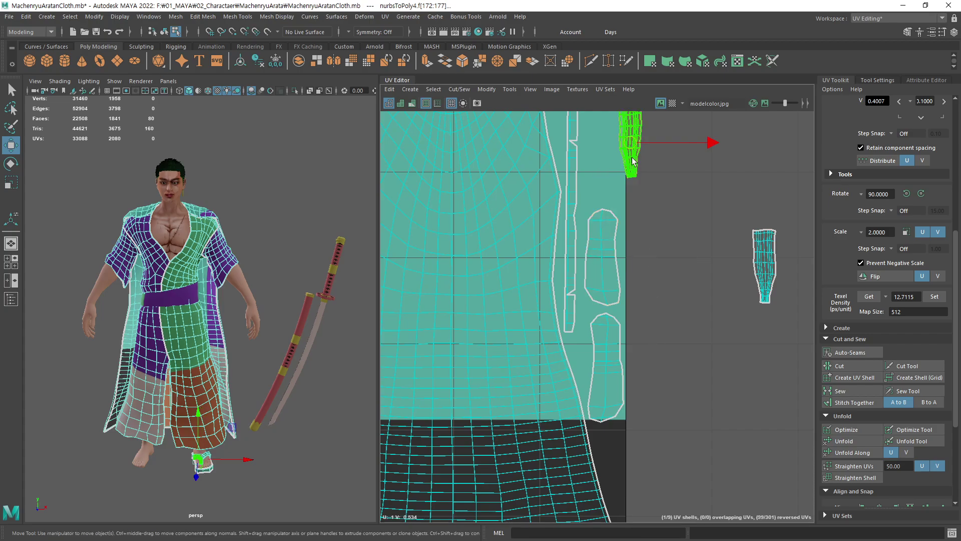
middle_click_drag(632, 160, 624, 260, "alt")
middle_click_drag(668, 314, 645, 332)
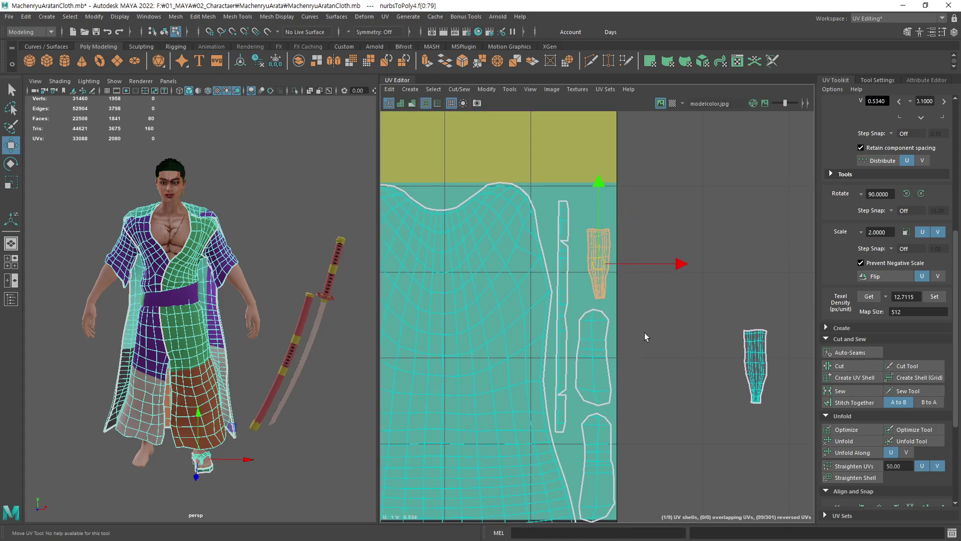
Drag the small strip shell from outside into the top of the tile, then deselect
left_click(744, 365)
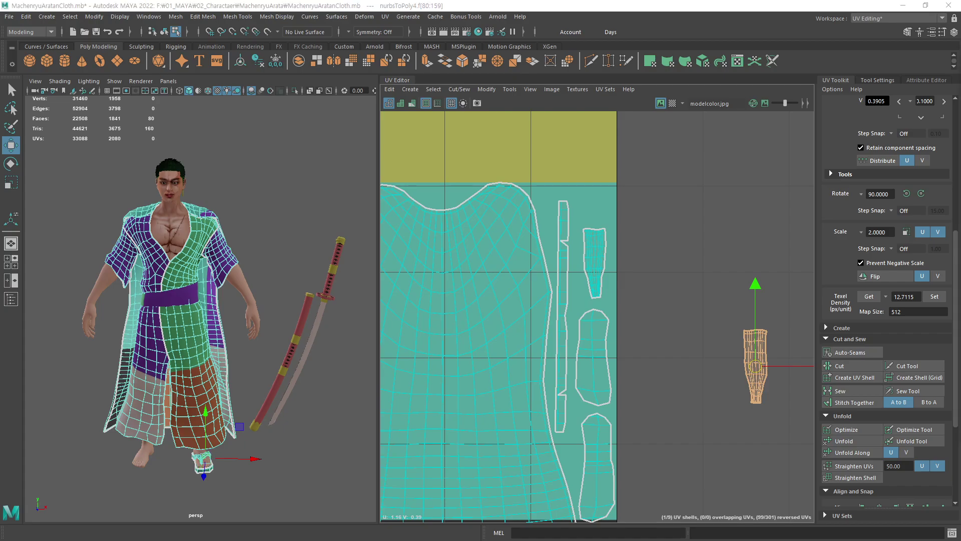
scroll(669, 339, "down", 1)
scroll(669, 339, "down", 1)
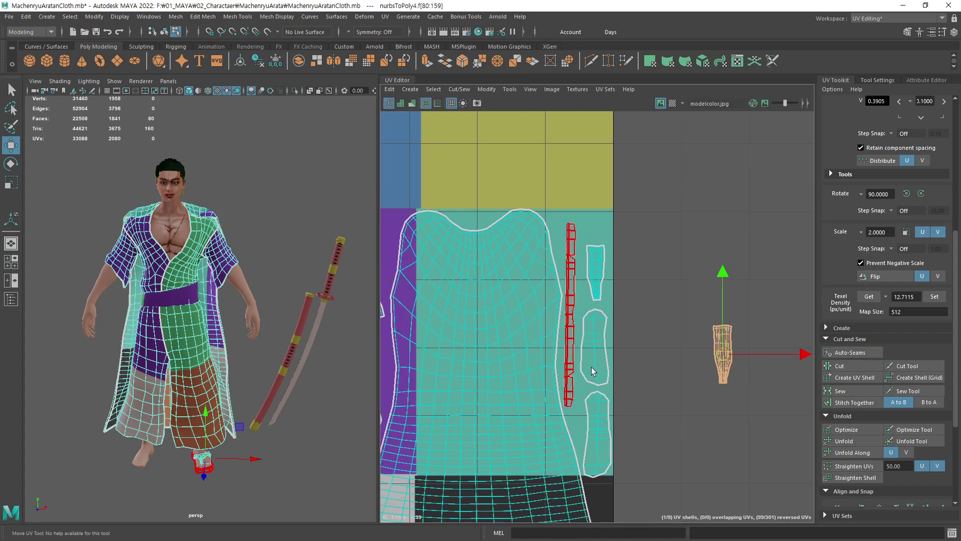
left_click(758, 400)
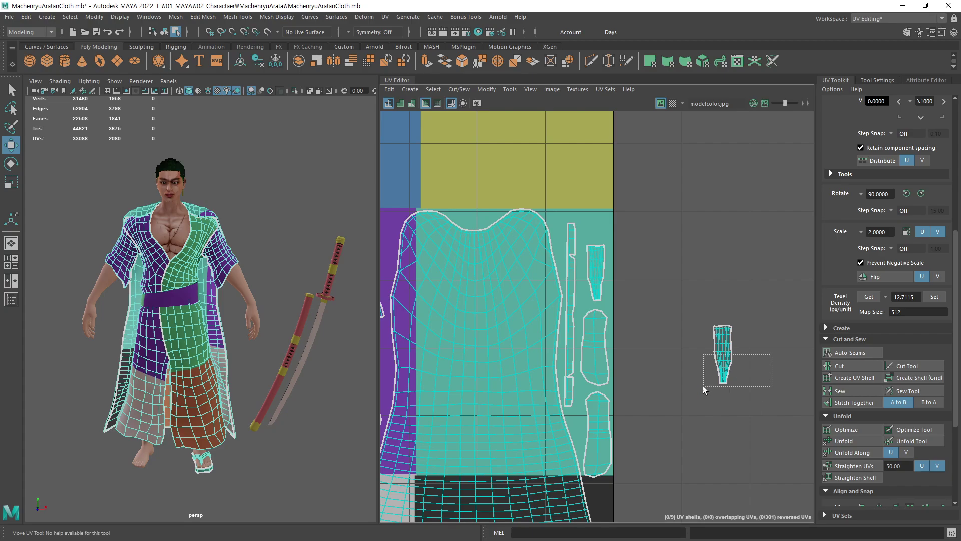
left_click_drag(702, 385, 706, 388)
middle_click_drag(717, 412, 616, 320)
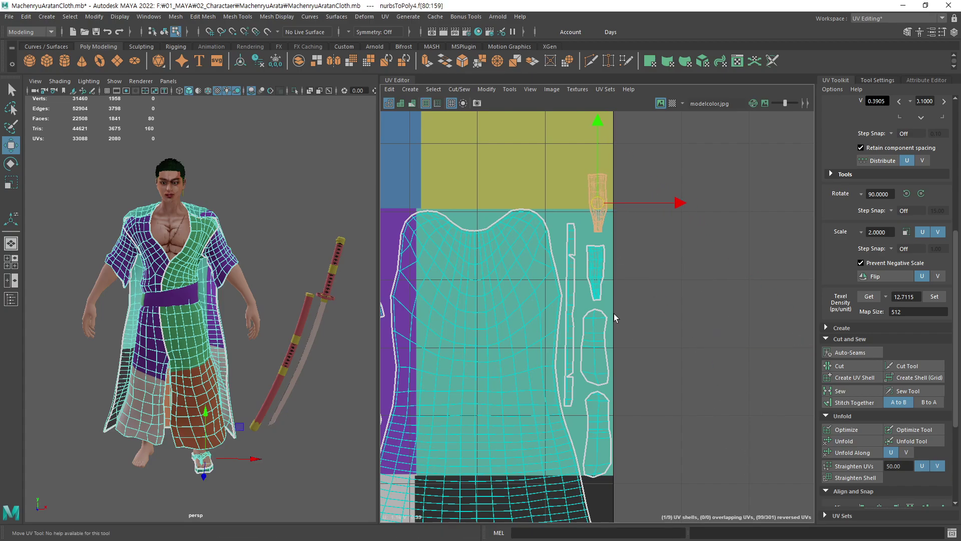
left_click(650, 343)
scroll(611, 328, "down", 3)
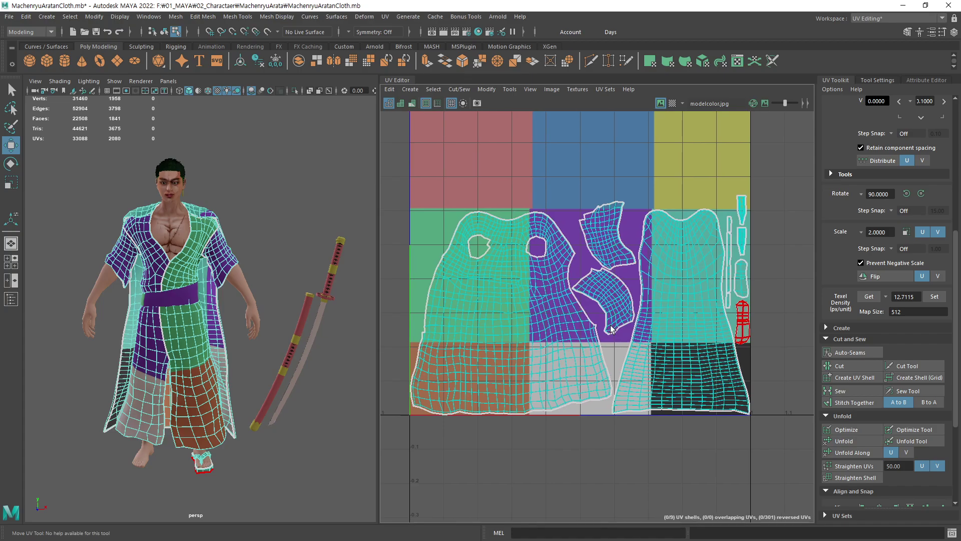
scroll(611, 327, "up", 2)
Rotate the small sleeve shell and the upper sleeve shell to fit their gaps between the robe shells
scroll(563, 305, "up", 3)
left_click(563, 305)
key("e")
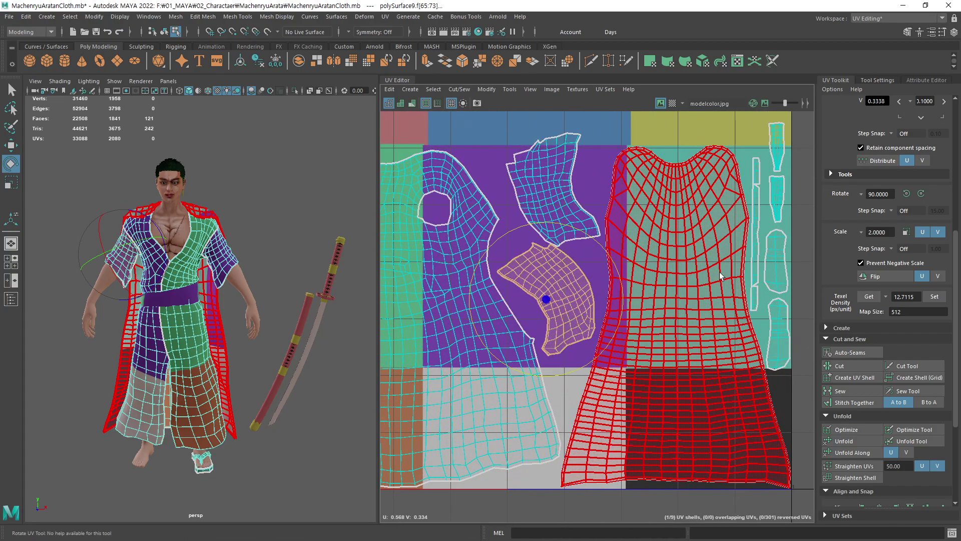
mouse_move(719, 271)
middle_mouse_down()
mouse_move(724, 280)
mouse_move(698, 329)
middle_mouse_up()
key("w")
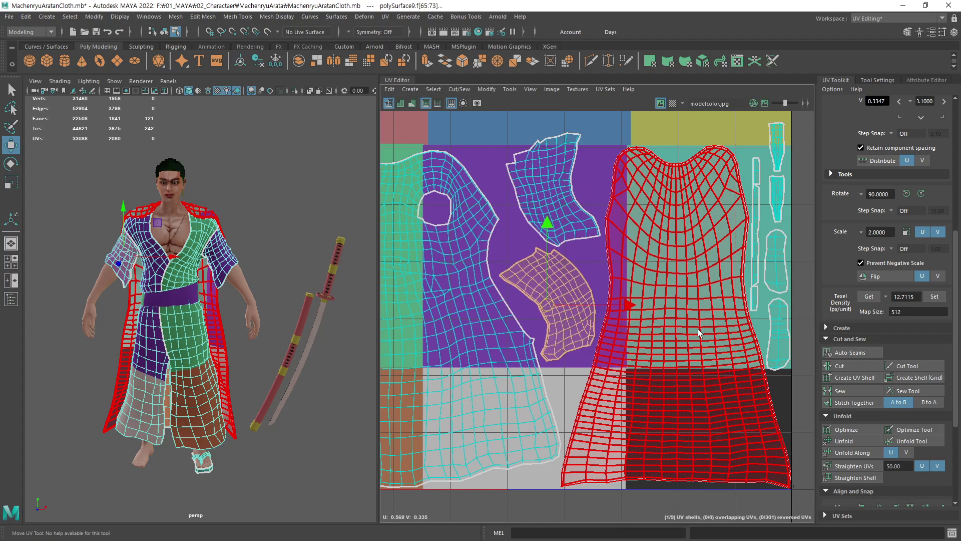
left_click(551, 185)
key("e")
mouse_move(541, 301)
middle_mouse_down()
mouse_move(497, 356)
mouse_move(373, 237)
mouse_move(758, 185)
mouse_move(671, 293)
middle_mouse_up()
key("w")
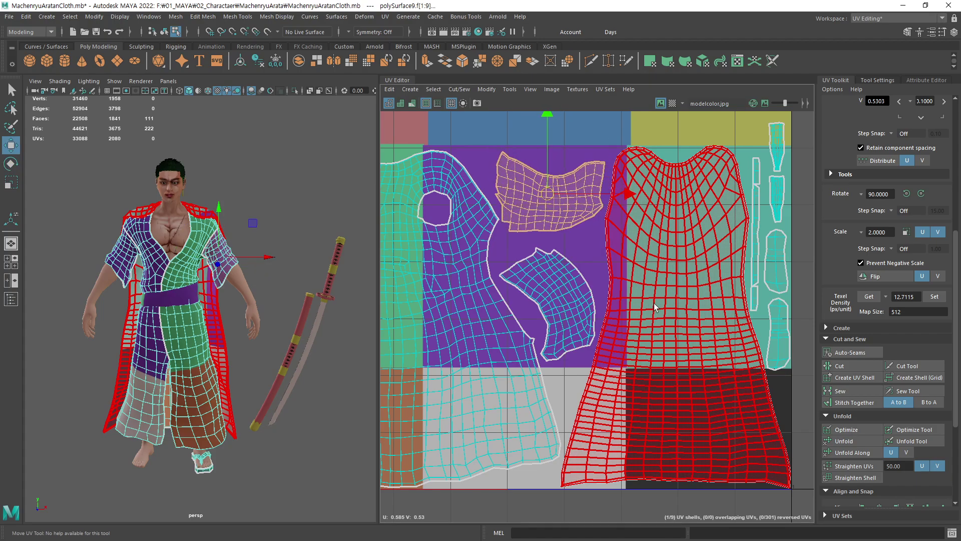
Rotate the lower sleeve shell slightly so it sits neatly beside the robe shells
left_click(561, 280)
key("e")
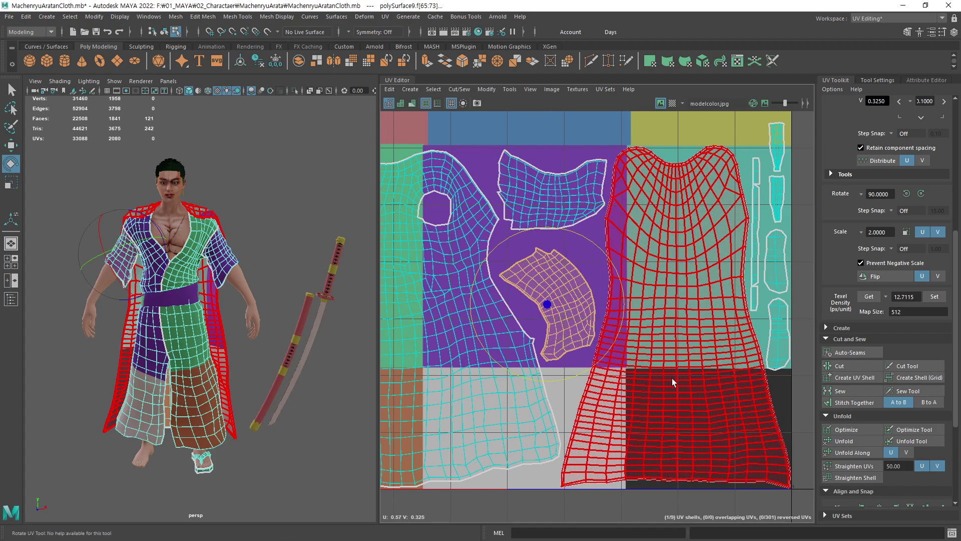
mouse_move(672, 379)
middle_mouse_down()
mouse_move(673, 354)
mouse_move(674, 362)
mouse_move(683, 349)
mouse_move(683, 358)
middle_mouse_up()
key("w")
key("e")
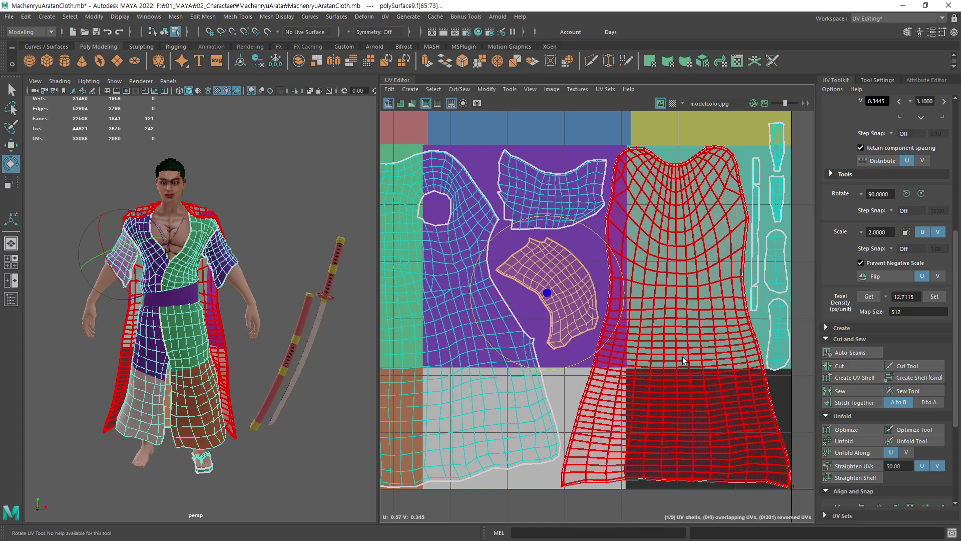
Frame all shells in the tile, clear the selection and select the robe object
key("a")
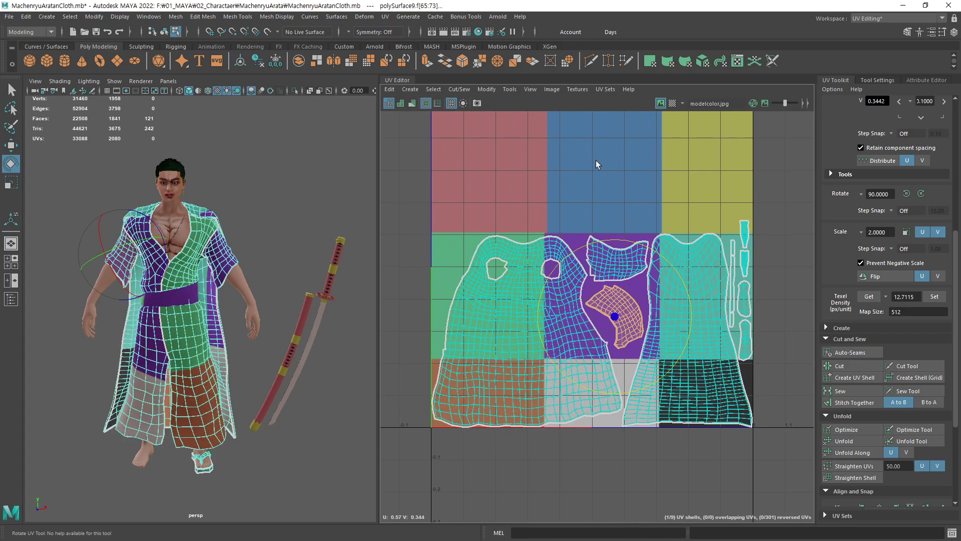
left_click(240, 373)
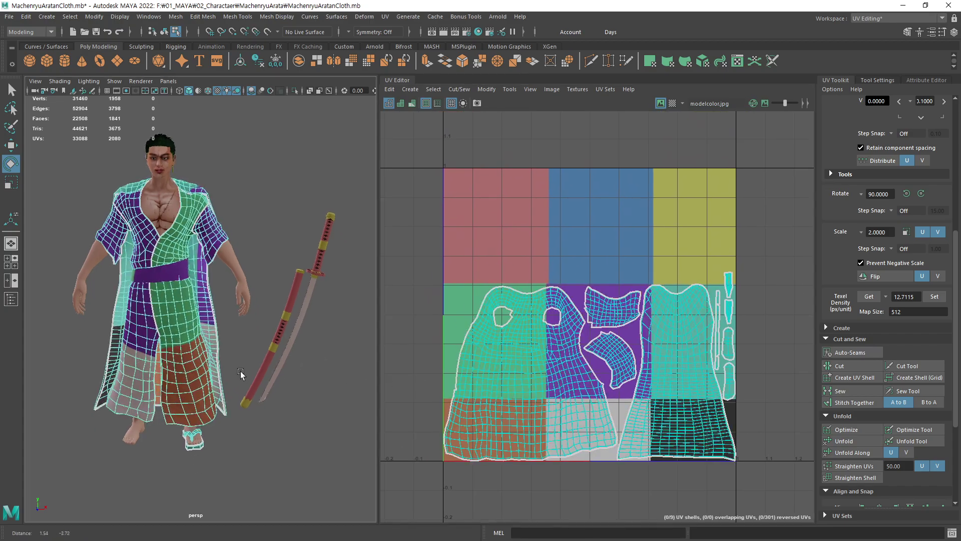
left_click_drag(240, 373, 278, 379, "alt")
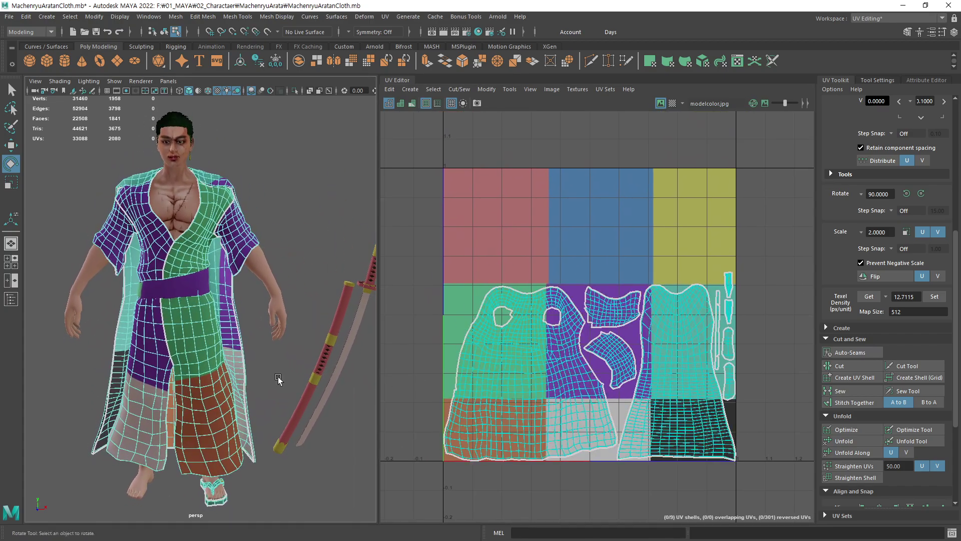
middle_click_drag(730, 359, 728, 349, "alt")
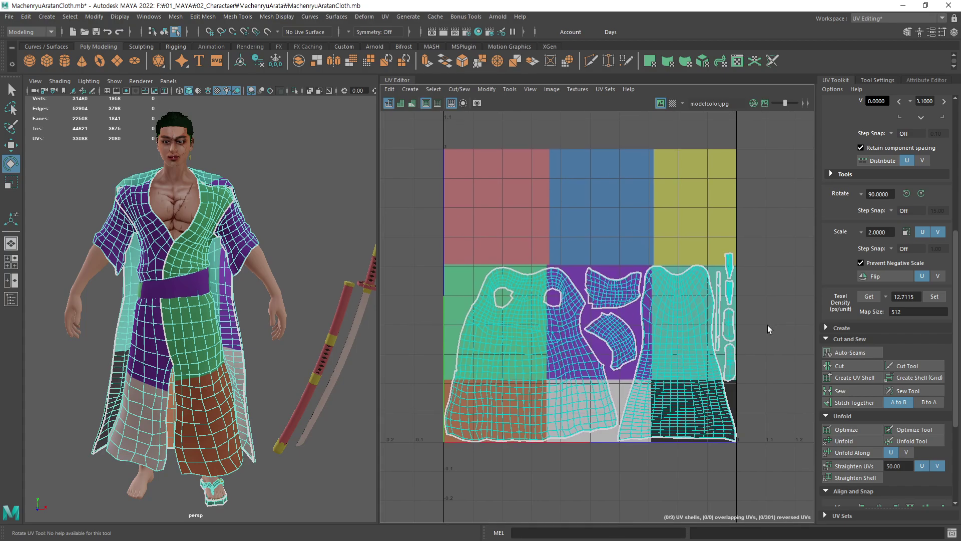
left_click(267, 282)
key("F8")
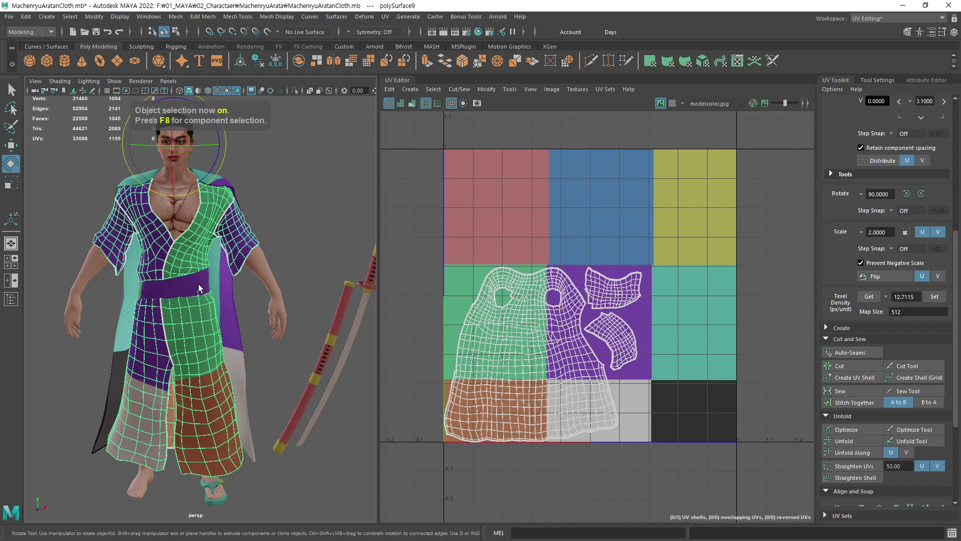
Move the sash belt's UV shell up into the empty top row of the tile
left_click(199, 284)
key("w")
scroll(654, 347, "down", 2)
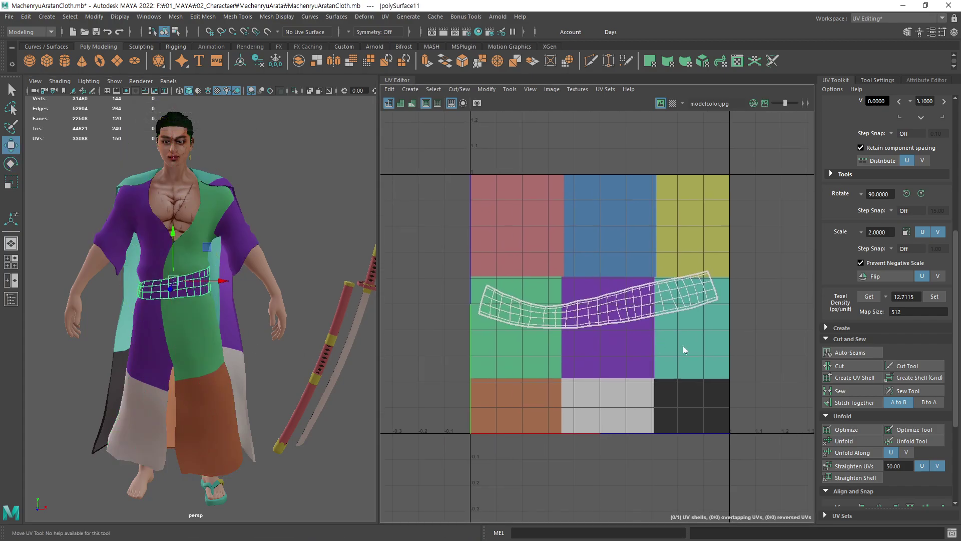
mouse_move(683, 347)
right_mouse_down()
mouse_move(655, 332)
mouse_move(624, 344)
right_mouse_up()
mouse_move(623, 344)
left_mouse_down()
mouse_move(646, 314)
mouse_move(638, 314)
left_mouse_up()
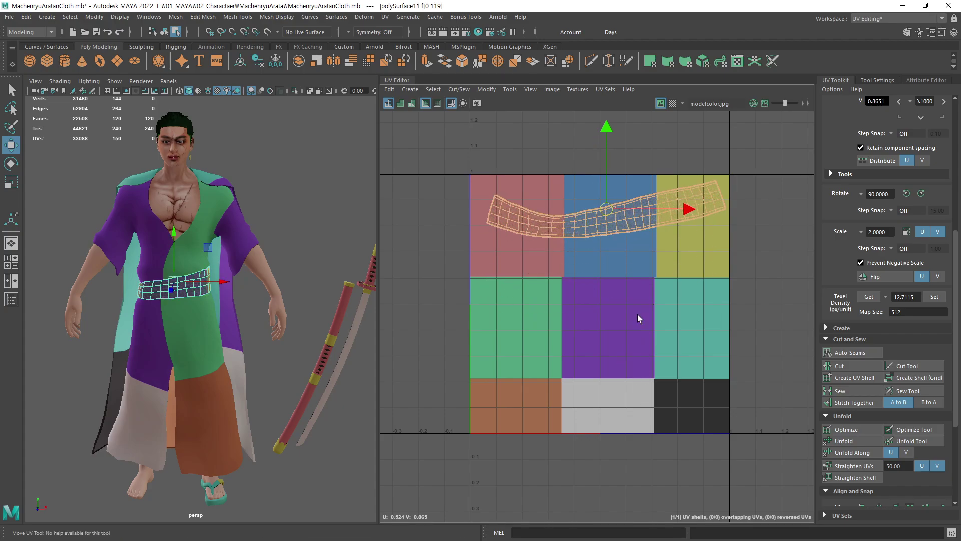
key("F8")
Select the robe and belt together and turn on the checker pattern to compare texel density
left_click(228, 199)
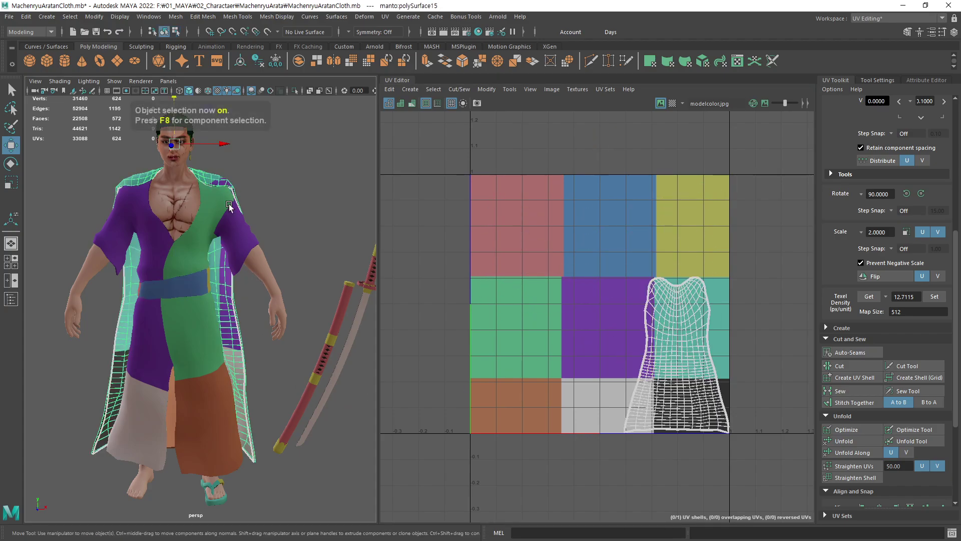
left_click(196, 286, "shift")
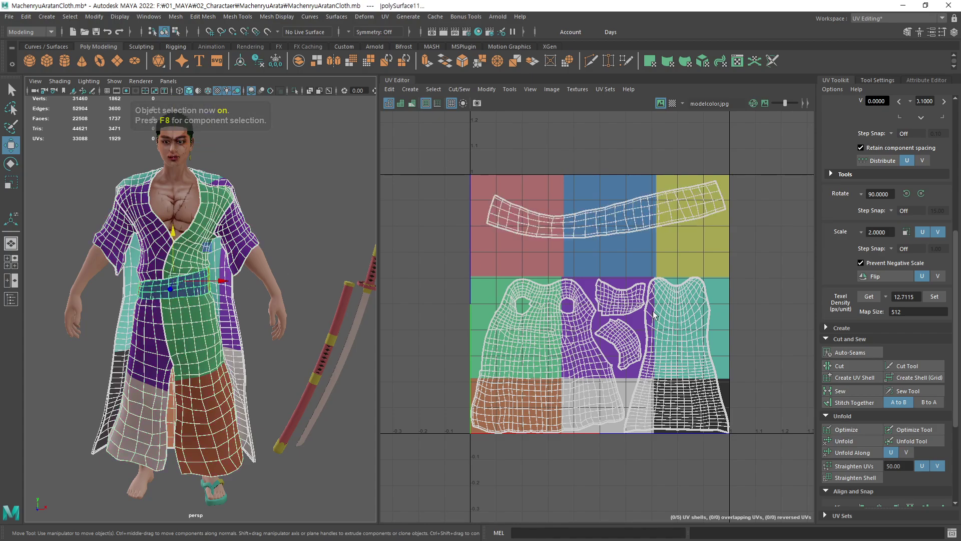
key("F8")
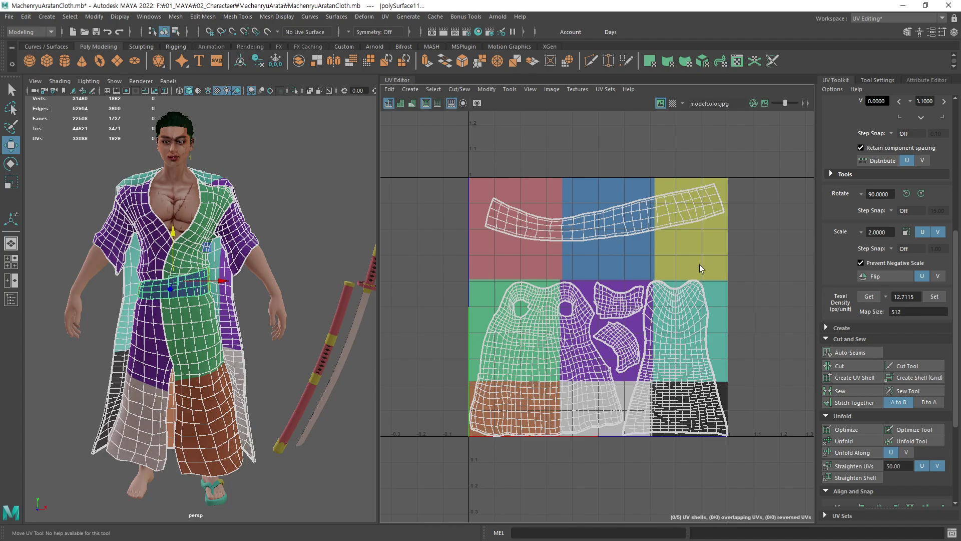
middle_click_drag(624, 161, 619, 166, "alt")
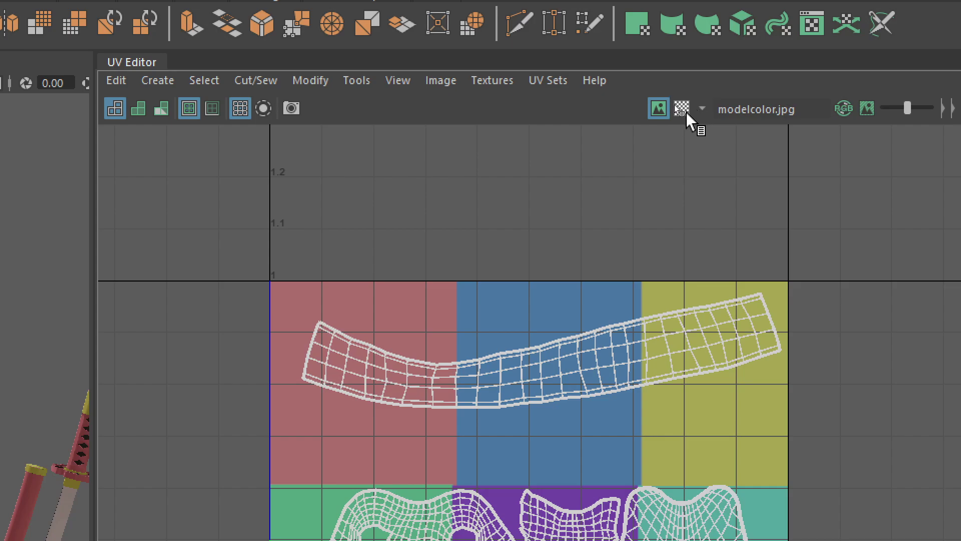
left_click(682, 109)
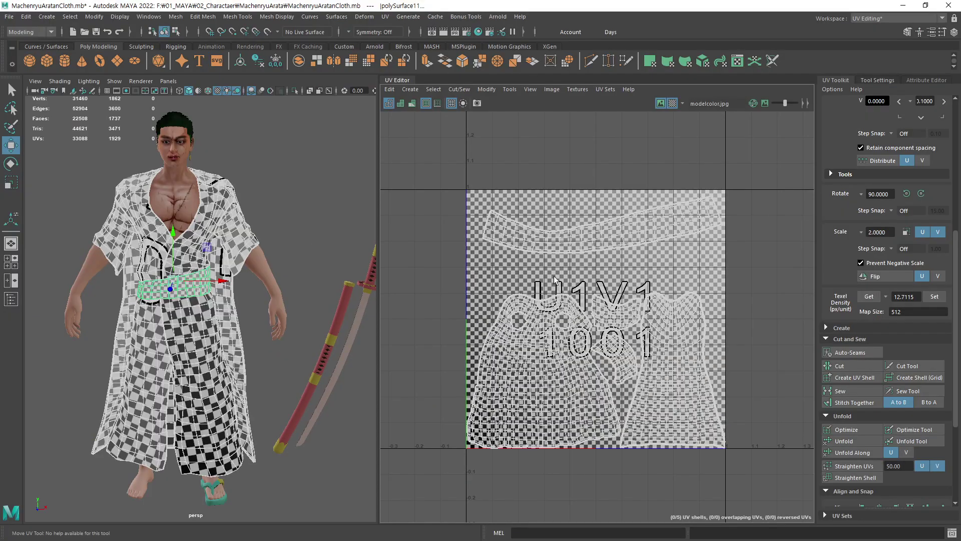
scroll(230, 306, "up", 5)
scroll(243, 323, "up", 3)
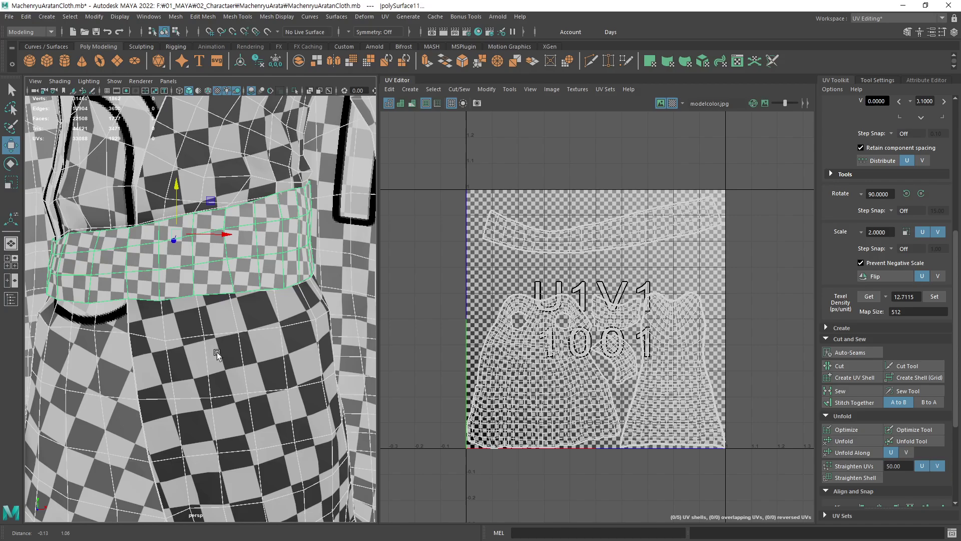
scroll(254, 339, "up", 3)
middle_click_drag(253, 339, 257, 385, "alt")
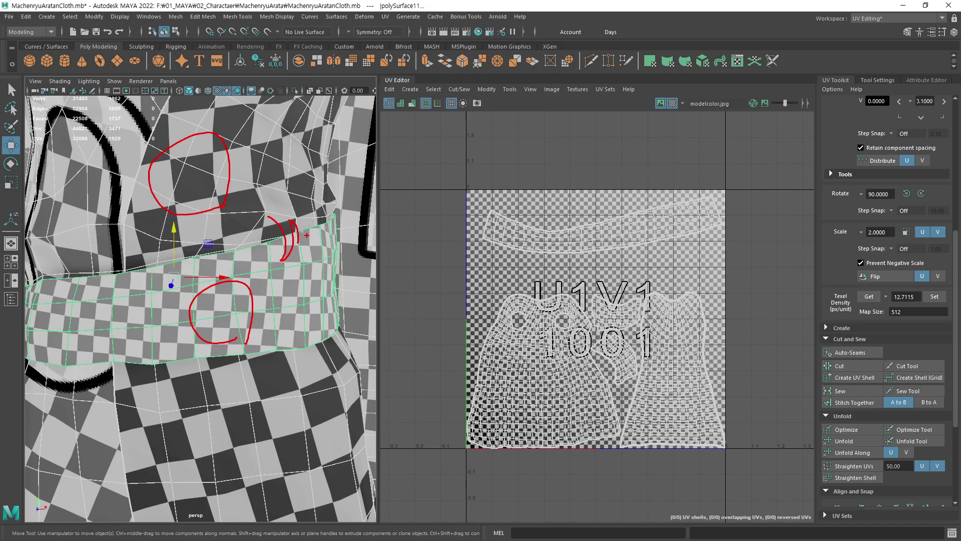
key("Escape")
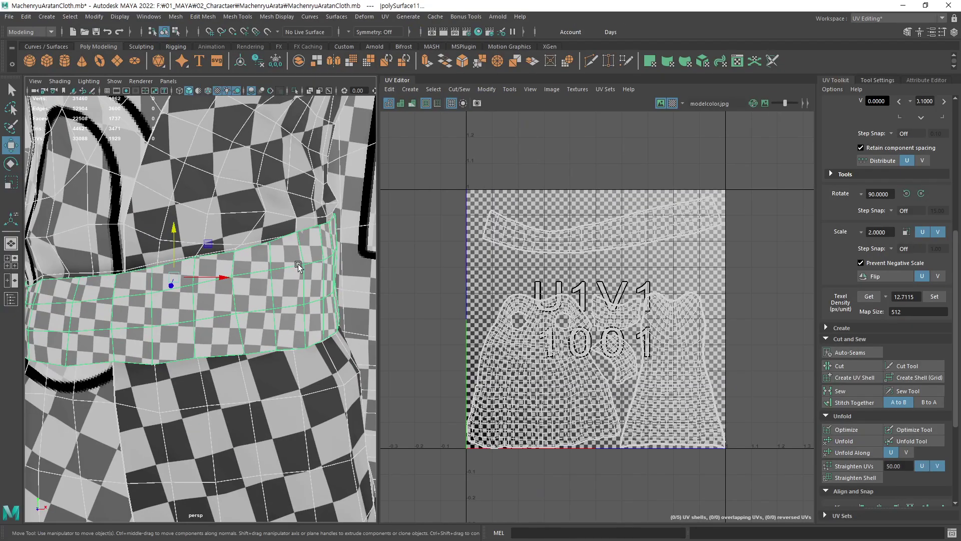
middle_click_drag(303, 266, 307, 252, "alt")
scroll(307, 253, "down", 3)
scroll(307, 253, "up", 5)
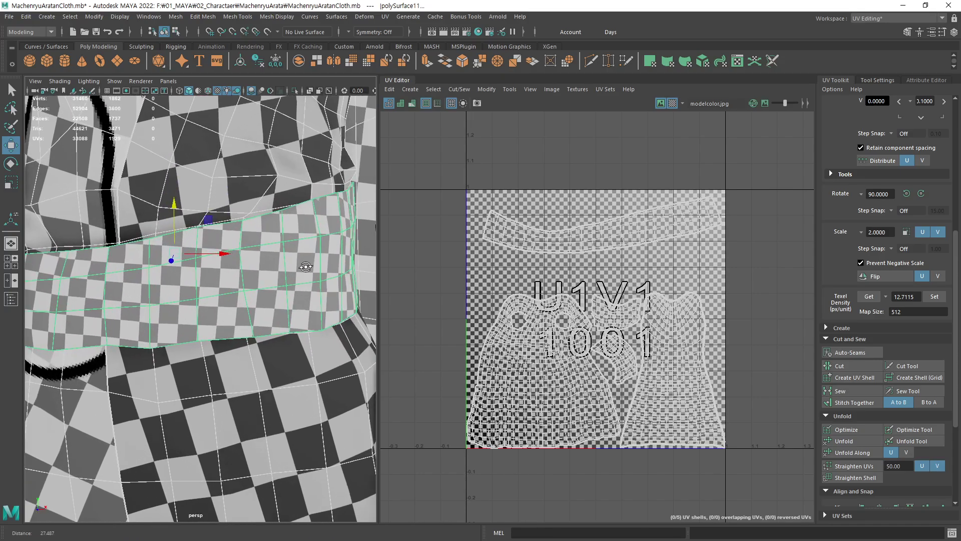
right_click(737, 228)
Scale the belt's UV shell down to match the robe checkers and move it down-left toward the clothing
right_click_drag(737, 228, 694, 213)
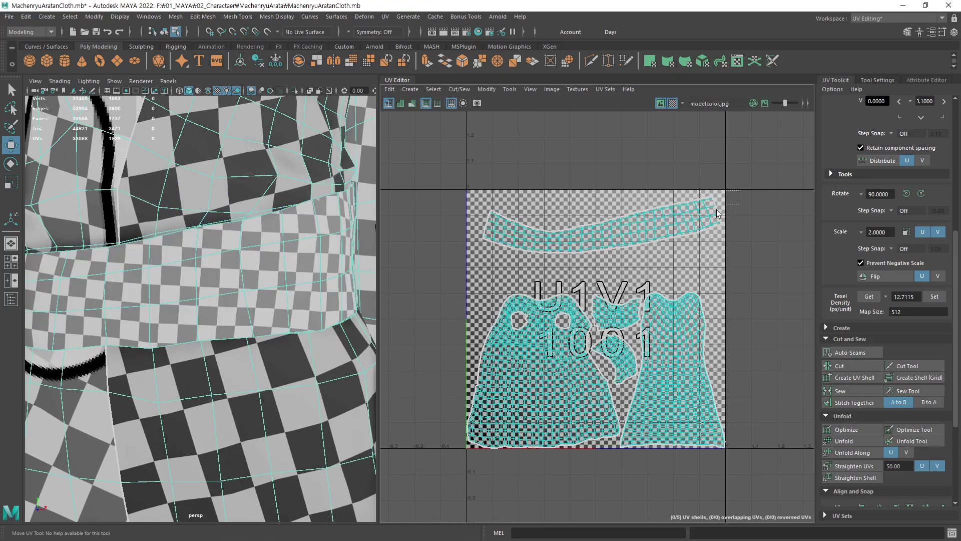
left_click(661, 238)
key("r")
mouse_move(729, 137)
middle_mouse_down()
mouse_move(677, 179)
mouse_move(689, 178)
middle_mouse_up()
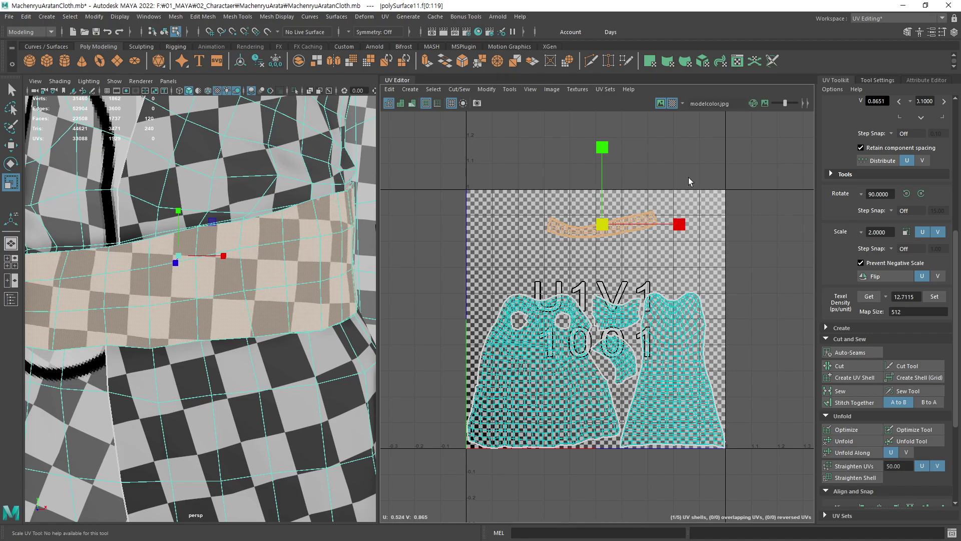
key("w")
middle_click_drag(605, 241, 492, 309)
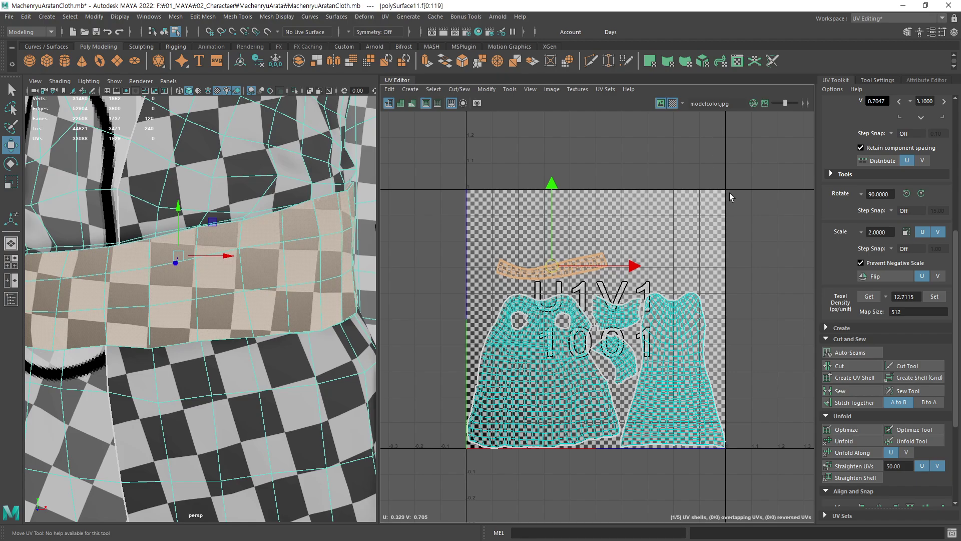
middle_click_drag(653, 352, 626, 292, "alt")
Apply the robe shell's texel density (7.4210 at map size 512) to the belt and show the colour grid
key("ctrl+z")
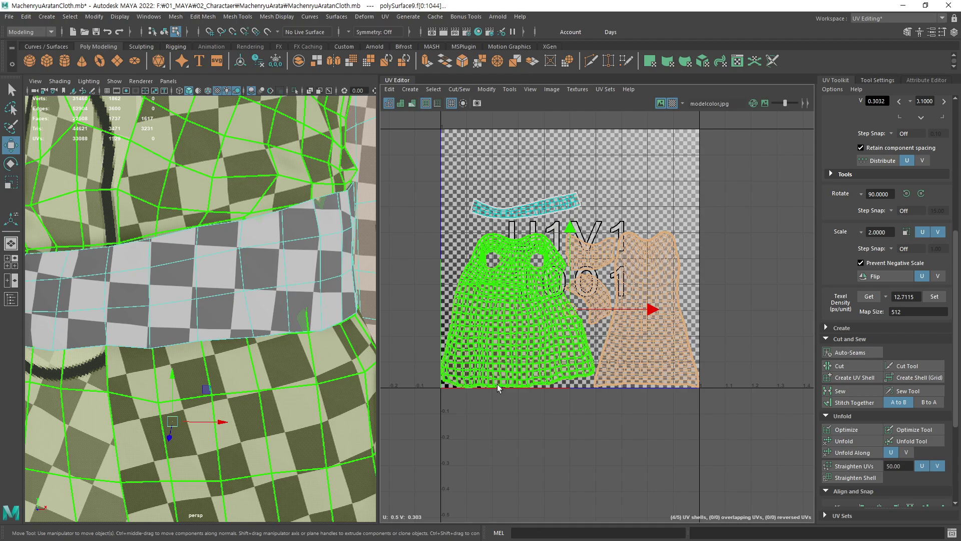
left_click(725, 209)
left_click(540, 343)
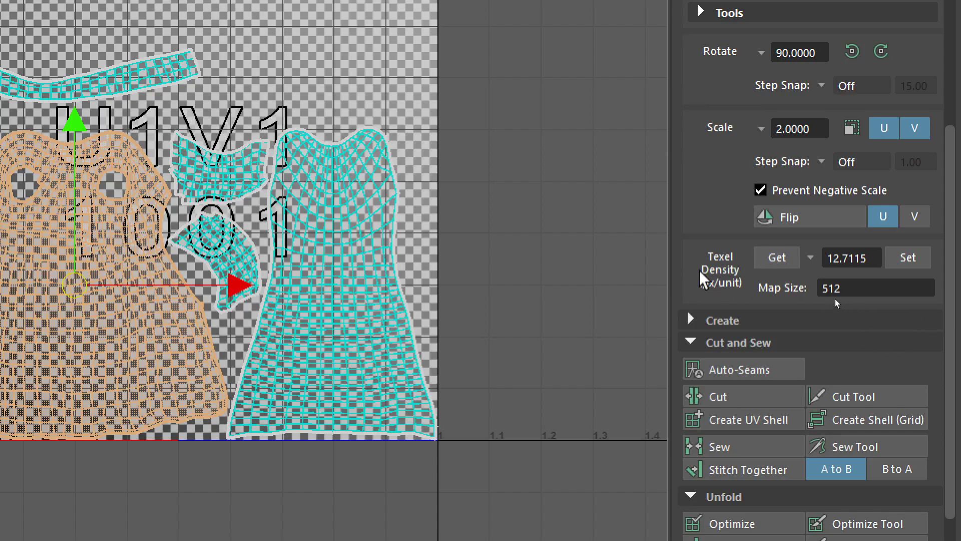
left_click(775, 256)
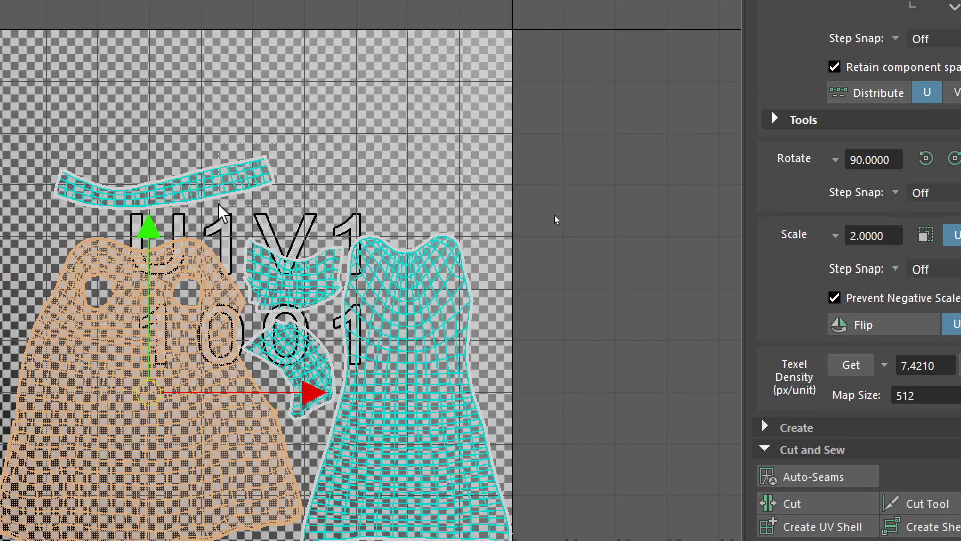
left_click(219, 200)
left_click(914, 371)
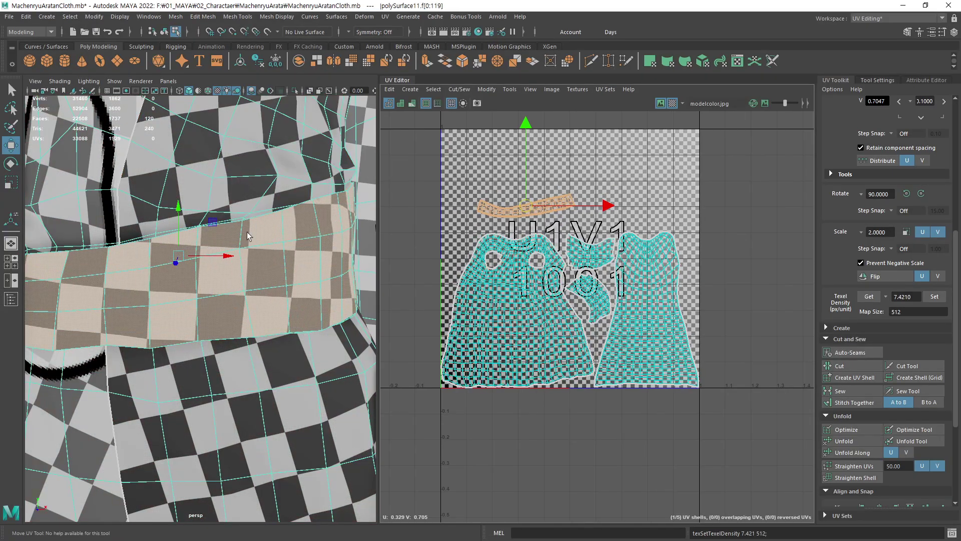
middle_click_drag(665, 132, 684, 115, "alt")
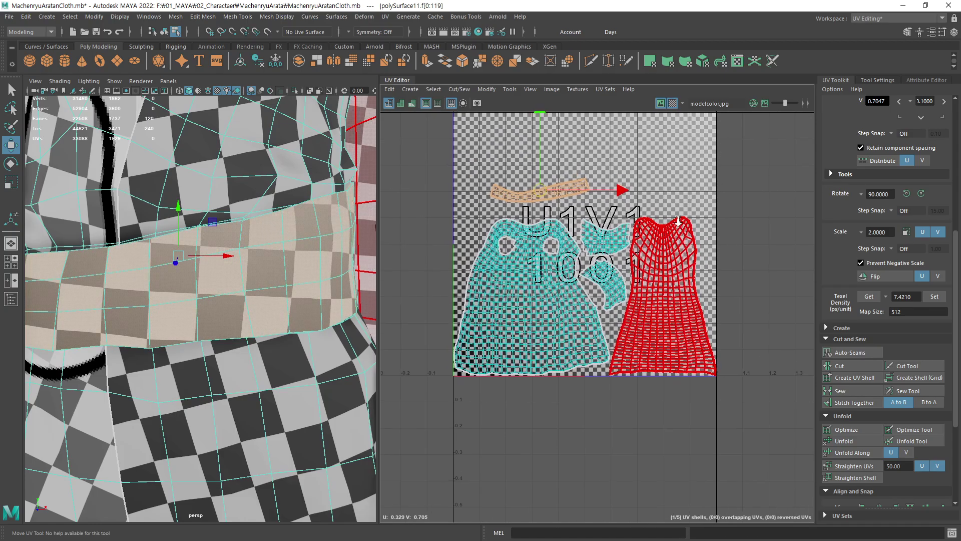
left_click(672, 102)
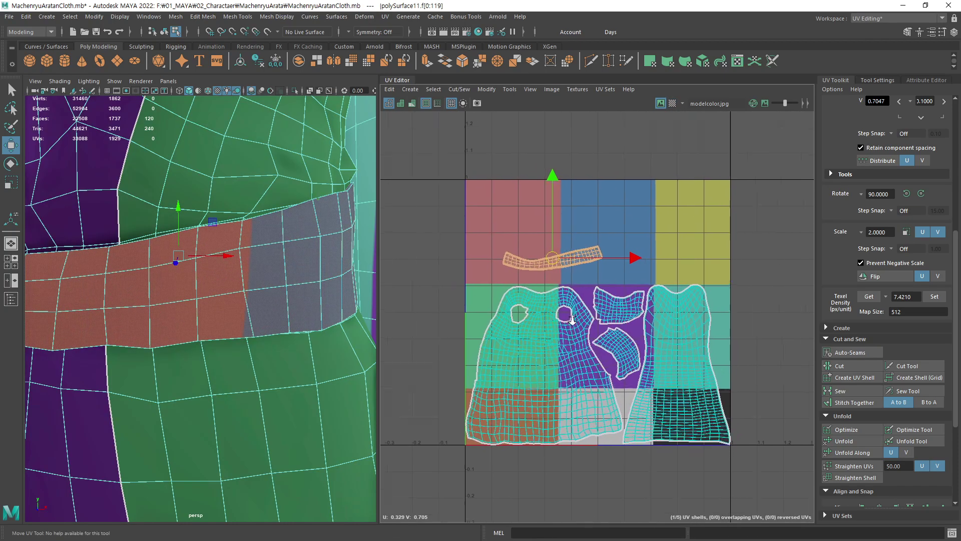
Rotate the belt strap shell vertical and tuck it along the robe shell's left edge
scroll(715, 233, "up", 3)
right_click_drag(714, 233, 692, 219)
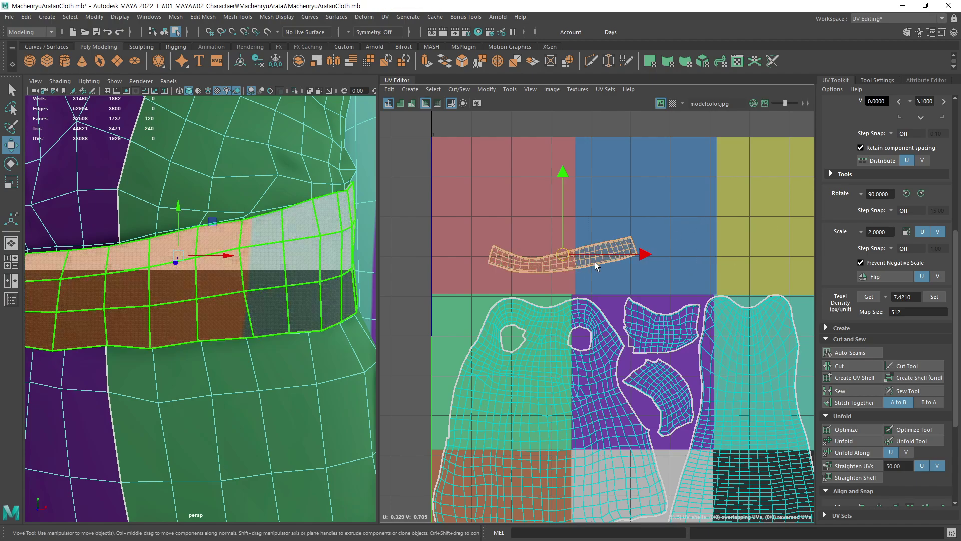
mouse_move(711, 152)
middle_mouse_down()
mouse_move(719, 244)
mouse_move(613, 281)
mouse_move(594, 320)
middle_mouse_up()
key("w")
key("e")
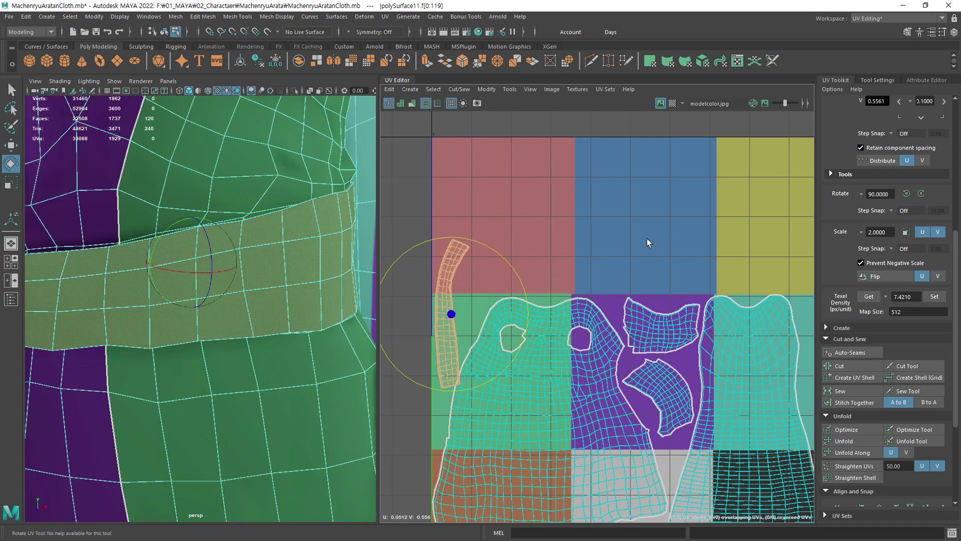
mouse_move(647, 238)
middle_mouse_down()
mouse_move(647, 438)
mouse_move(654, 290)
mouse_move(626, 254)
mouse_move(624, 303)
middle_mouse_up()
key("w")
key("e")
key("w")
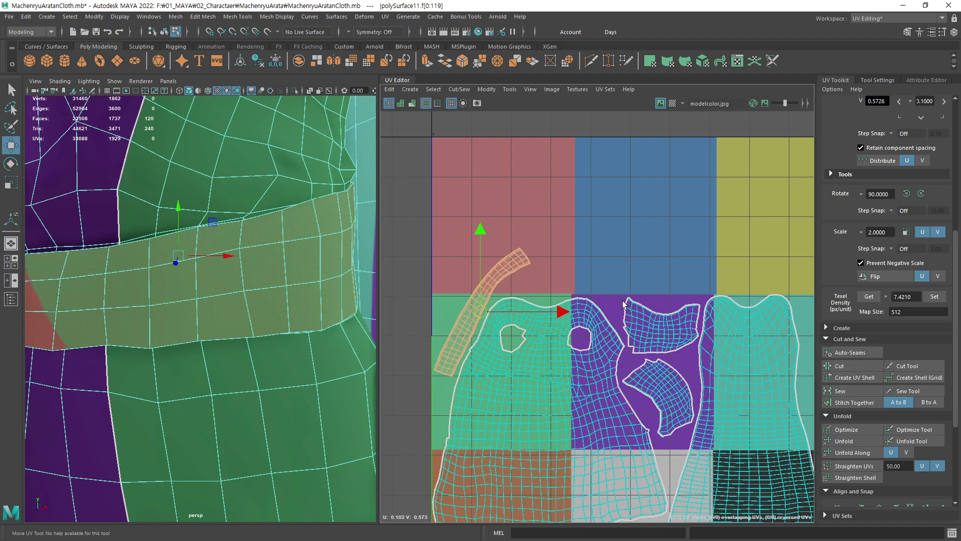
left_click(646, 239)
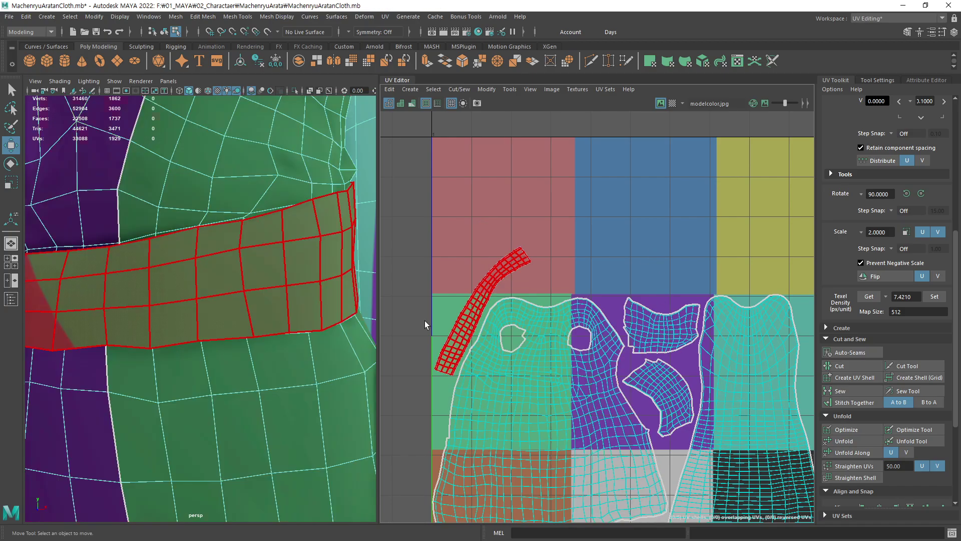
middle_click_drag(687, 224, 497, 225, "alt")
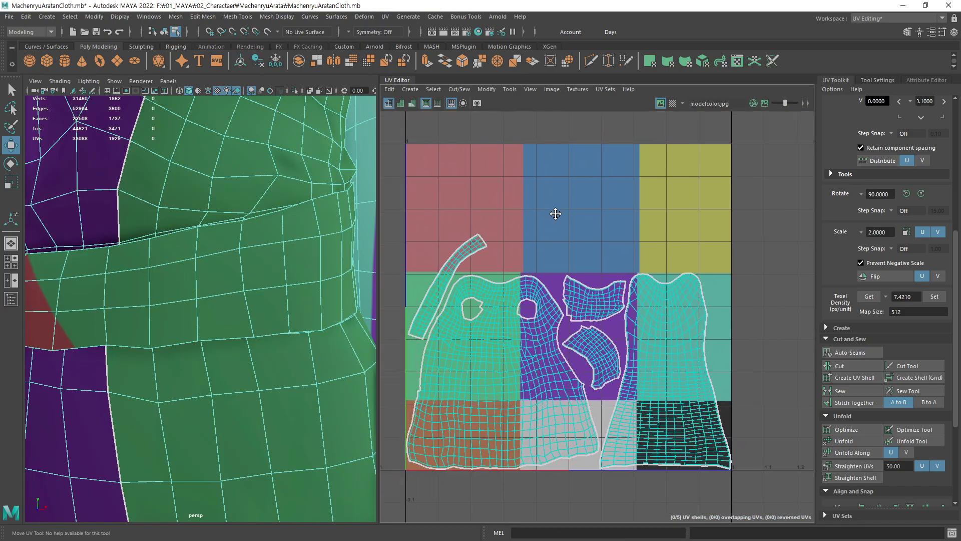
Rotate the belt strap shell to lie horizontally and nudge it left and down
scroll(554, 210, "down", 1)
left_click(523, 227)
key("e")
mouse_move(606, 178)
middle_mouse_down()
mouse_move(656, 348)
mouse_move(669, 329)
middle_mouse_up()
key("w")
middle_click_drag(689, 297, 683, 297)
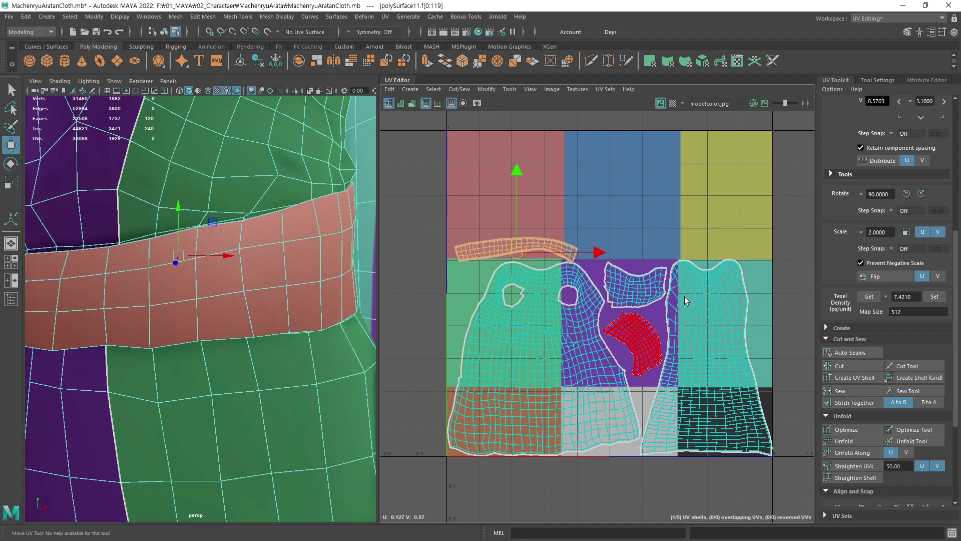
Flip the strap shell 180 degrees, settle it just above the robe shells, and deselect
left_click(906, 194)
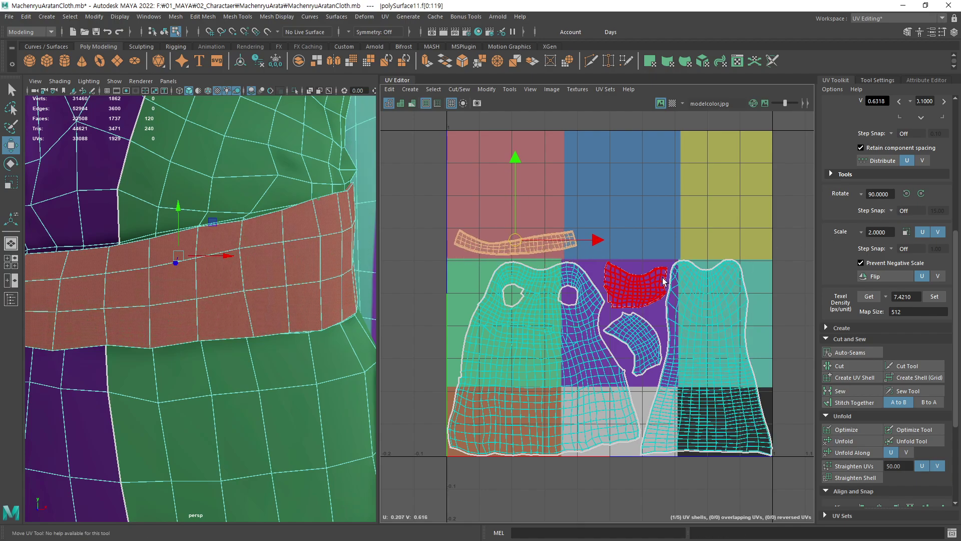
middle_click_drag(663, 281, 663, 283)
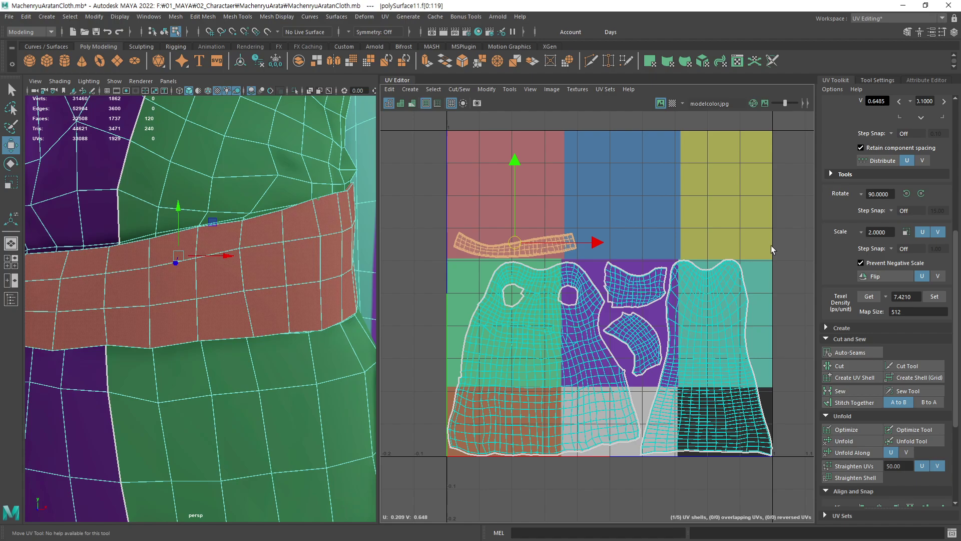
left_click(765, 233)
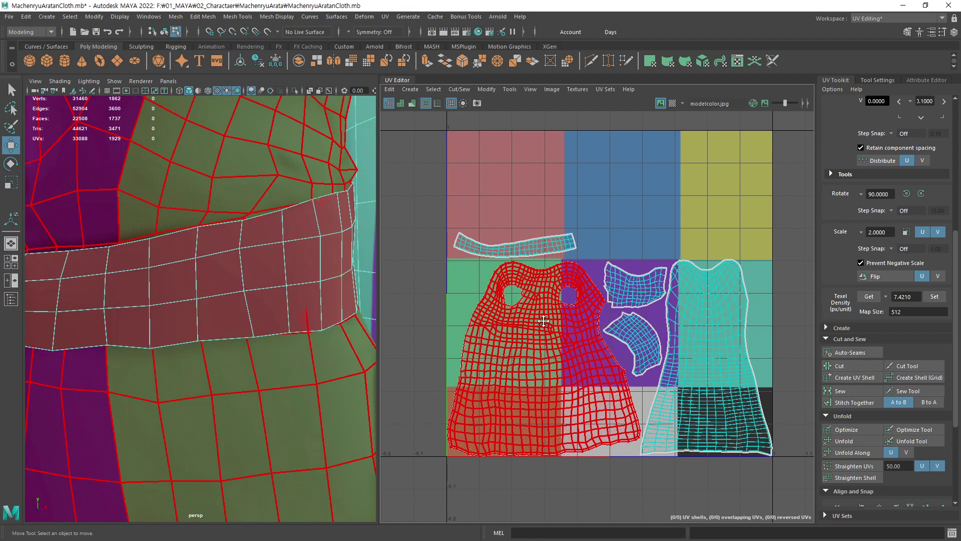
scroll(723, 278, "down", 2)
middle_click_drag(723, 278, 659, 277, "alt")
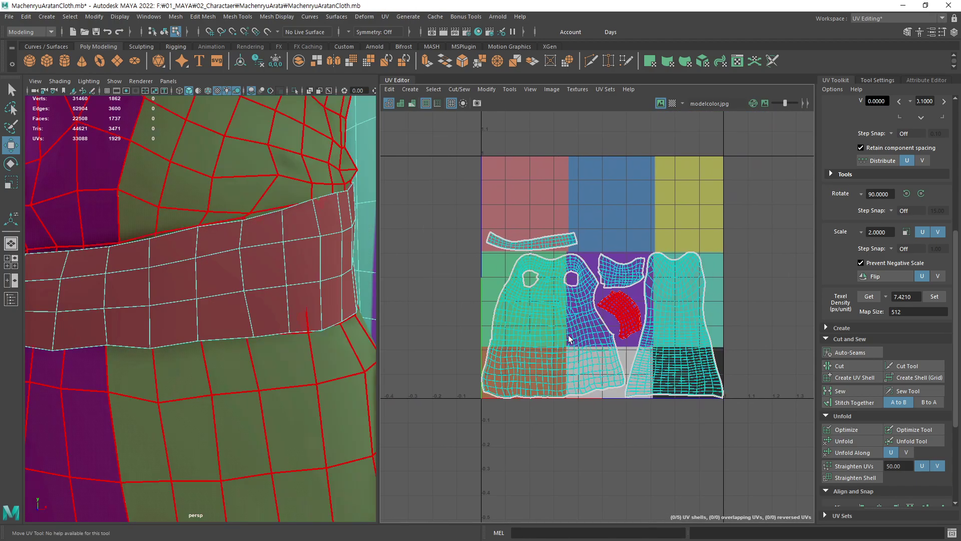
scroll(318, 396, "down", 5)
scroll(151, 349, "down", 3)
scroll(151, 350, "up", 3)
In object mode, select the sandal and zoom the viewport in on the character's ear
scroll(307, 305, "up", 3)
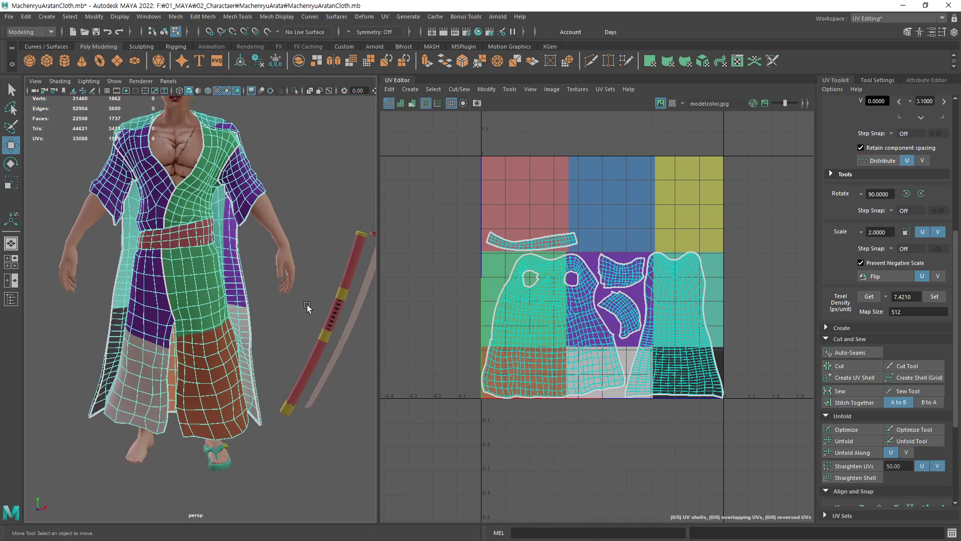
key("F8")
left_click(227, 461)
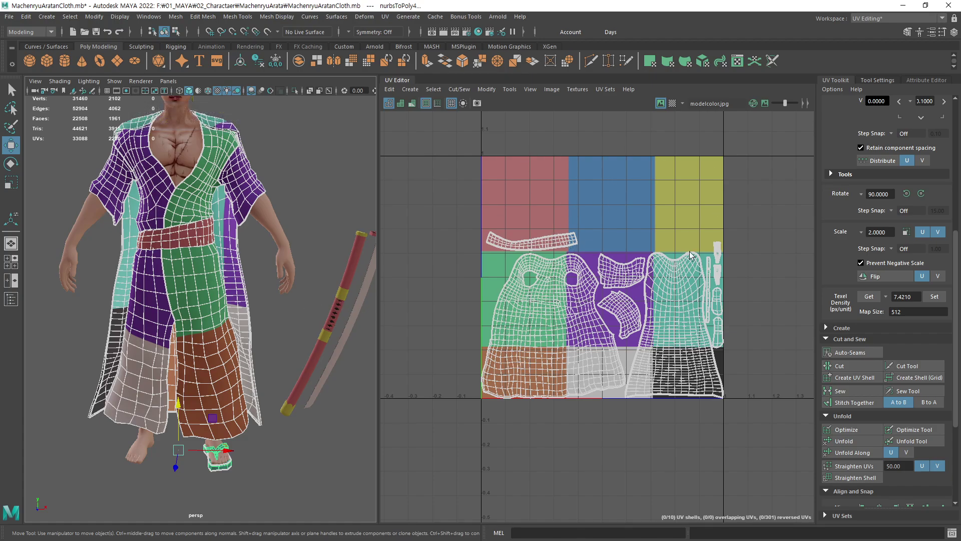
scroll(278, 236, "up", 3)
scroll(277, 237, "up", 4)
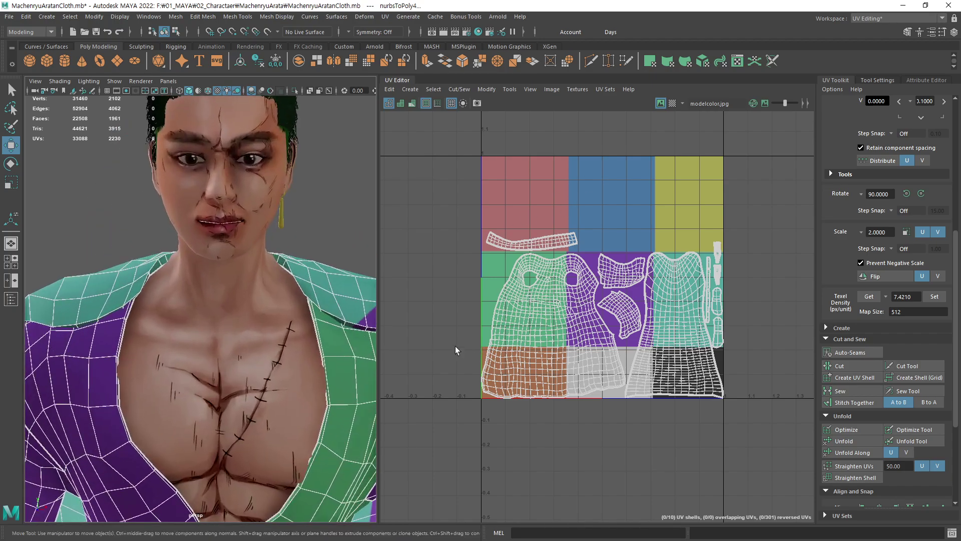
left_click_drag(276, 368, 235, 344, "alt")
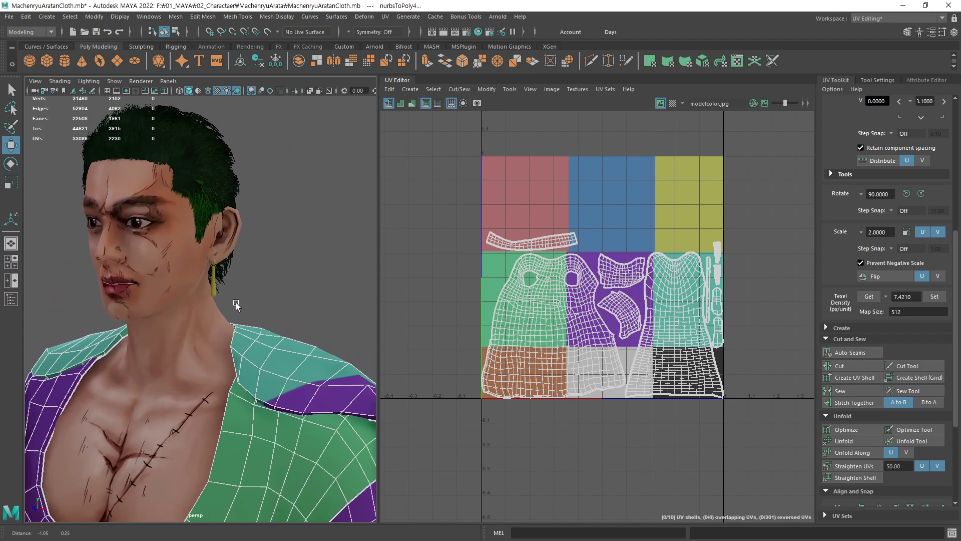
scroll(337, 289, "up", 4)
Select the earring and move all its UV shells into the tile's left green strip
left_click(227, 249)
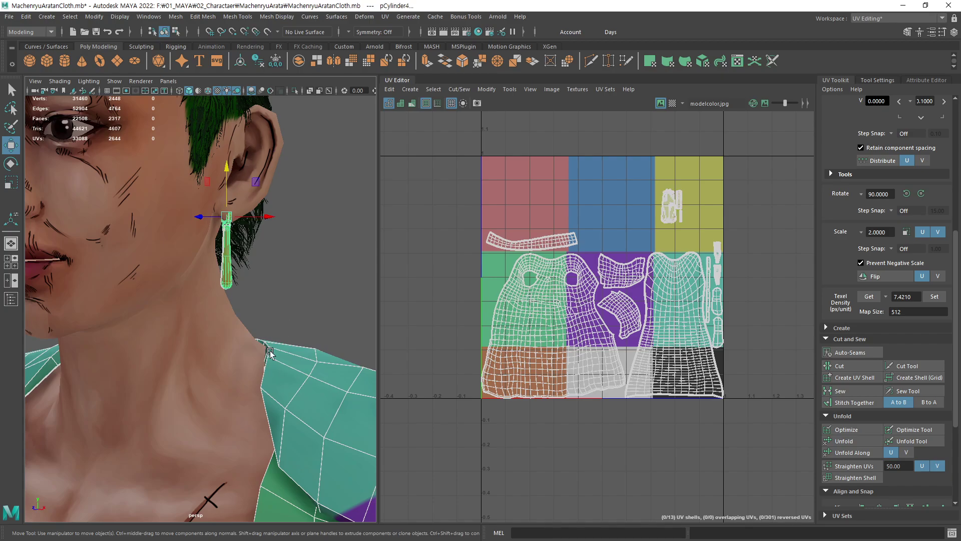
scroll(621, 274, "up", 3)
middle_click_drag(726, 261, 746, 271, "alt")
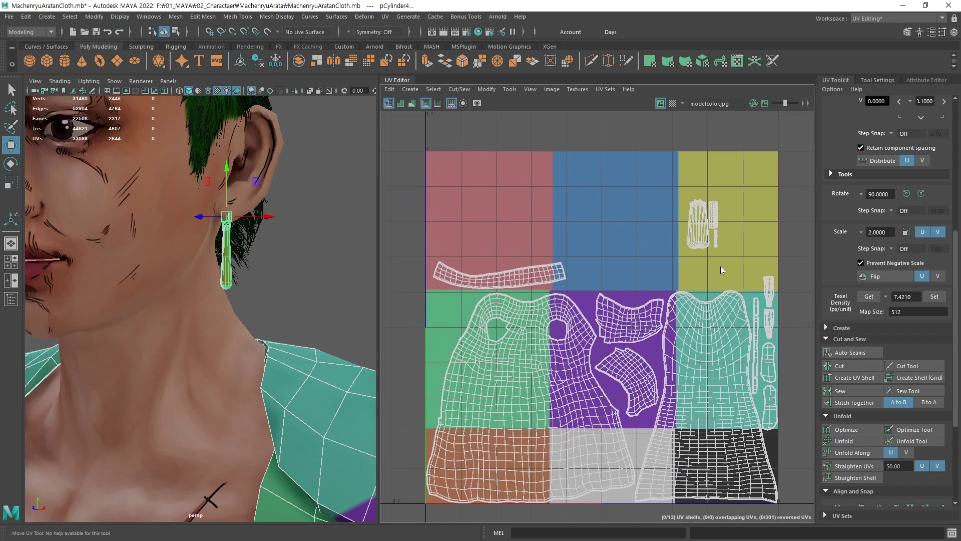
right_click_drag(719, 265, 693, 252)
mouse_move(746, 178)
left_mouse_down()
mouse_move(661, 260)
mouse_move(482, 385)
mouse_move(474, 377)
left_mouse_up()
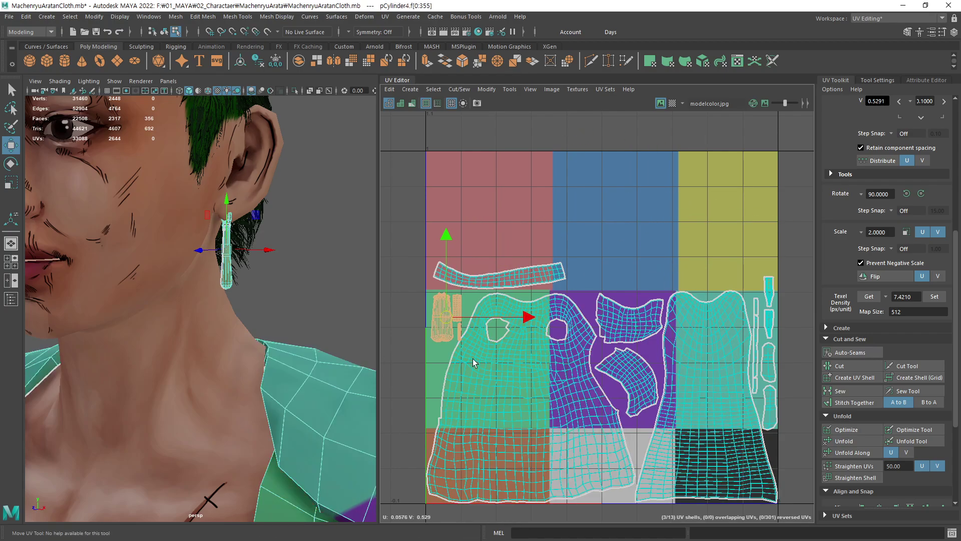
Reposition the earring's small cylinder, large cylinder and stick shells into a vertical stack
middle_click_drag(476, 359, 501, 361, "alt")
scroll(553, 299, "up", 2)
scroll(553, 300, "up", 2)
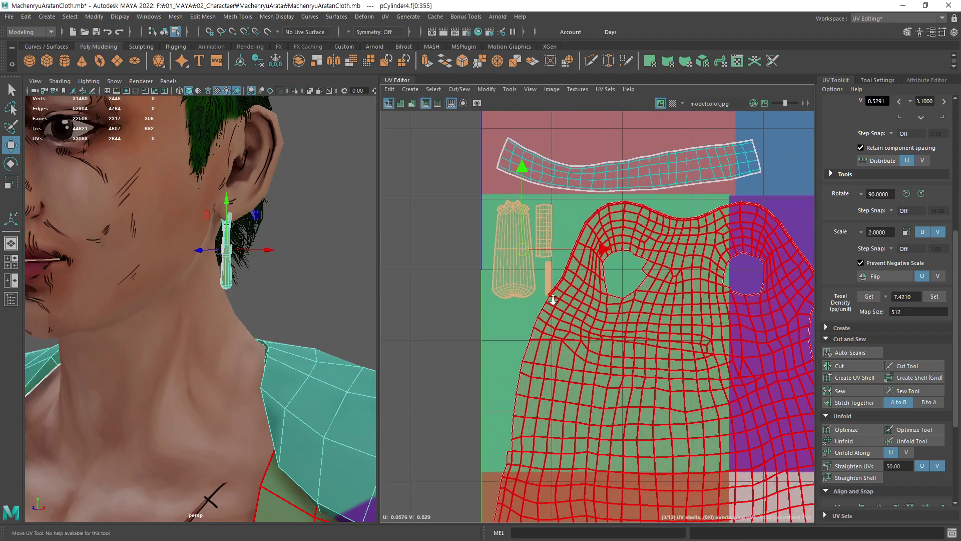
left_click(544, 227)
middle_click_drag(632, 307, 586, 412)
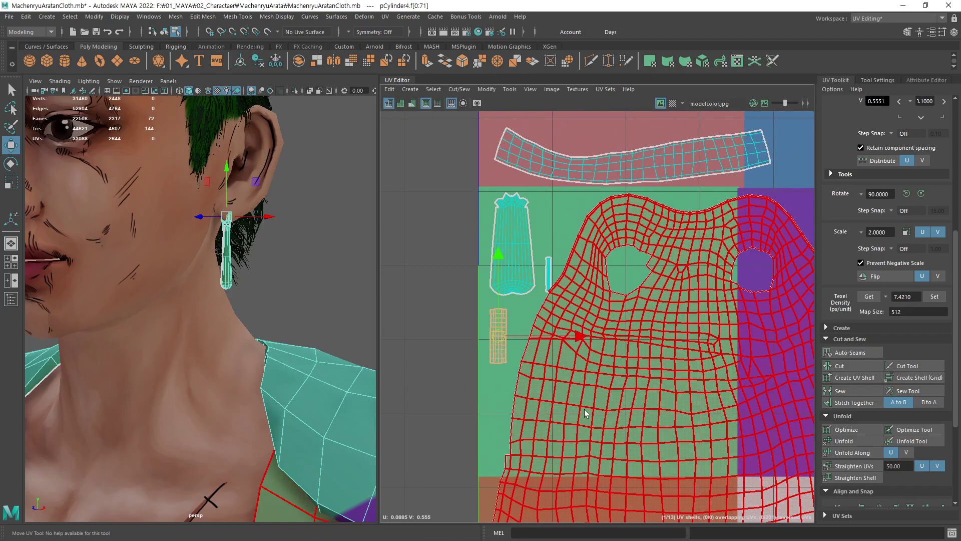
left_click(549, 275)
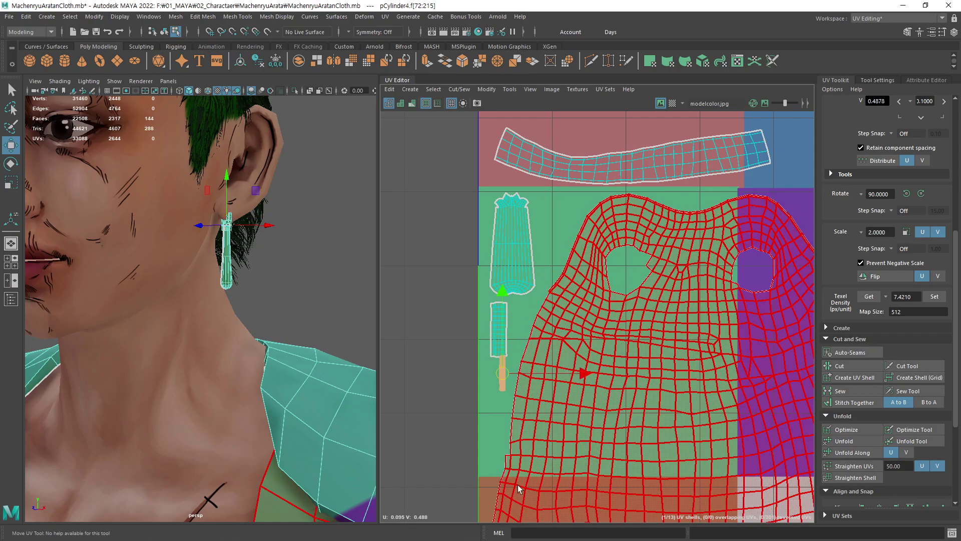
left_click(523, 266)
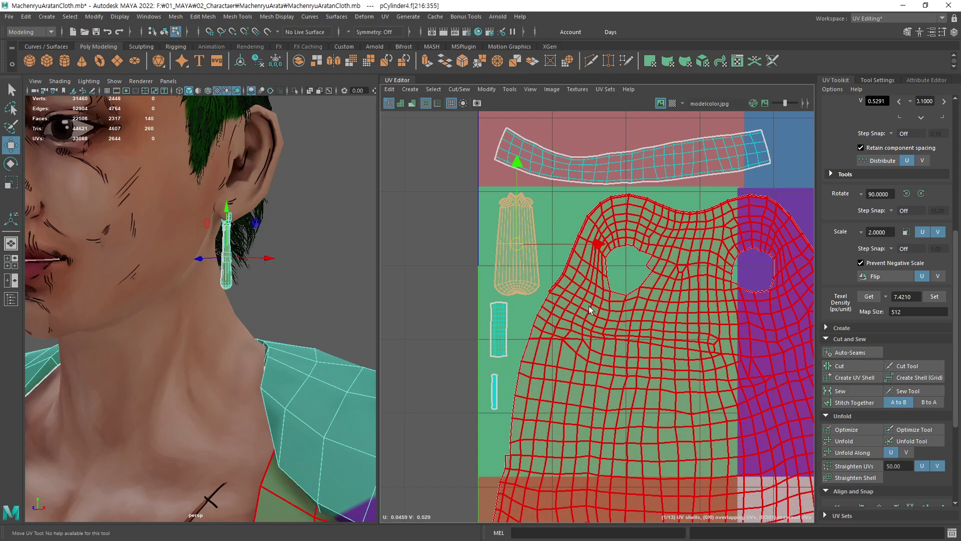
left_click(499, 327)
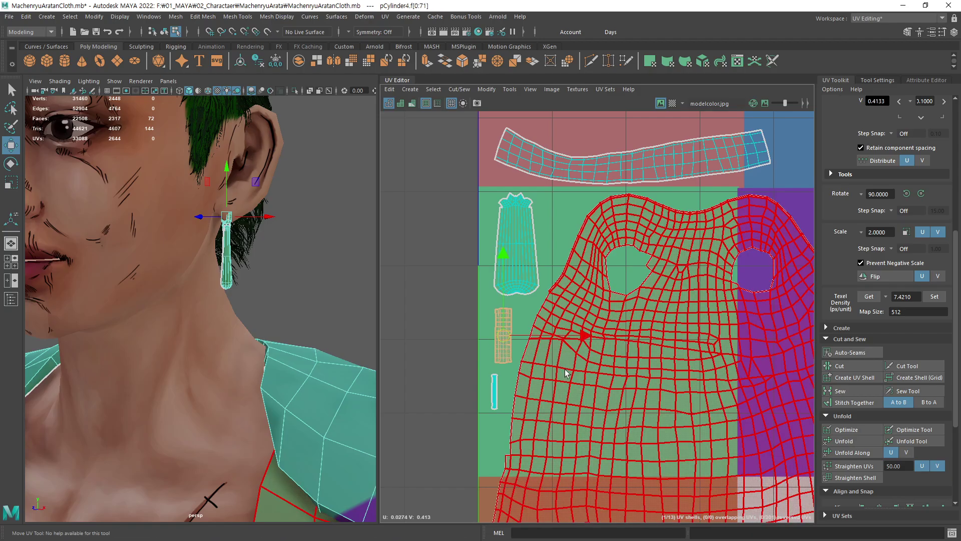
left_click(495, 391)
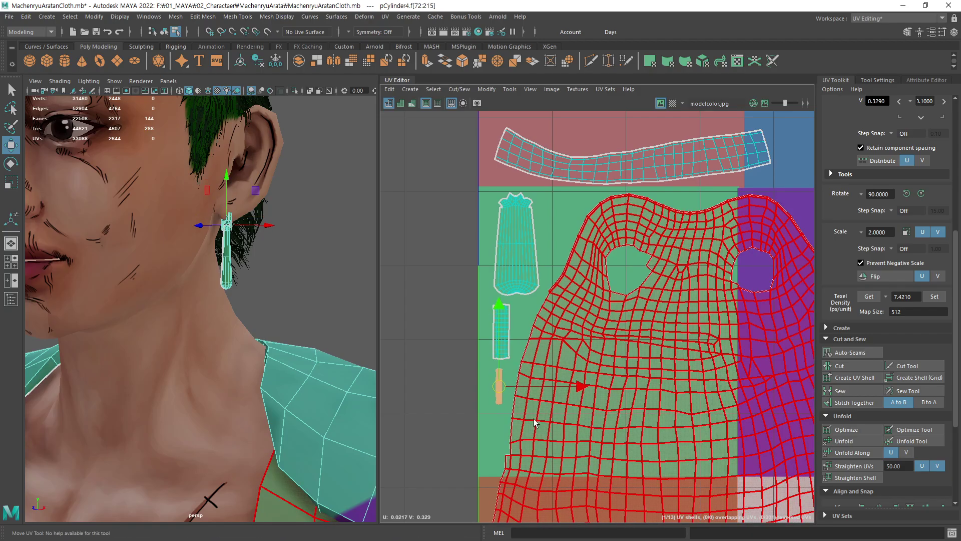
scroll(684, 317, "down", 3)
scroll(762, 344, "down", 1)
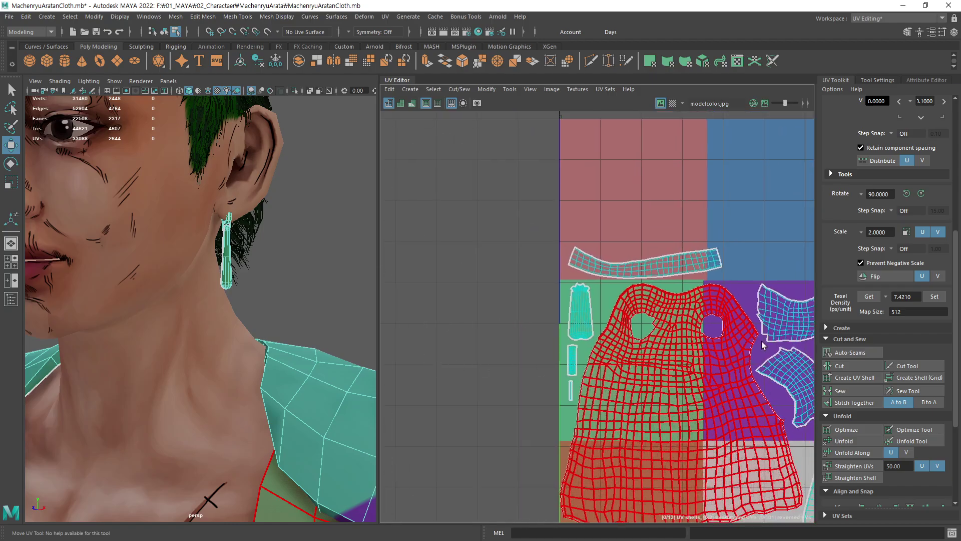
scroll(762, 344, "down", 2)
mouse_move(666, 265)
middle_mouse_down("alt")
mouse_move(621, 271)
mouse_move(652, 266)
middle_mouse_up("alt")
Zoom out to frame the whole character and marquee-select the sword and scabbard to show their UVs
scroll(307, 431, "down", 3)
scroll(281, 359, "down", 3)
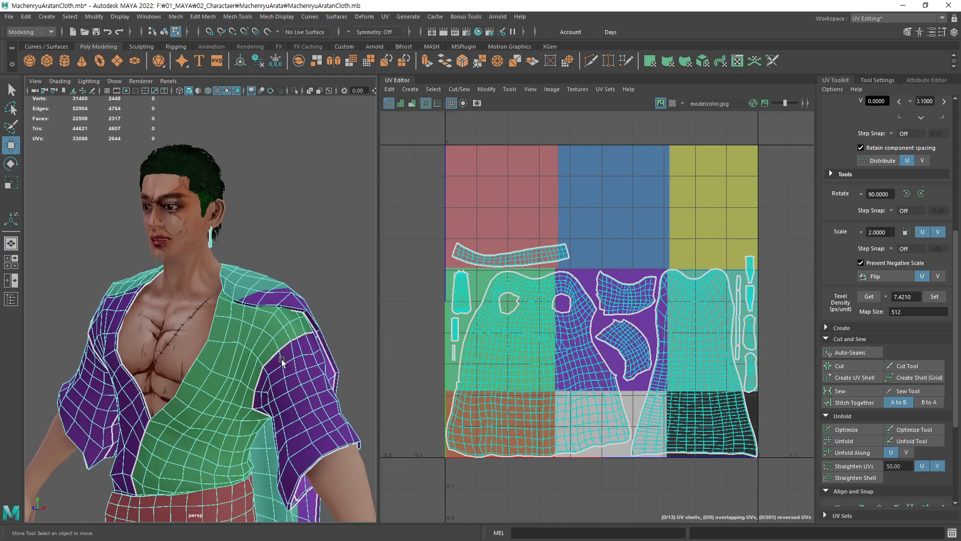
scroll(281, 359, "down", 3)
middle_click_drag(282, 359, 260, 309, "alt")
scroll(260, 309, "up", 2)
scroll(261, 309, "up", 2)
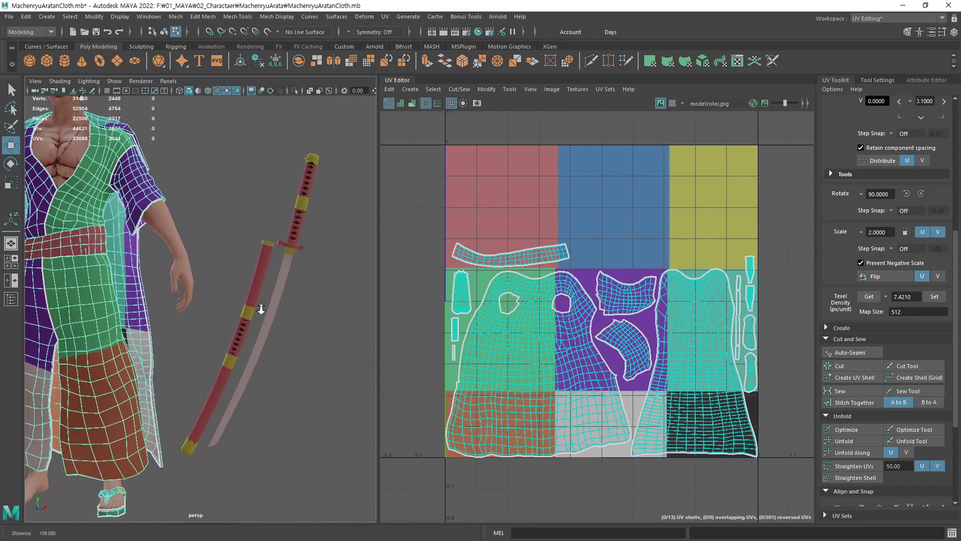
scroll(261, 309, "down", 4)
scroll(306, 214, "up", 1)
left_click_drag(304, 198, 205, 397)
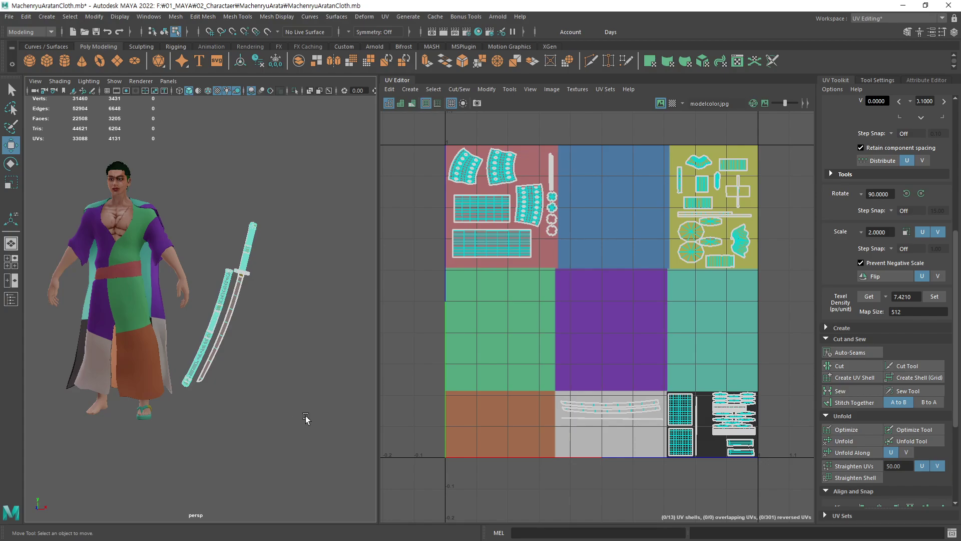
key("F8")
Select all the sword's UV shells and move them out of the 0–1 tile, up-left
right_click(691, 336)
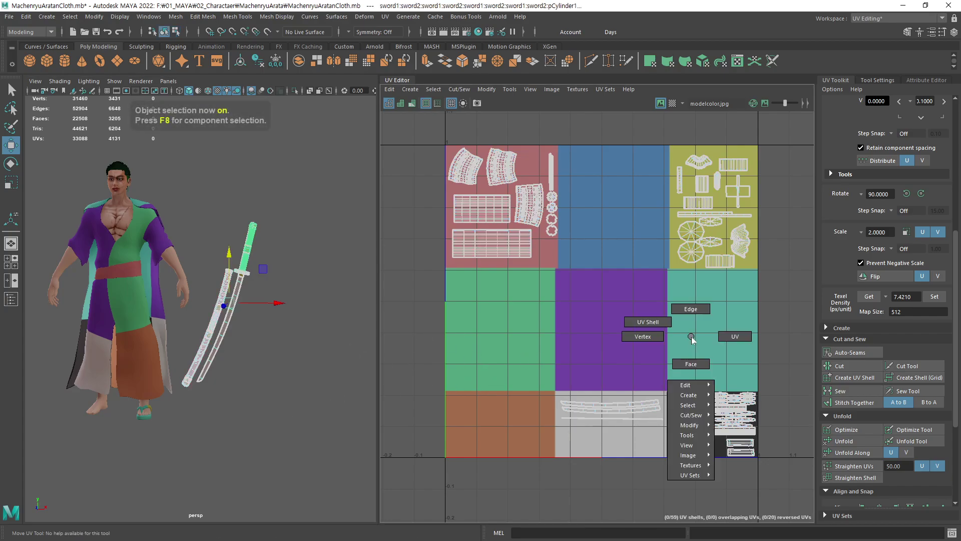
left_click(648, 322)
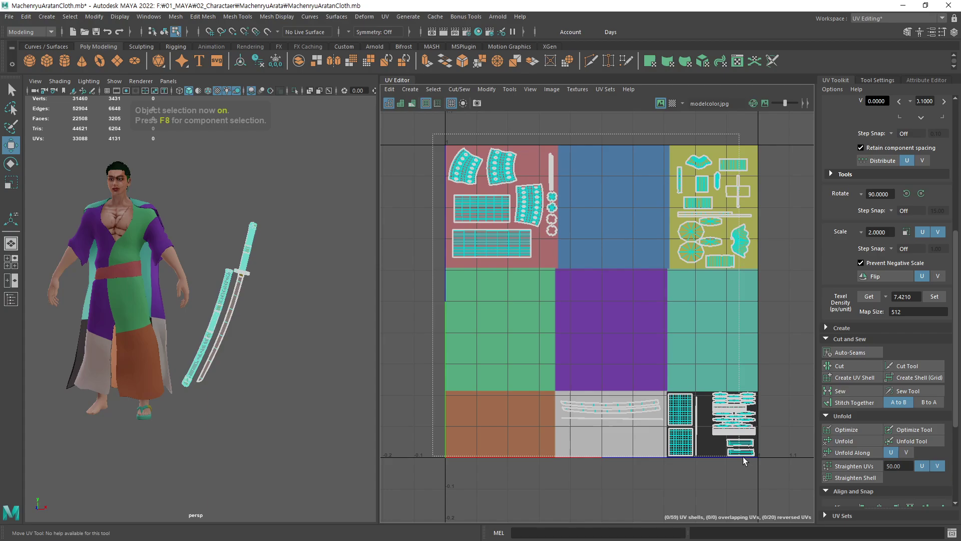
left_click_drag(494, 216, 755, 469)
scroll(720, 447, "down", 2)
middle_click_drag(721, 446, 516, 350)
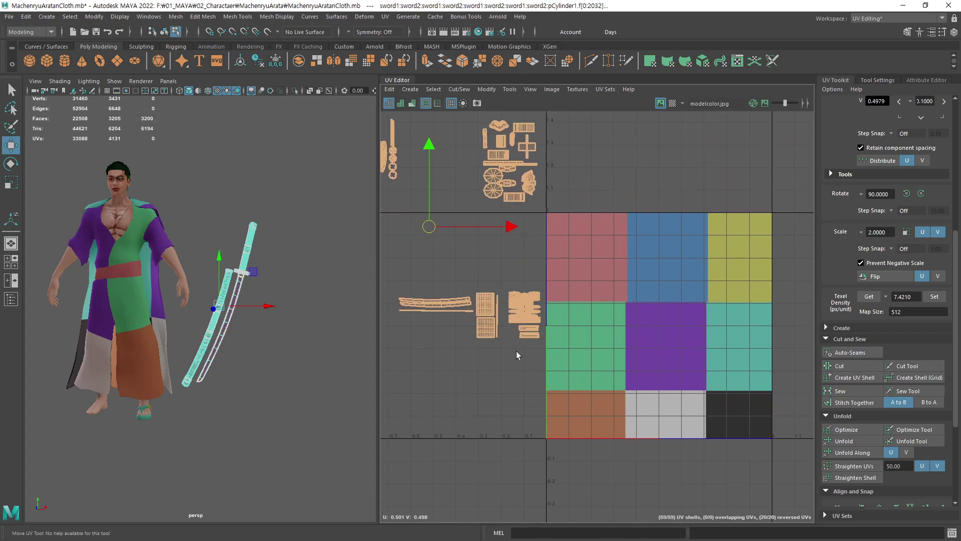
key("F8")
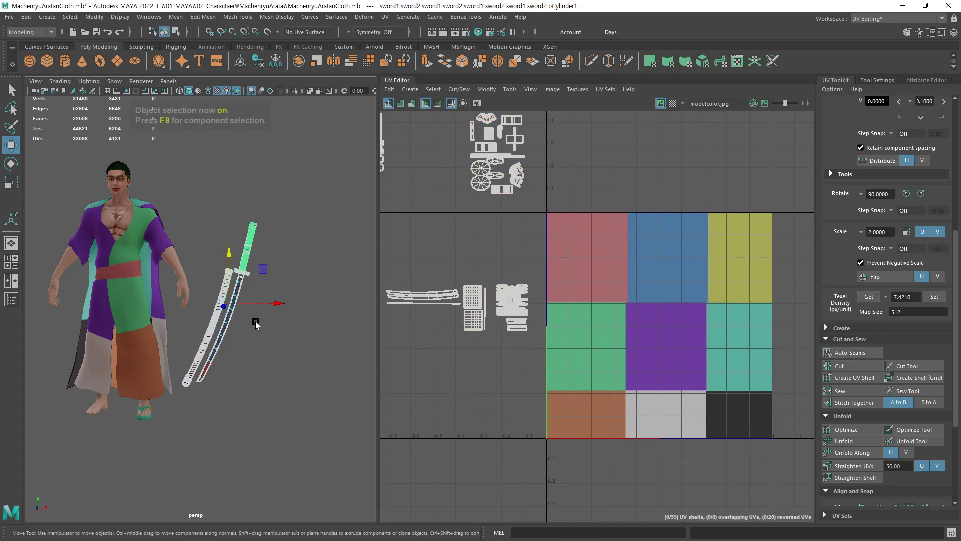
Select the earring cylinder, robe and sandal objects together to show their UVs
left_click(129, 192)
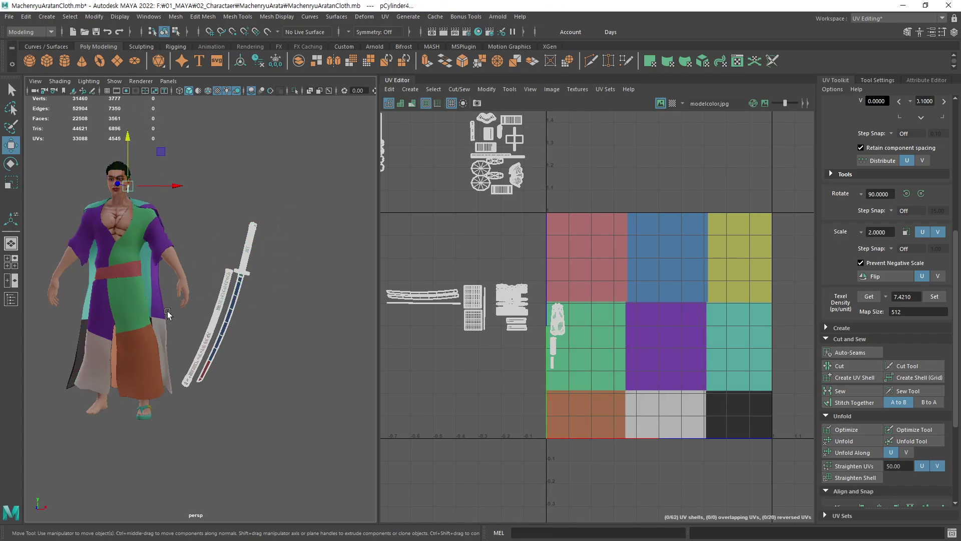
left_click(152, 227, "shift")
left_click(150, 246, "shift")
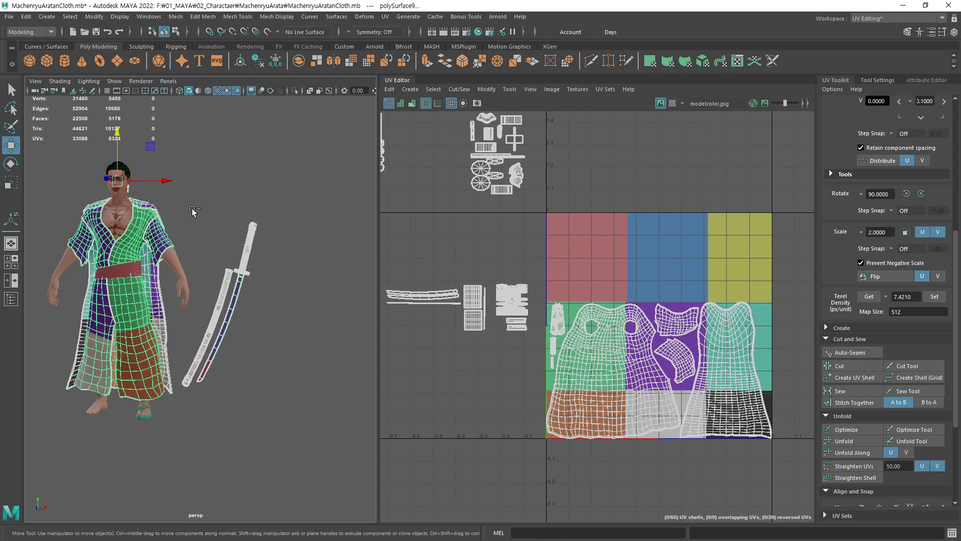
key("ctrl+z")
left_click_drag(77, 299, 127, 281)
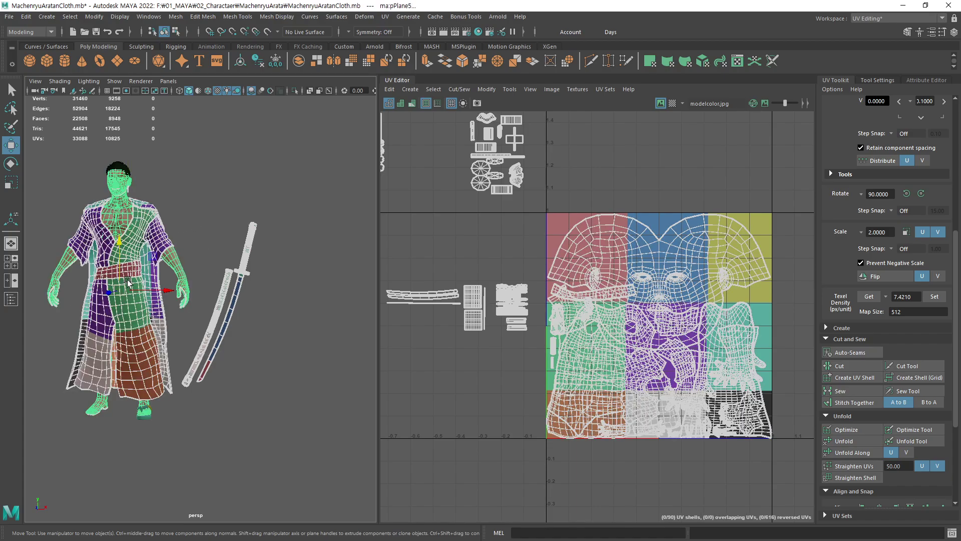
left_click(124, 214)
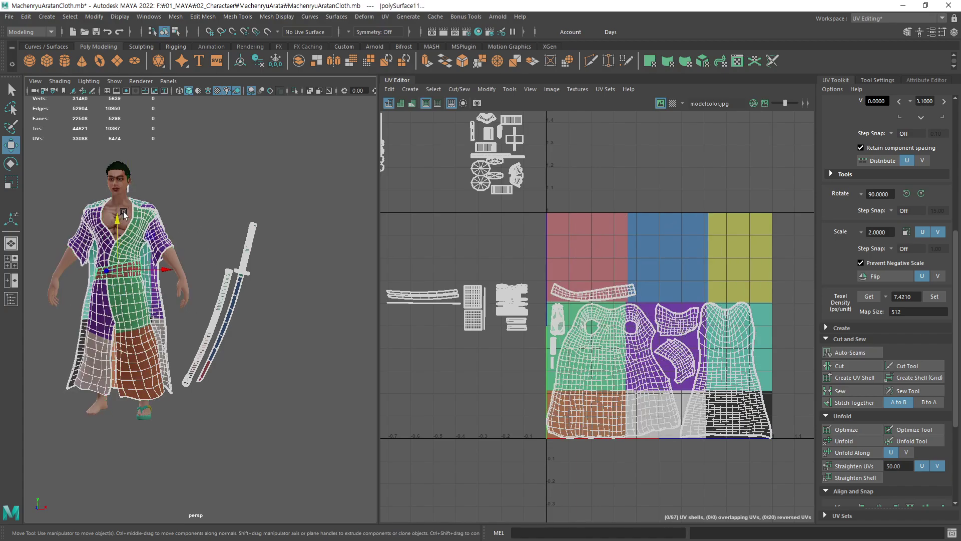
left_click(149, 420, "shift")
middle_click_drag(576, 342, 615, 343, "alt")
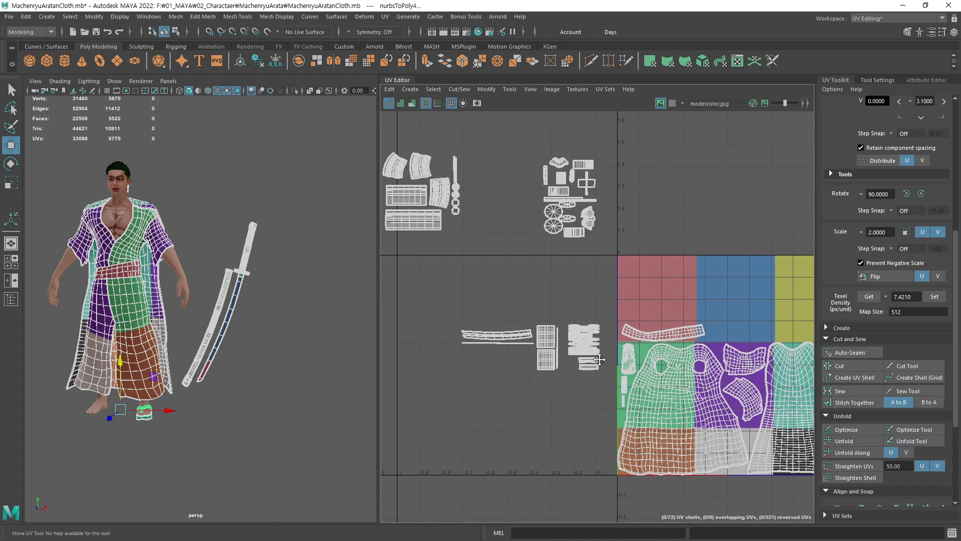
Switch to UV Shell selection and move the long sword blade shell into the top of the tile
right_click(503, 371)
left_click(461, 355)
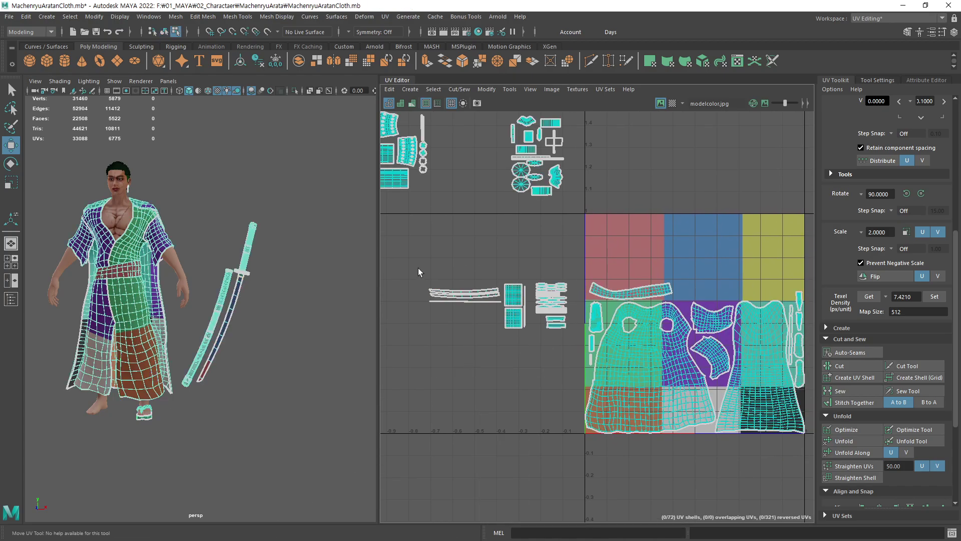
left_click_drag(419, 268, 498, 311)
middle_click_drag(431, 397, 633, 348)
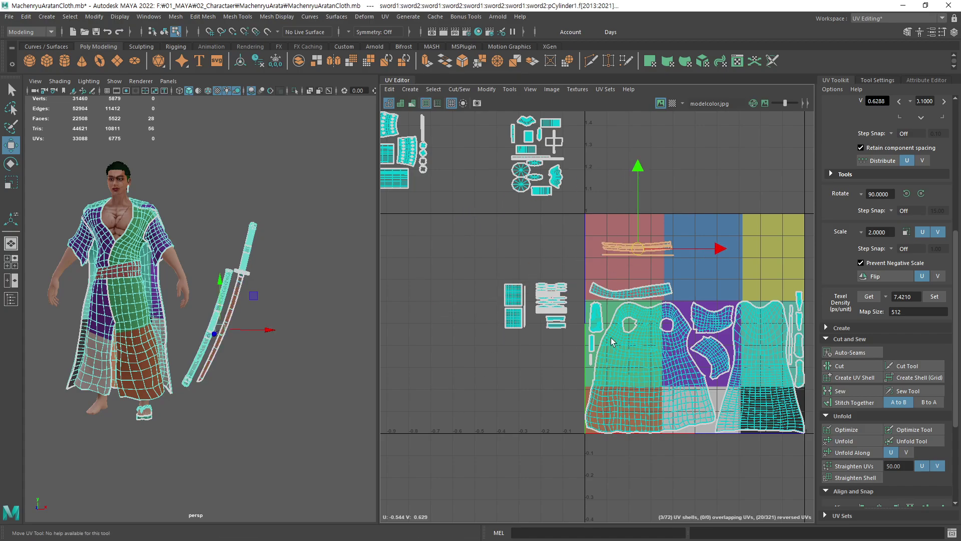
middle_click_drag(524, 357, 478, 373, "alt")
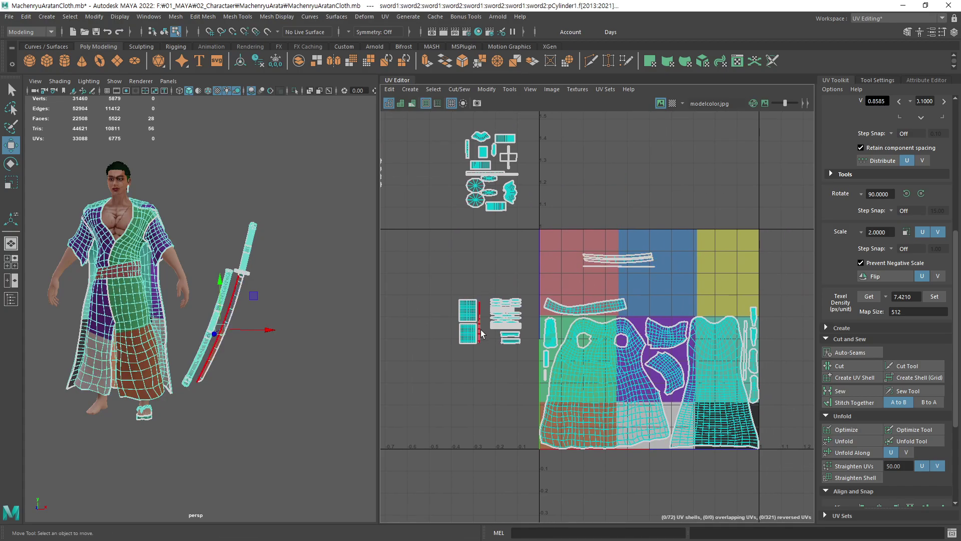
left_click(433, 430)
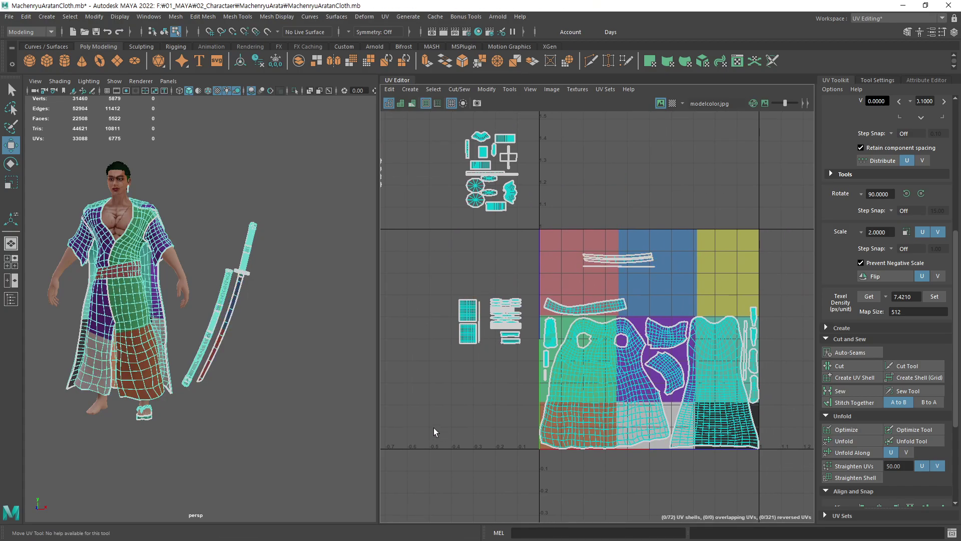
Scale the four sword blade shells up together
left_click(483, 343)
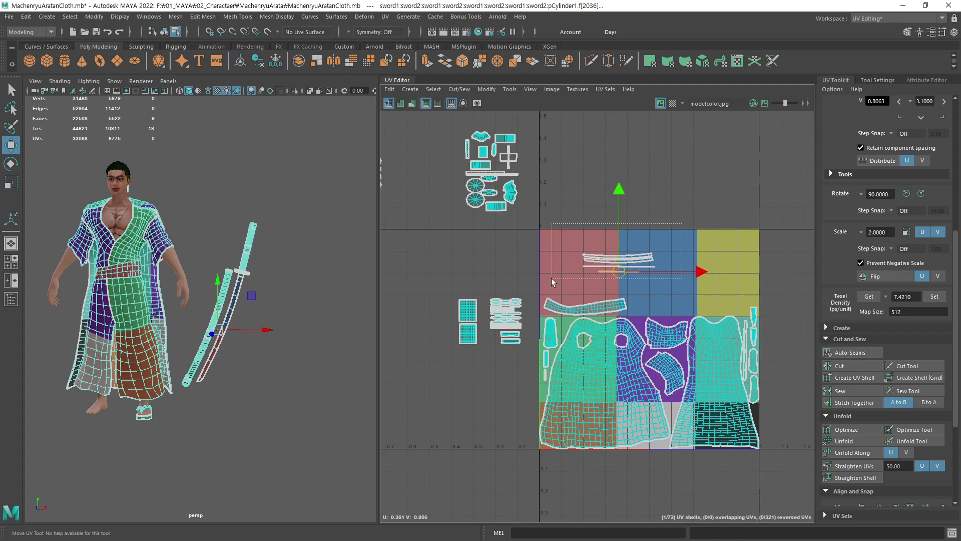
left_click_drag(553, 279, 553, 279)
key("r")
mouse_move(549, 332)
middle_mouse_down()
mouse_move(709, 338)
mouse_move(699, 350)
middle_mouse_up()
key("w")
scroll(803, 331, "up", 2)
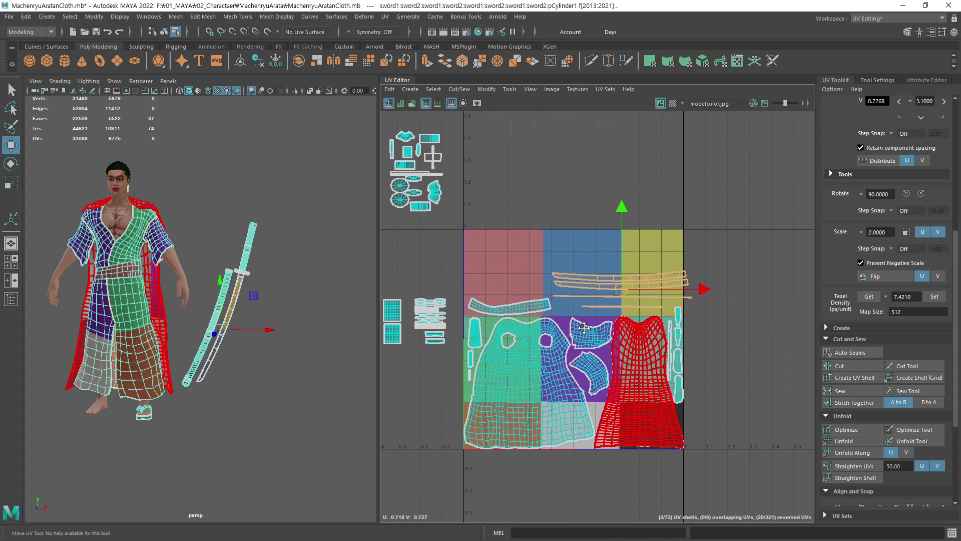
scroll(810, 331, "up", 3)
middle_click_drag(781, 331, 827, 334, "alt")
Reposition the short and long thin strips, slightly widening the long strip
left_click(649, 282)
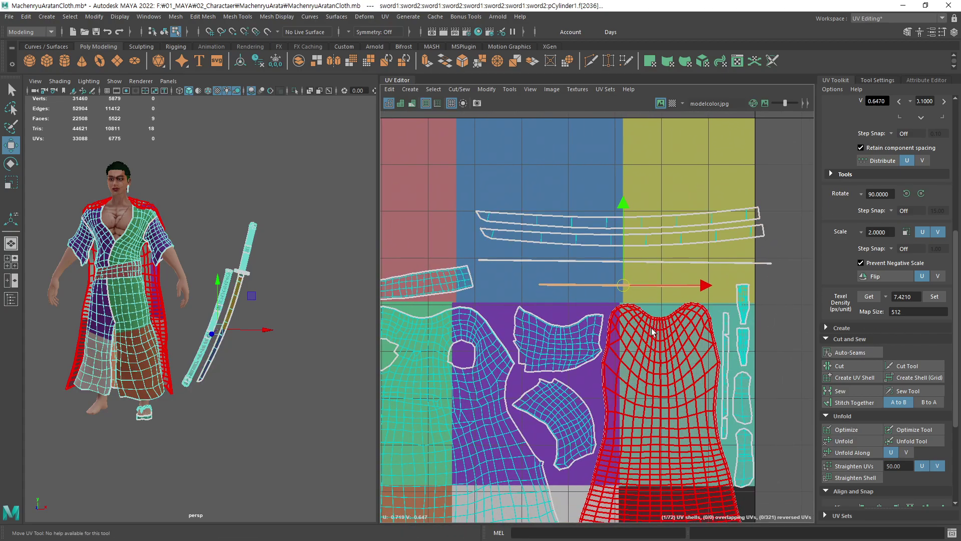
middle_click_drag(647, 325, 647, 339)
left_click(672, 261)
middle_click_drag(671, 309, 672, 333)
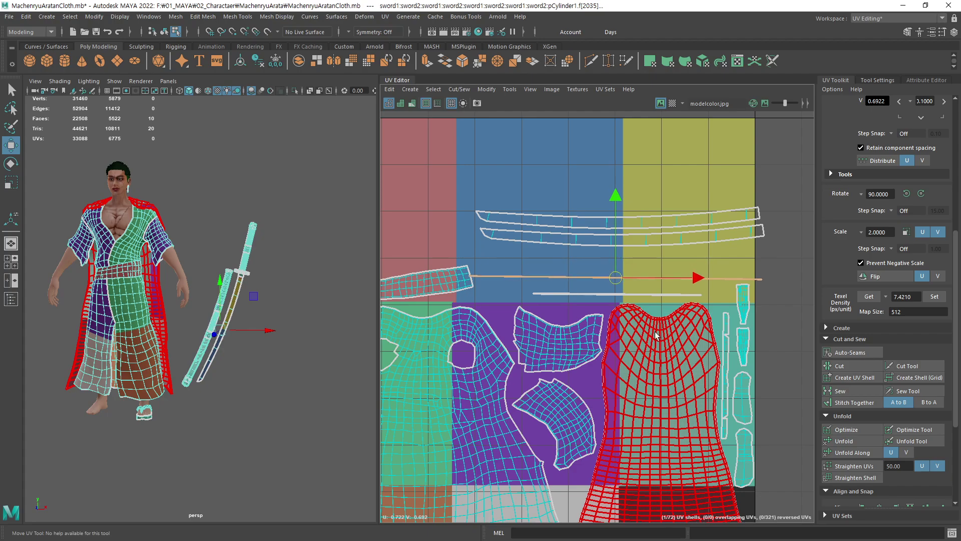
key("r")
middle_click_drag(717, 362, 721, 363)
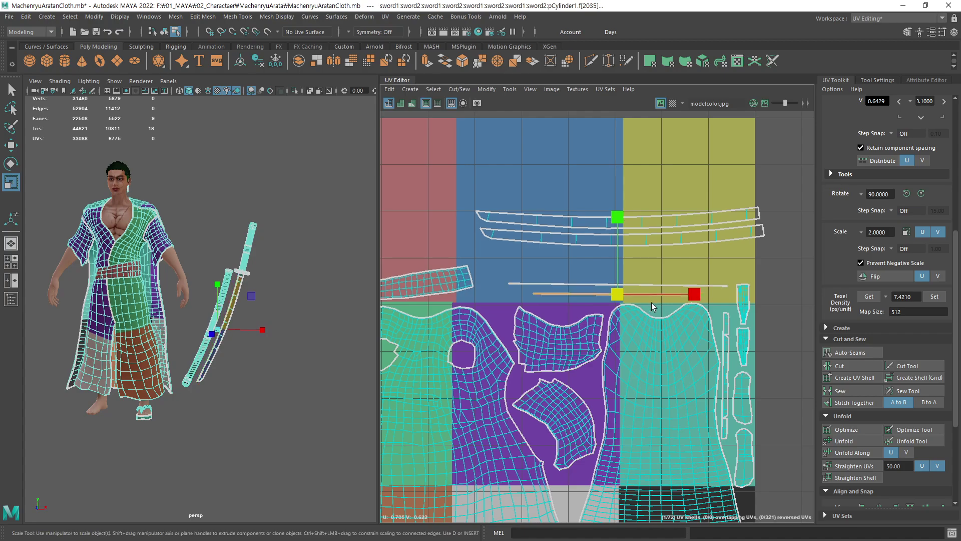
key("w")
middle_click_drag(666, 320, 653, 302)
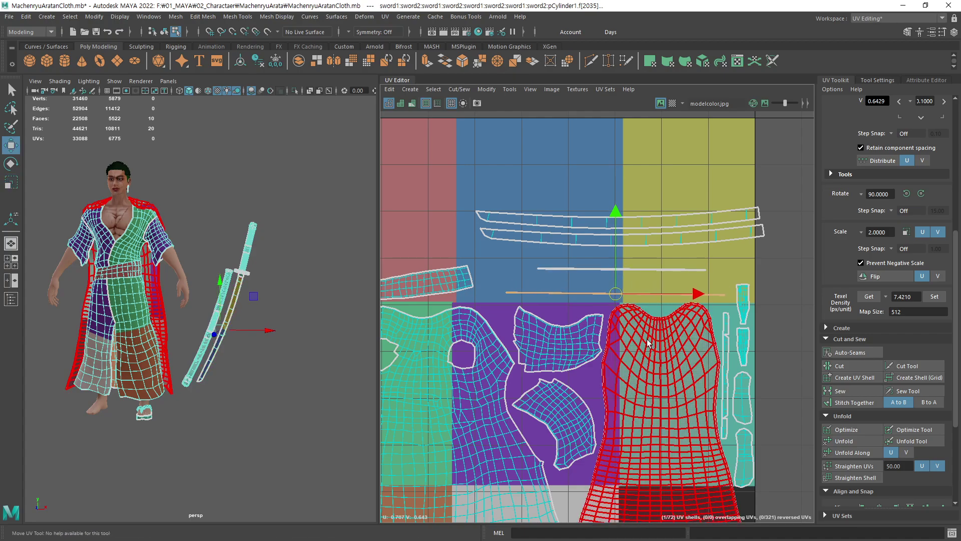
left_click_drag(647, 271, 668, 288)
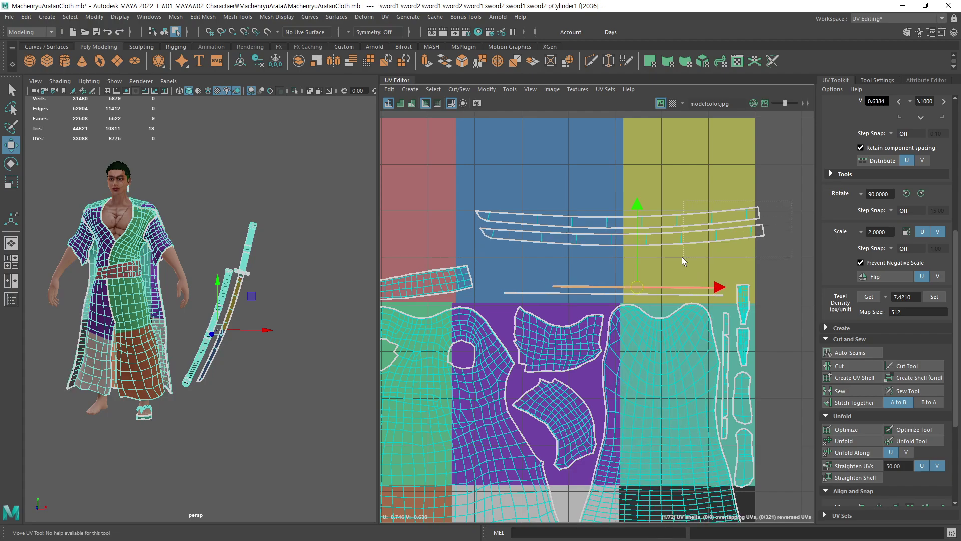
Lower the two long blade strips into horizontal alignment, then deselect
left_click_drag(681, 240, 671, 258)
middle_click_drag(631, 326, 634, 342)
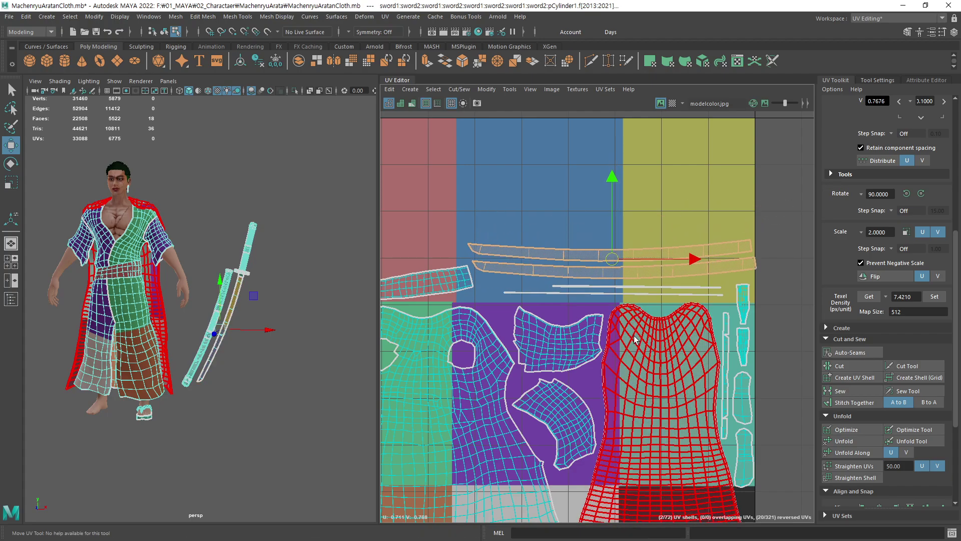
key("r")
key("w")
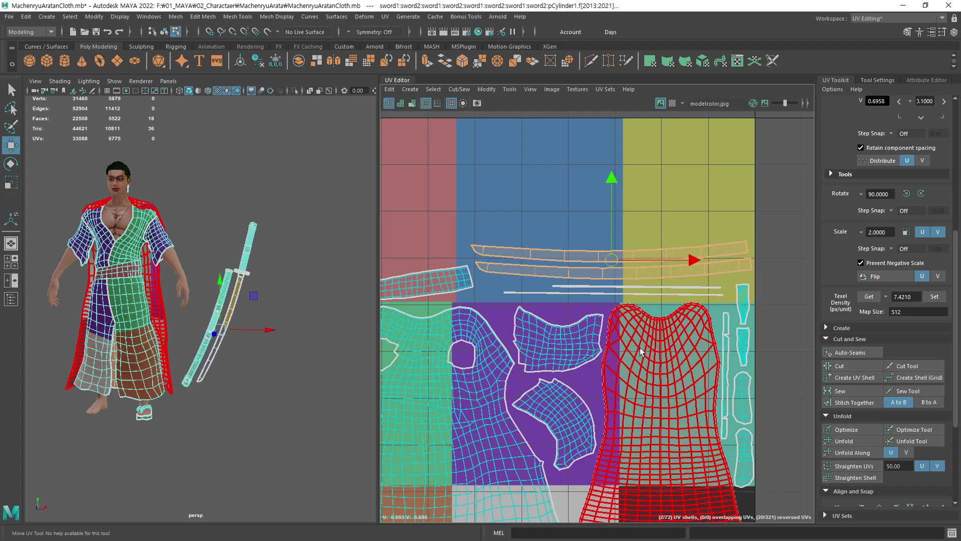
left_click(693, 253)
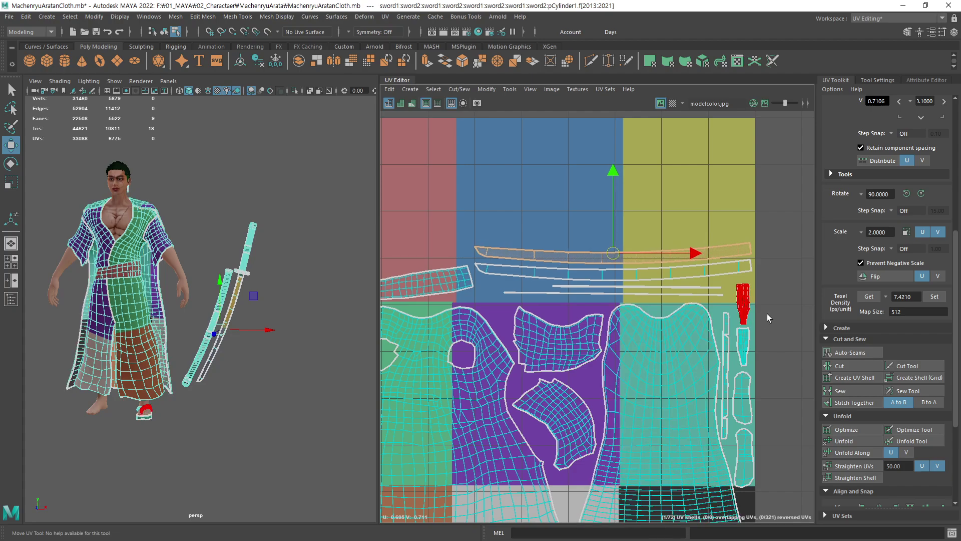
left_click(759, 324)
middle_click_drag(507, 389, 650, 378, "alt")
Move the small sword shells from left of the tile to the top of the yellow area
key("a")
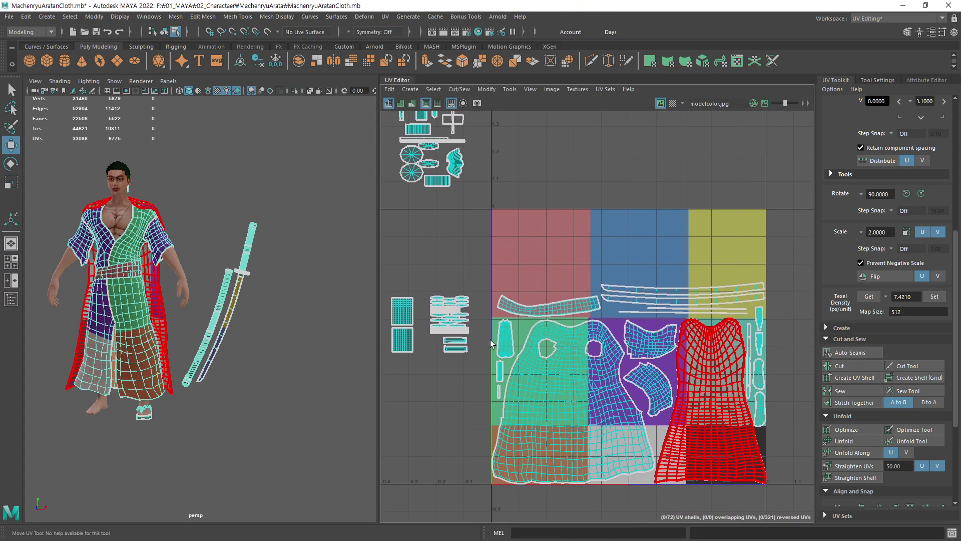
mouse_move(459, 310)
middle_mouse_down("alt")
mouse_move(481, 296)
mouse_move(556, 292)
middle_mouse_up("alt")
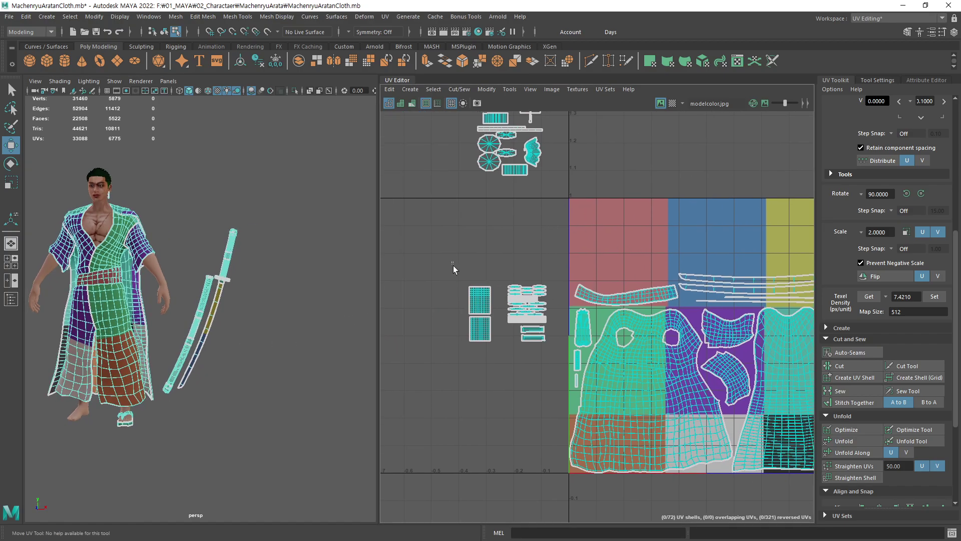
left_click_drag(452, 265, 493, 359)
mouse_move(522, 378)
middle_mouse_down("alt")
mouse_move(440, 388)
mouse_move(762, 328)
mouse_move(777, 334)
middle_mouse_up("alt")
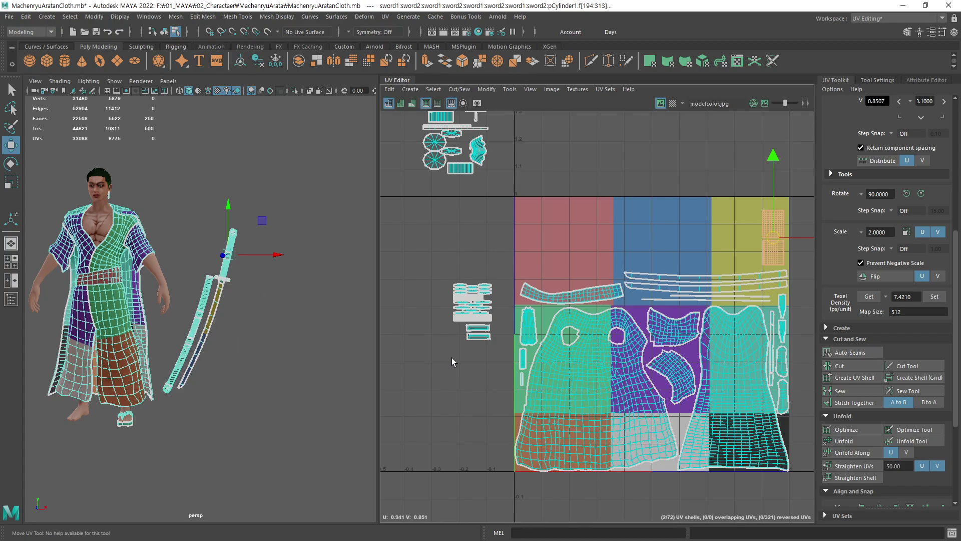
left_click_drag(495, 353, 479, 335)
middle_click_drag(574, 361, 506, 383, "alt")
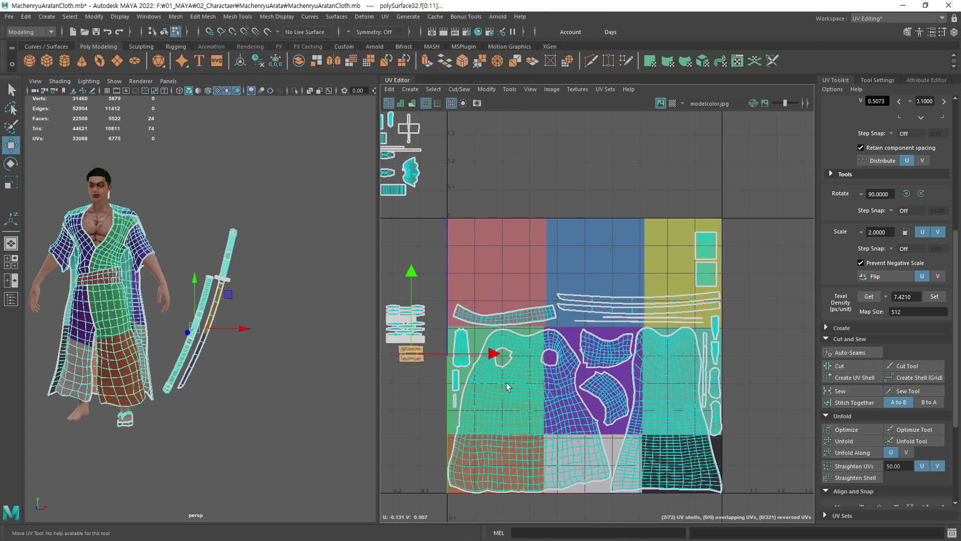
mouse_move(392, 430)
middle_mouse_down()
mouse_move(672, 287)
mouse_move(634, 302)
middle_mouse_up()
Shrink the upper grid shell and move both grid shells down and right
scroll(671, 326, "up", 3)
scroll(604, 225, "up", 2)
left_click(597, 258)
key("r")
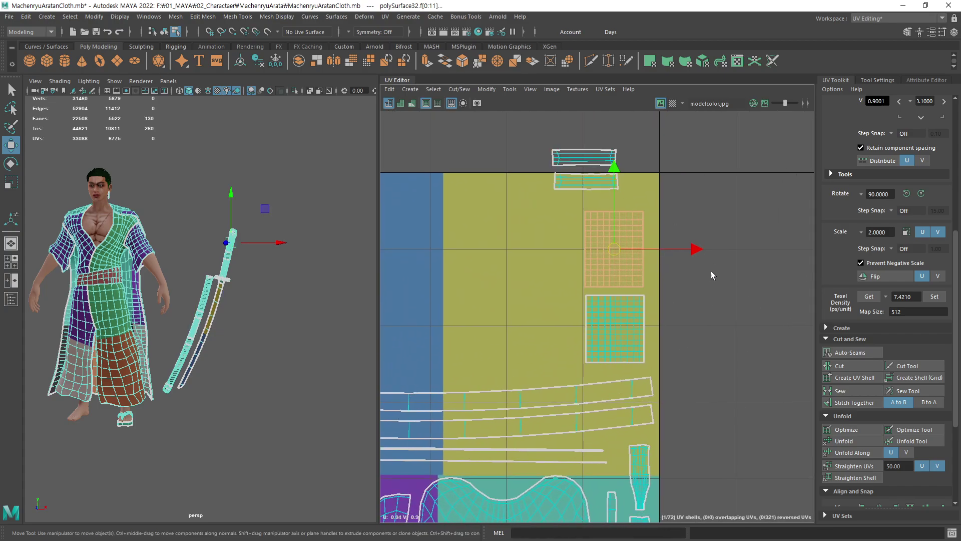
middle_click_drag(704, 295, 674, 328)
left_click(615, 328)
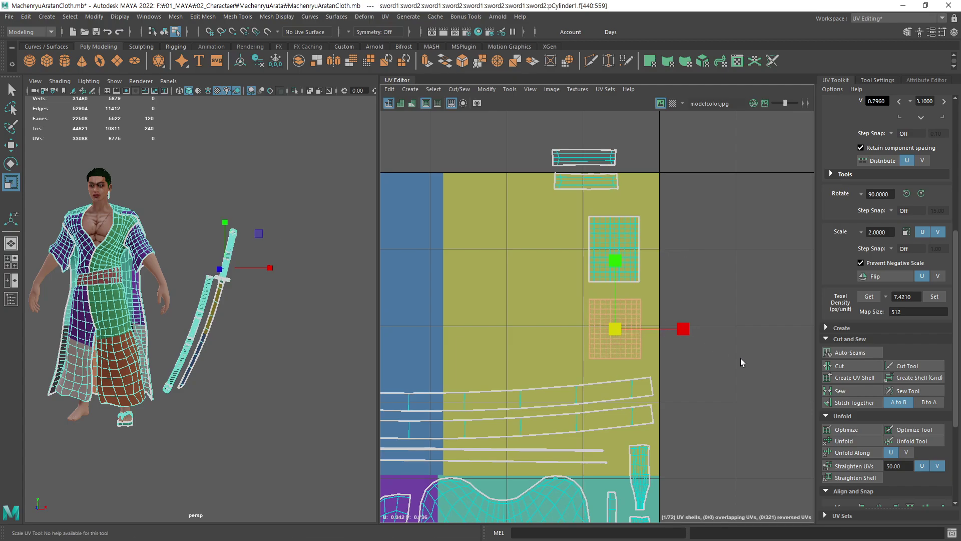
key("w")
middle_click_drag(691, 381, 701, 381)
left_click(616, 245)
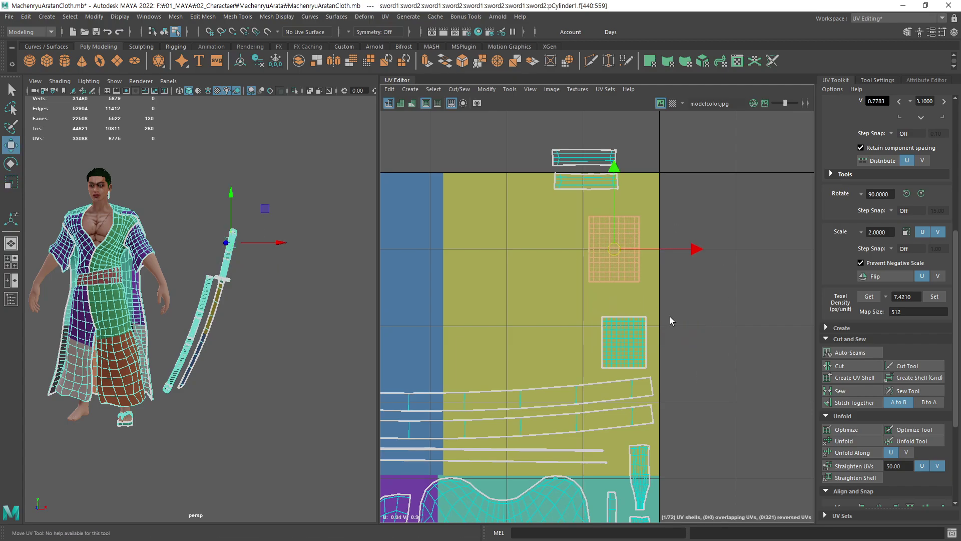
middle_click_drag(669, 316, 701, 372)
key("r")
key("w")
Rotate the two small top shells 90 degrees into the tile corner and clear the selection
left_click_drag(657, 145, 571, 186)
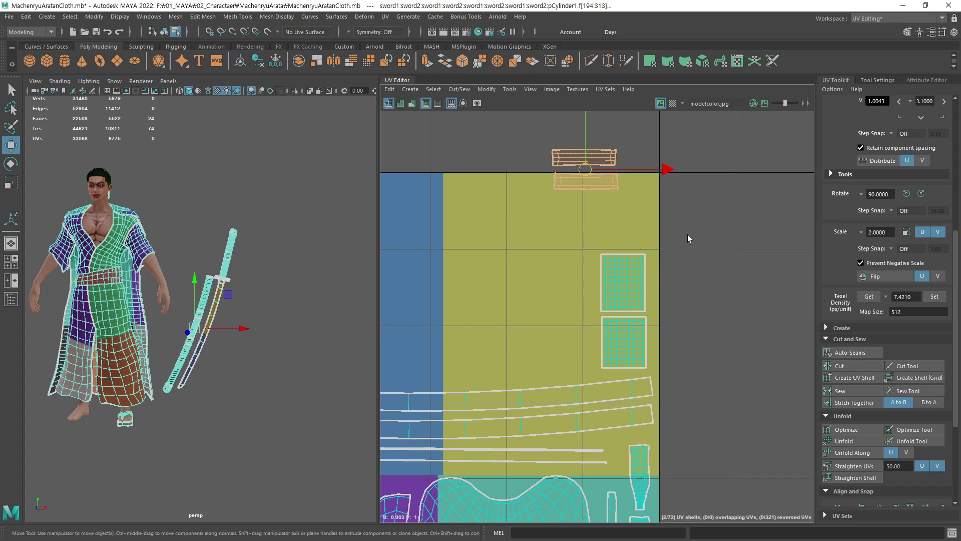
left_click(921, 194)
middle_click_drag(716, 302, 695, 368)
scroll(708, 317, "down", 1)
scroll(700, 315, "down", 1)
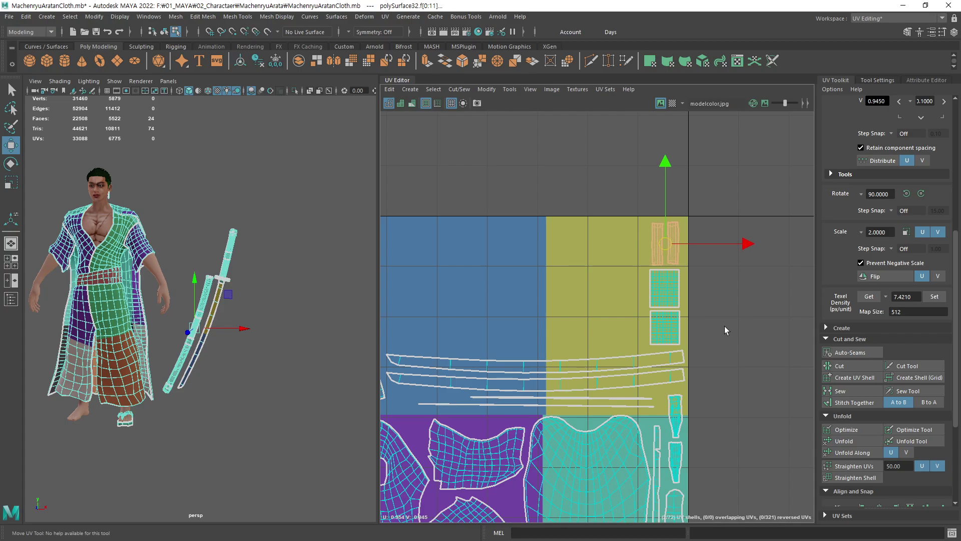
left_click(674, 256, "ctrl")
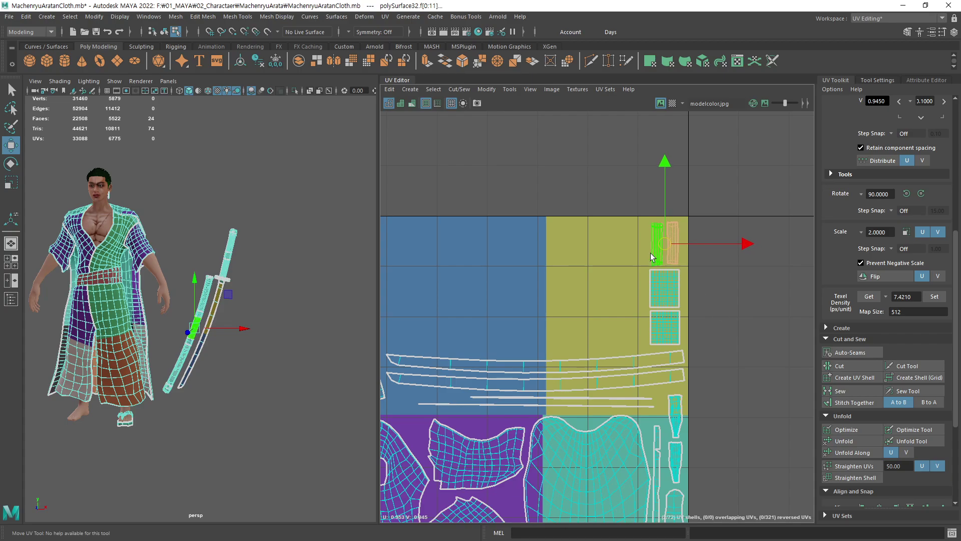
left_click(735, 342)
left_click_drag(255, 345, 281, 338, "alt")
Move the small shell stack from left of the tile into the yellow area
middle_click_drag(516, 305, 600, 298, "alt")
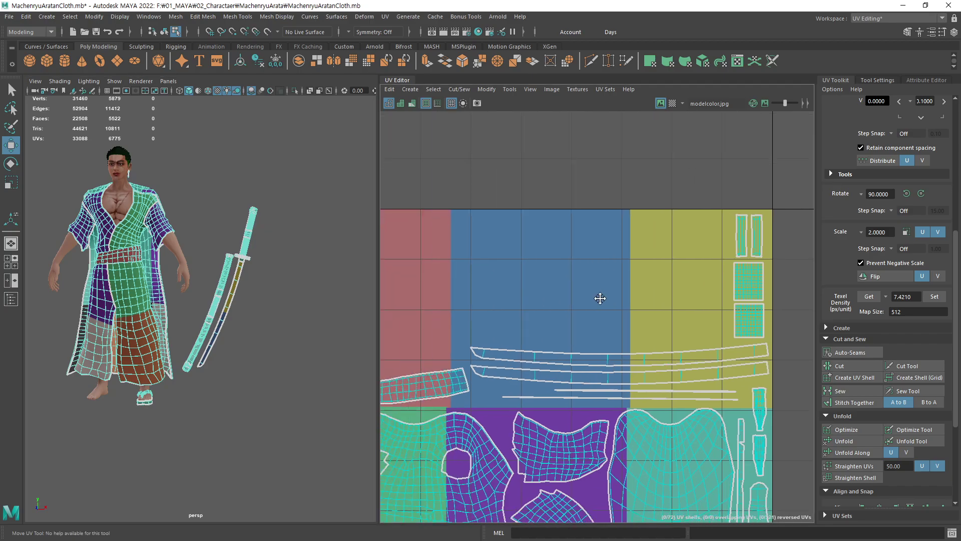
scroll(600, 298, "down", 1)
left_click(465, 360)
scroll(443, 338, "down", 2)
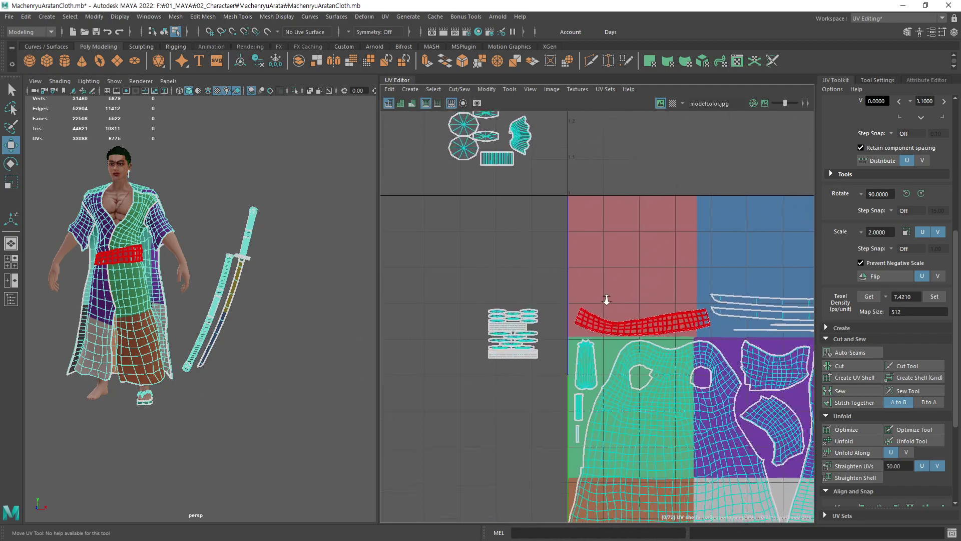
scroll(443, 339, "up", 1)
middle_click_drag(540, 306, 470, 301, "alt")
left_click(470, 301)
left_click_drag(471, 293, 379, 379)
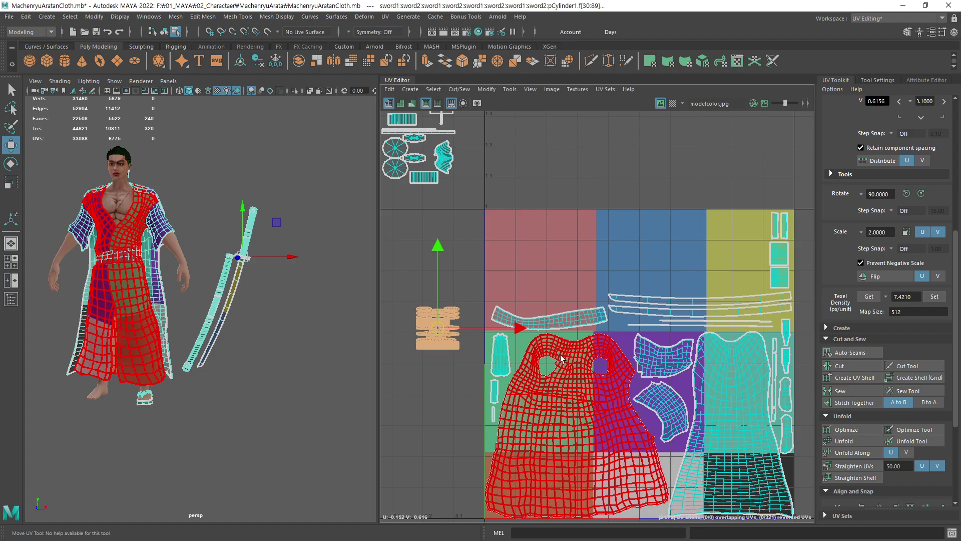
scroll(428, 387, "up", 2)
scroll(429, 387, "down", 2)
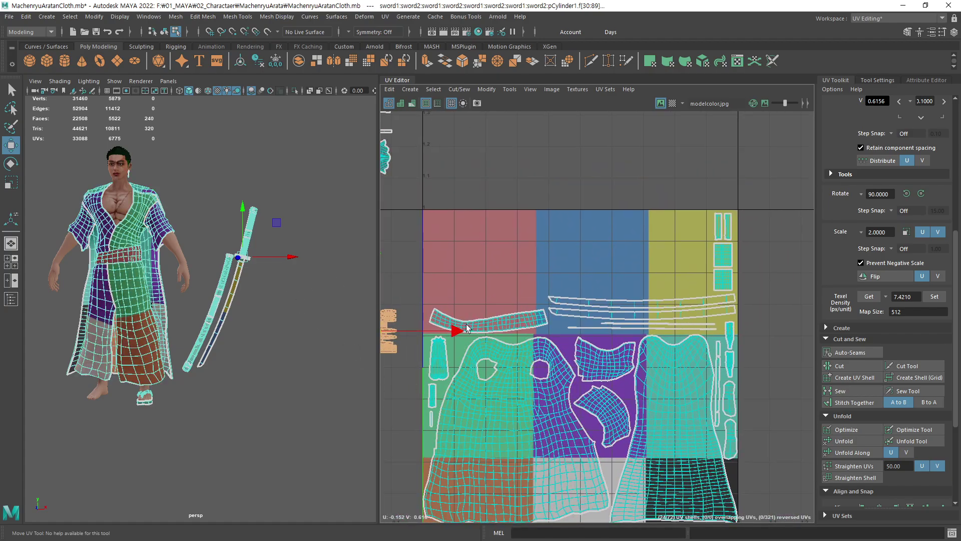
middle_click_drag(429, 387, 435, 384, "alt")
middle_click_drag(482, 418, 771, 347)
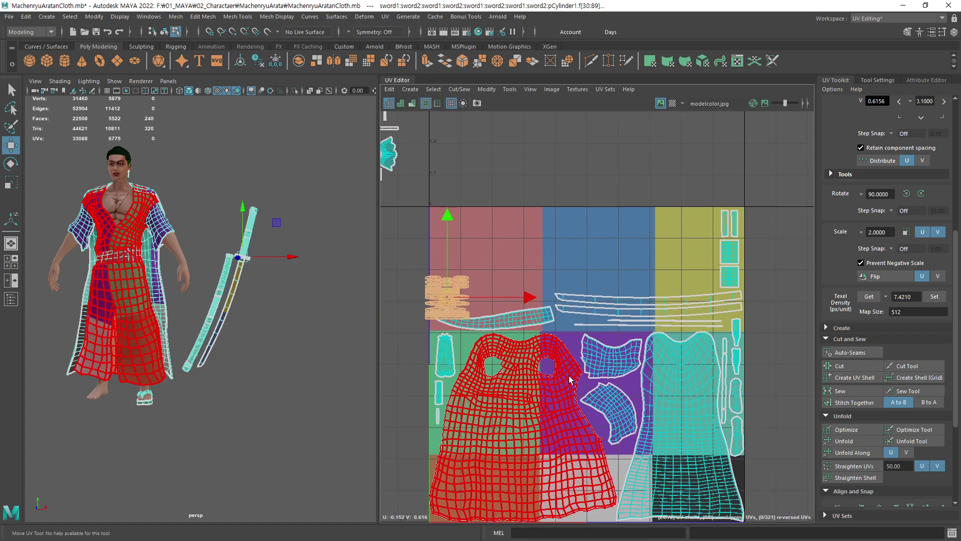
left_click(779, 358)
Select all loose sword shells above the tile and set texel density 7.421 at map size 512
middle_click_drag(423, 246, 591, 339, "alt")
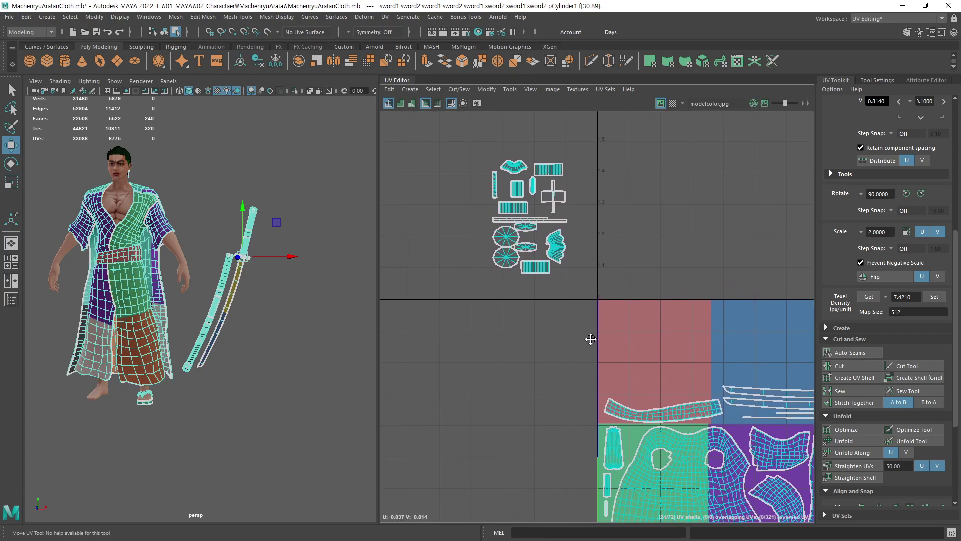
left_click(533, 266)
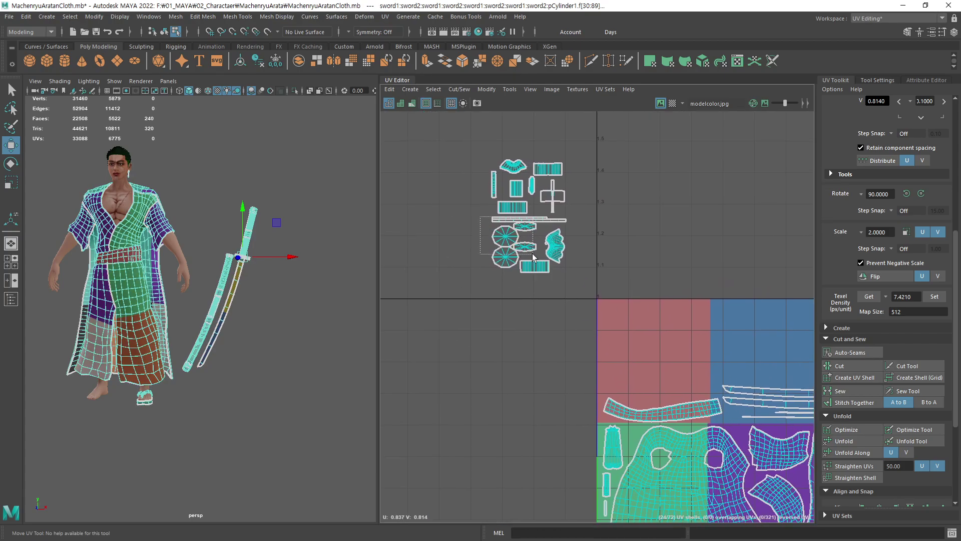
left_click_drag(479, 219, 538, 275)
mouse_move(587, 297)
middle_mouse_down("alt")
mouse_move(658, 344)
mouse_move(548, 317)
mouse_move(666, 328)
mouse_move(616, 313)
mouse_move(640, 348)
middle_mouse_up("alt")
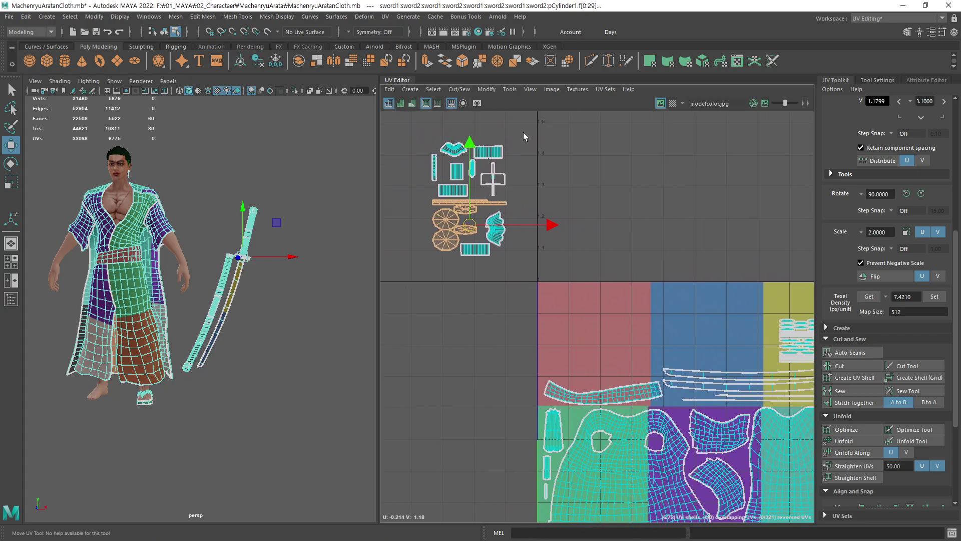
left_click_drag(410, 246, 410, 267)
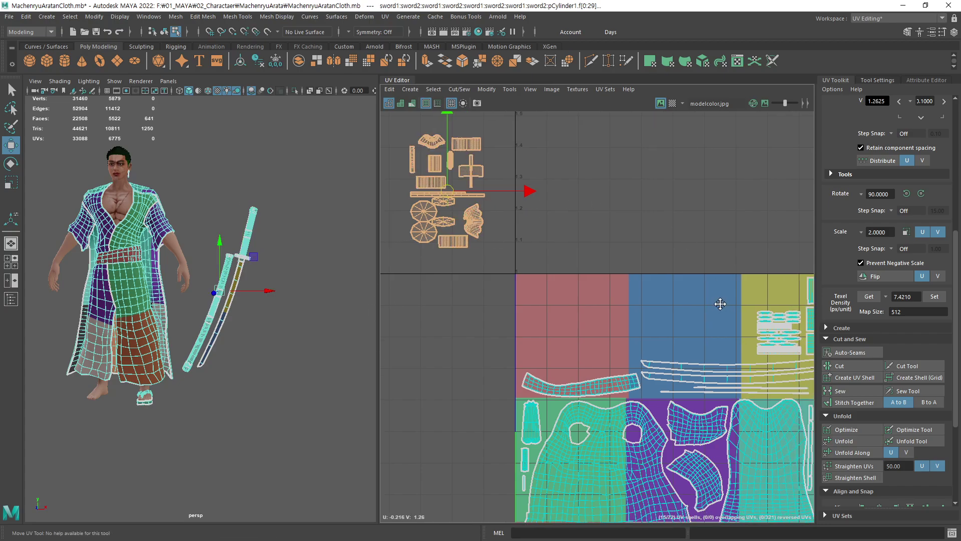
mouse_move(719, 300)
middle_mouse_down("alt")
mouse_move(678, 281)
mouse_move(478, 317)
mouse_move(669, 289)
mouse_move(701, 354)
middle_mouse_up("alt")
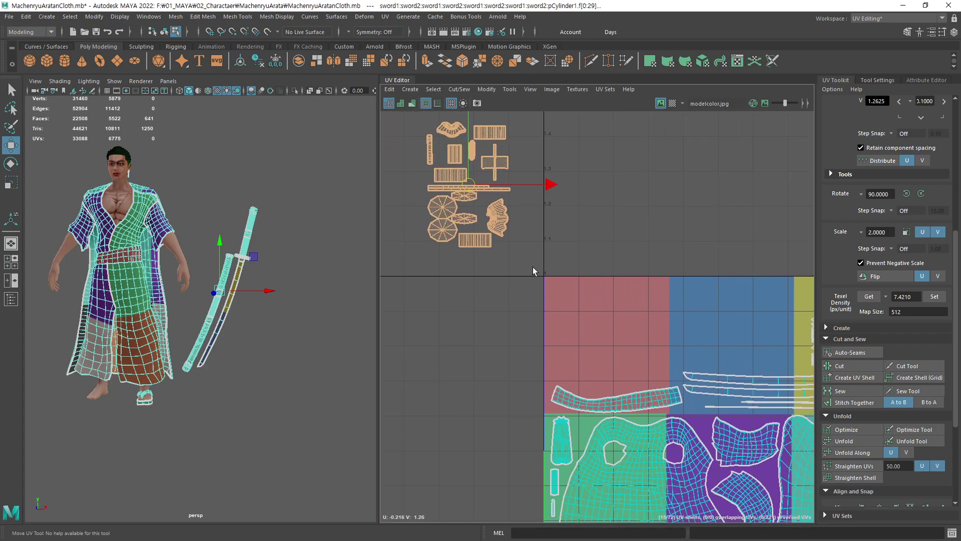
middle_click_drag(590, 270, 642, 343, "alt")
left_click(934, 298)
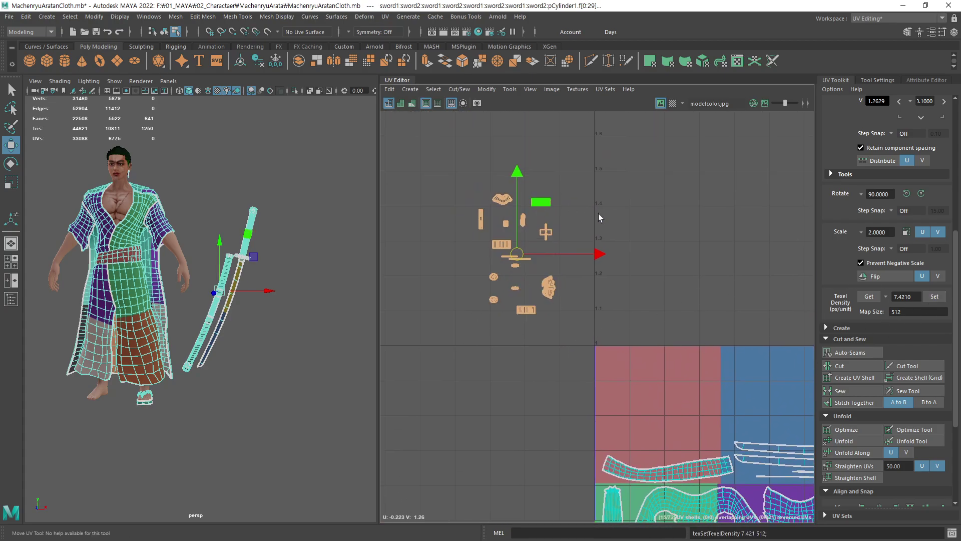
Move the 15 rescaled sword shells into the 0–1 tile
right_click_drag(482, 332, 605, 330, "alt")
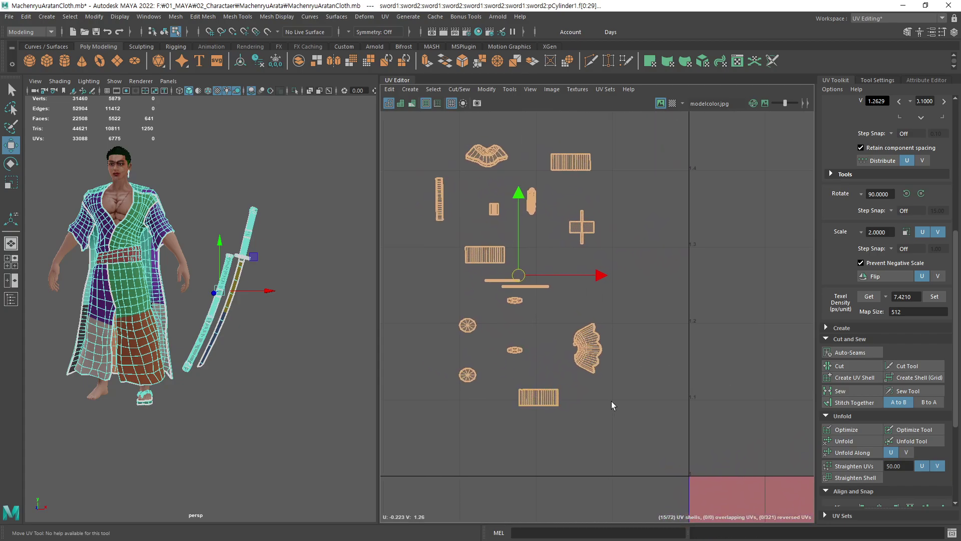
left_click(587, 348)
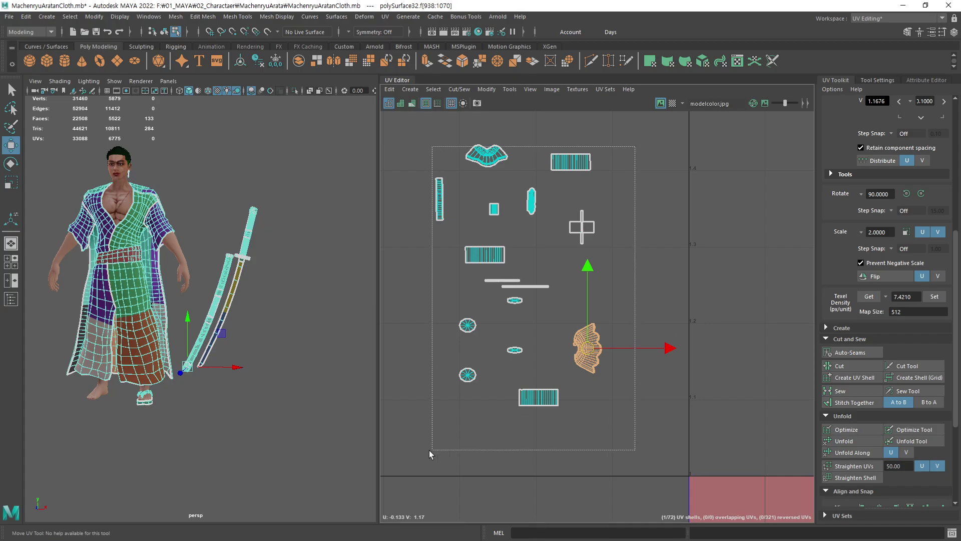
left_click_drag(631, 163, 395, 434)
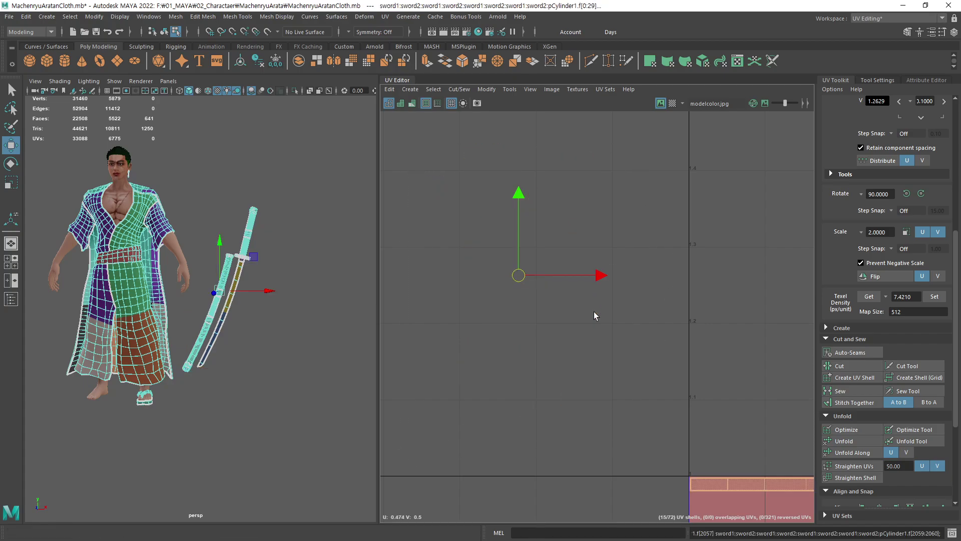
middle_click_drag(639, 375, 684, 290, "alt")
right_click_drag(684, 290, 531, 383, "alt")
middle_click_drag(531, 383, 381, 215, "alt")
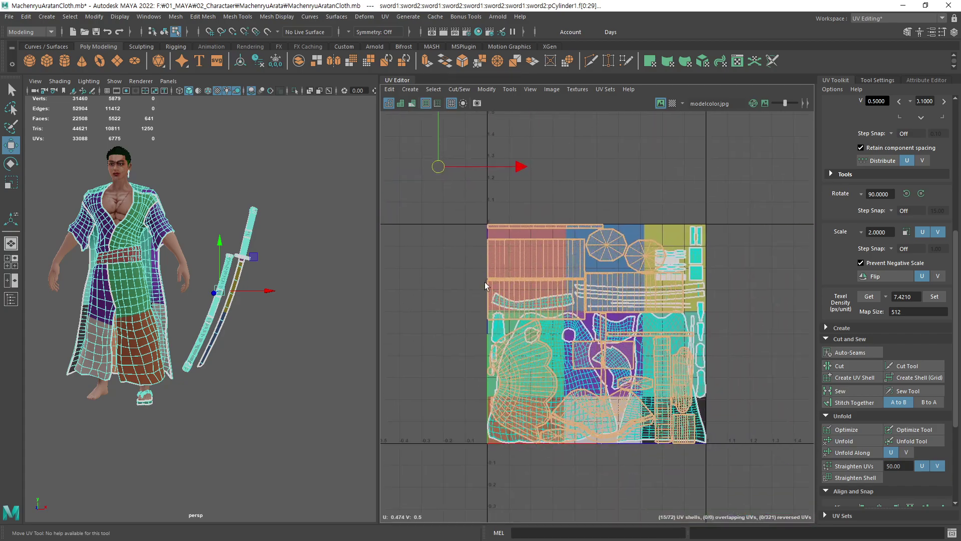
Shrink the selected sword shell cluster and bring it down into the tile
middle_click_drag(645, 328, 753, 239)
key("r")
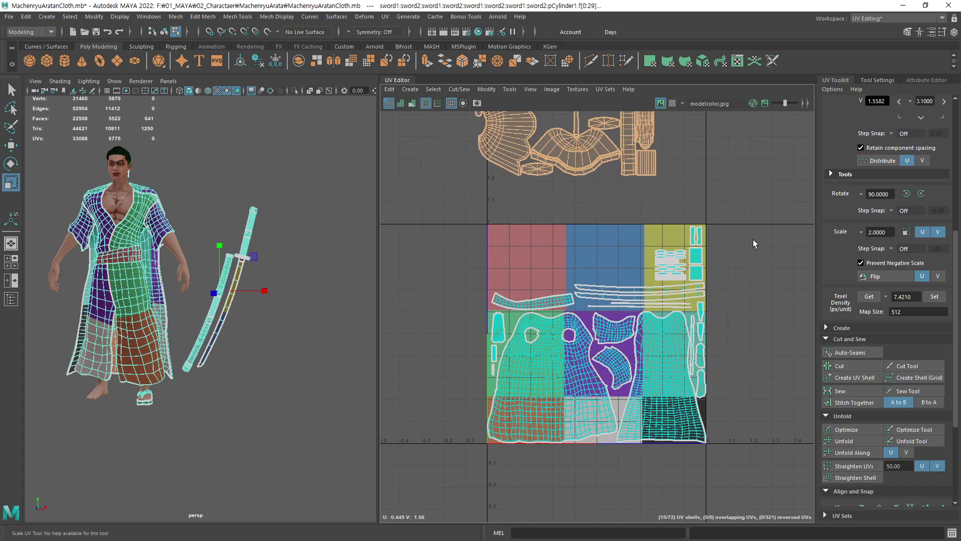
mouse_move(624, 169)
middle_mouse_down()
mouse_move(737, 197)
mouse_move(716, 226)
middle_mouse_up()
key("r")
key("w")
middle_click_drag(477, 249, 612, 340)
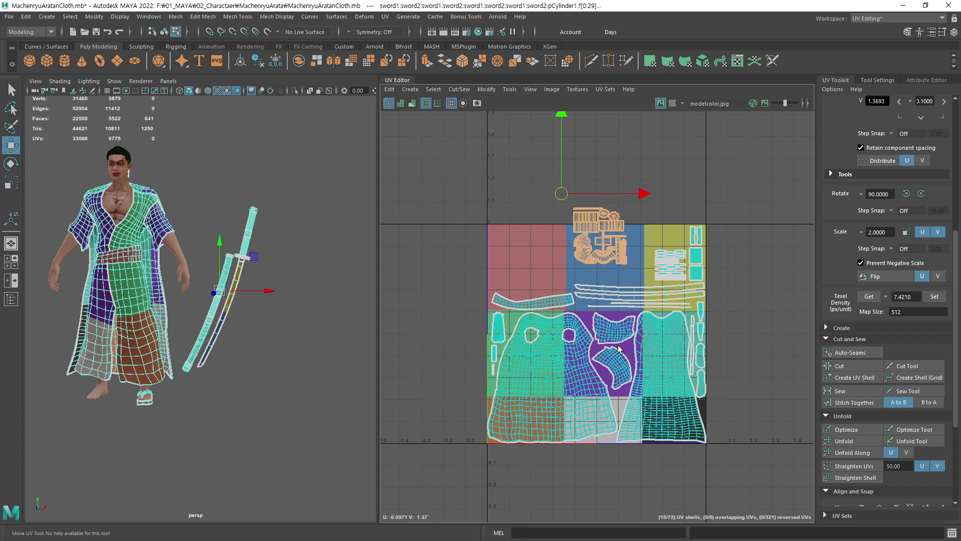
scroll(751, 253, "up", 3)
scroll(549, 304, "up", 2)
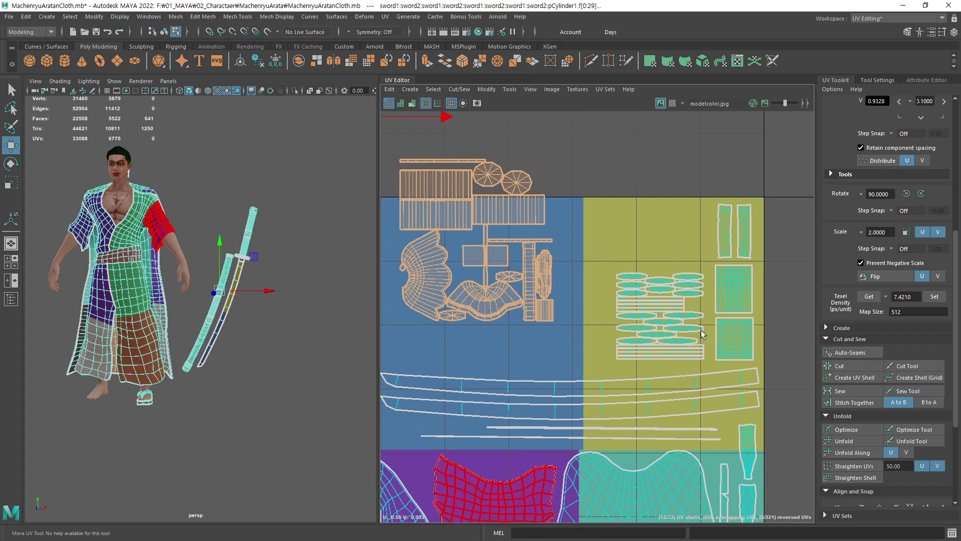
Shrink the cluster further and place it in the blue area above the blade strips
key("r")
middle_click_drag(696, 236, 651, 270)
key("w")
middle_click_drag(545, 262, 682, 382)
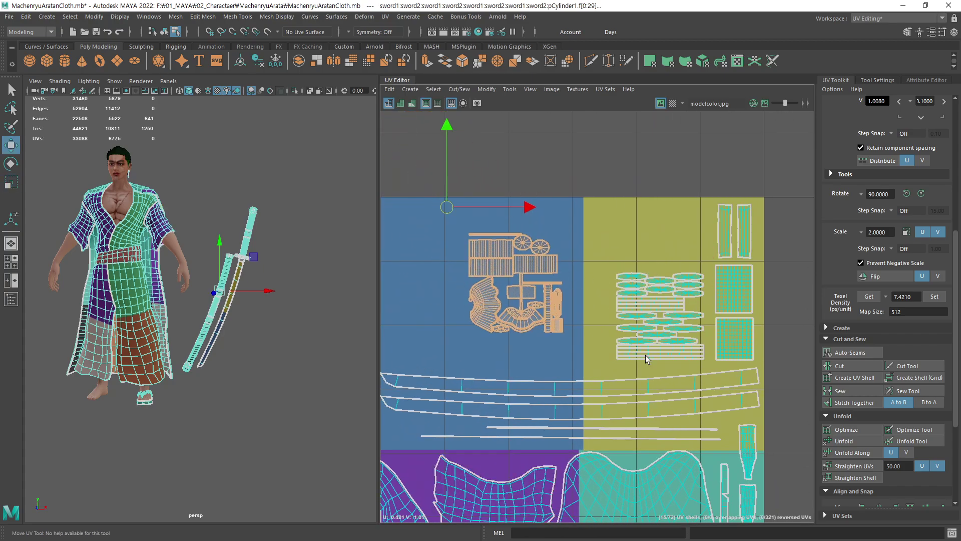
key("r")
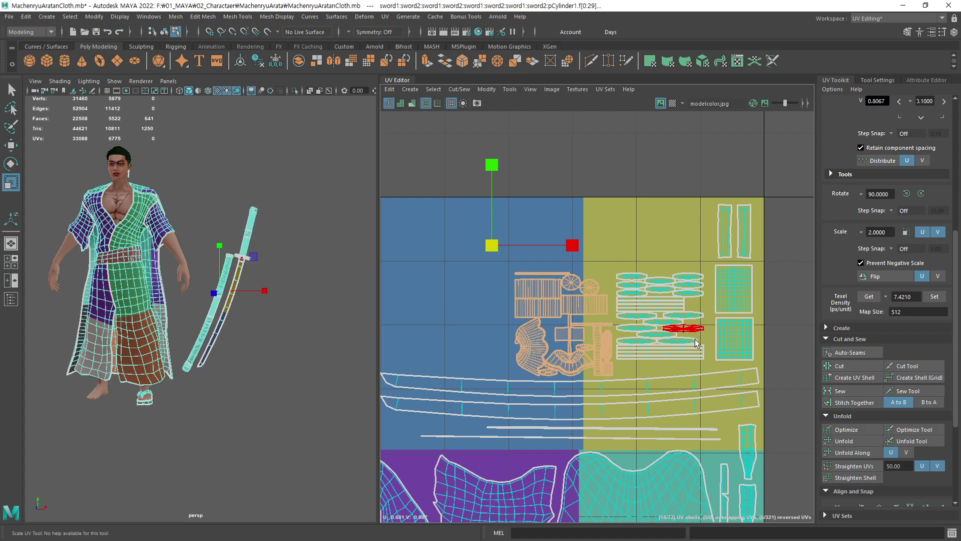
middle_click_drag(691, 334, 691, 338)
key("w")
scroll(483, 369, "down", 3)
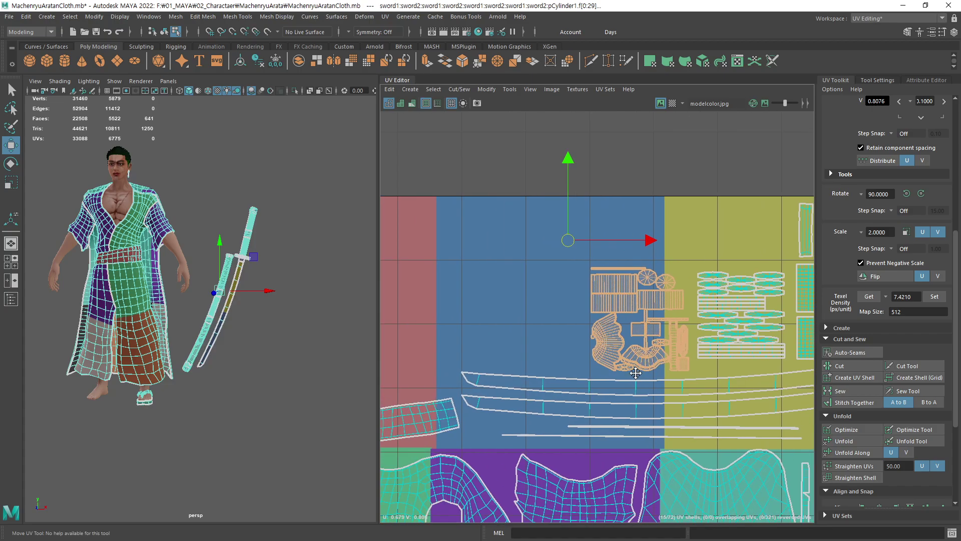
middle_click_drag(492, 322, 731, 305, "alt")
scroll(486, 308, "down", 3)
Select the remaining loose shells above the tile and move them toward it
middle_click_drag(487, 308, 668, 341, "alt")
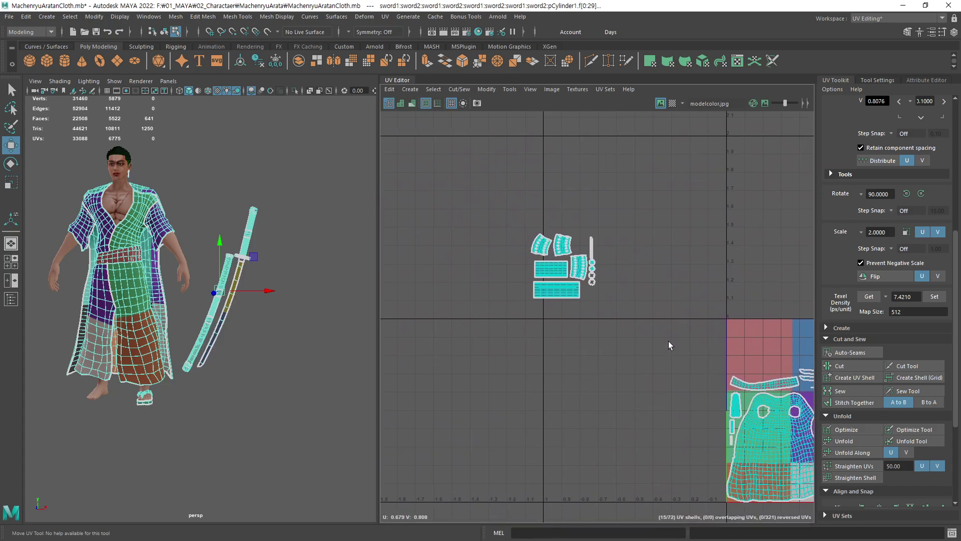
left_click_drag(508, 294, 508, 293)
scroll(683, 355, "up", 2)
scroll(629, 330, "up", 2)
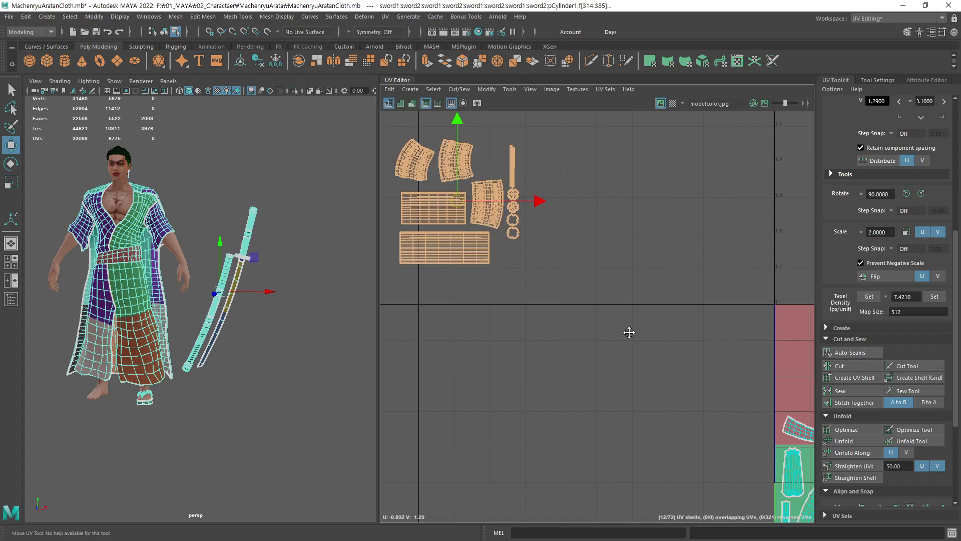
scroll(555, 353, "up", 2)
middle_click_drag(554, 352, 632, 406)
scroll(592, 361, "down", 1)
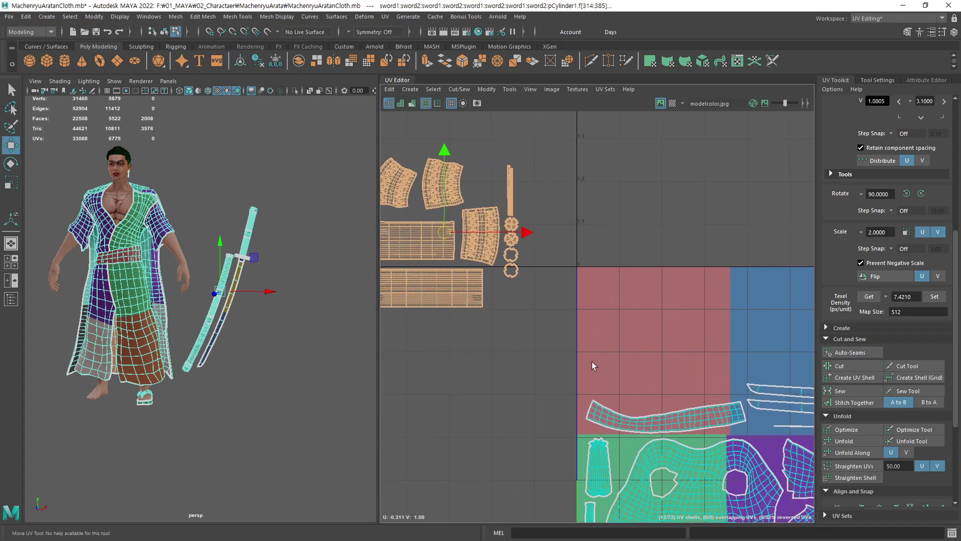
mouse_move(536, 339)
middle_mouse_down("alt")
mouse_move(467, 369)
mouse_move(604, 414)
mouse_move(660, 387)
mouse_move(639, 399)
mouse_move(648, 393)
middle_mouse_up("alt")
Scale the remaining shells down to fit the top-left red area
key("r")
key("w")
key("r")
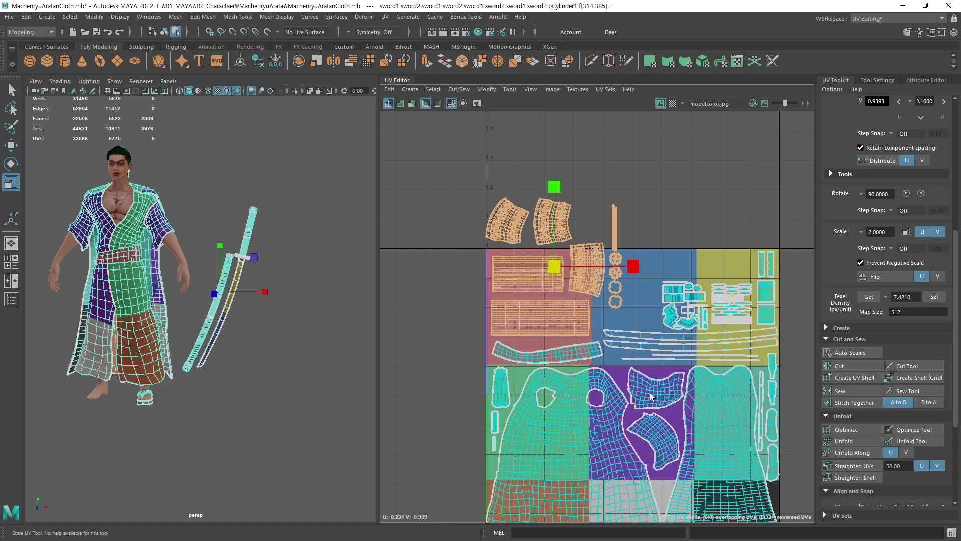
middle_click_drag(536, 375, 519, 375, "alt")
right_click_drag(519, 374, 516, 386, "alt")
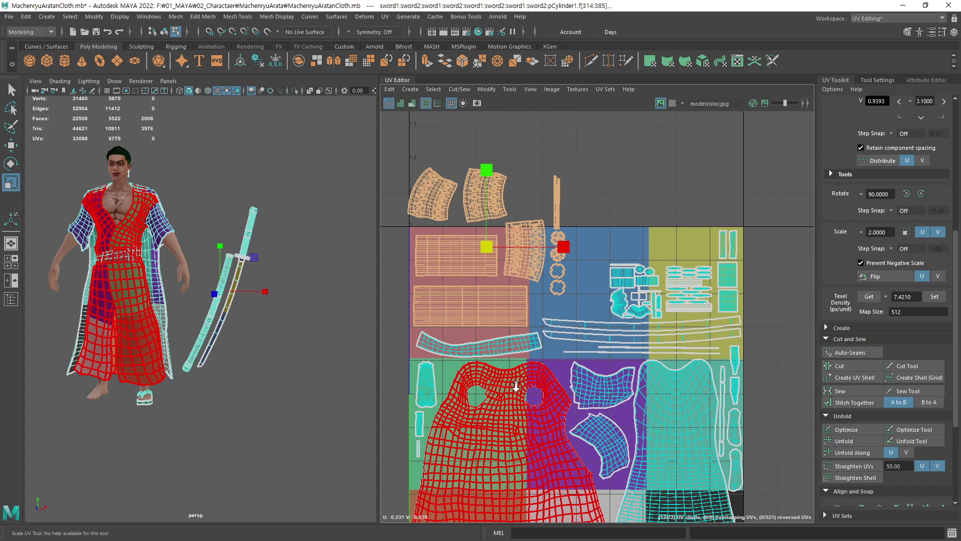
scroll(548, 379, "down", 2)
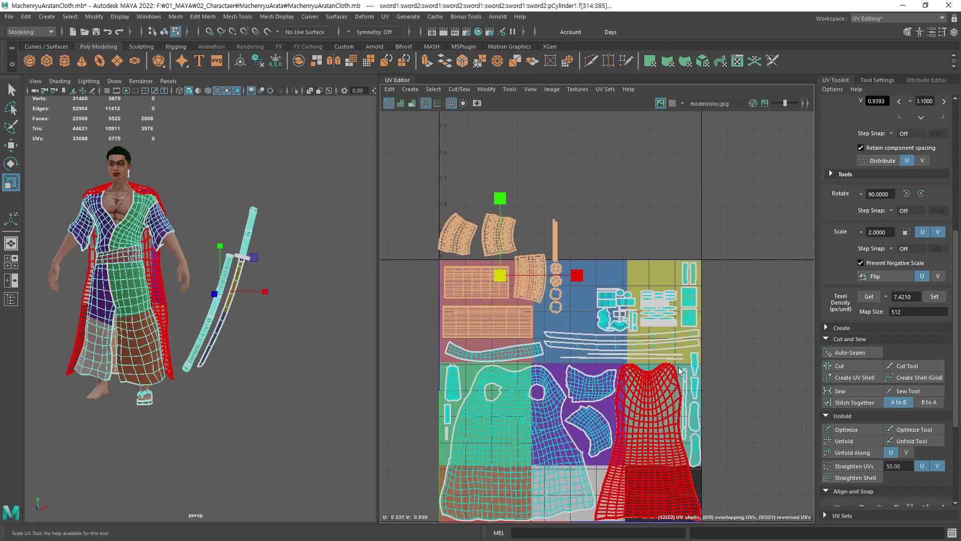
mouse_move(725, 231)
middle_mouse_down()
mouse_move(696, 240)
mouse_move(673, 311)
middle_mouse_up()
key("w")
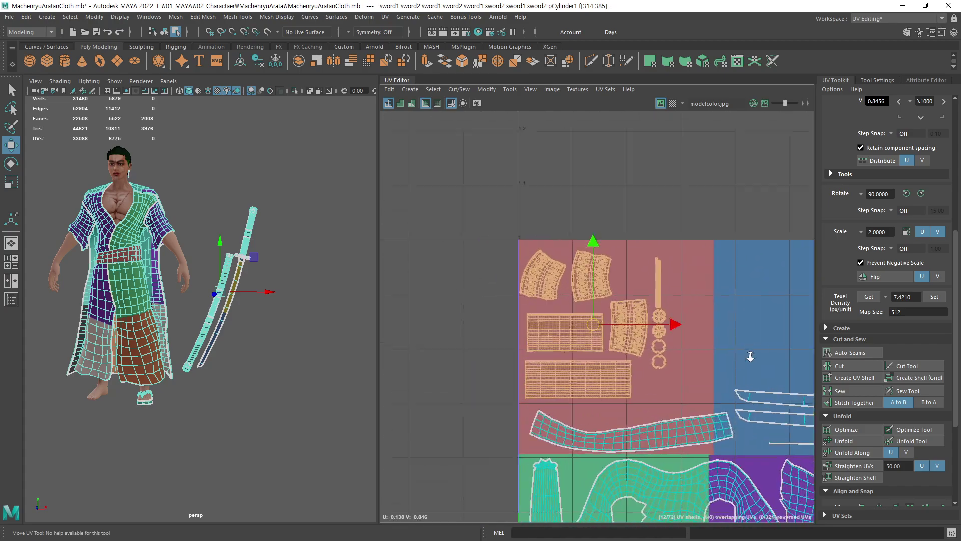
Move the sword shell column to the red area's edge and reposition an orange shell
scroll(486, 317, "up", 5)
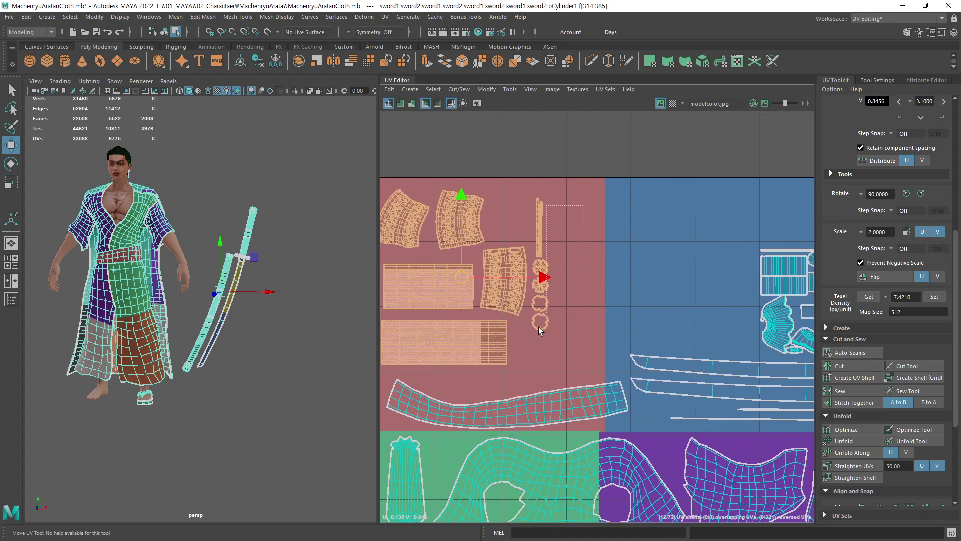
left_click_drag(529, 344, 531, 345)
middle_click_drag(551, 341, 545, 245)
left_click(503, 280)
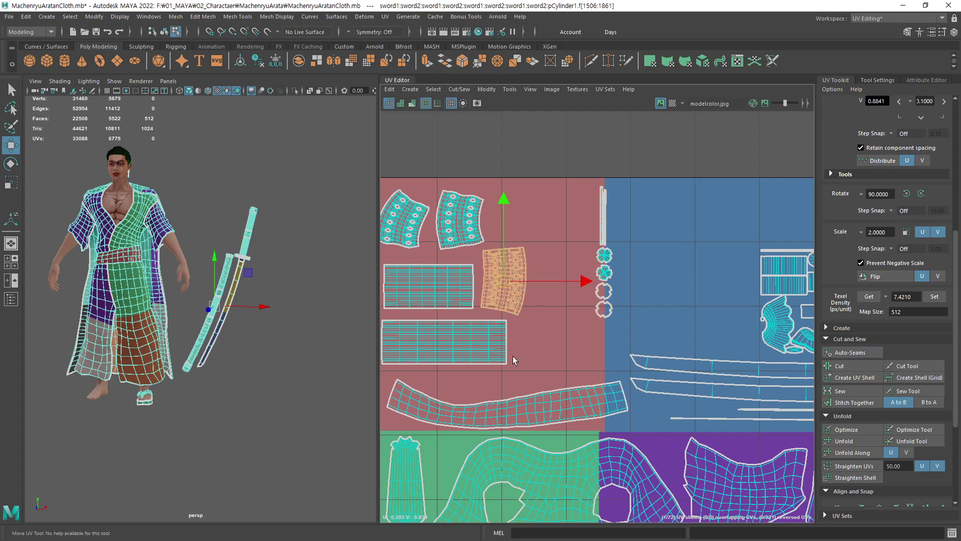
mouse_move(512, 356)
middle_mouse_down()
mouse_move(533, 305)
mouse_move(524, 294)
middle_mouse_up()
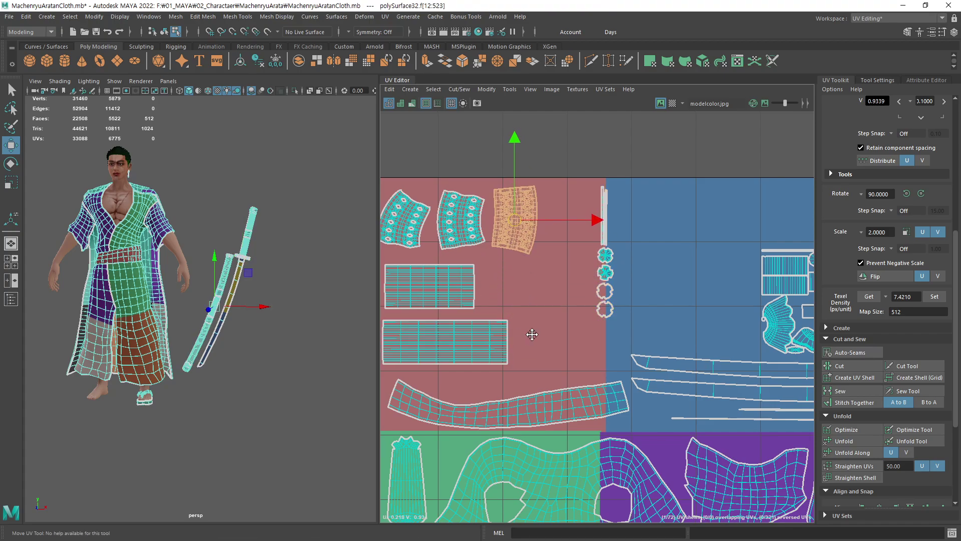
middle_click_drag(530, 333, 607, 295, "alt")
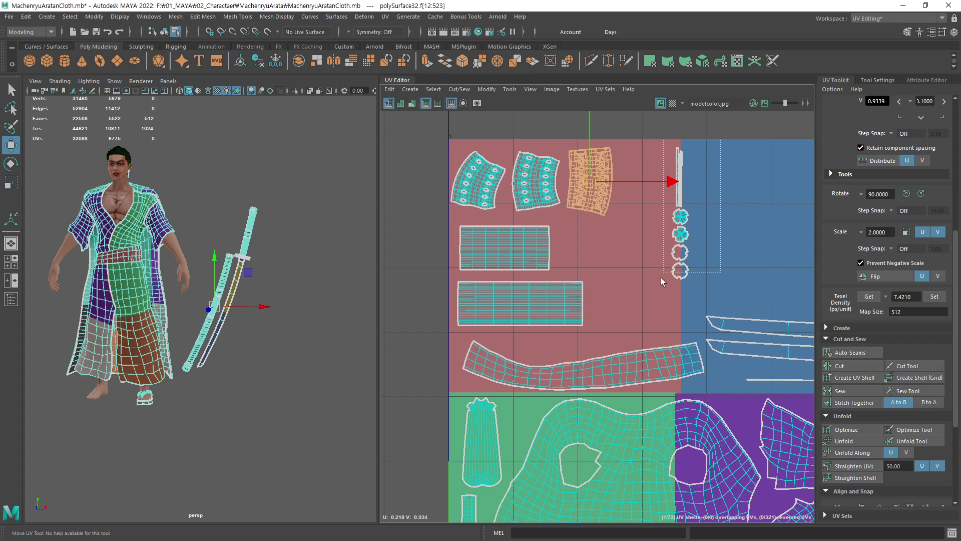
Rotate the narrow sword shell column 90° to horizontal inside the red area, above the curved strip
left_click_drag(661, 281, 661, 281)
left_click(906, 193)
middle_click_drag(766, 341, 632, 389)
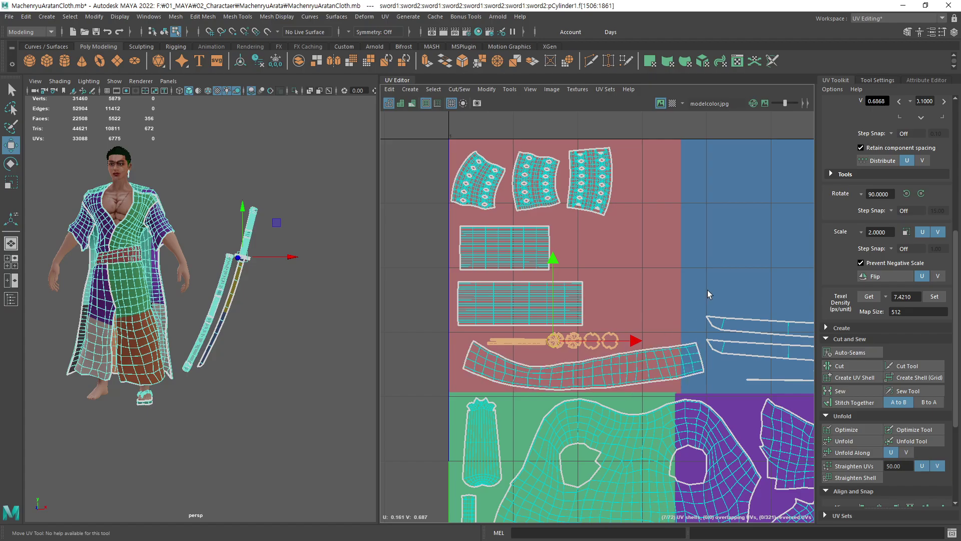
middle_click_drag(707, 290, 599, 275, "alt")
right_click_drag(598, 275, 483, 266, "alt")
scroll(611, 290, "down", 3)
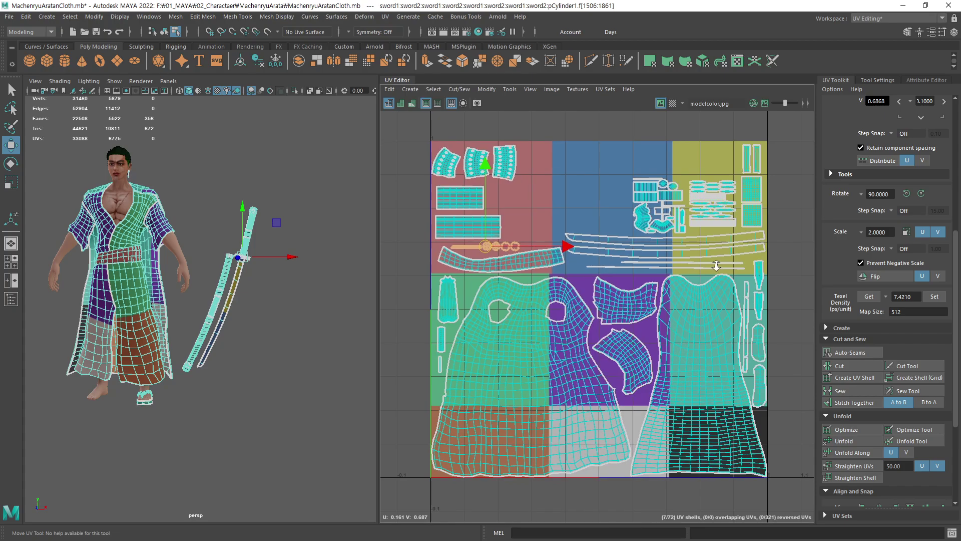
scroll(710, 277, "up", 1)
Check the coat shell, clear the selection, and return to object mode with F8
middle_click_drag(711, 277, 713, 278, "alt")
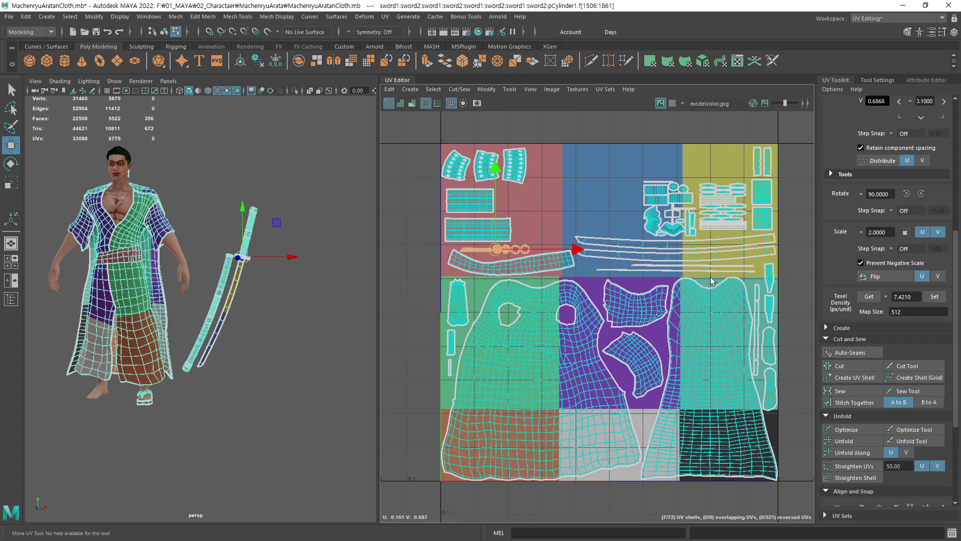
left_click(710, 278)
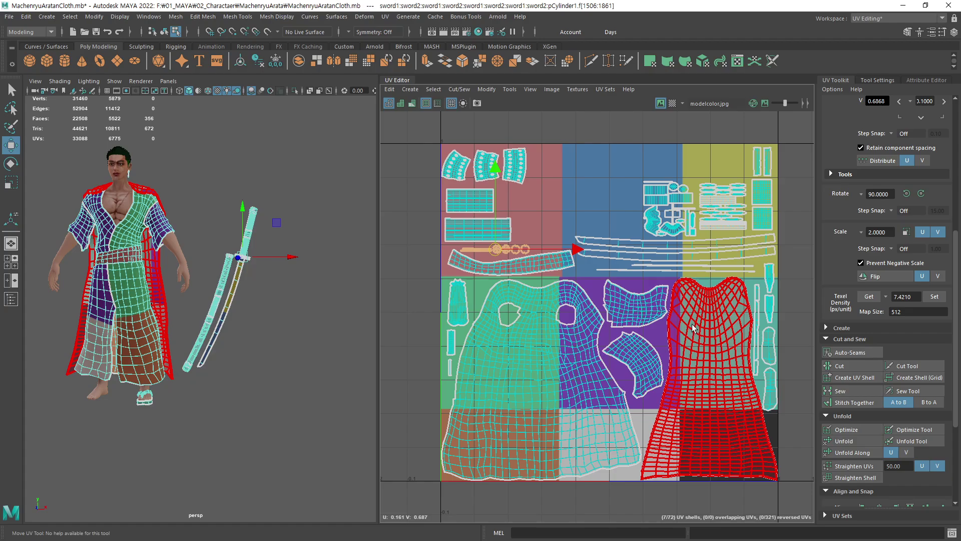
middle_click_drag(749, 295, 765, 275, "alt")
scroll(765, 275, "down", 1)
left_click(764, 275)
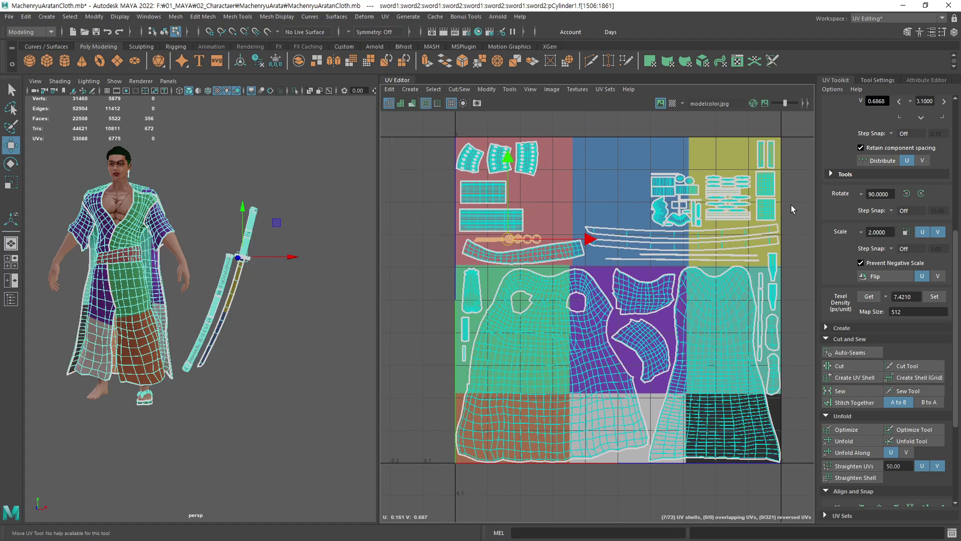
key("F8")
scroll(725, 321, "up", 1)
scroll(700, 339, "up", 1)
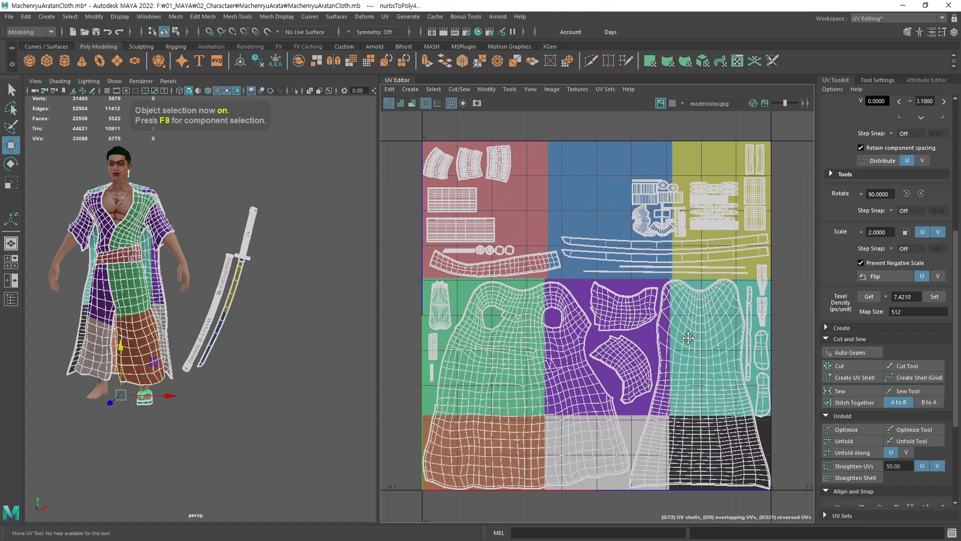
scroll(696, 337, "up", 1)
scroll(700, 340, "up", 1)
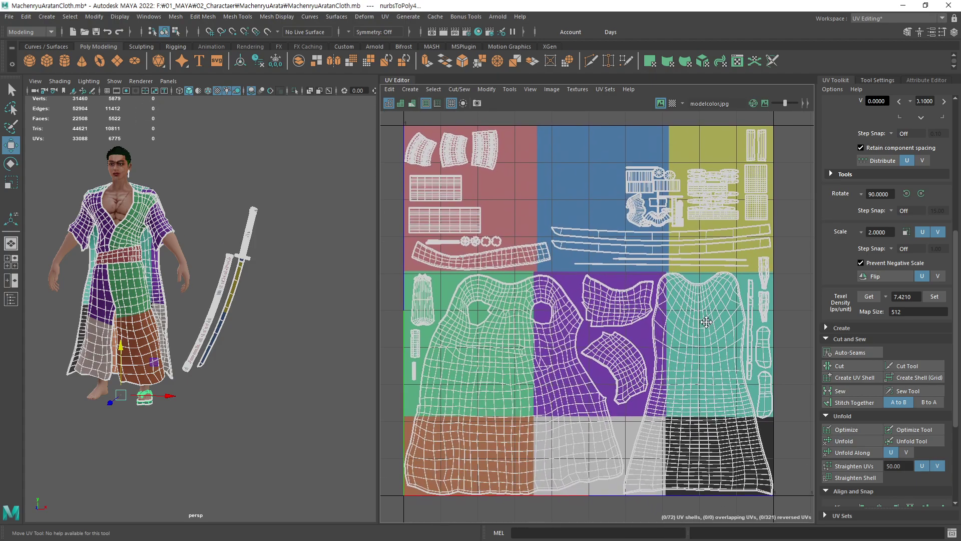
middle_click_drag(707, 336, 706, 324, "alt")
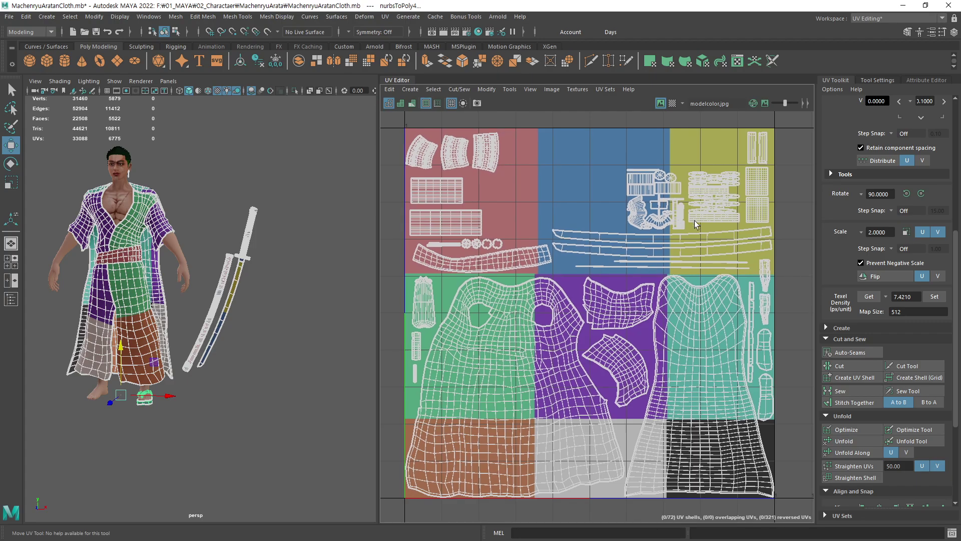
mouse_move(587, 282)
right_mouse_down("alt")
mouse_move(671, 354)
mouse_move(649, 367)
right_mouse_up("alt")
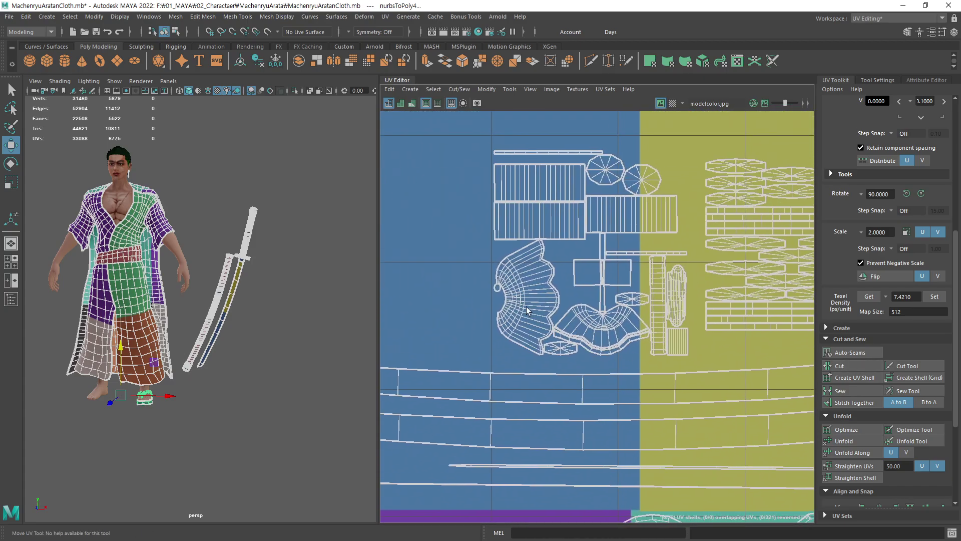
scroll(233, 376, "up", 3)
scroll(233, 376, "up", 2)
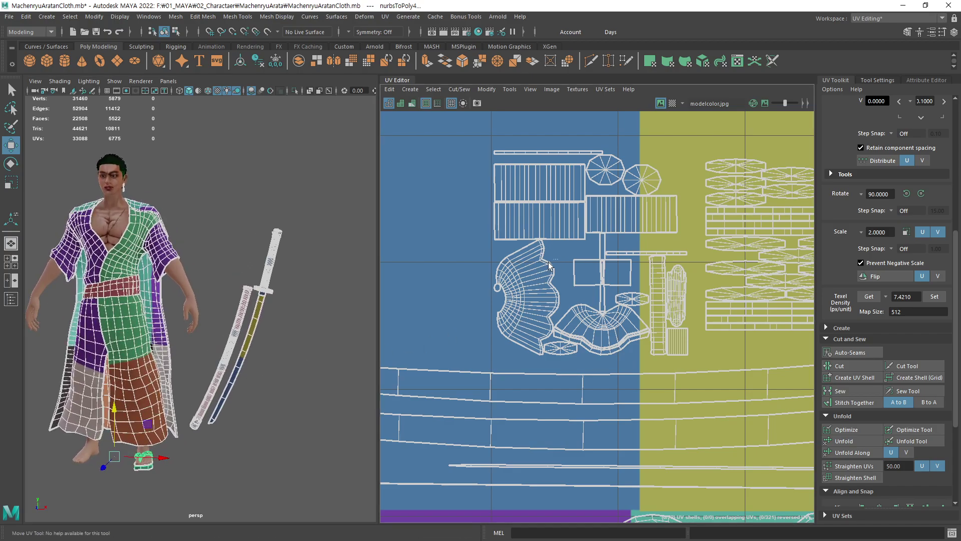
Switch to UV shell selection and select the fan, bottom, cross and strip sword shells
right_click(622, 350)
left_click(596, 336)
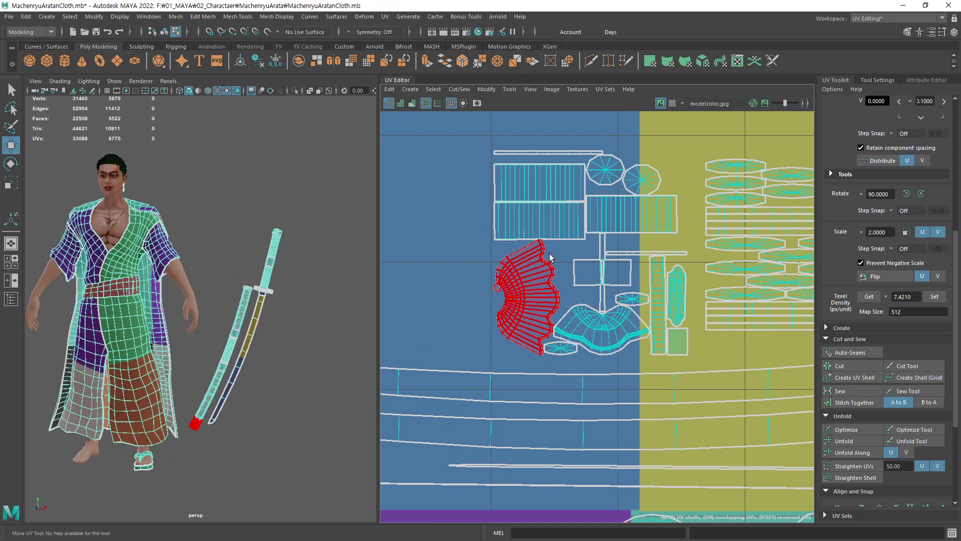
left_click(547, 258)
left_click(632, 362, "shift")
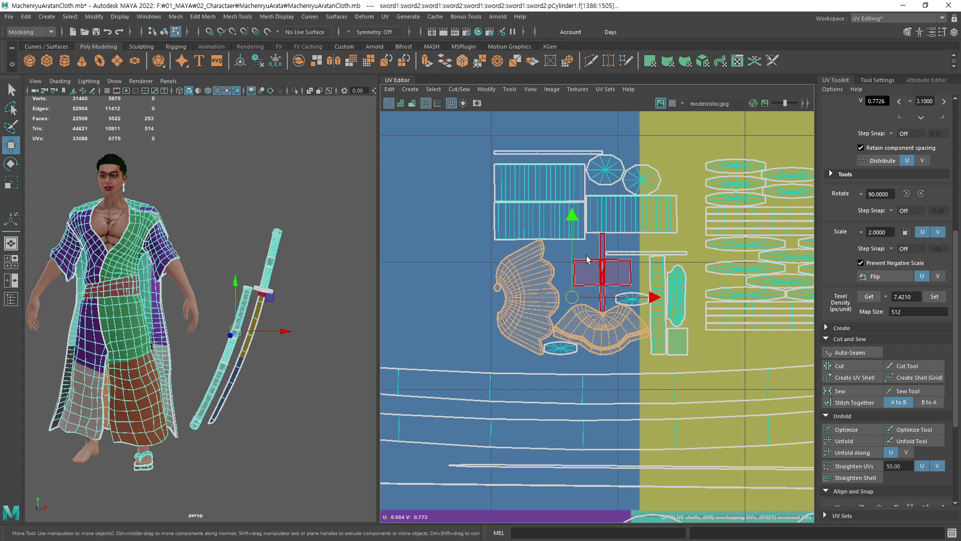
left_click(605, 280, "shift")
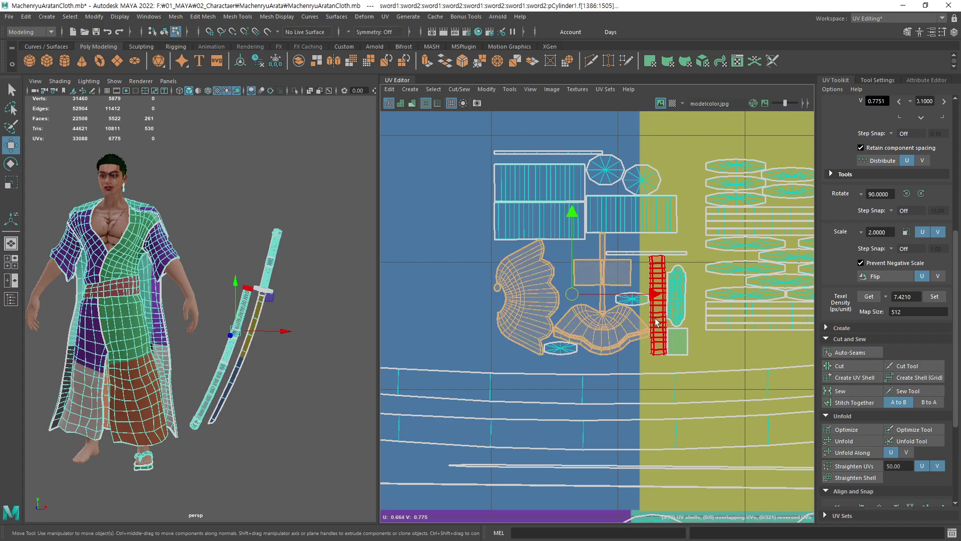
middle_click_drag(657, 322, 672, 336, "alt")
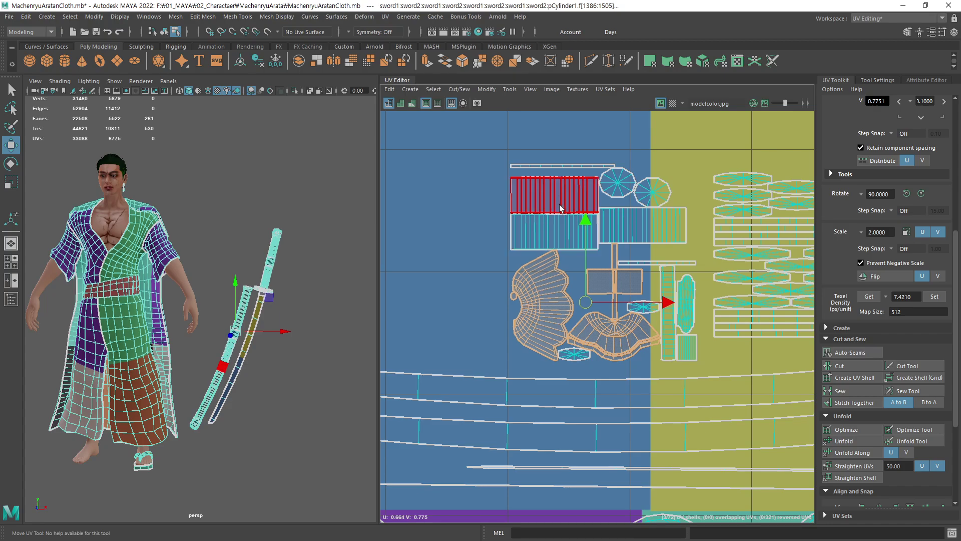
left_click(647, 233, "shift")
left_click(552, 235, "shift")
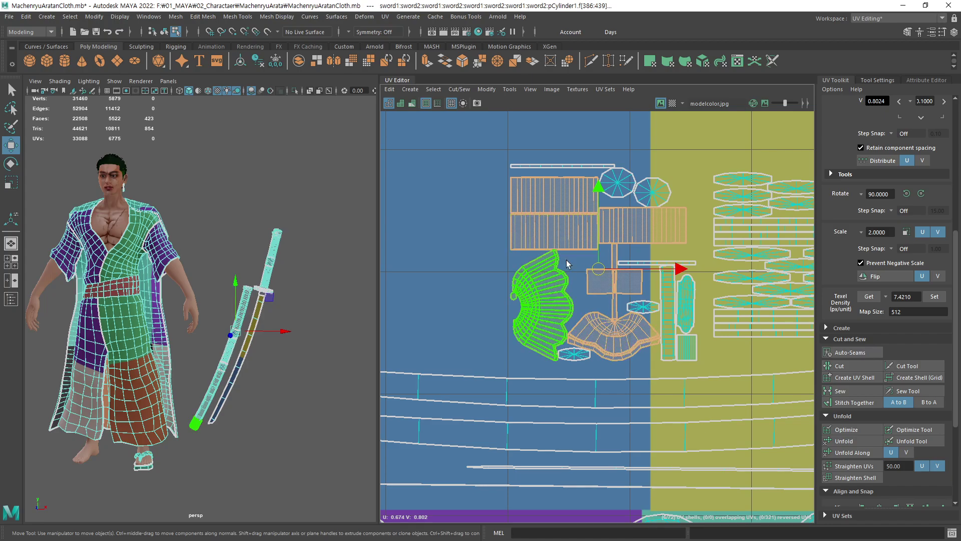
Zoom out to see more UV tiles and enlarge the selected sword guard shells
scroll(568, 264, "down", 2)
scroll(651, 296, "down", 3)
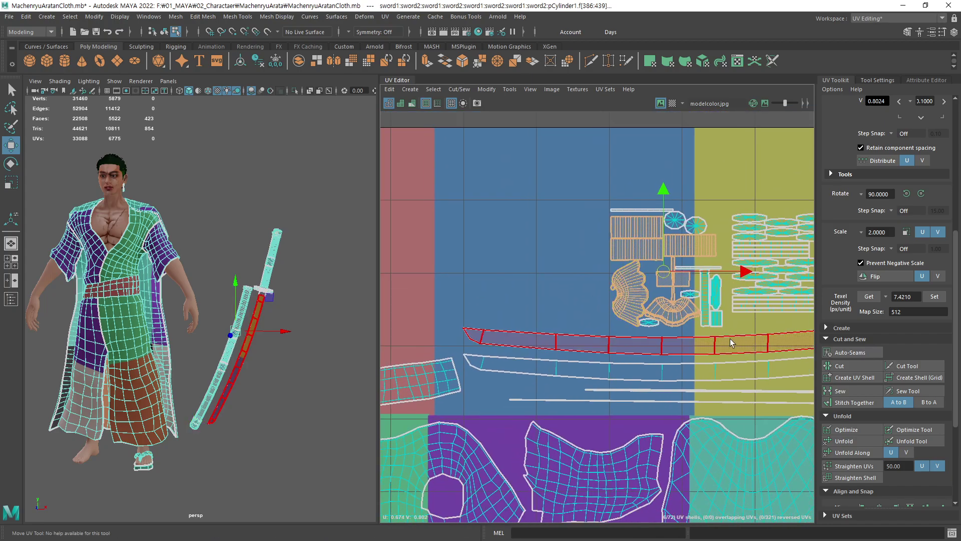
middle_click_drag(730, 339, 575, 288, "alt")
scroll(540, 315, "down", 2)
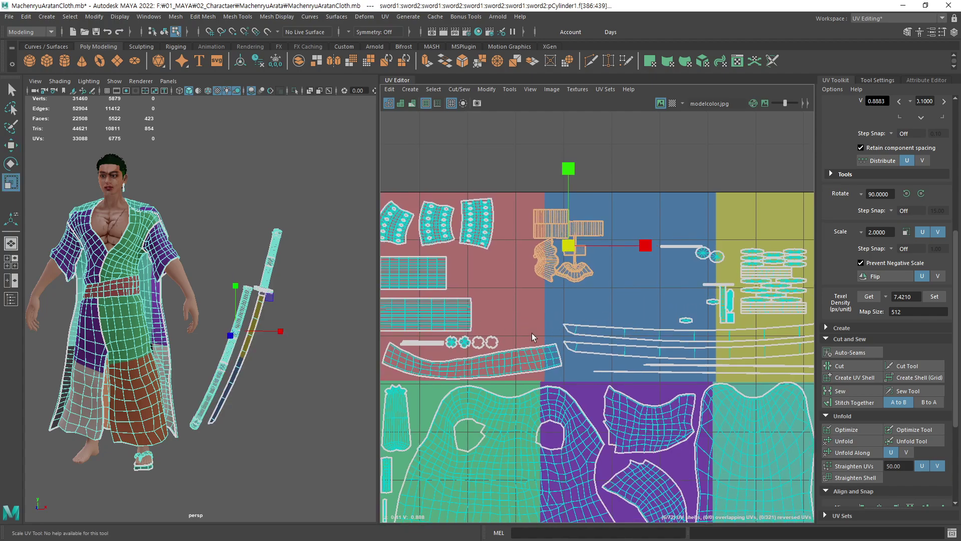
middle_click_drag(531, 332, 613, 357)
Move the fan shell left and down, and reposition the bowl-shaped shell
key("w")
left_click(663, 214)
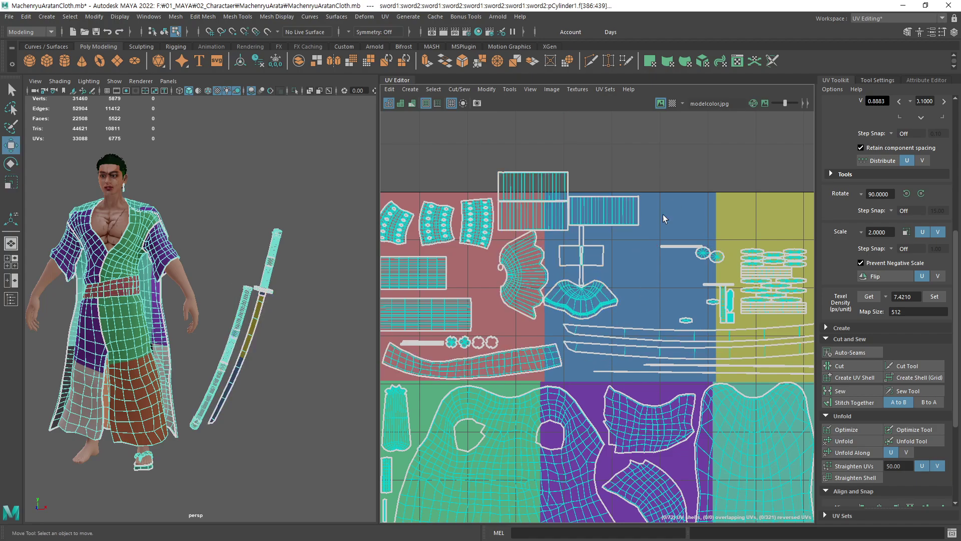
left_click(523, 275)
middle_click_drag(623, 284, 601, 299)
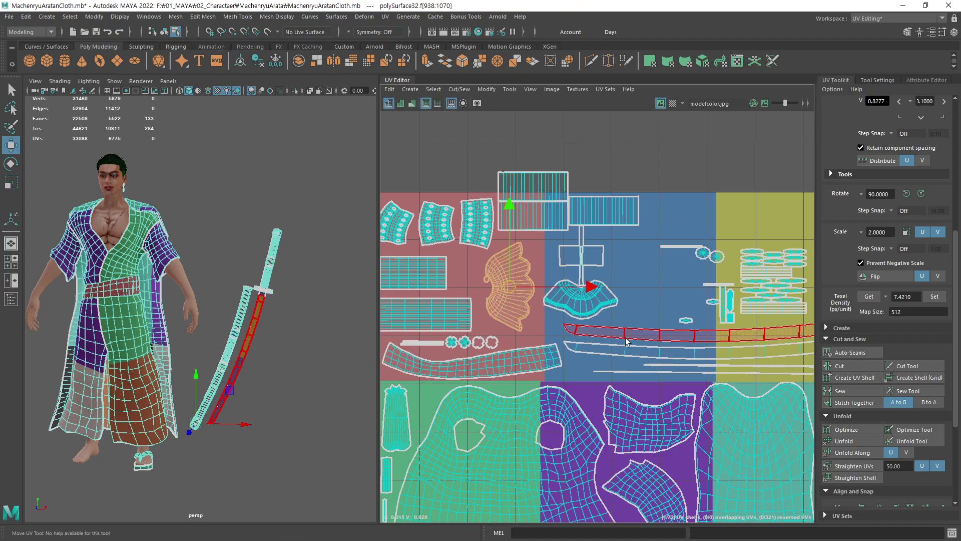
left_click(600, 299)
middle_click_drag(601, 299, 691, 191)
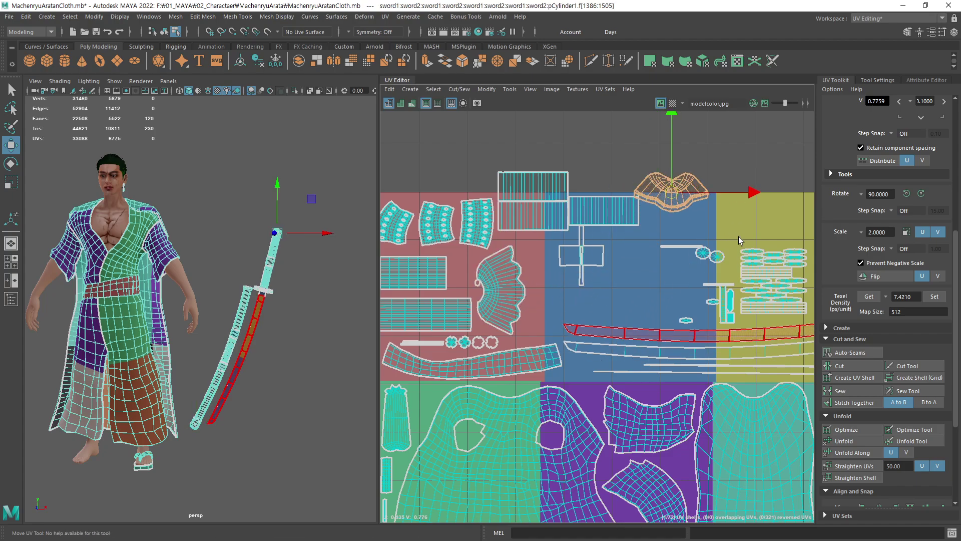
middle_click_drag(737, 236, 695, 326)
Move the rectangle shells to the top edge, the long strip up-left, and the small rectangle down-left
left_click(536, 197)
mouse_move(535, 197)
middle_mouse_down()
mouse_move(562, 287)
mouse_move(605, 262)
middle_mouse_up()
left_click(533, 215)
middle_click_drag(533, 215, 521, 156)
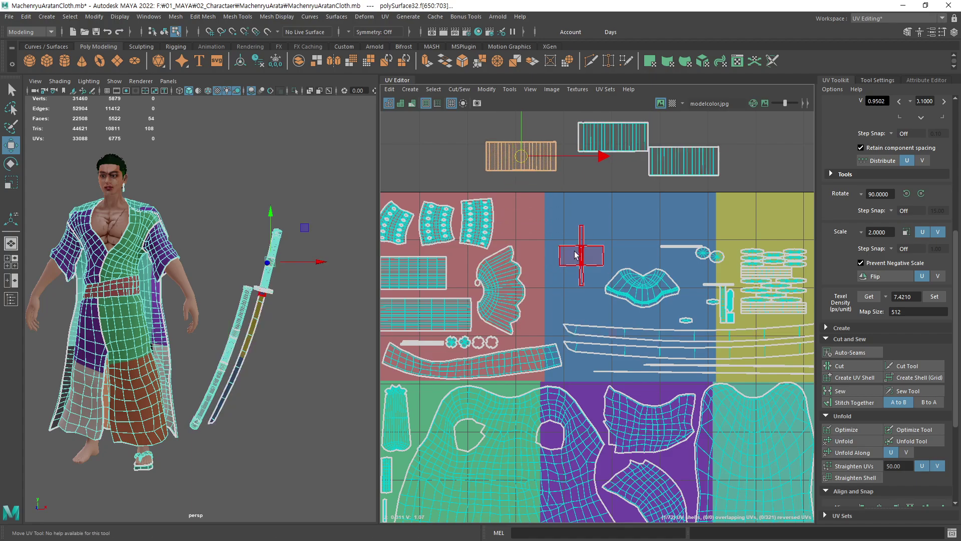
left_click(575, 255)
middle_click_drag(579, 311, 570, 374)
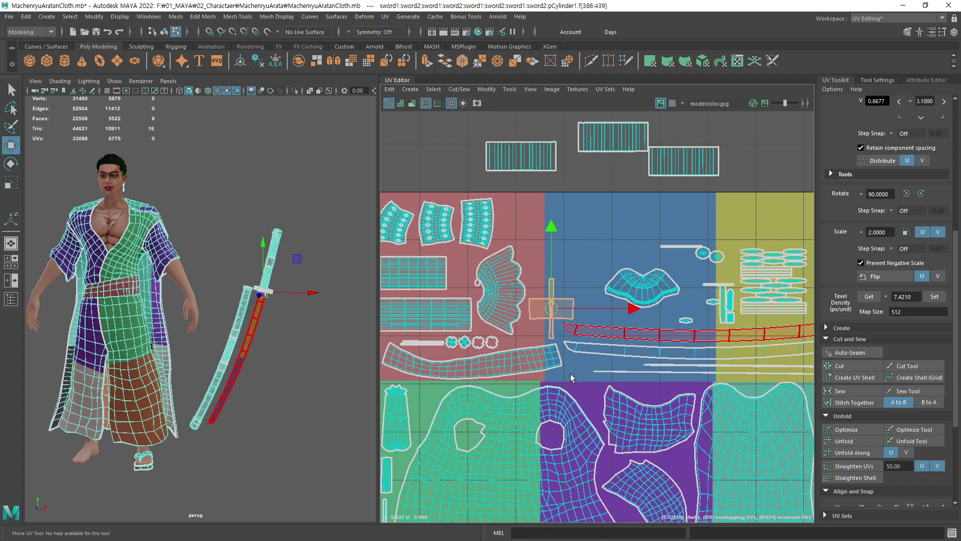
Move the bowl shell up-left, rotate it 180°, and lower it slightly
left_click(638, 287)
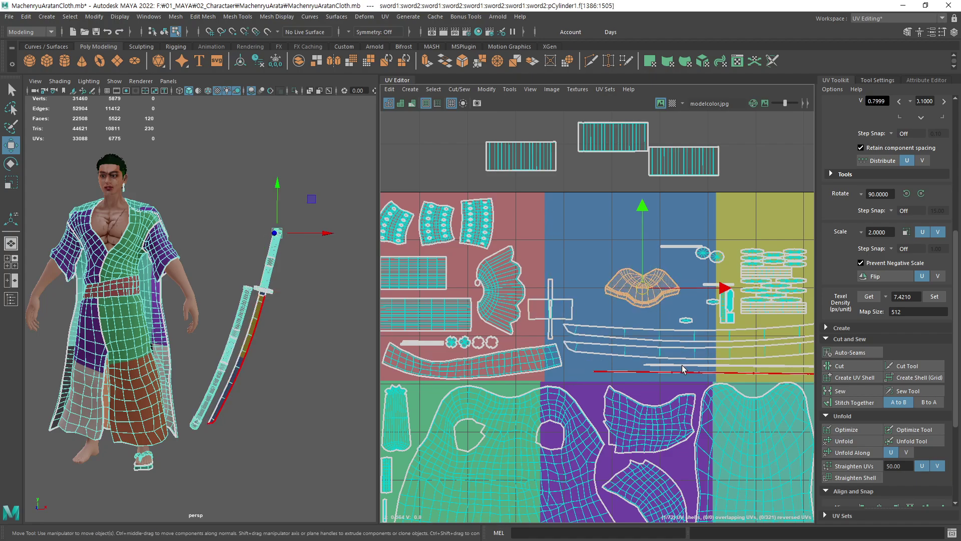
middle_click_drag(662, 379, 555, 321)
key("e")
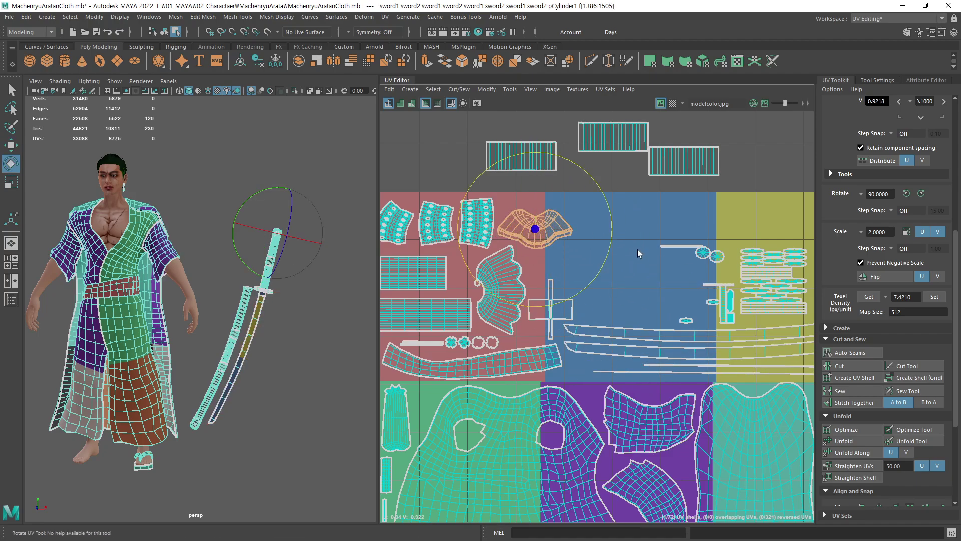
left_click(904, 194)
left_click(920, 194)
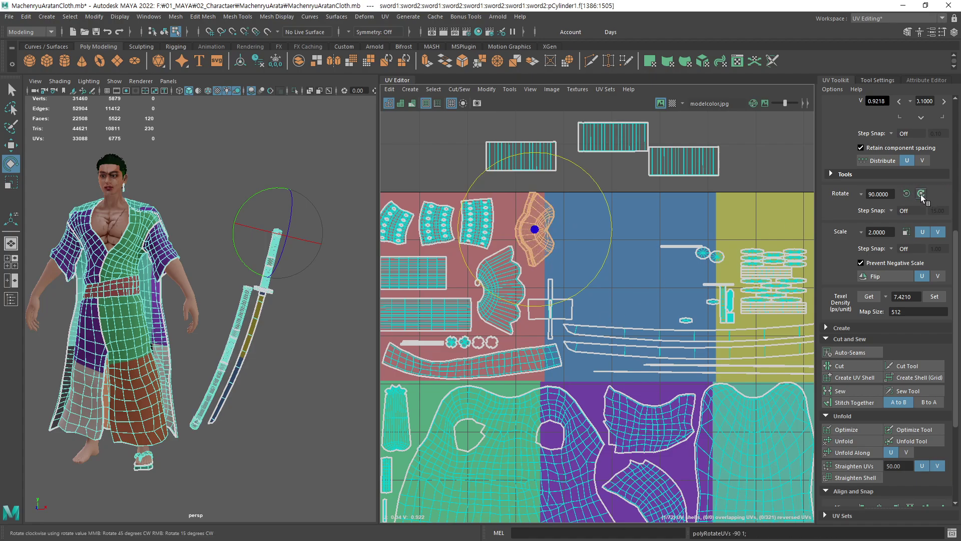
key("w")
middle_click_drag(626, 294, 626, 300)
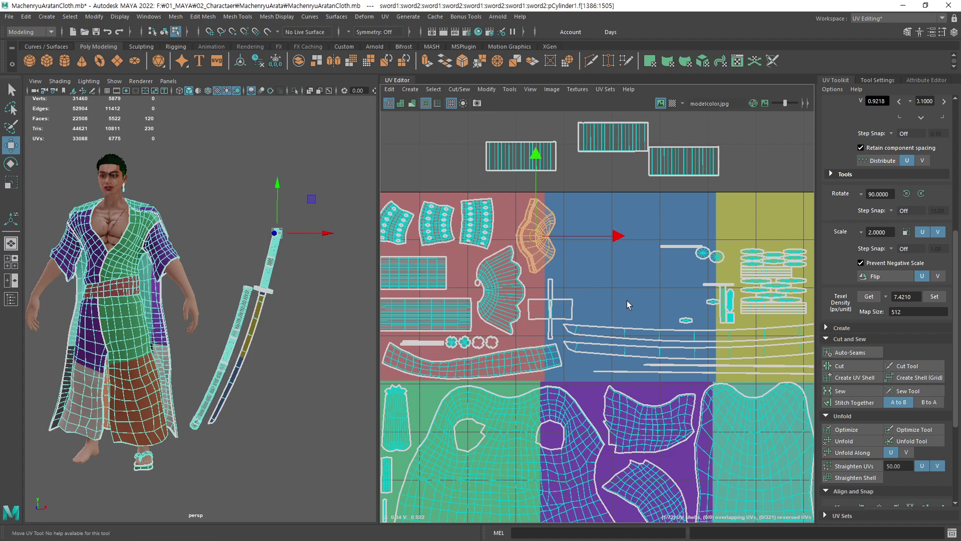
Rotate the strips above the tile 90° to vertical and move them into the blue tile
left_click(524, 153)
left_click(920, 193)
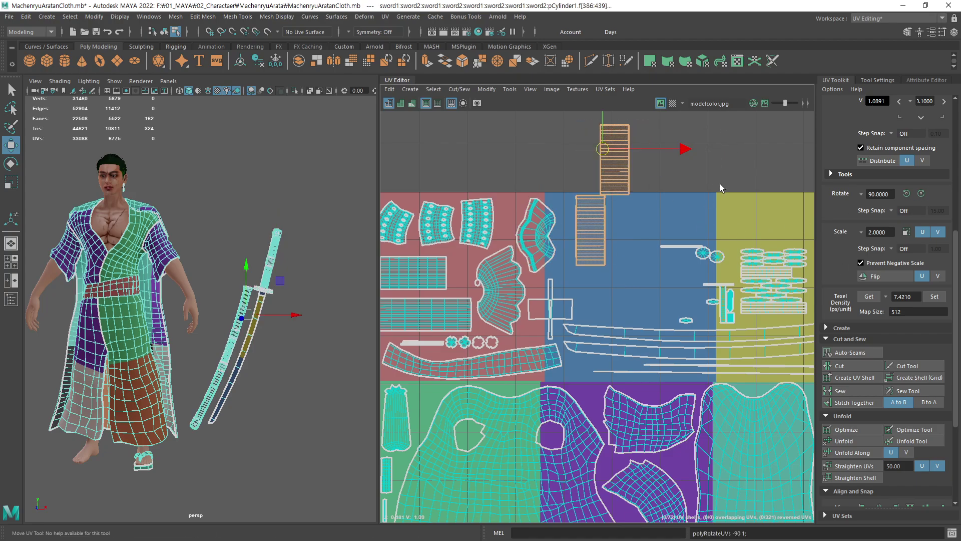
mouse_move(717, 180)
middle_mouse_down("alt")
mouse_move(703, 220)
mouse_move(689, 224)
middle_mouse_up("alt")
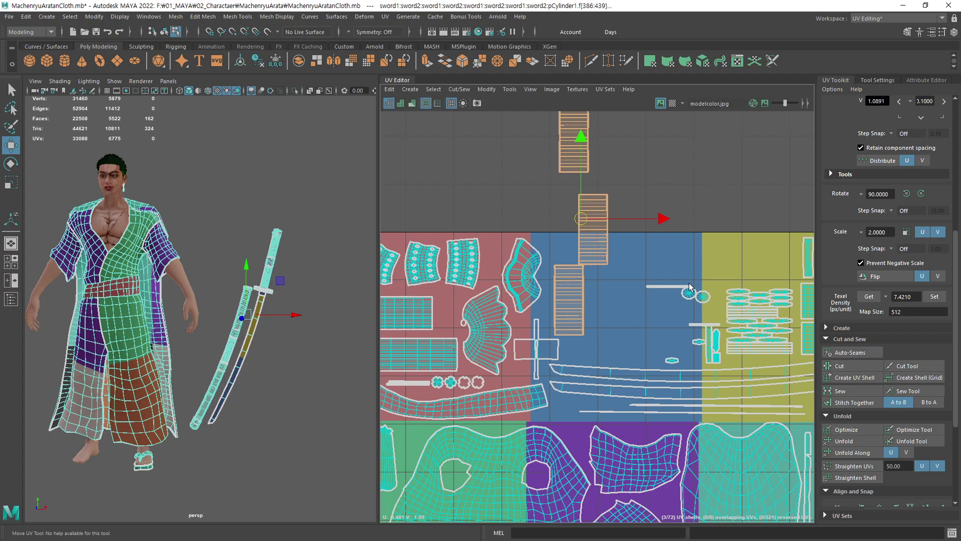
left_click_drag(632, 192, 593, 220)
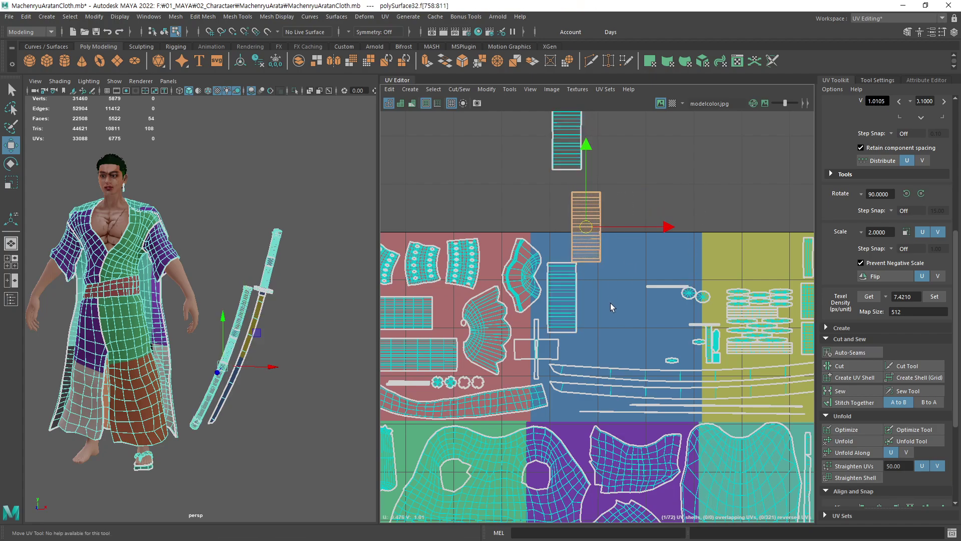
middle_click_drag(611, 302, 621, 394)
left_click_drag(634, 155, 546, 165)
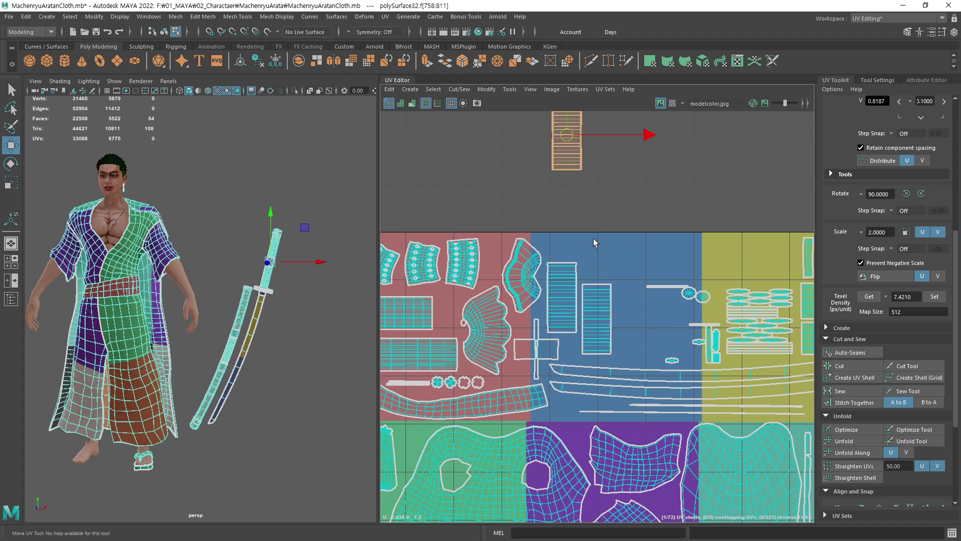
middle_click_drag(615, 255, 681, 438)
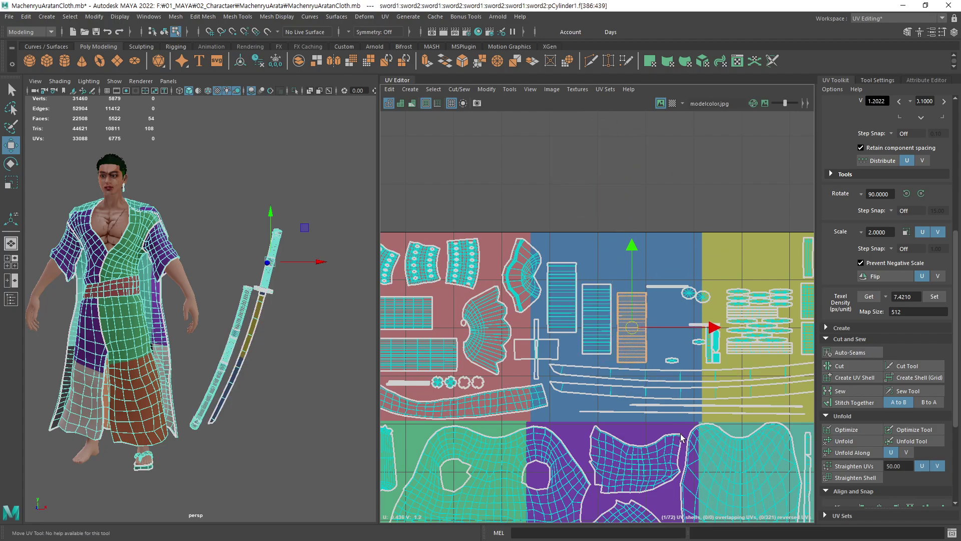
left_click(660, 291)
Move the two round sword shells together near the yellow tile, then undo the move
scroll(701, 311, "up", 2)
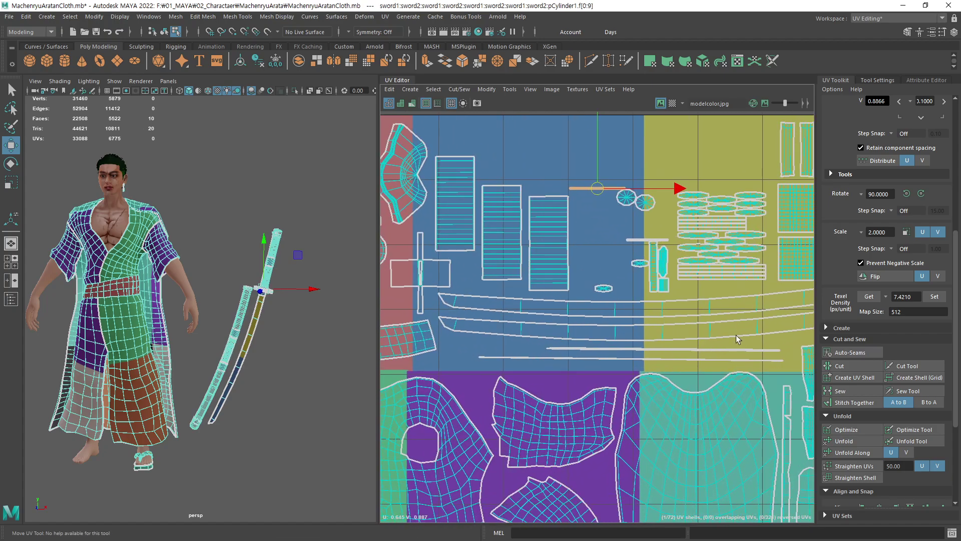
left_click(660, 320)
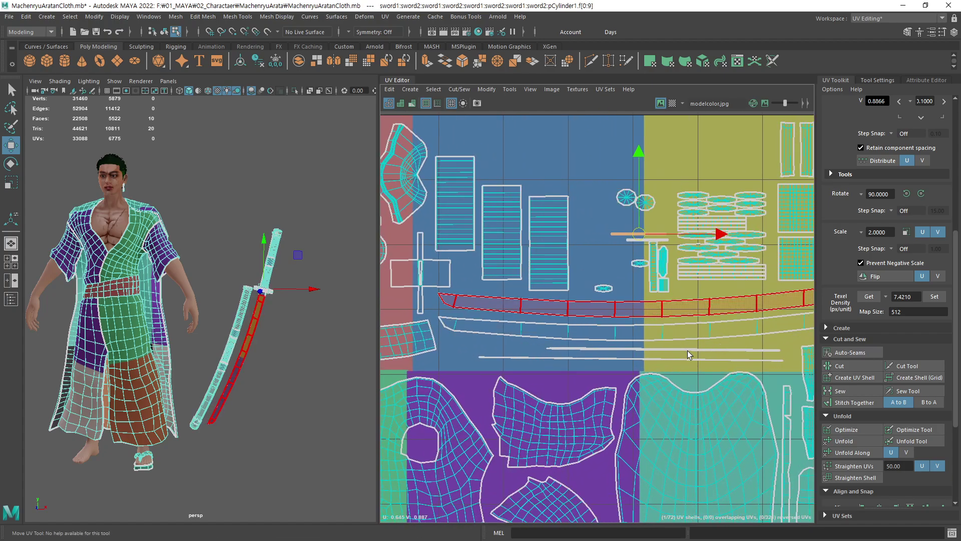
left_click(646, 203)
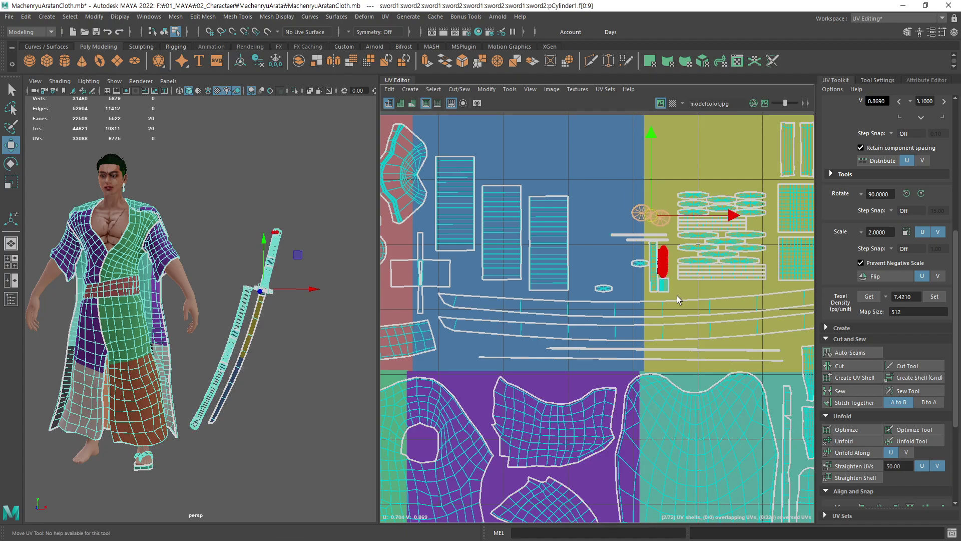
left_click(671, 273)
mouse_move(672, 273)
left_mouse_down()
mouse_move(621, 281)
mouse_move(635, 278)
left_mouse_up()
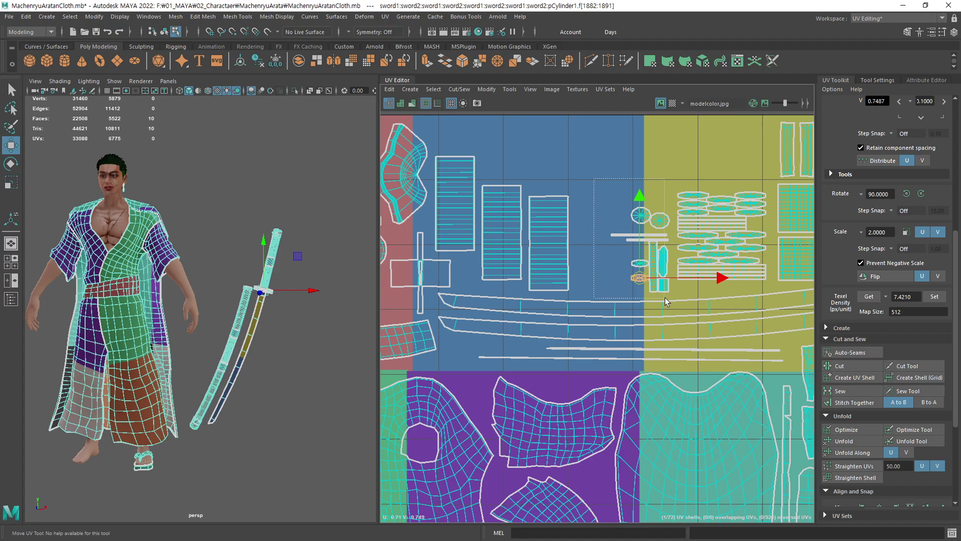
key("ctrl+z")
key("ctrl+z")
key("ctrl+z")
key("ctrl+z")
key("ctrl+z")
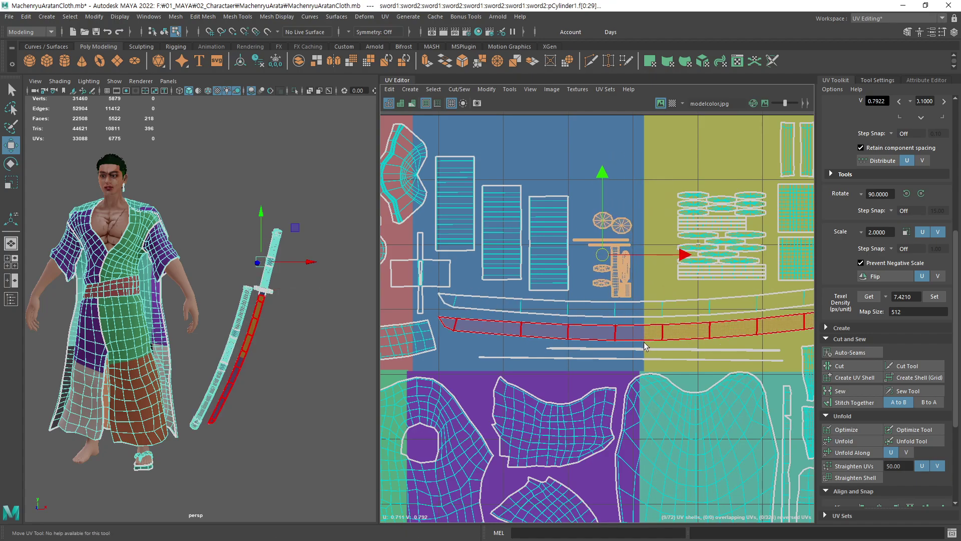
key("ctrl+z")
Nudge the horizontal bar shell right and shift the two circle shells down-right
left_click(625, 246)
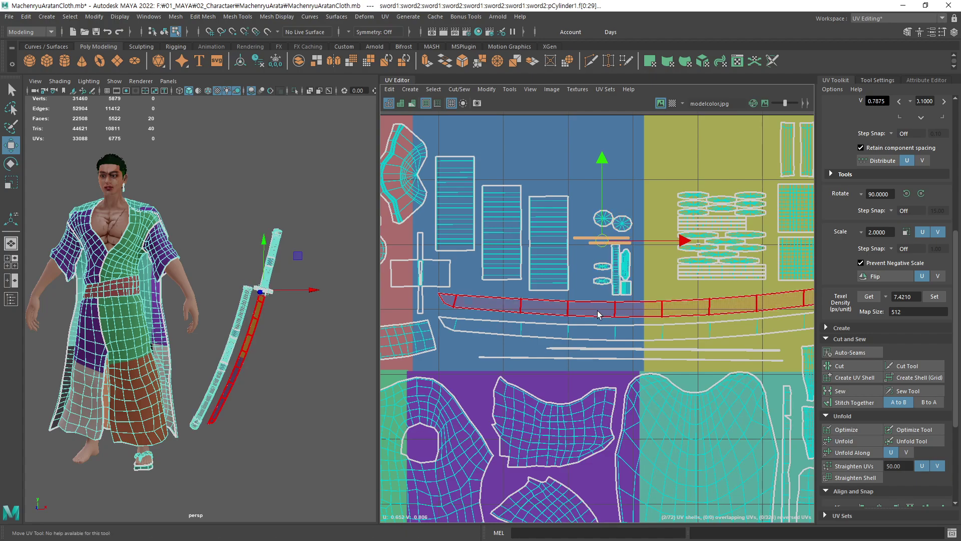
middle_click_drag(623, 297, 650, 317)
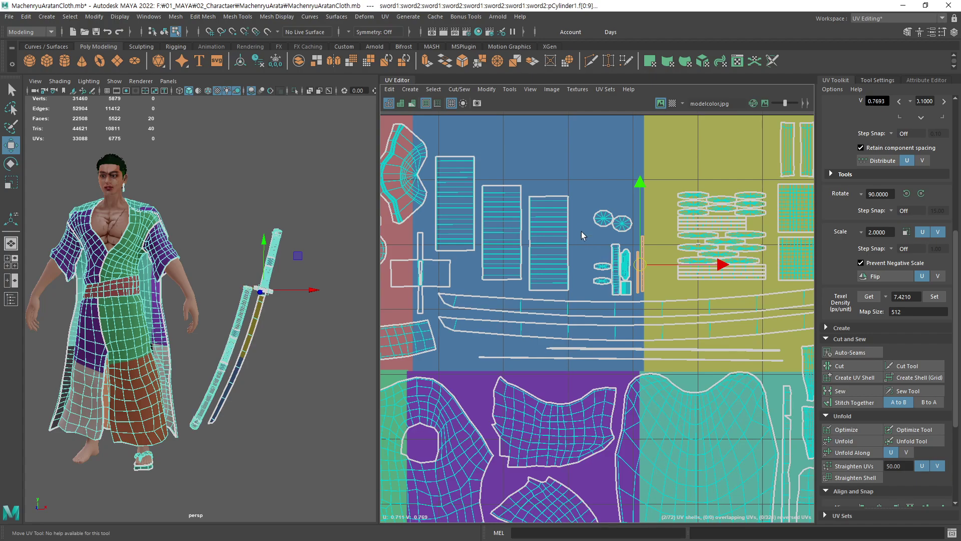
left_click(620, 230)
middle_click_drag(618, 254, 625, 264)
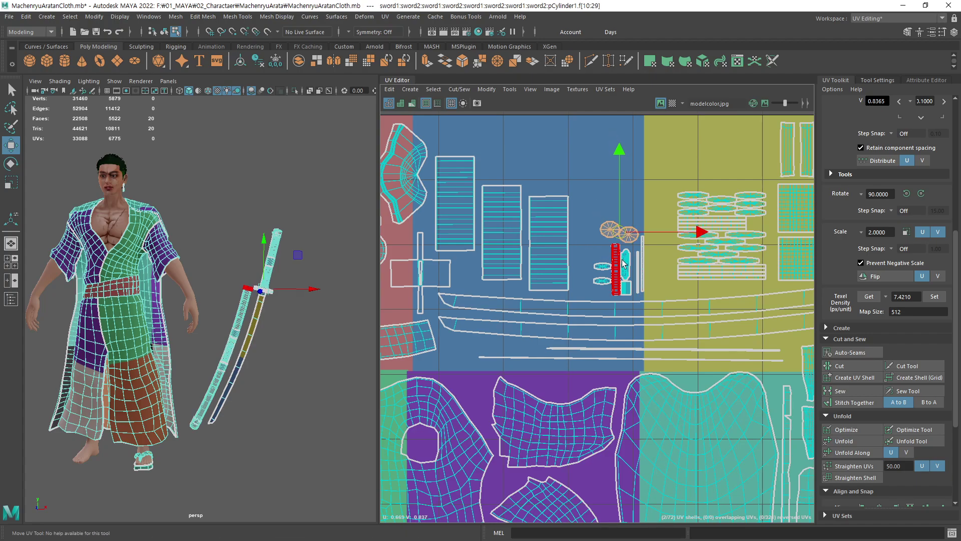
Move the two ellipse shells up, tuck the left ellipse up-left, and select the whole cluster
left_click_drag(595, 286, 603, 288)
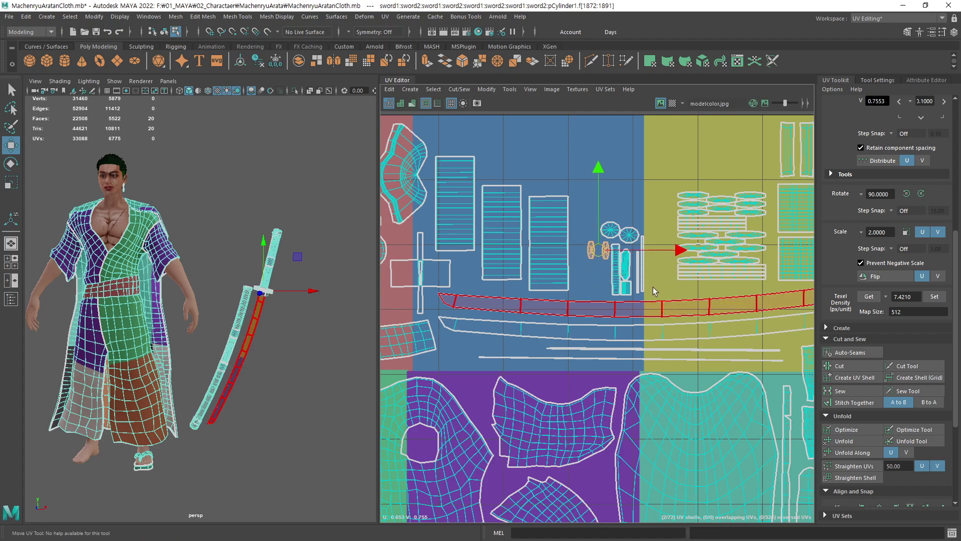
middle_click_drag(652, 287, 594, 272)
left_click_drag(589, 260, 589, 261)
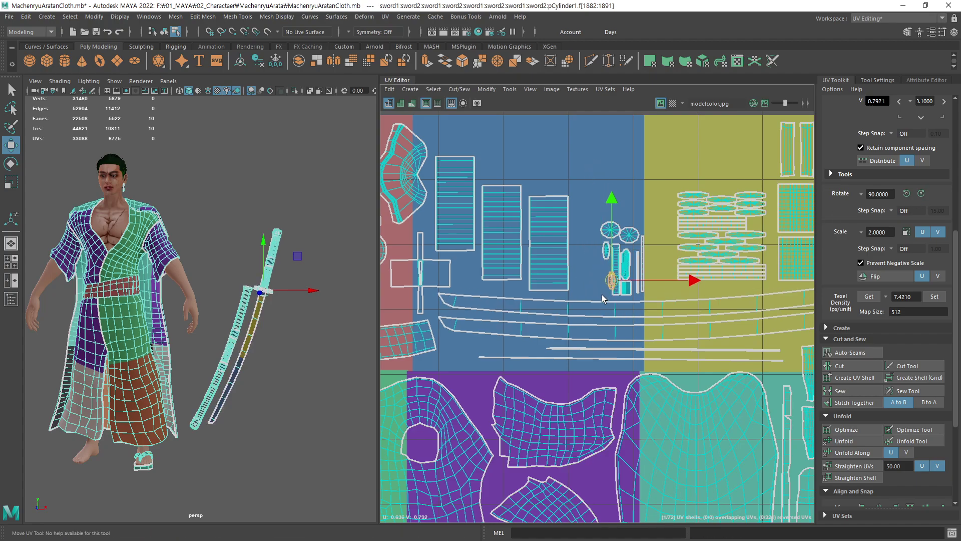
middle_click_drag(602, 294, 598, 289)
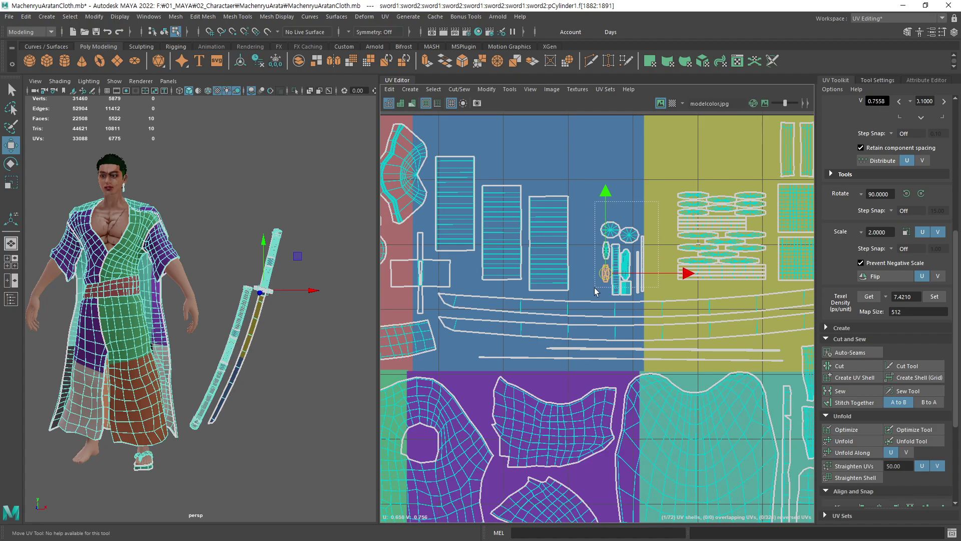
left_click_drag(596, 292, 648, 216)
Frame the 0–1 UV tile and select the narrow shells on its right edge
scroll(661, 312, "down", 2)
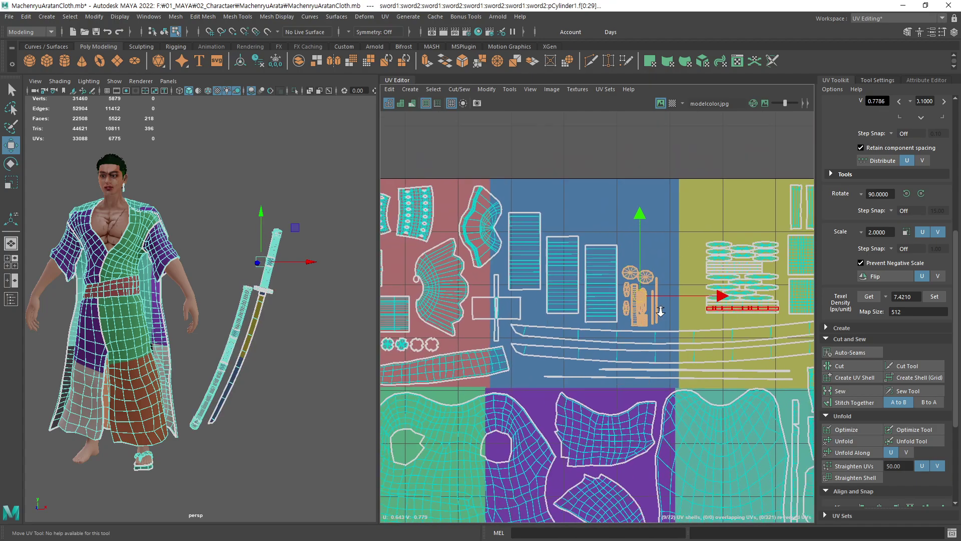
scroll(661, 311, "down", 2)
scroll(661, 311, "down", 2)
middle_click_drag(638, 313, 632, 260, "alt")
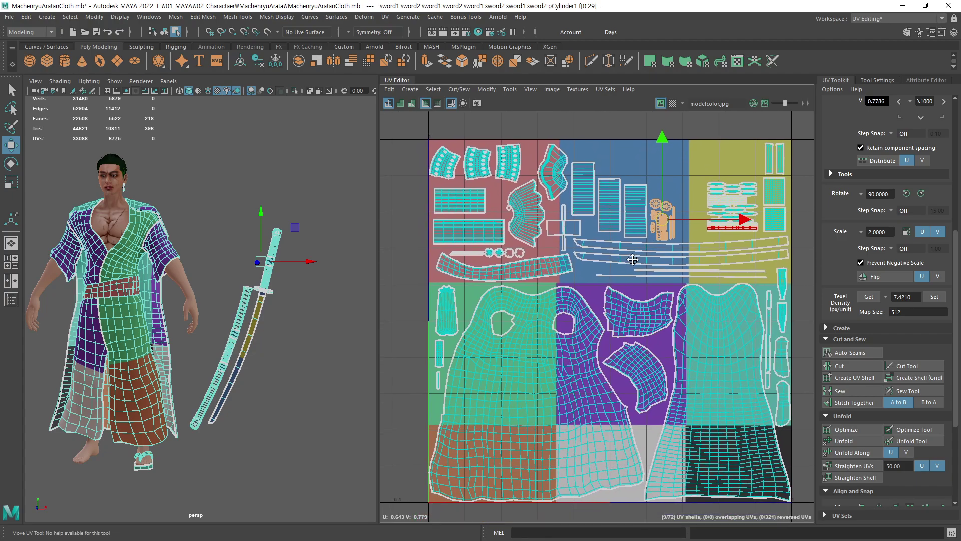
mouse_move(632, 260)
right_mouse_down("alt")
mouse_move(673, 263)
mouse_move(654, 268)
right_mouse_up("alt")
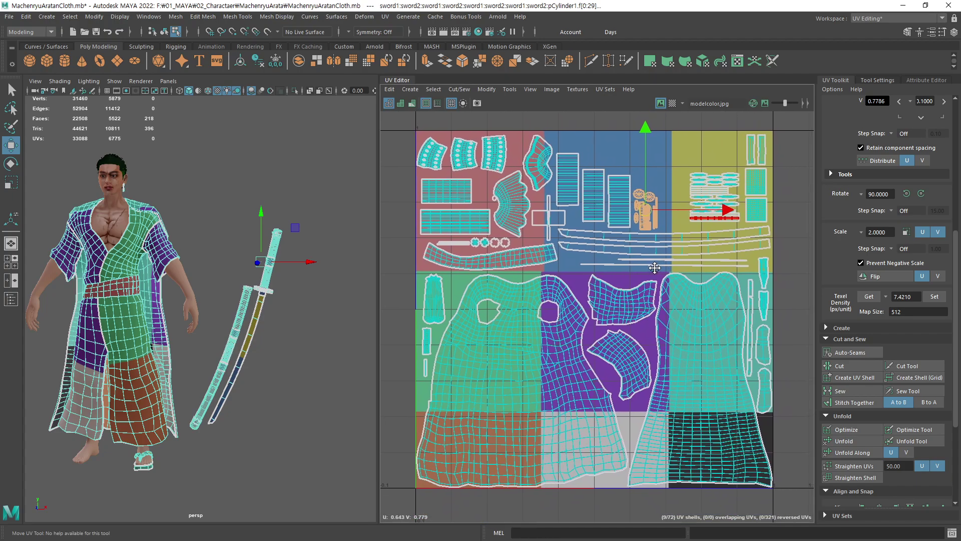
left_click_drag(738, 228, 739, 229)
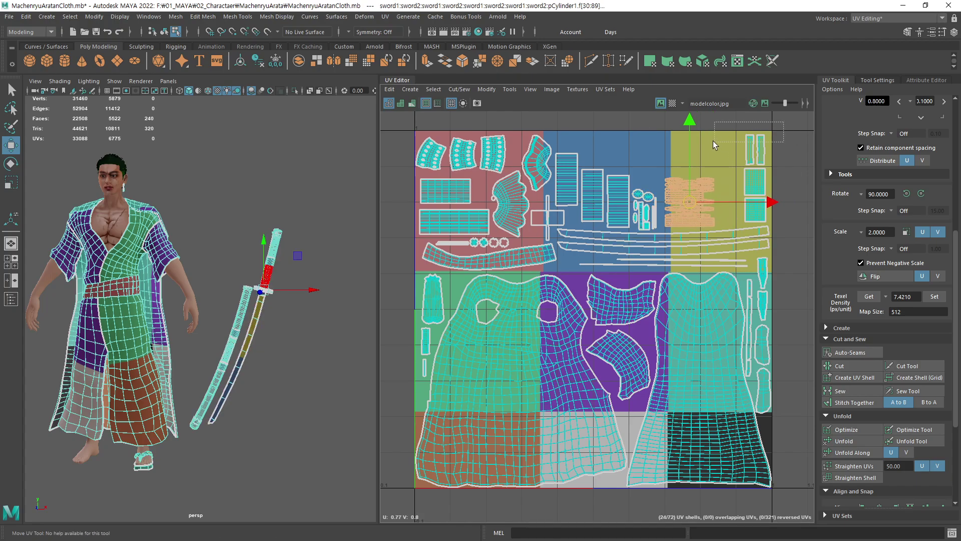
mouse_move(713, 141)
left_mouse_down()
mouse_move(791, 160)
mouse_move(728, 207)
left_mouse_up()
Scale up the right-edge shells, rotate them 90° counterclockwise and move them to the top-right
key("r")
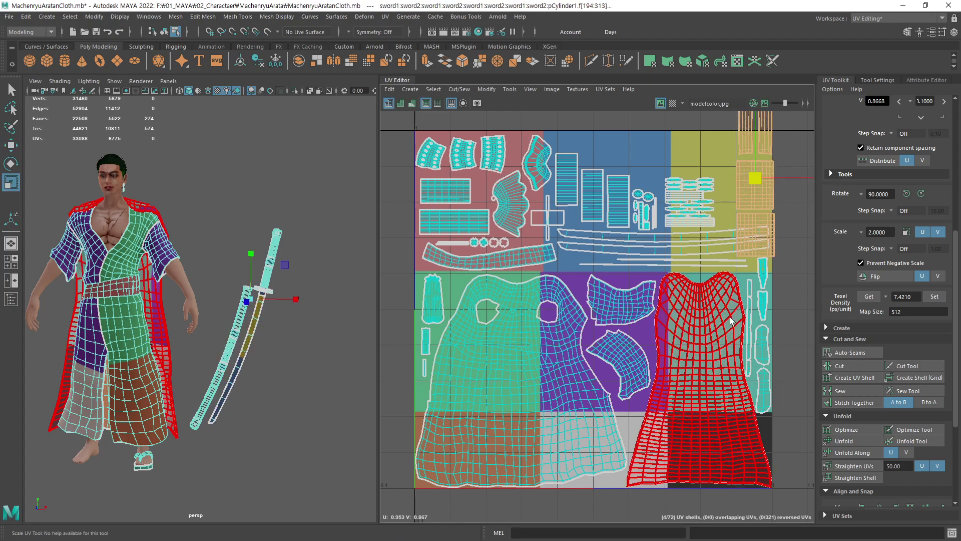
left_click(906, 231)
left_click(906, 194)
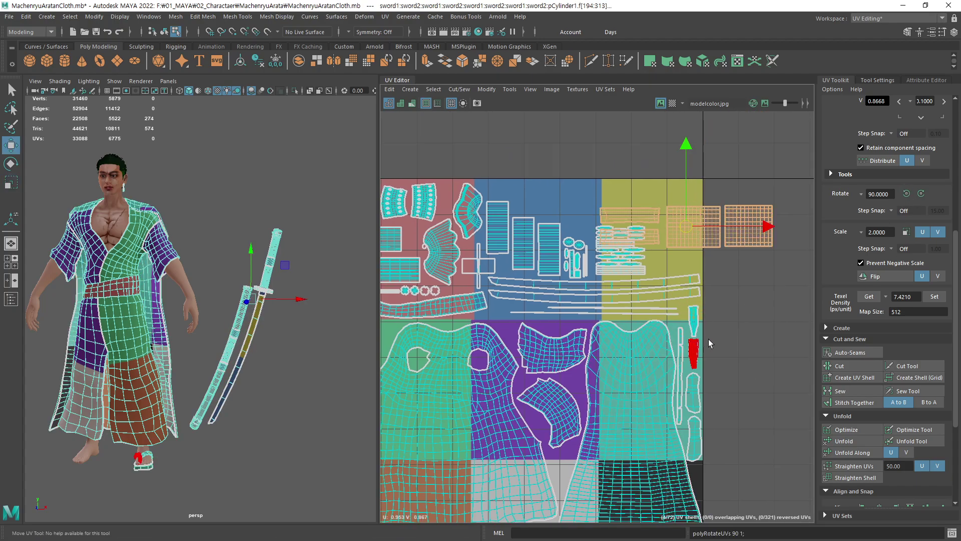
middle_click_drag(708, 338, 659, 302)
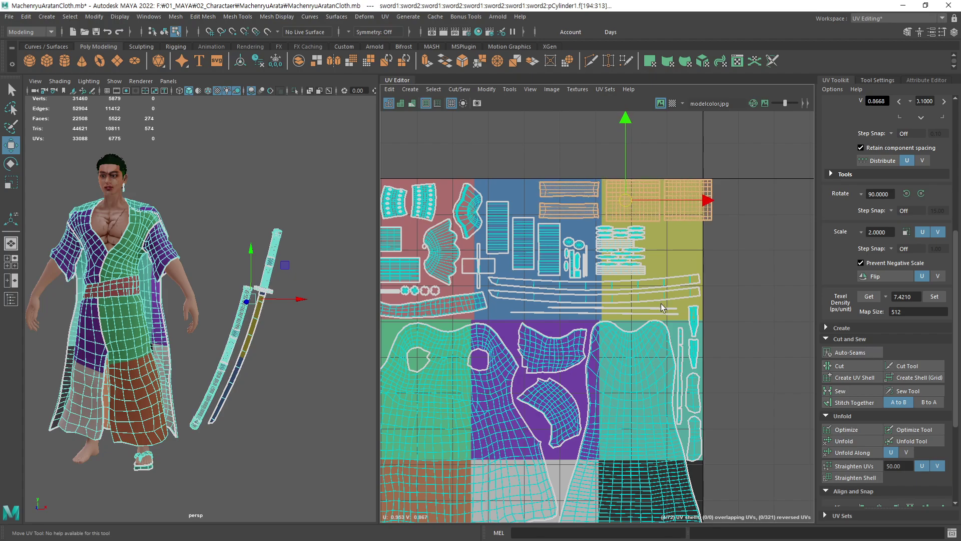
Rotate the remaining shell 90°, move it down into the yellow area, and clear the selection
key("ctrl+z")
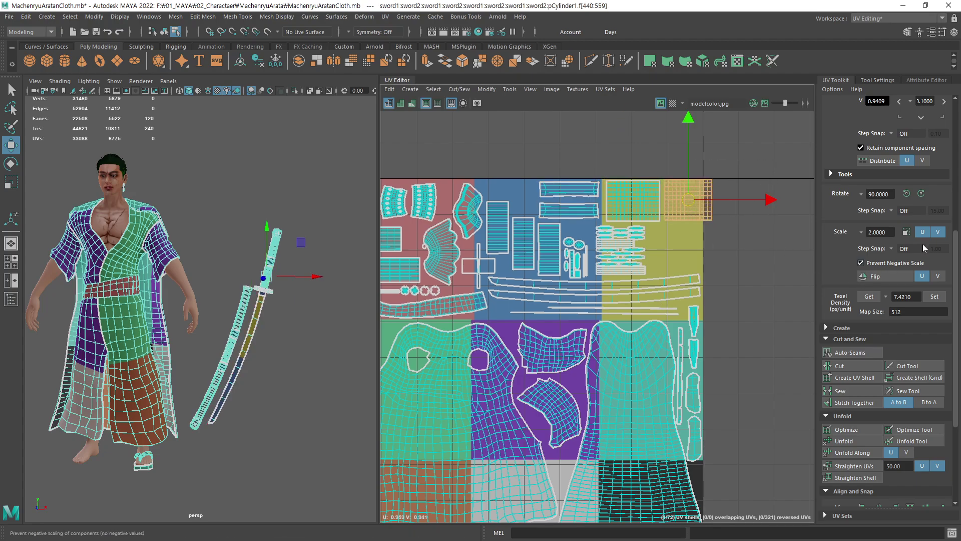
left_click(921, 194)
middle_click_drag(761, 246, 743, 295)
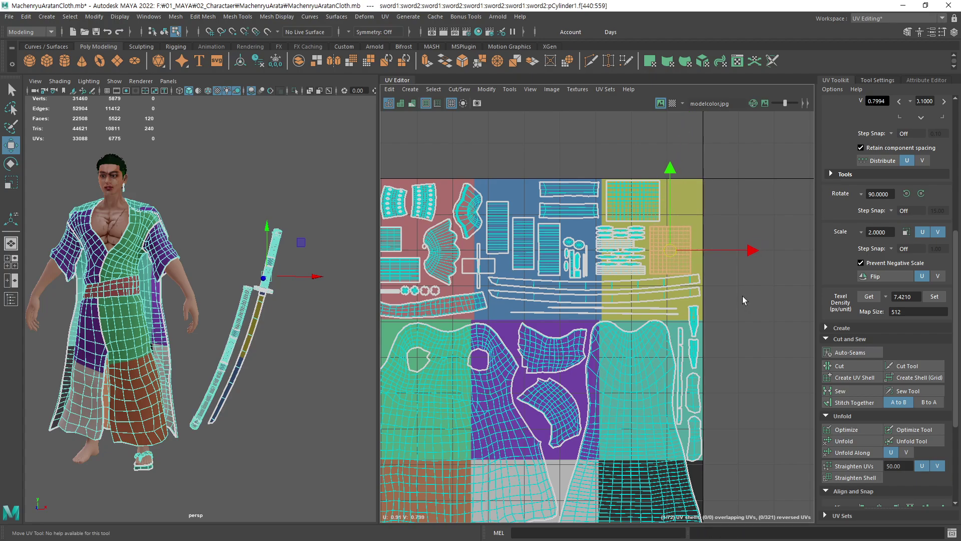
left_click(746, 293)
Turn off the checker display image behind the UVs, then dolly in and orbit the character in 3D view
scroll(747, 294, "down", 2)
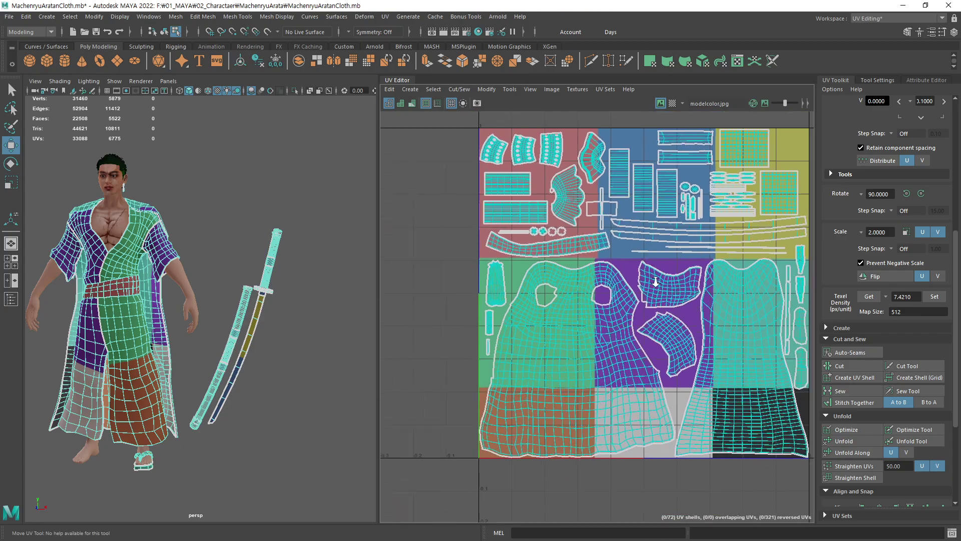
middle_click_drag(746, 293, 673, 286, "alt")
right_click_drag(673, 286, 681, 280, "alt")
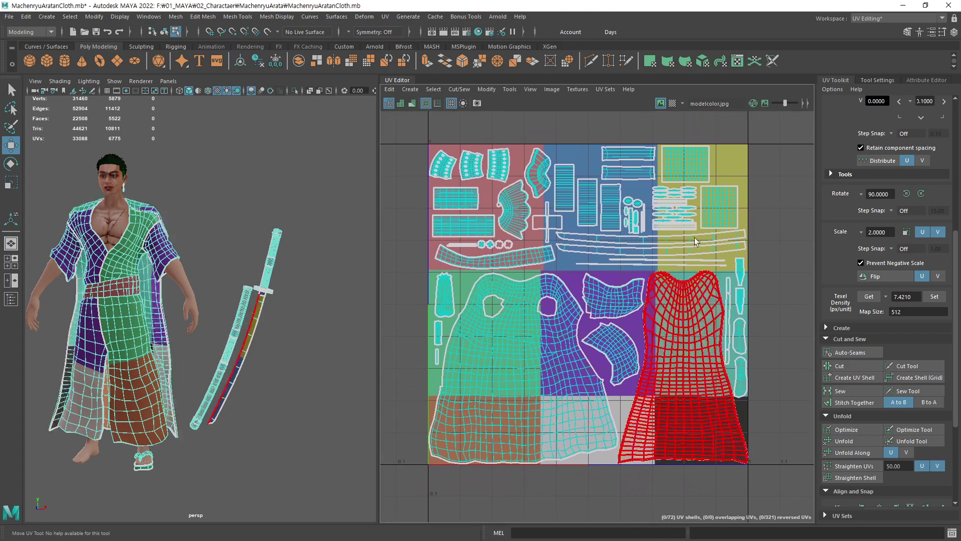
left_click(660, 103)
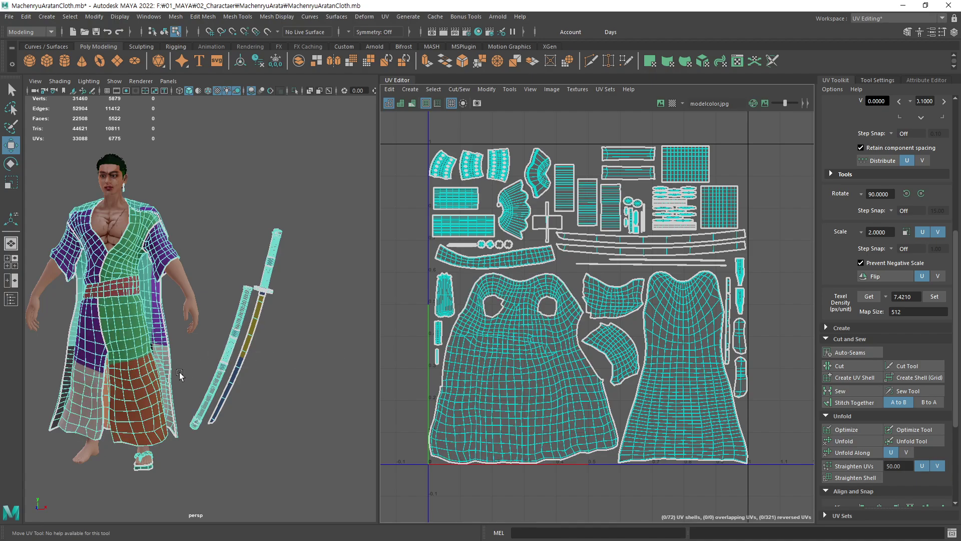
right_click_drag(179, 372, 248, 365, "alt")
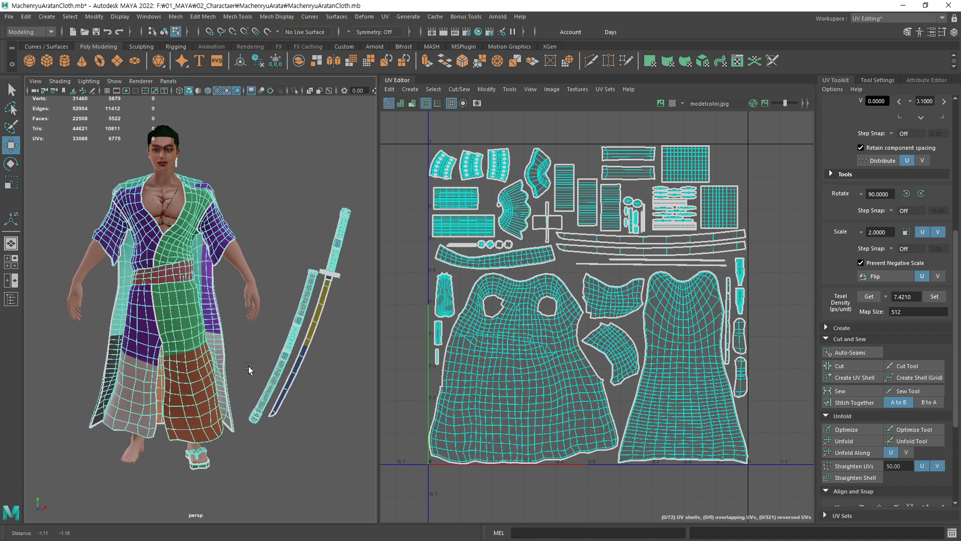
mouse_move(248, 366)
left_mouse_down("alt")
mouse_move(237, 379)
mouse_move(239, 372)
left_mouse_up("alt")
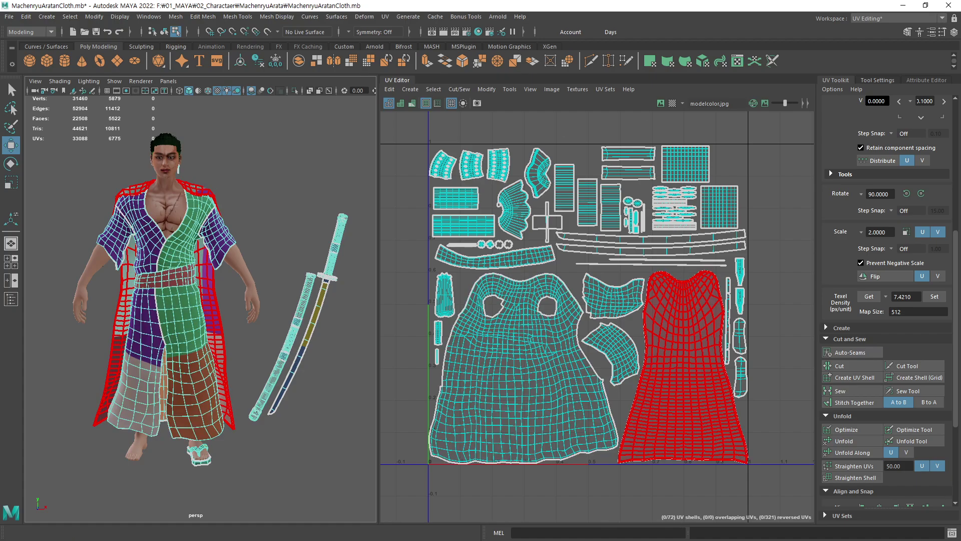